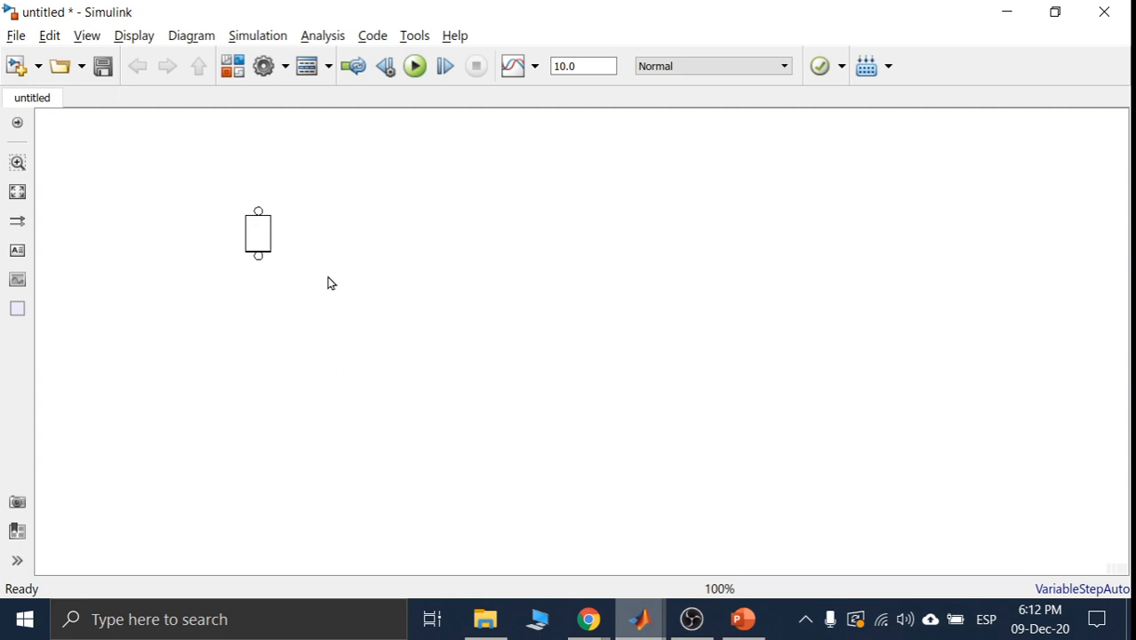
- Rename the AC Voltage Source block as Van
left_click(329, 283)
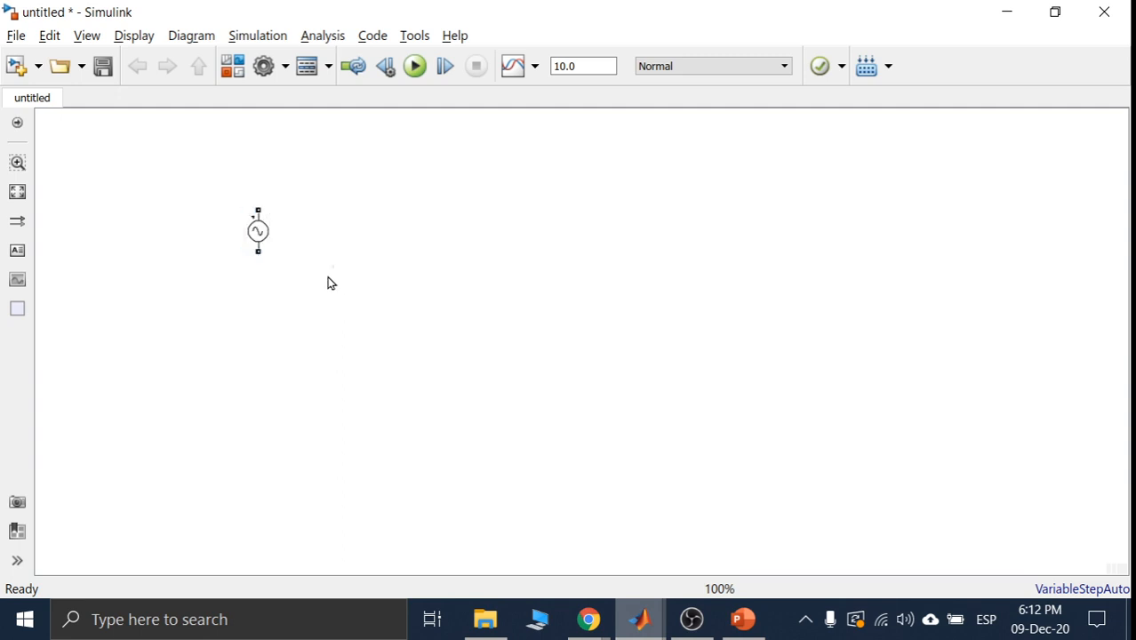
left_click(262, 232)
triple_click(285, 228)
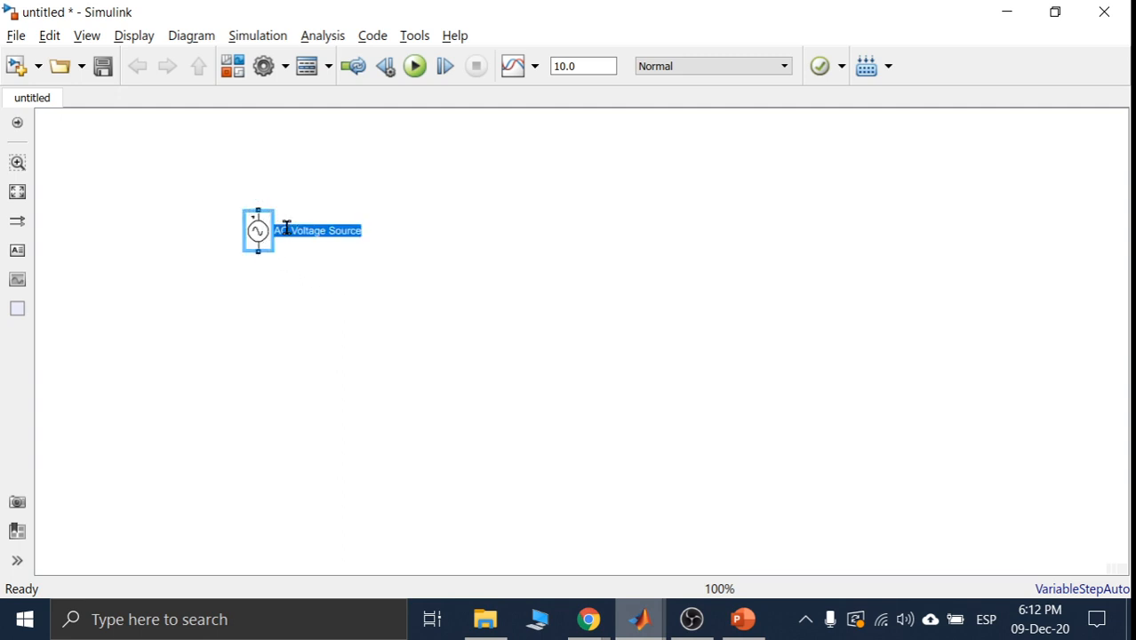
type("vAb")
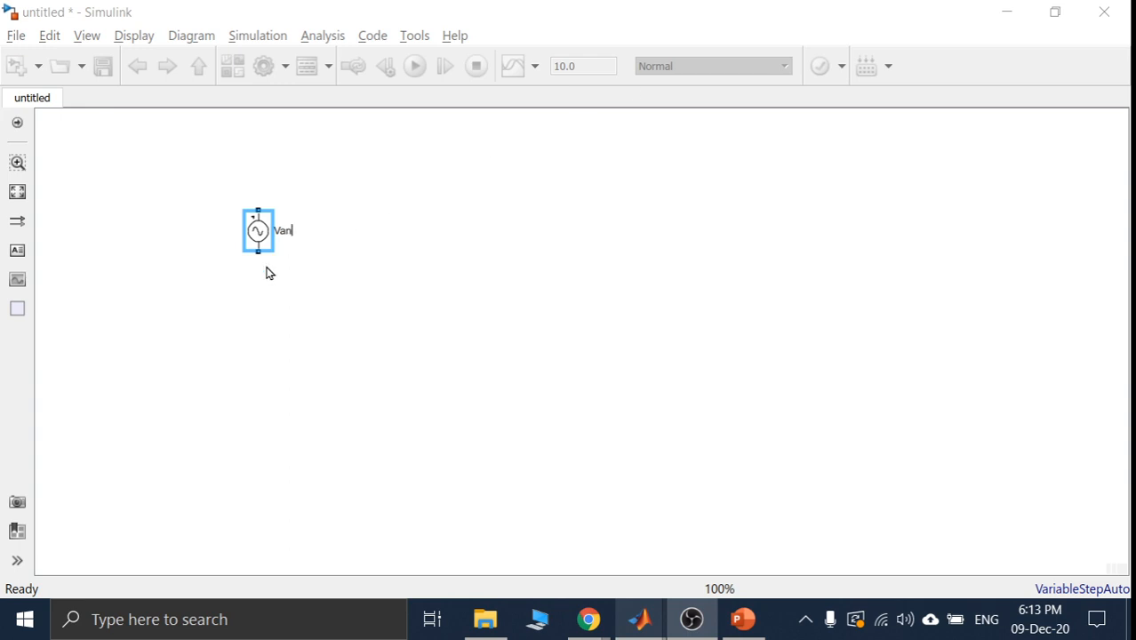
- Set the Van source's peak amplitude to 120*sqrt(2) V and apply the change
double_click(256, 229)
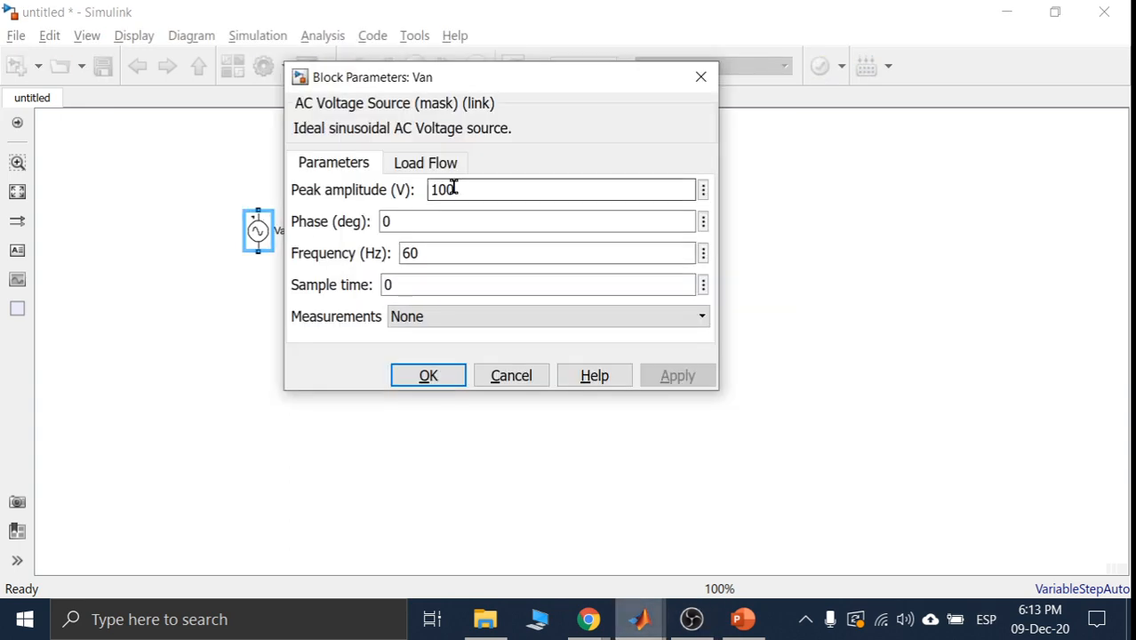
double_click(451, 188)
type("12")
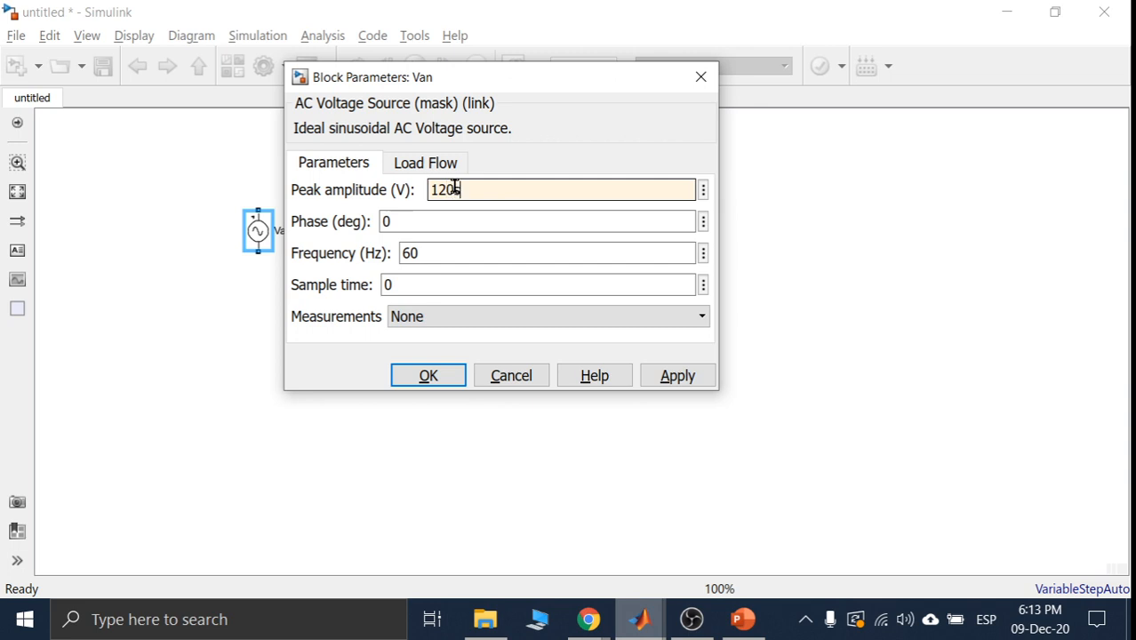
type("0(")
key("alt+shift")
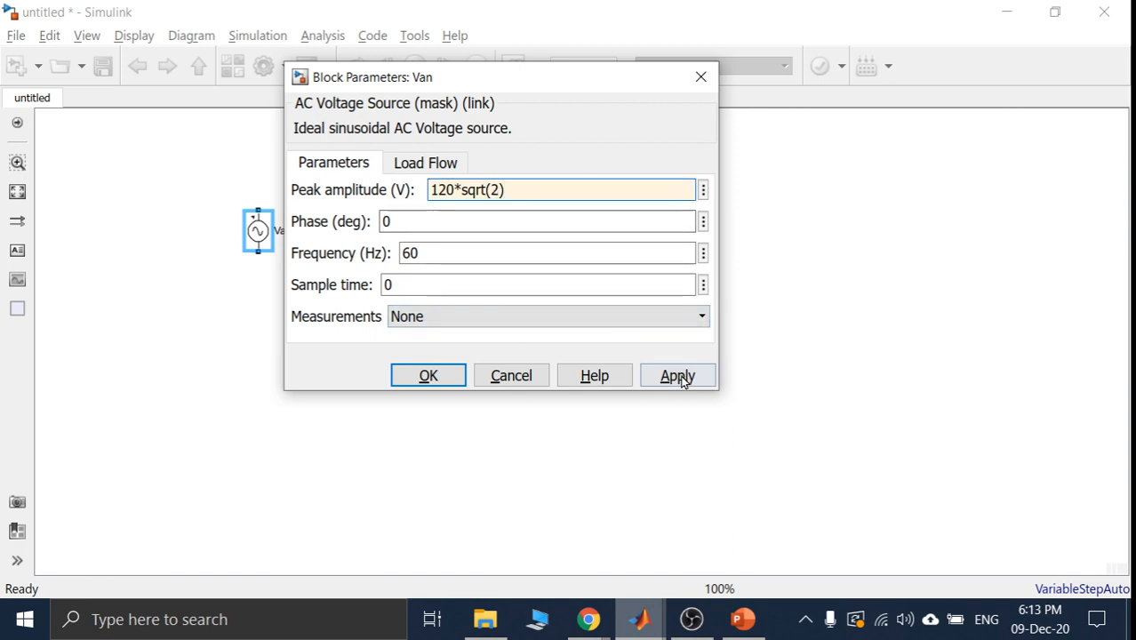
triple_click(543, 192)
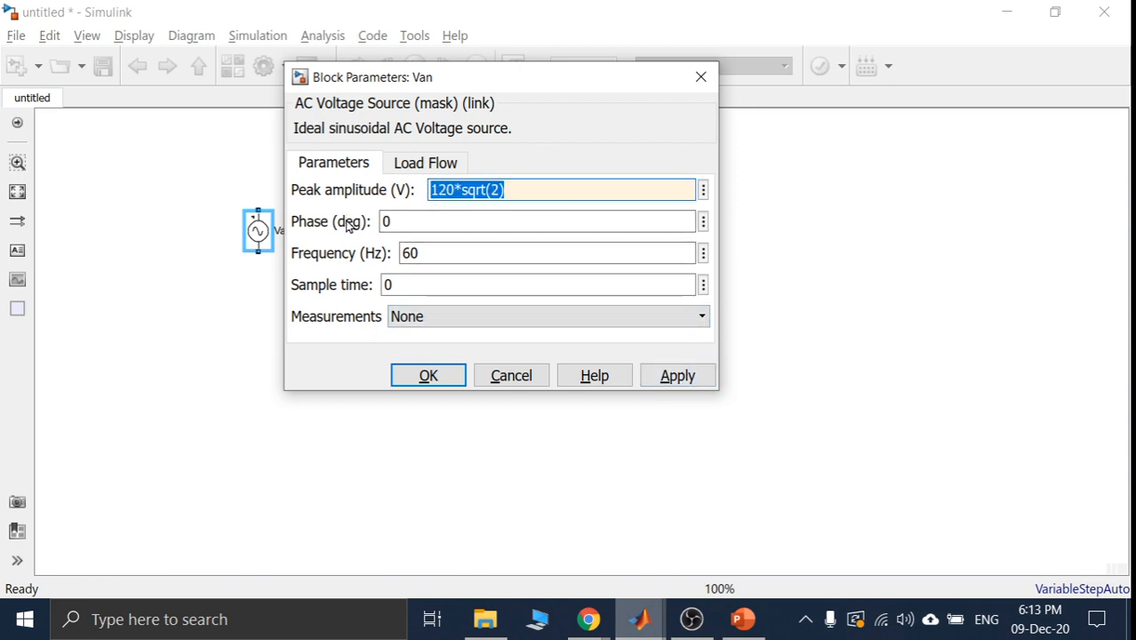
right_click(452, 189)
left_click(495, 266)
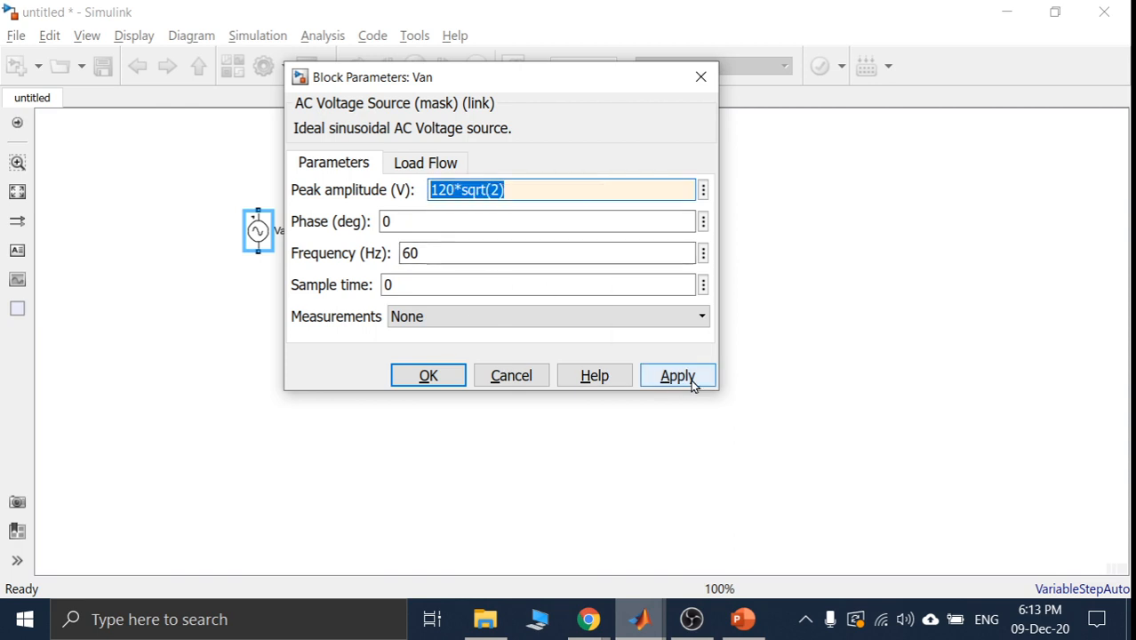
left_click(677, 375)
left_click(435, 376)
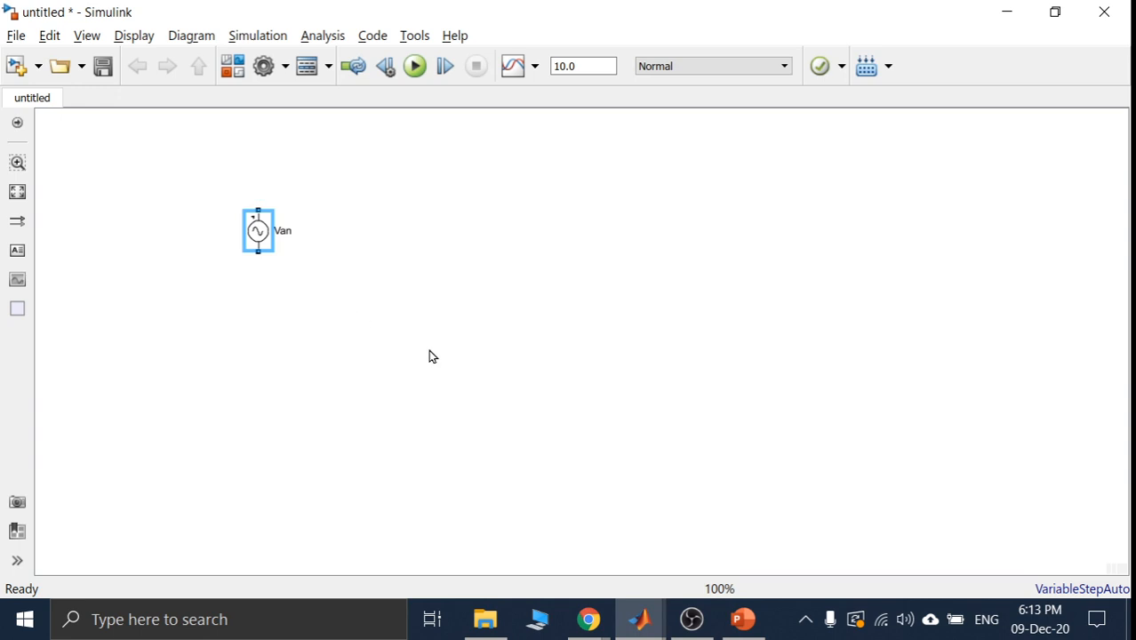
- Duplicate the Van source, rotate the copy to horizontal below and to the right of Van, and name it Vbn
key("ctrl+v")
left_click_drag(272, 253, 296, 316)
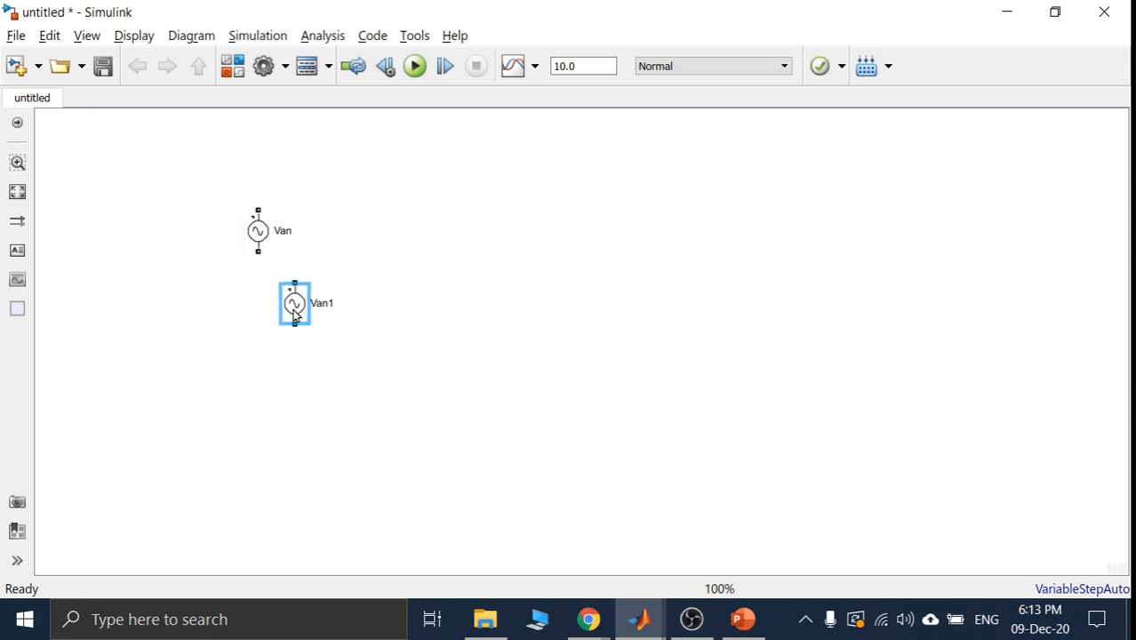
key("ctrl+r")
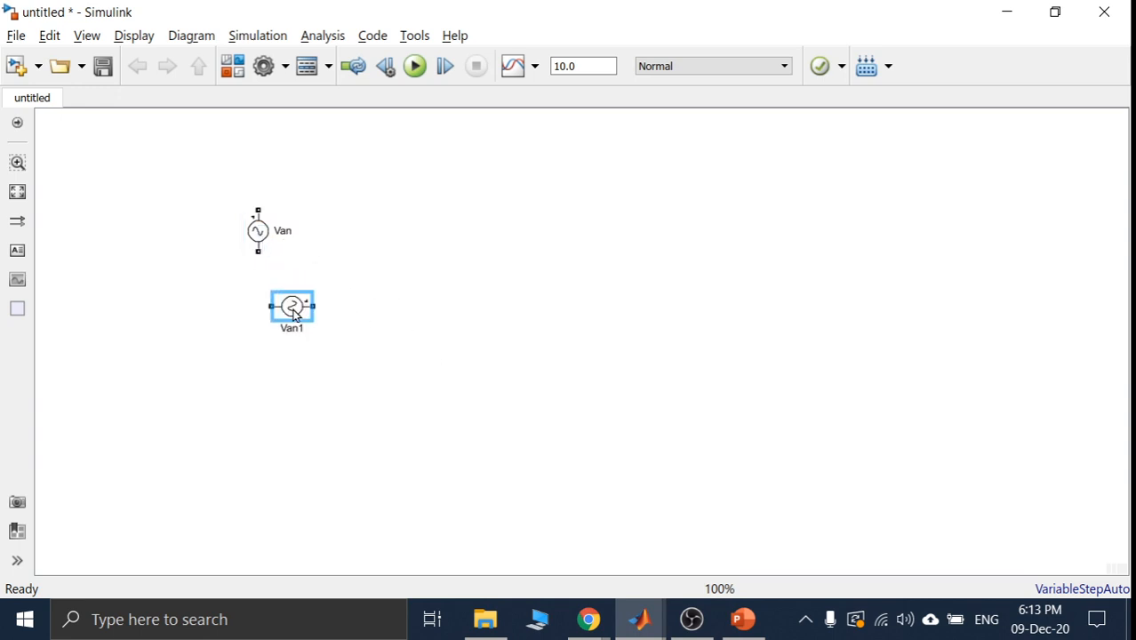
left_click_drag(295, 313, 338, 320)
type("bn")
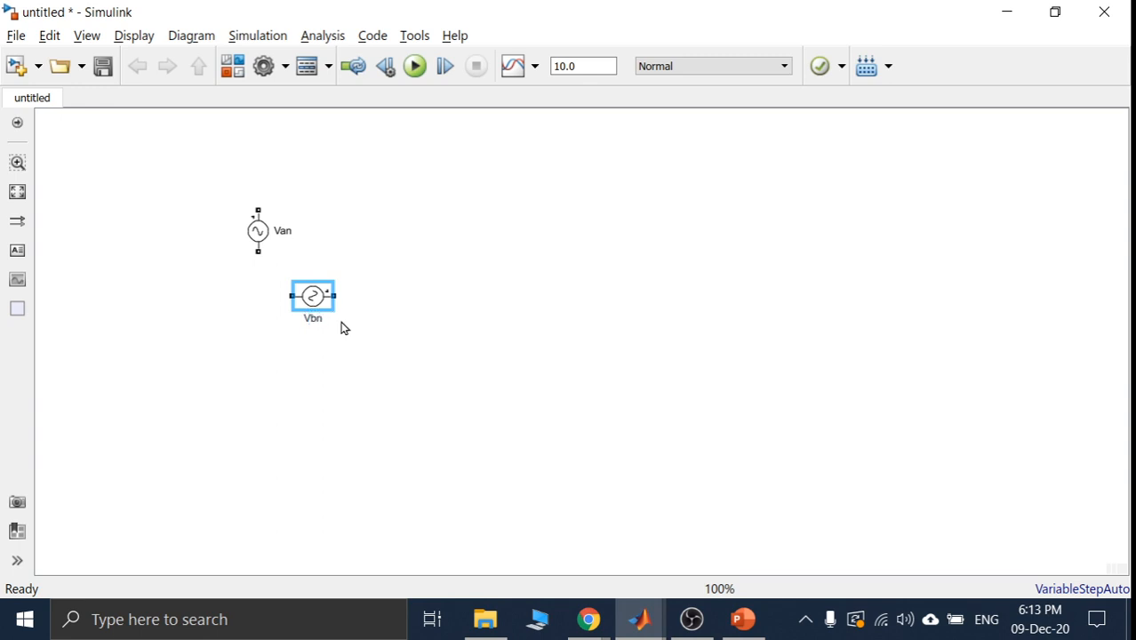
- Set the Vbn source's phase to -120 degrees and apply the change
double_click(312, 297)
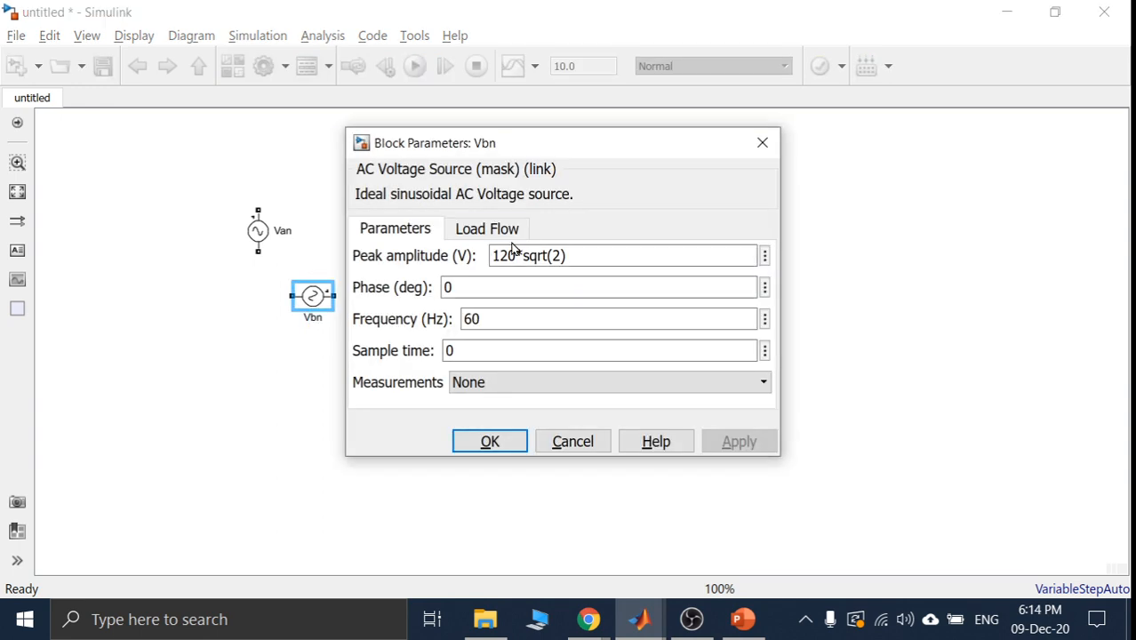
left_click(597, 246)
left_click_drag(493, 256, 500, 256)
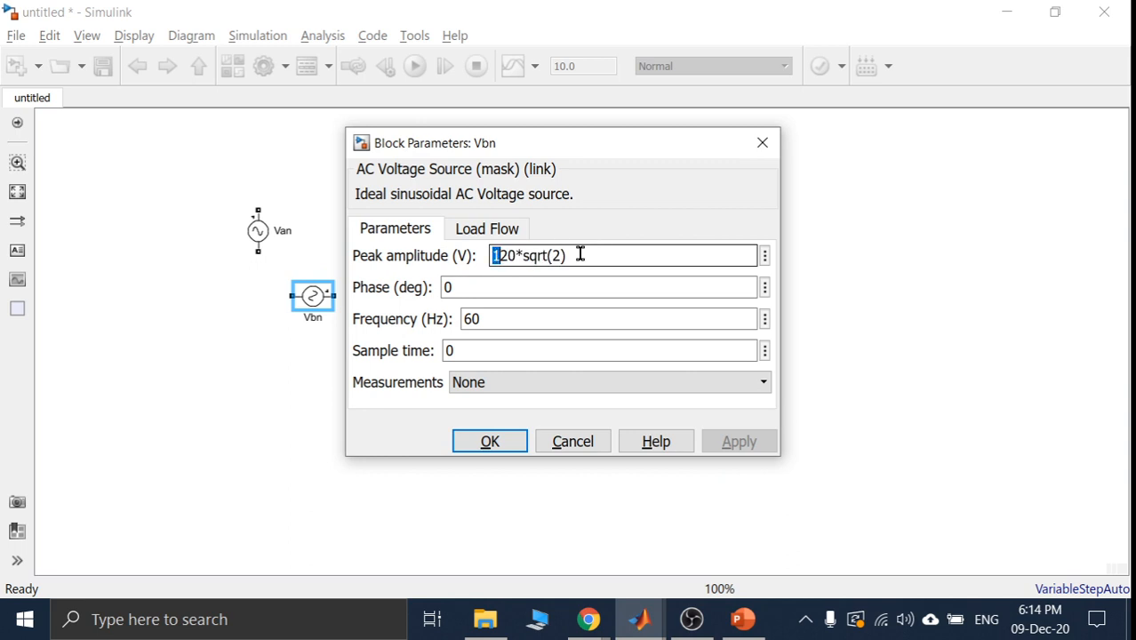
left_click(460, 289)
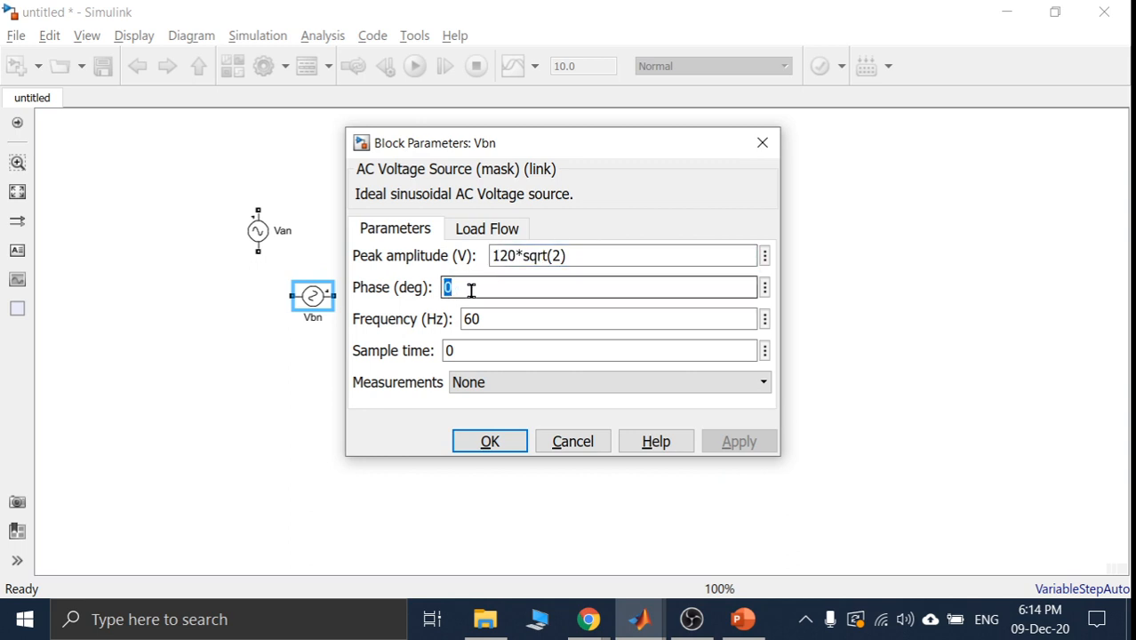
type("-12")
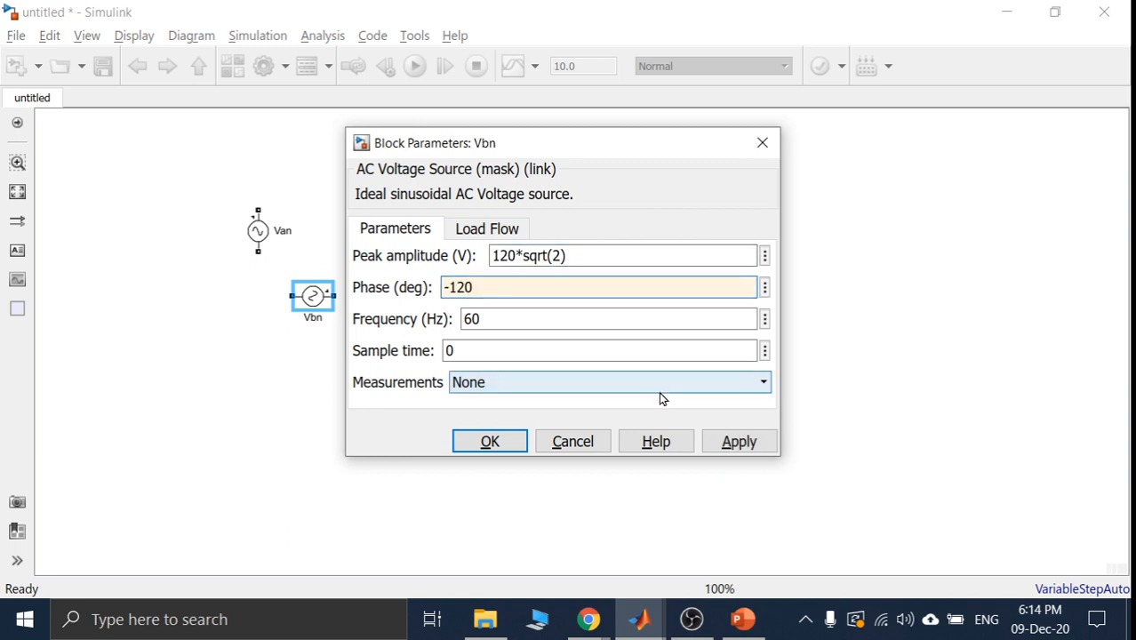
left_click(727, 437)
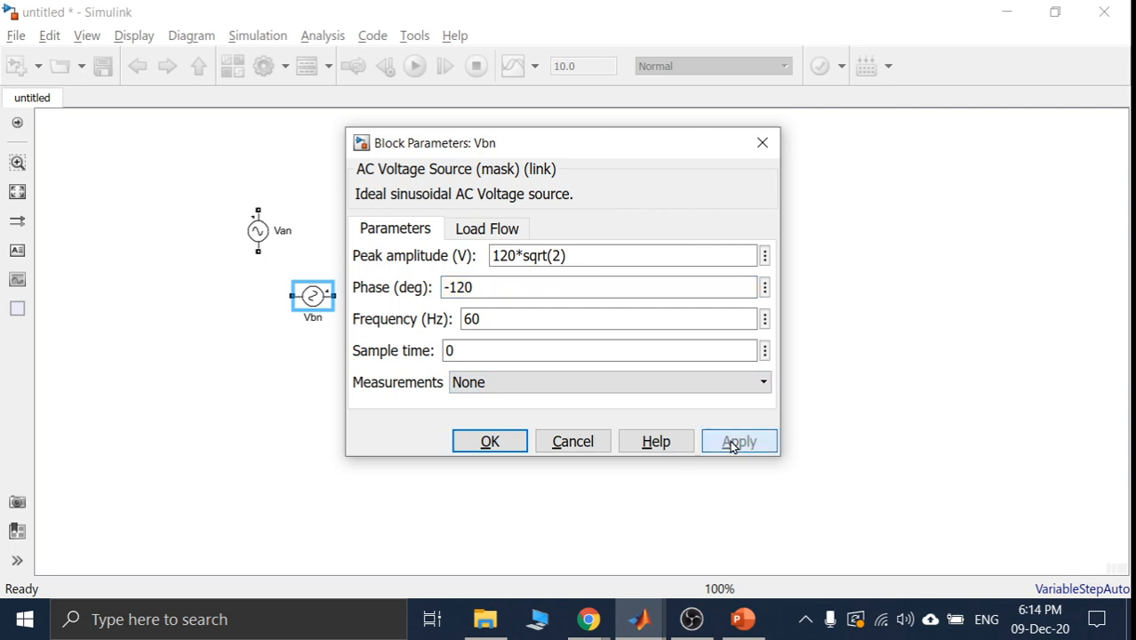
left_click(503, 442)
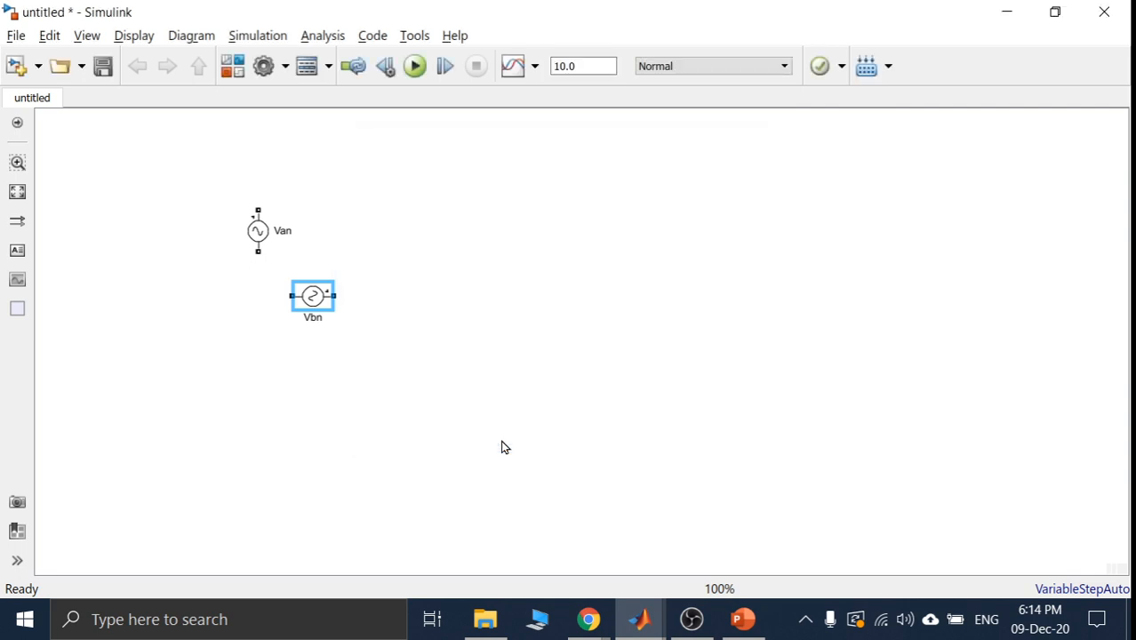
- Duplicate the Vbn source to the left of Van and rotate the copy 180 degrees
left_click_drag(344, 343, 277, 280)
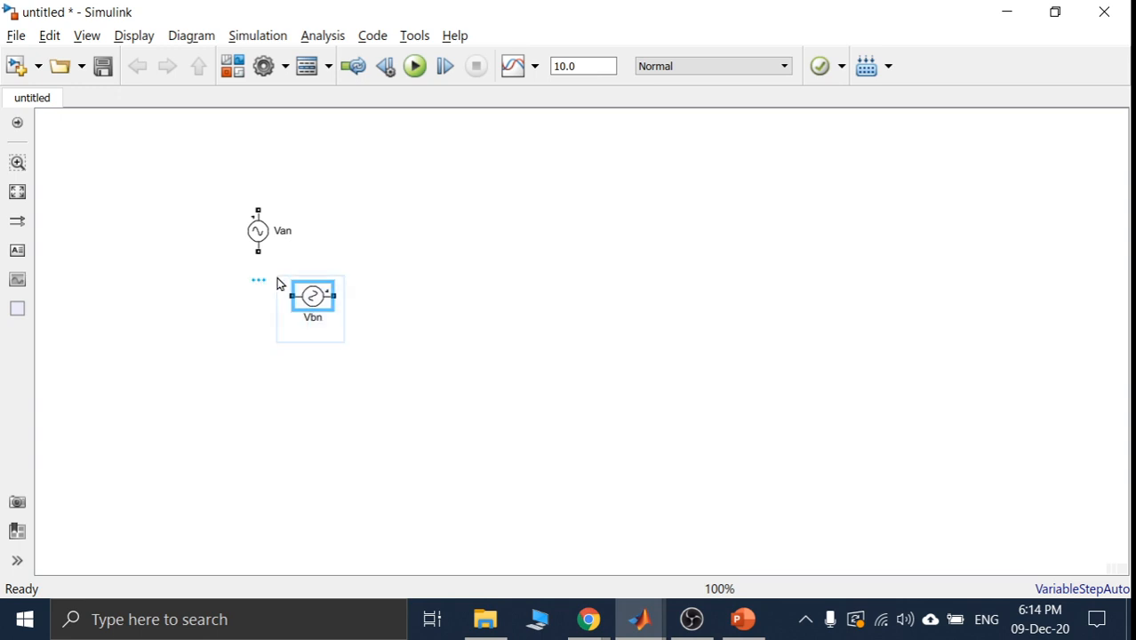
left_click_drag(302, 296, 181, 302)
key("ctrl+r")
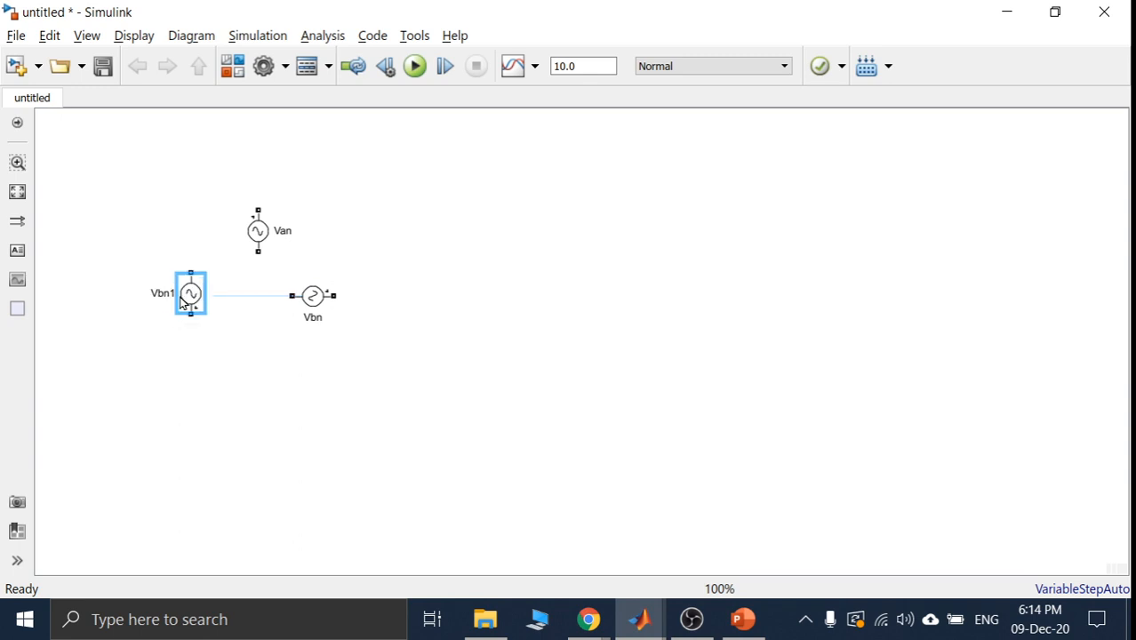
key("ctrl+r")
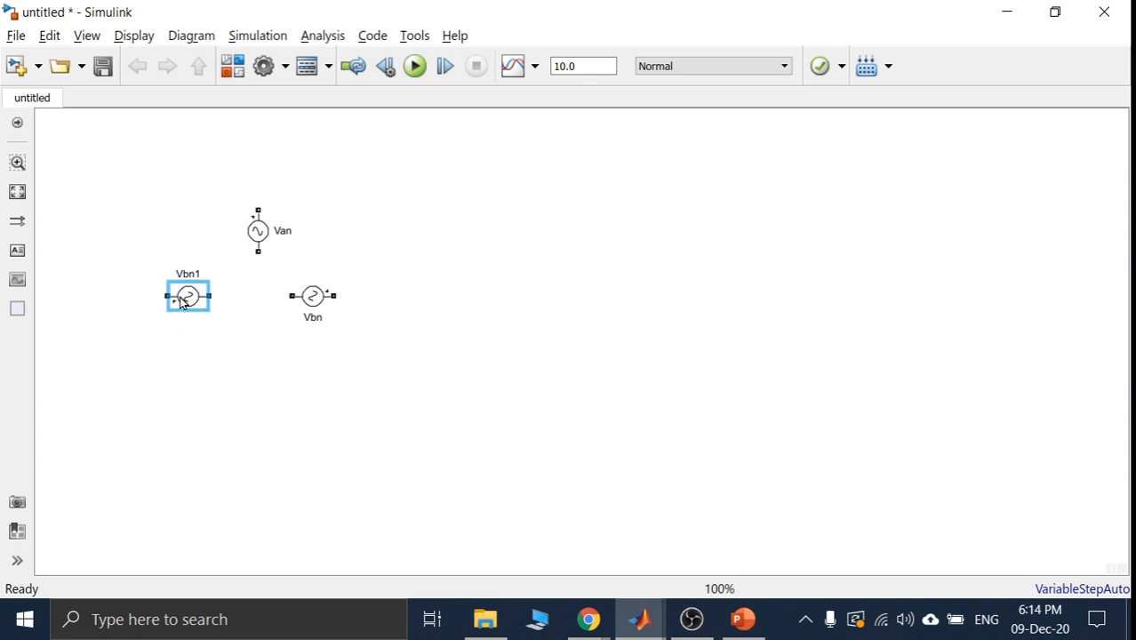
- Wire the copied source to Vbn and connect Van's lower terminal to that line, forming a common neutral node
left_click_drag(188, 301, 217, 302)
left_click(223, 297)
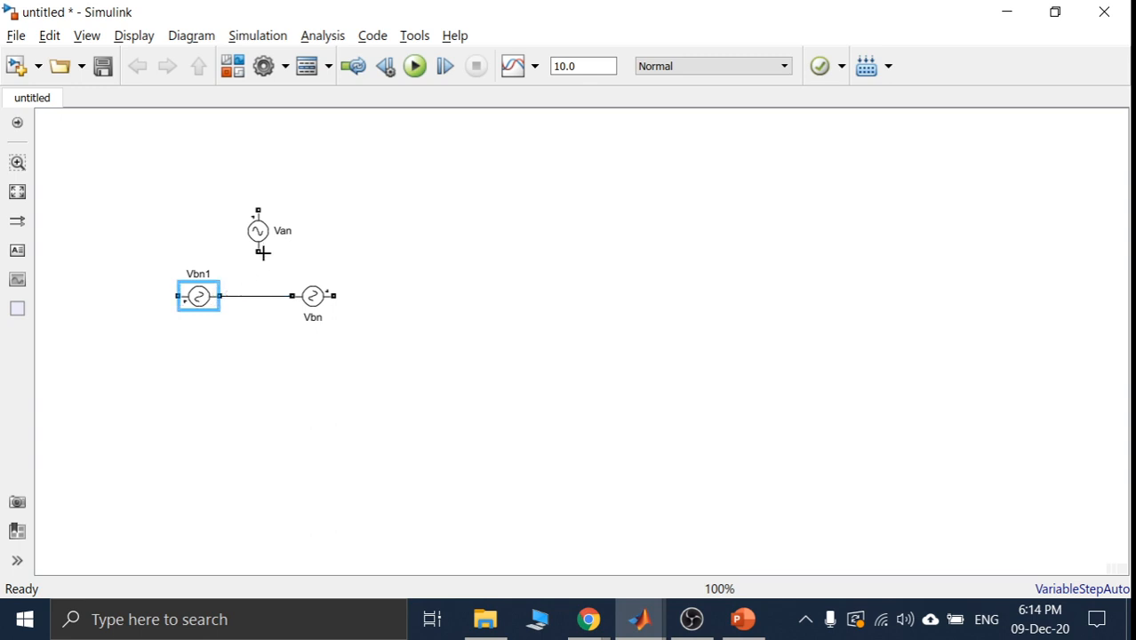
left_click_drag(258, 254, 258, 293)
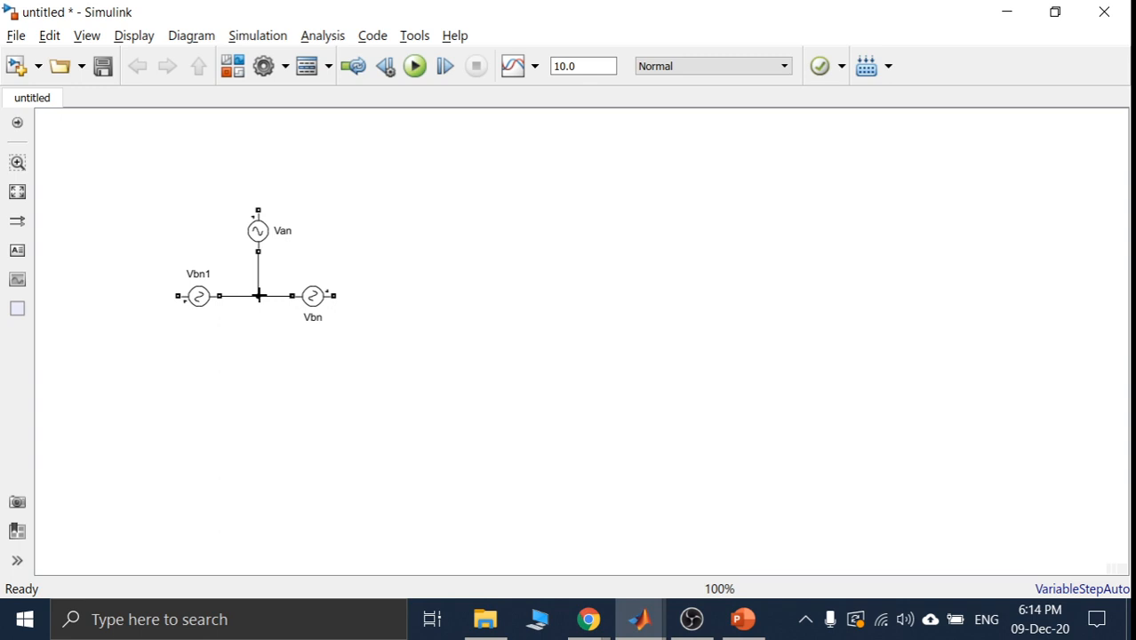
double_click(198, 295)
double_click(387, 285)
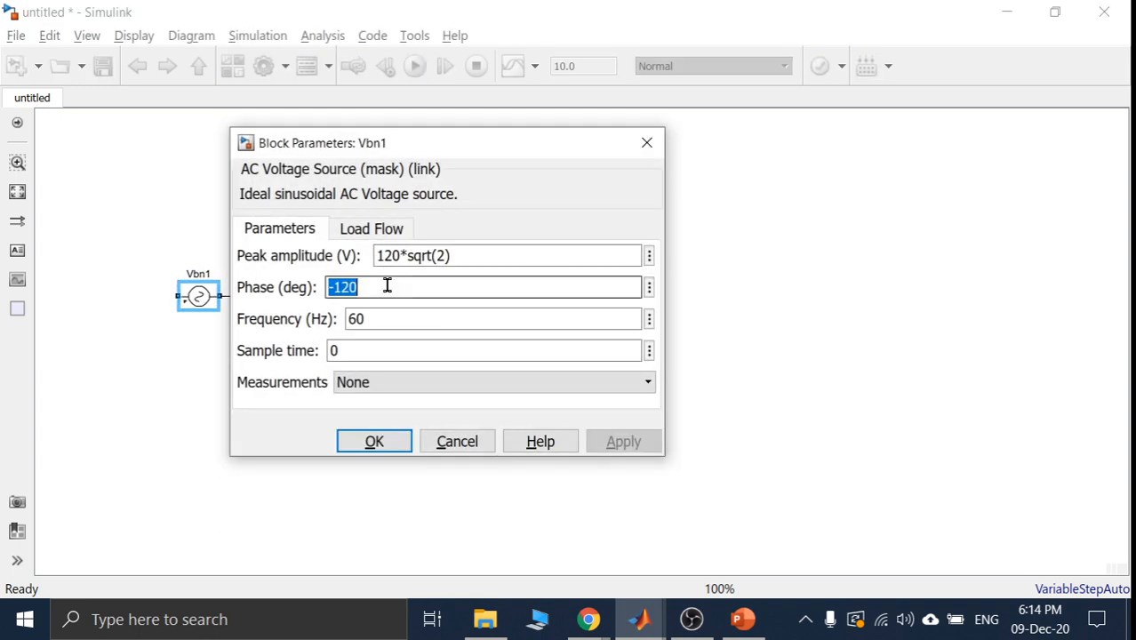
left_click(386, 285)
left_click(647, 143)
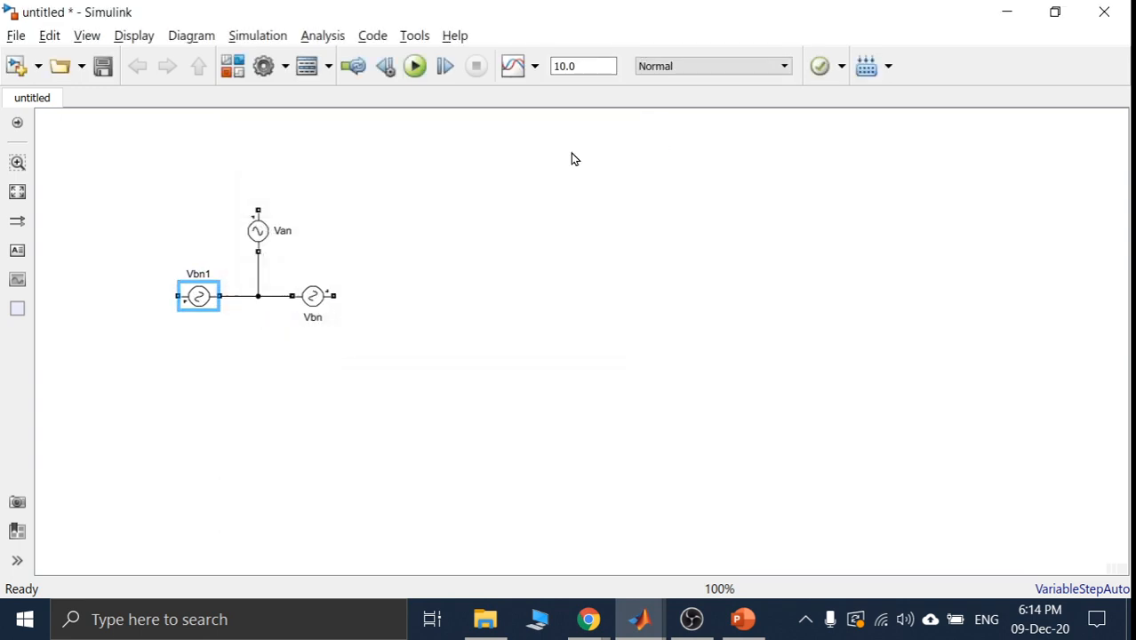
- Rename the third voltage source, left of the neutral node, as Vcn
double_click(198, 274)
type("Vc")
left_click(312, 270)
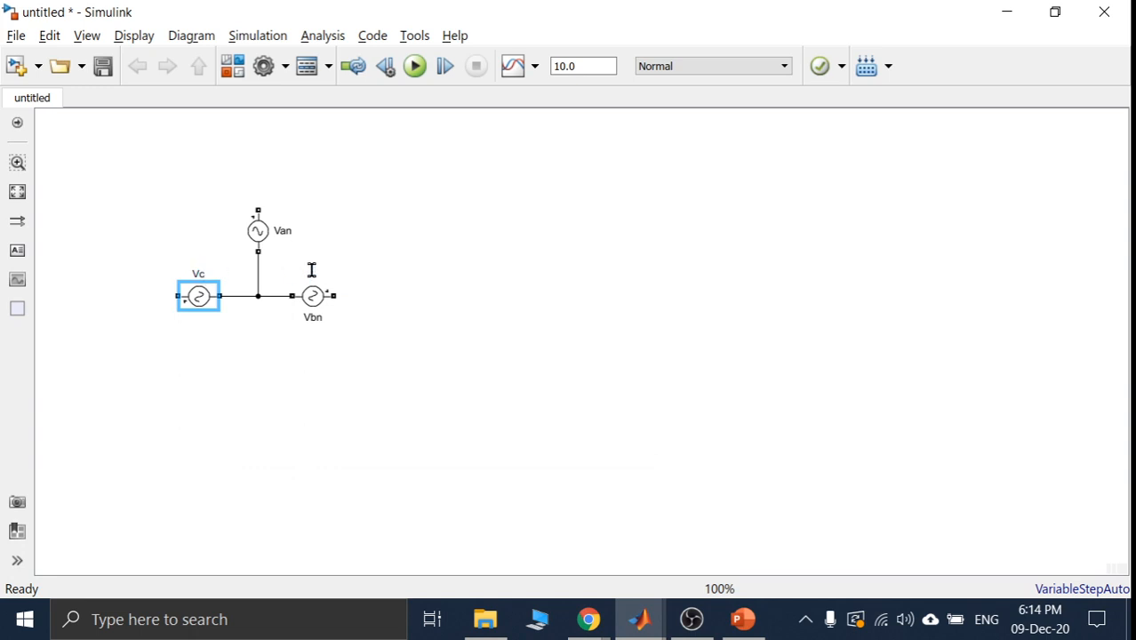
- Set the Vcn source's phase to -240 degrees and apply the change
double_click(201, 298)
double_click(379, 283)
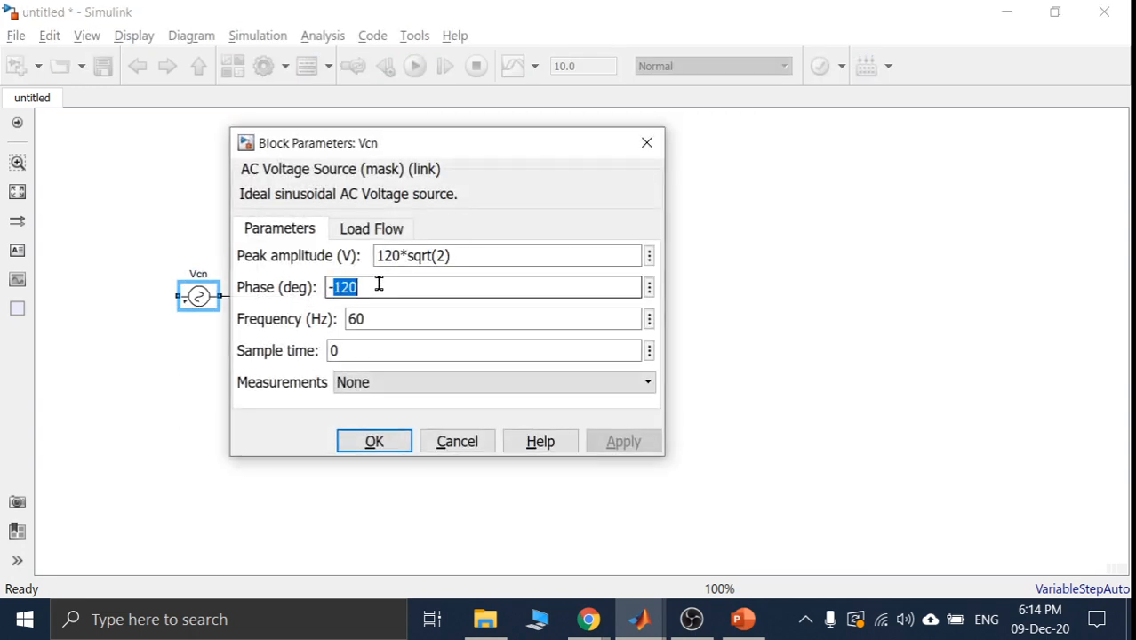
type("2")
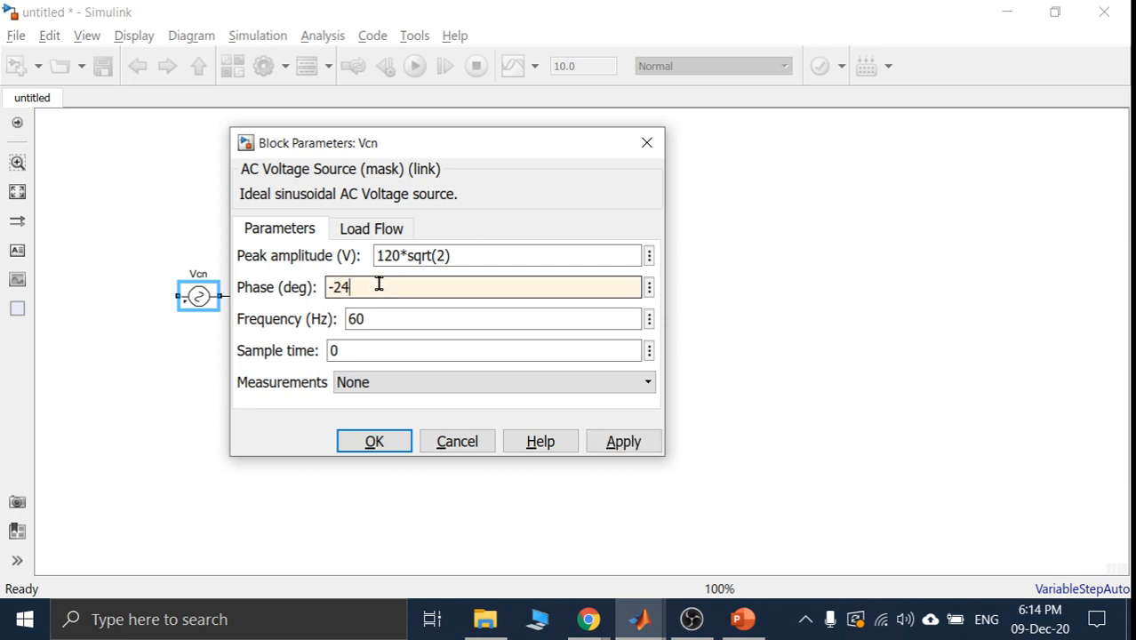
left_click(623, 441)
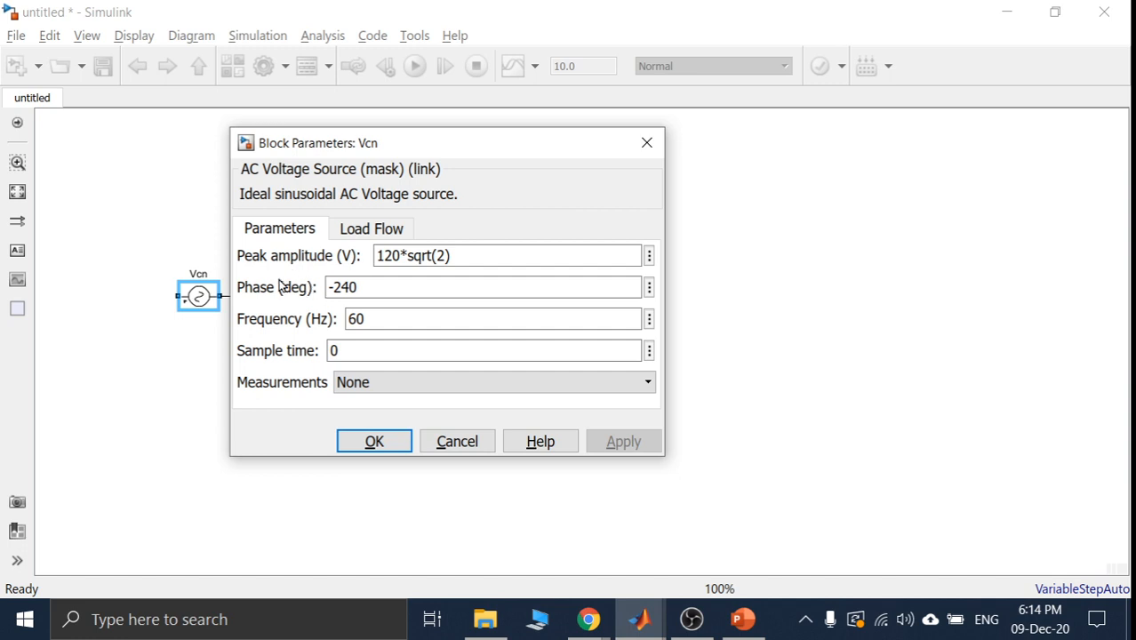
left_click(372, 441)
- Move the group of three connected voltage sources lower on the canvas
left_click(305, 456)
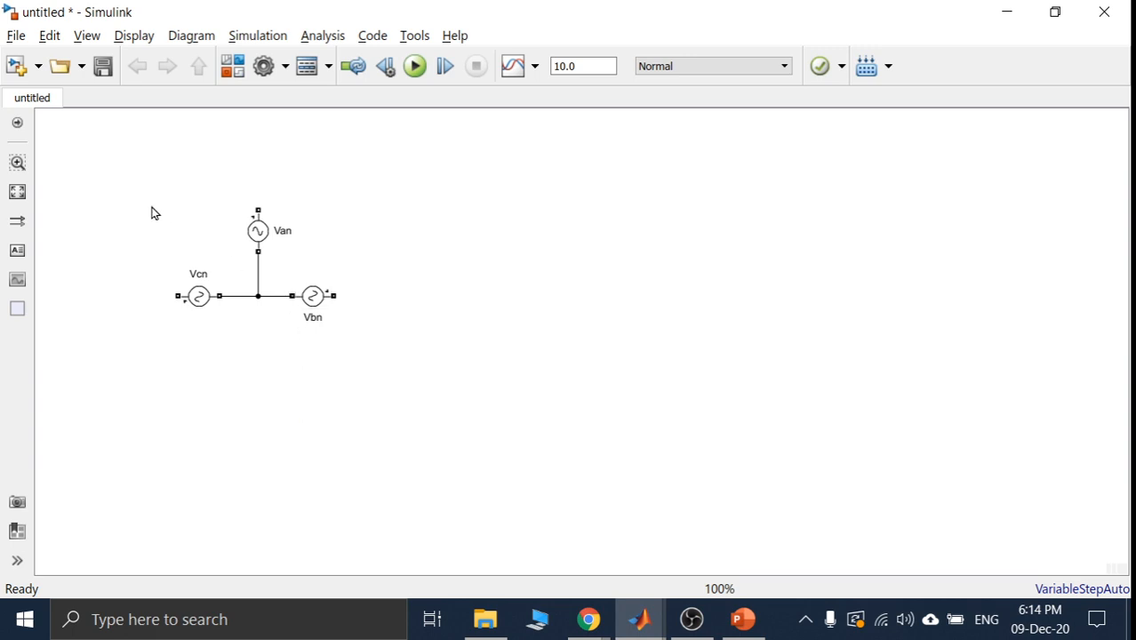
left_click_drag(151, 208, 295, 380)
left_click(447, 303)
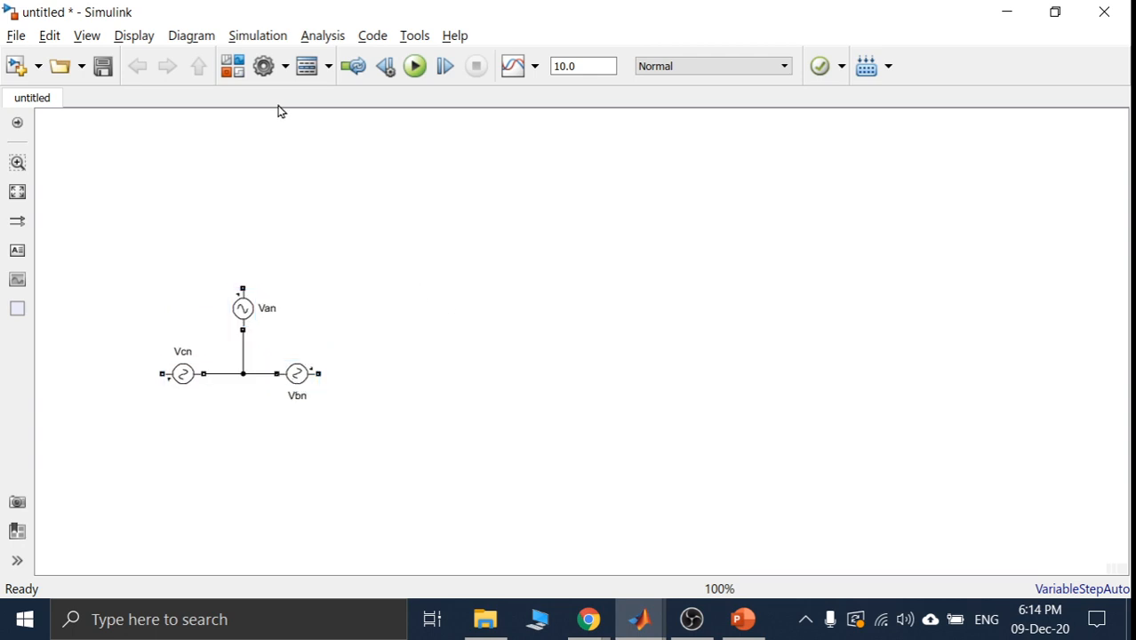
- Add a Diode from the Power Electronics library at the canvas's right and rotate it to point upward
left_click(232, 67)
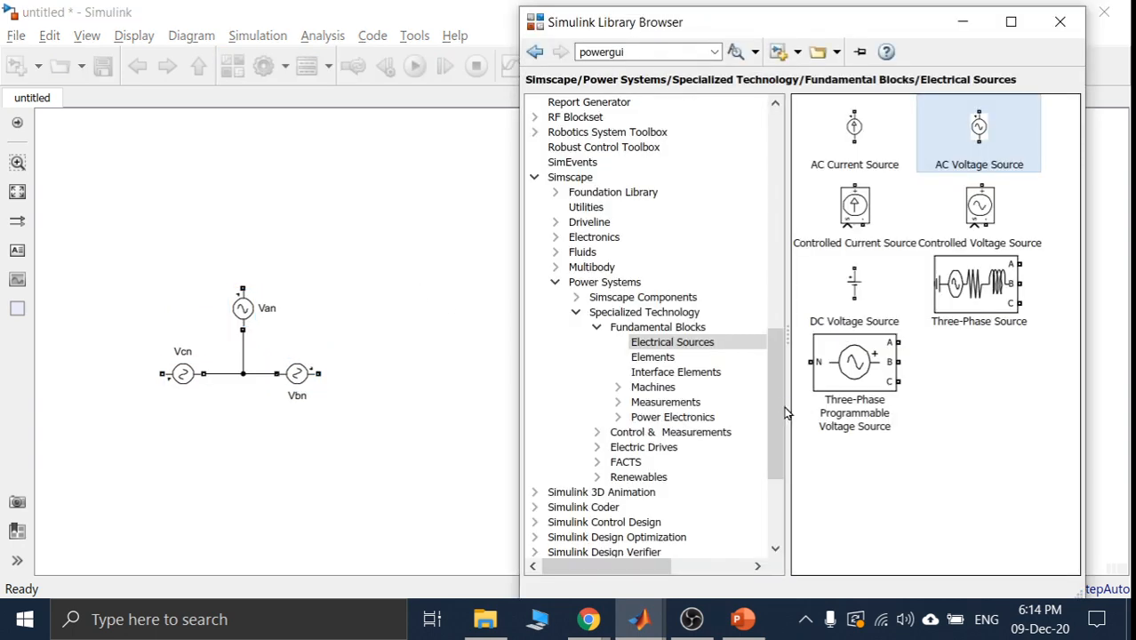
left_click_drag(774, 405, 774, 429)
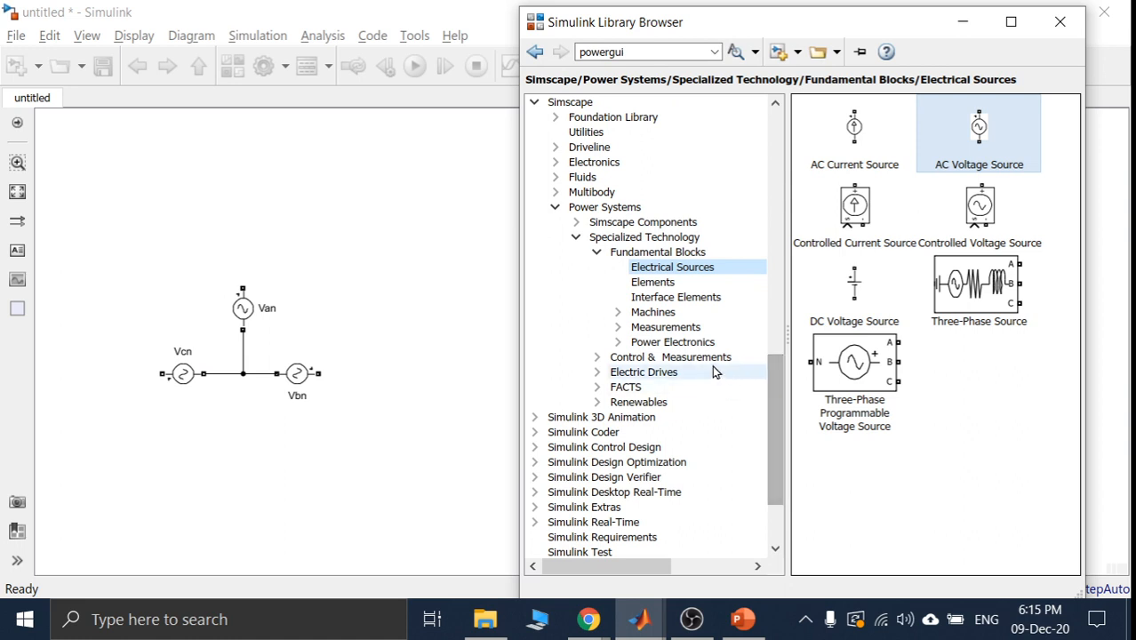
left_click(695, 343)
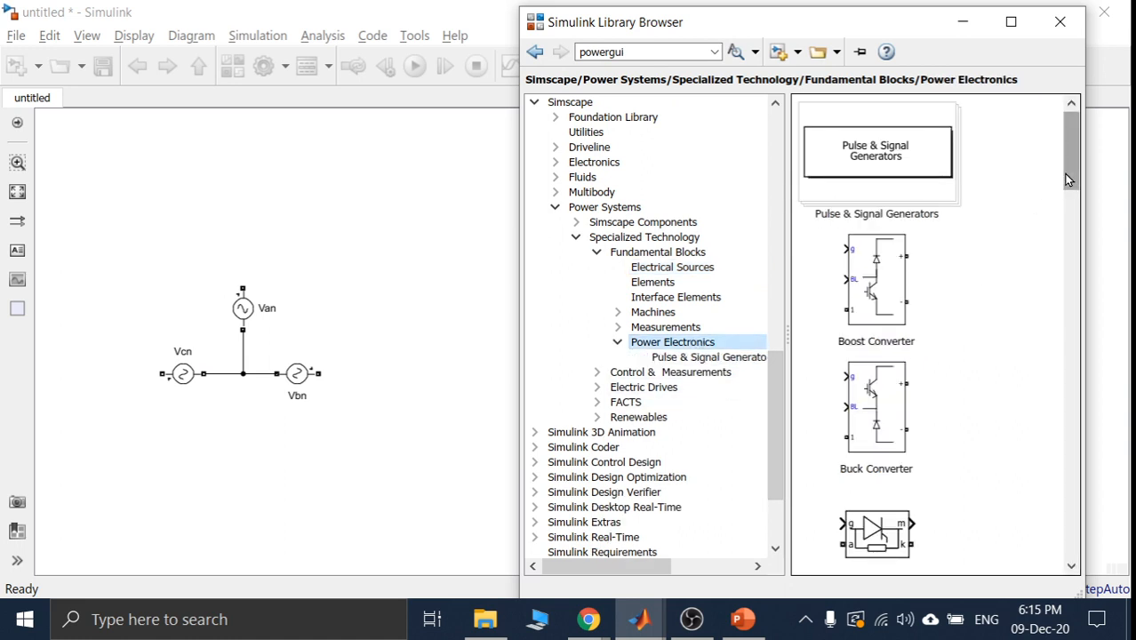
left_click_drag(1070, 157, 1044, 230)
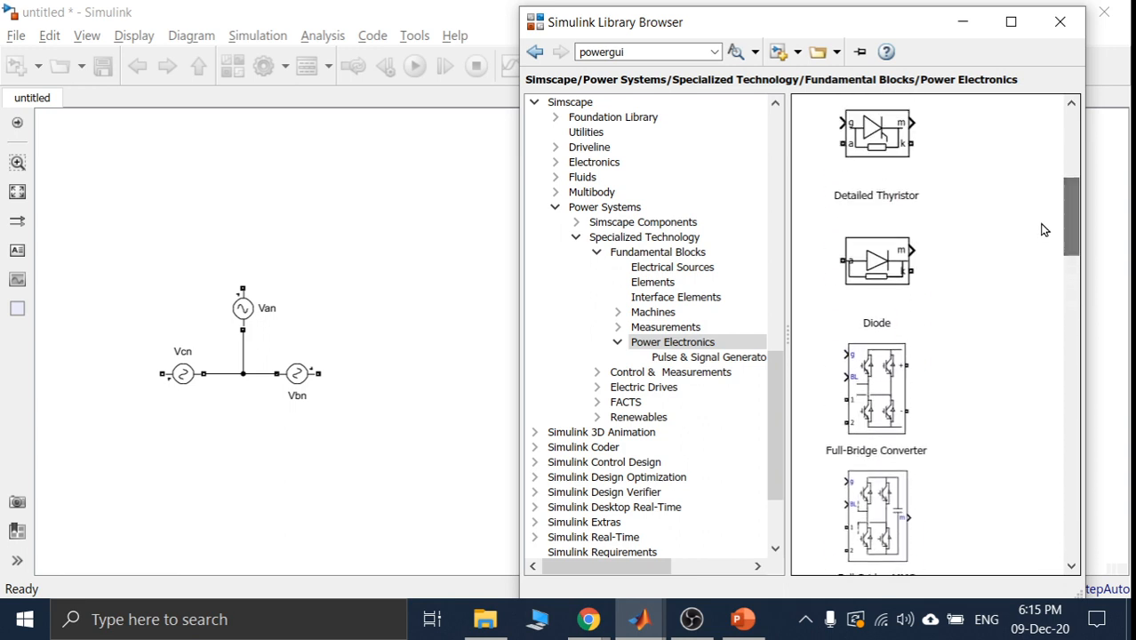
left_click_drag(874, 267, 754, 282)
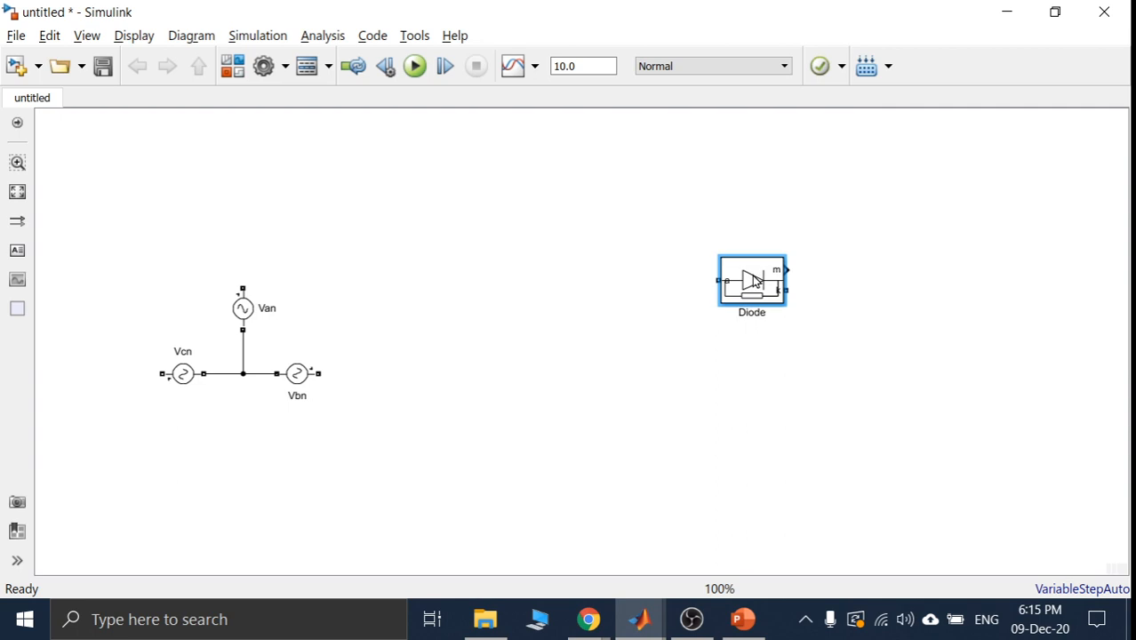
key("ctrl+r")
key("ctrl+r")
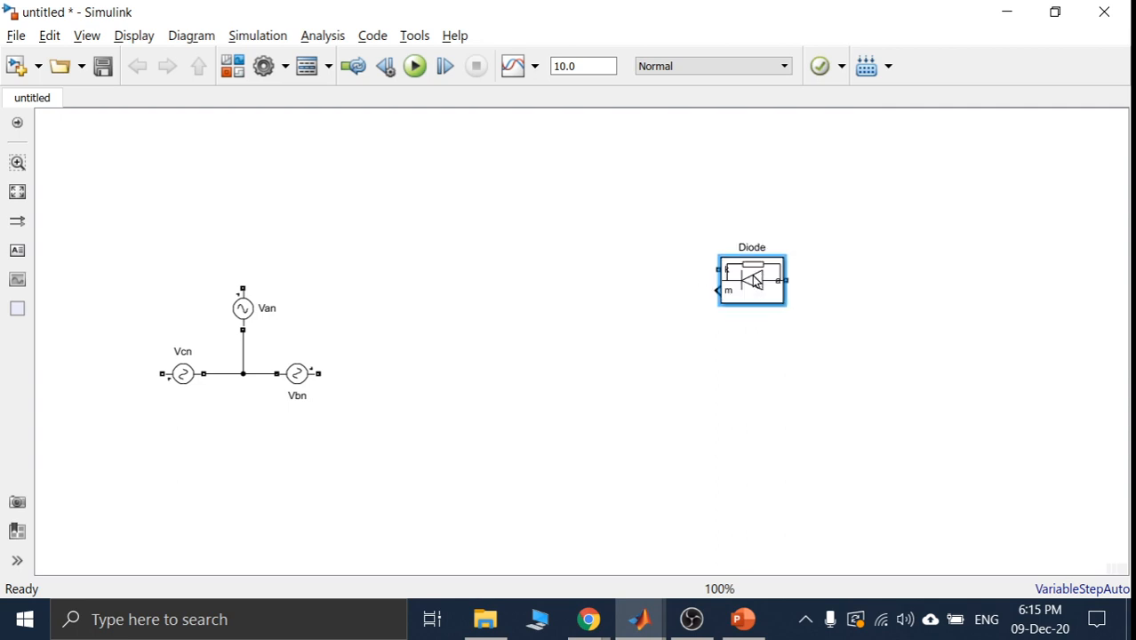
key("ctrl+r")
left_click(820, 327)
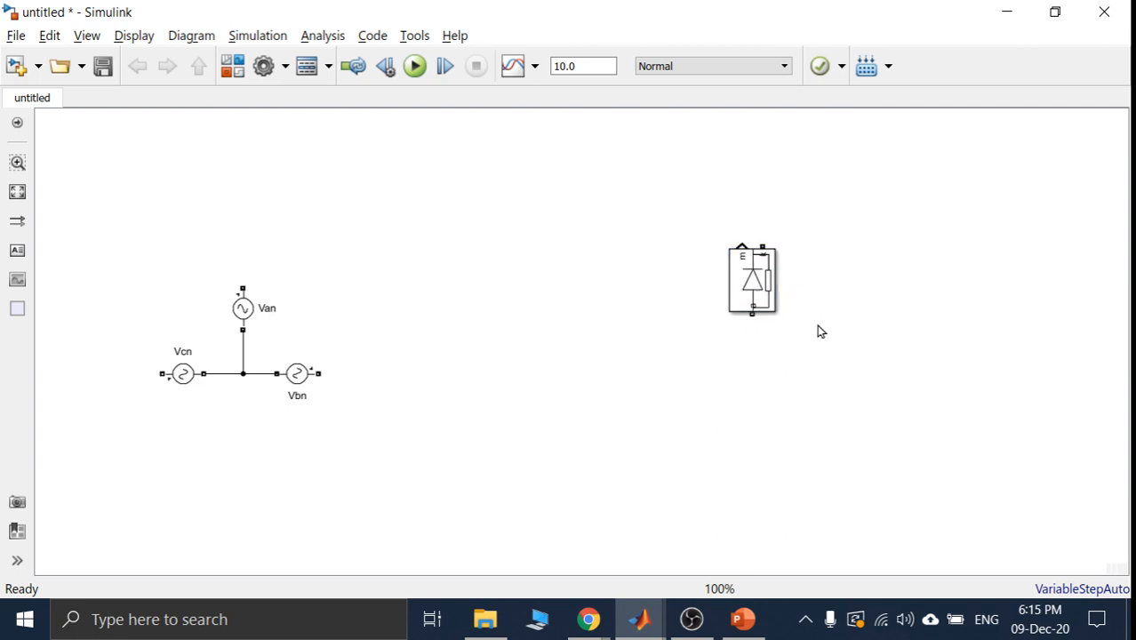
left_click_drag(768, 279, 773, 264)
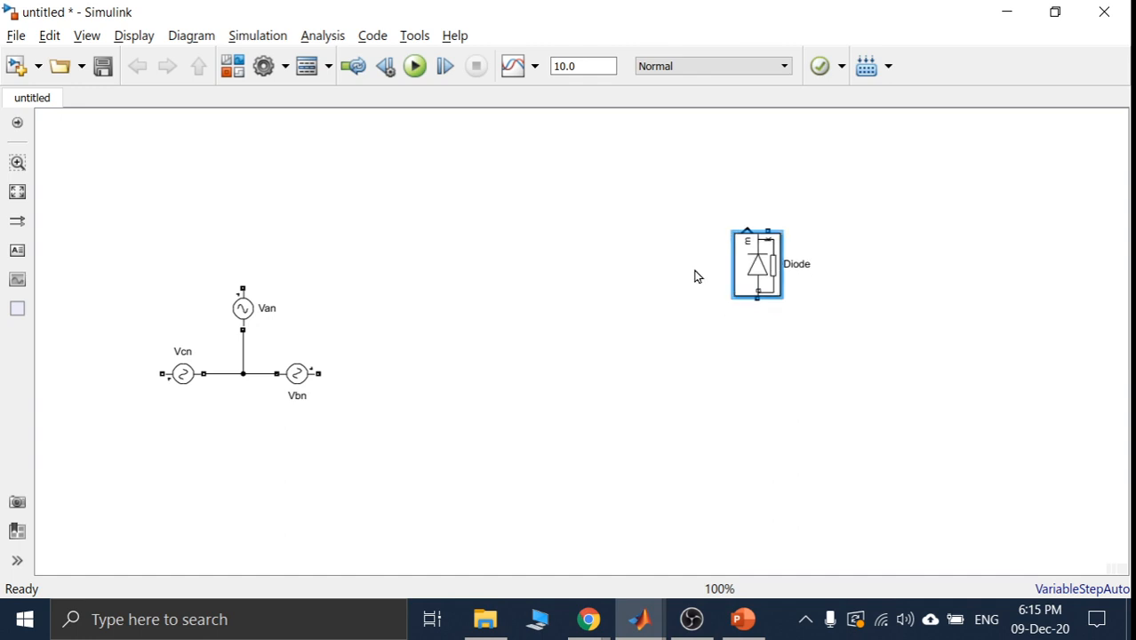
- Copy the diode, place the copy below the original, and wire the upper diode's anode to the lower one's cathode
key("ctrl+c")
key("ctrl+v")
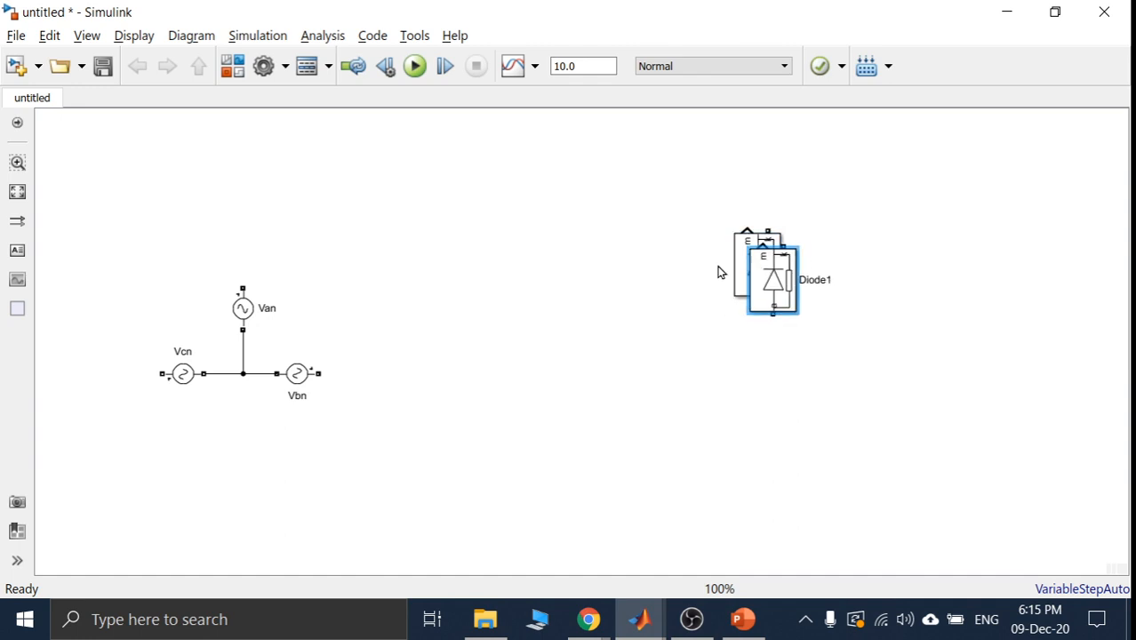
left_click_drag(768, 274, 746, 477)
left_click(835, 432)
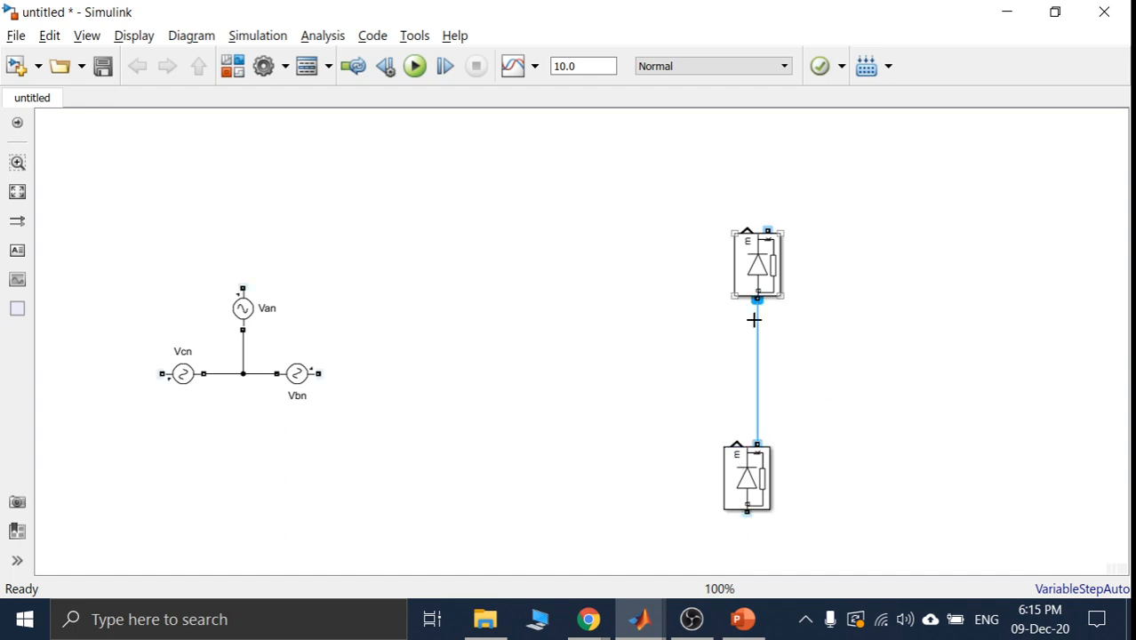
left_click_drag(757, 299, 755, 443)
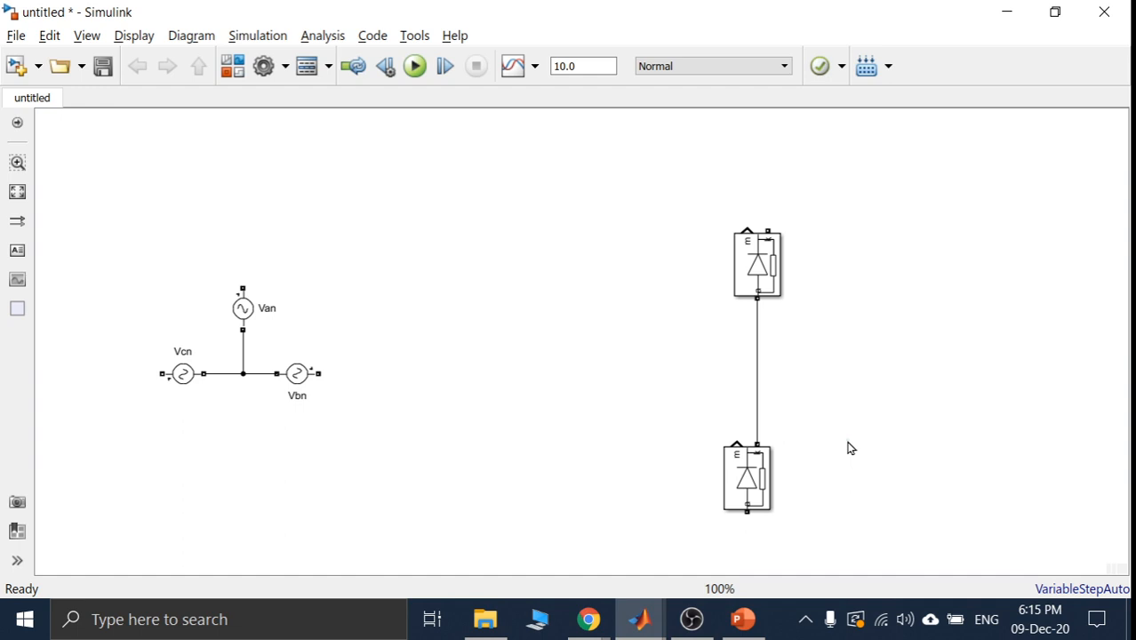
- Check the rectifier schematic in PowerPoint, and rename the upper diode D1 and the lower diode D4 in Simulink
left_click(745, 624)
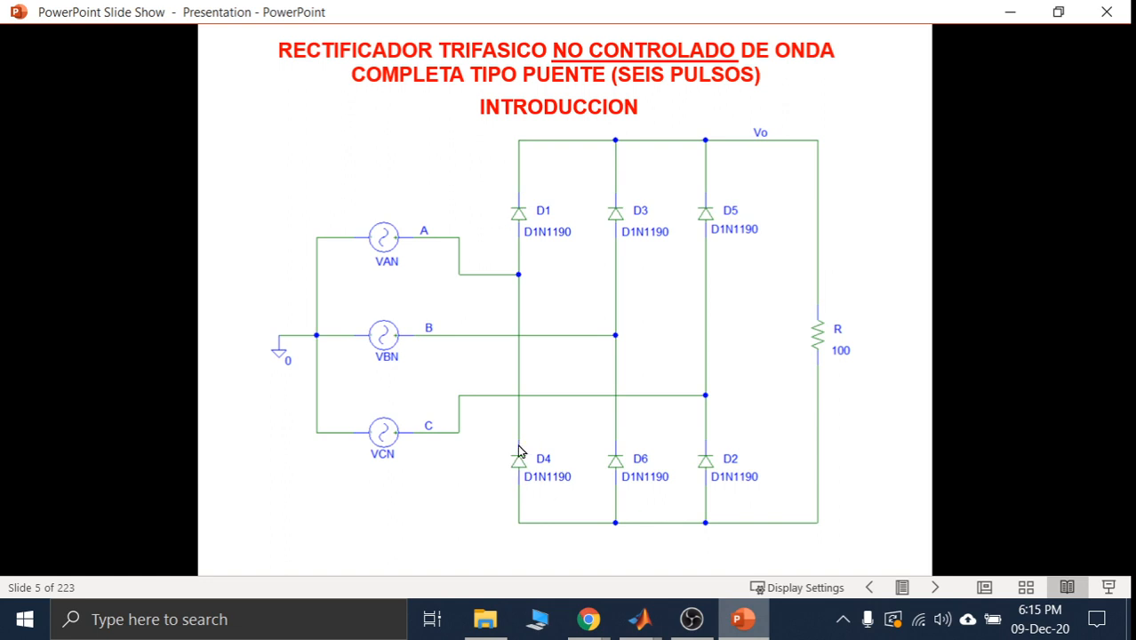
left_click(745, 619)
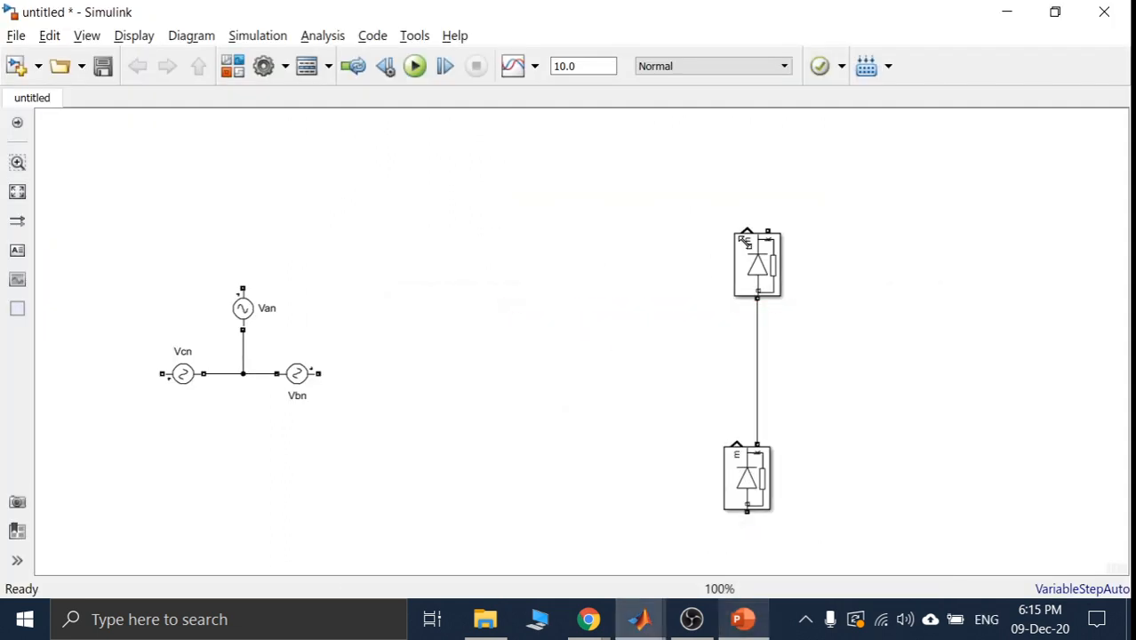
left_click(760, 256)
double_click(786, 263)
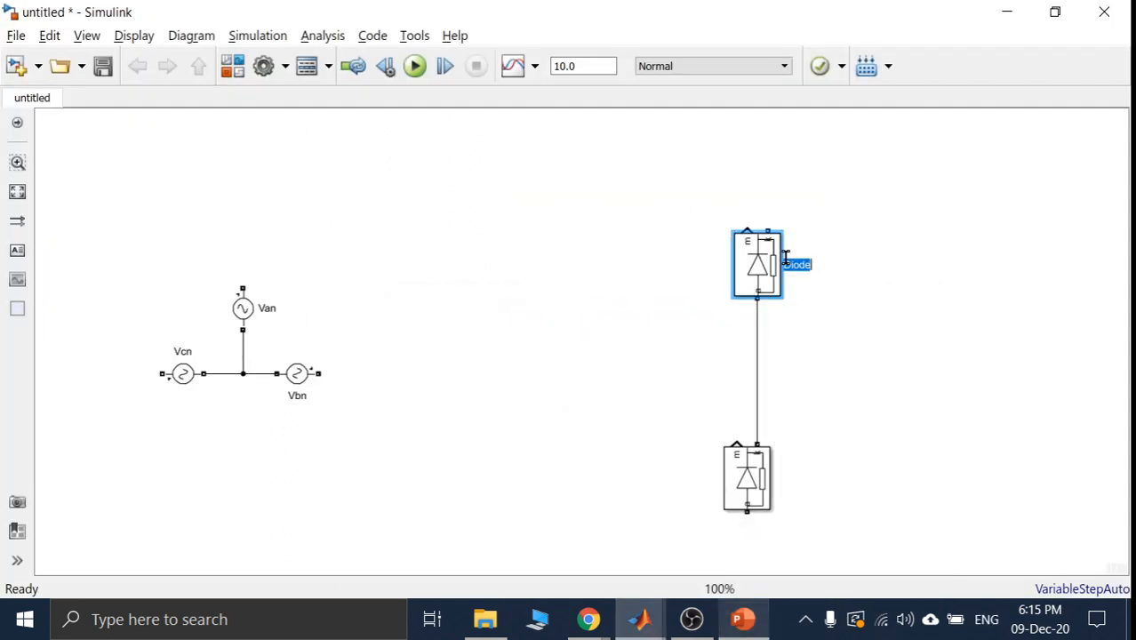
type("D1")
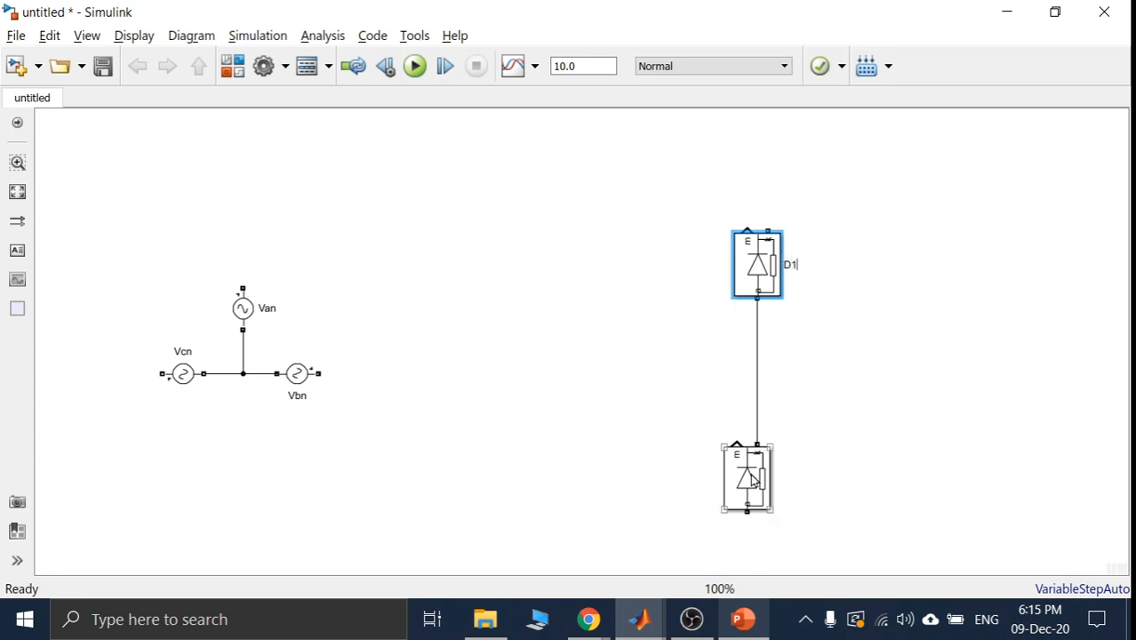
left_click(755, 480)
double_click(785, 479)
type("D4")
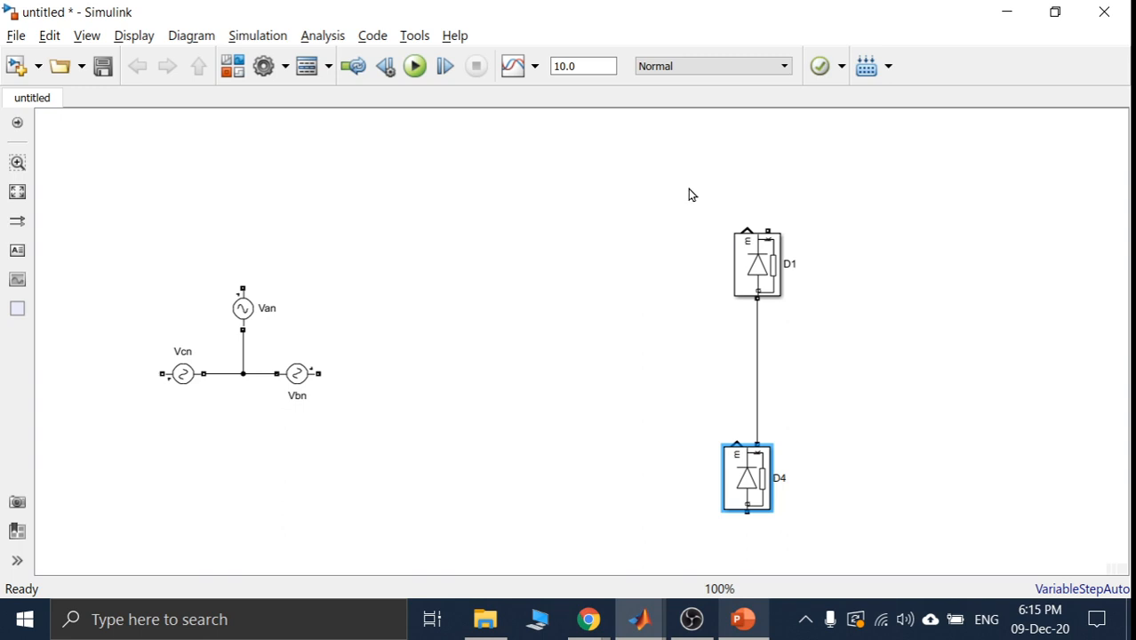
- Duplicate the connected D1 and D4 diode leg and place the copy to its right
left_click_drag(689, 187, 802, 530)
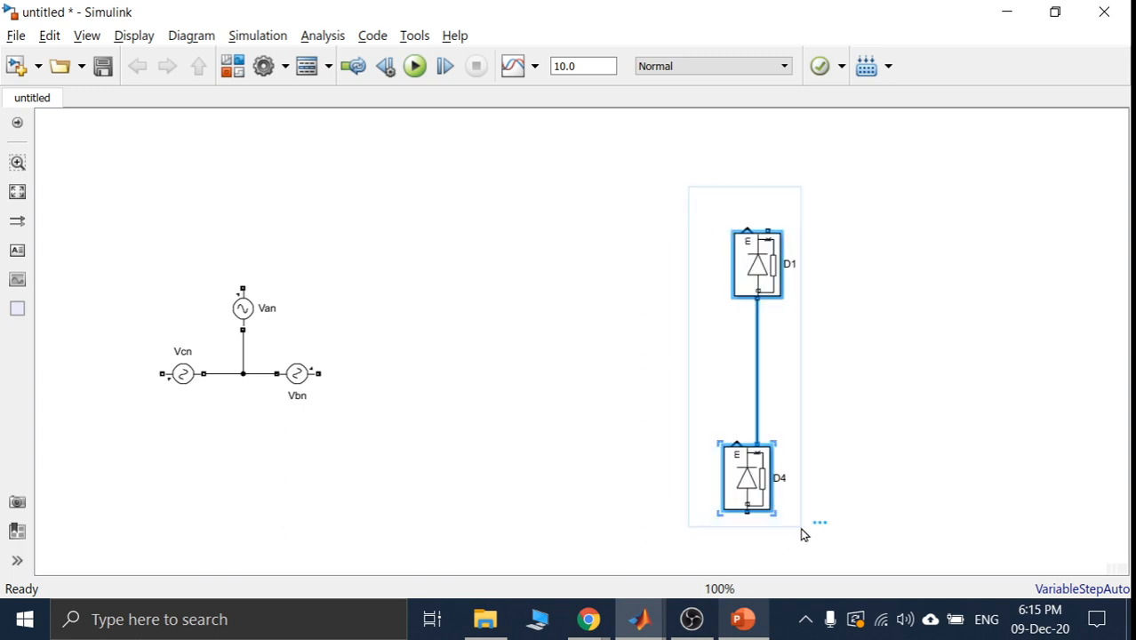
key("ctrl+c")
key("ctrl+v")
left_click_drag(779, 273, 942, 257)
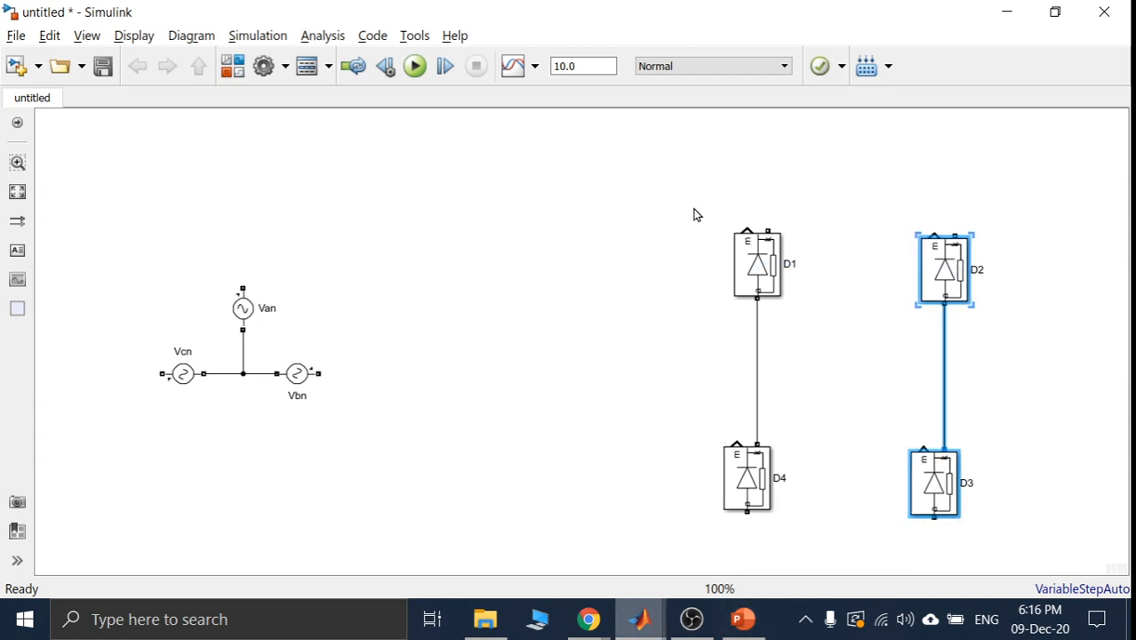
- Move both diode legs together up and slightly left on the canvas
left_click_drag(694, 214, 1022, 530)
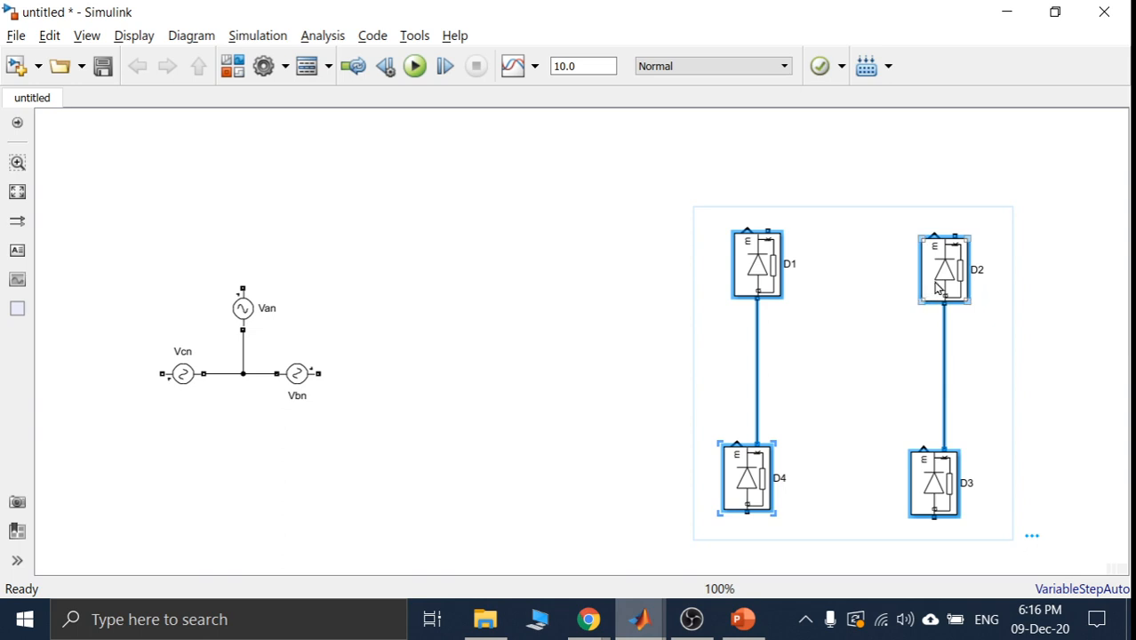
left_click(864, 242)
left_click_drag(706, 196, 1006, 488)
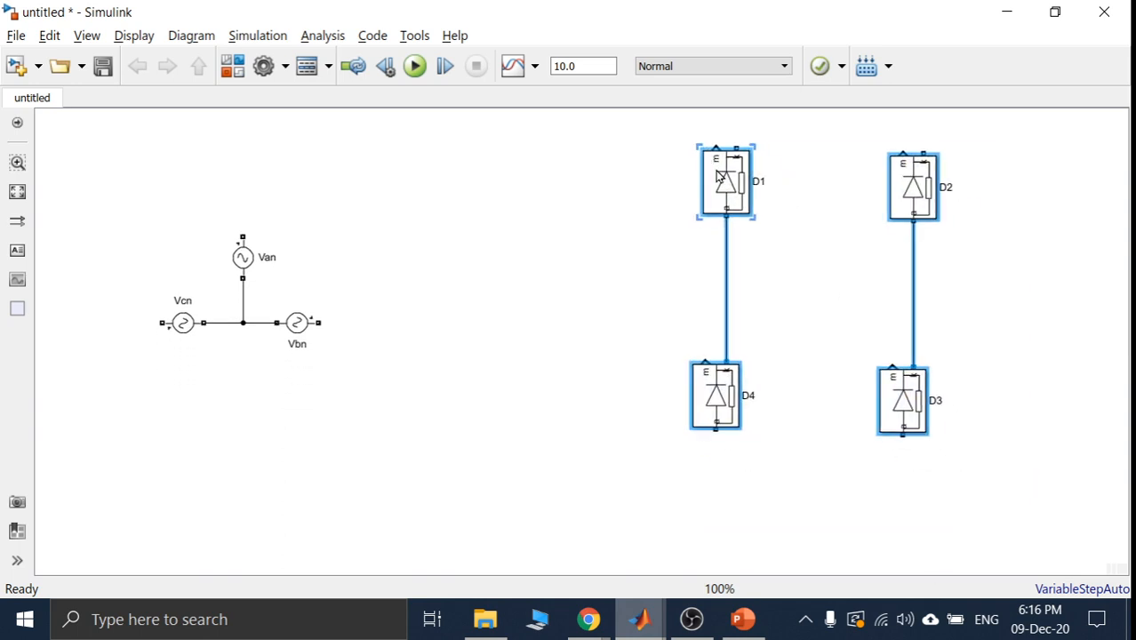
left_click_drag(718, 175, 705, 182)
left_click(599, 182)
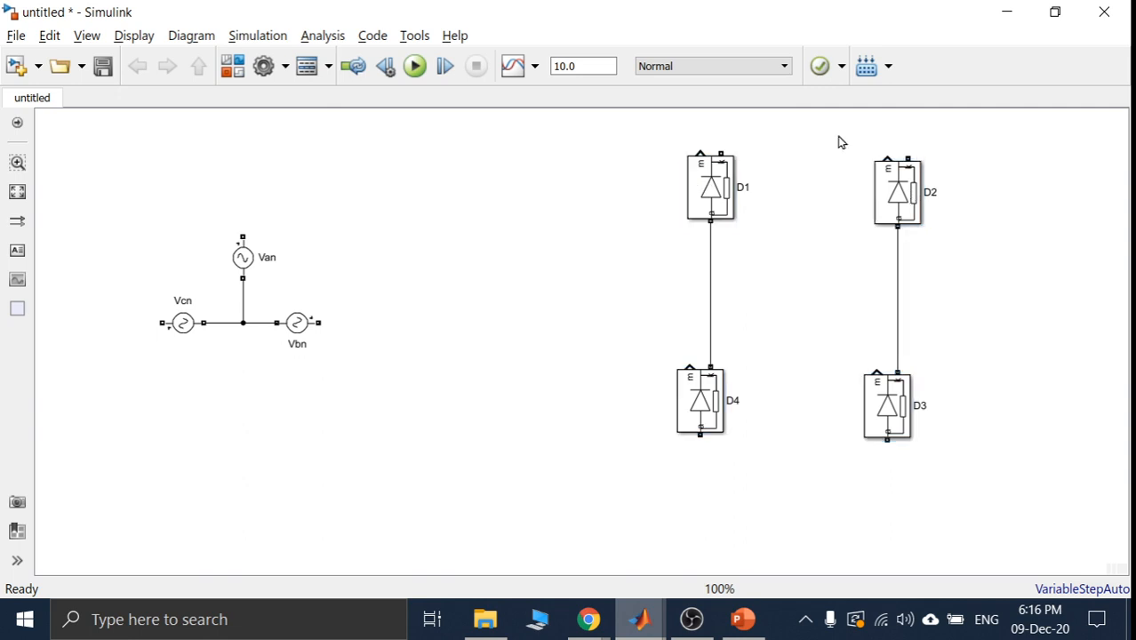
- Duplicate the second diode leg (D2 and D3) and place the copy to its right as a third leg
left_click_drag(838, 135, 939, 460)
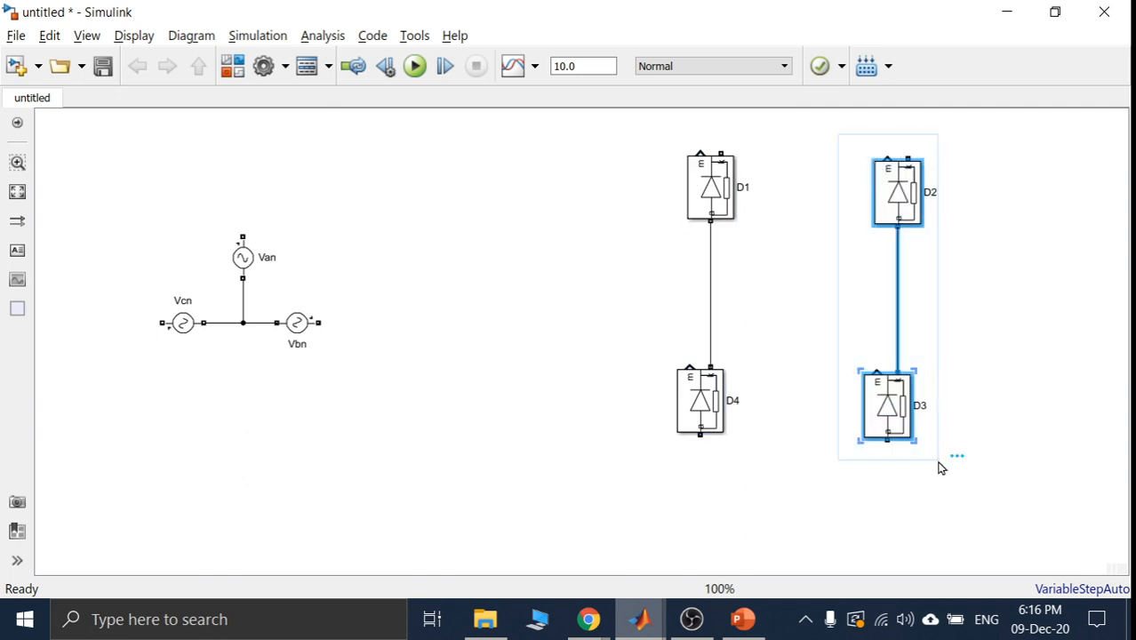
key("ctrl+c")
key("ctrl+v")
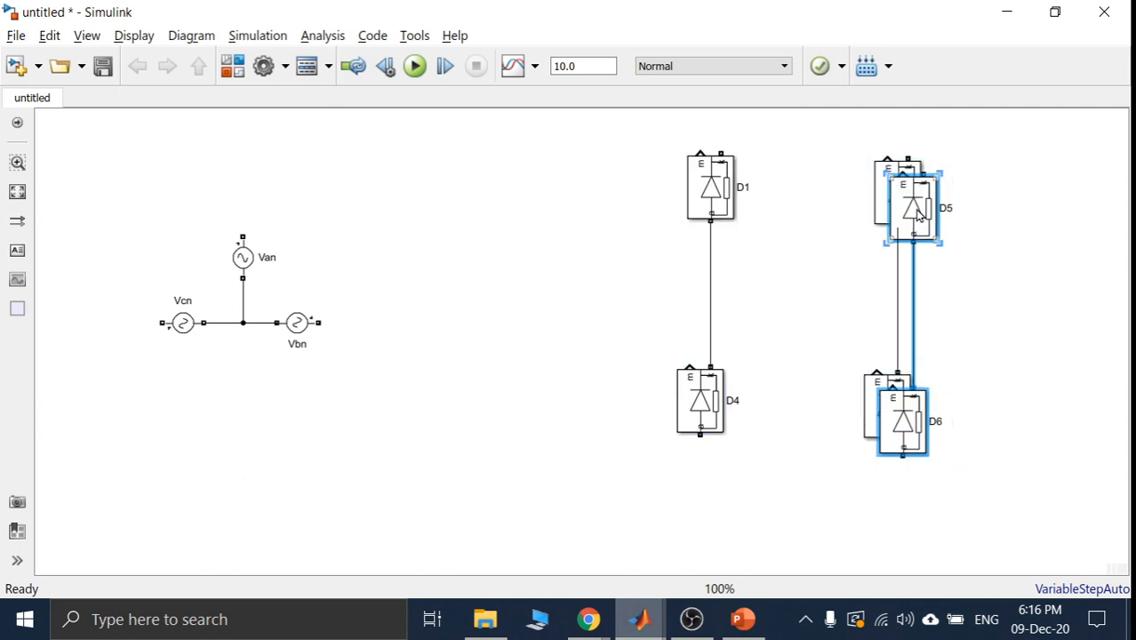
left_click_drag(923, 216, 1088, 200)
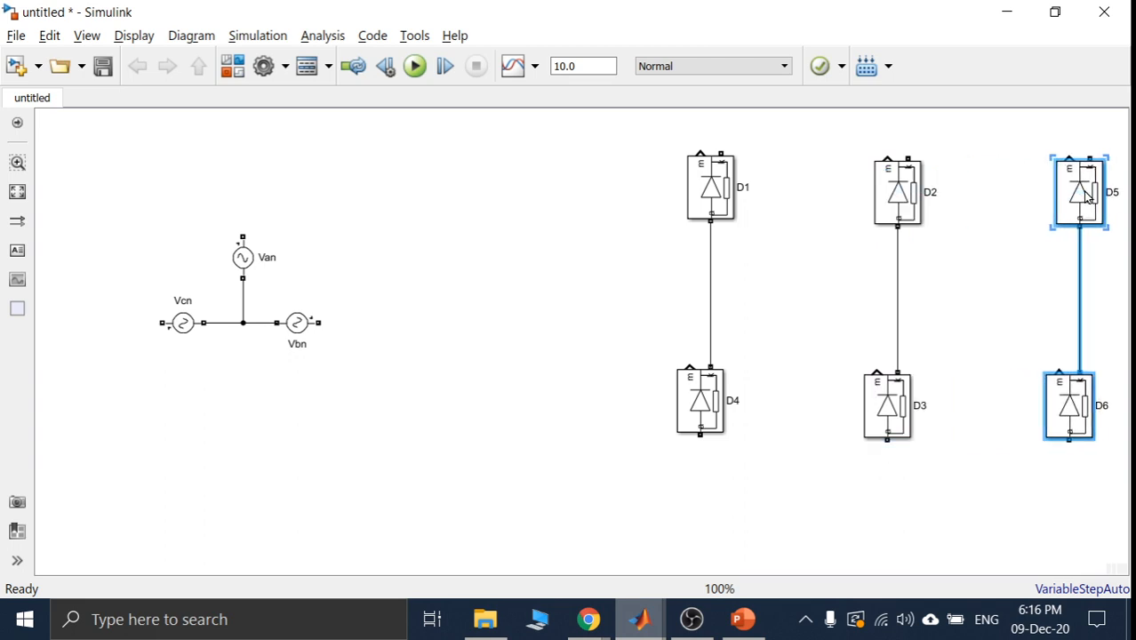
left_click(968, 301)
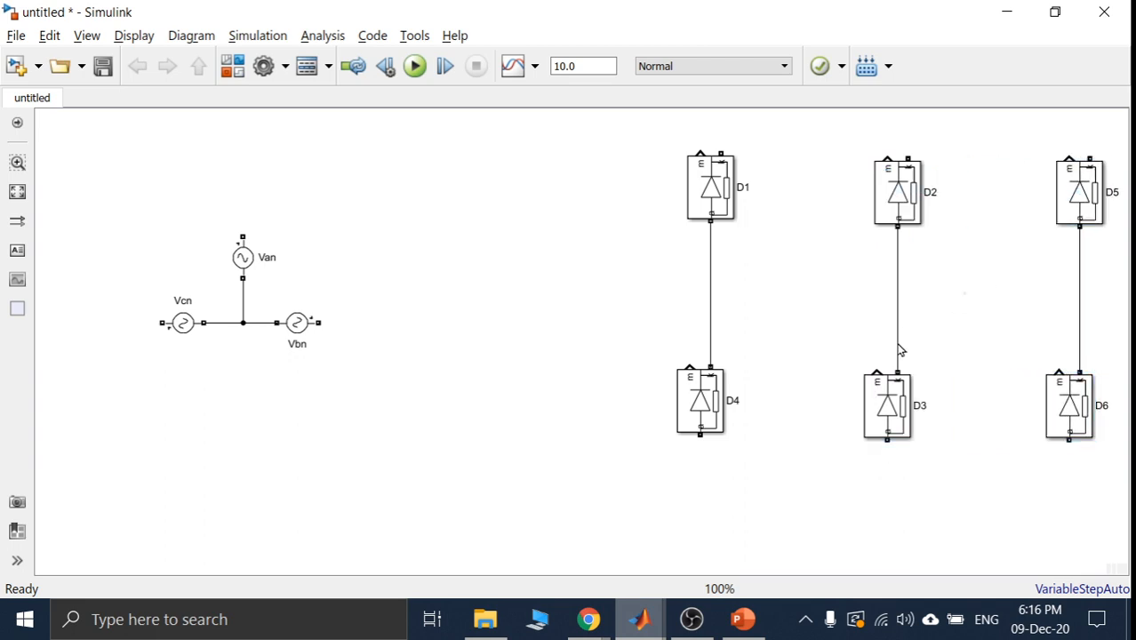
- Check the PowerPoint schematic and try to rename the middle leg's upper diode as D3
left_click(745, 621)
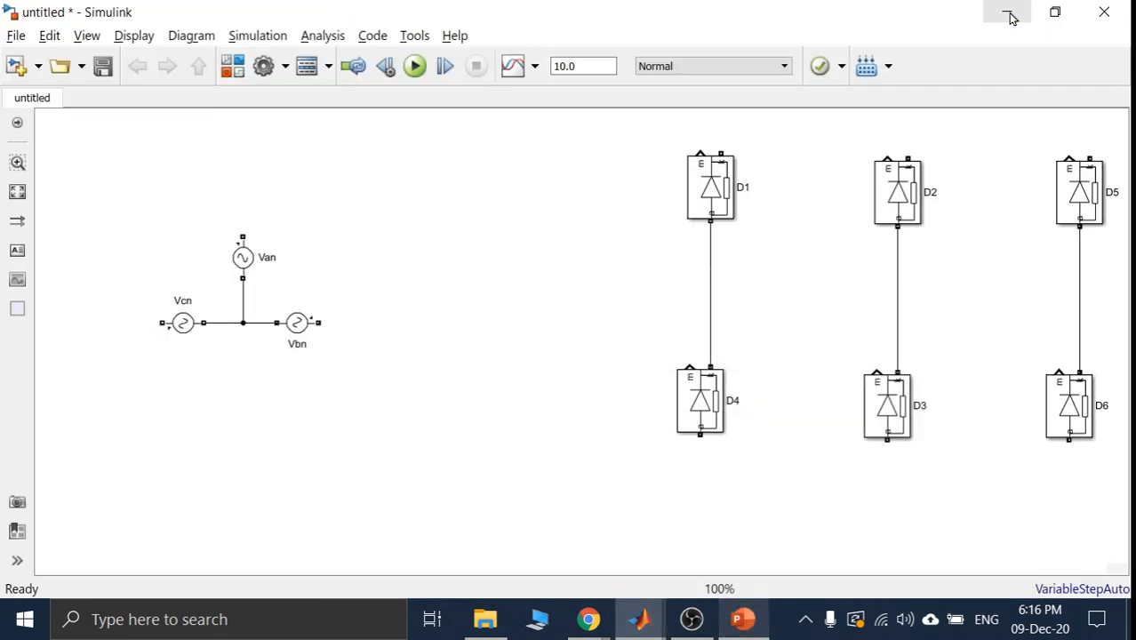
left_click(1010, 11)
double_click(928, 189)
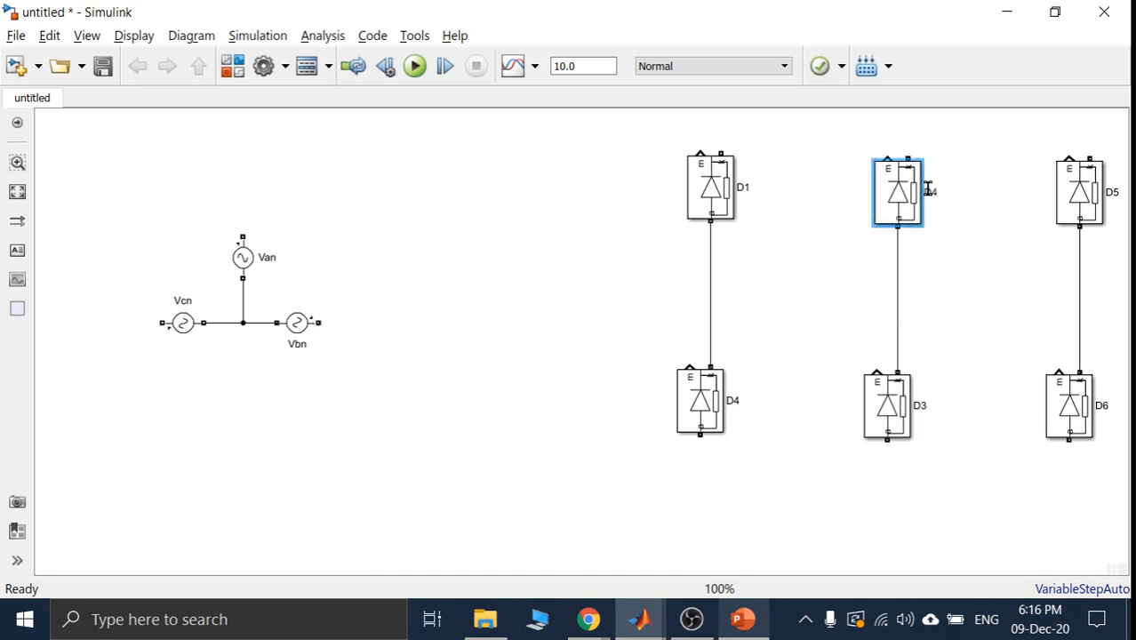
left_click(923, 406)
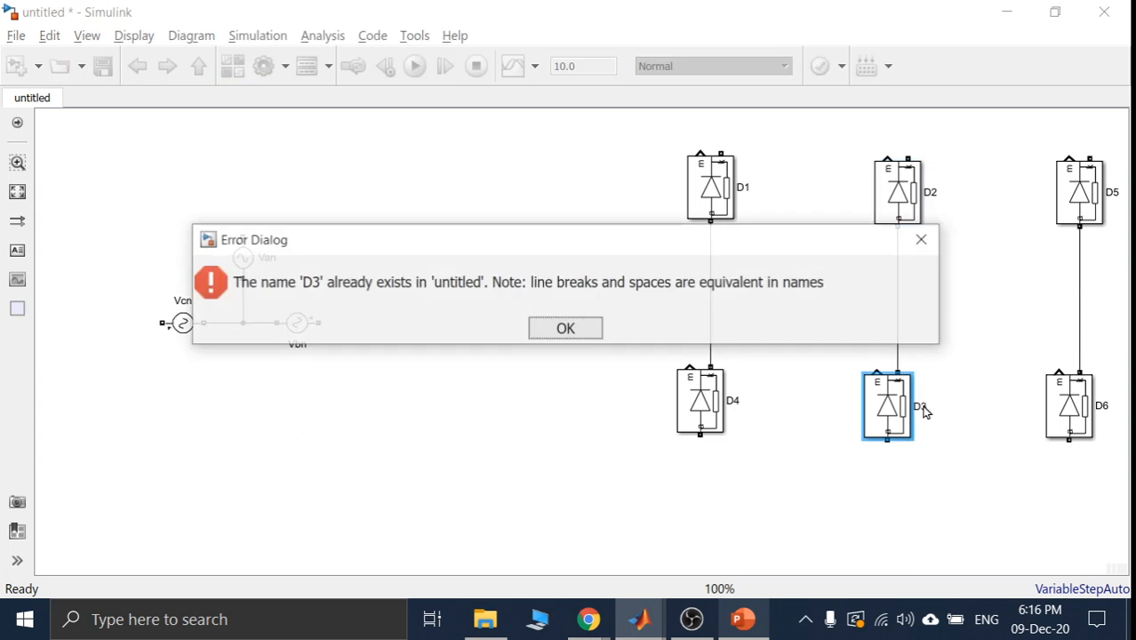
left_click(593, 328)
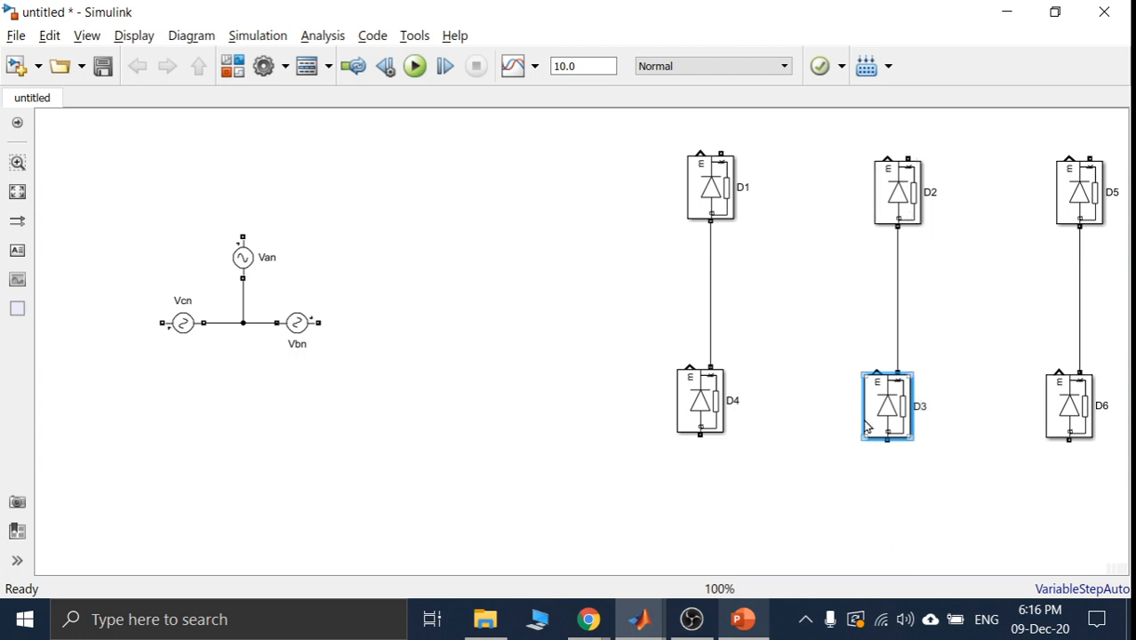
left_click(968, 349)
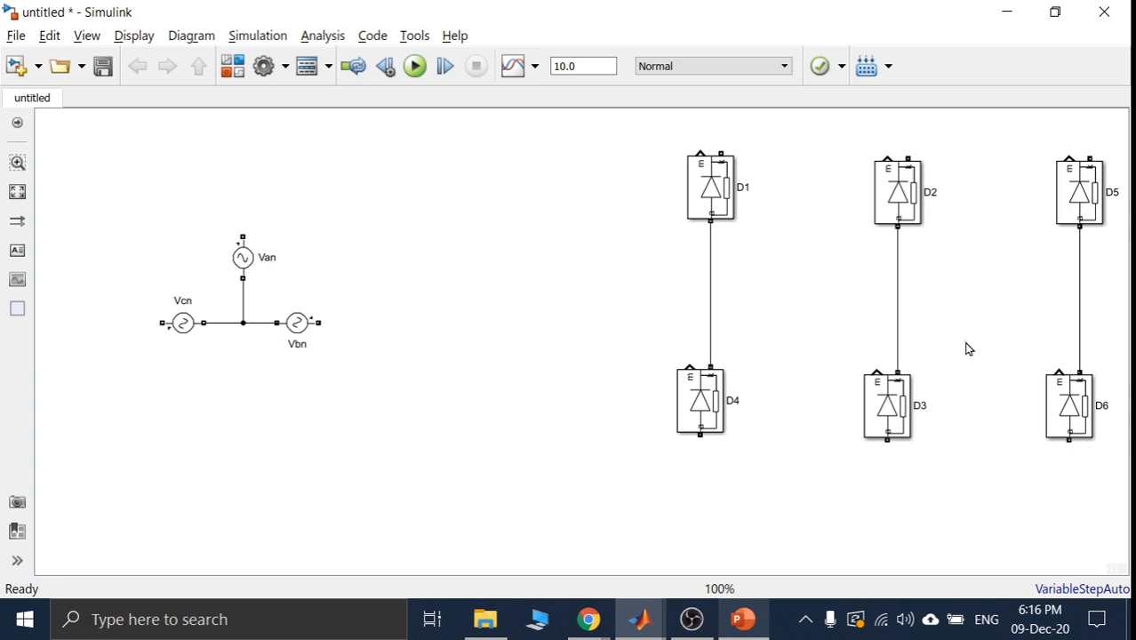
- Rearrange the diode legs so that D5–D6 stands in the middle and D2–D3 on the far right
left_click(739, 622)
left_click(739, 622)
left_click(899, 391)
left_click(779, 519)
left_click_drag(840, 157, 941, 469)
mouse_move(899, 200)
left_mouse_down()
mouse_move(732, 228)
mouse_move(504, 154)
mouse_move(525, 206)
left_mouse_up()
mouse_move(1032, 160)
left_mouse_down()
mouse_move(1076, 467)
mouse_move(943, 430)
mouse_move(853, 429)
mouse_move(863, 428)
left_mouse_up()
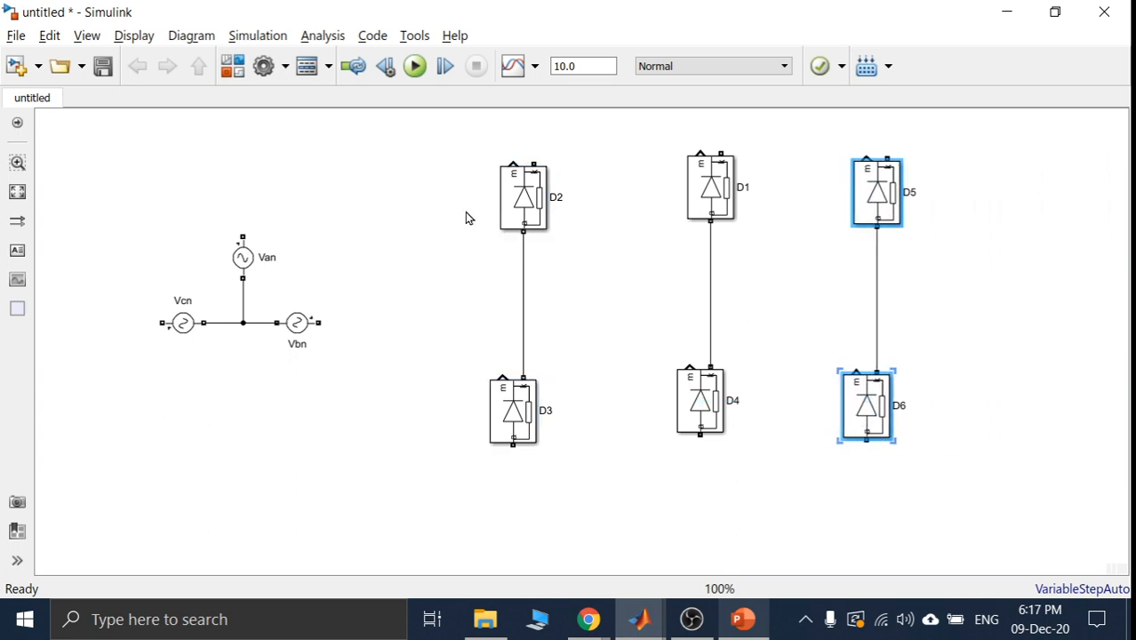
left_click_drag(459, 184, 559, 462)
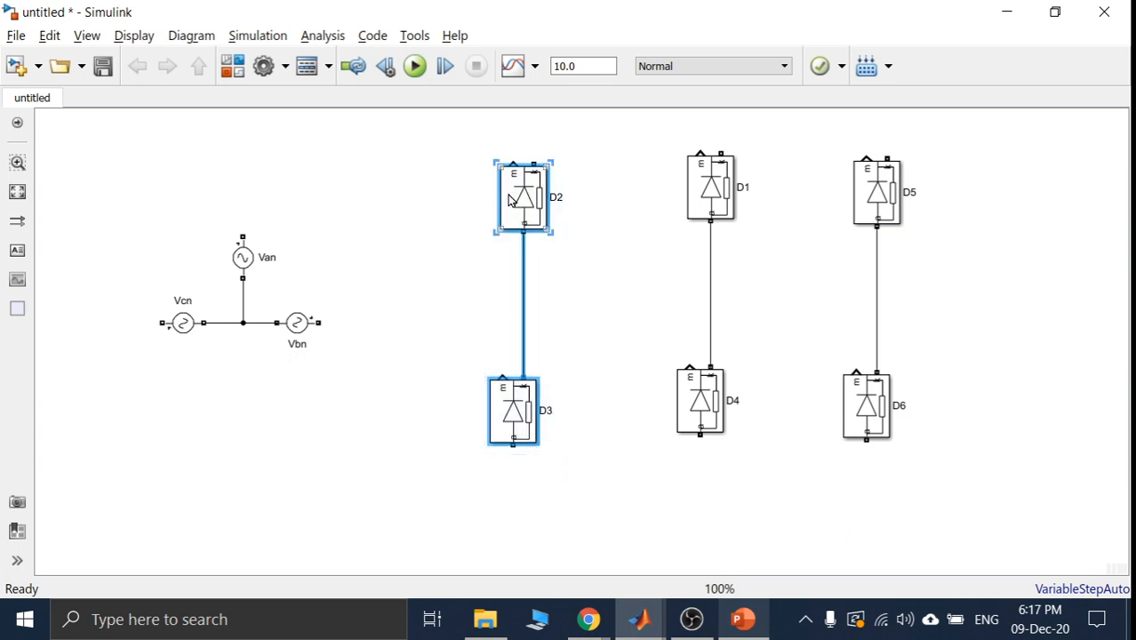
left_click_drag(512, 202, 1056, 192)
- Shift the D1–D4 leg slightly left and down to line it up with the other two legs
left_click_drag(652, 150, 716, 472)
left_click_drag(702, 404, 677, 409)
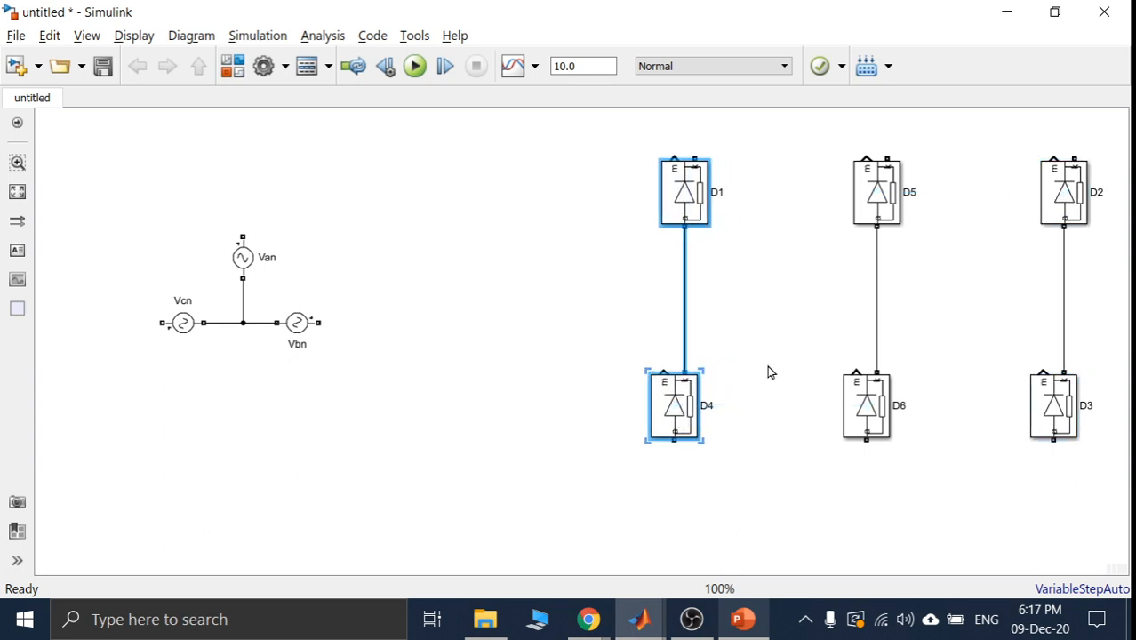
left_click(770, 372)
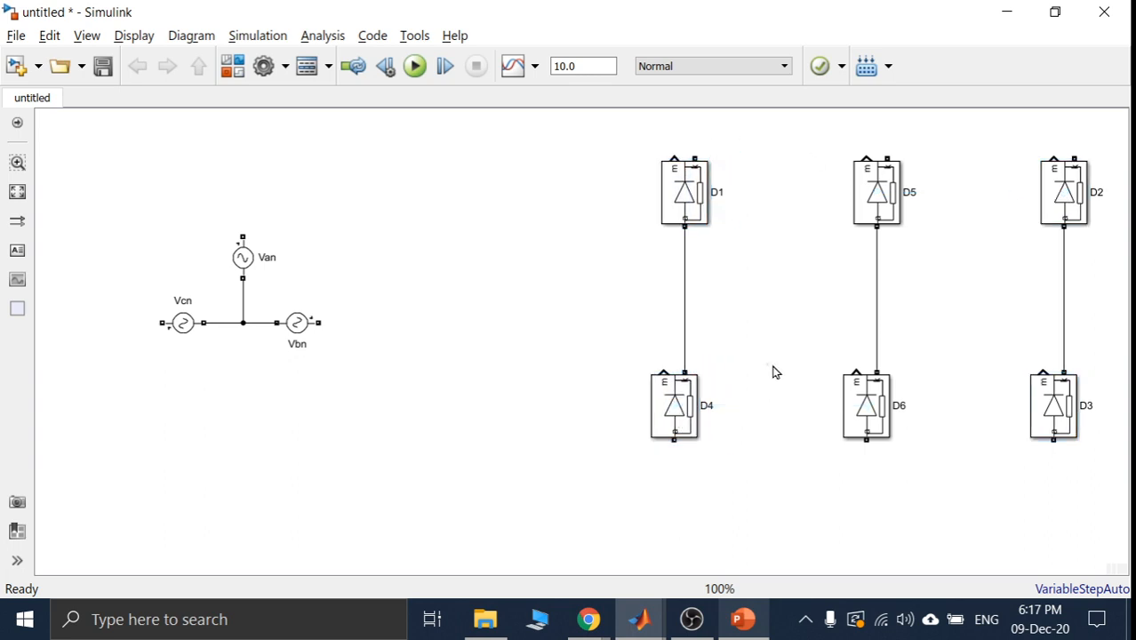
- Check the diode numbering in the PowerPoint schematic and rename the middle leg's upper diode as D_5
left_click(744, 620)
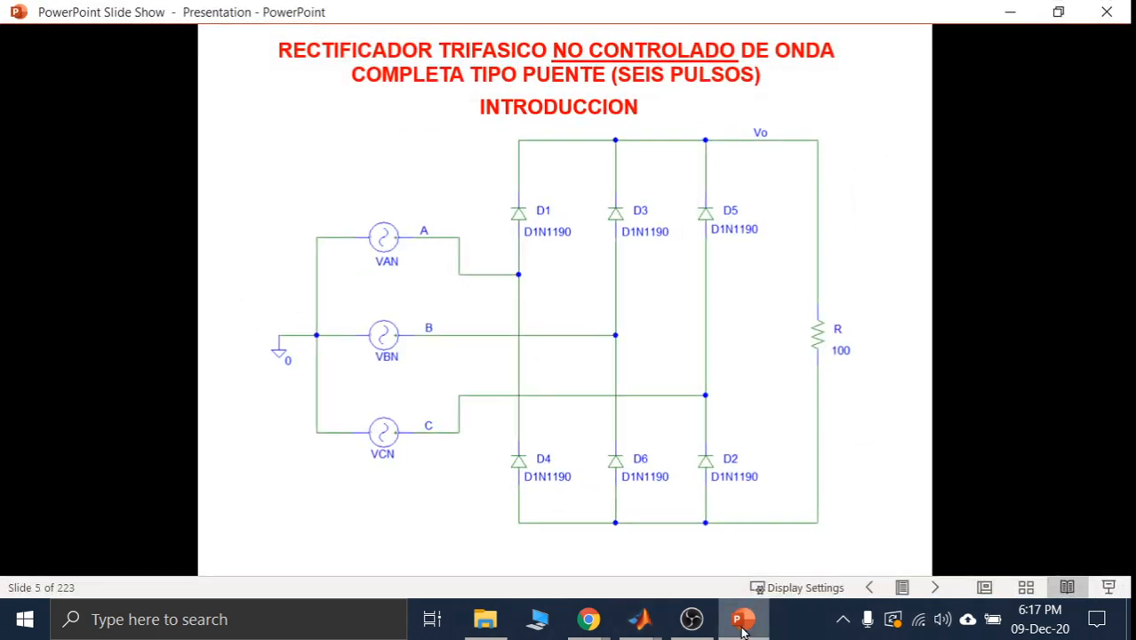
left_click(742, 625)
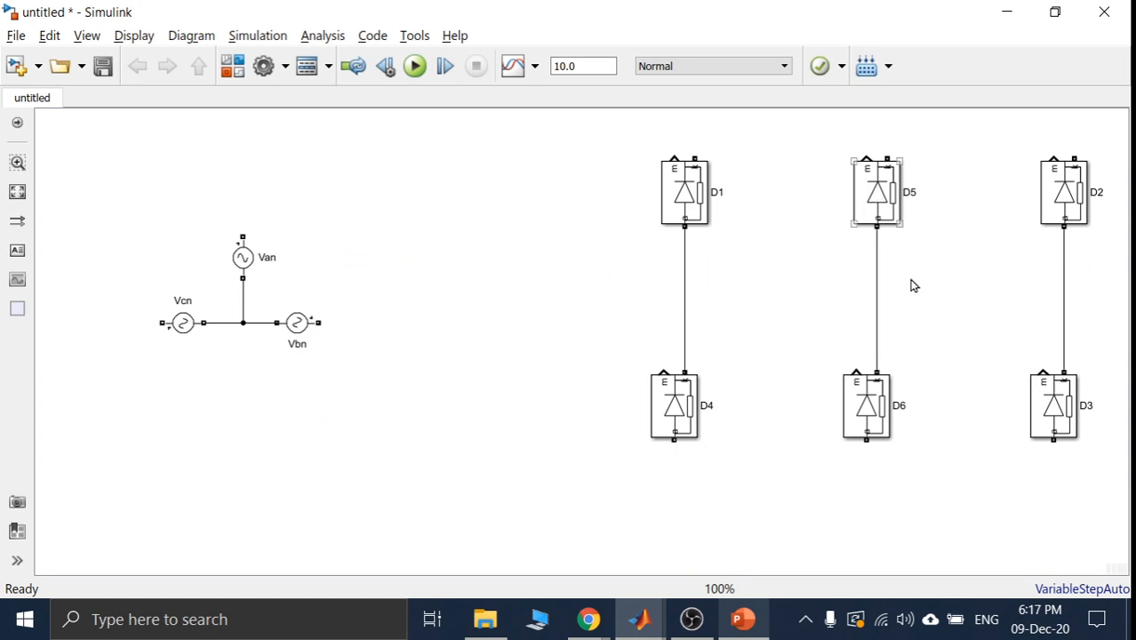
left_click(1096, 192)
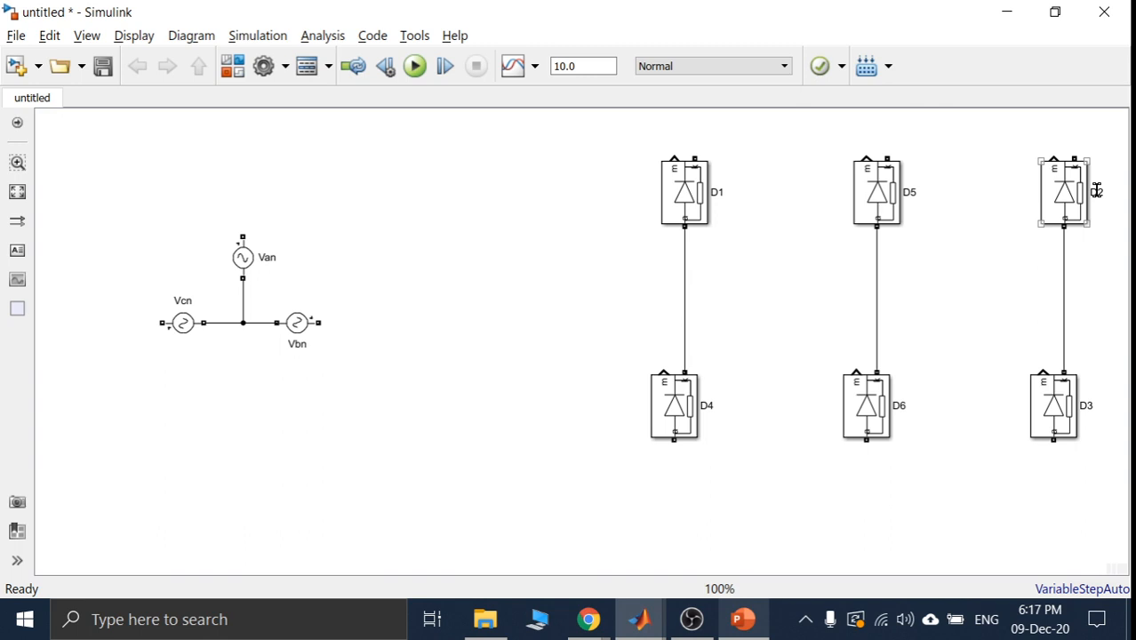
left_click(903, 190)
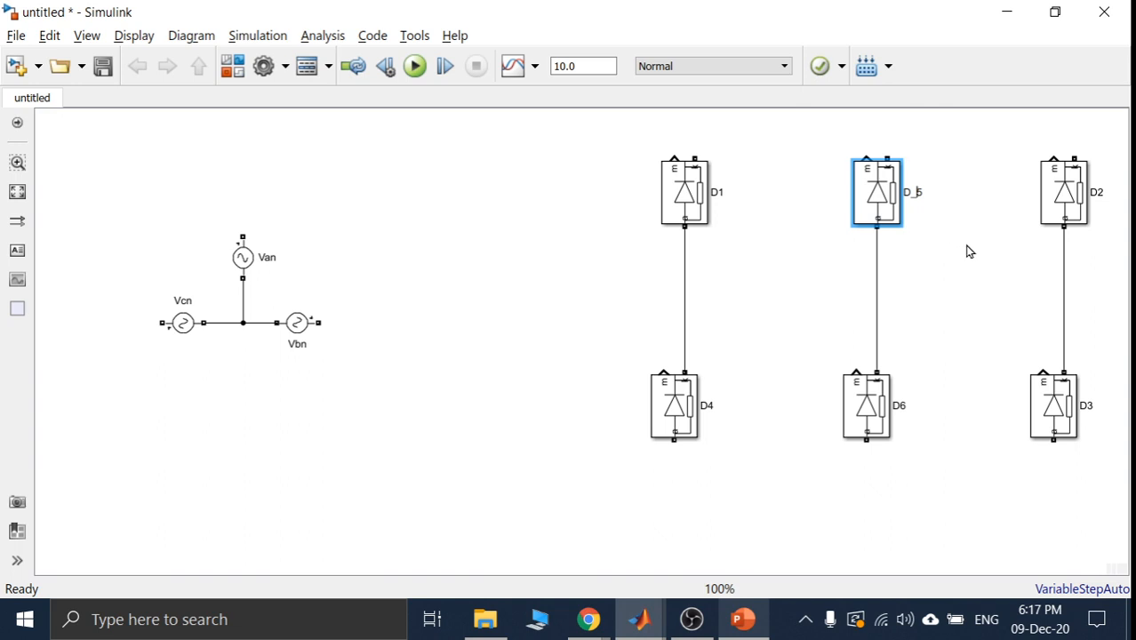
- Rename the far-right leg's upper diode as D5 and its lower diode as D2
left_click(1093, 189)
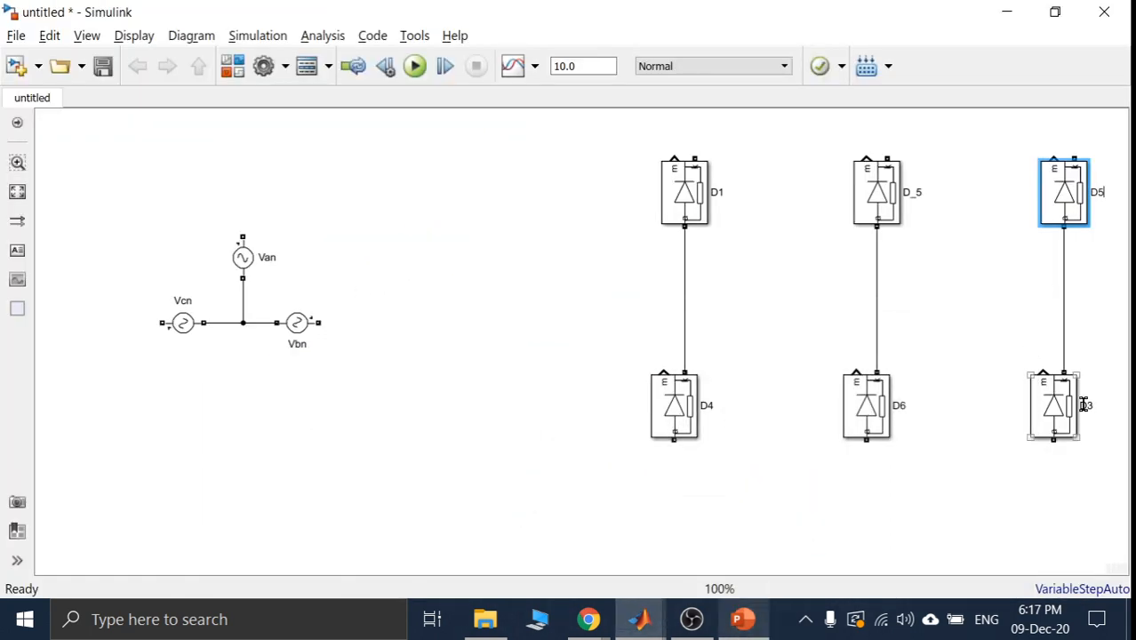
left_click(1083, 405)
double_click(1085, 406)
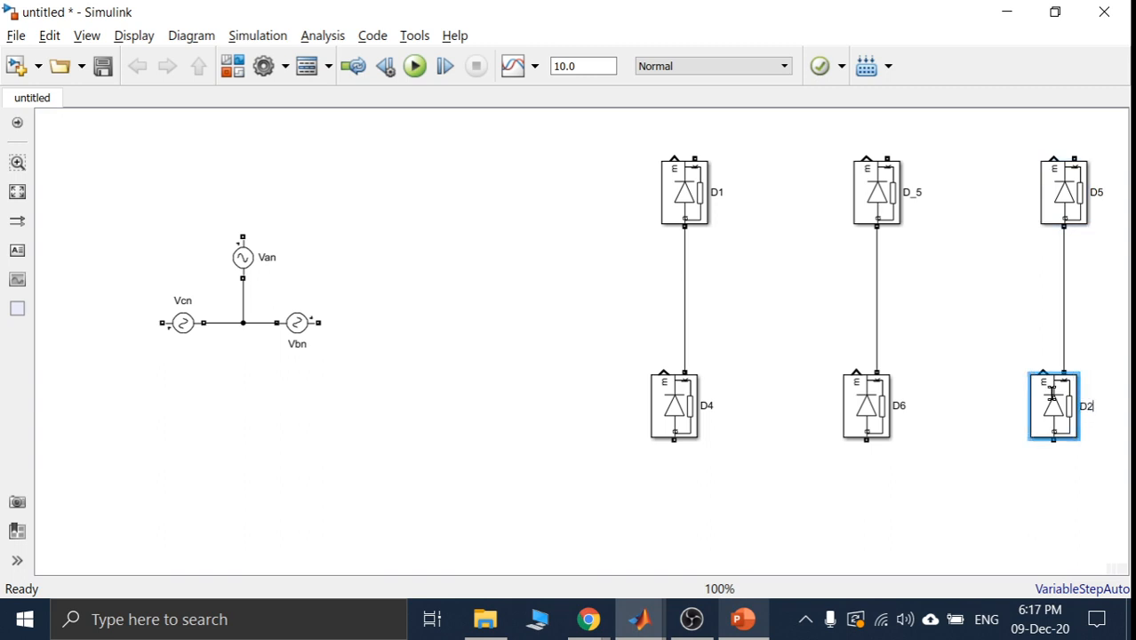
left_click(981, 380)
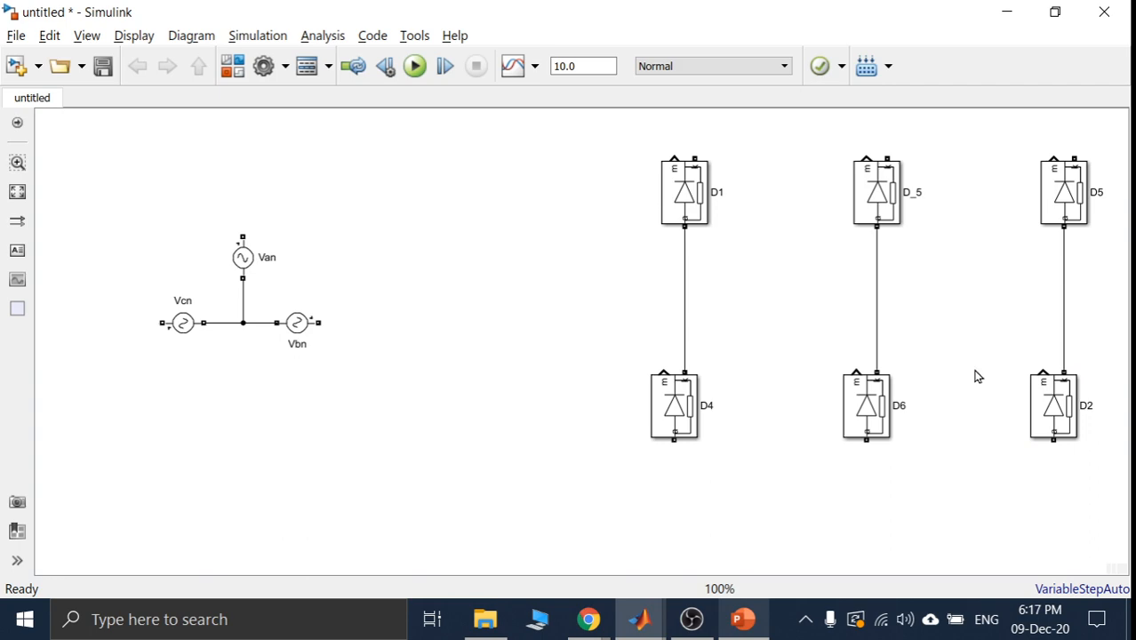
- Recheck the PowerPoint schematic and rename the middle leg's upper diode as D3
left_click(745, 619)
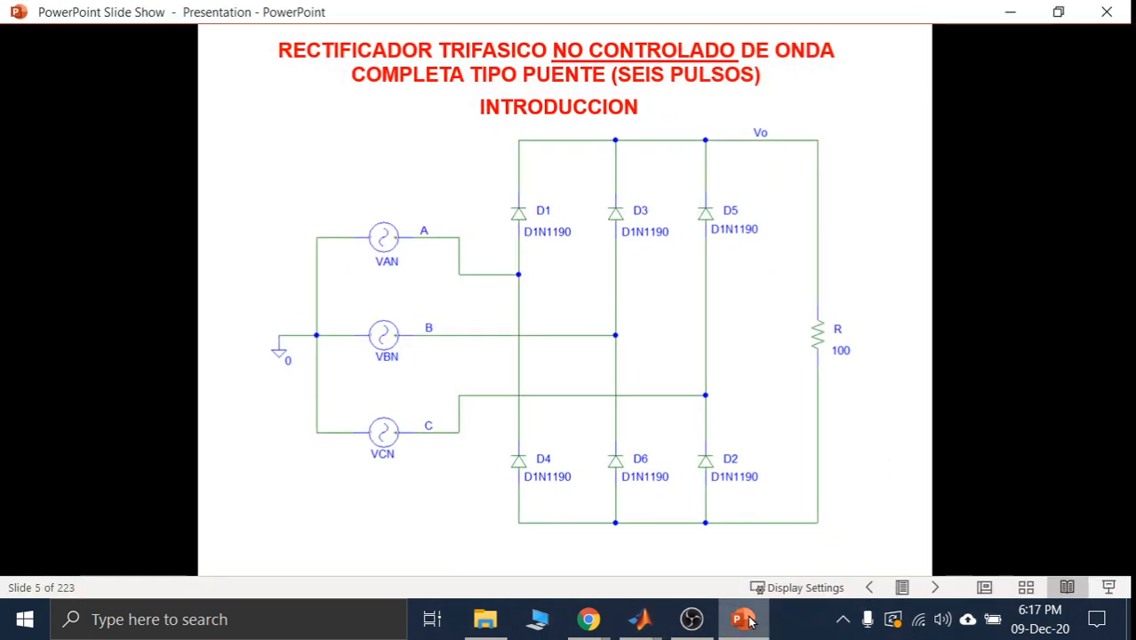
left_click(745, 620)
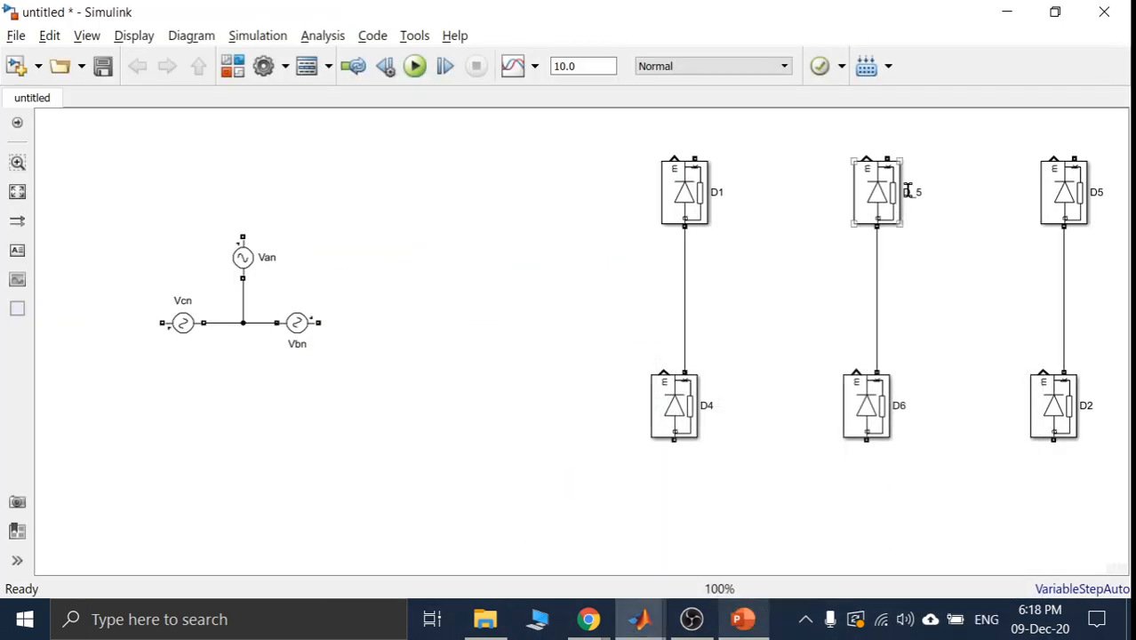
left_click(924, 197)
left_click_drag(924, 193, 968, 203)
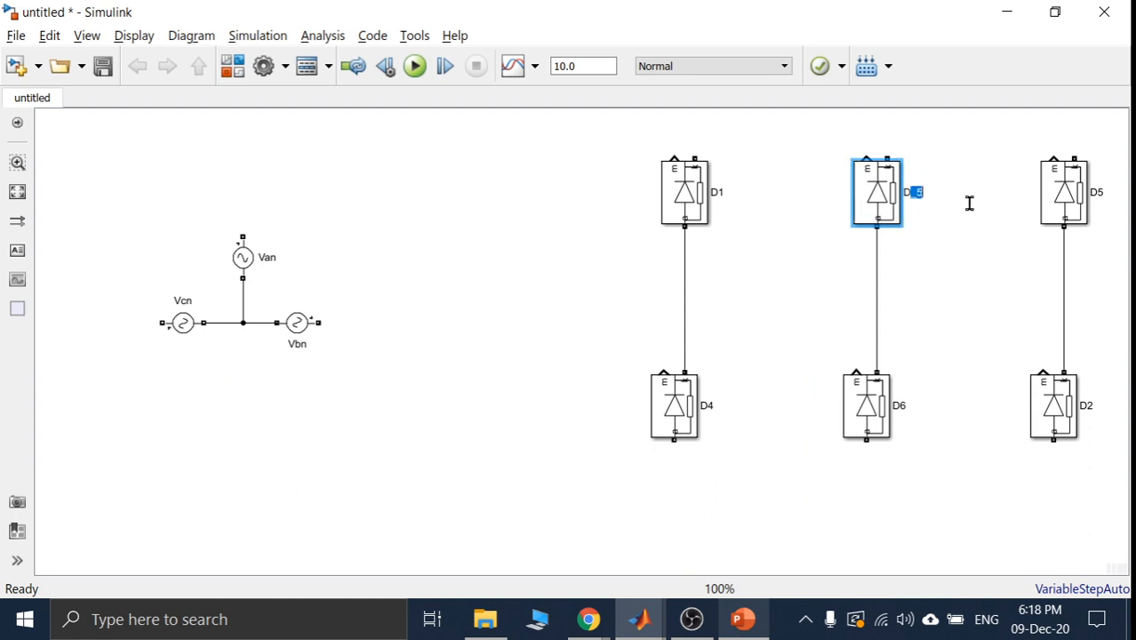
left_click(952, 280)
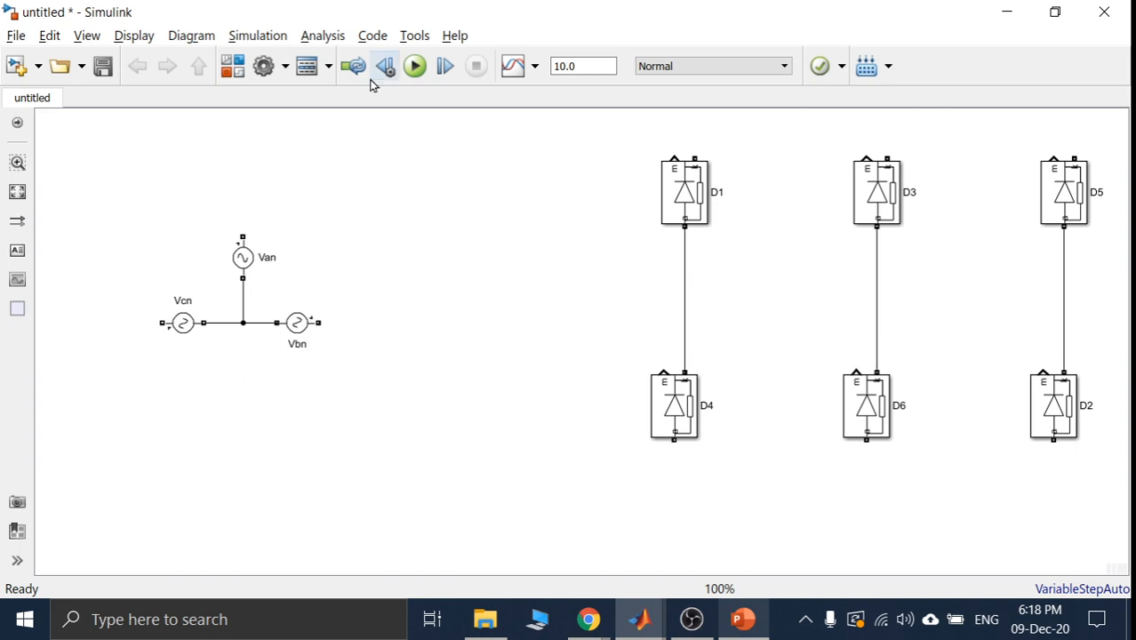
- Add a Series RLC Branch block from the Power Systems Elements library to the model, between the sources and the diode legs
left_click(227, 71)
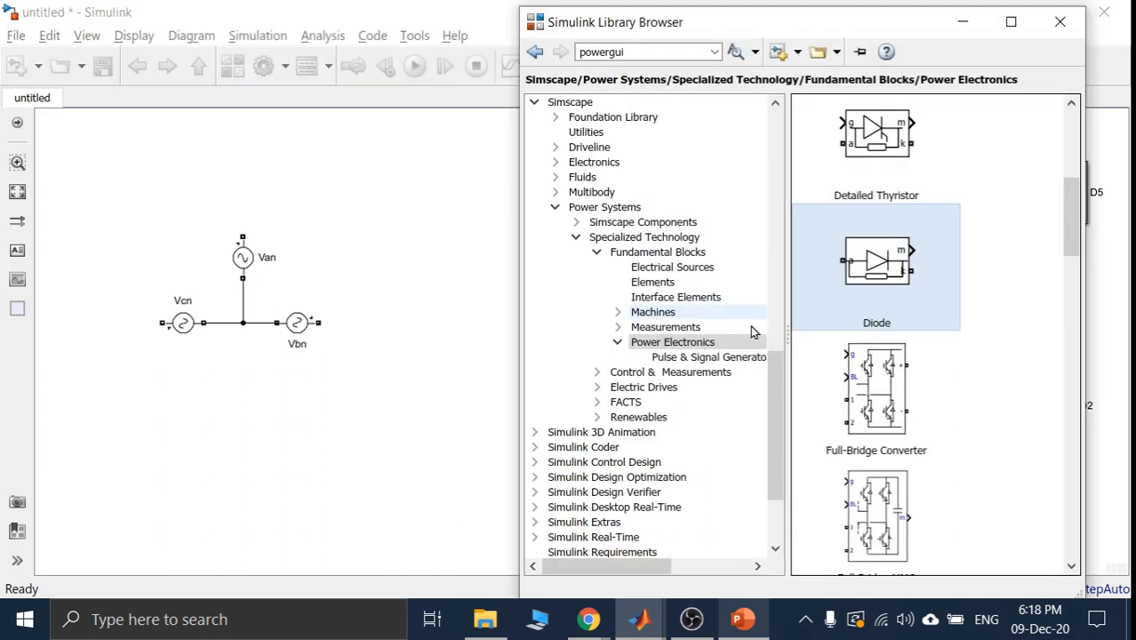
left_click(690, 285)
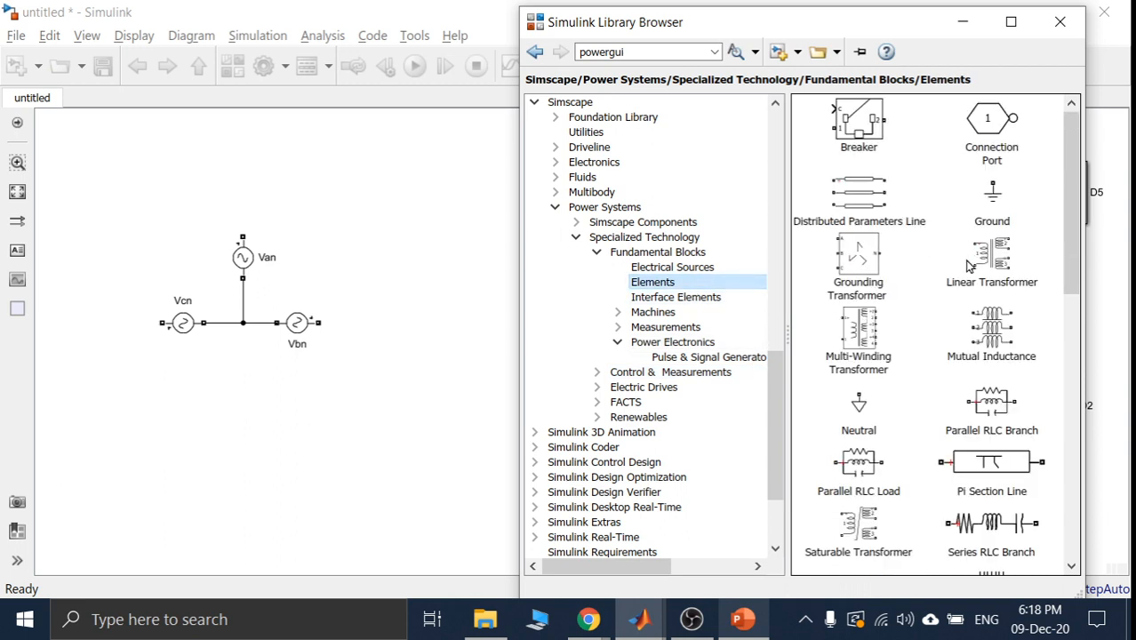
left_click(1071, 254)
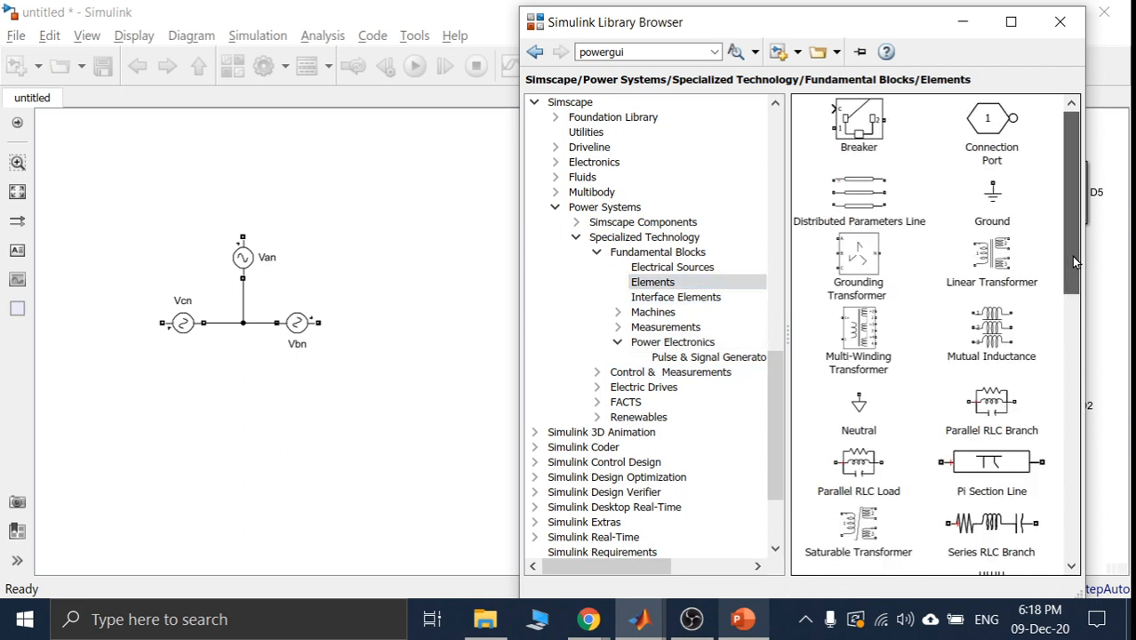
left_click_drag(1071, 256, 1070, 332)
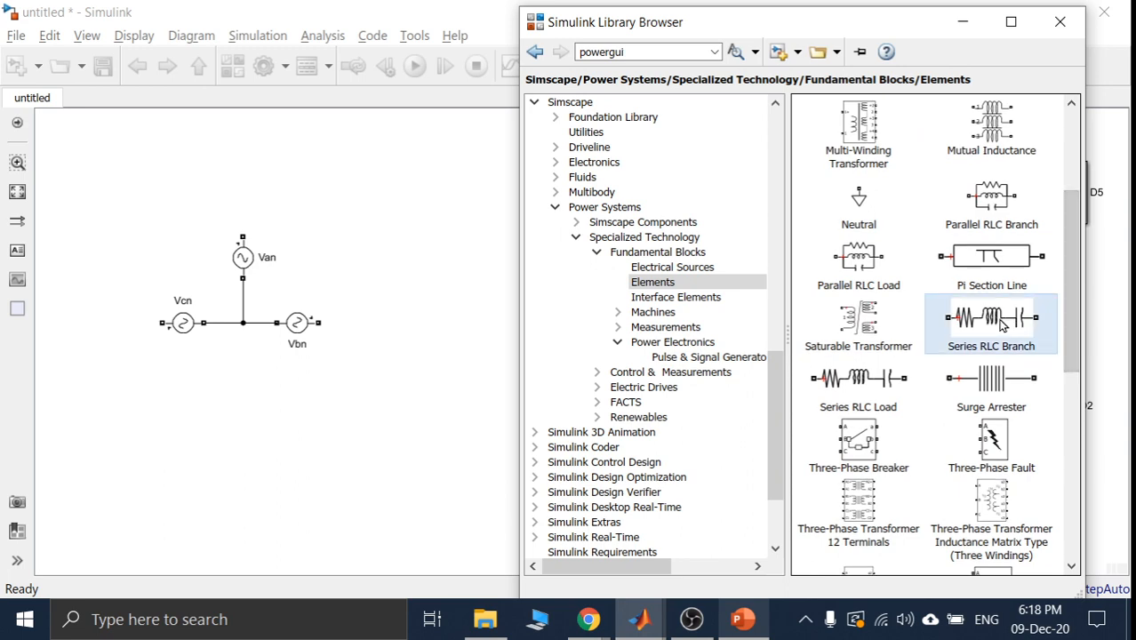
left_click_drag(1001, 326, 472, 344)
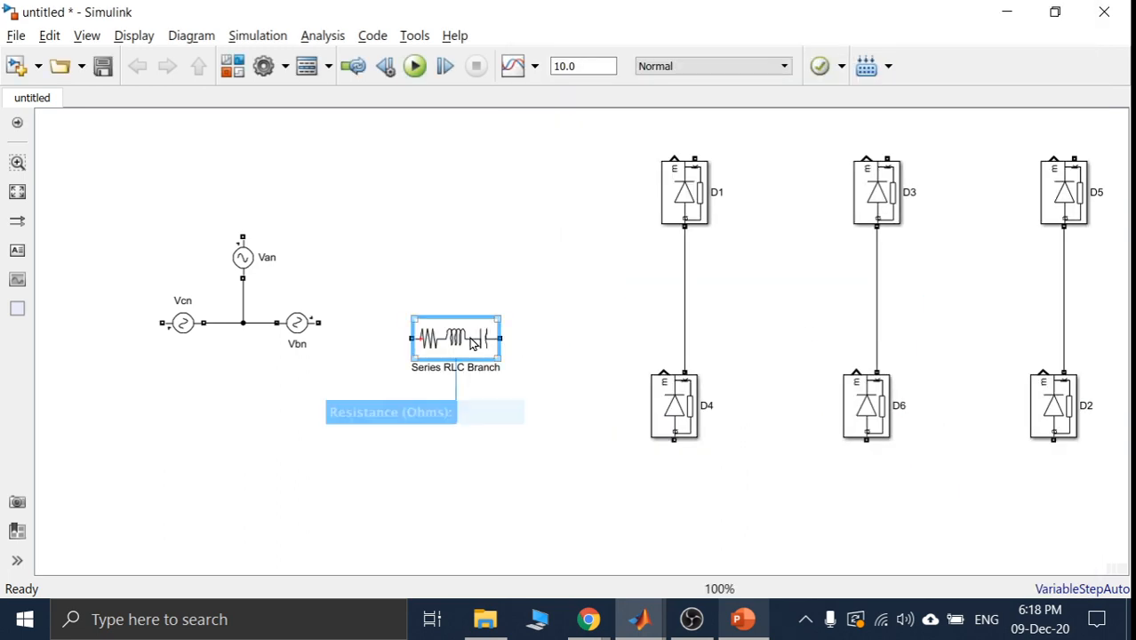
- Set the Series RLC Branch's branch type to R, keeping the resistance at 1 ohm
double_click(455, 339)
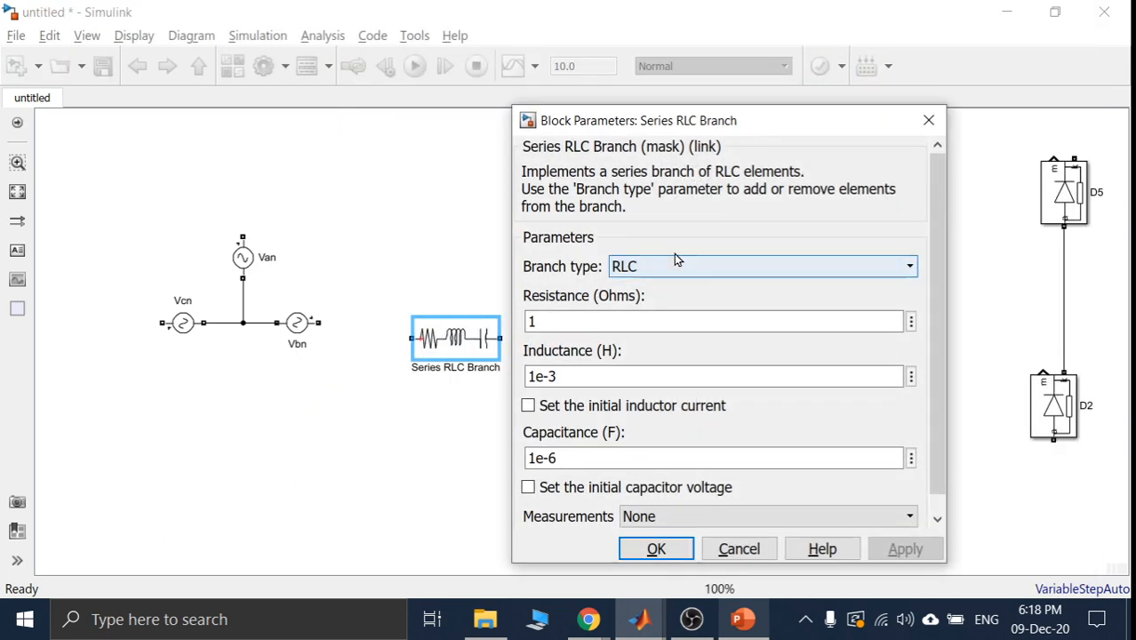
left_click(672, 266)
left_click(650, 306)
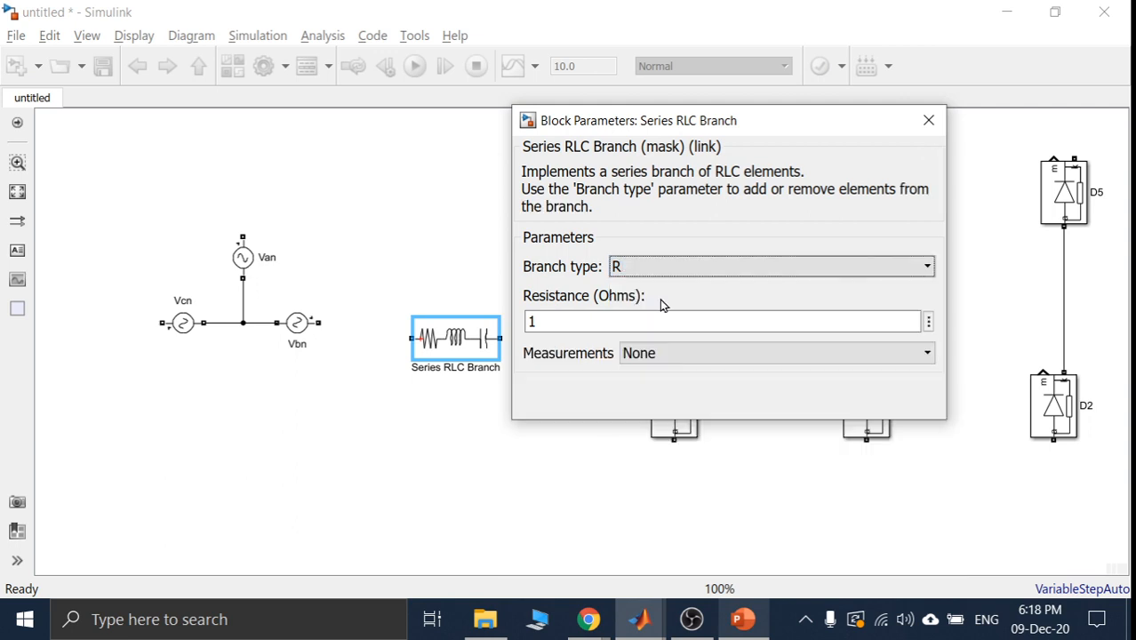
left_click(877, 405)
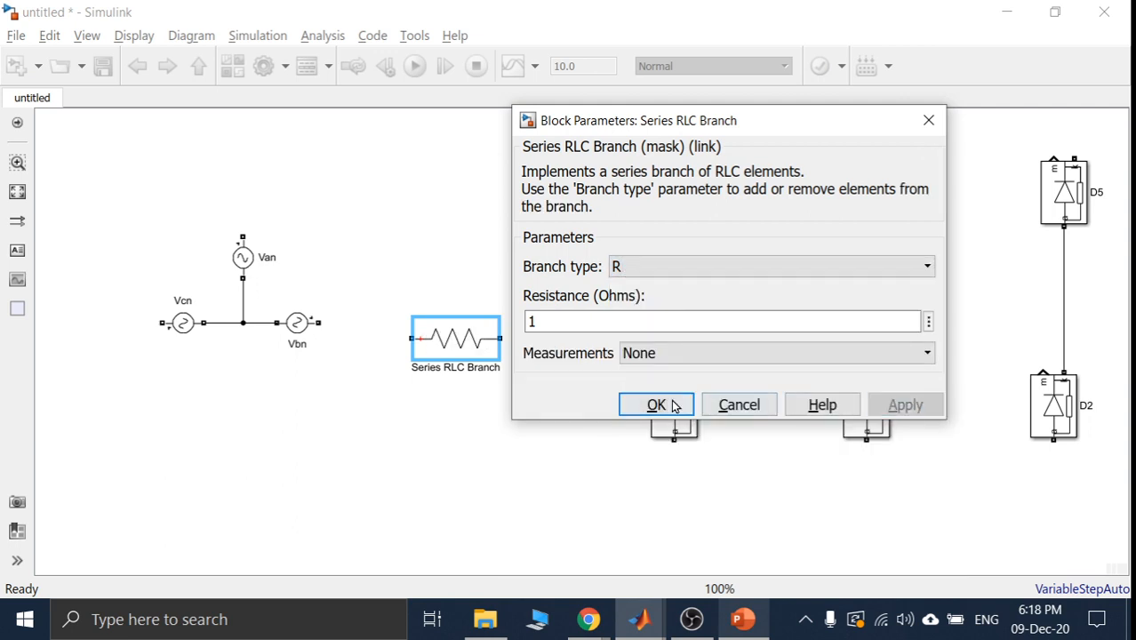
left_click(654, 404)
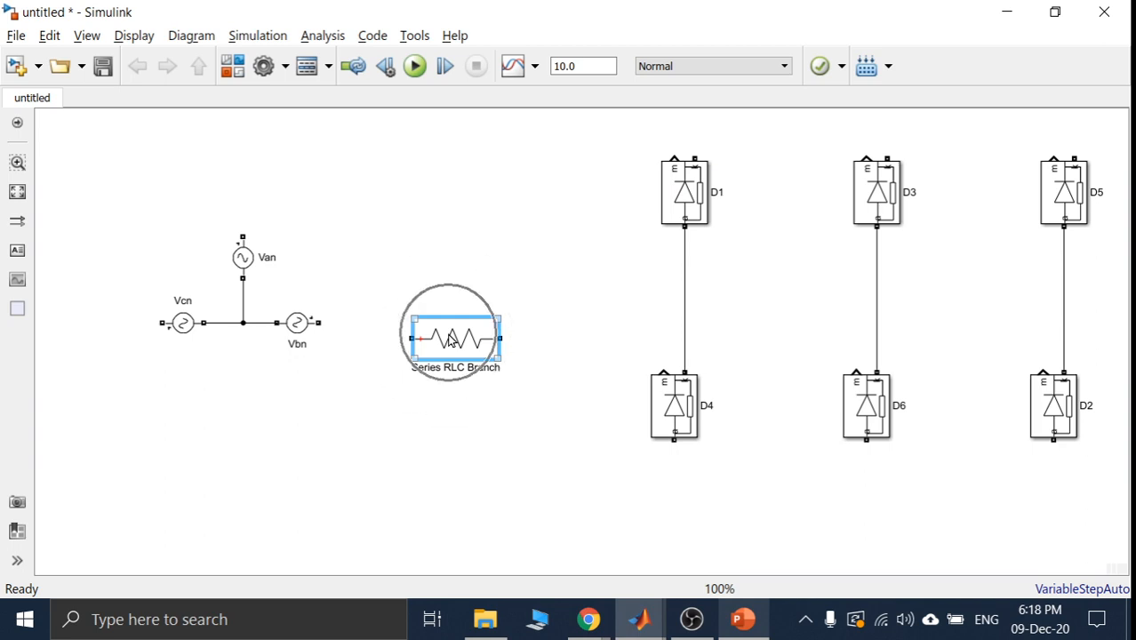
- Rotate the resistor block to a vertical orientation, undoing a stray upward move
key("ctrl+r")
left_click_drag(451, 341, 451, 122)
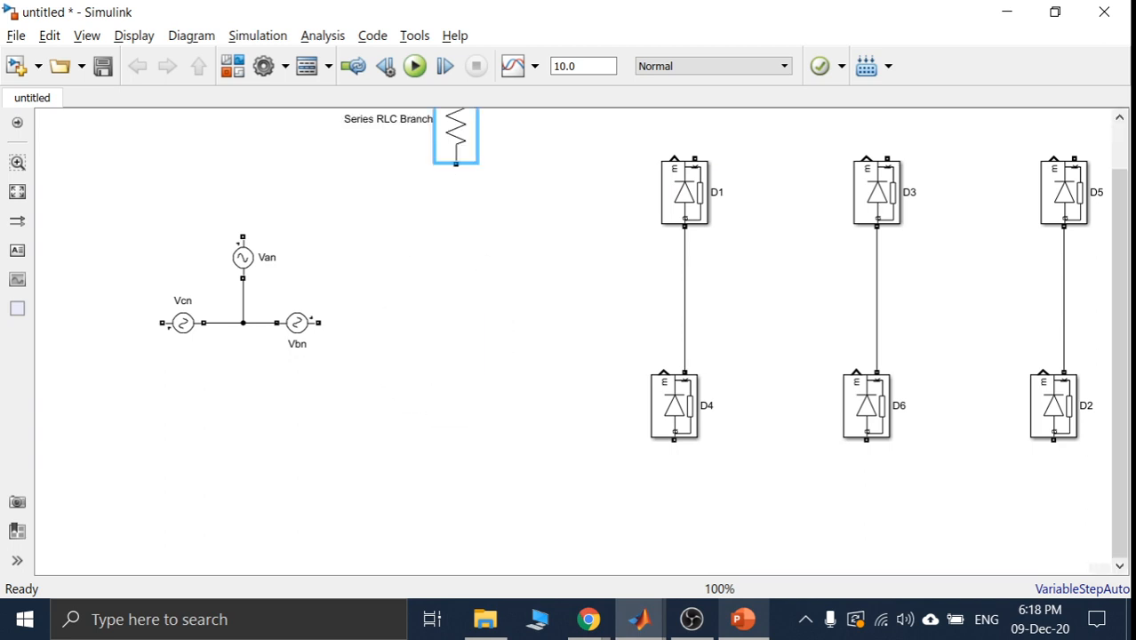
key("ctrl+z")
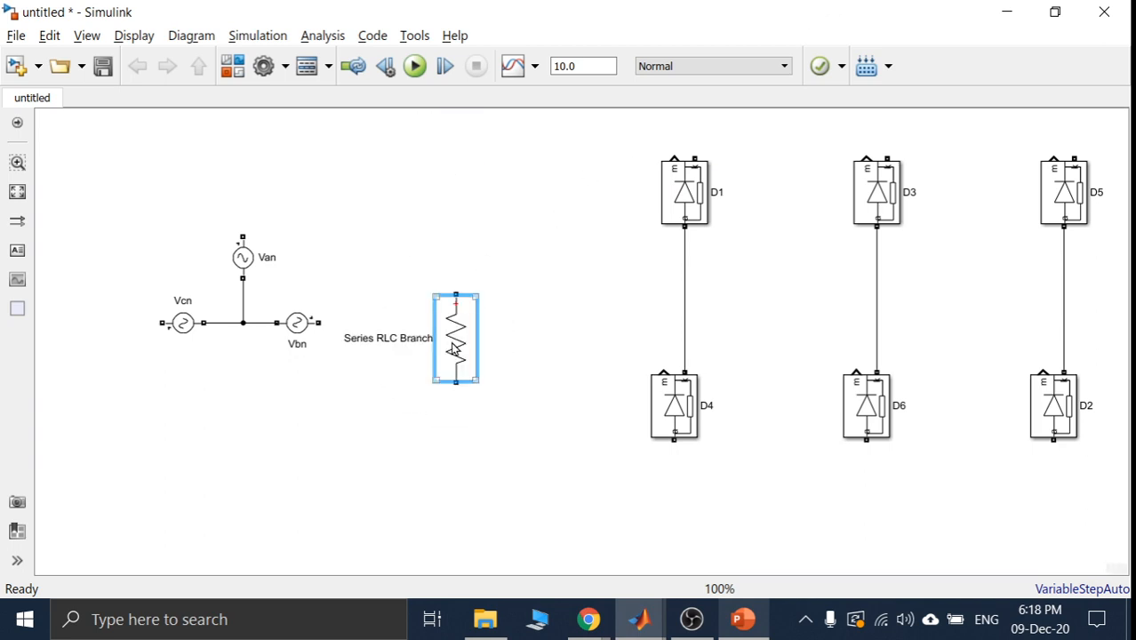
- Move the resistor well to the right of the D5–D2 leg as the bridge's load
left_click_drag(453, 345, 1111, 300)
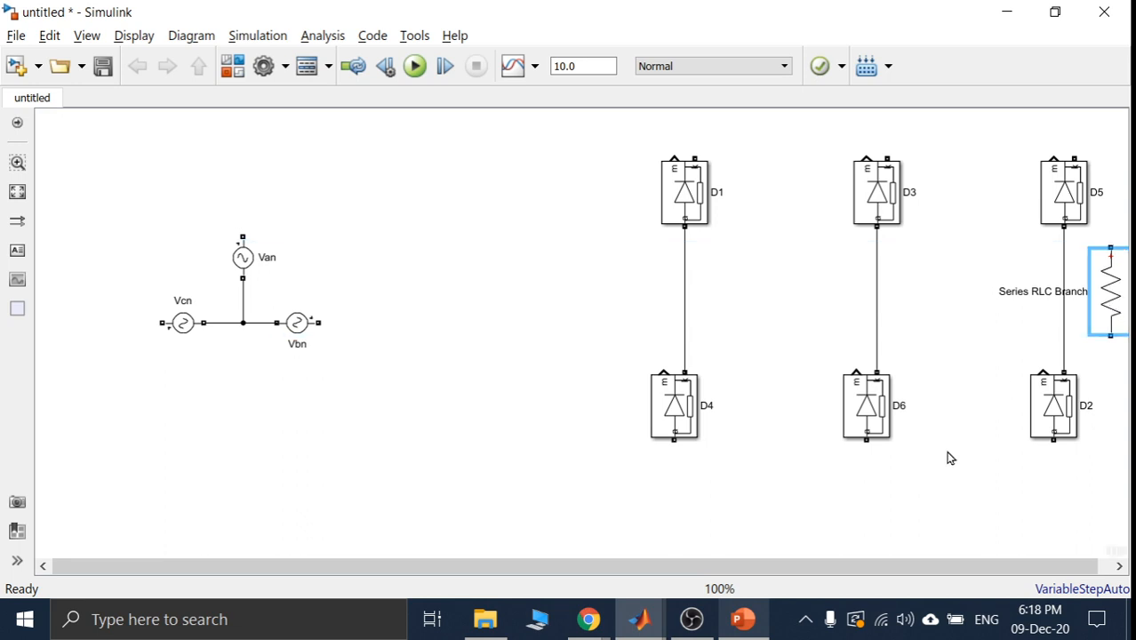
left_click_drag(824, 565, 943, 563)
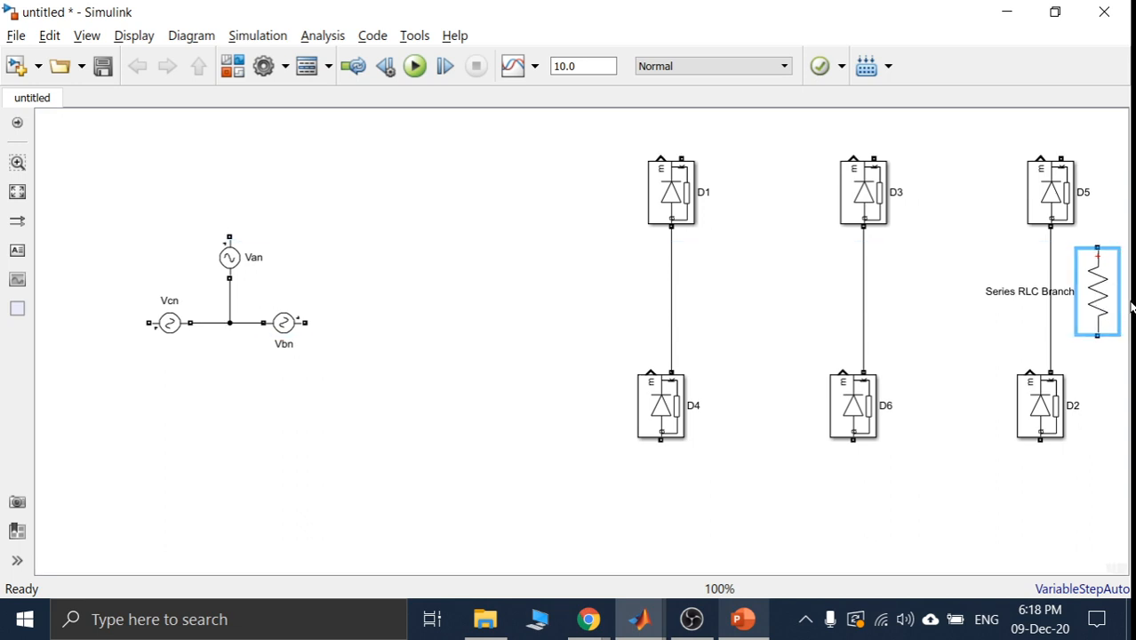
key("Right")
key("Right")
key("Right")
key("Right")
key("Right")
key("Right")
key("Right")
key("Right")
key("Right")
key("Right")
key("Right")
key("Right")
key("Right")
key("Right")
key("Right")
key("Right")
key("Right")
key("Right")
key("Right")
key("Right")
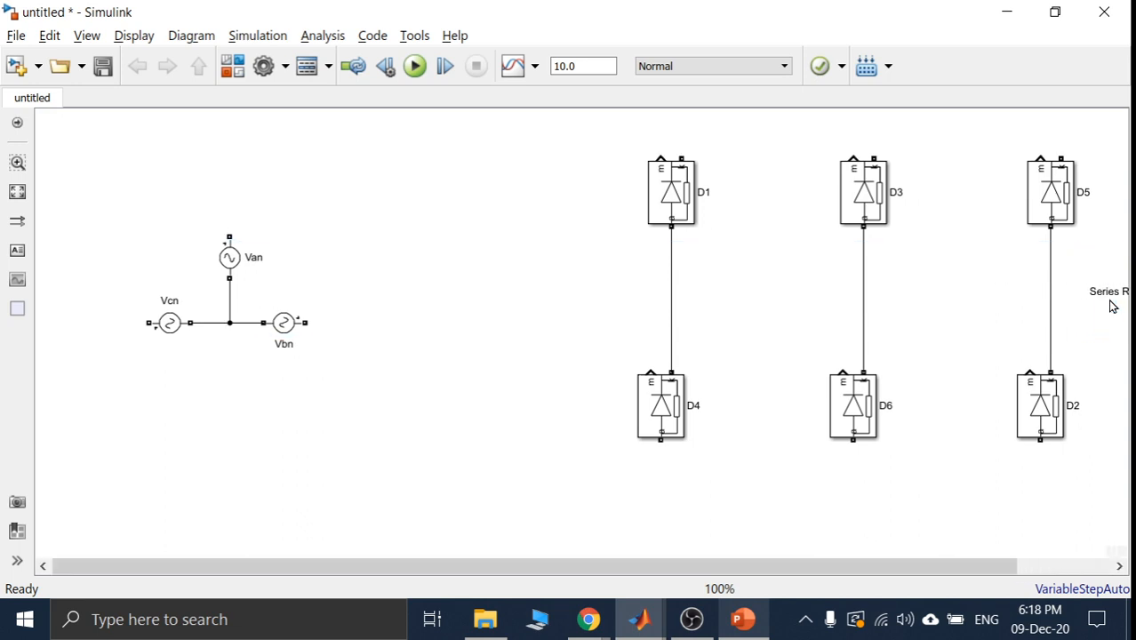
key("Right")
key("Right")
key("Right")
key("Right")
key("Right")
key("Right")
key("Right")
key("Right")
key("Right")
key("Right")
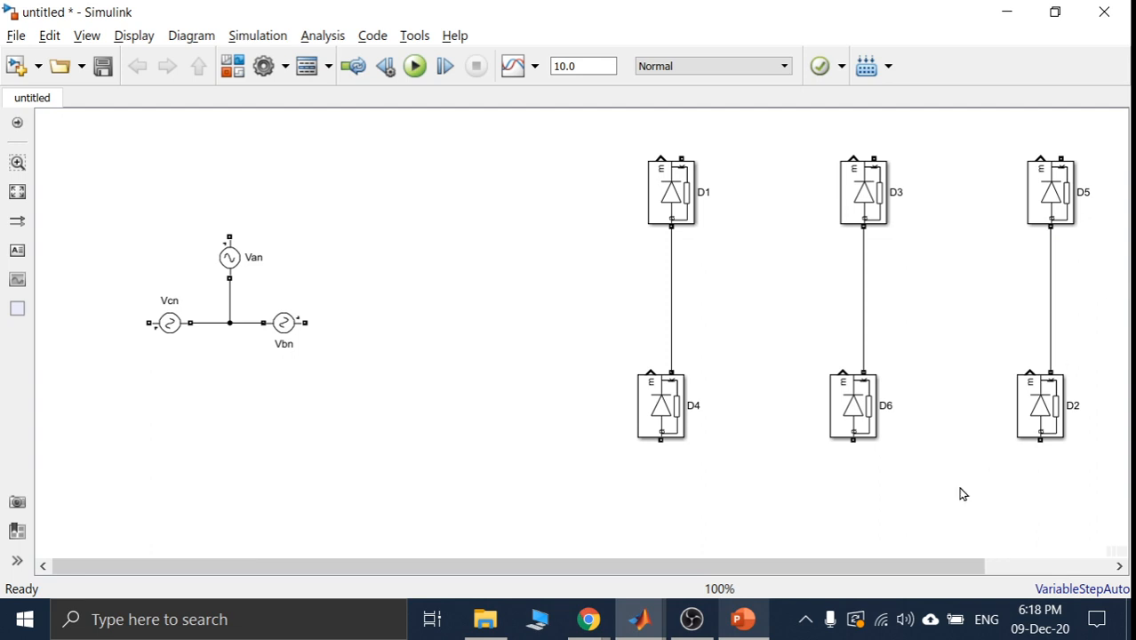
left_click_drag(891, 569, 1129, 541)
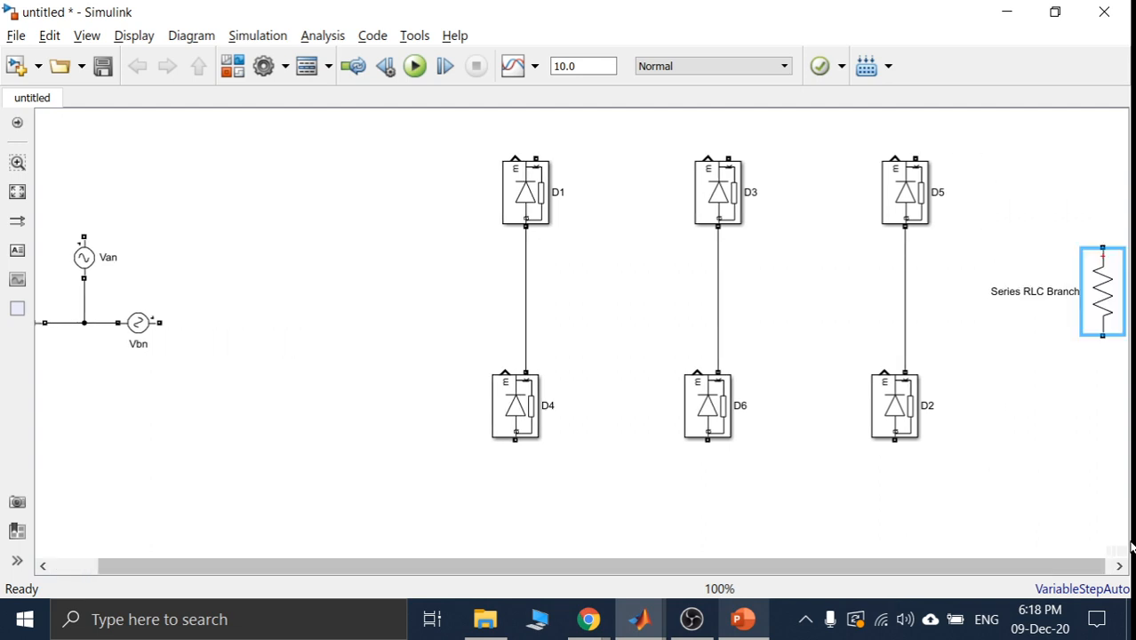
left_click(1059, 319)
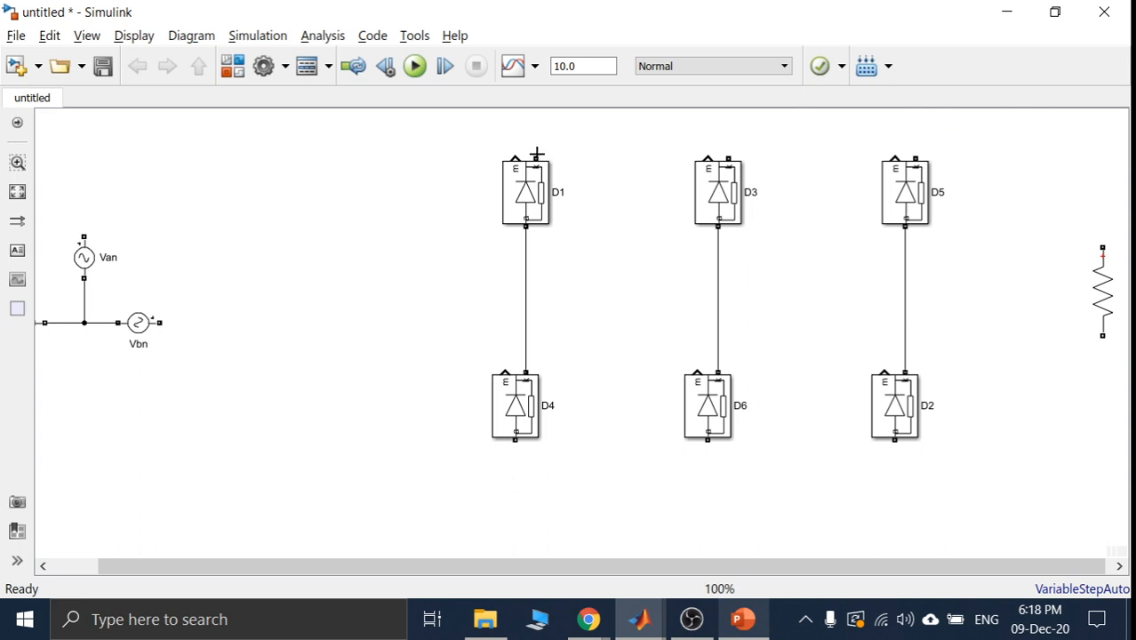
- Join the upper terminals of D1, D3 and D5 with a common straight line above the diodes
mouse_move(537, 153)
left_mouse_down()
mouse_move(690, 112)
mouse_move(733, 170)
mouse_move(728, 215)
mouse_move(679, 124)
mouse_move(673, 192)
left_mouse_up()
left_click_drag(917, 271, 727, 191)
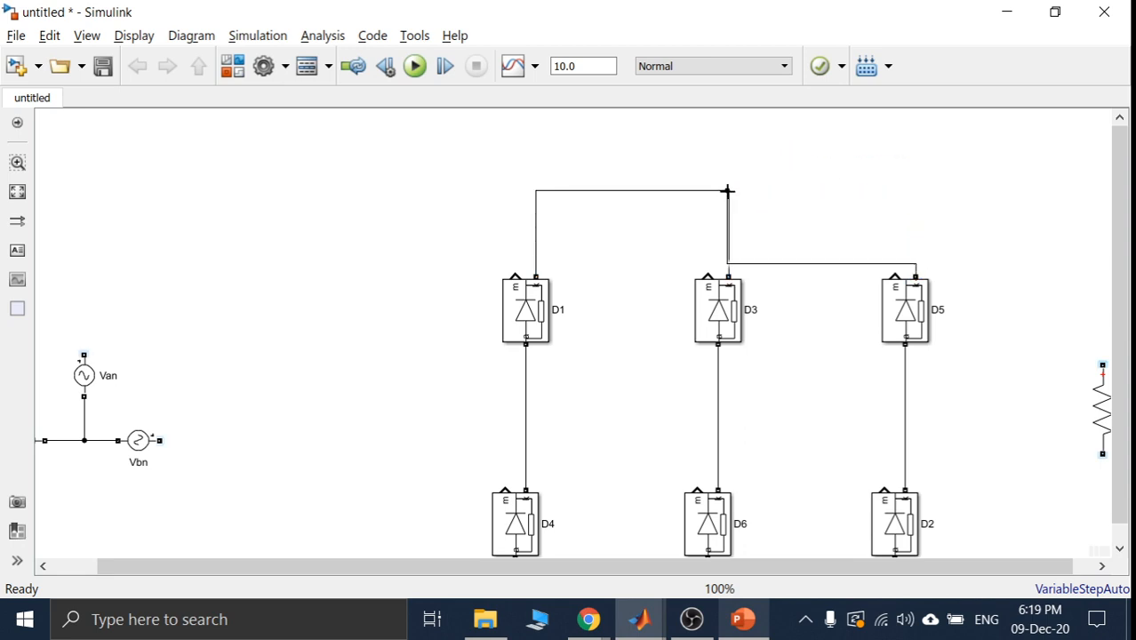
left_click(806, 267)
left_click_drag(806, 268, 808, 200)
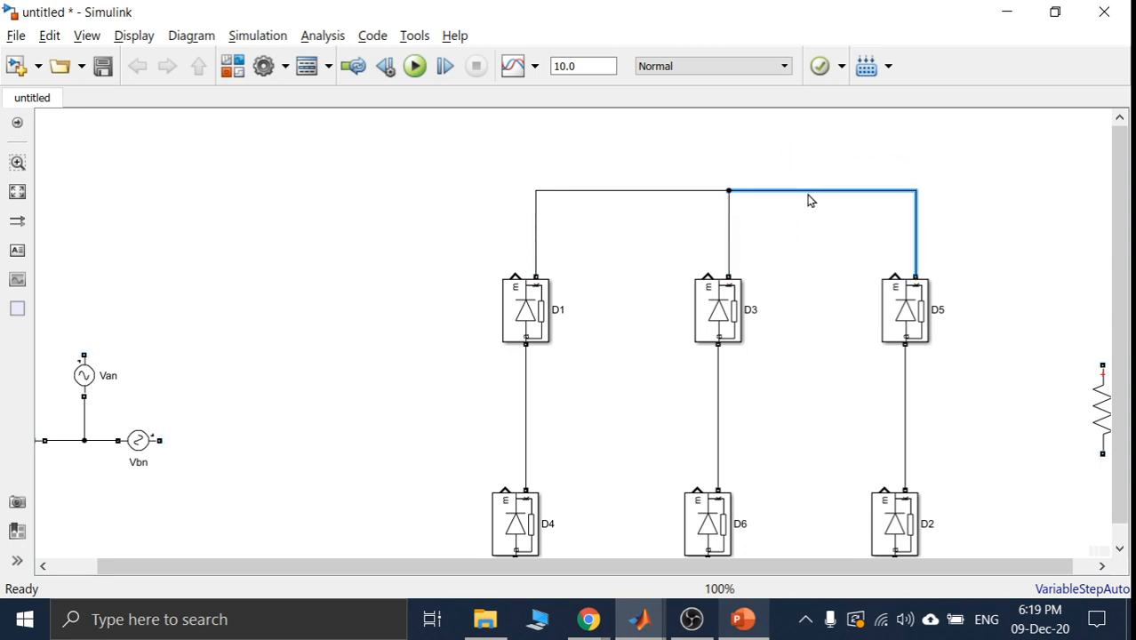
- Join the lower terminals of D4, D6 and D2 with a common straight line below the diodes
scroll(1111, 355, "down", 1)
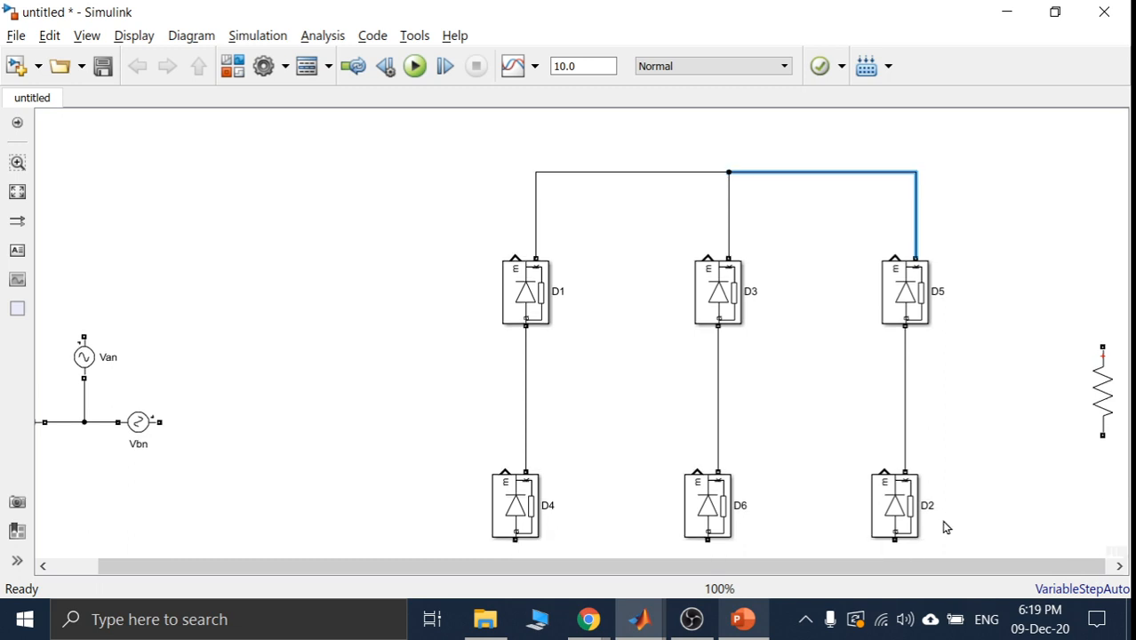
left_click_drag(894, 540, 708, 418)
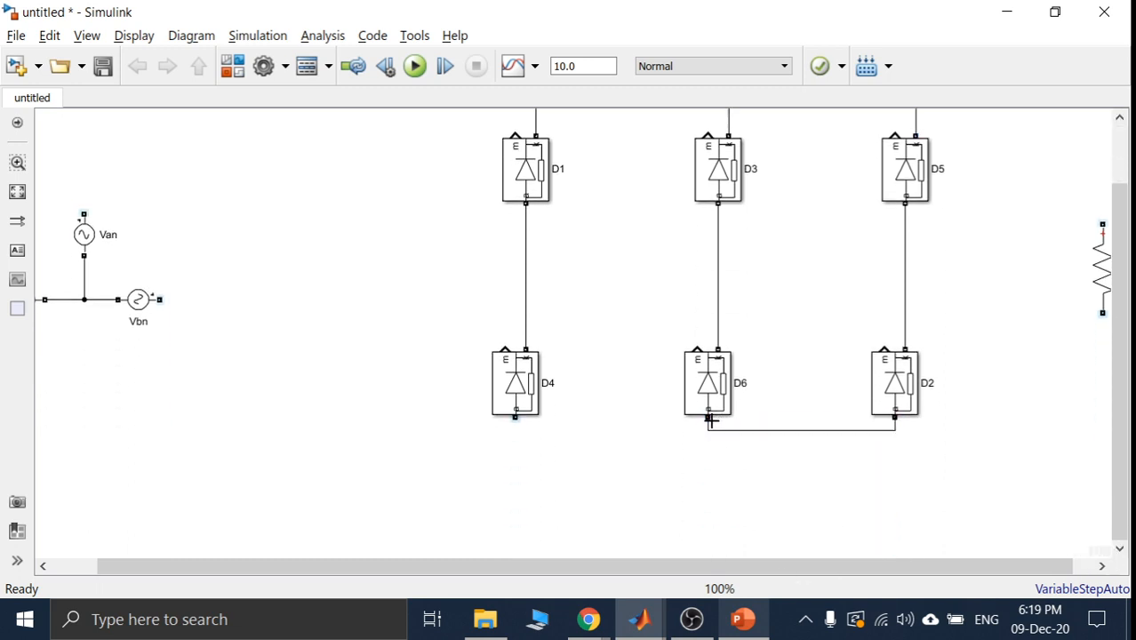
left_click_drag(789, 435, 791, 506)
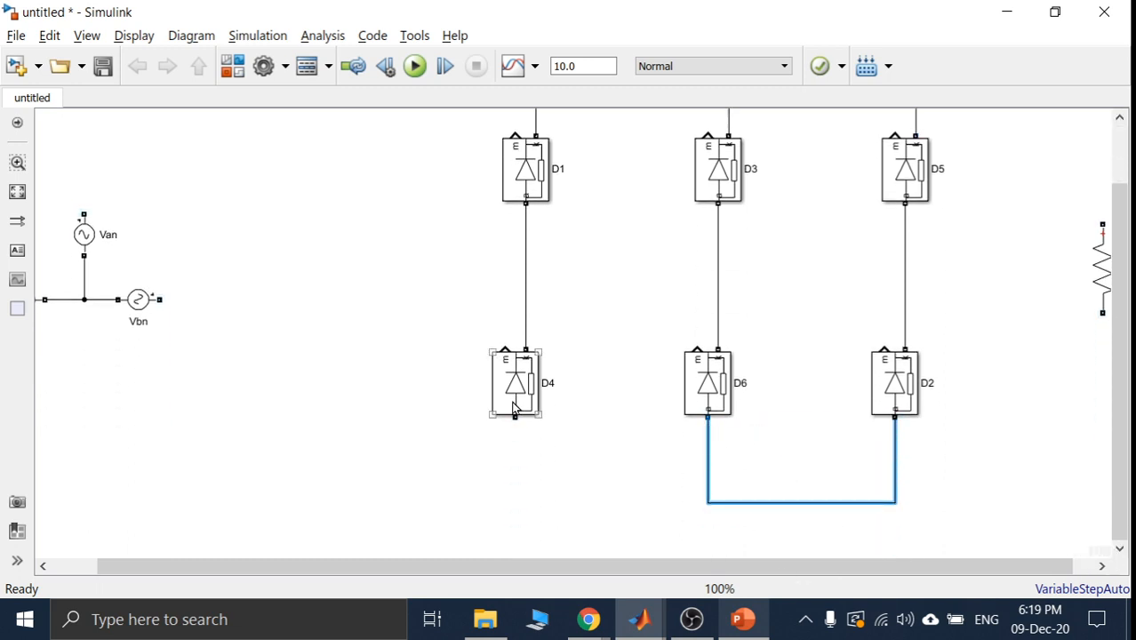
left_click_drag(515, 415, 708, 502)
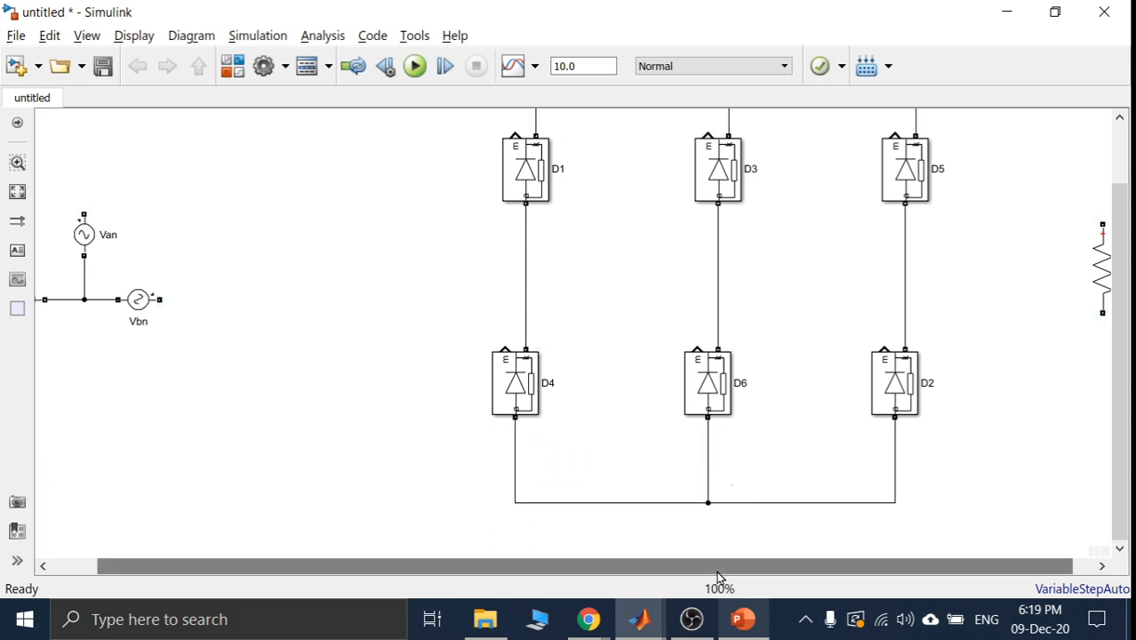
left_click_drag(718, 567, 739, 567)
left_click_drag(1120, 347, 1119, 206)
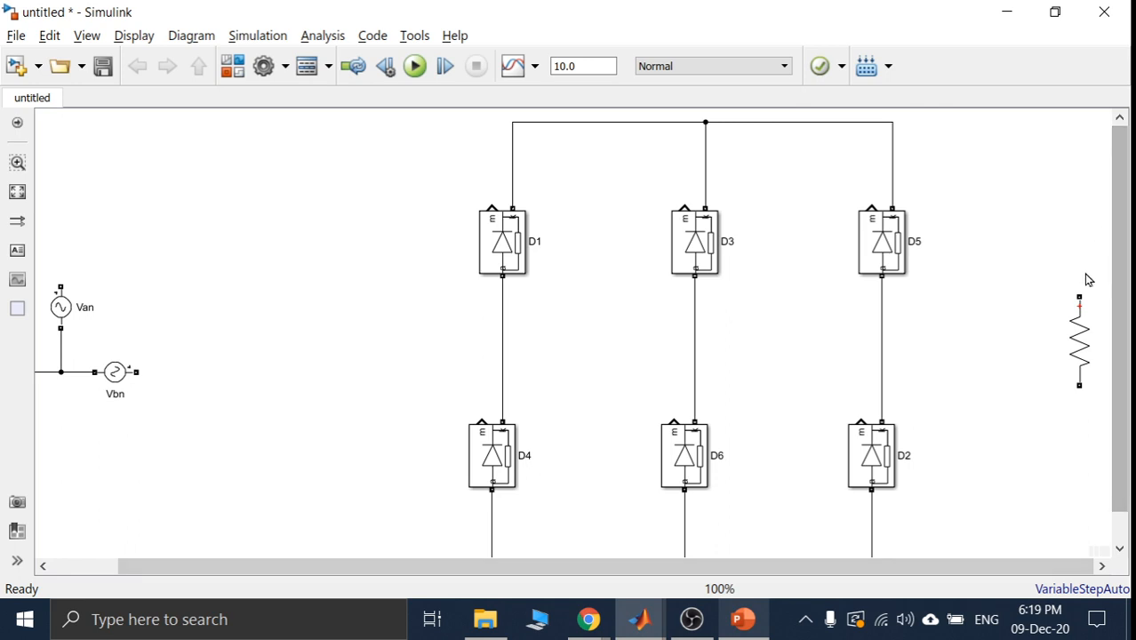
- Wire the load resistor's upper terminal to the upper diode rail and its lower terminal to the lower rail
left_click_drag(1079, 297, 892, 121)
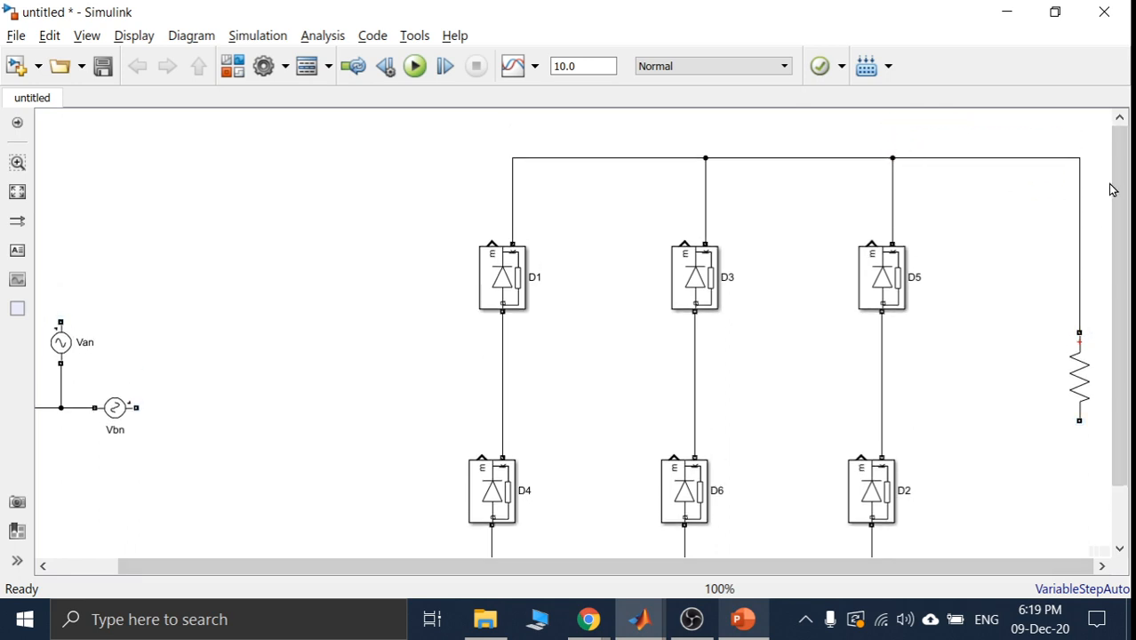
left_click_drag(1118, 190, 1118, 244)
left_click_drag(1079, 353, 616, 601)
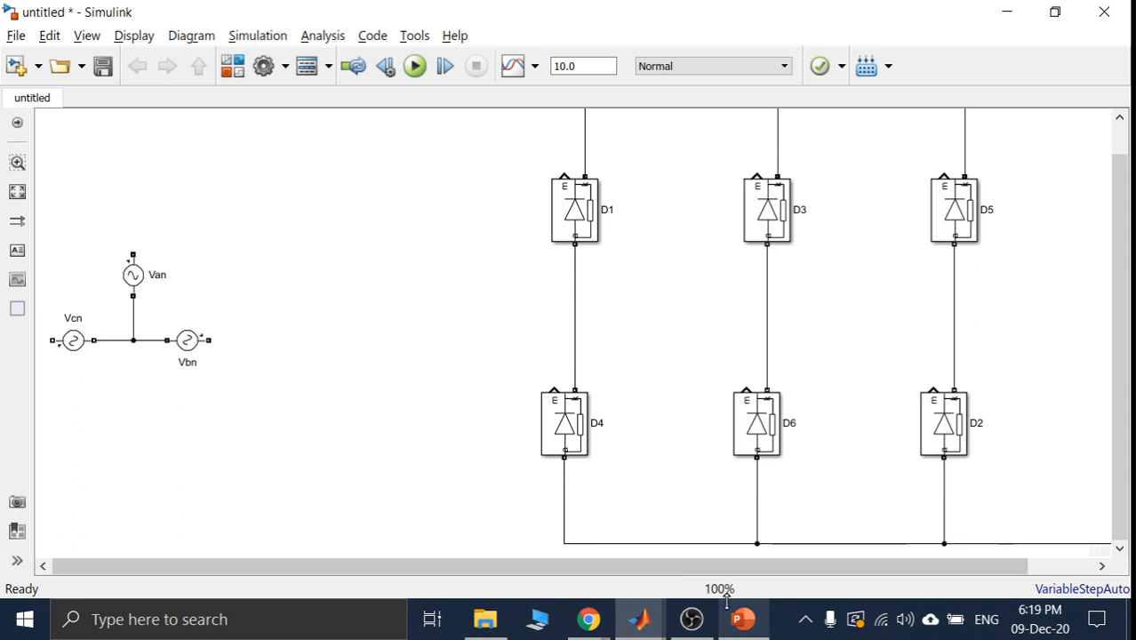
- Switch to PowerPoint to examine how the schematic connects the three phases to the diode legs, and return to the Simulink model
key("alt+Tab")
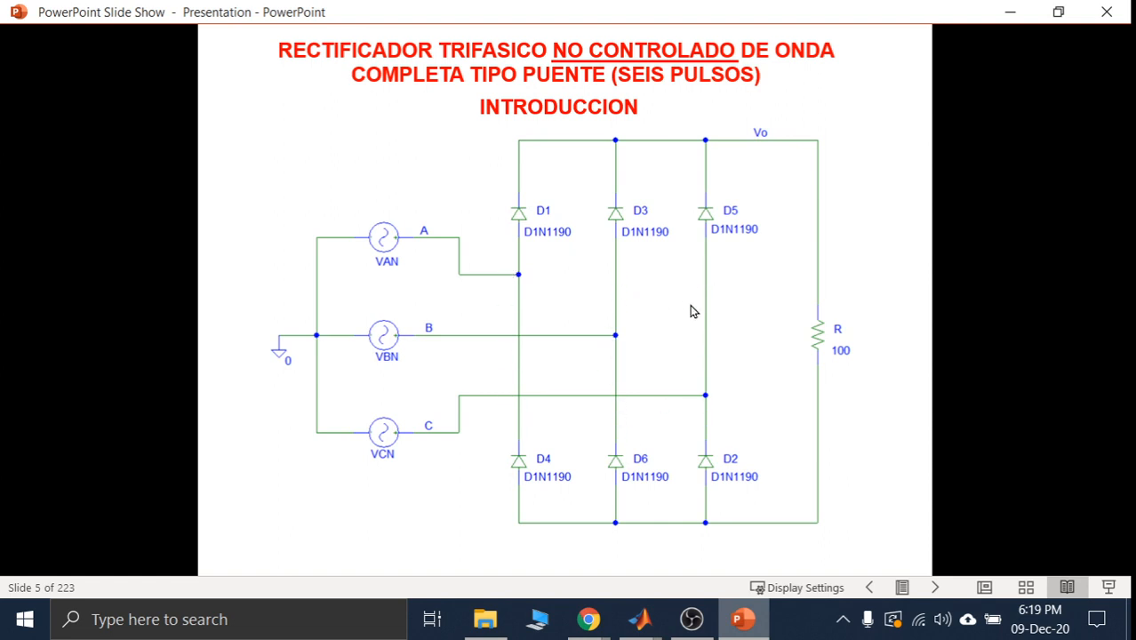
left_click(990, 16)
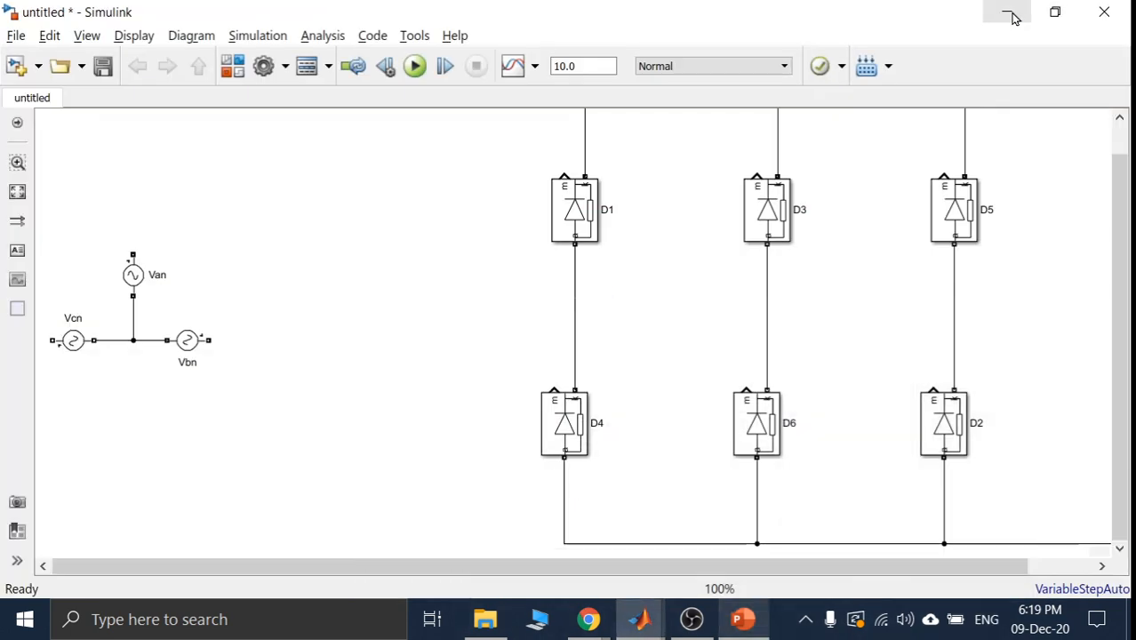
left_click(743, 620)
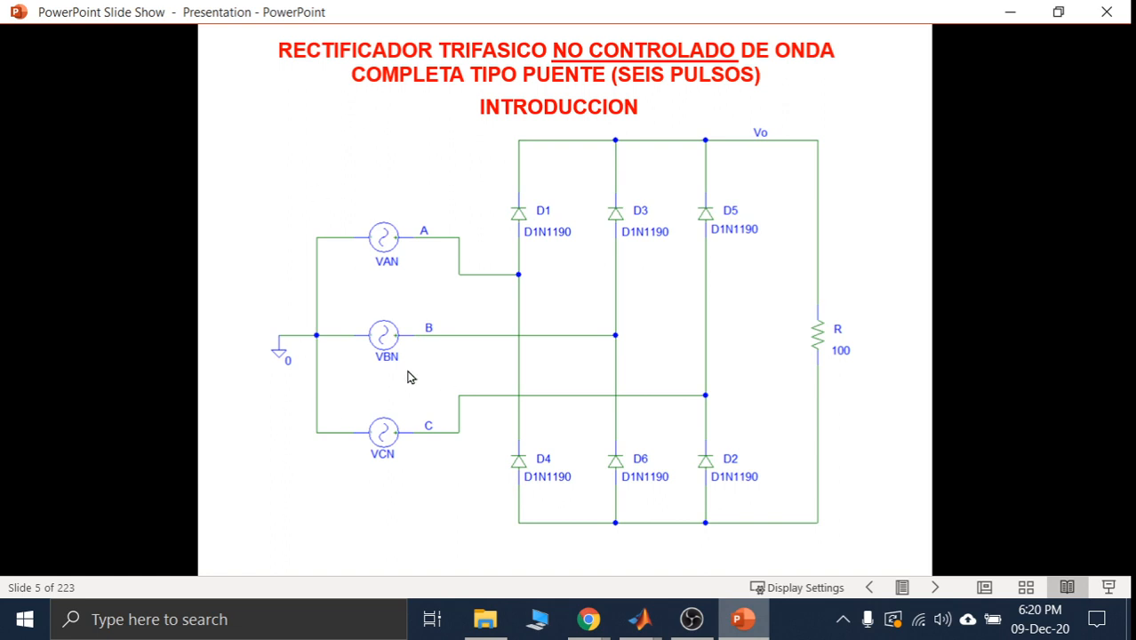
left_click(1013, 12)
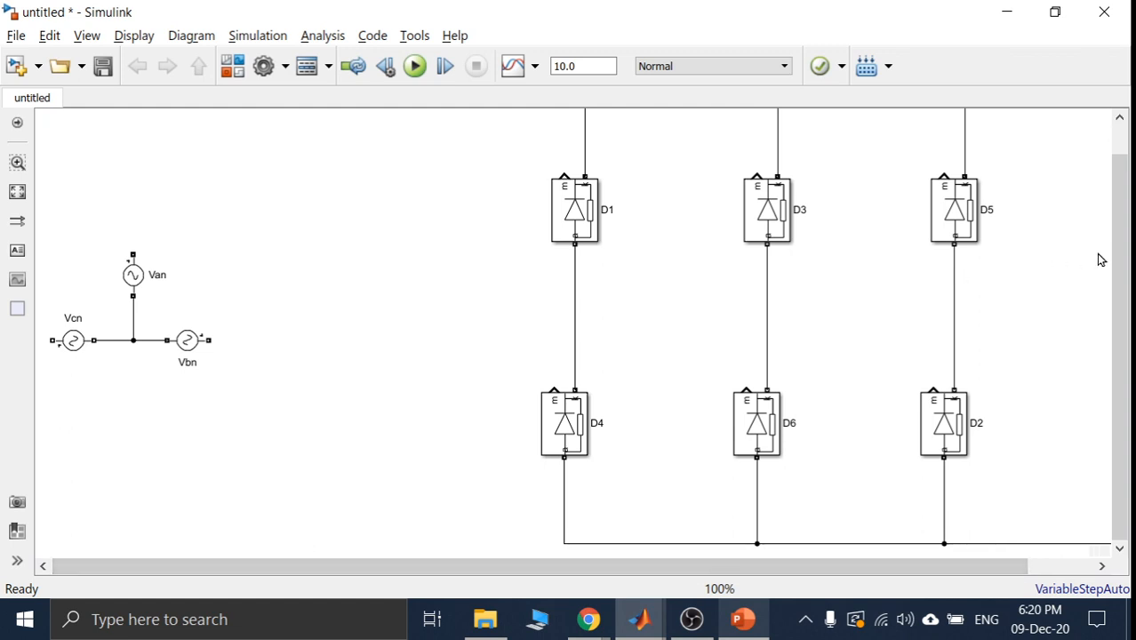
left_click_drag(1116, 210, 1108, 278)
left_click_drag(49, 246, 235, 388)
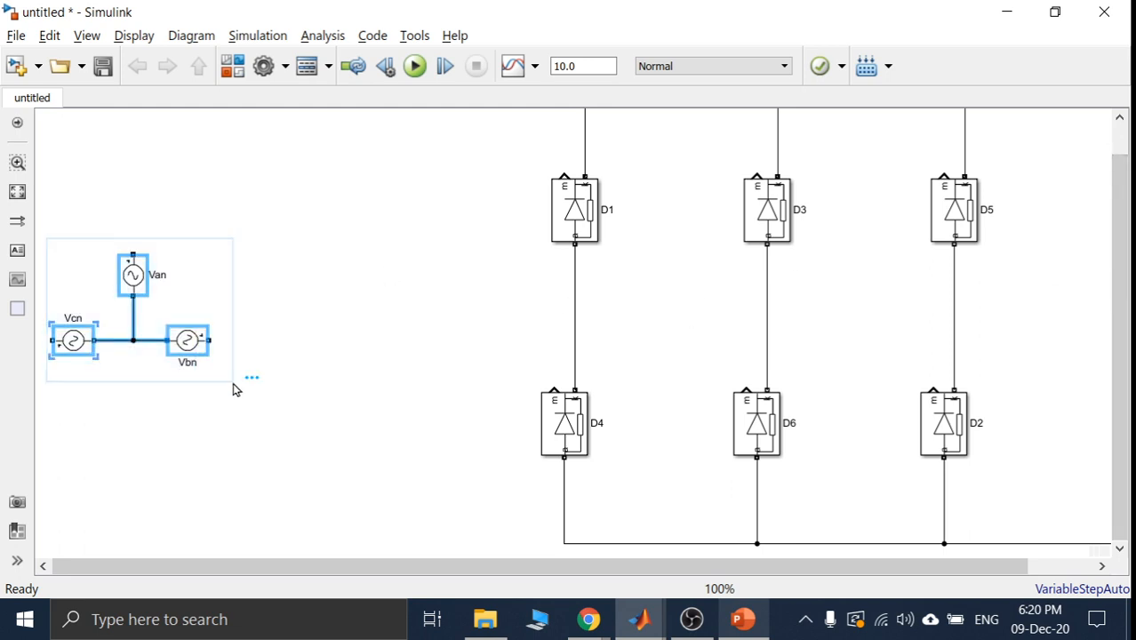
left_click(464, 359)
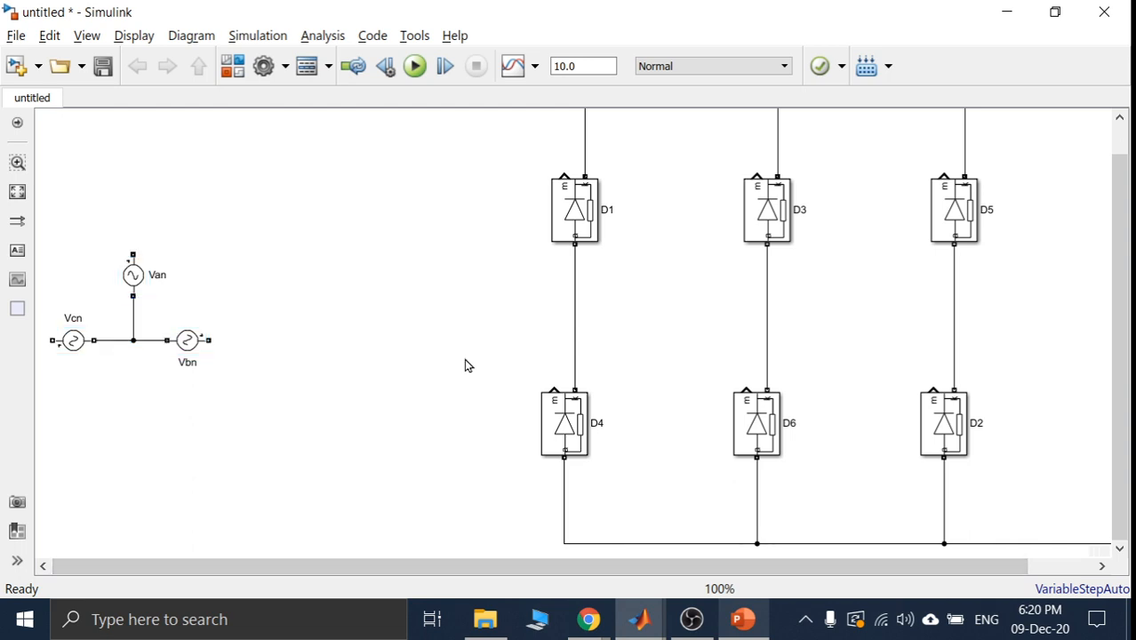
- Add three Current Measurement blocks from the Specialized Technology Measurements library between the sources and the D1–D4 leg
left_click(228, 68)
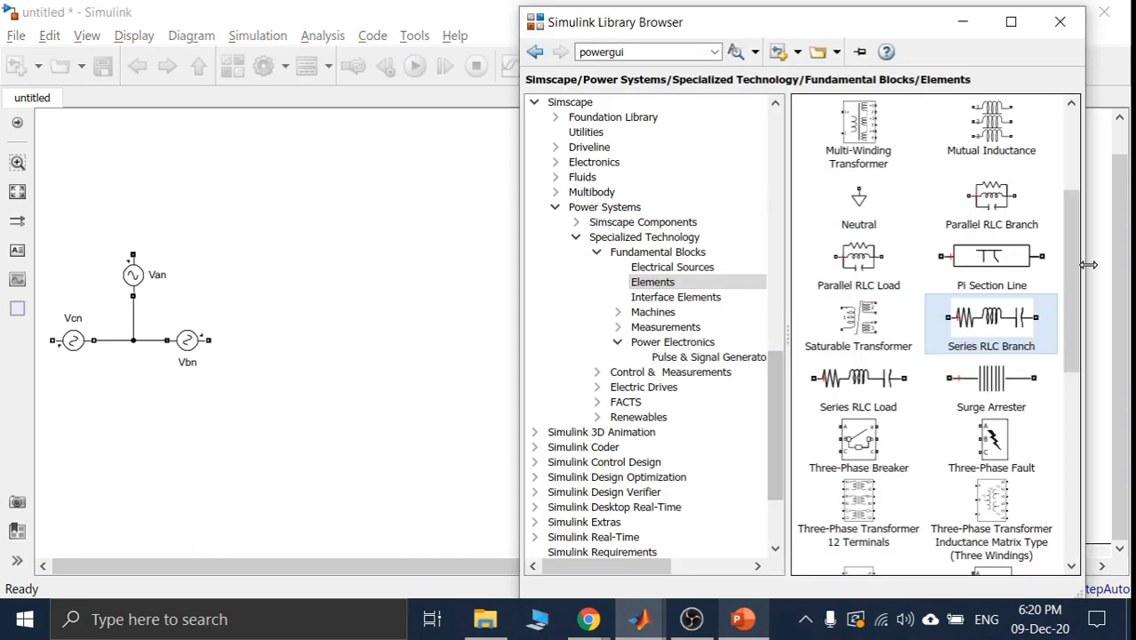
left_click_drag(1074, 266, 1075, 185)
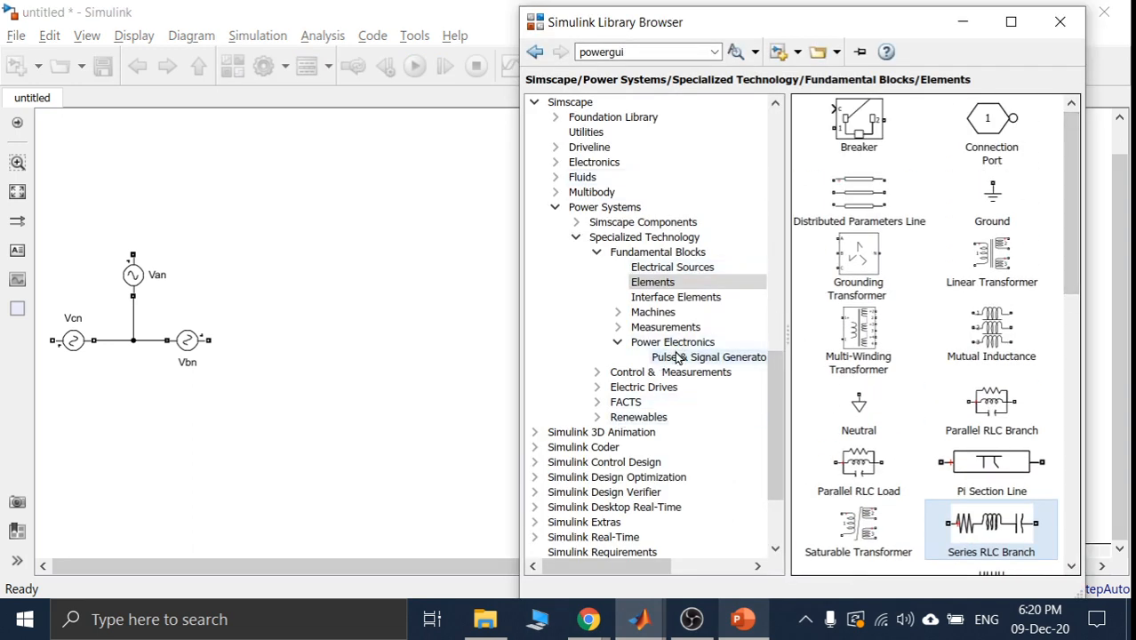
left_click(665, 328)
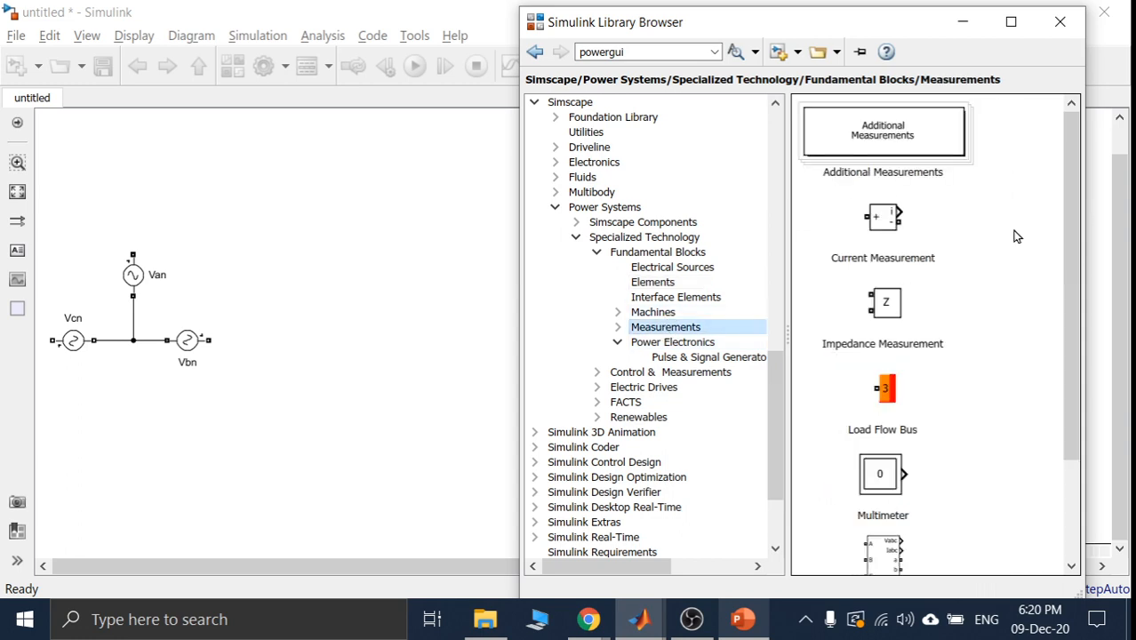
left_click_drag(889, 221, 482, 238)
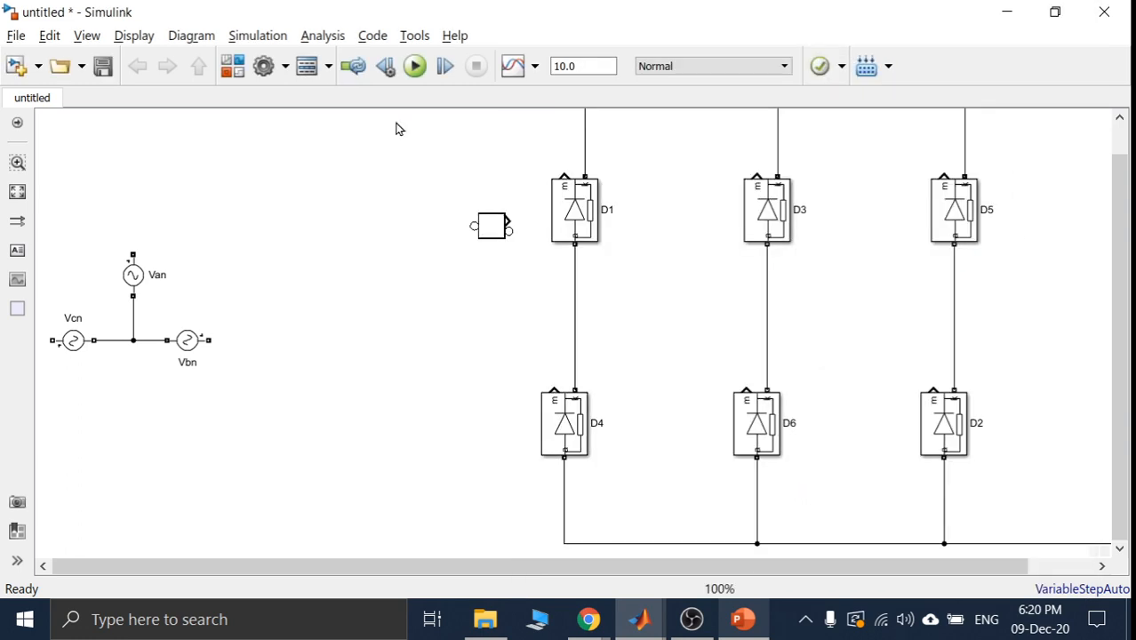
left_click(232, 66)
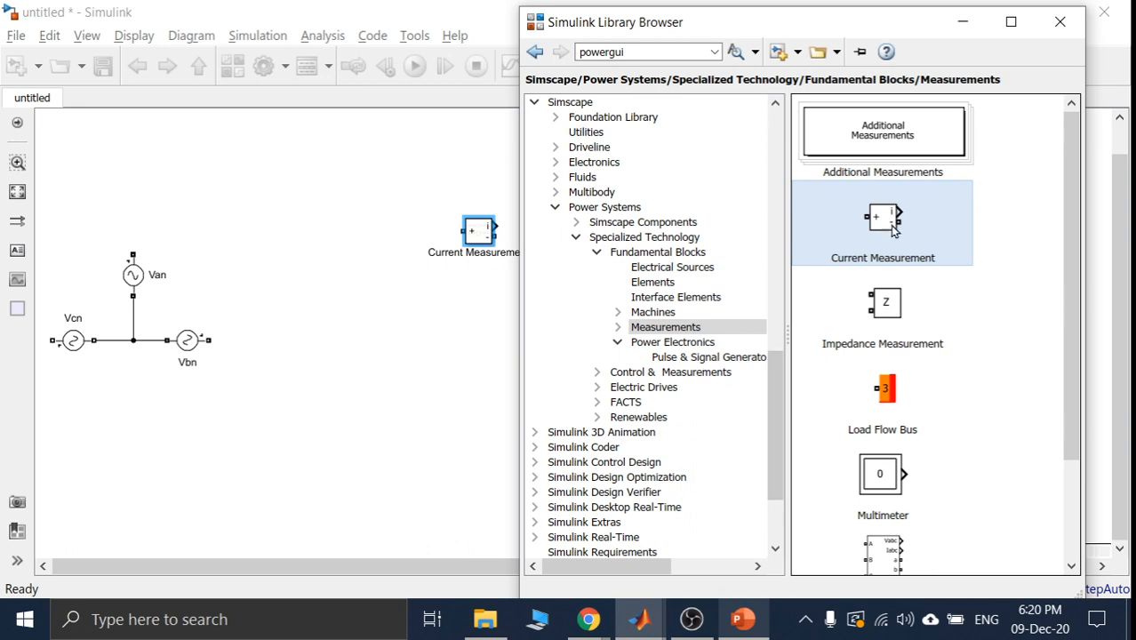
left_click_drag(894, 229, 455, 286)
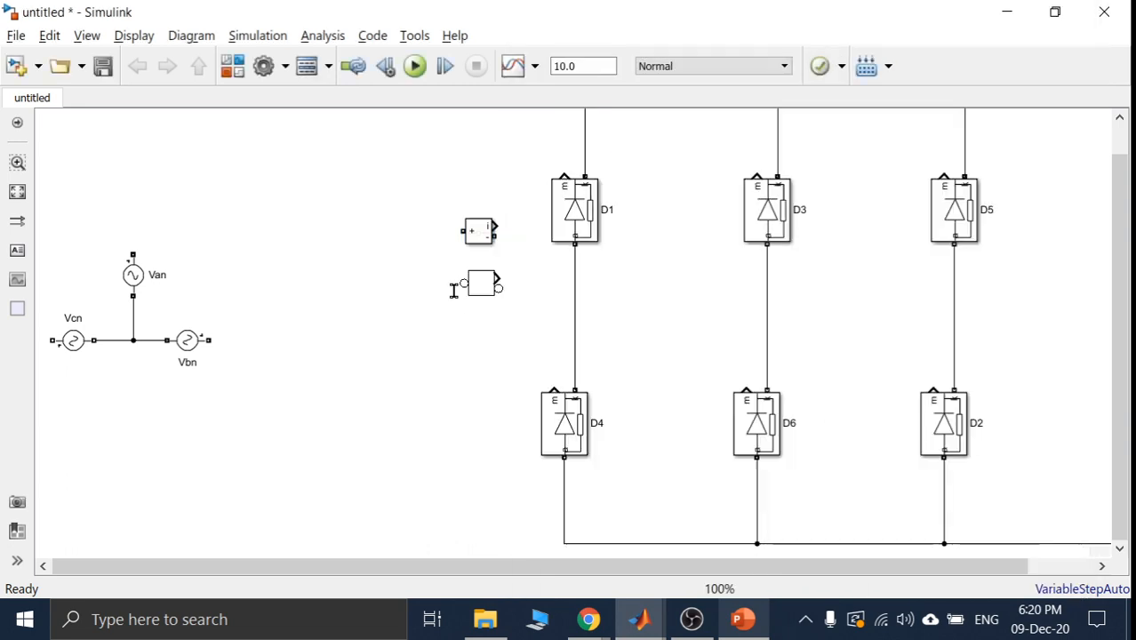
left_click(233, 78)
left_click_drag(882, 227, 442, 370)
left_click(364, 262)
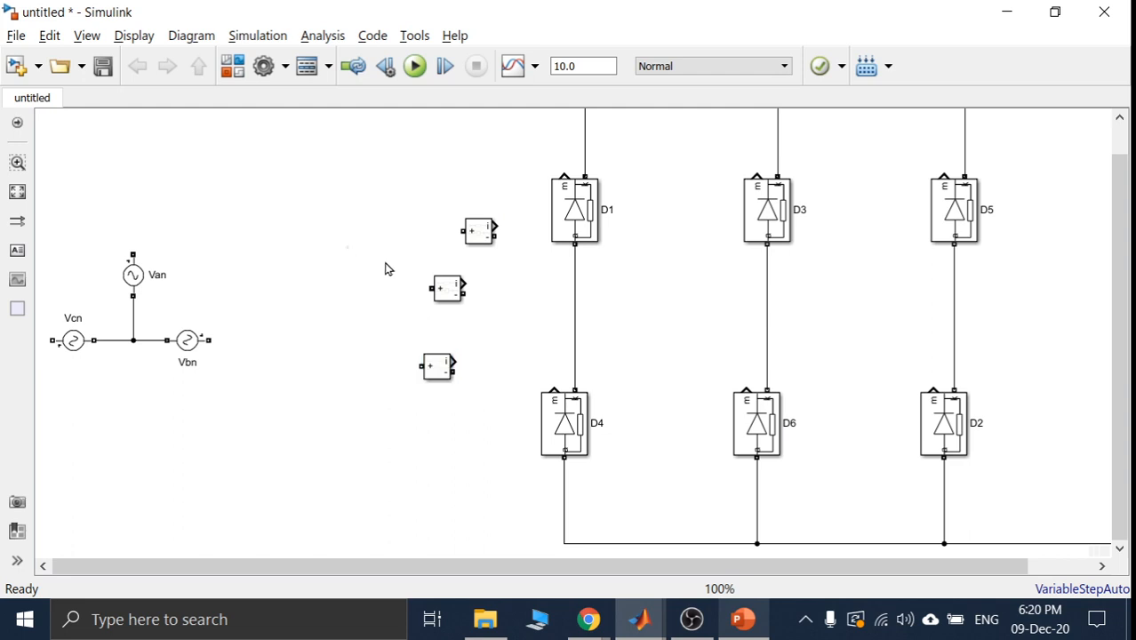
- Spread out the current measurement blocks, moving two below the sources and the first one to about Van's height
left_click_drag(394, 263, 459, 398)
left_click_drag(438, 300, 391, 450)
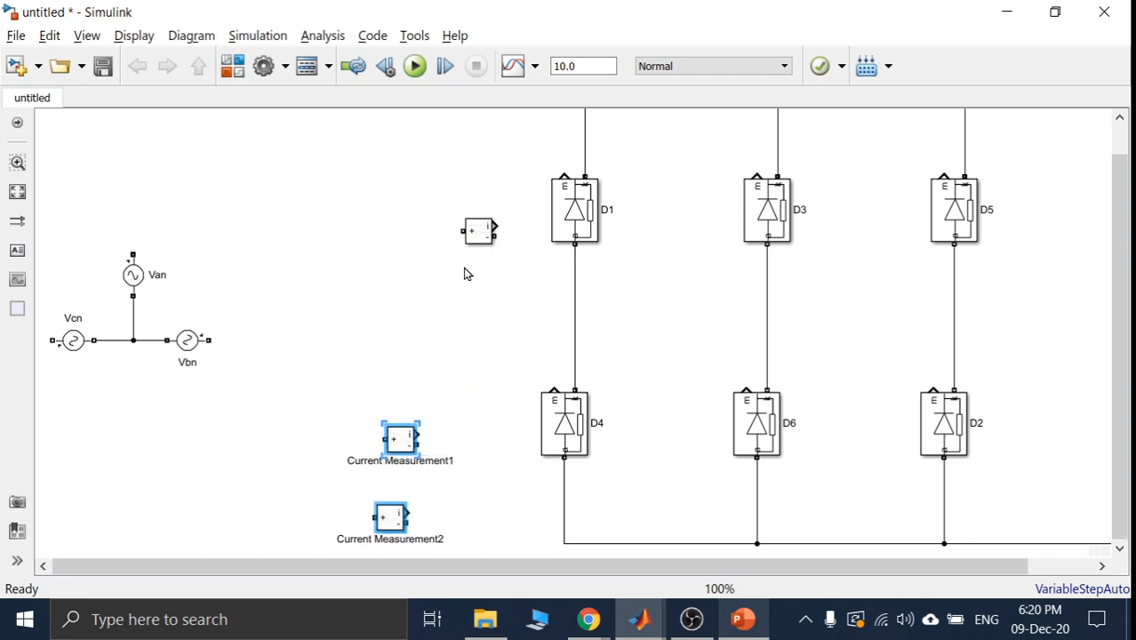
left_click_drag(479, 243, 408, 276)
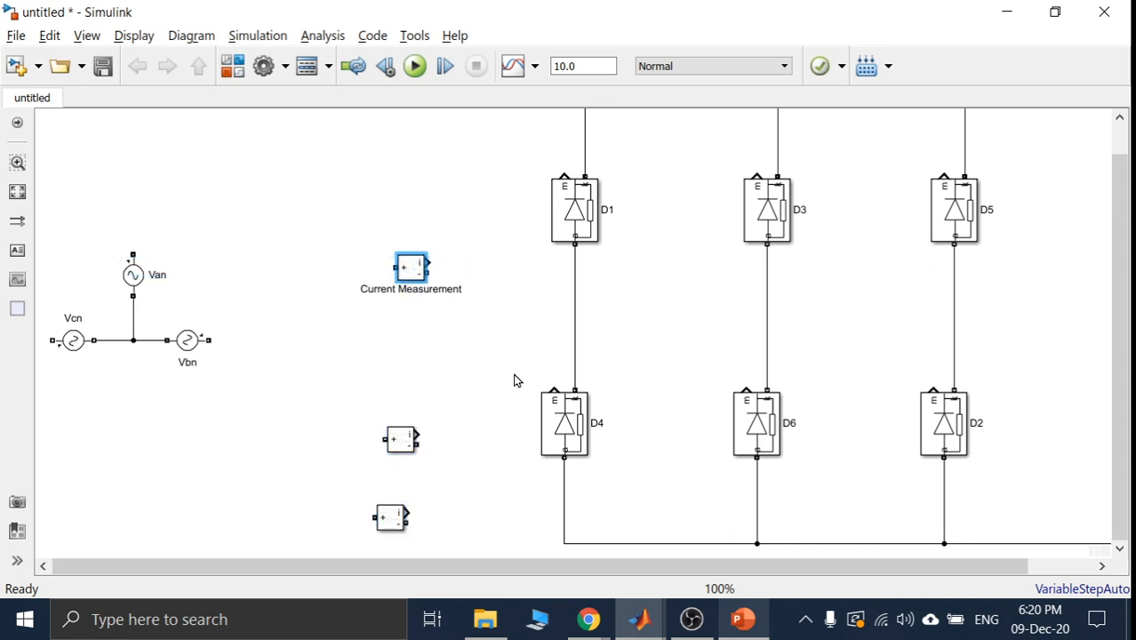
- Move D4, D6 and D2 down together with their lower rail to lengthen the bridge legs
left_click_drag(508, 372, 1001, 543)
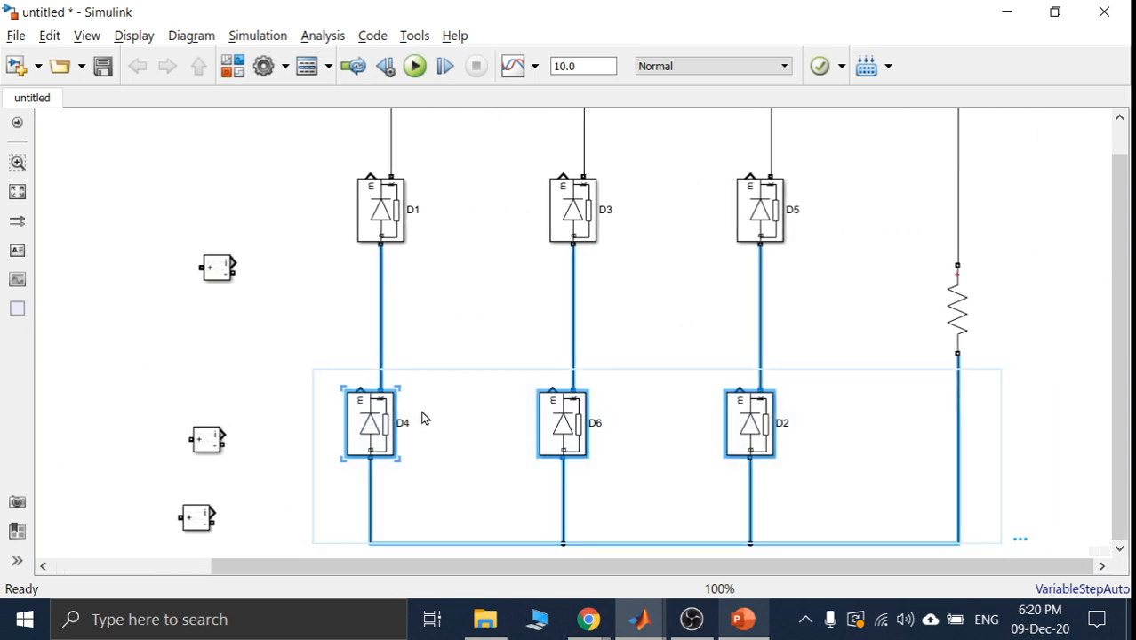
left_click_drag(380, 420, 375, 480)
left_click(316, 281)
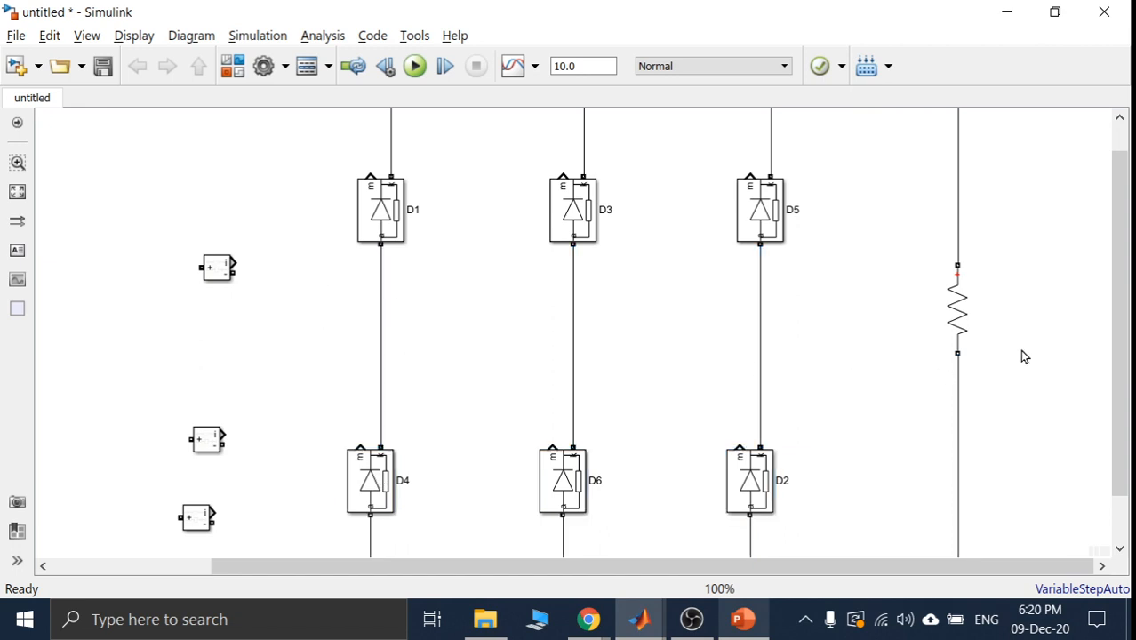
scroll(1116, 325, "up", 1)
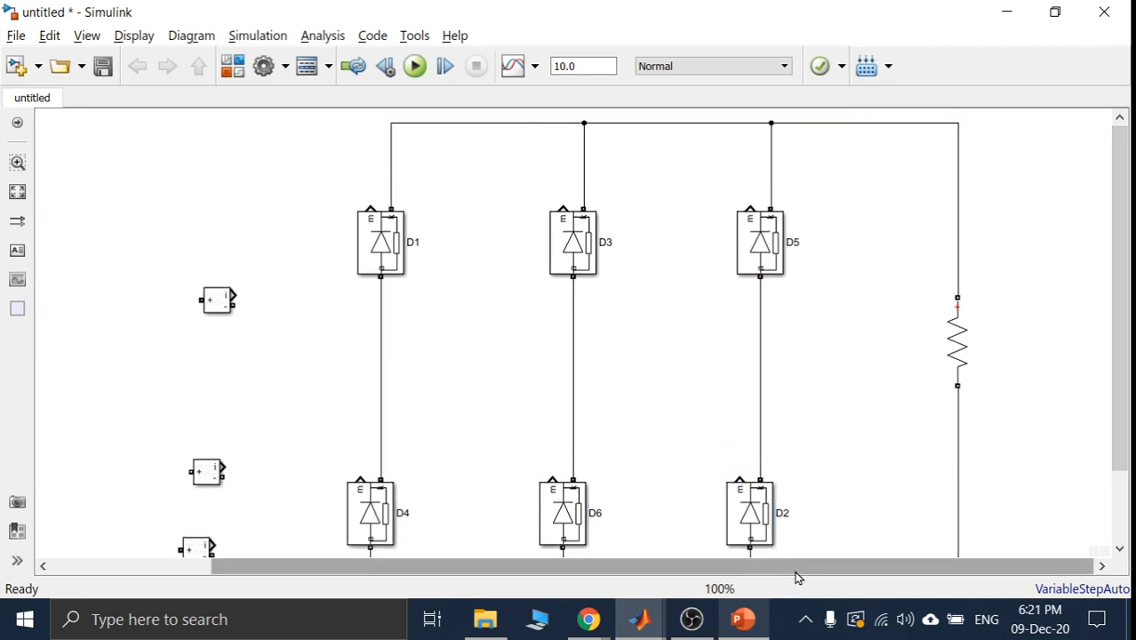
left_click_drag(797, 574, 595, 586)
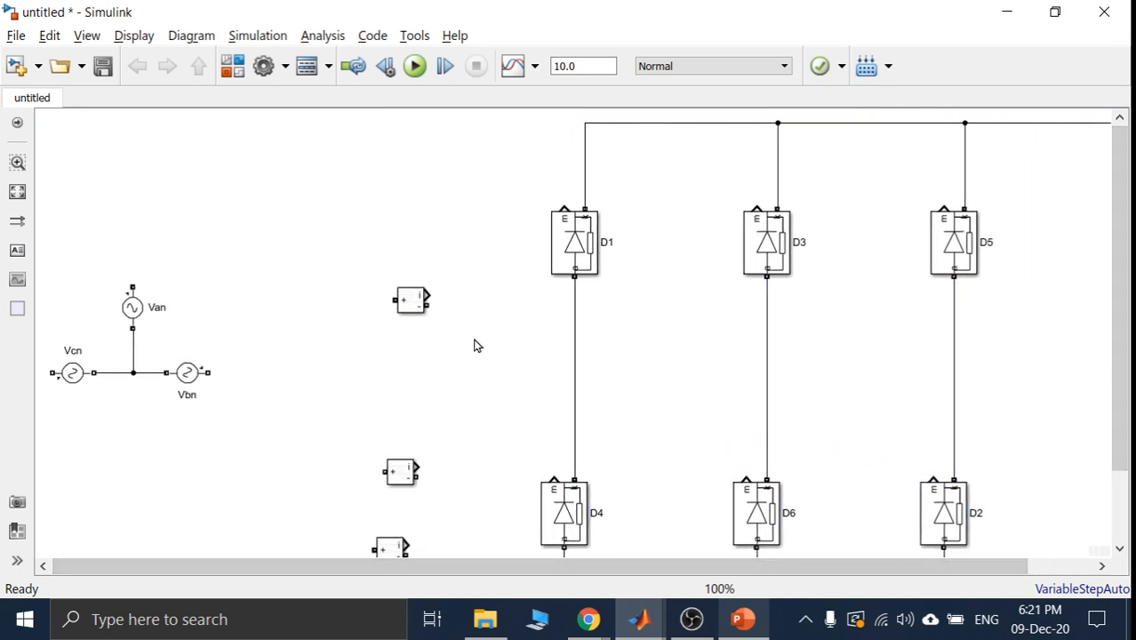
- Wire Van and Vbn through one current measurement block each to the midpoints of the D1–D4 and D3–D6 legs
left_click_drag(130, 281, 575, 305)
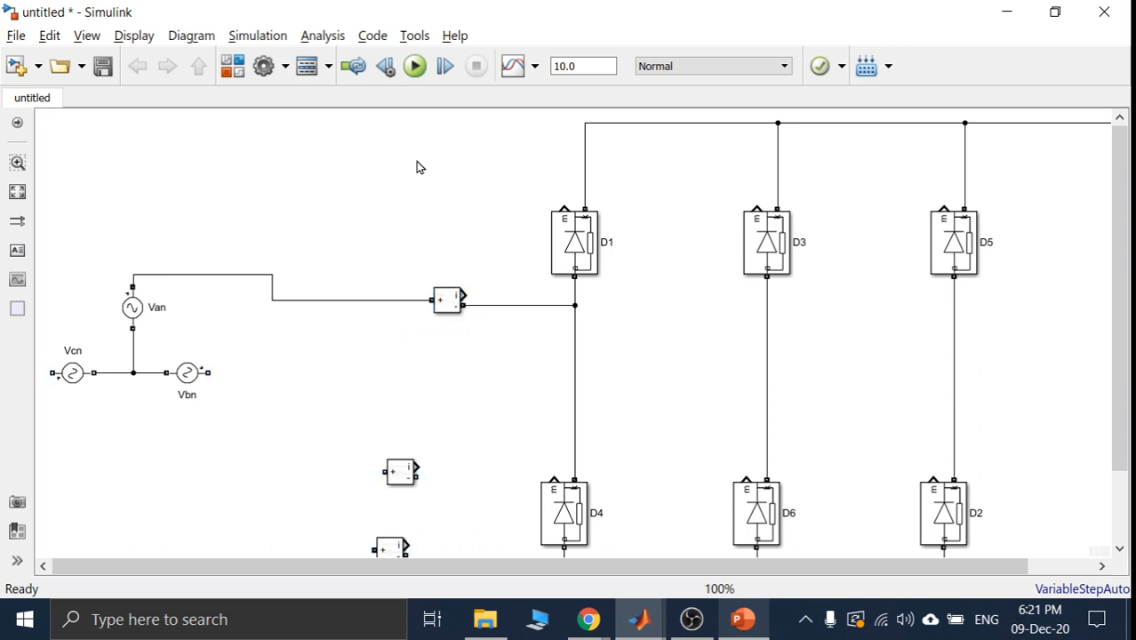
left_click(407, 477)
left_click_drag(405, 479, 451, 367)
left_click(315, 349)
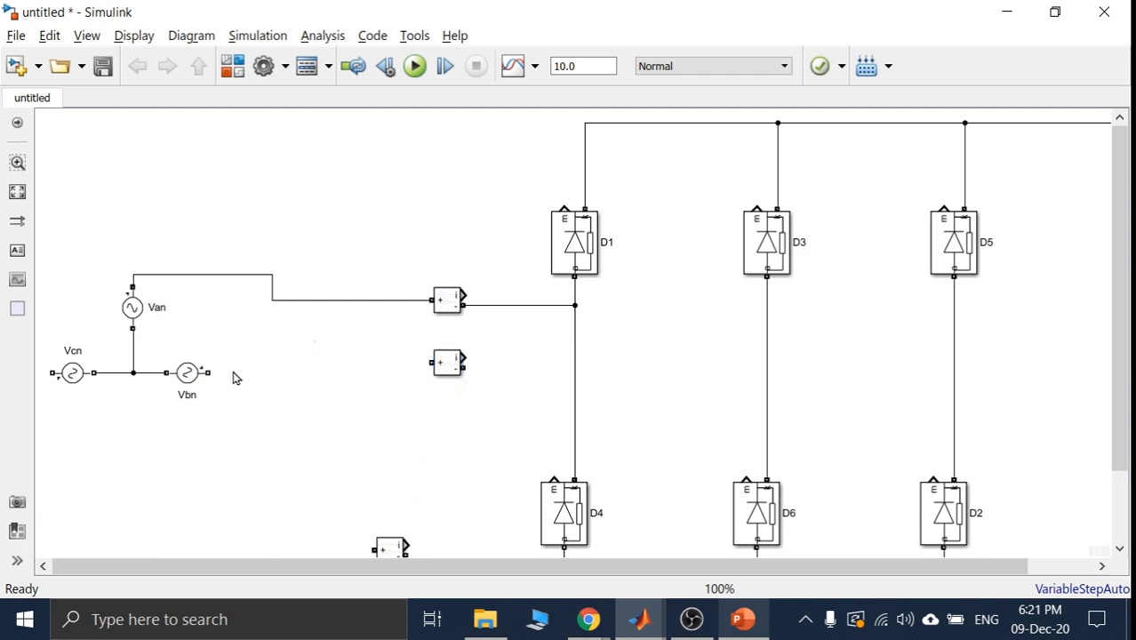
left_click_drag(207, 371, 758, 372)
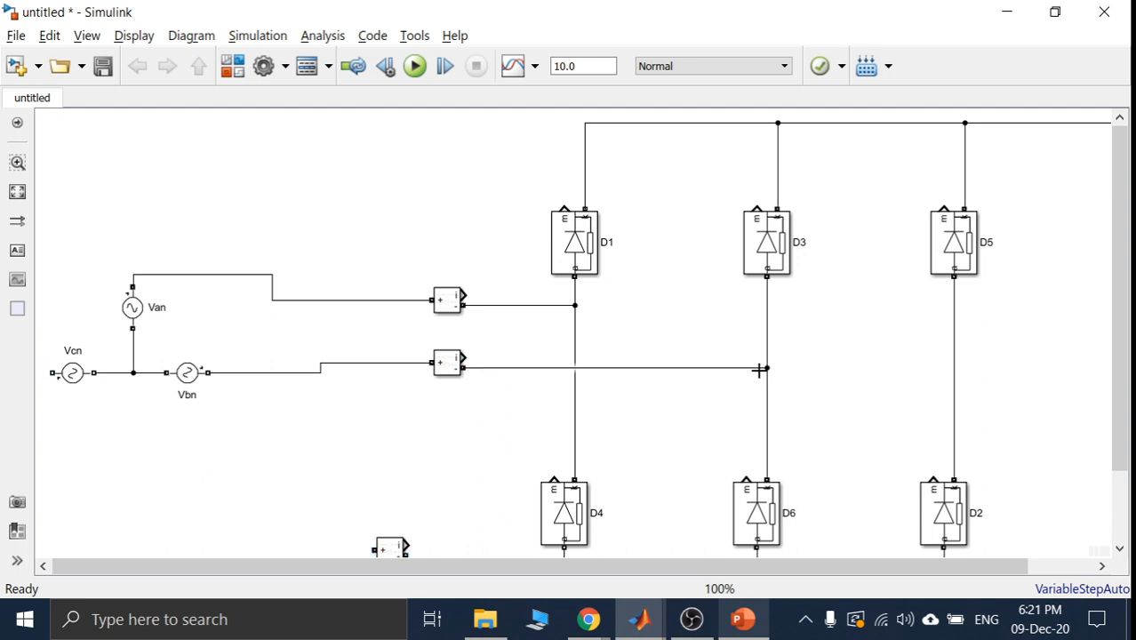
- Place the third current measurement block beneath the other two and wire Vcn through it to the D5–D2 leg
left_click_drag(393, 544, 113, 376)
left_click(411, 430)
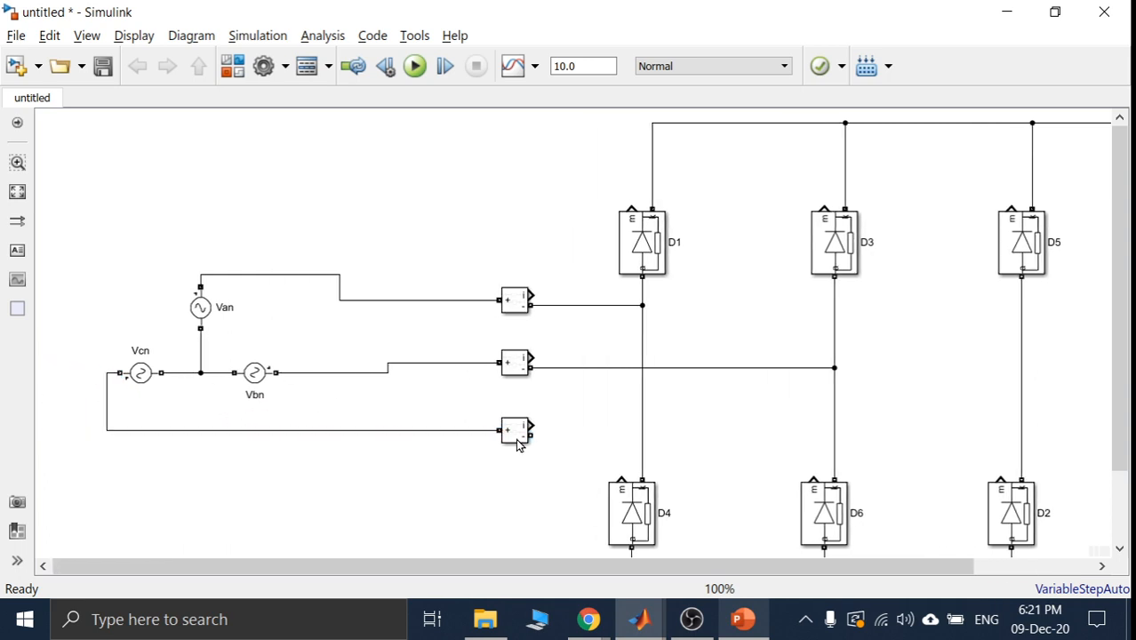
left_click_drag(530, 434, 1022, 436)
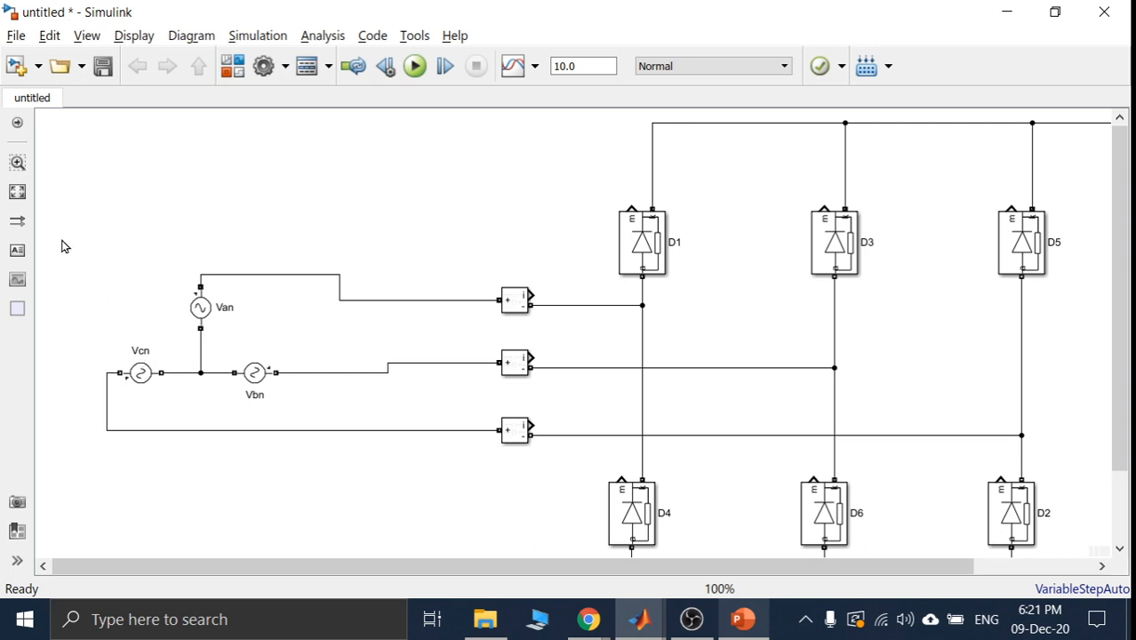
- Move the three star-connected sources together farther left, away from the current measurement blocks
left_click_drag(62, 240, 385, 478)
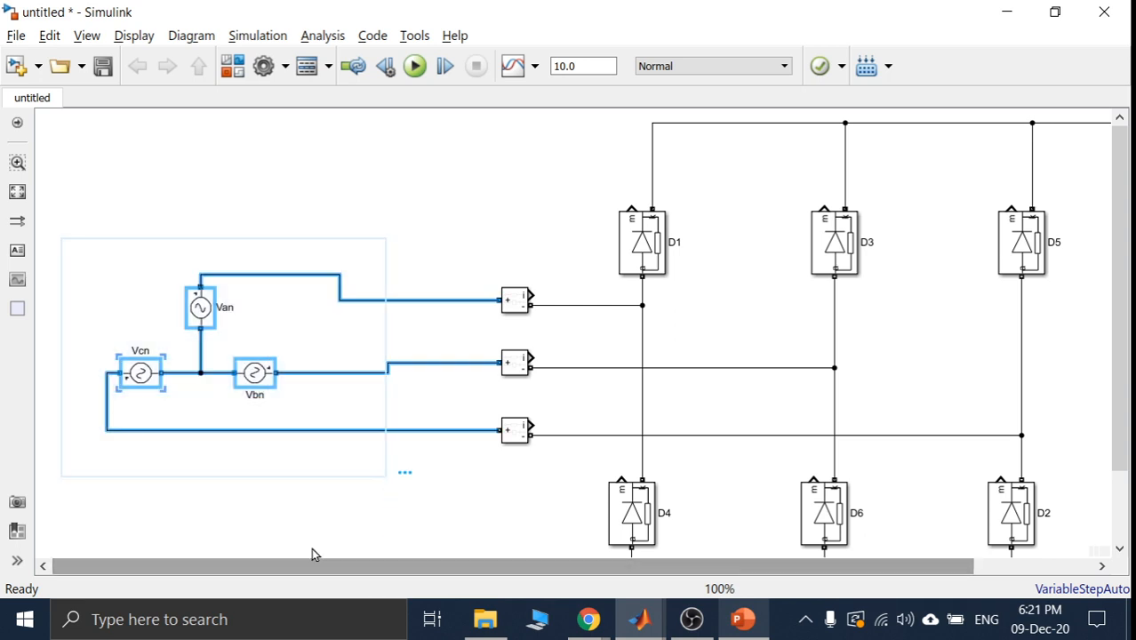
left_click_drag(199, 318, 31, 322)
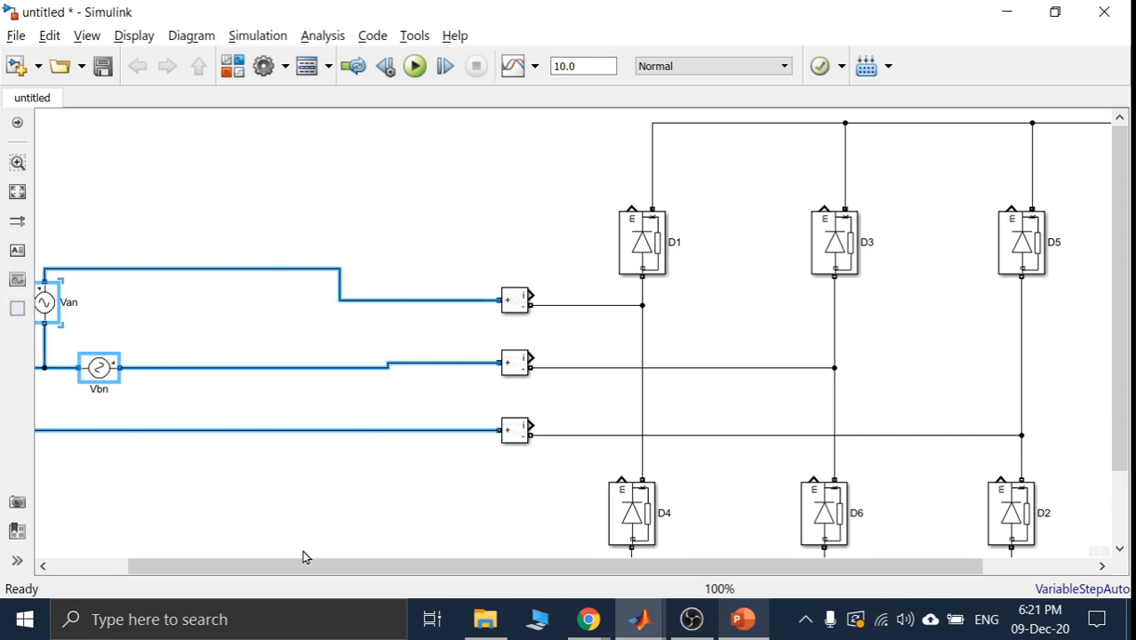
left_click_drag(284, 570, 208, 569)
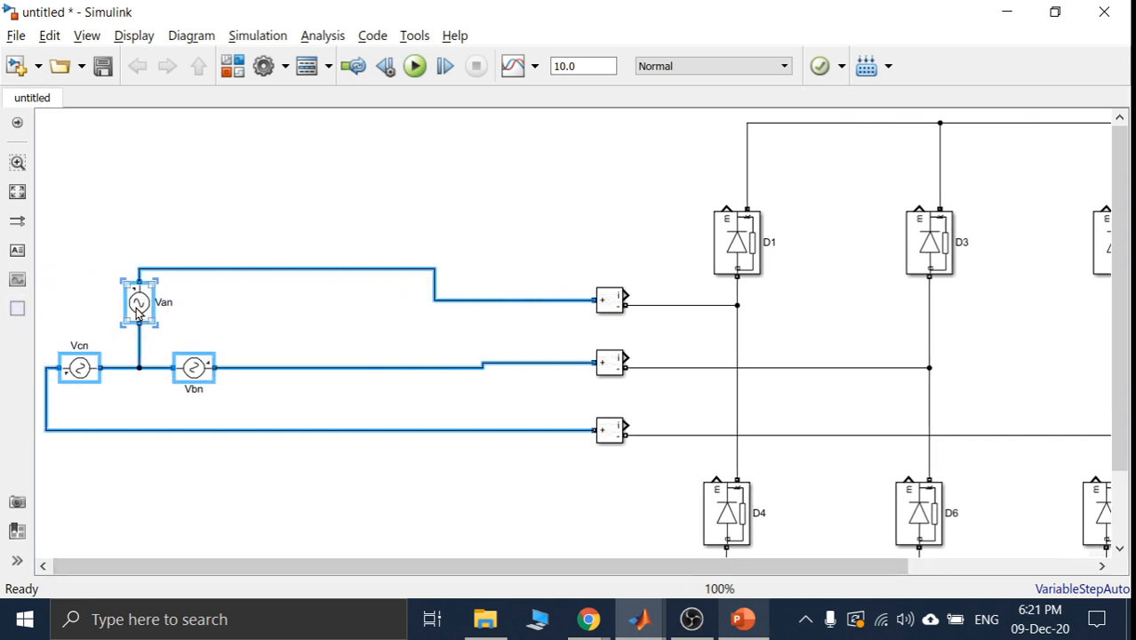
left_click_drag(138, 311, 80, 318)
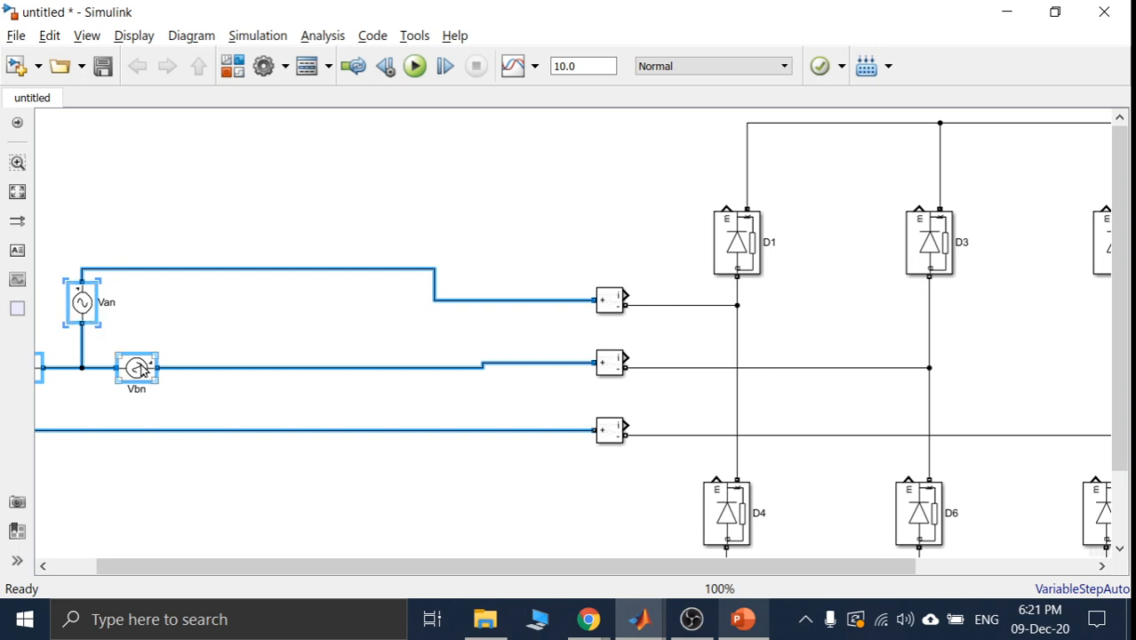
left_click(184, 321)
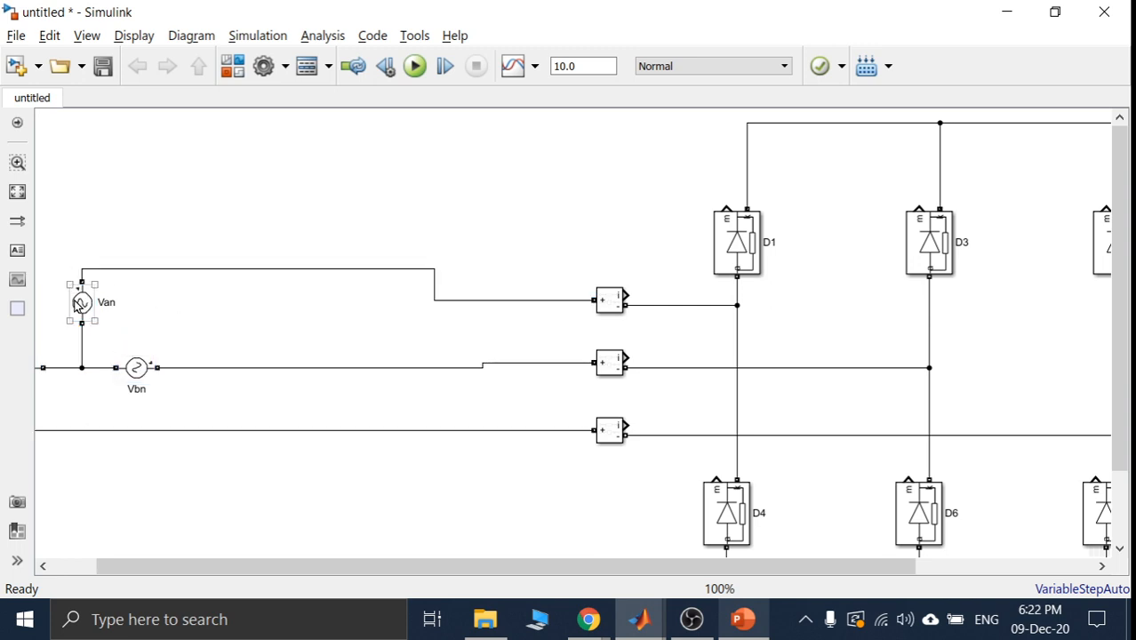
- Lower Van and raise Vbn with Vcn slightly to straighten the Van and Vbn lines into their current measurement blocks
left_click_drag(80, 302, 79, 335)
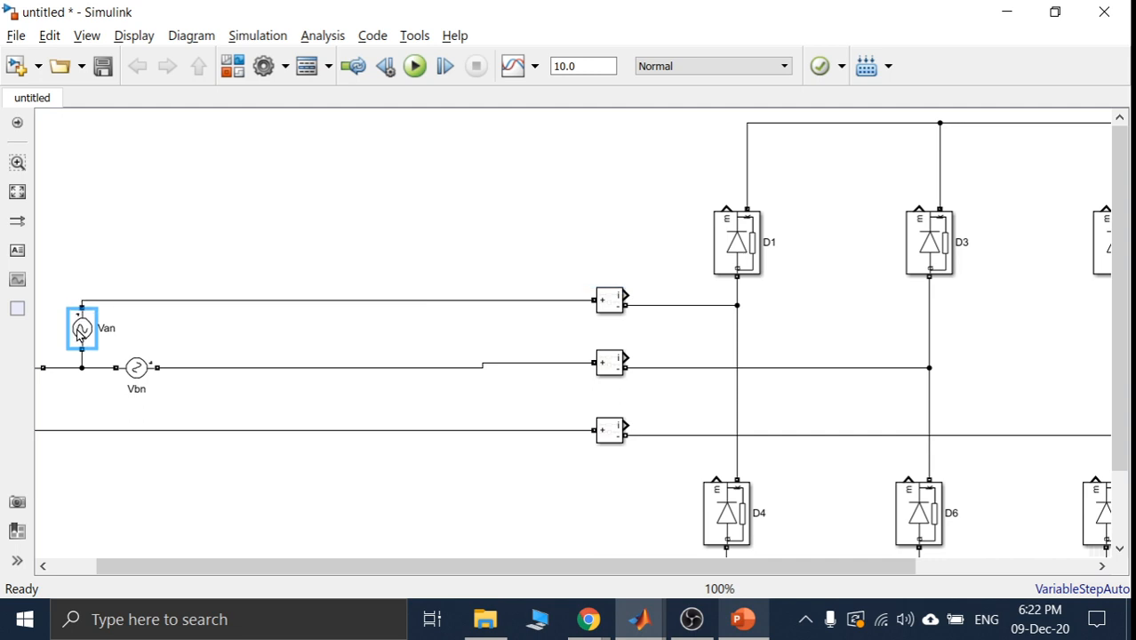
left_click(213, 340)
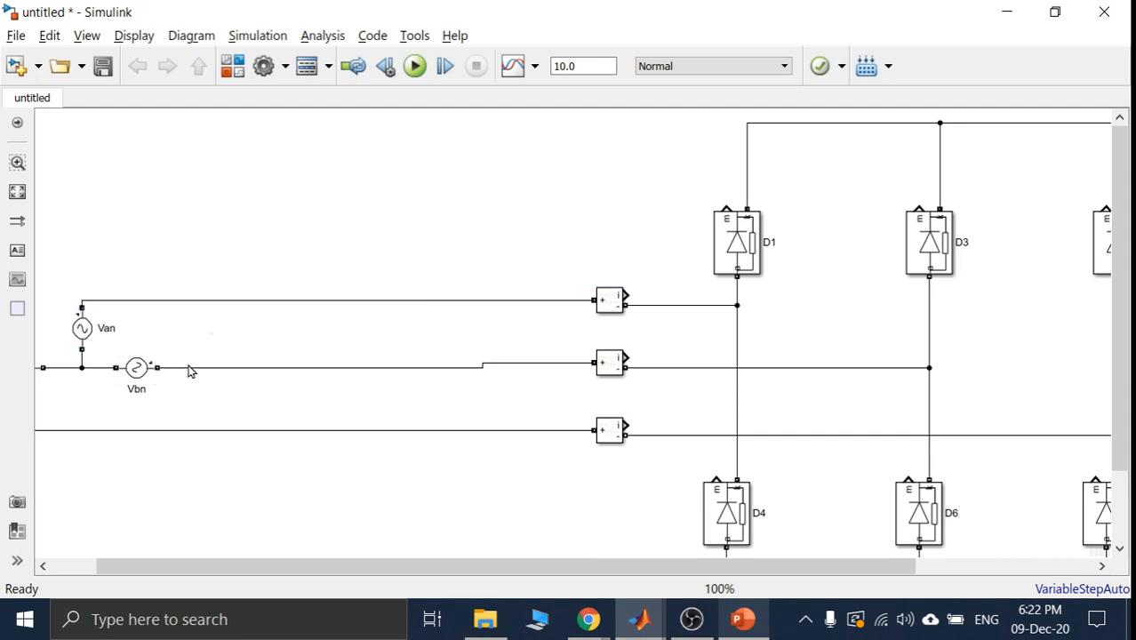
left_click_drag(307, 563, 241, 563)
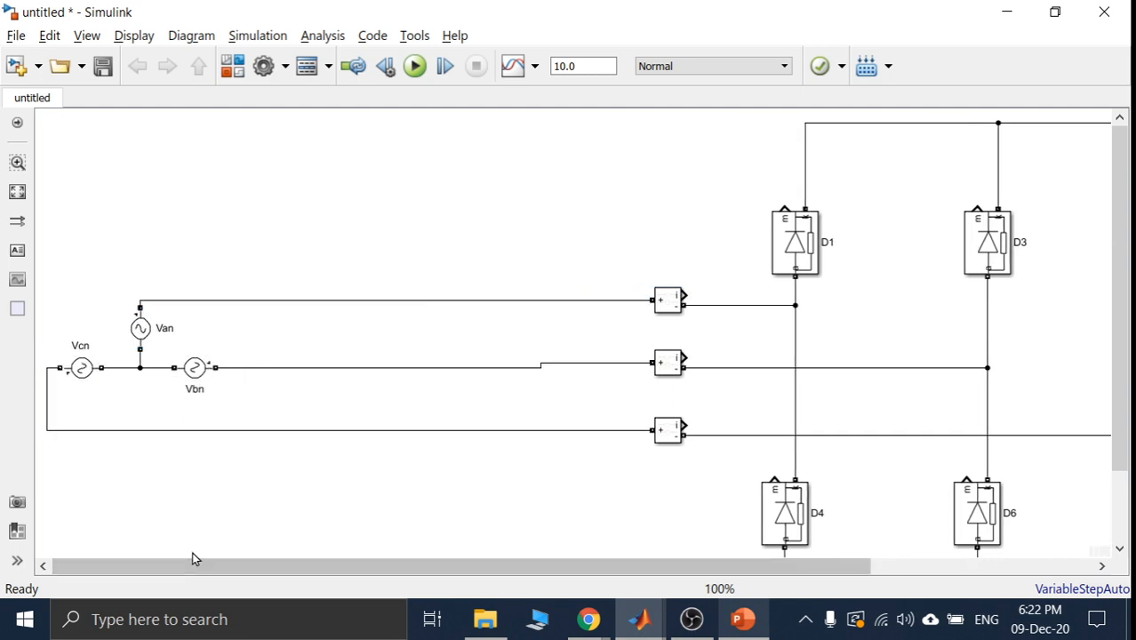
left_click_drag(234, 384, 78, 371)
left_click(297, 384)
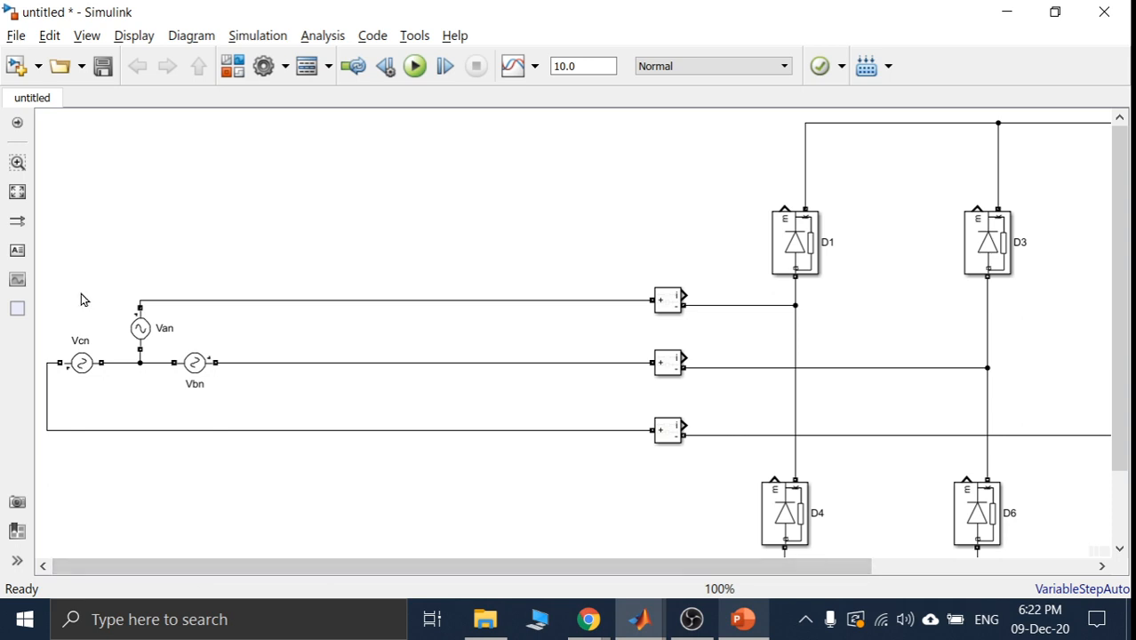
- Shift the three star-connected sources together farther left once more to lengthen the phase lines before the current measurement blocks
left_click_drag(40, 268, 257, 462)
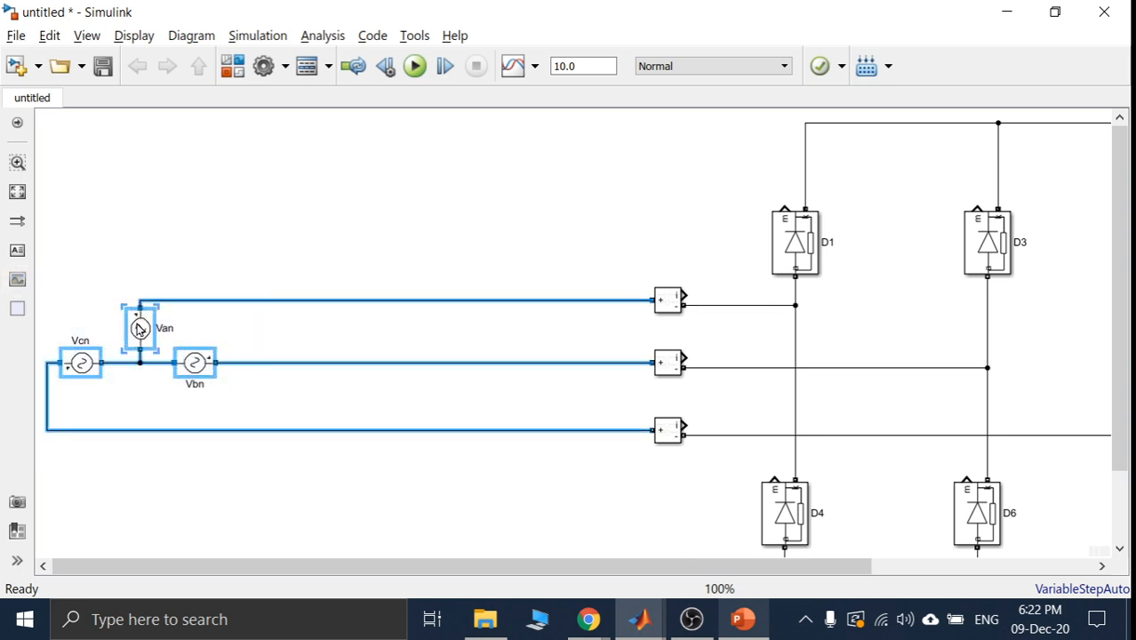
left_click_drag(145, 327, 47, 331)
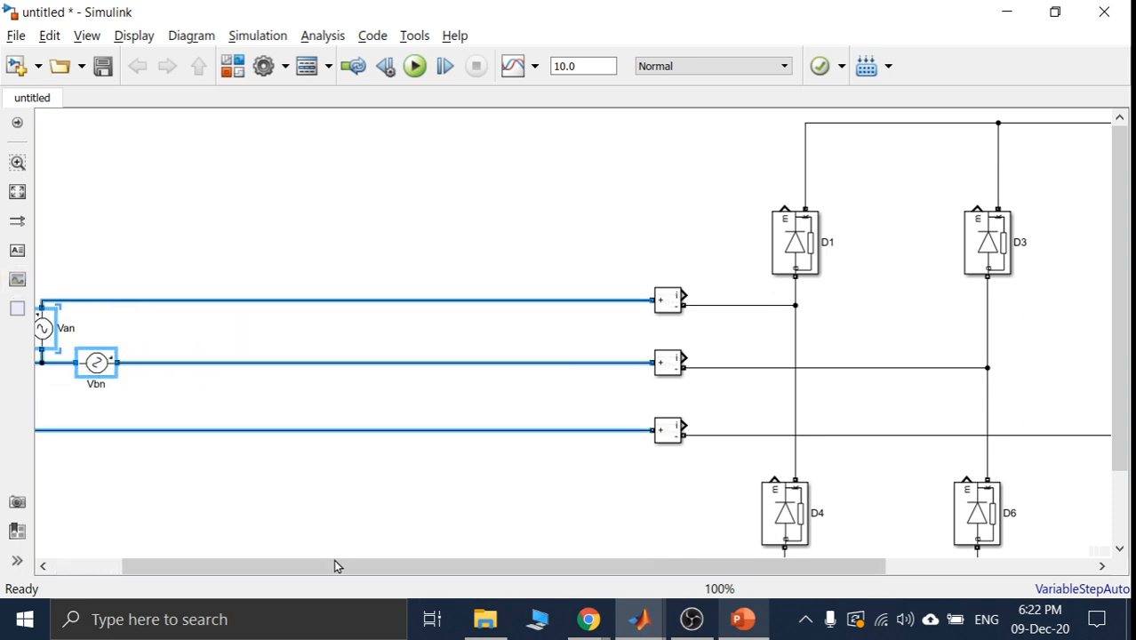
left_click_drag(335, 566, 208, 551)
left_click(332, 503)
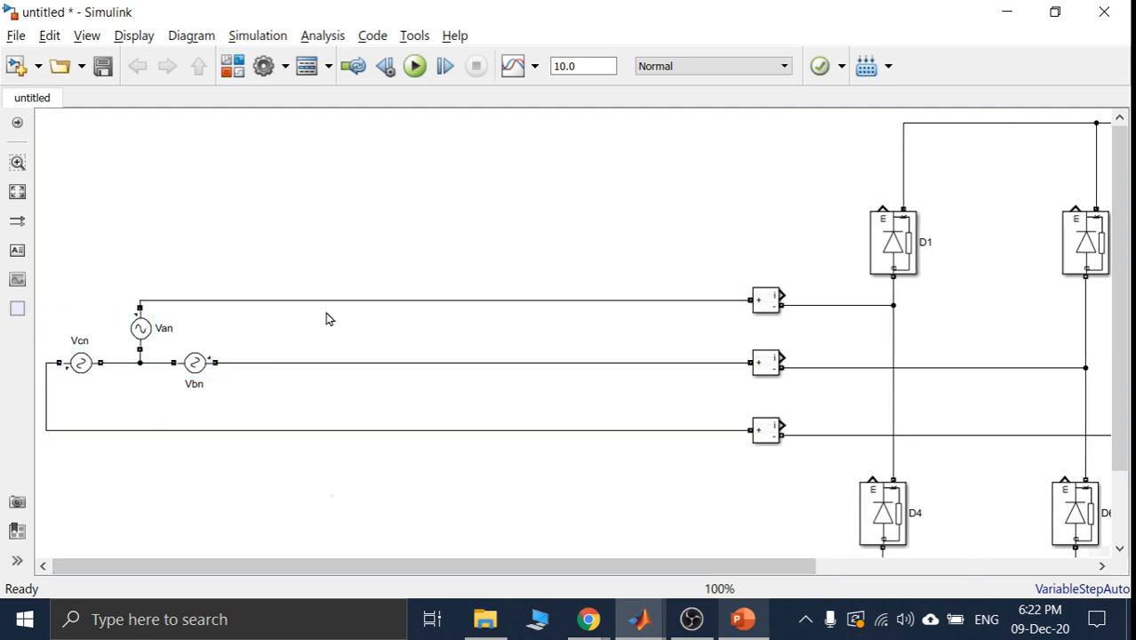
- Place two Voltage Measurement blocks side by side above the Van line, between the sources and the current measurement blocks
left_click(232, 66)
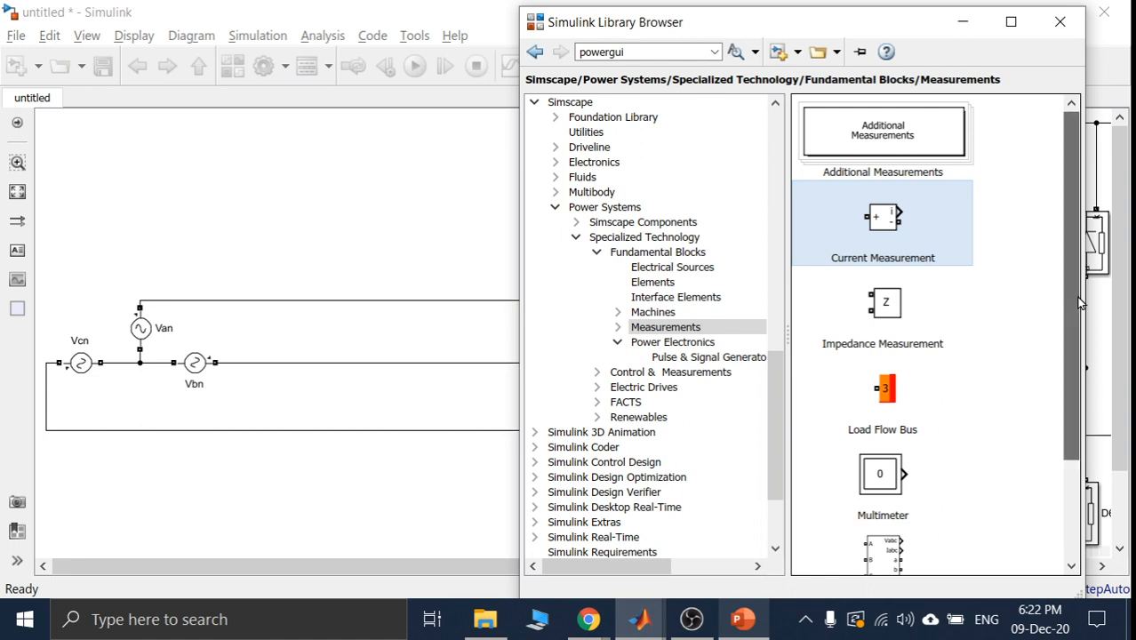
scroll(1075, 303, "down", 3)
left_click_drag(884, 528, 323, 269)
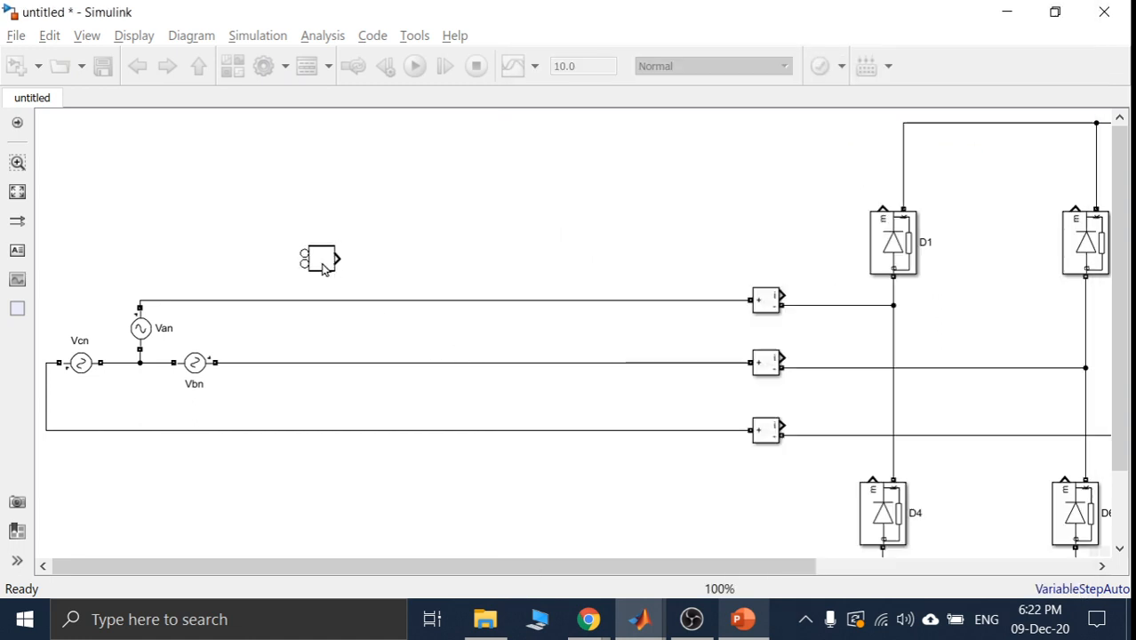
left_click(318, 265)
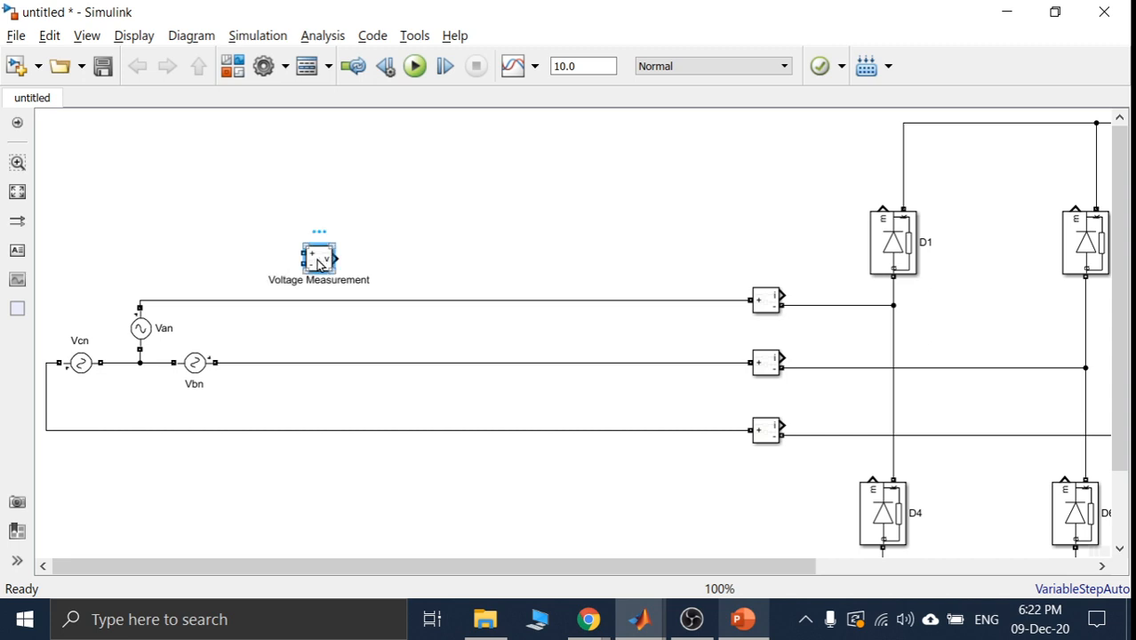
key("ctrl+v")
left_click_drag(327, 268, 417, 276)
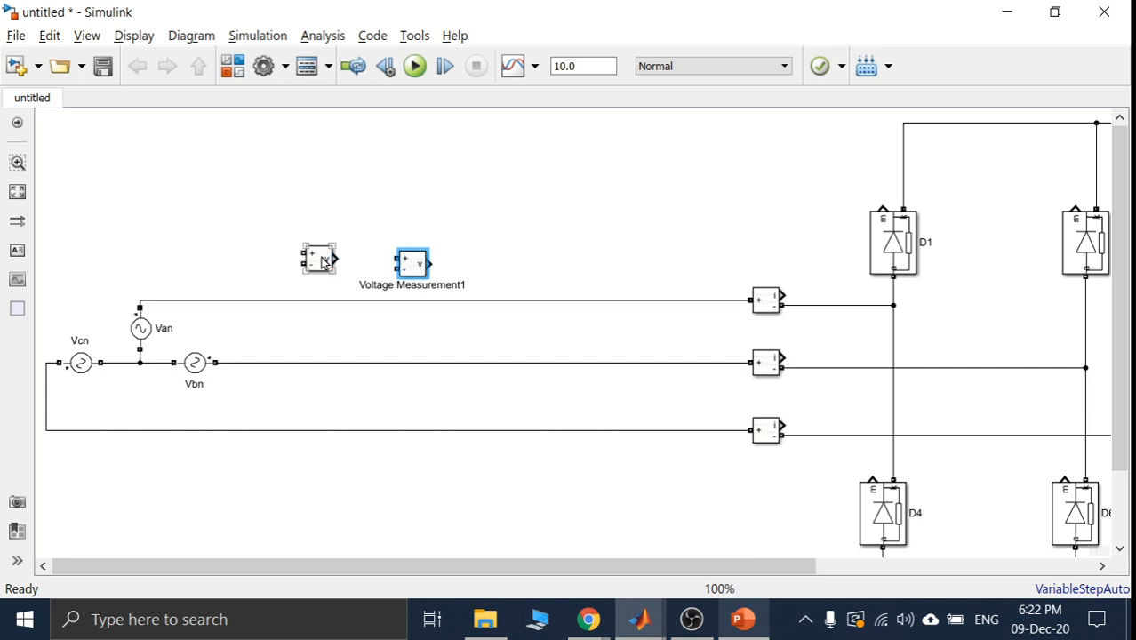
left_click_drag(322, 263, 299, 263)
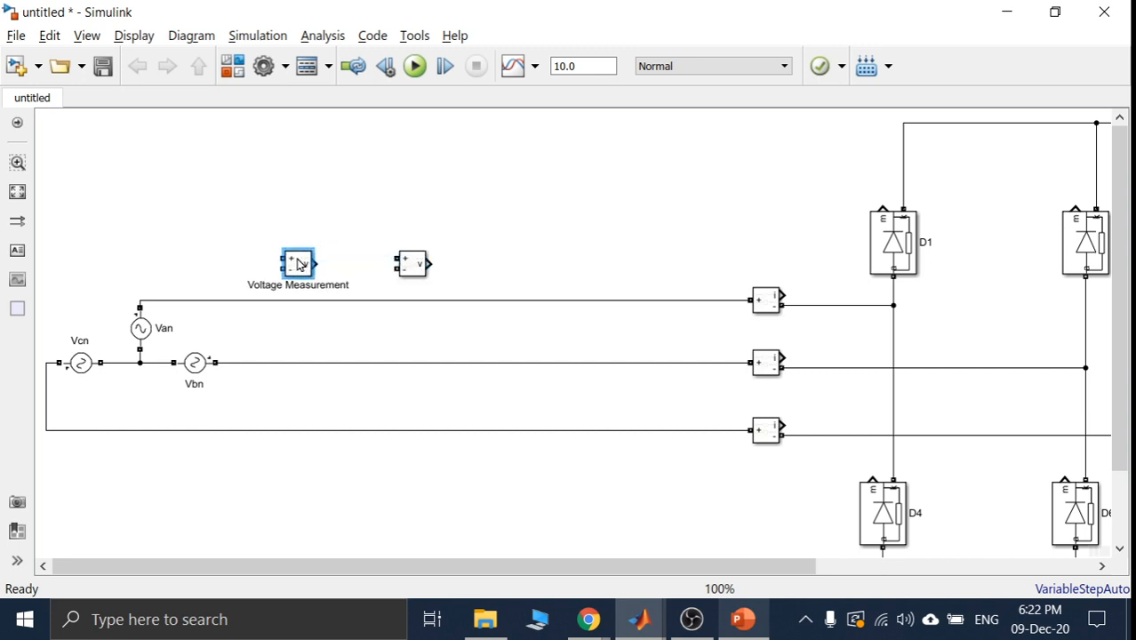
left_click(323, 212)
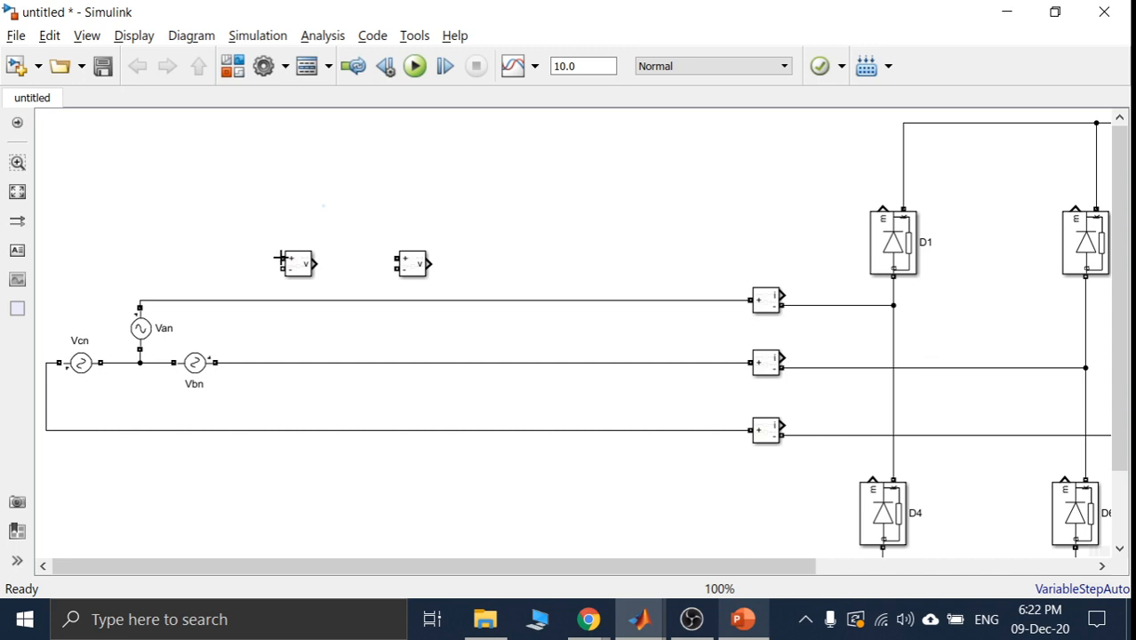
- Wire the first voltage measurement from the Van line (+) to the Vbn line (-), and the second from Vbn (+) to Van (-)
mouse_move(281, 259)
left_mouse_down()
mouse_move(250, 293)
mouse_move(282, 271)
mouse_move(261, 361)
left_mouse_up()
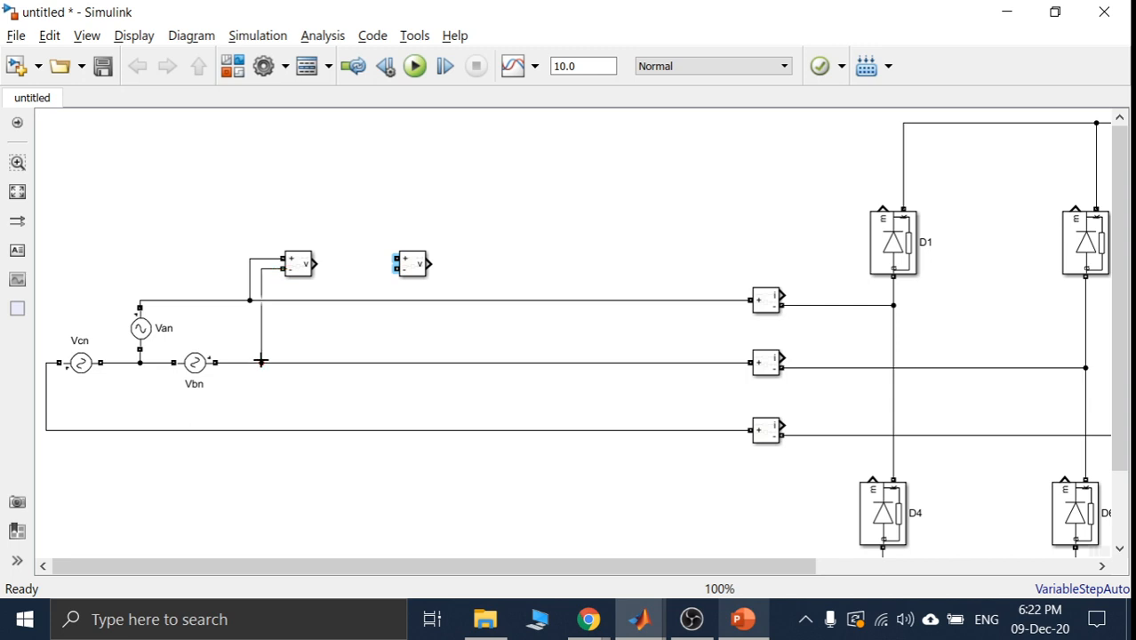
left_click_drag(415, 273, 404, 269)
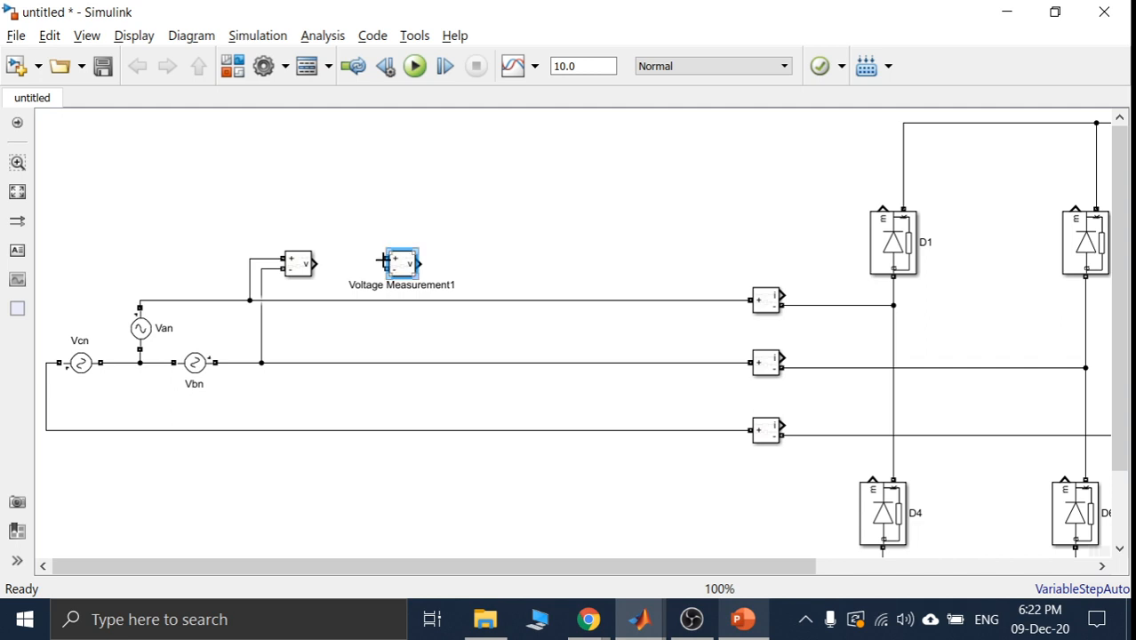
left_click_drag(380, 259, 363, 362)
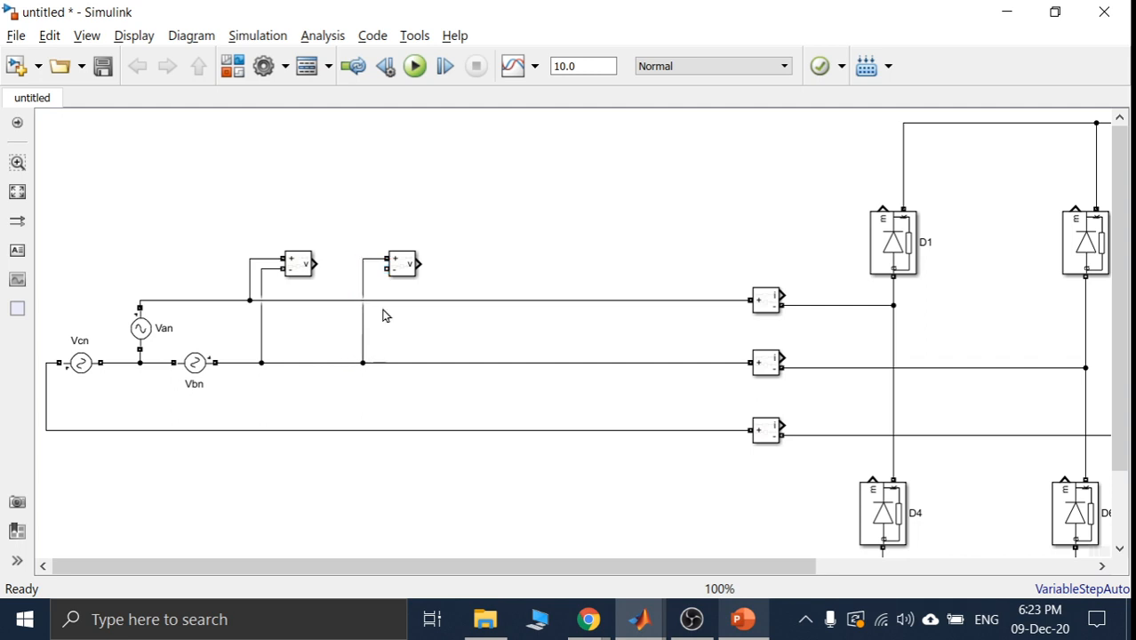
left_click(393, 269)
left_click_drag(387, 267, 374, 298)
- Add a Goto block from the Signal Routing library above the first voltage measurement and connect the measurement's output to it
left_click(223, 70)
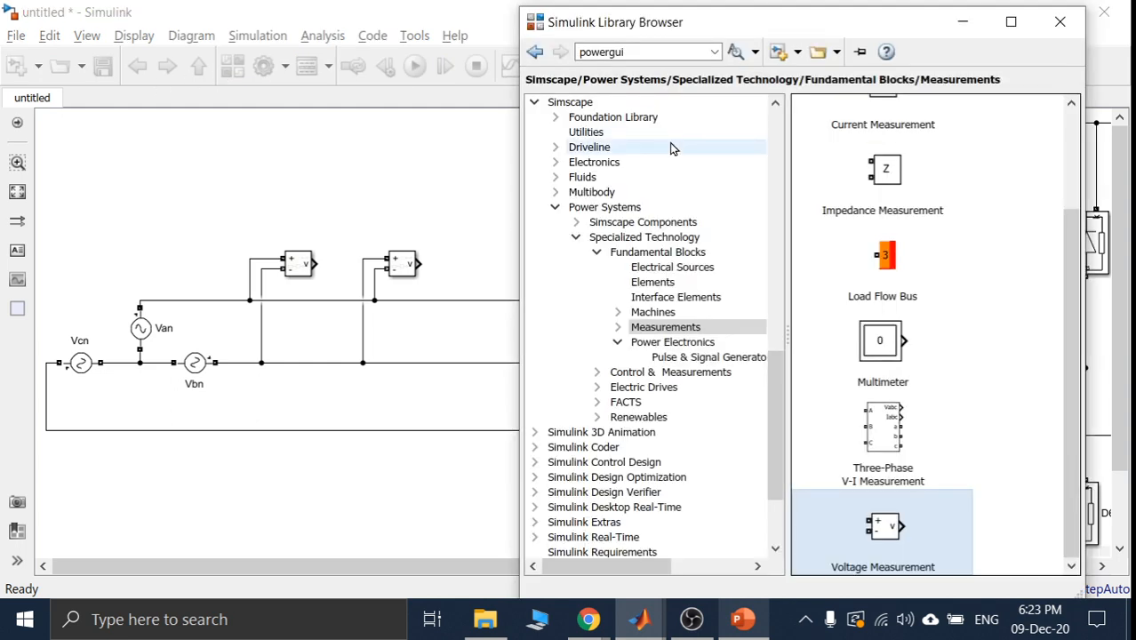
left_click_drag(1072, 283, 1055, 189)
left_click_drag(775, 355, 764, 89)
left_click(587, 105)
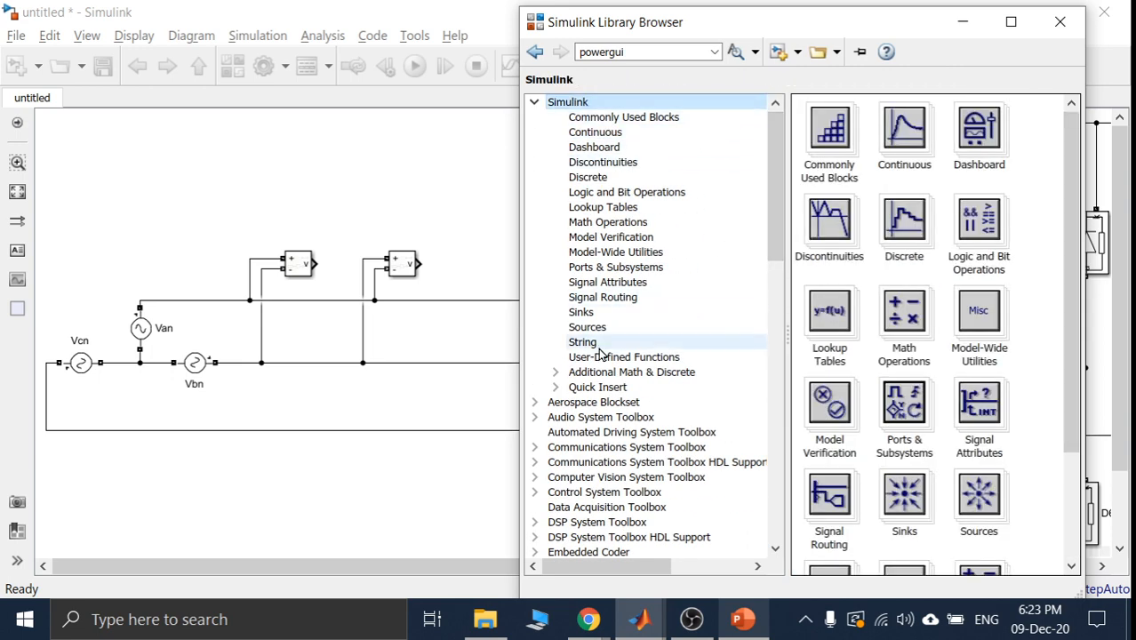
left_click(618, 302)
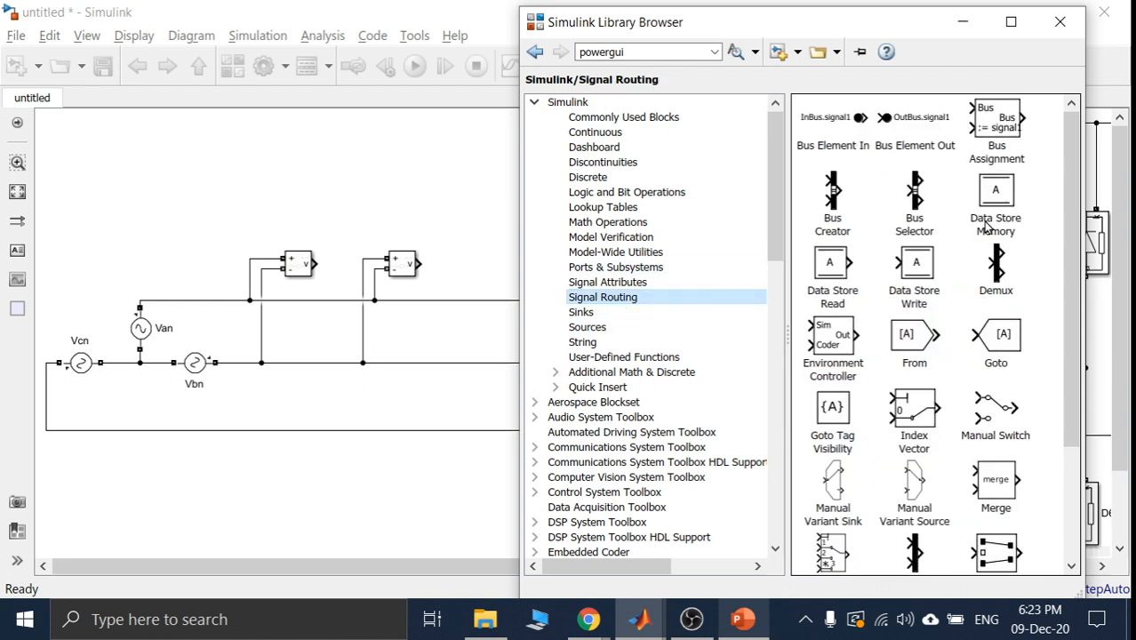
left_click(909, 343)
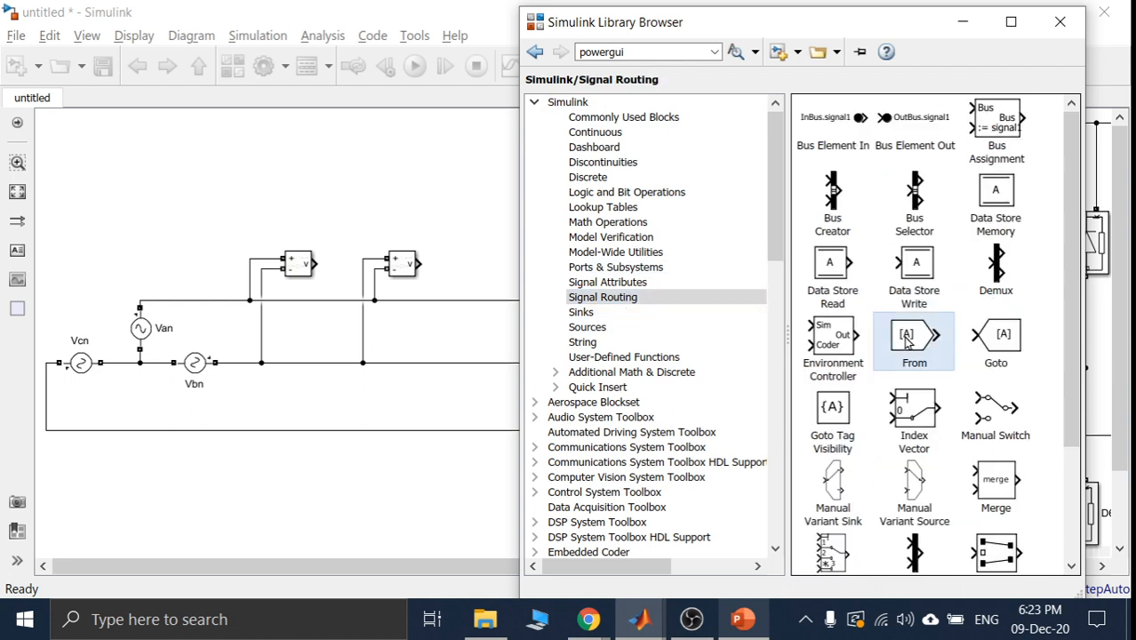
left_click_drag(999, 342, 300, 207)
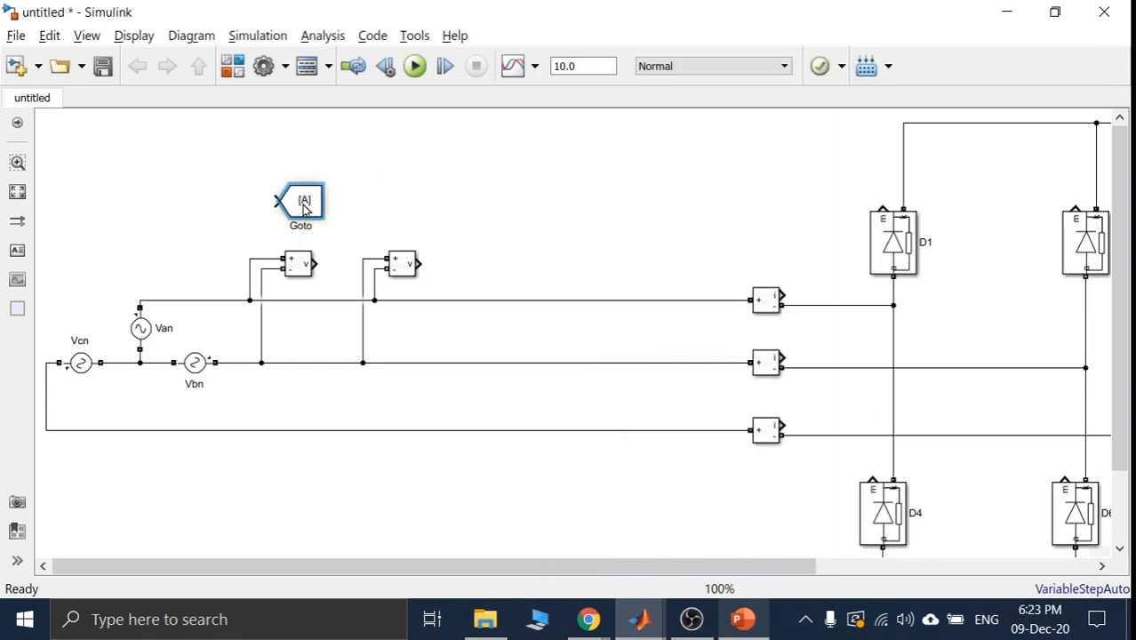
mouse_move(315, 264)
left_mouse_down()
mouse_move(256, 214)
mouse_move(274, 201)
left_mouse_up()
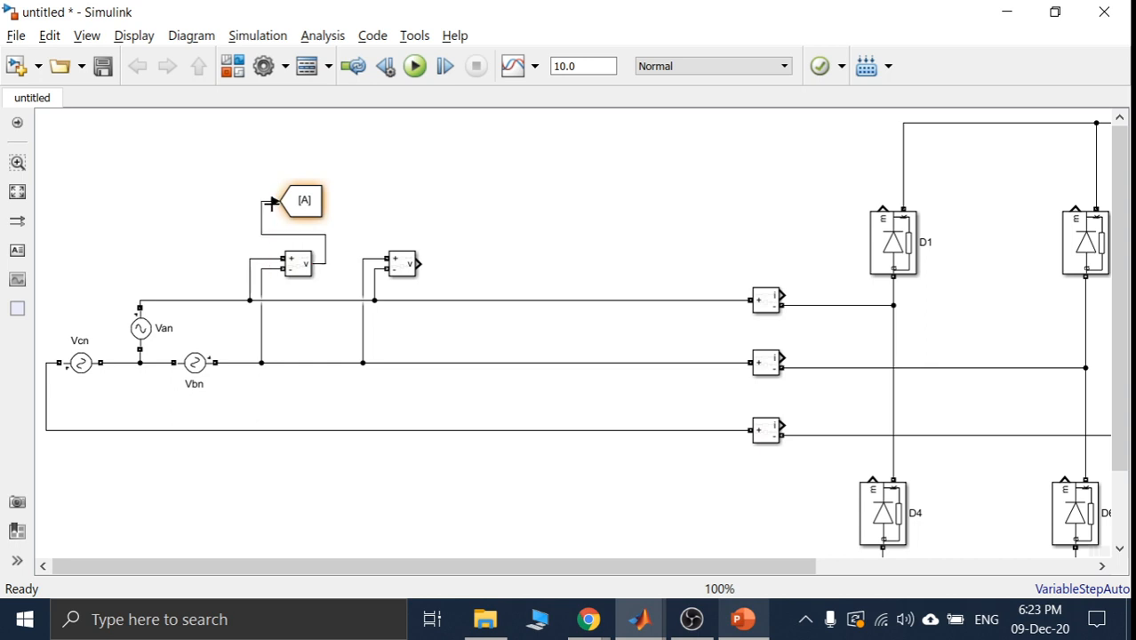
- Duplicate the Goto block above the second voltage measurement and connect that measurement's output to the copy
left_click(311, 208)
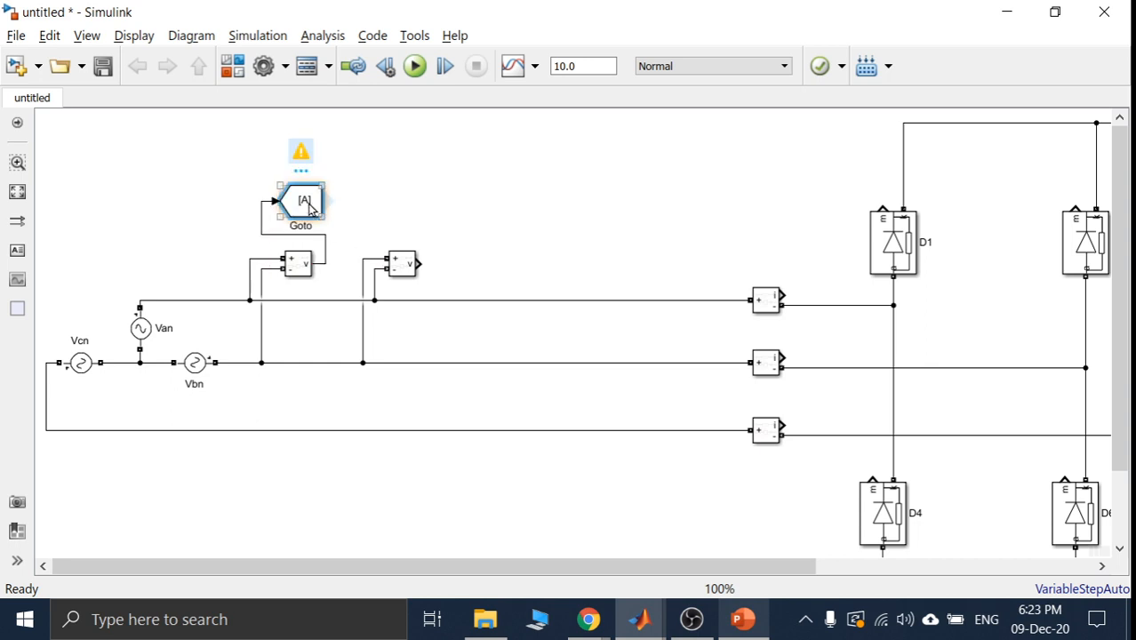
key("ctrl+c")
key("ctrl+v")
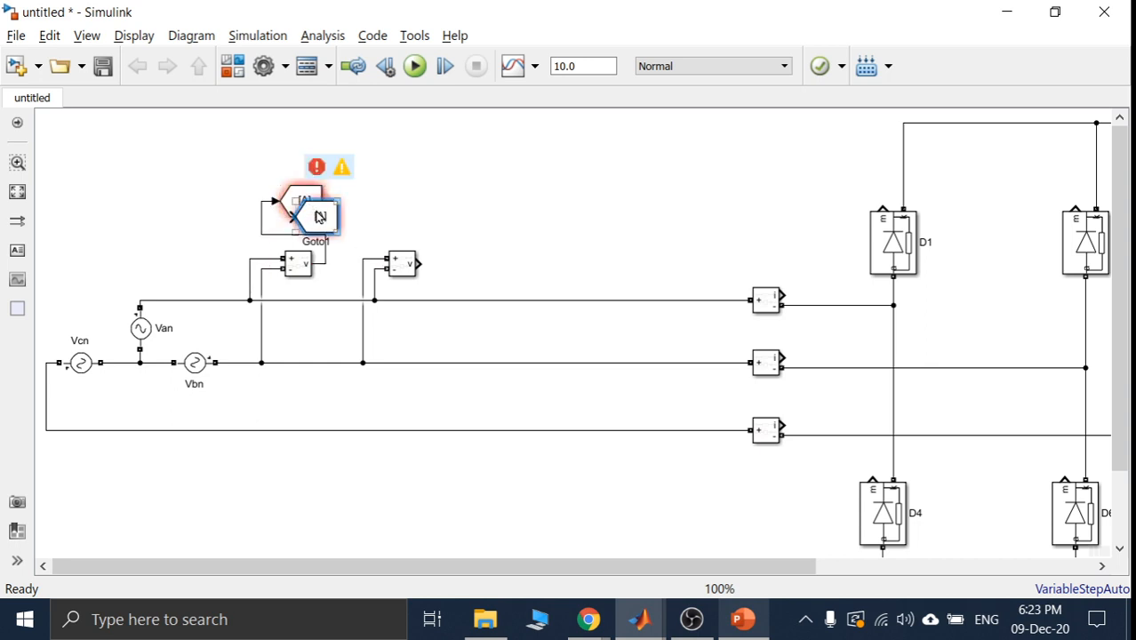
left_click_drag(320, 213, 403, 198)
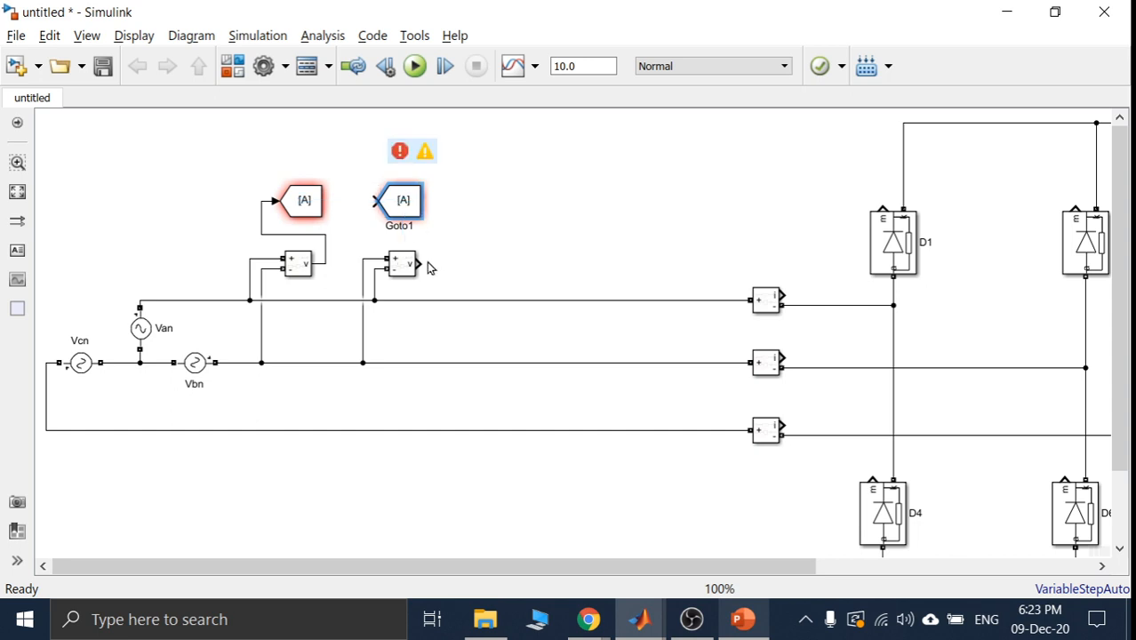
mouse_move(419, 262)
left_mouse_down()
mouse_move(355, 208)
mouse_move(373, 200)
left_mouse_up()
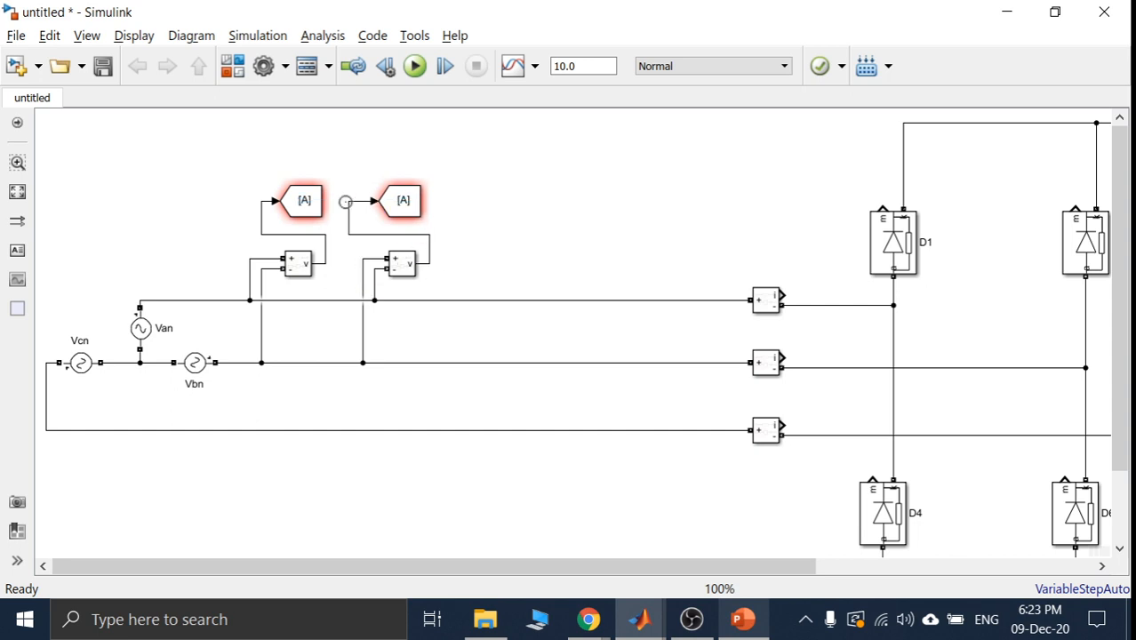
- Set the tag of the Goto block on the first voltage measurement to Van
left_click(291, 204)
double_click(291, 204)
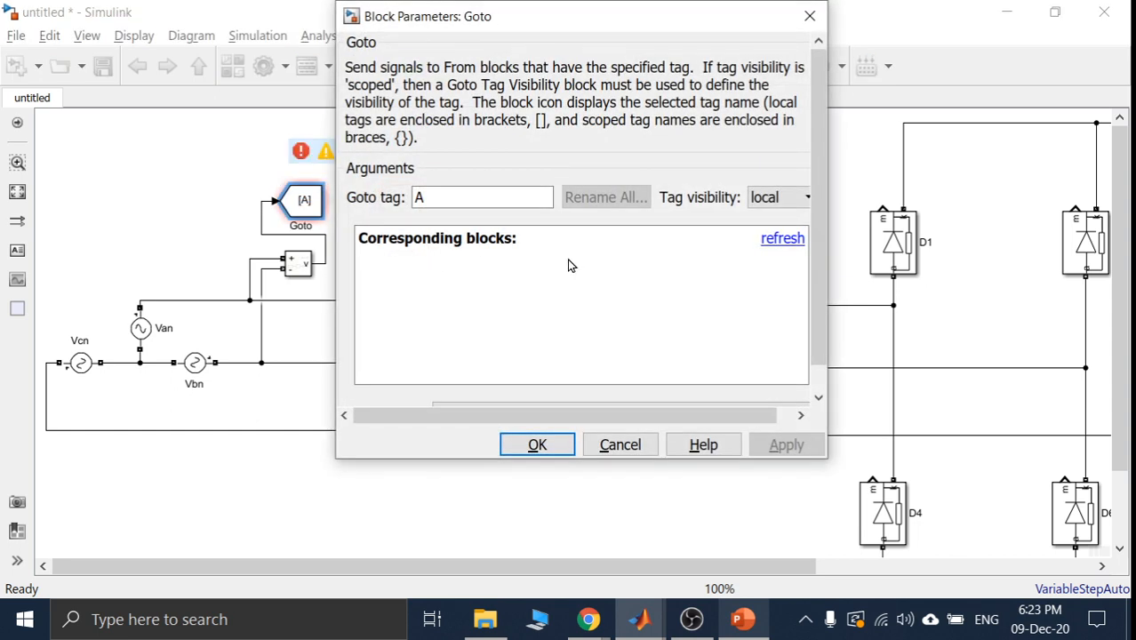
double_click(502, 202)
type("vAN")
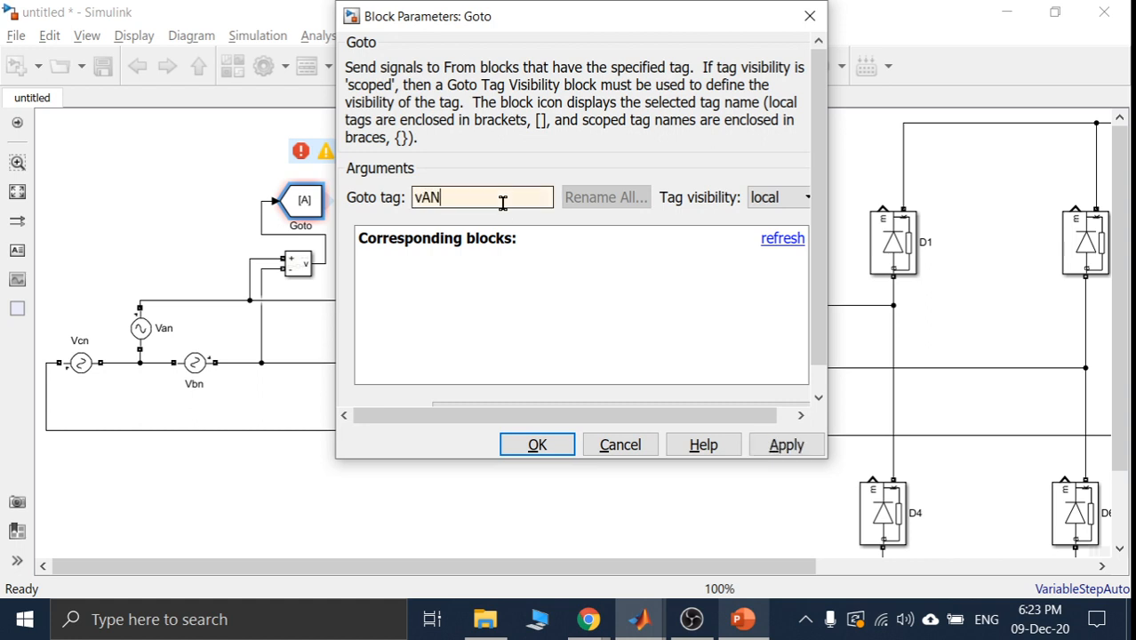
key("BackSpace")
key("BackSpace")
type("an")
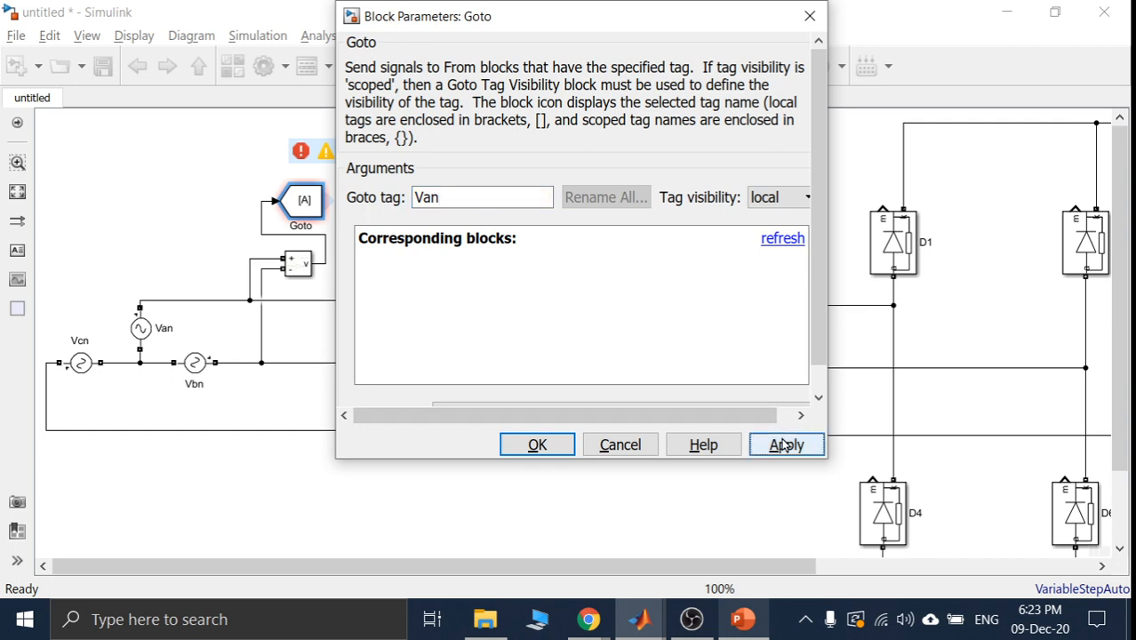
left_click(784, 444)
left_click(536, 444)
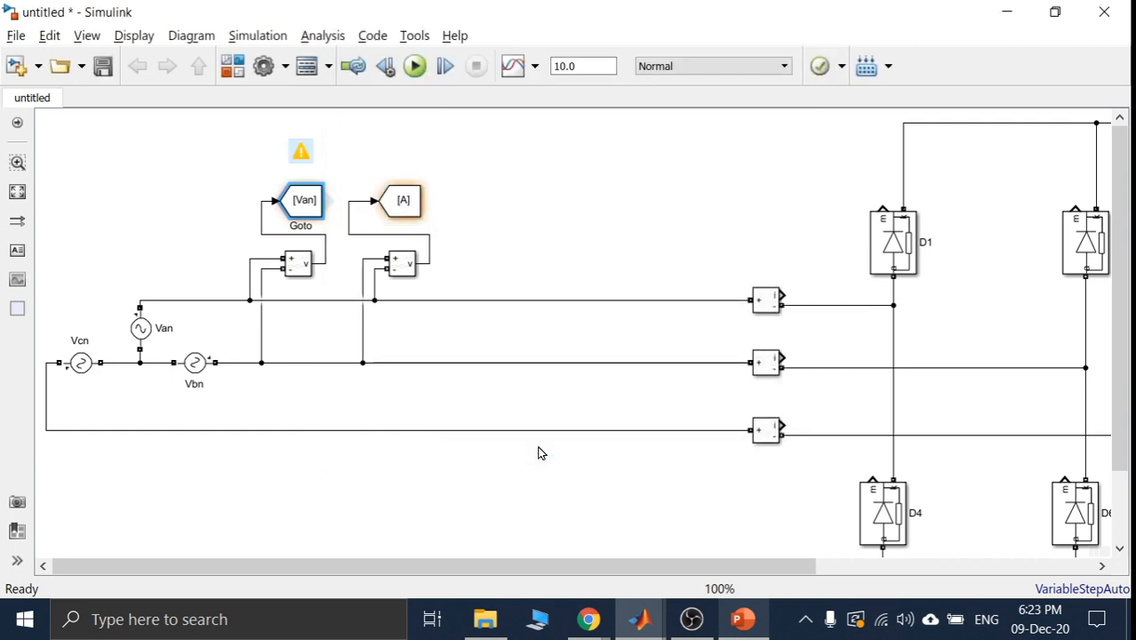
left_click(551, 214)
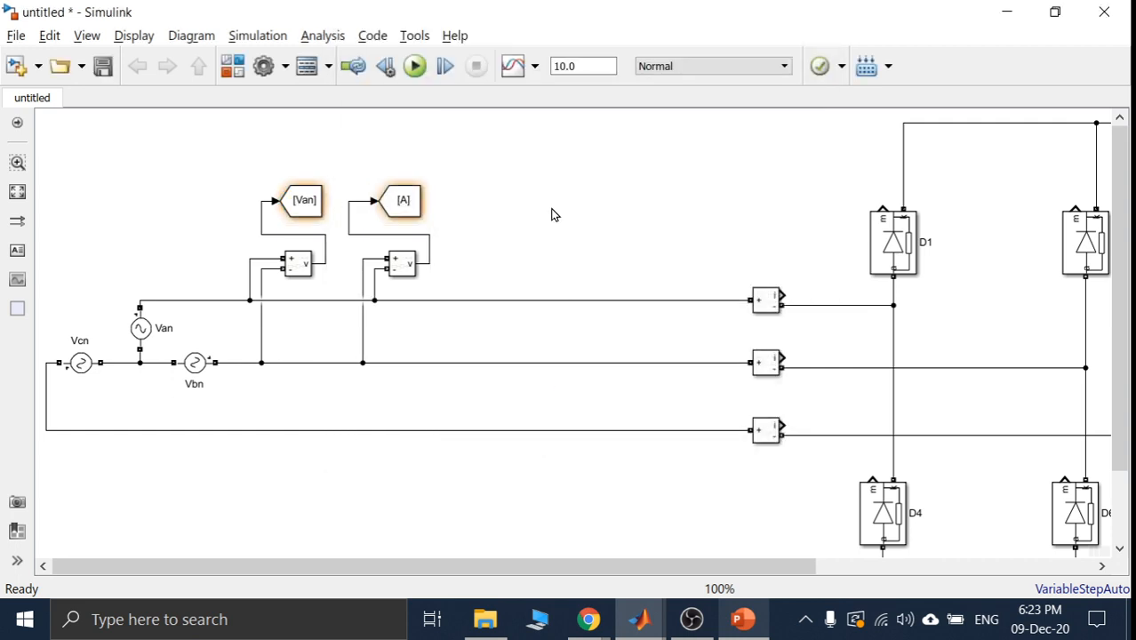
double_click(412, 203)
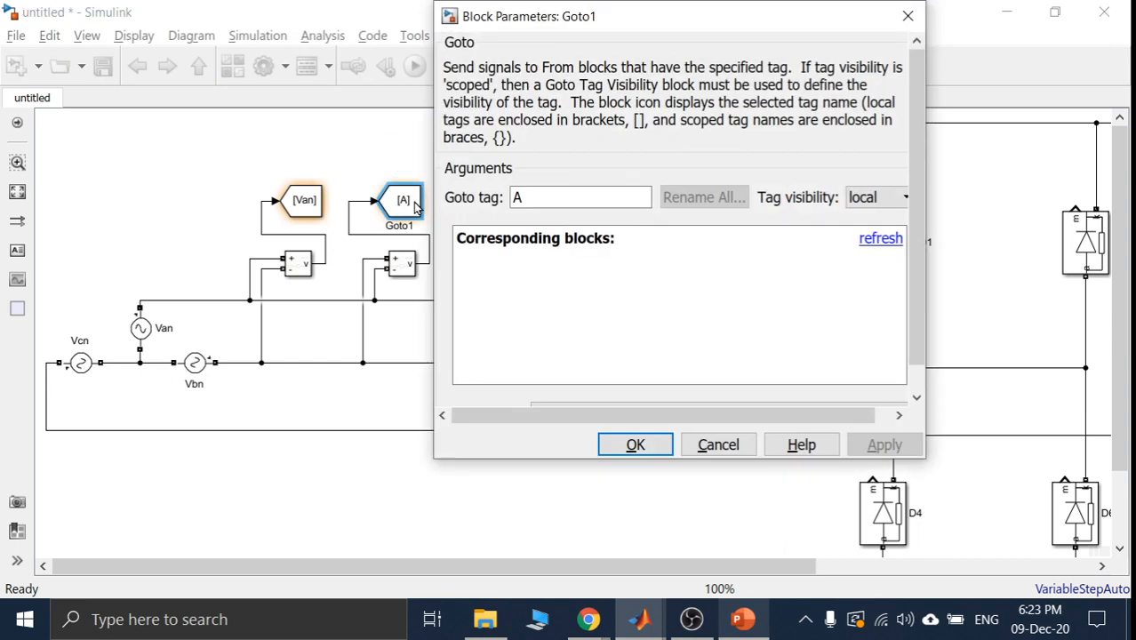
double_click(527, 204)
type("V")
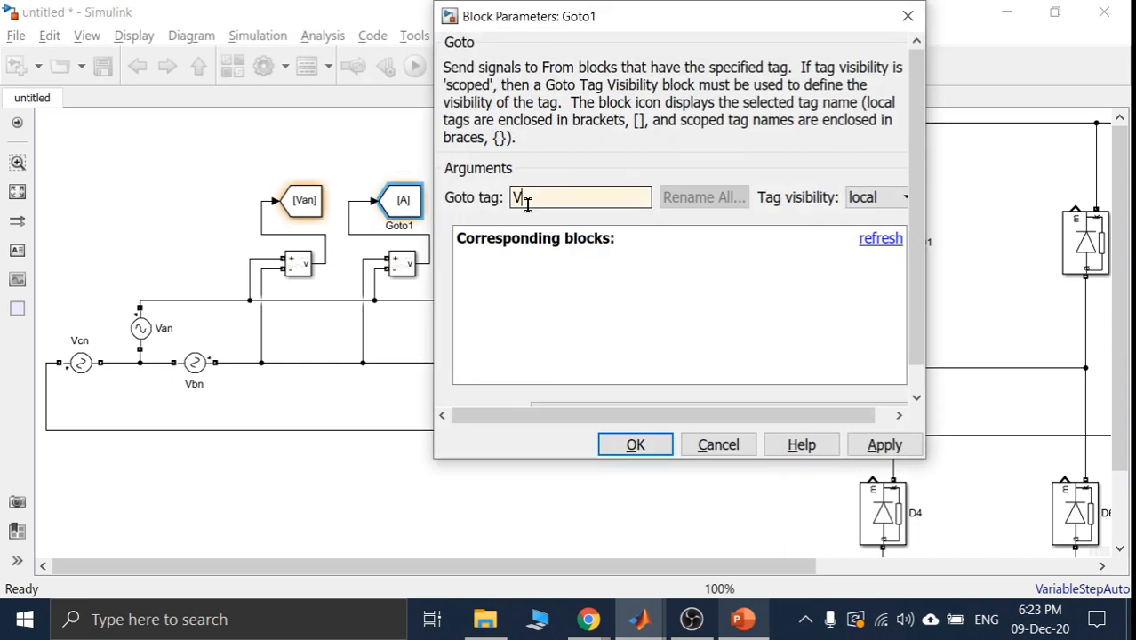
left_click(752, 447)
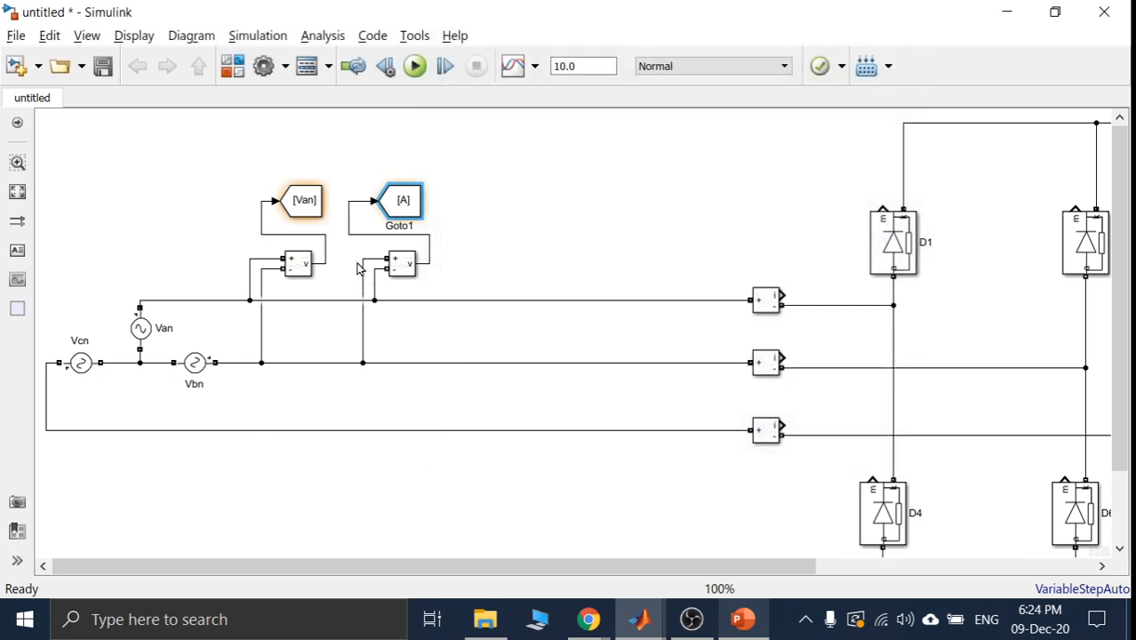
- Set the tag of the first voltage measurement's Goto block to Vab
double_click(304, 202)
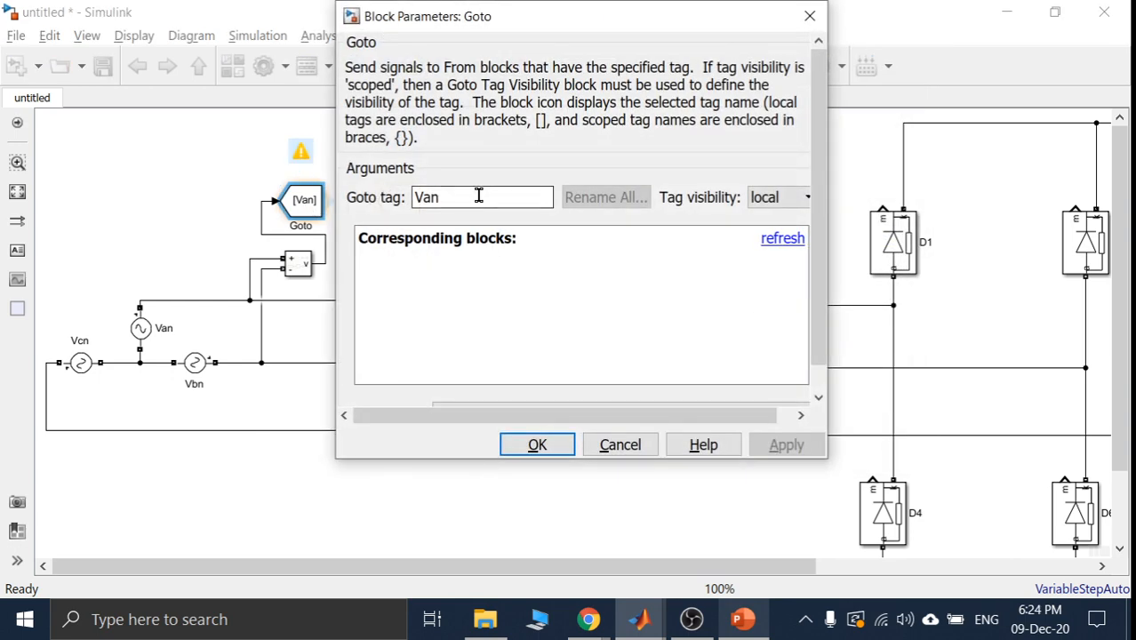
double_click(479, 195)
left_click(478, 195)
key("BackSpace")
type("b")
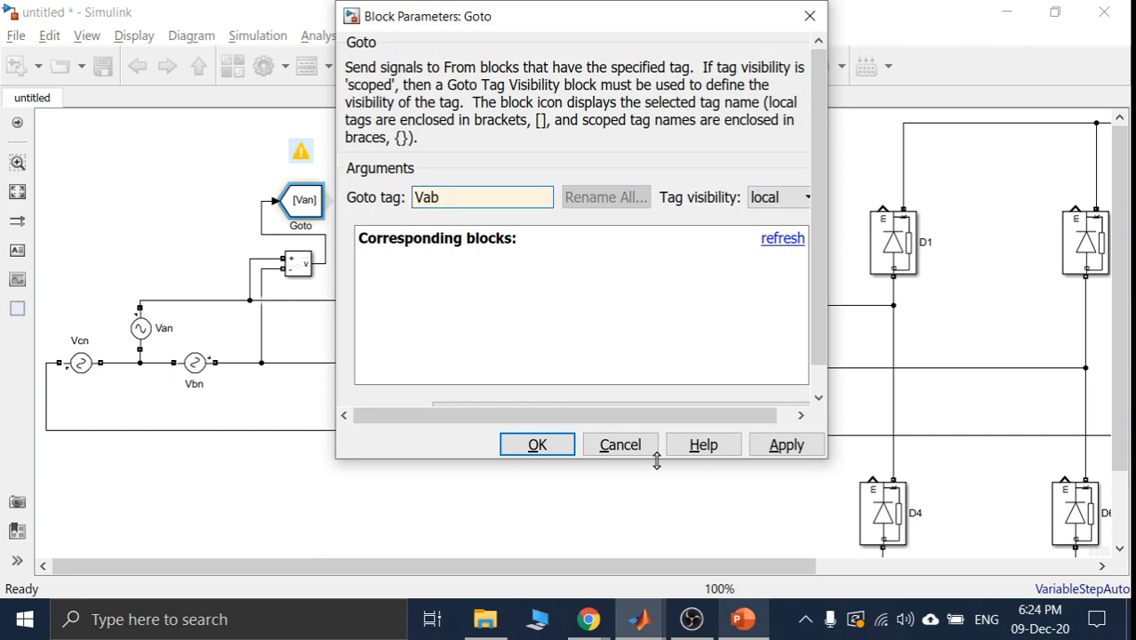
left_click(784, 447)
left_click(558, 454)
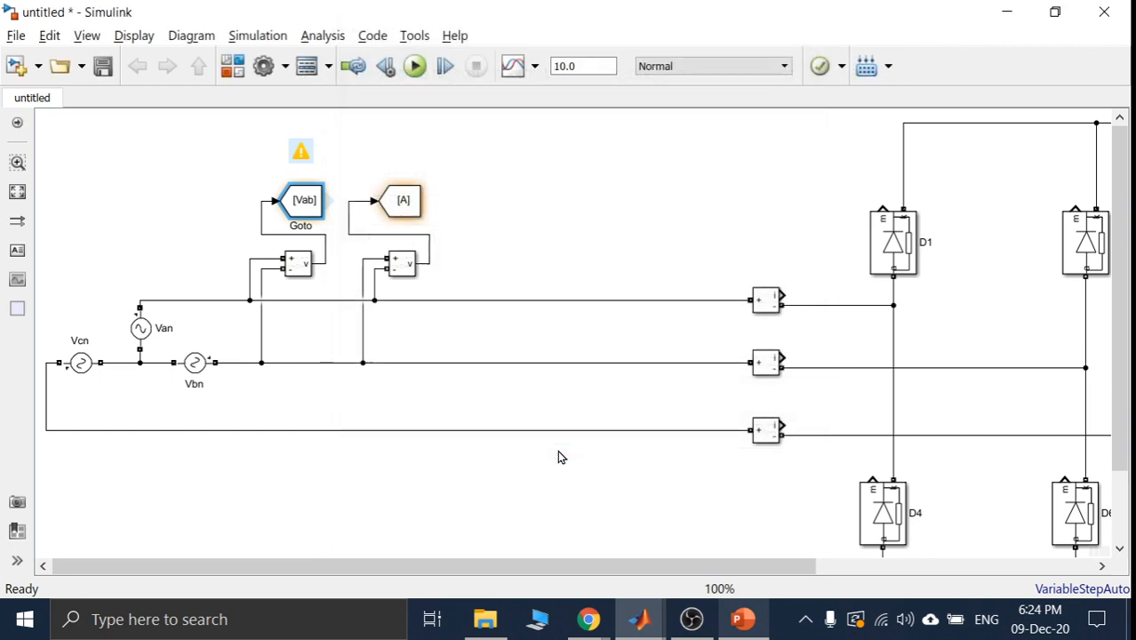
- Set the tag of the second voltage measurement's Goto block to Vba
double_click(402, 205)
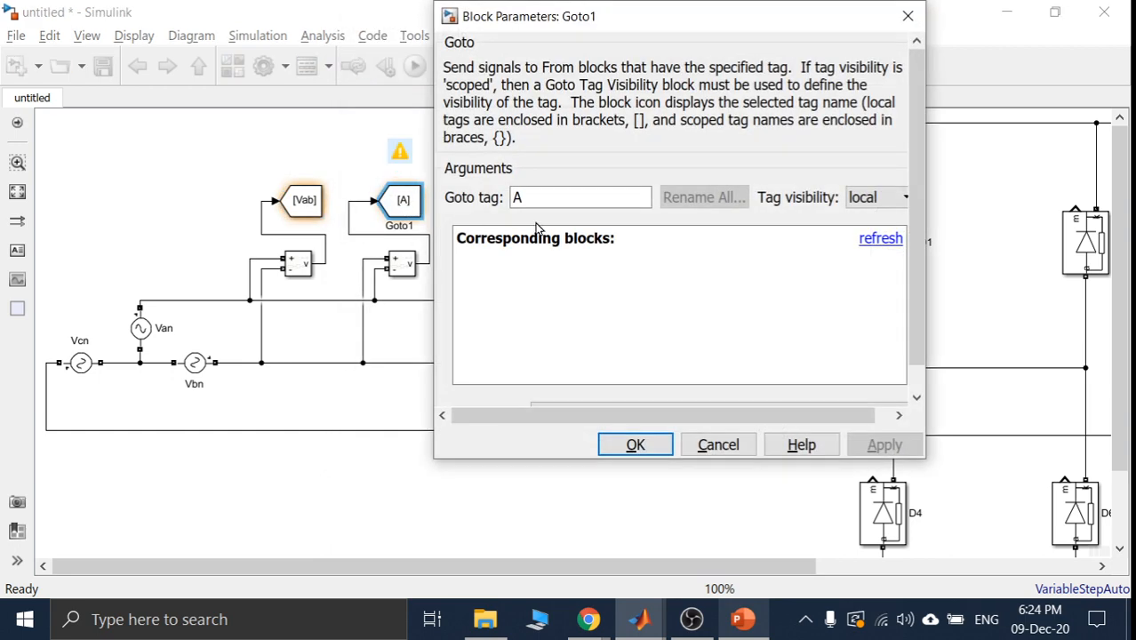
left_click(557, 202)
double_click(556, 202)
type("Va")
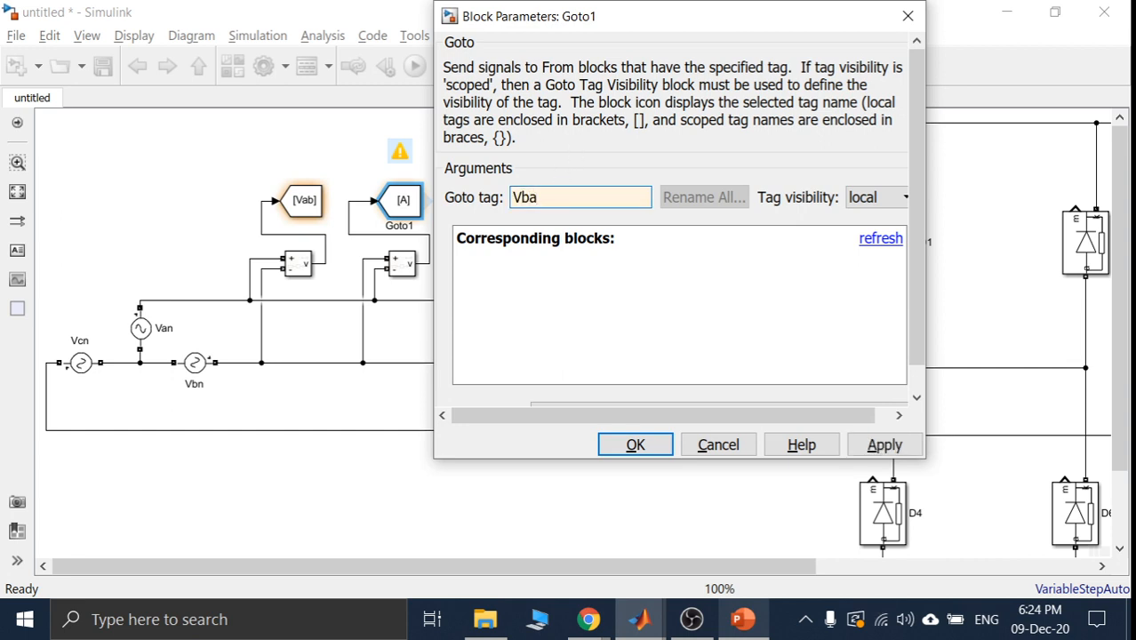
key("alt+Tab")
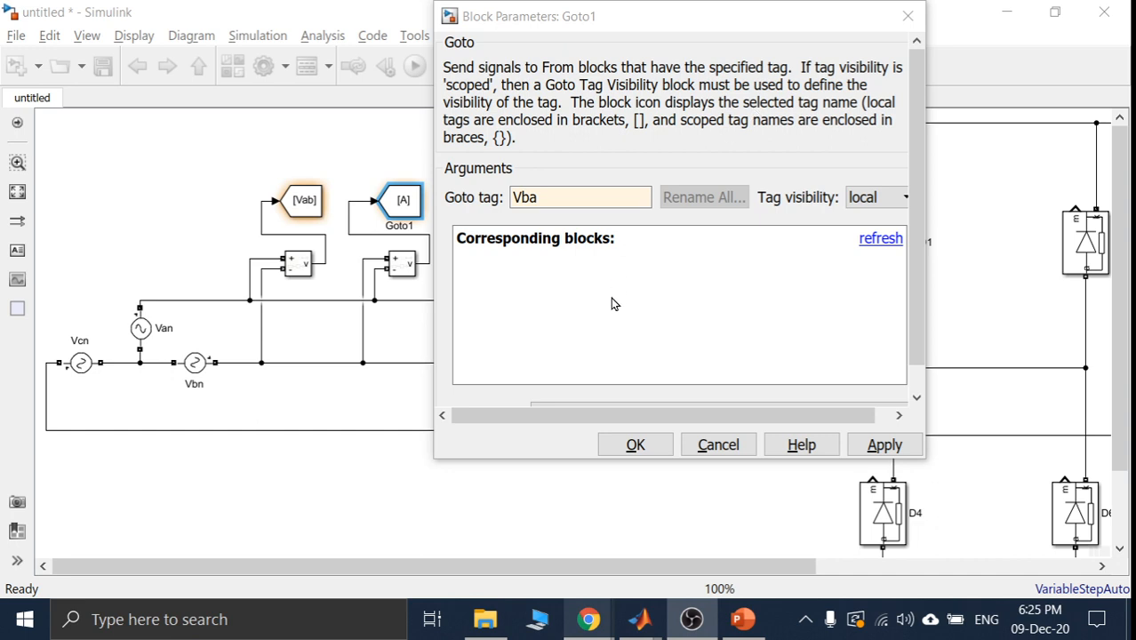
double_click(560, 200)
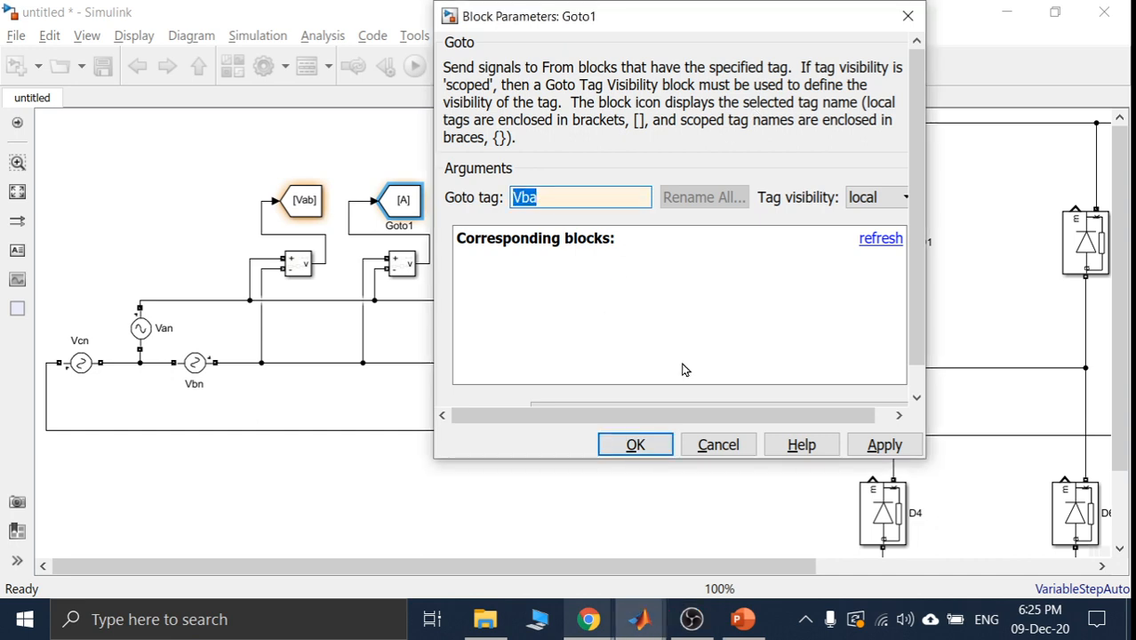
left_click(882, 444)
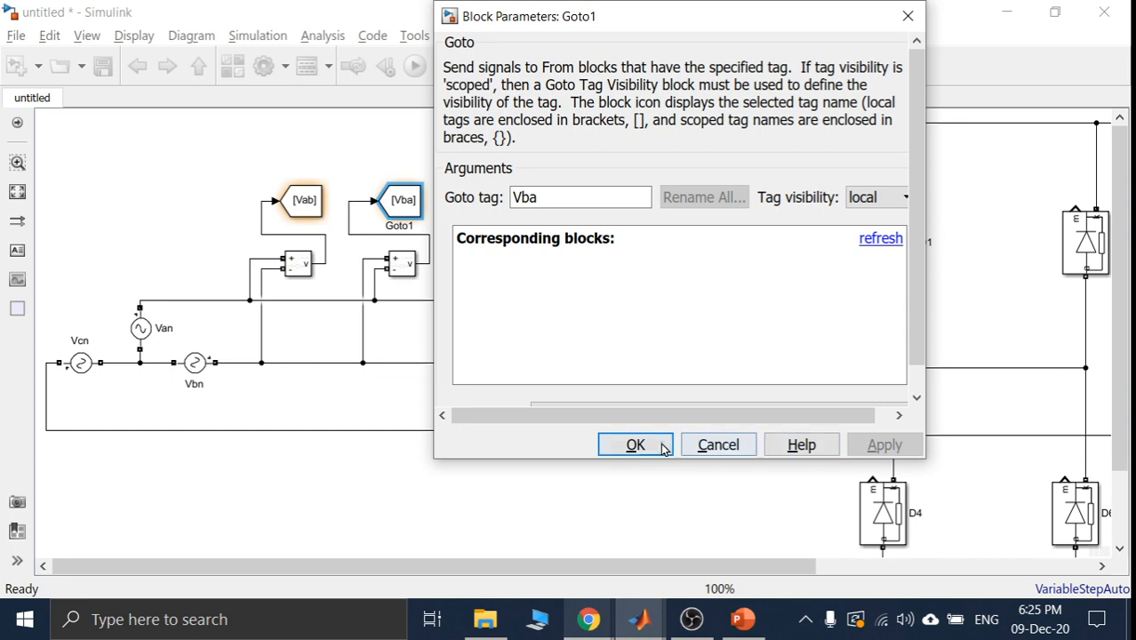
left_click(635, 444)
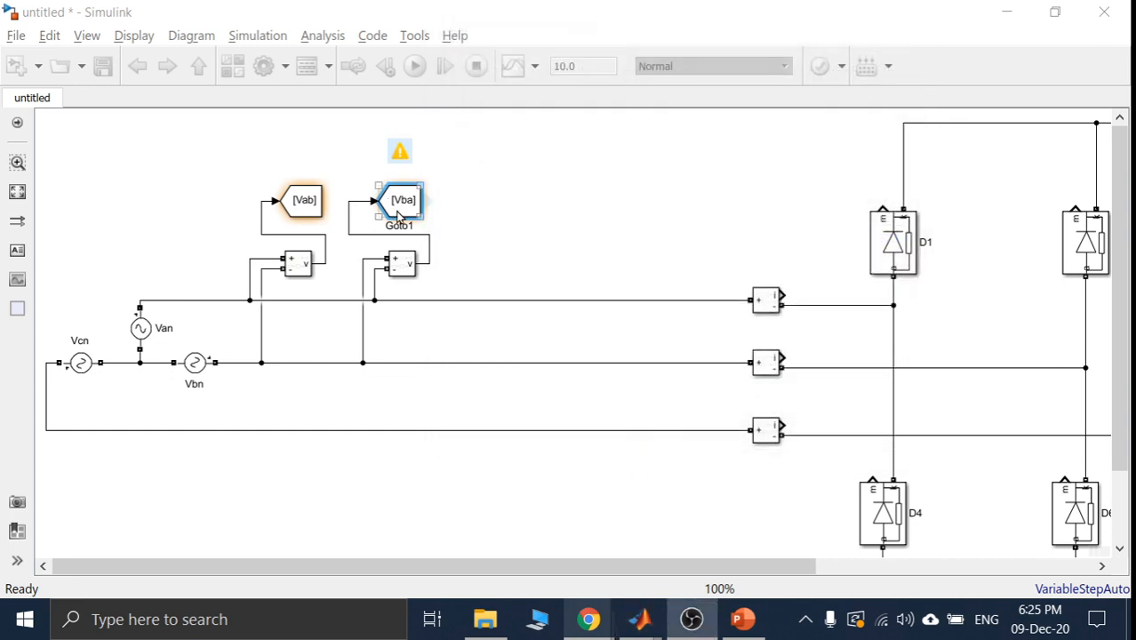
left_click(527, 218)
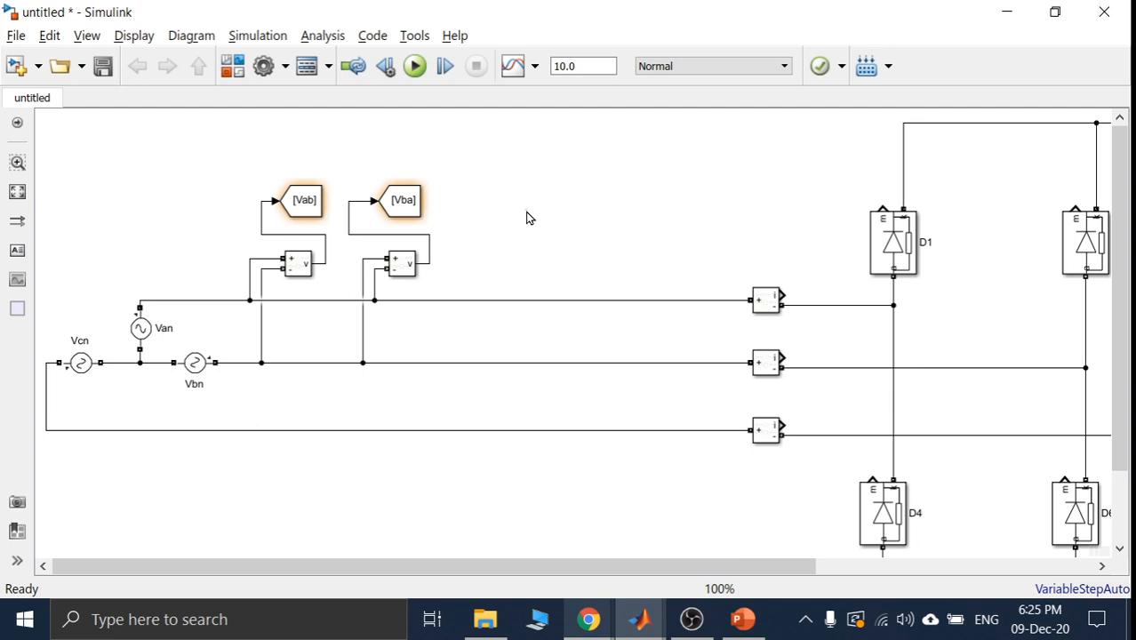
- Duplicate the two voltage measurements with their Goto blocks into the empty area below the phase c line
left_click(302, 270)
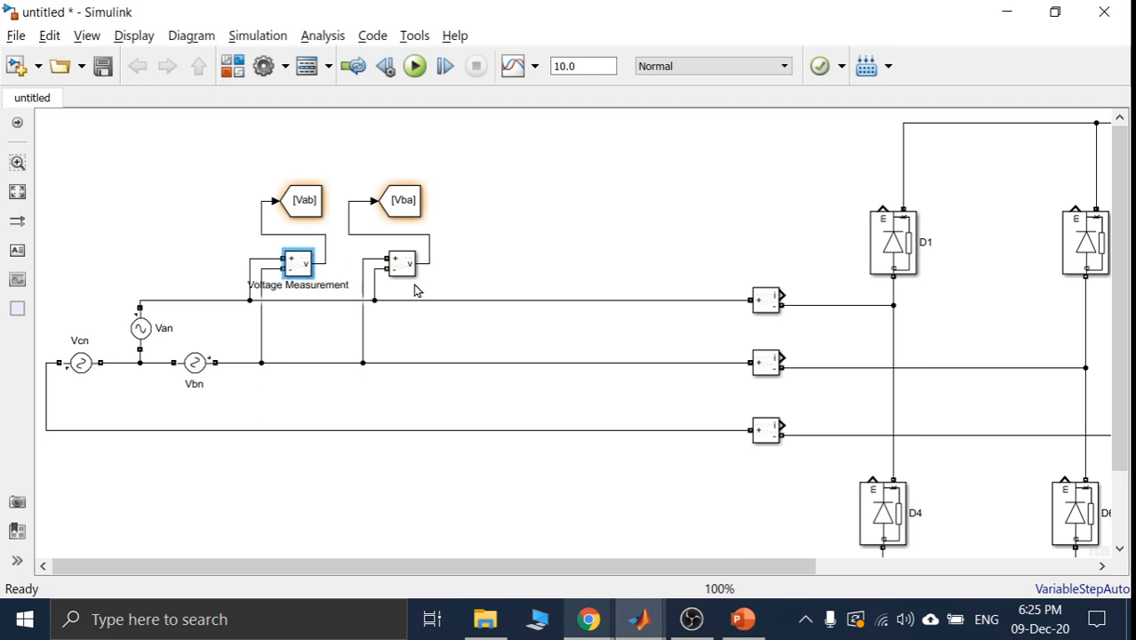
left_click_drag(430, 286, 275, 482)
scroll(1118, 277, "down", 2)
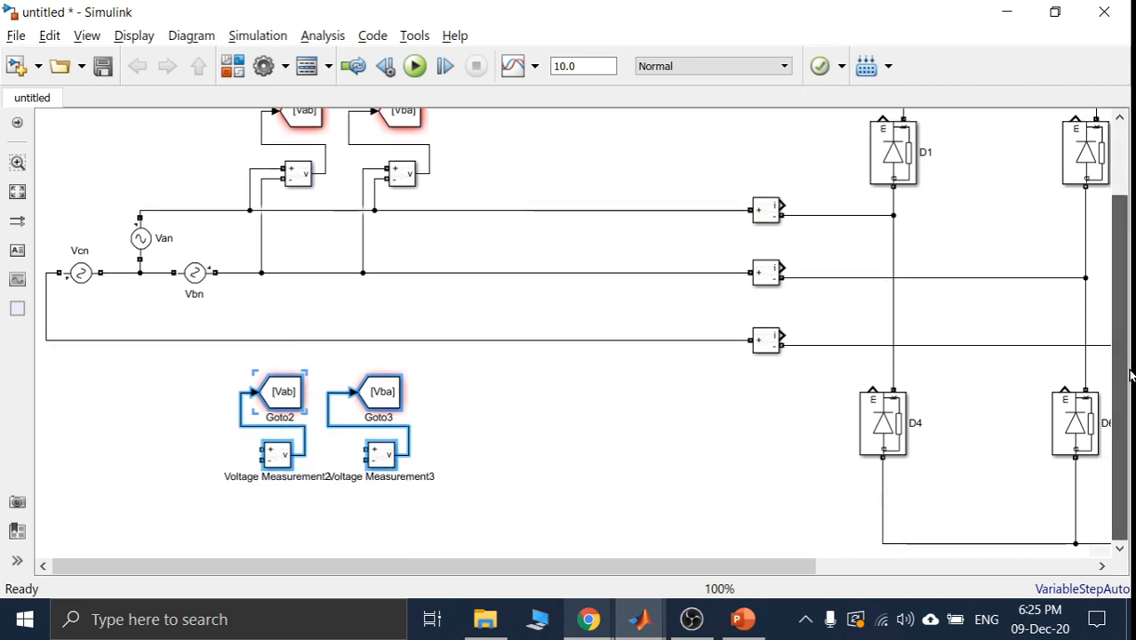
left_click(544, 407)
- Delete the signal lines between the copied measurements and Goto blocks, and rearrange them with each measurement above its Goto block
left_click(271, 425)
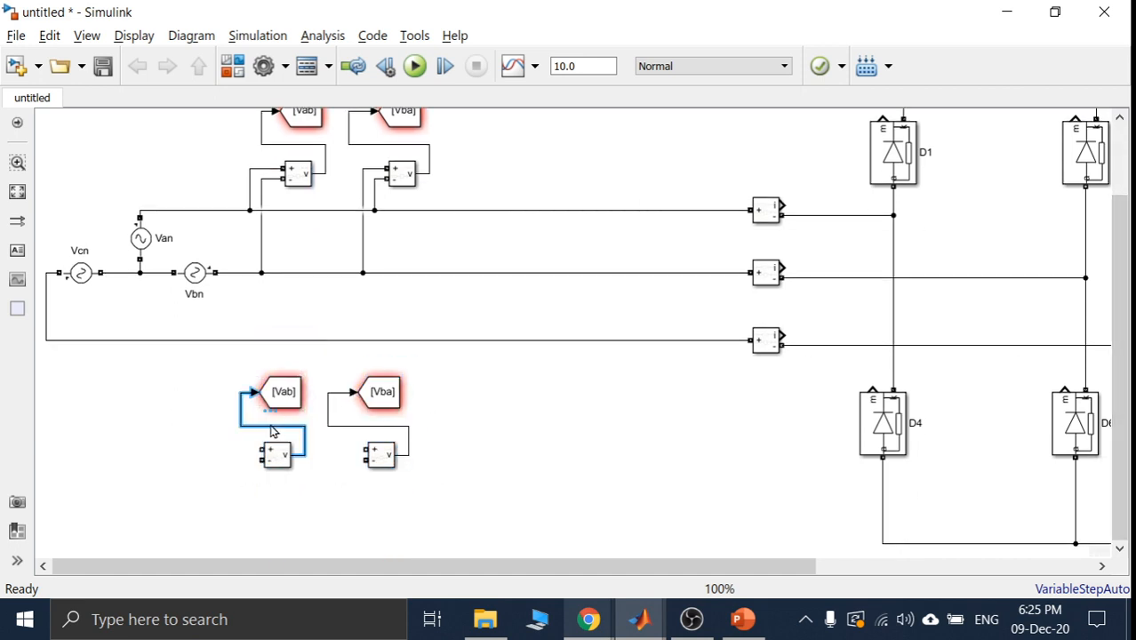
key("Delete")
left_click(345, 427)
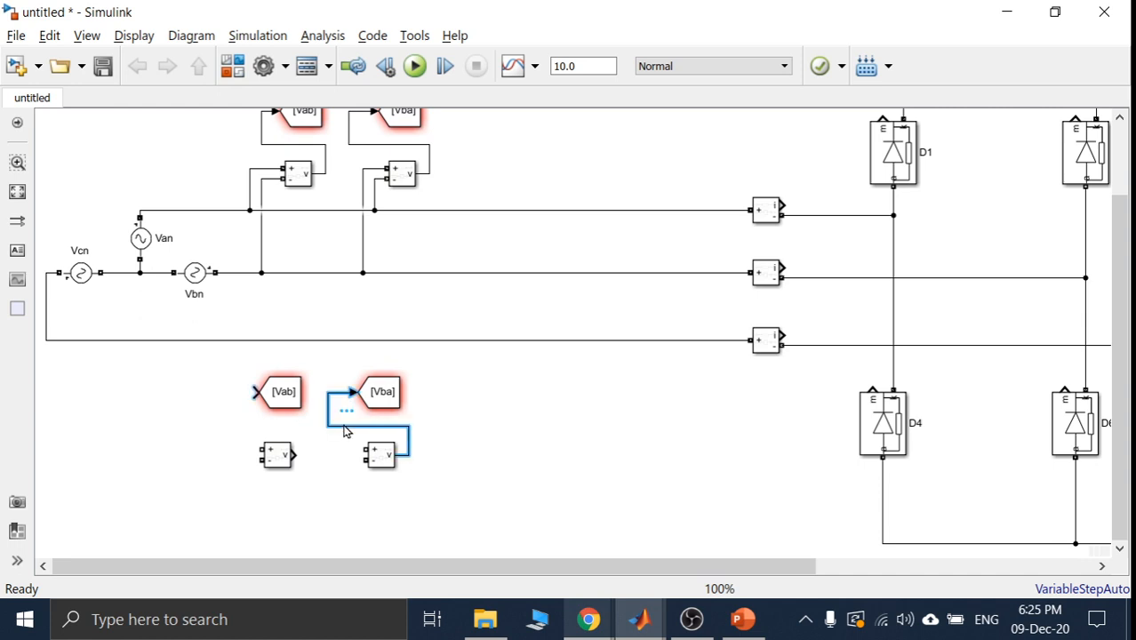
key("Delete")
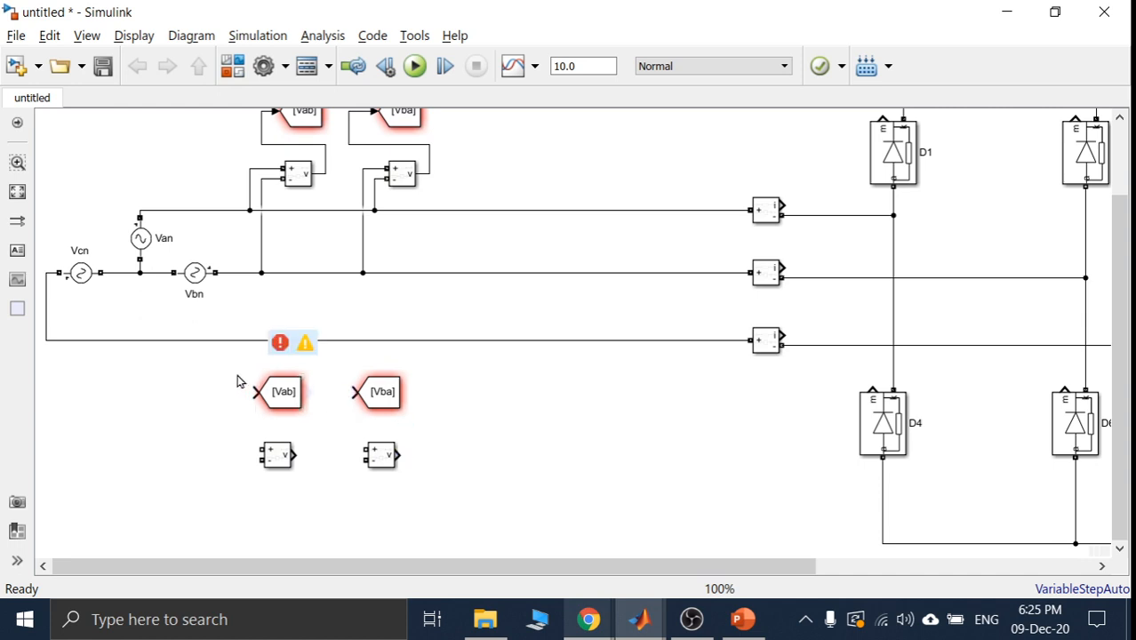
left_click_drag(237, 371, 290, 388)
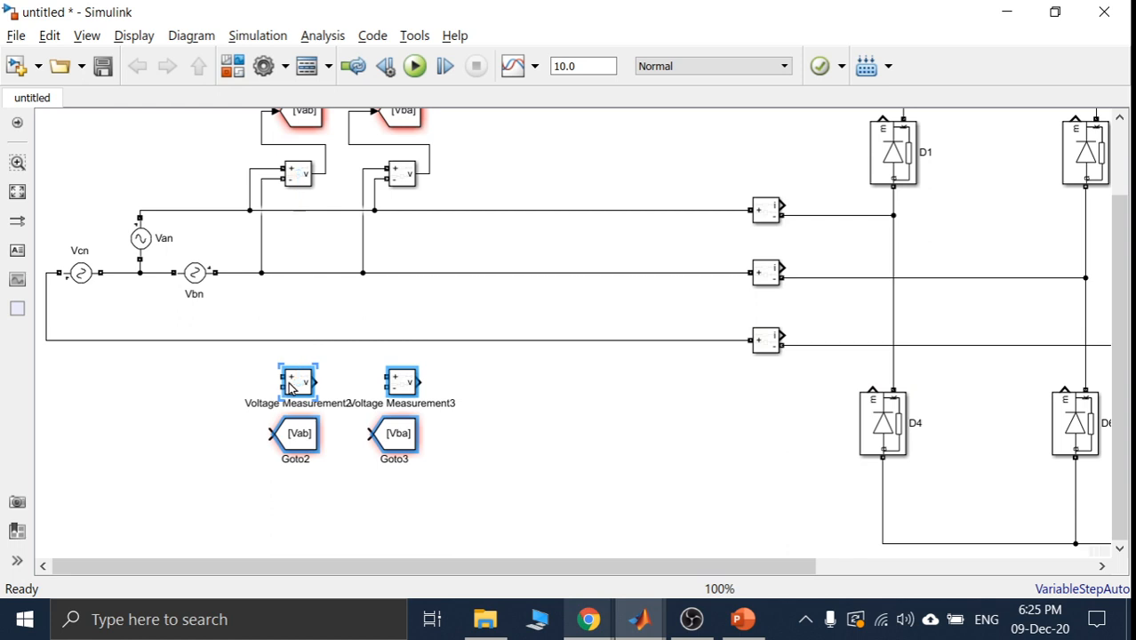
left_click(247, 373)
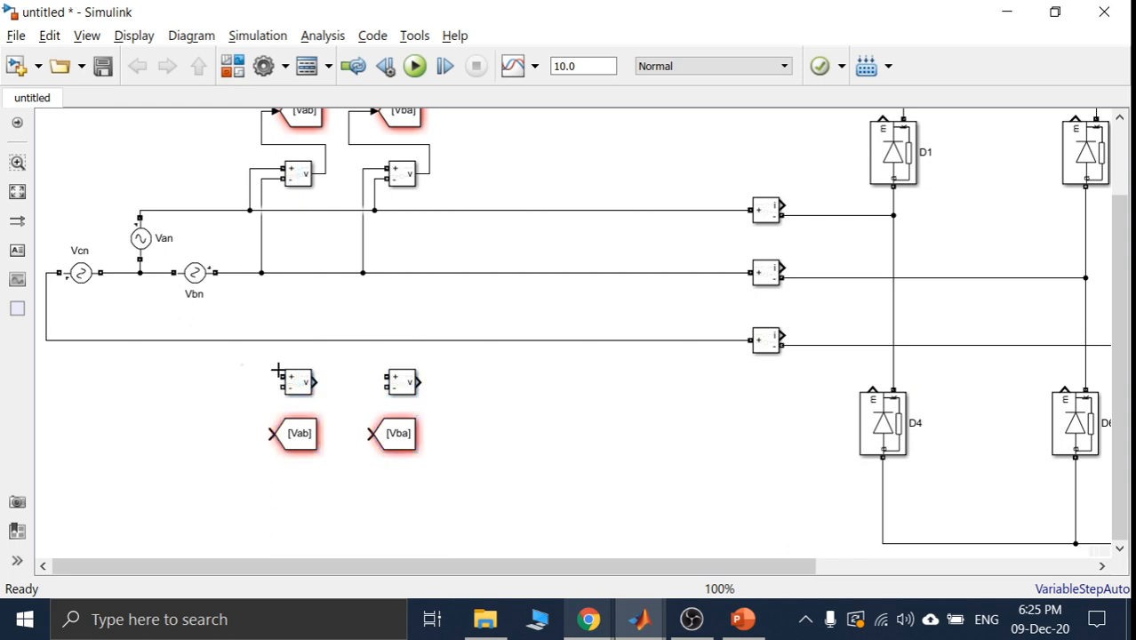
- Wire the first copied voltage measurement with plus on the phase b line, minus on the phase c line and its output to the Goto block below
left_click_drag(281, 377, 260, 273)
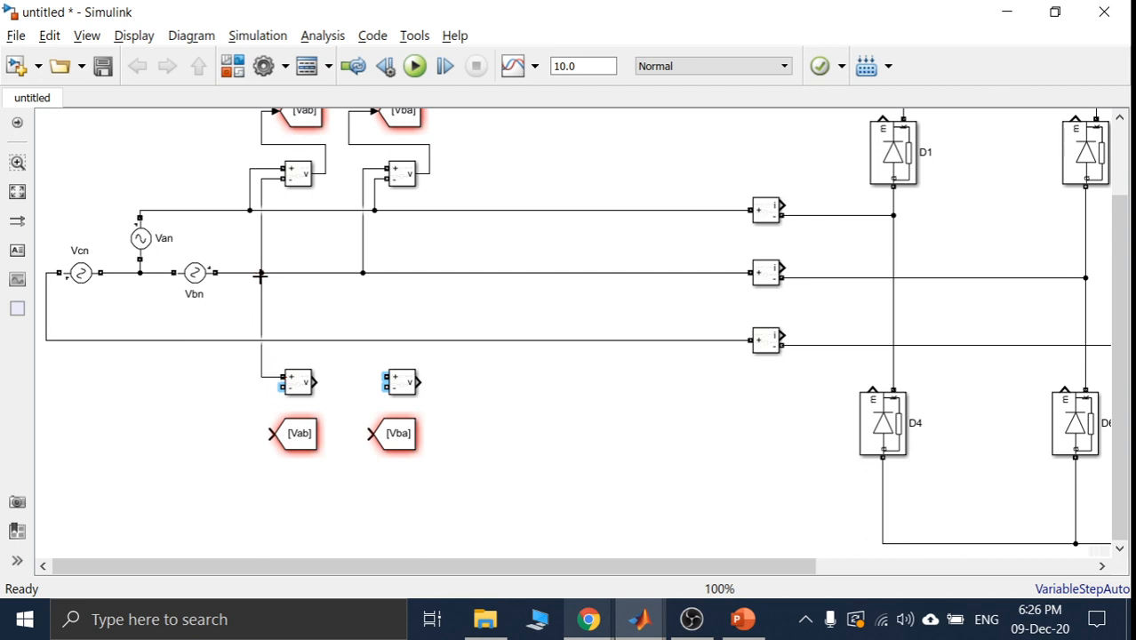
left_click_drag(279, 385, 250, 341)
left_click_drag(315, 382, 265, 440)
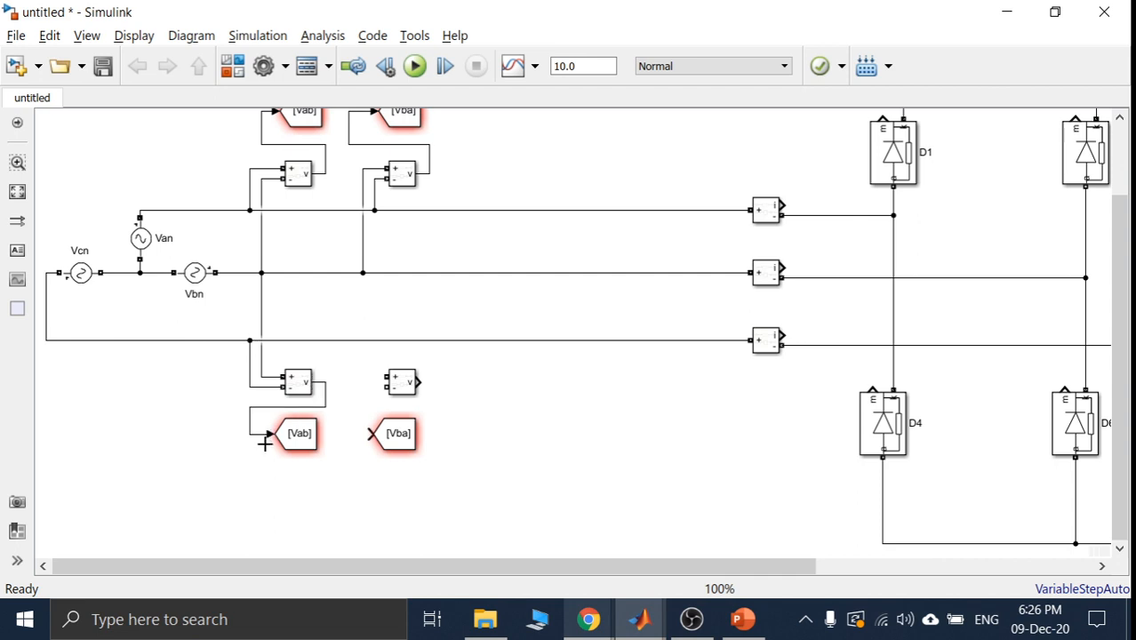
- Set the tag of the first copied measurement's Goto block to Vbc
double_click(293, 433)
double_click(420, 368)
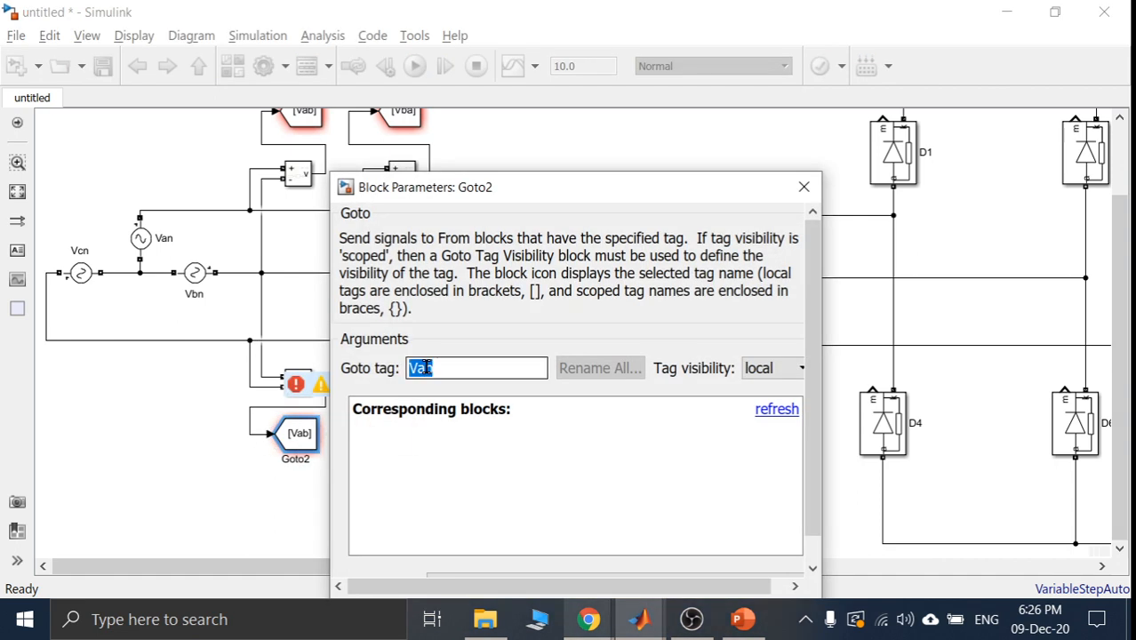
left_click(451, 368)
key("BackSpace")
key("BackSpace")
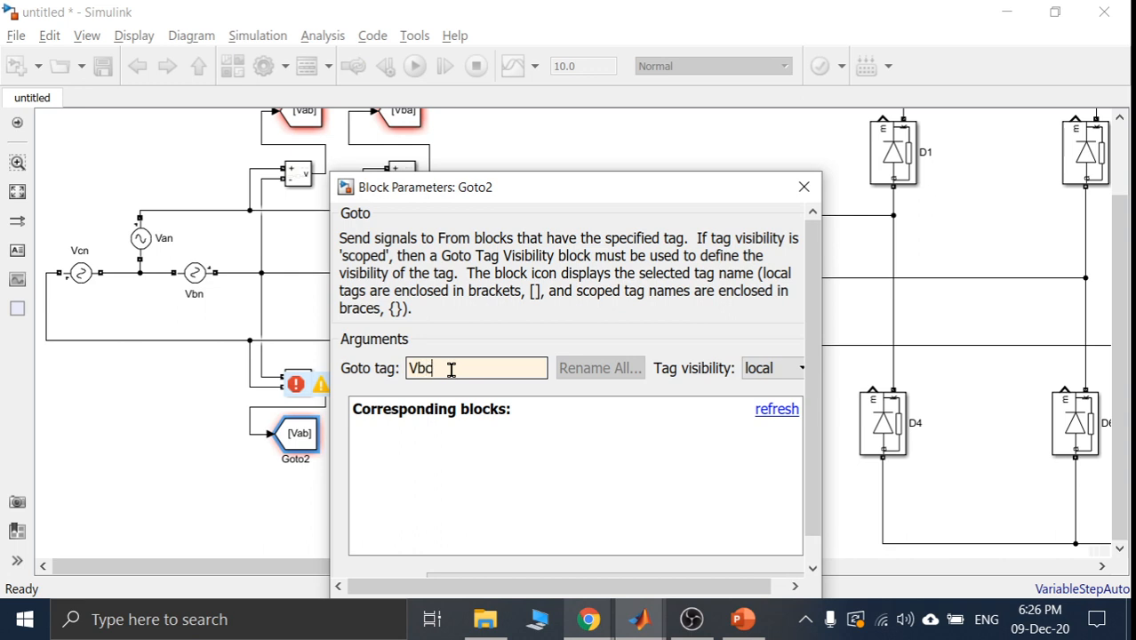
type("bc")
left_click_drag(605, 190, 615, 123)
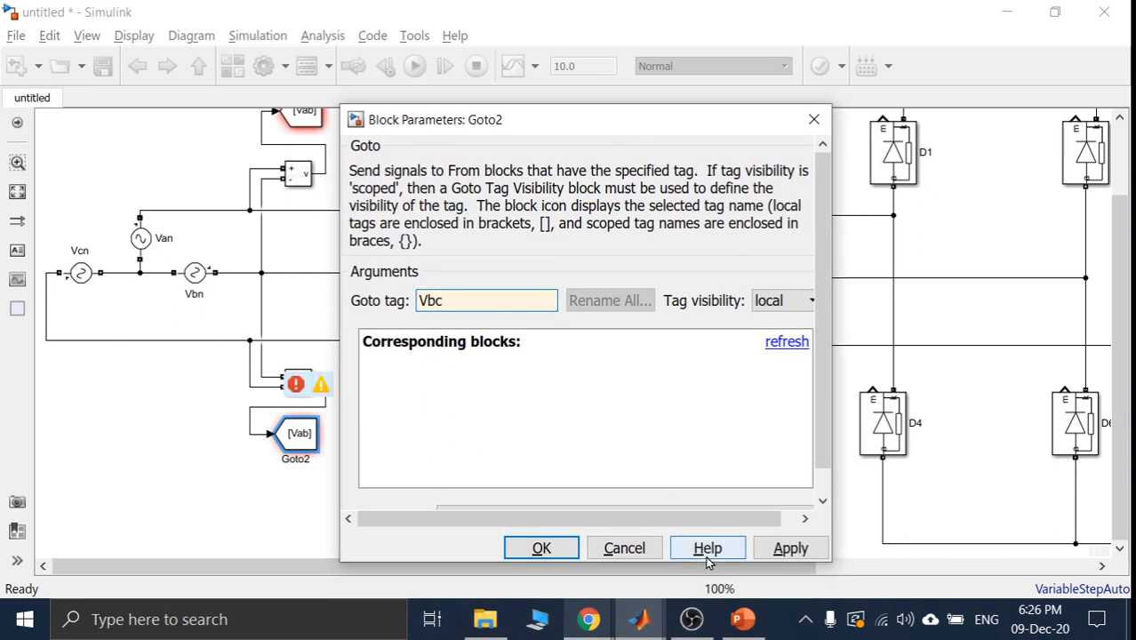
left_click(787, 548)
left_click(540, 548)
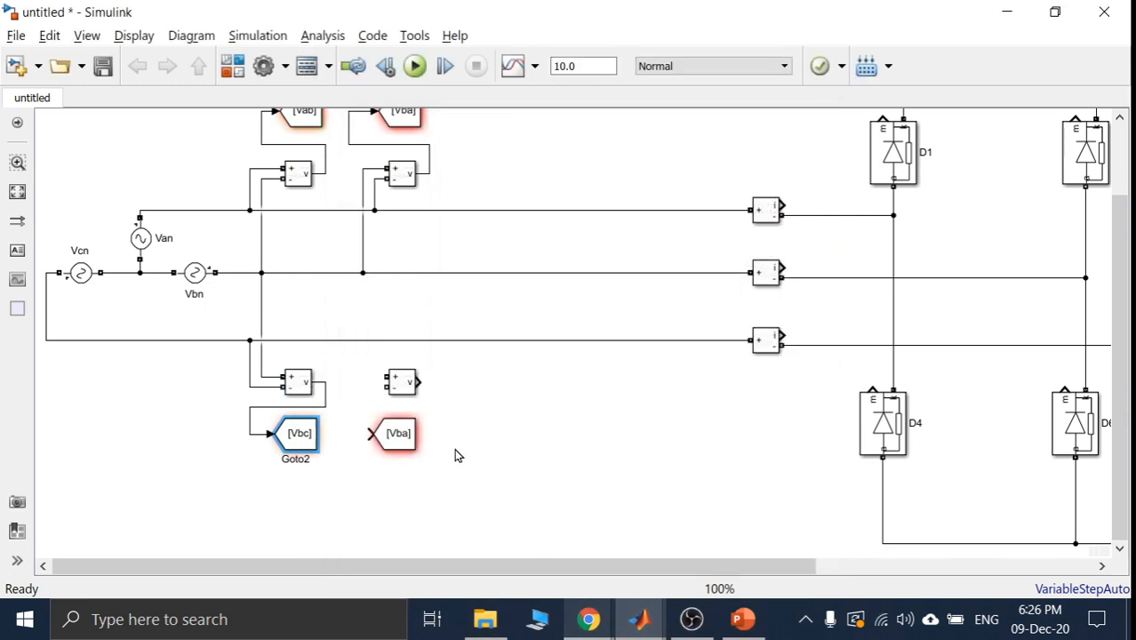
left_click(455, 455)
- Connect the second copied voltage measurement with plus on the phase c line and minus on the phase b line, and align its plus branch
left_click(398, 389)
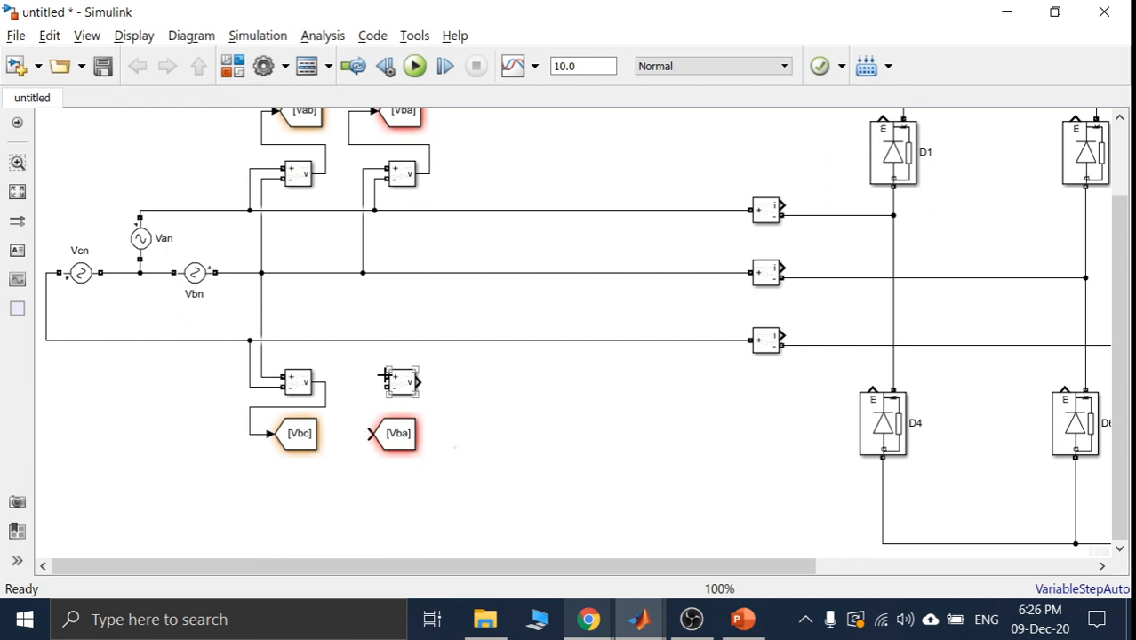
left_click_drag(384, 378, 380, 339)
left_click_drag(383, 387, 362, 274)
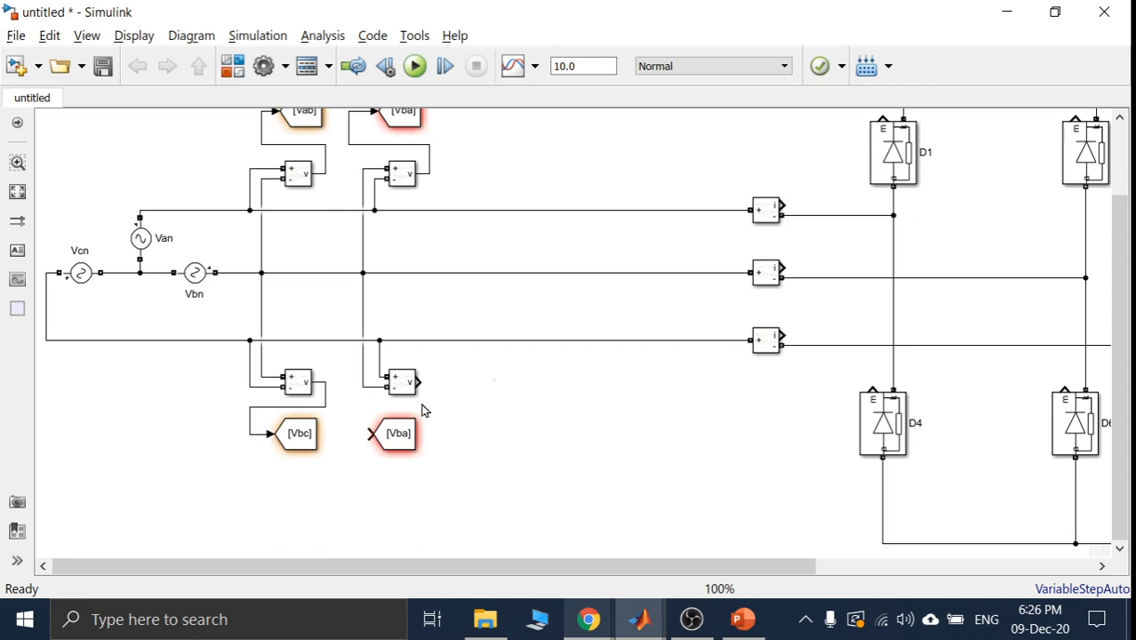
left_click(381, 358)
left_click_drag(376, 358, 374, 359)
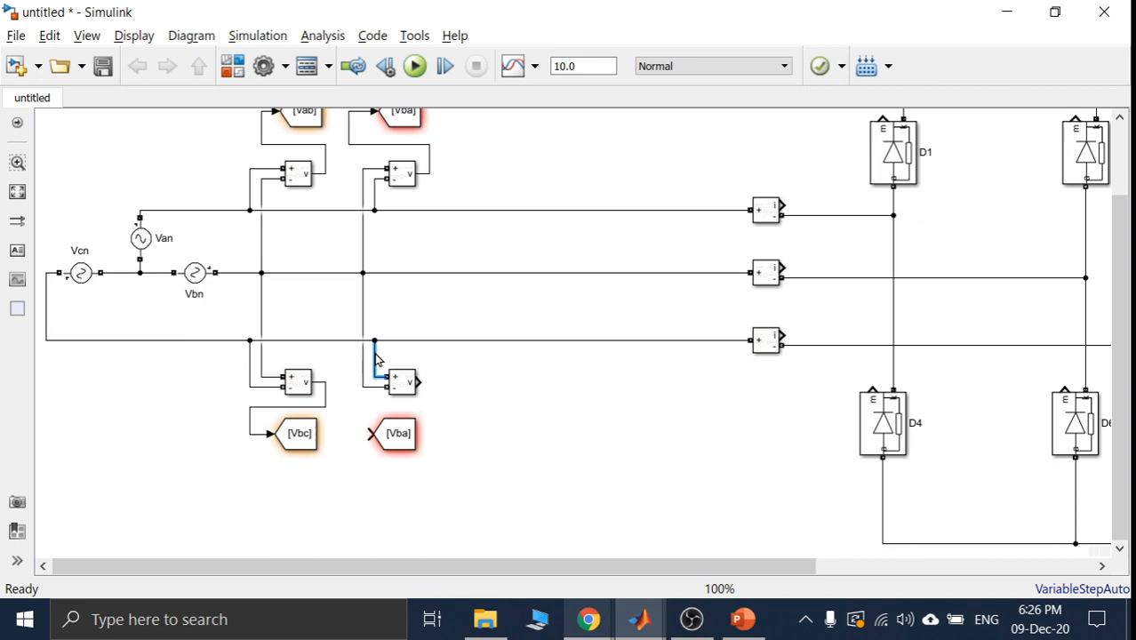
- Set the tag of the Goto block below the second copied measurement to Vcb
double_click(399, 432)
double_click(534, 370)
left_click(535, 376)
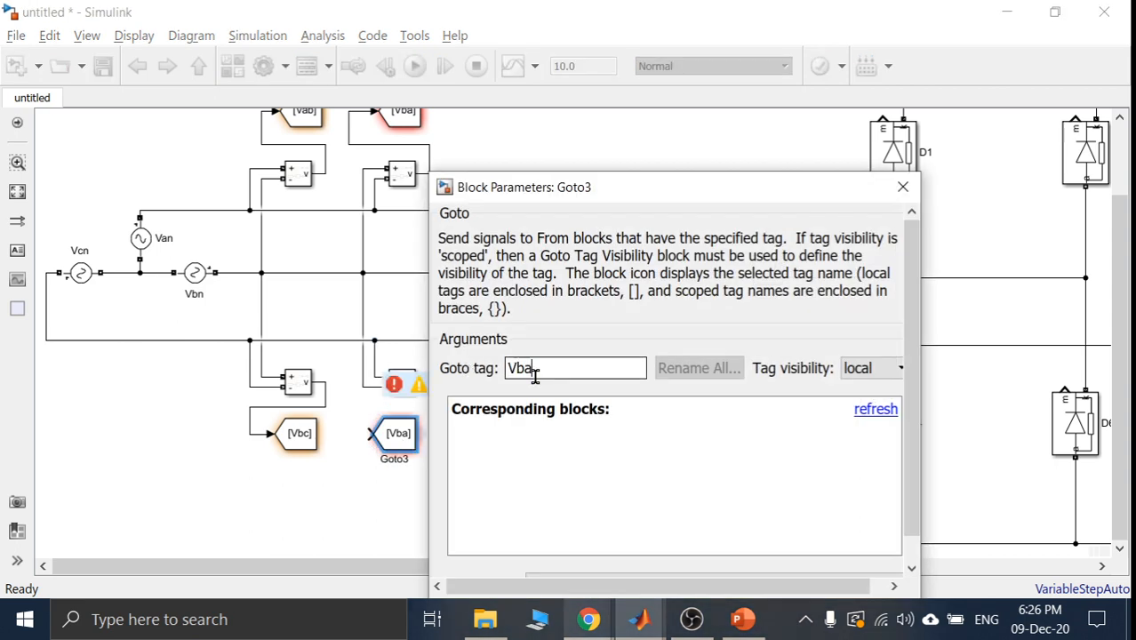
key("BackSpace")
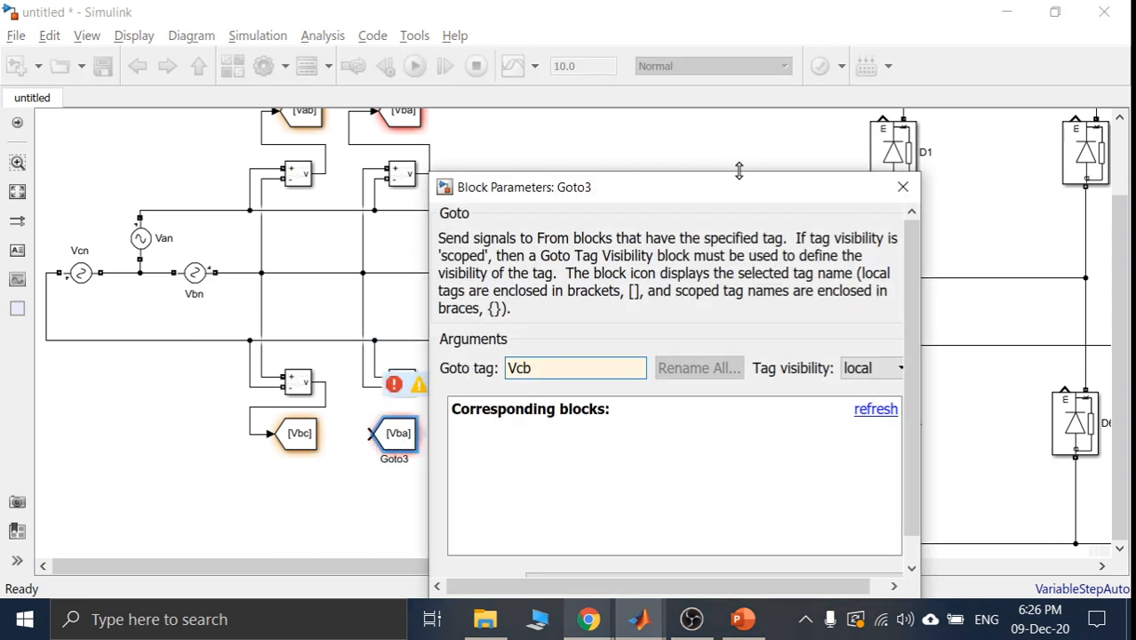
left_click_drag(743, 183, 722, 86)
left_click(855, 519)
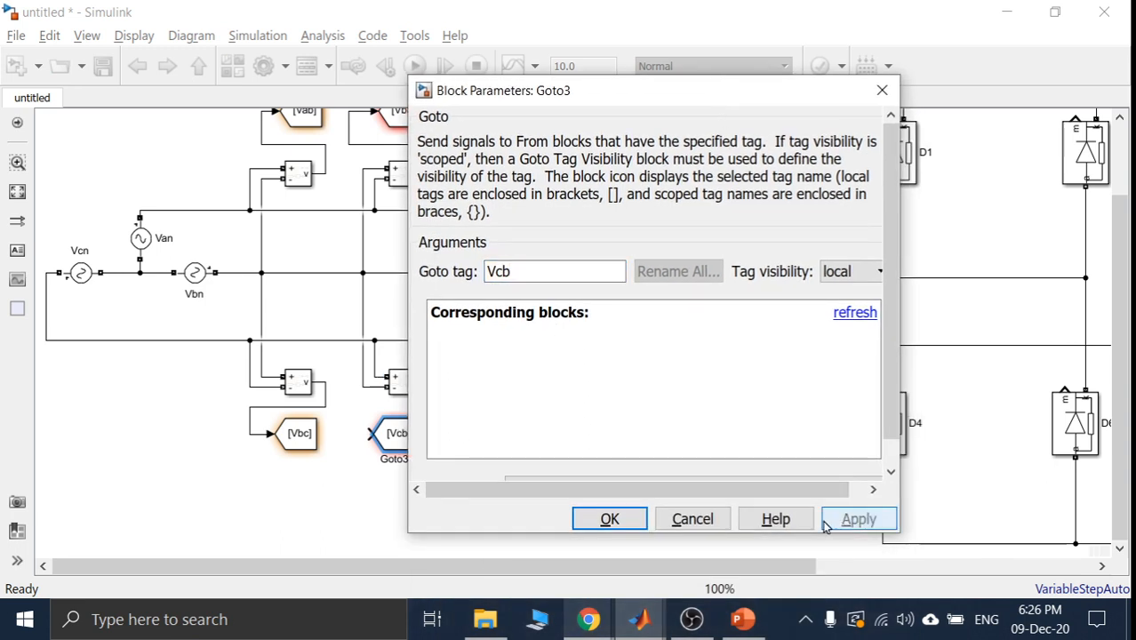
left_click(600, 521)
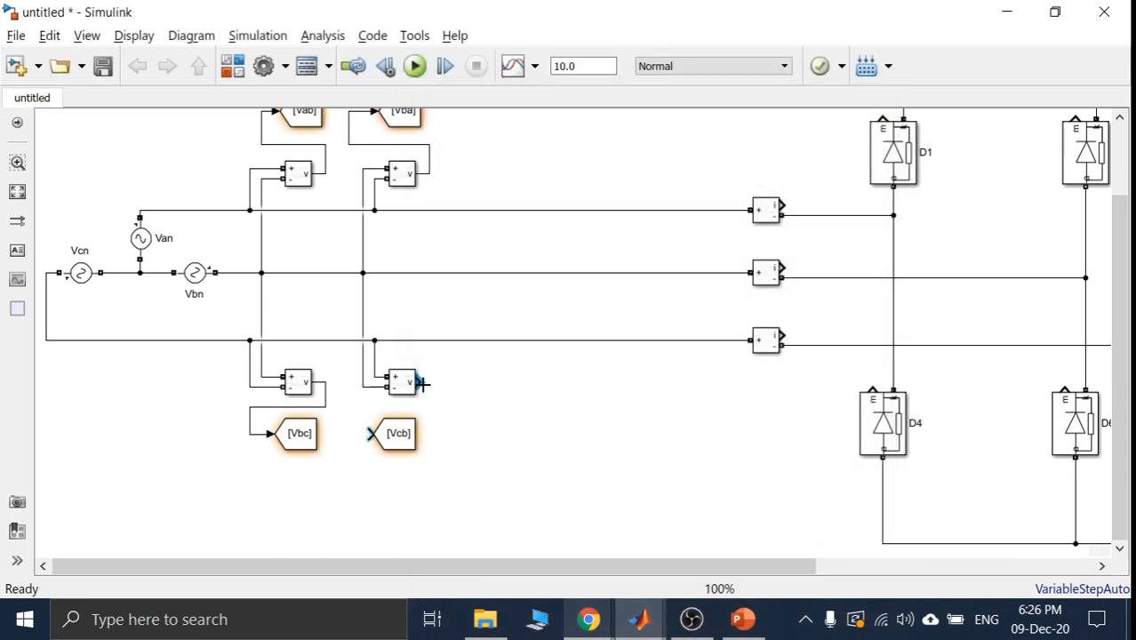
- Connect the second copied measurement's output to the Vcb Goto block, undo that block's displacement, and nudge the Vbc Goto block slightly left
mouse_move(416, 383)
left_mouse_down()
mouse_move(368, 433)
mouse_move(463, 444)
left_mouse_up()
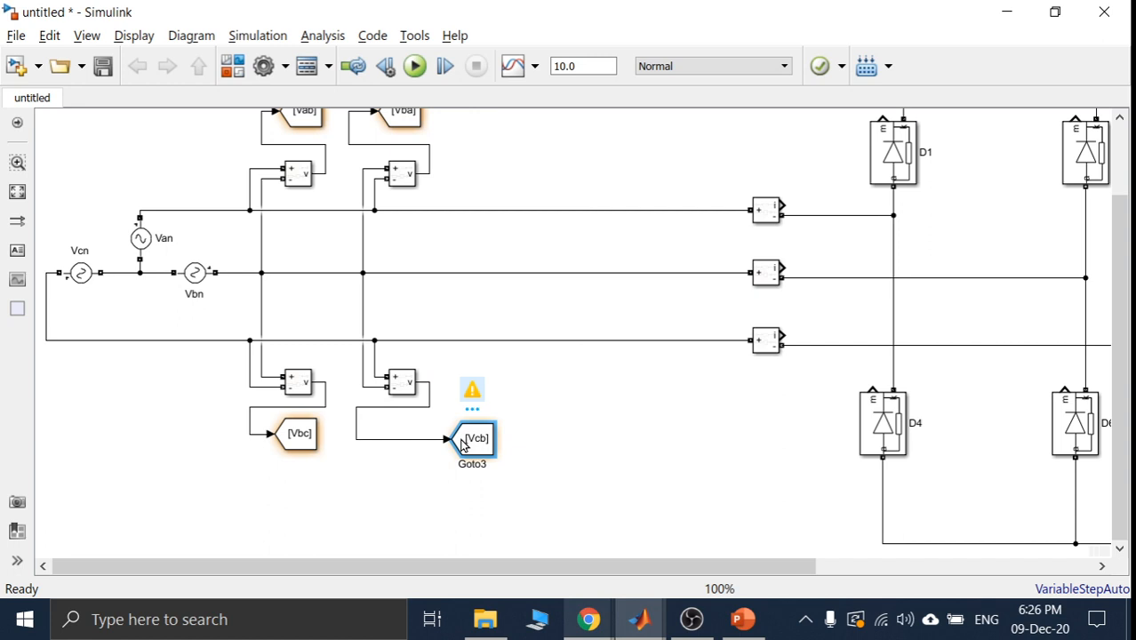
key("ctrl+z")
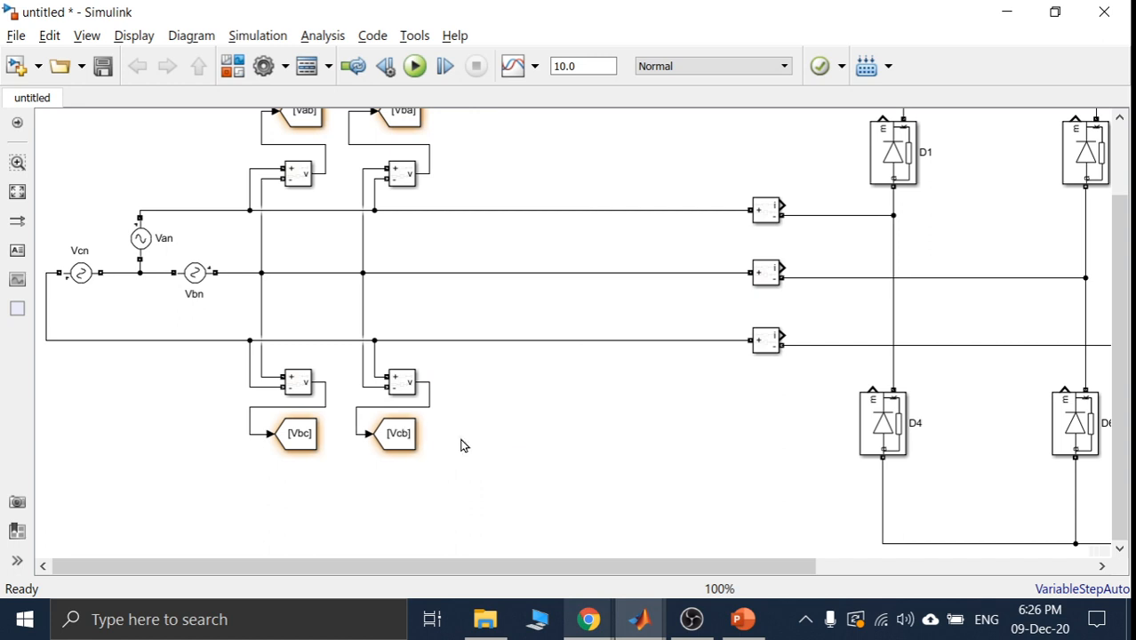
left_click(299, 444)
left_click_drag(294, 445, 288, 445)
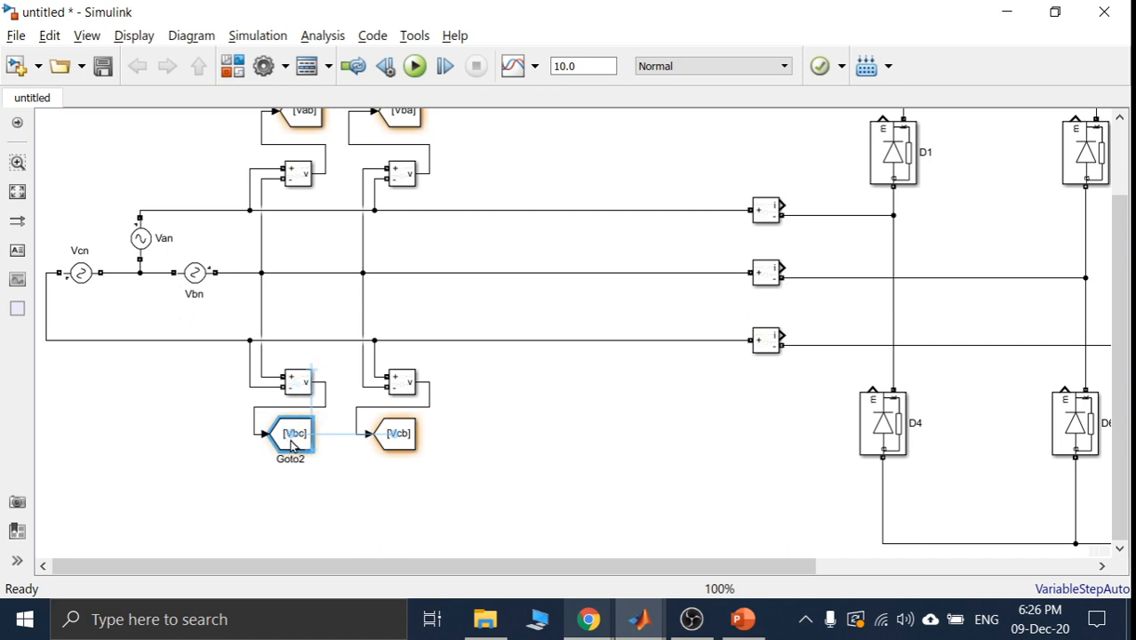
left_click(340, 497)
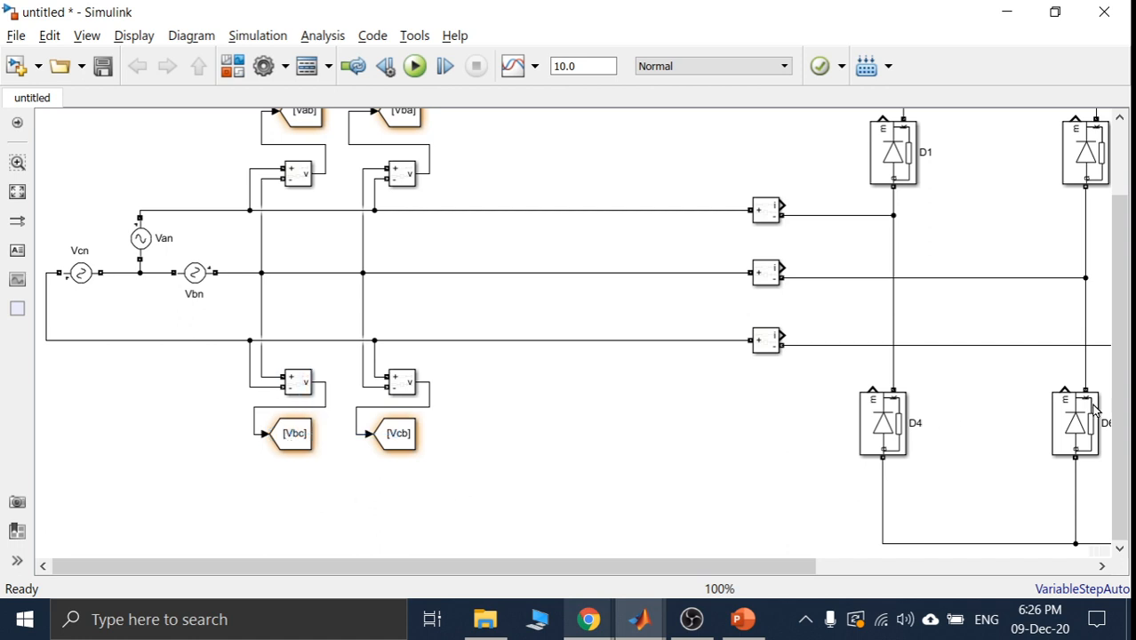
- Open the warning on the Vba Goto block to read its details and close it
left_click_drag(1120, 407, 1119, 378)
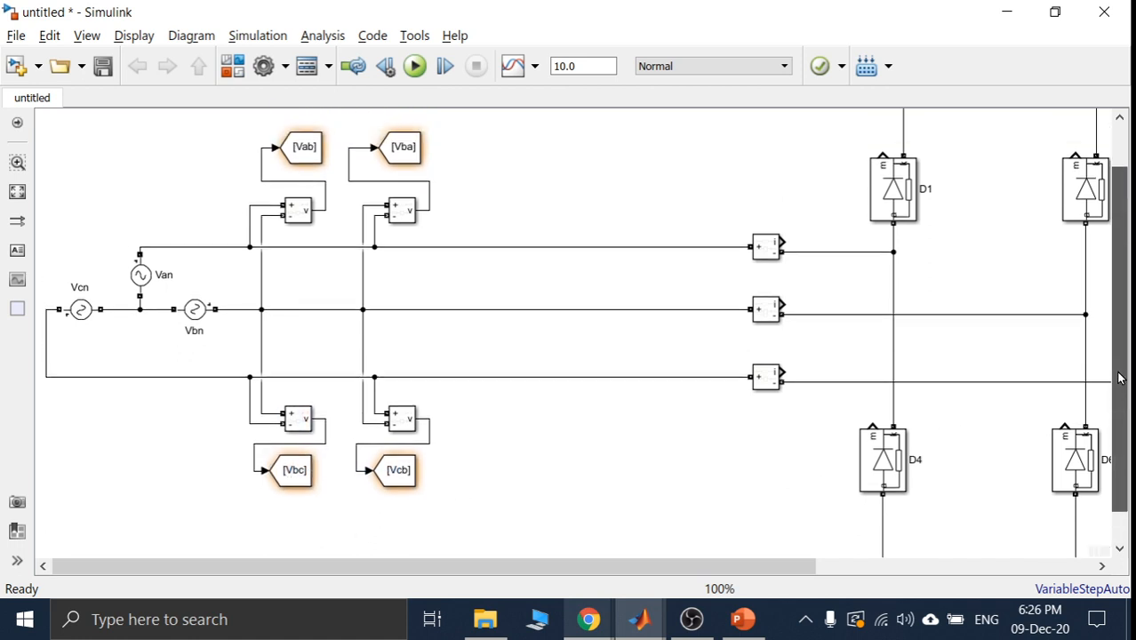
mouse_move(398, 146)
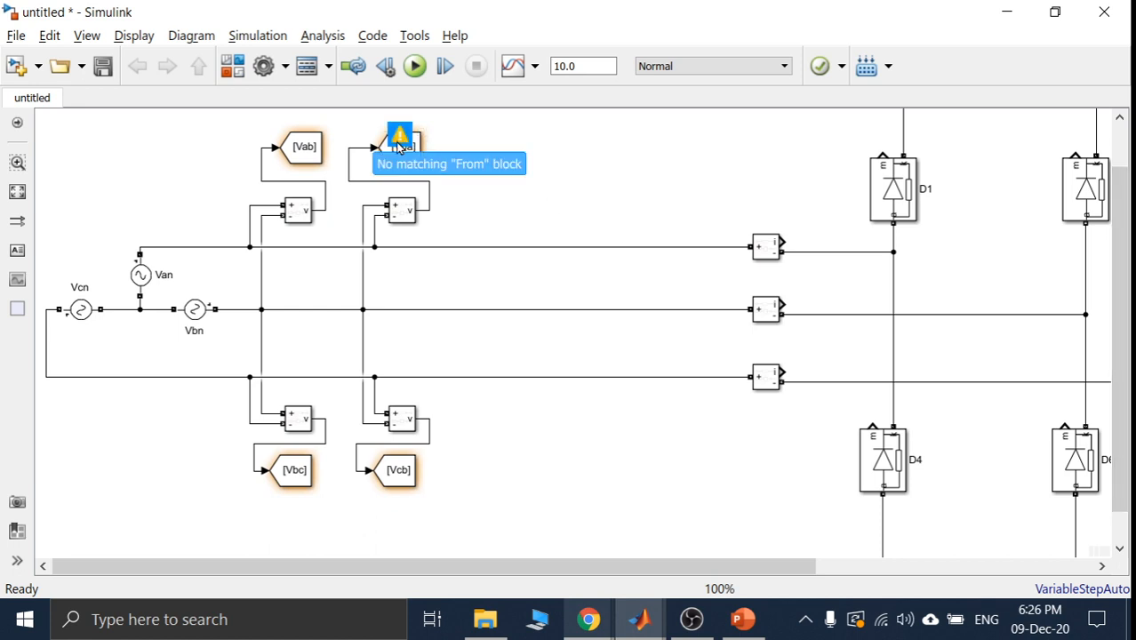
left_click(399, 138)
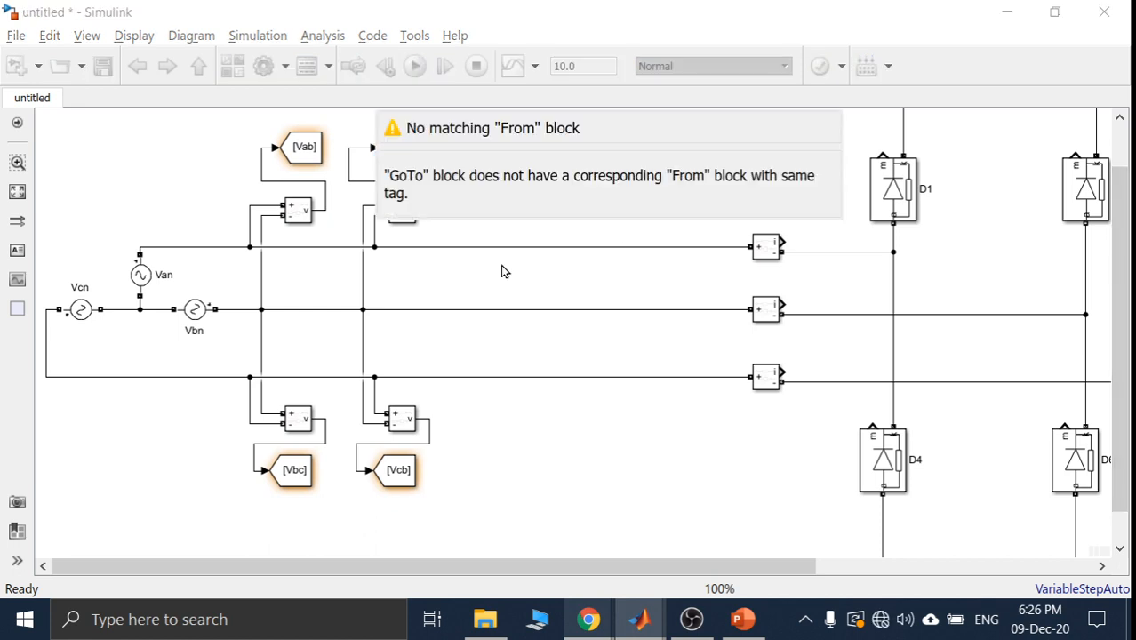
left_click(503, 309)
left_click(471, 537)
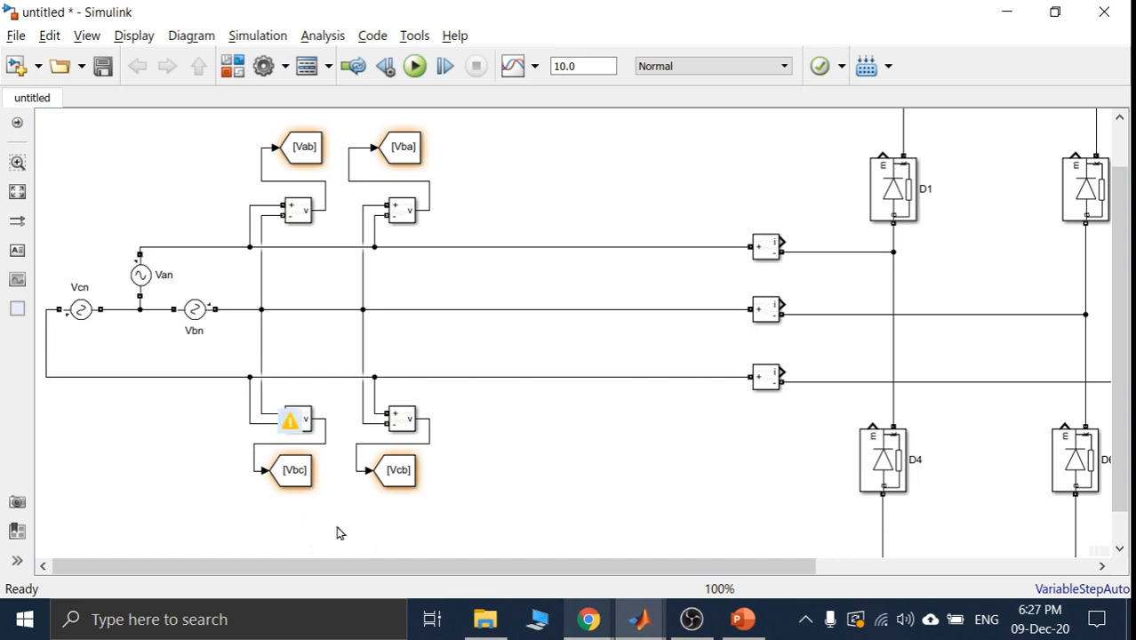
- Duplicate the Vbc and Vcb voltage measurements with their Goto blocks and place the copies beside the originals, below the phase c line
left_click_drag(450, 503, 247, 382)
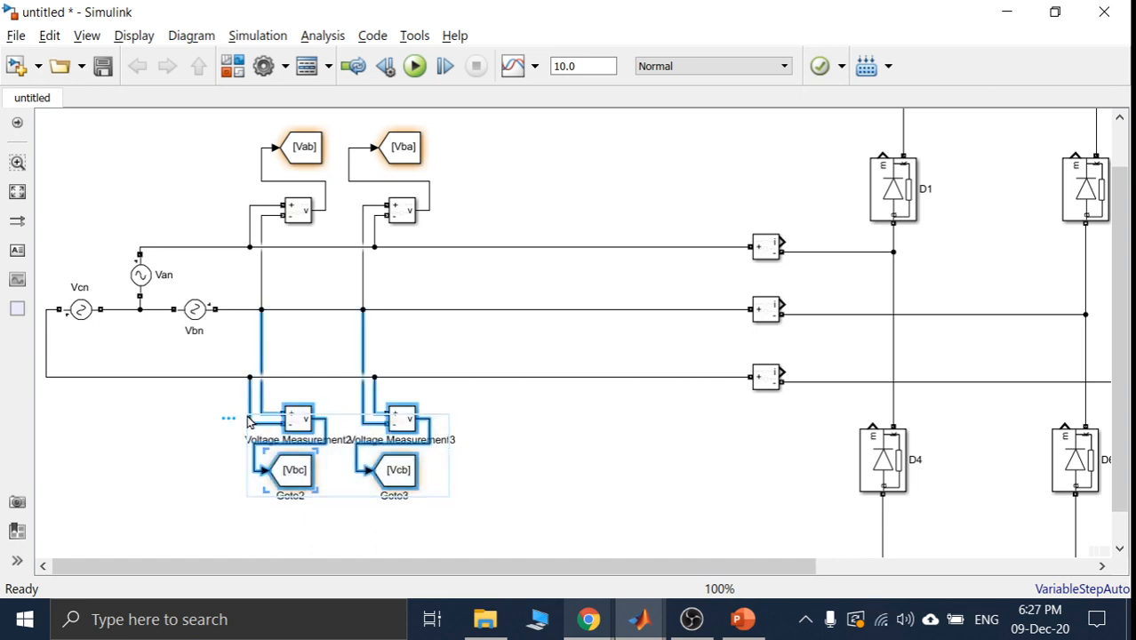
key("ctrl+c")
key("ctrl+v")
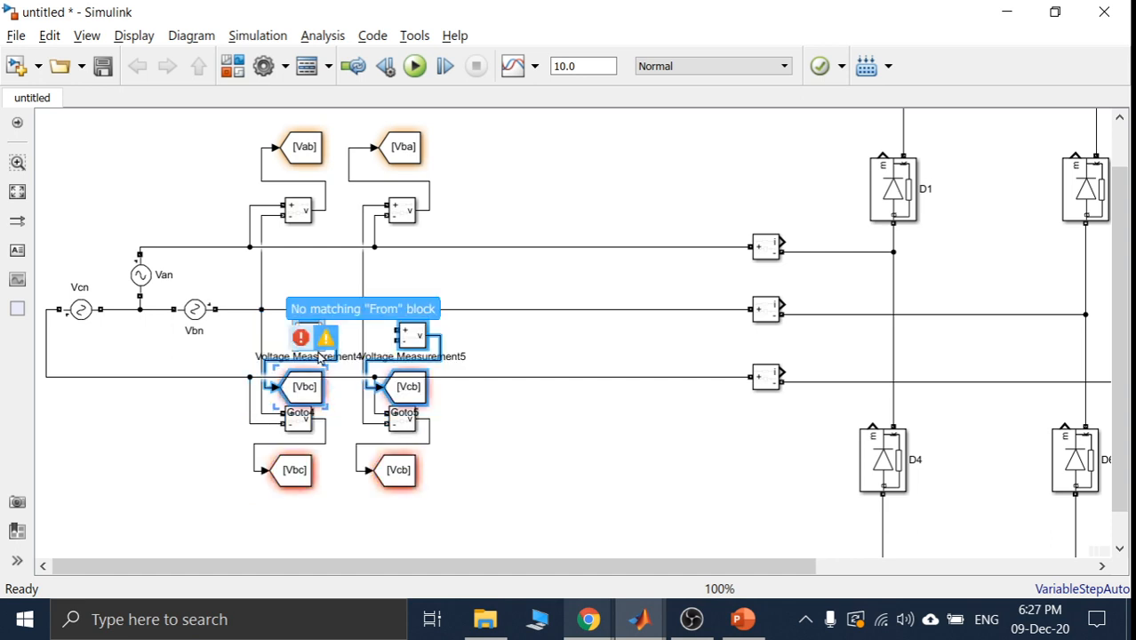
left_click_drag(305, 391, 525, 477)
left_click(468, 392)
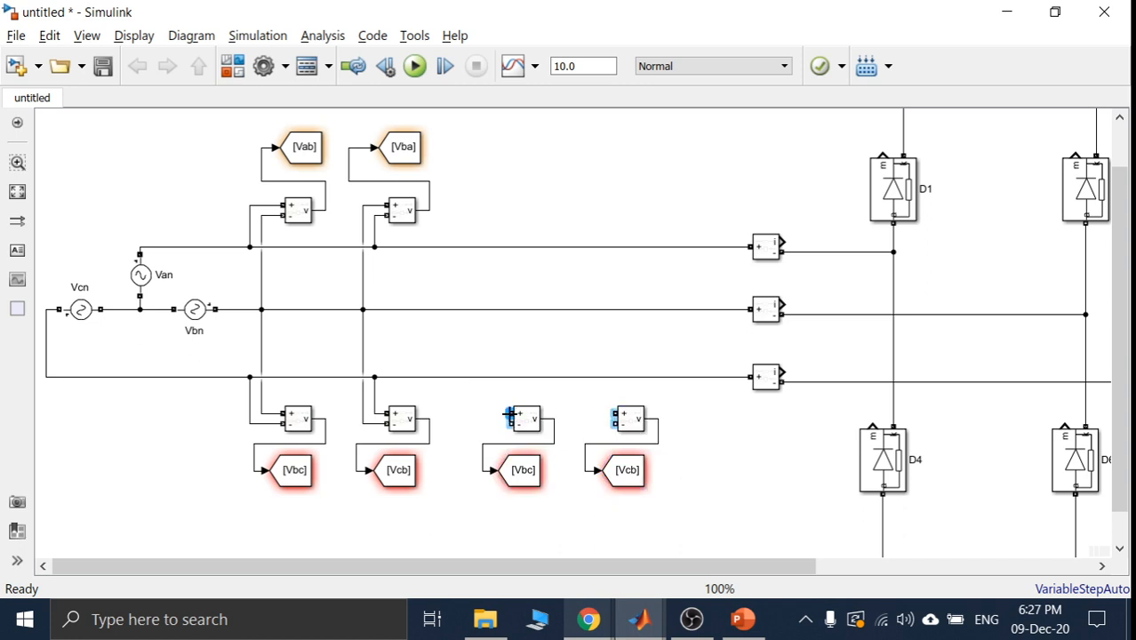
- Connect the first copied measurement with plus on the phase c line and minus on the phase a line, moving its minus branch slightly closer
mouse_move(509, 415)
left_mouse_down()
mouse_move(486, 377)
mouse_move(498, 377)
left_mouse_up()
mouse_move(510, 423)
left_mouse_down()
mouse_move(465, 333)
mouse_move(481, 247)
left_mouse_up()
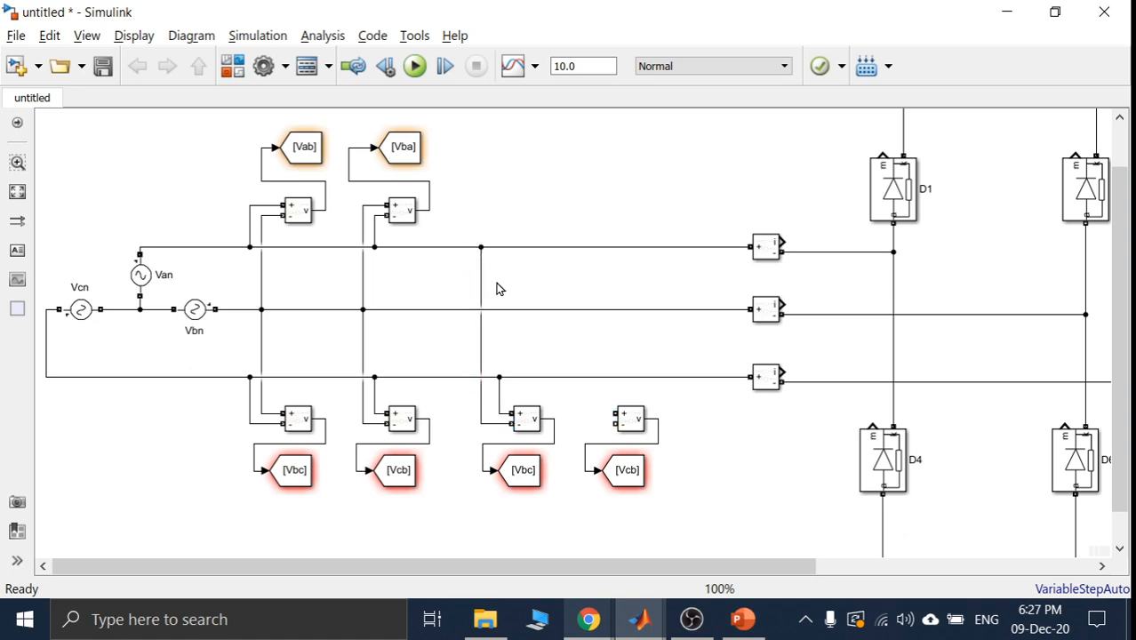
left_click_drag(482, 304, 487, 305)
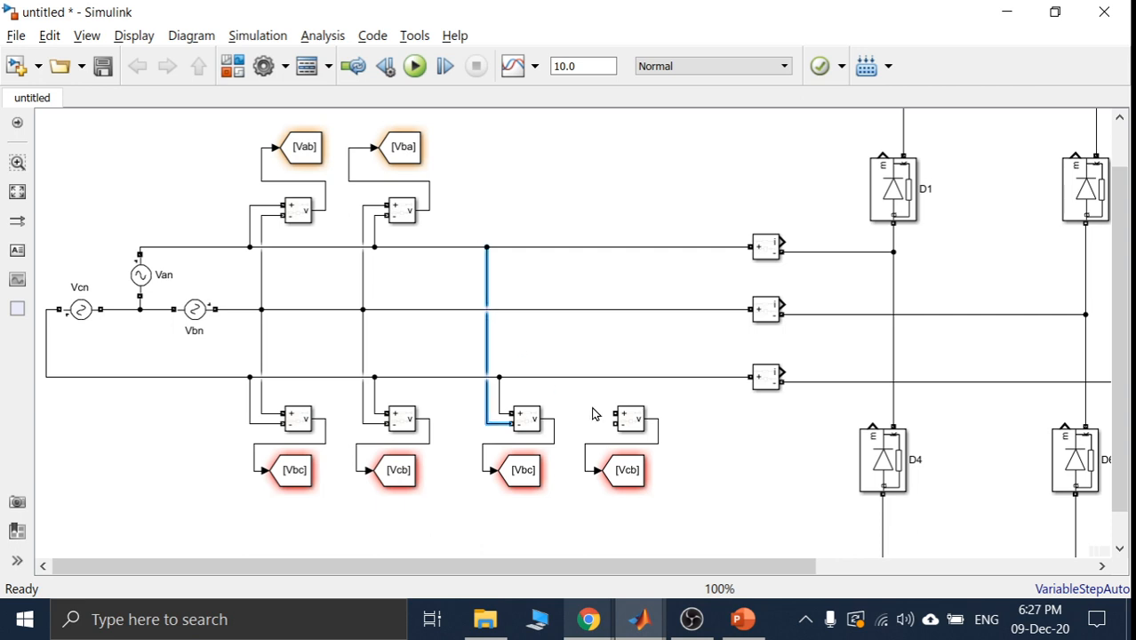
- Connect the second copied measurement with plus on the phase a line and minus on the phase c line
left_click_drag(614, 423, 605, 383)
left_click_drag(603, 286, 602, 248)
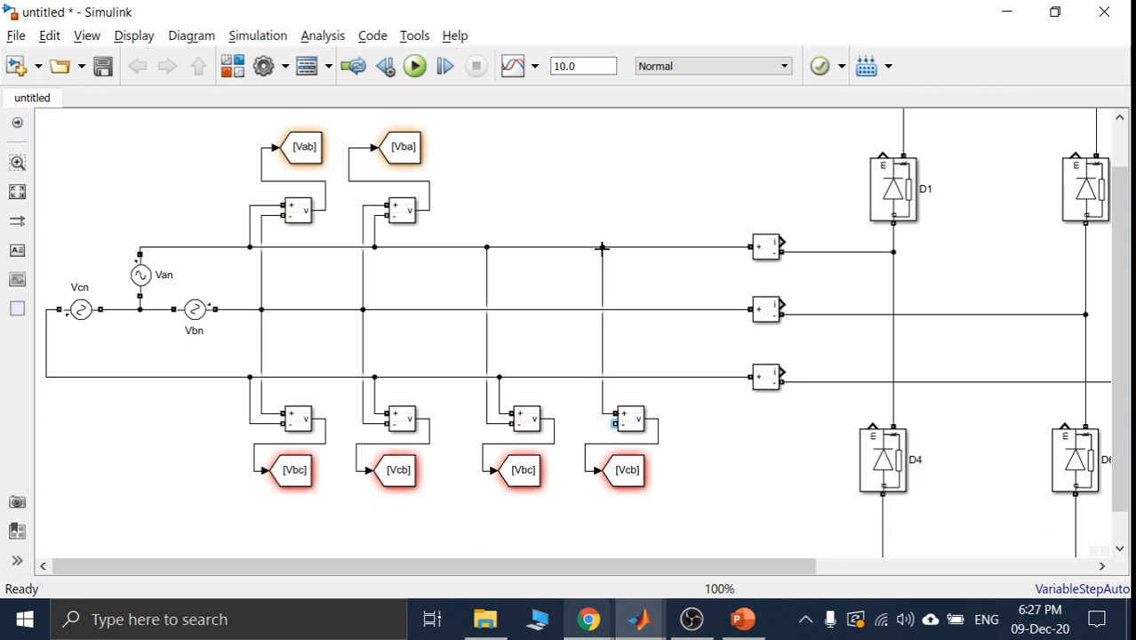
left_click(636, 424)
left_click_drag(615, 424, 588, 379)
- Set the tag of the Goto block below the first copied measurement to Vca
double_click(528, 475)
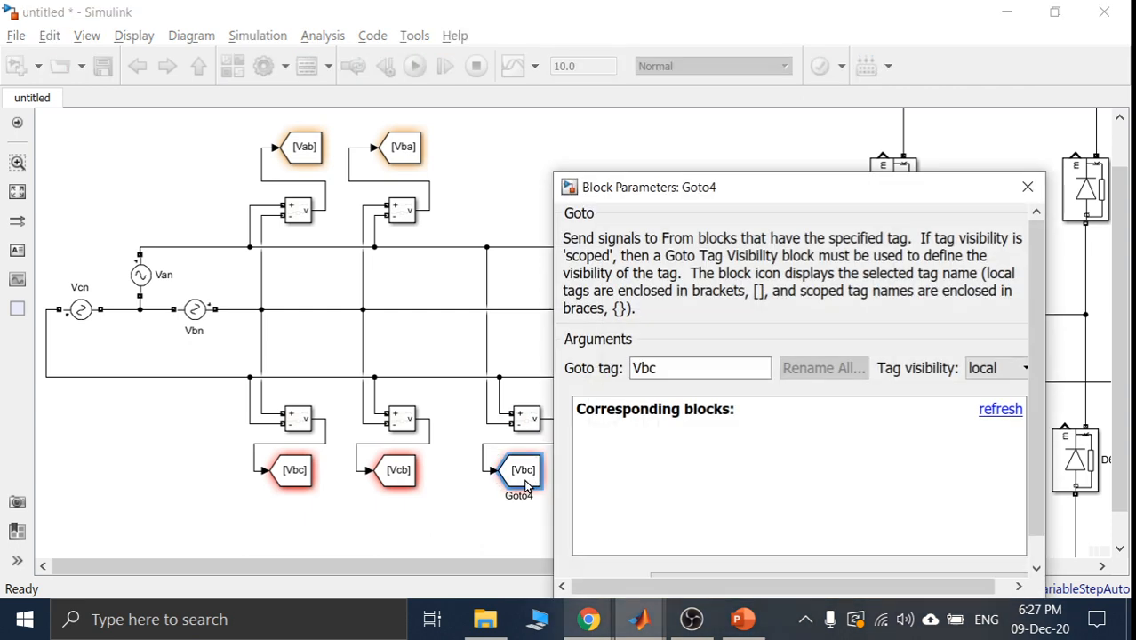
double_click(693, 369)
left_click(693, 368)
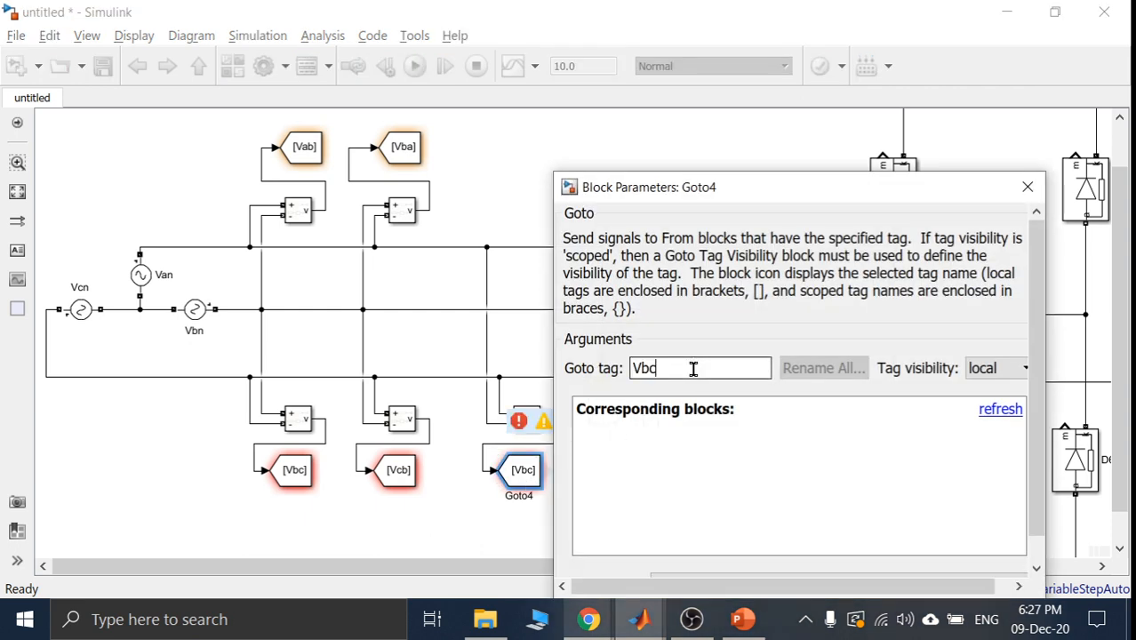
key("BackSpace")
key("BackSpace")
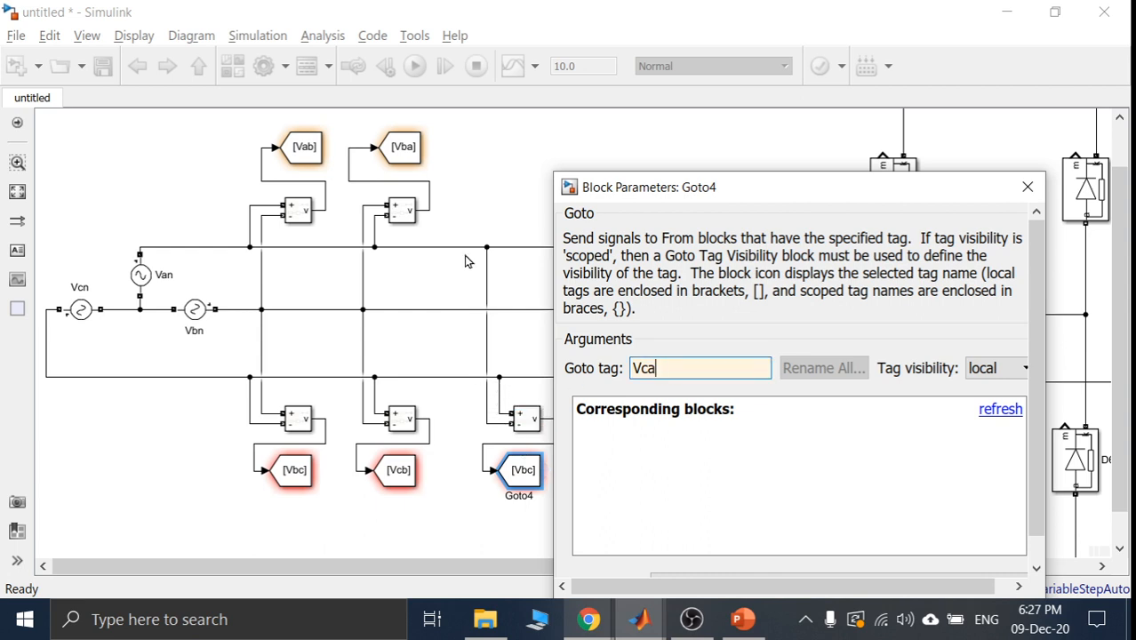
left_click_drag(806, 195, 760, 64)
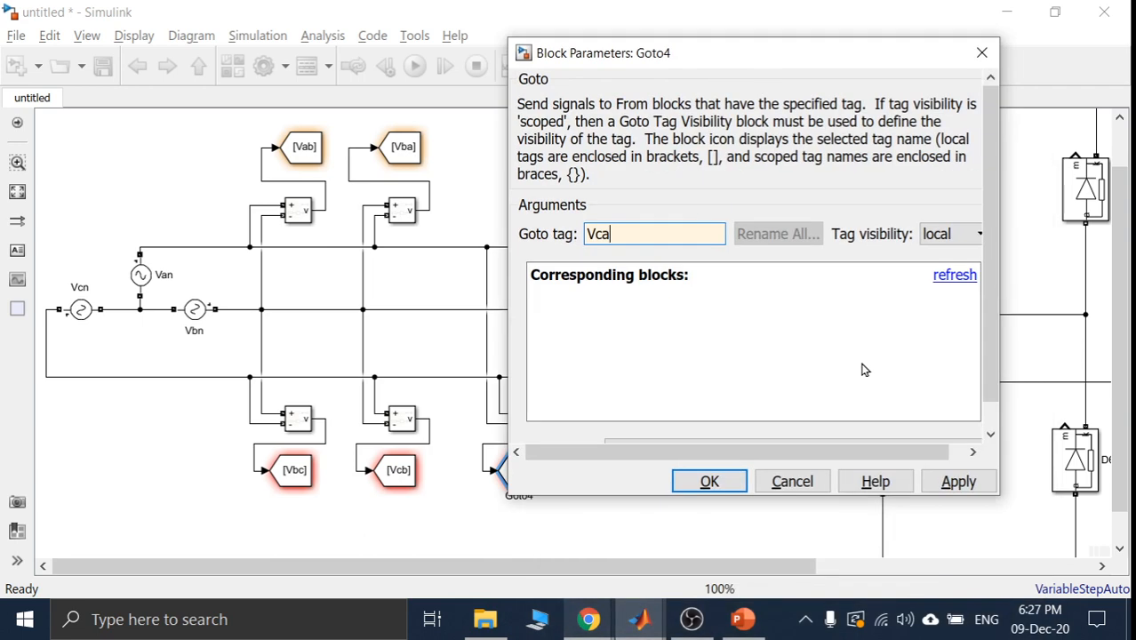
left_click(956, 483)
left_click(722, 484)
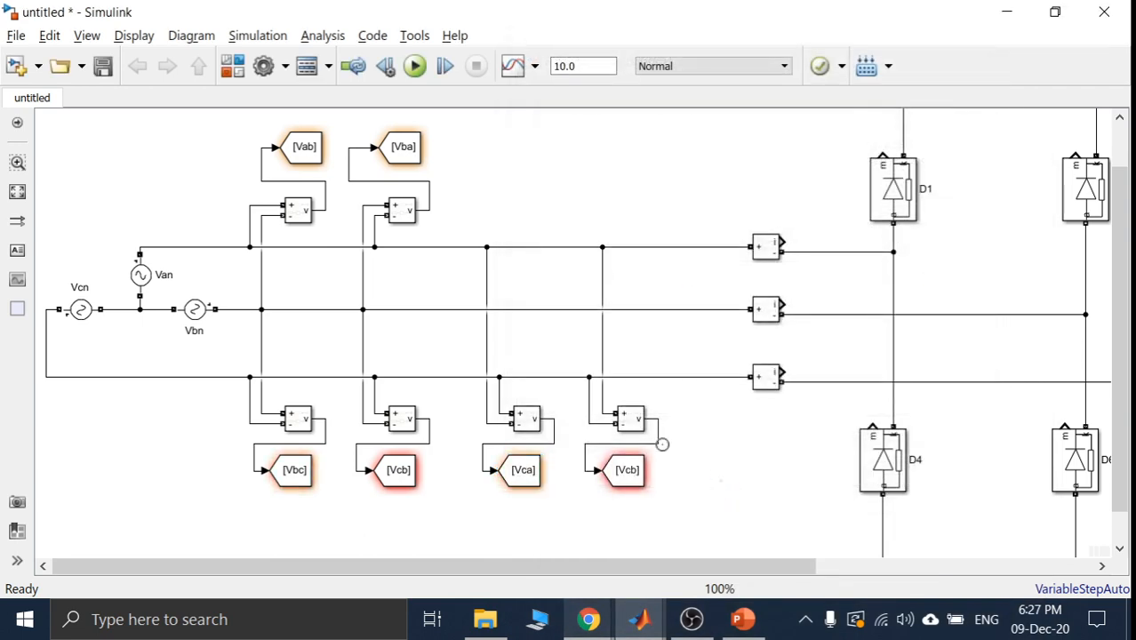
- Set the tag of the Goto block below the second copied measurement to Vac
left_click(624, 471)
left_click(611, 405)
left_click(622, 470)
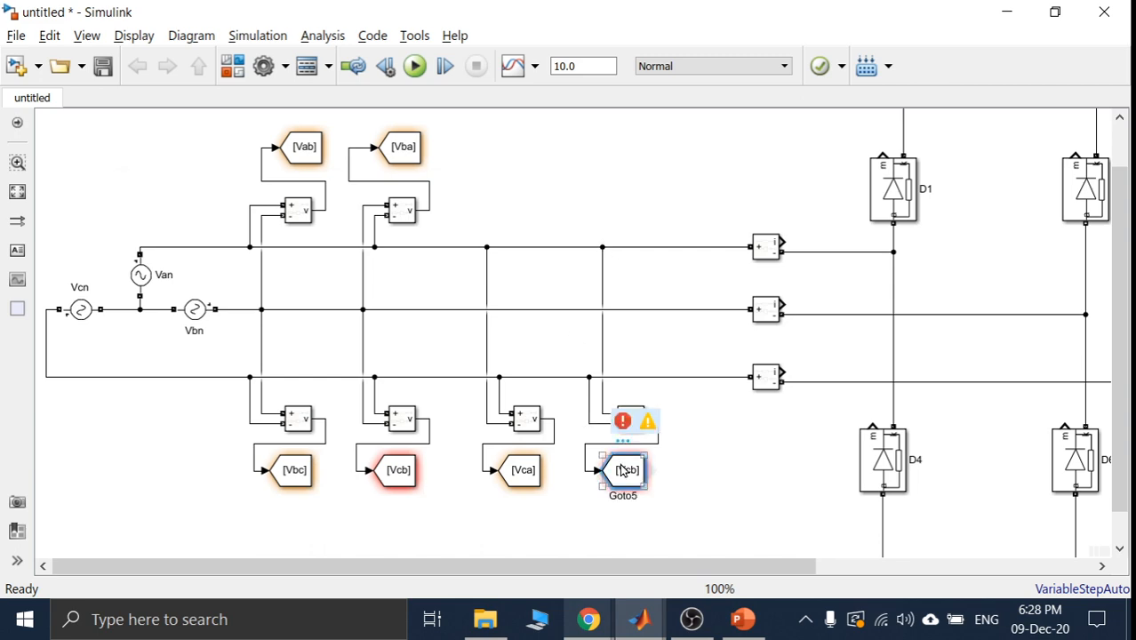
double_click(622, 470)
double_click(271, 372)
left_click(271, 371)
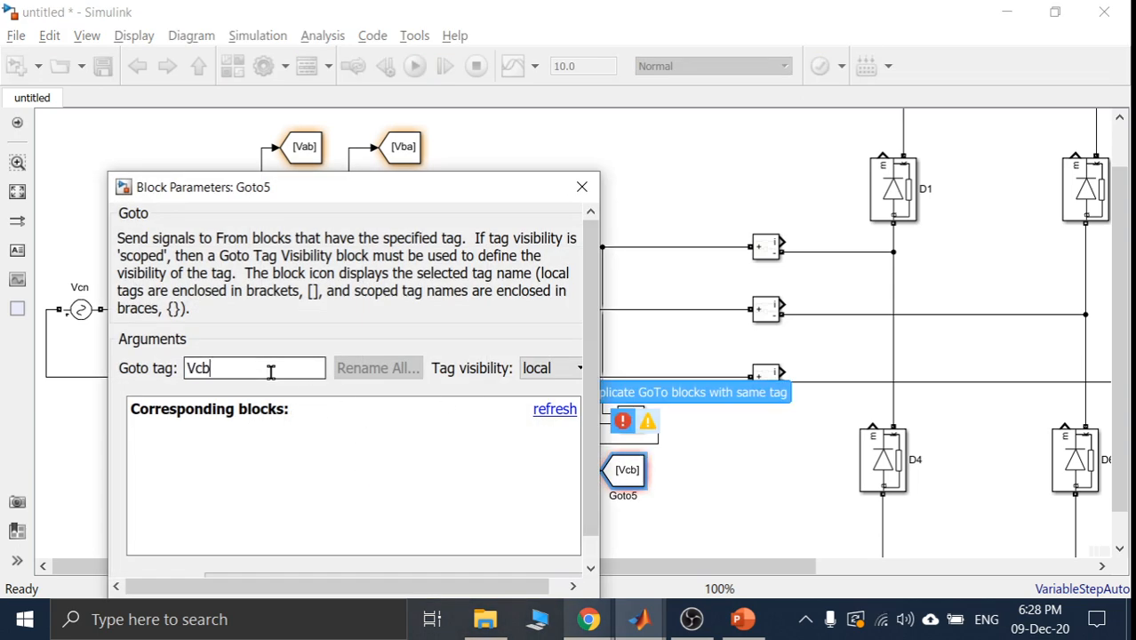
key("BackSpace")
key("BackSpace")
type("ac")
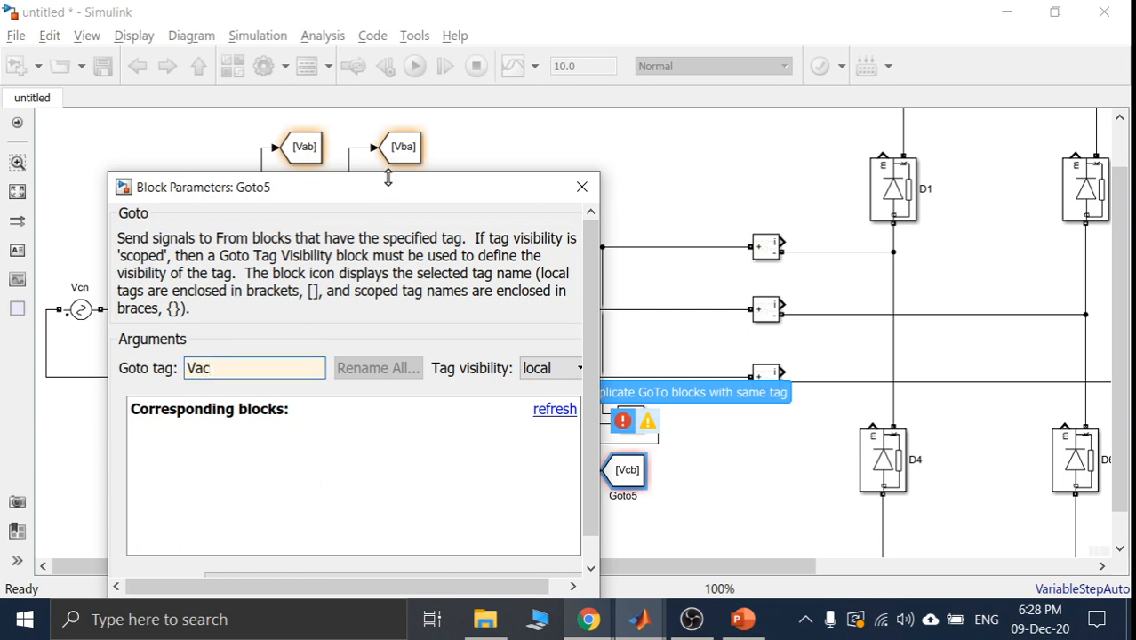
left_click_drag(390, 196, 391, 72)
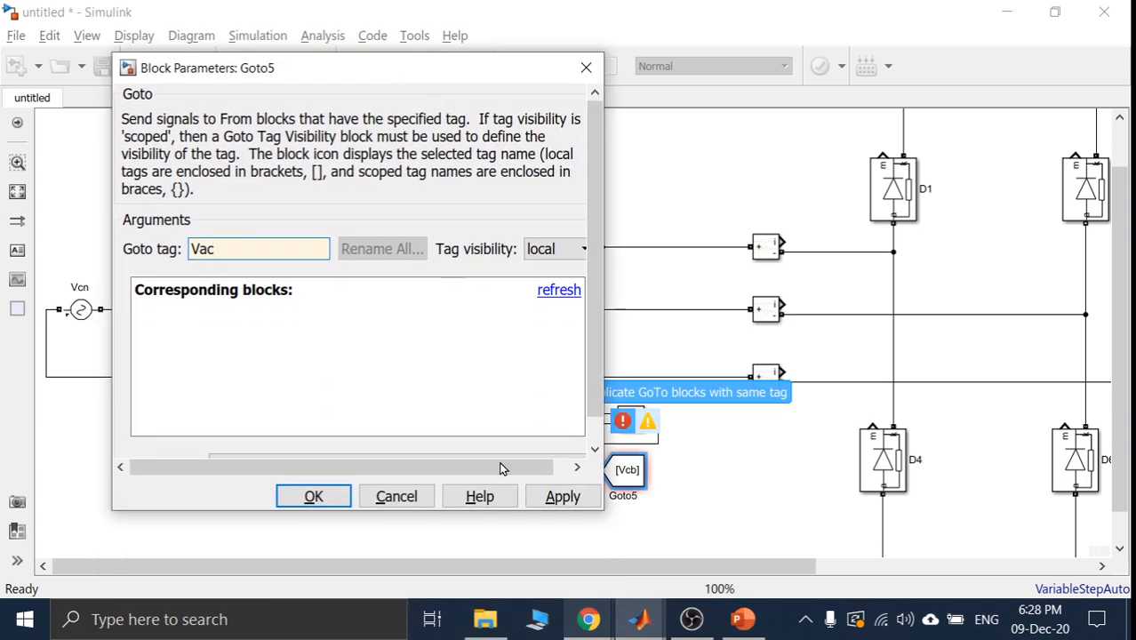
left_click(558, 491)
left_click(351, 498)
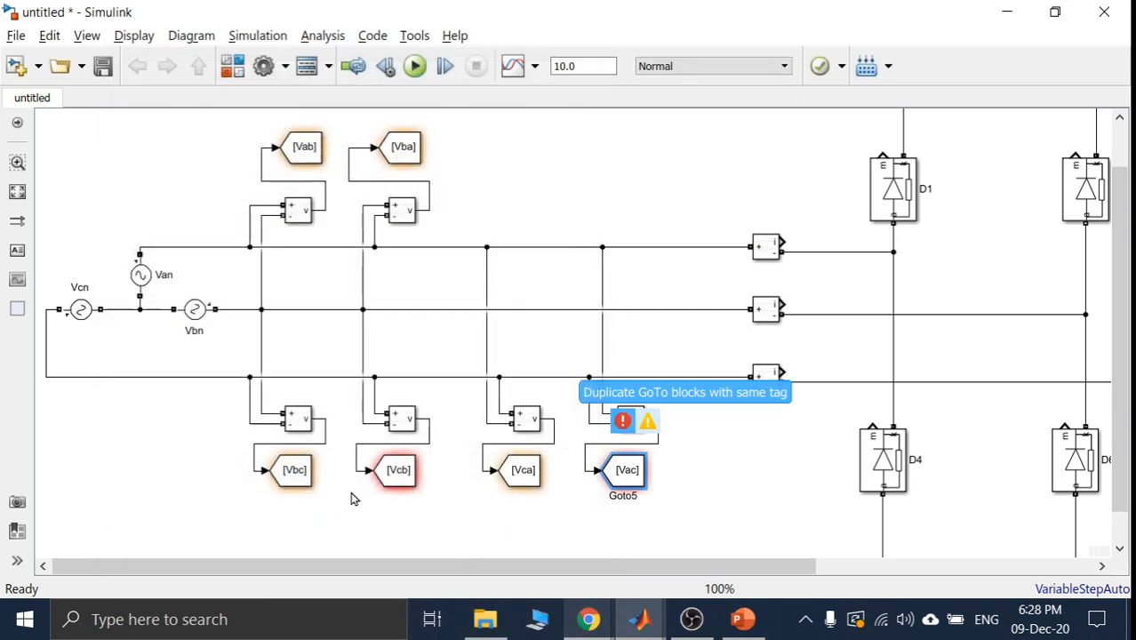
left_click(730, 474)
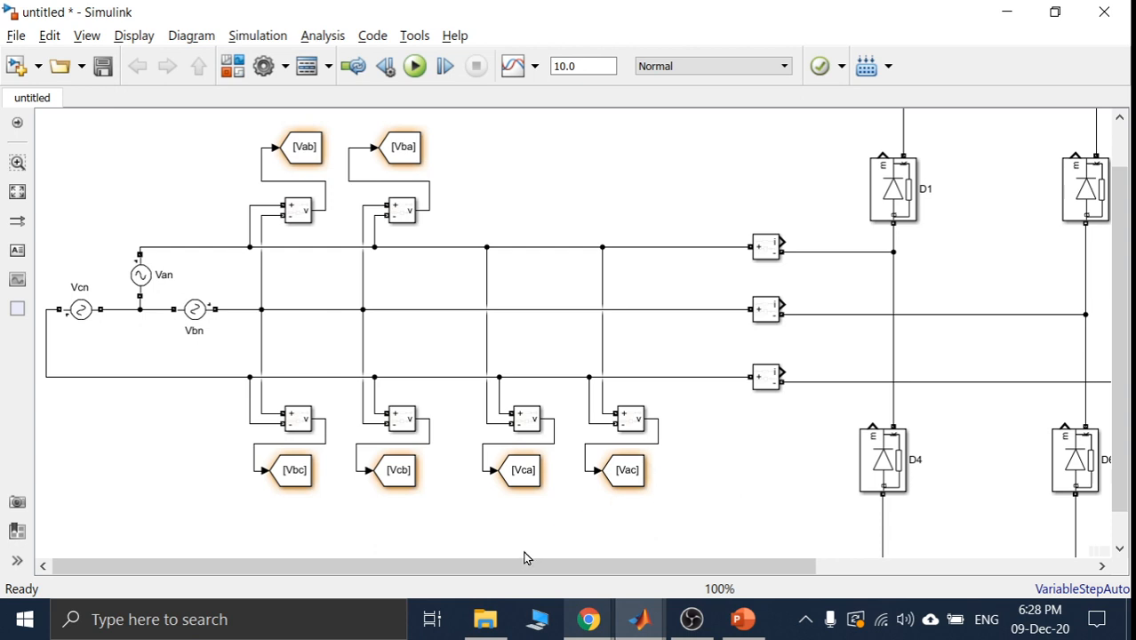
- Copy the Vba Goto block and place the copy above the phase a current measurement, beside diode D1
left_click_drag(524, 557, 718, 557)
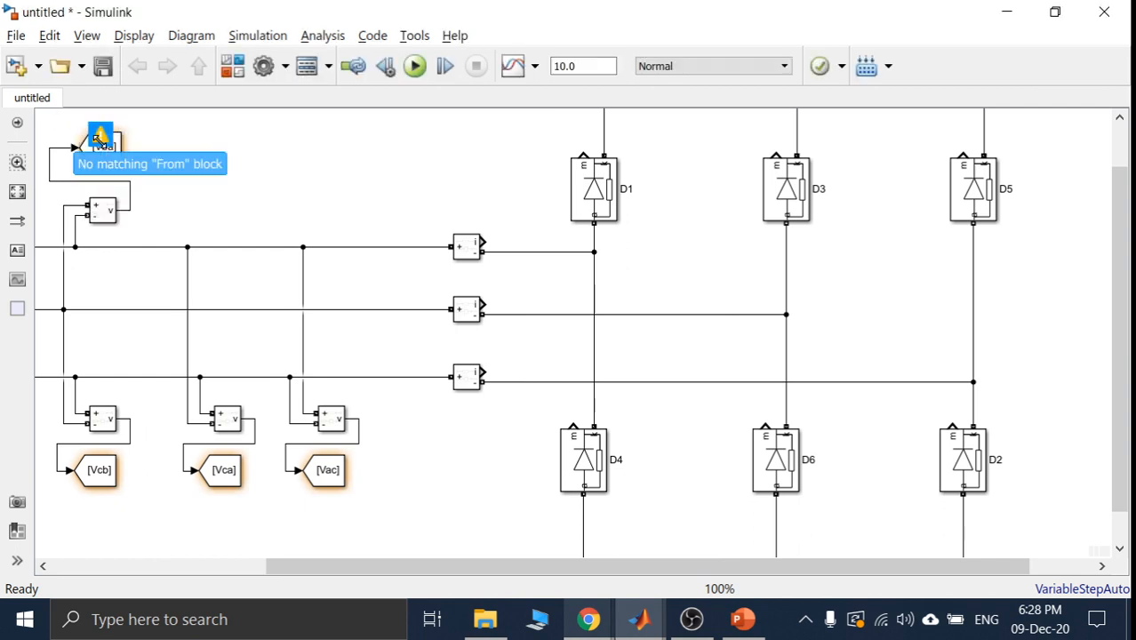
left_click(113, 158)
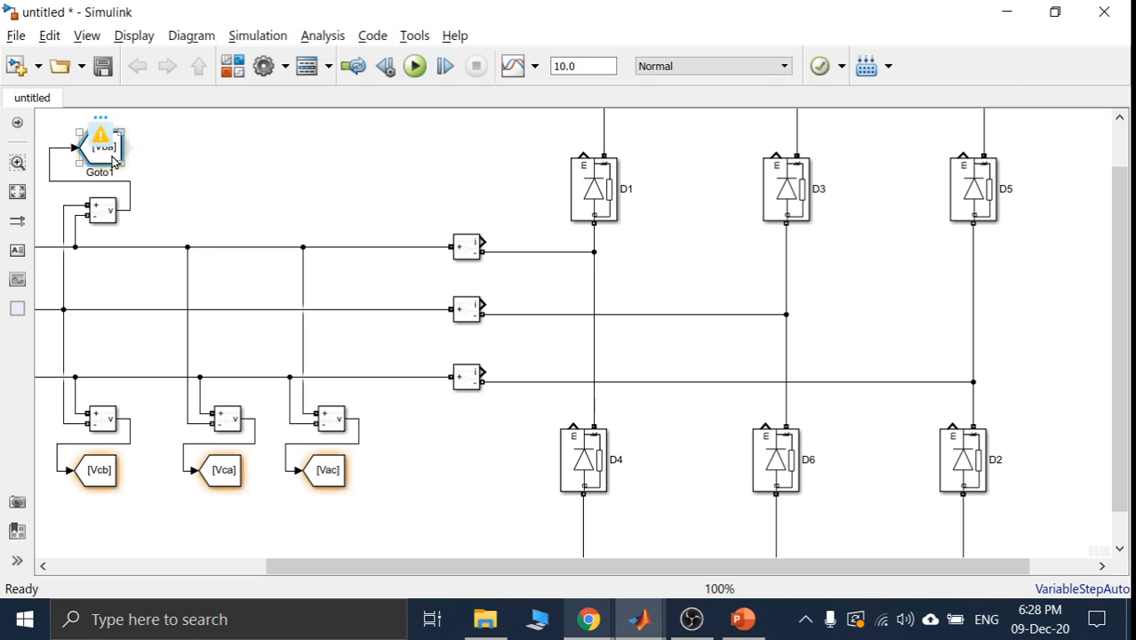
key("ctrl+v")
left_click_drag(113, 162, 524, 200)
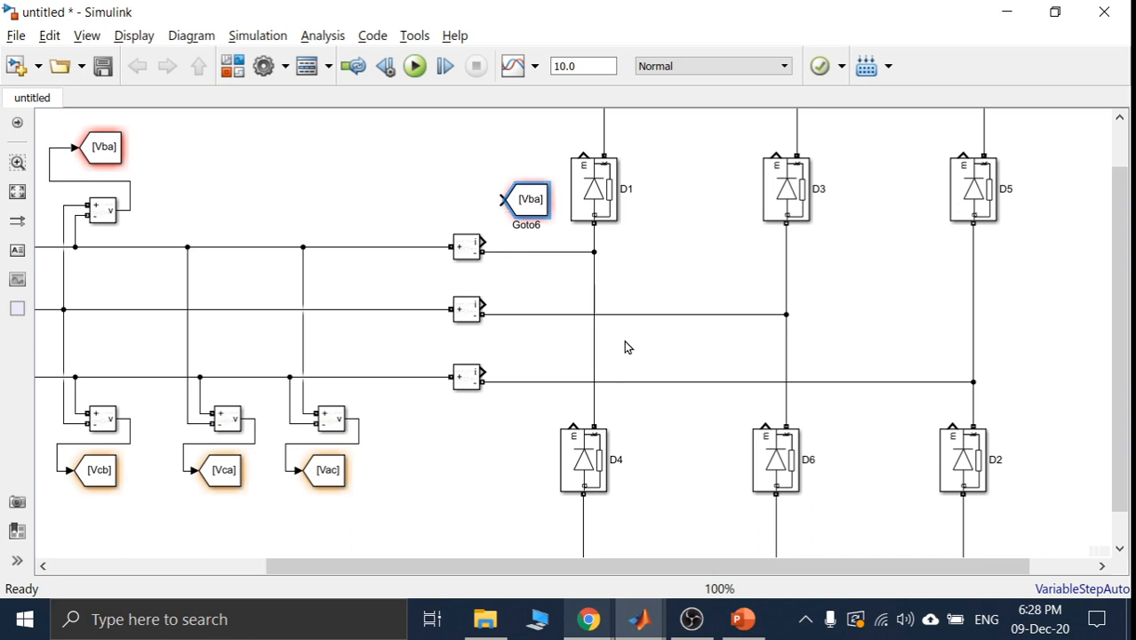
- Shift the whole diode bridge and its load to the right, away from the current measurements
scroll(624, 346, "up", 1)
scroll(624, 346, "down", 2)
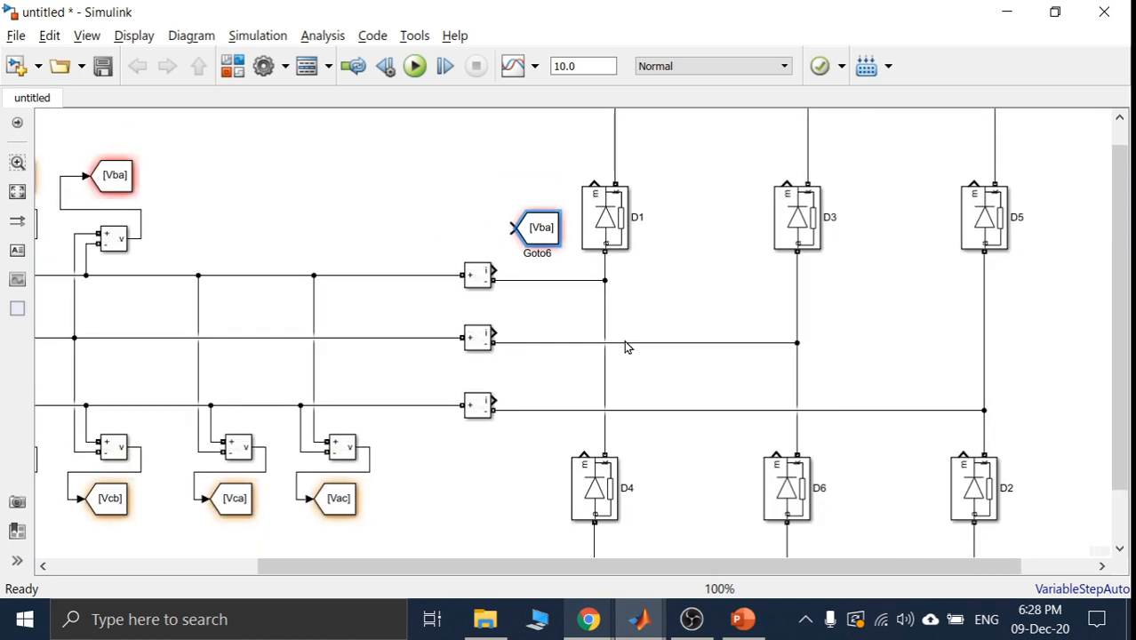
left_click_drag(576, 182, 999, 519)
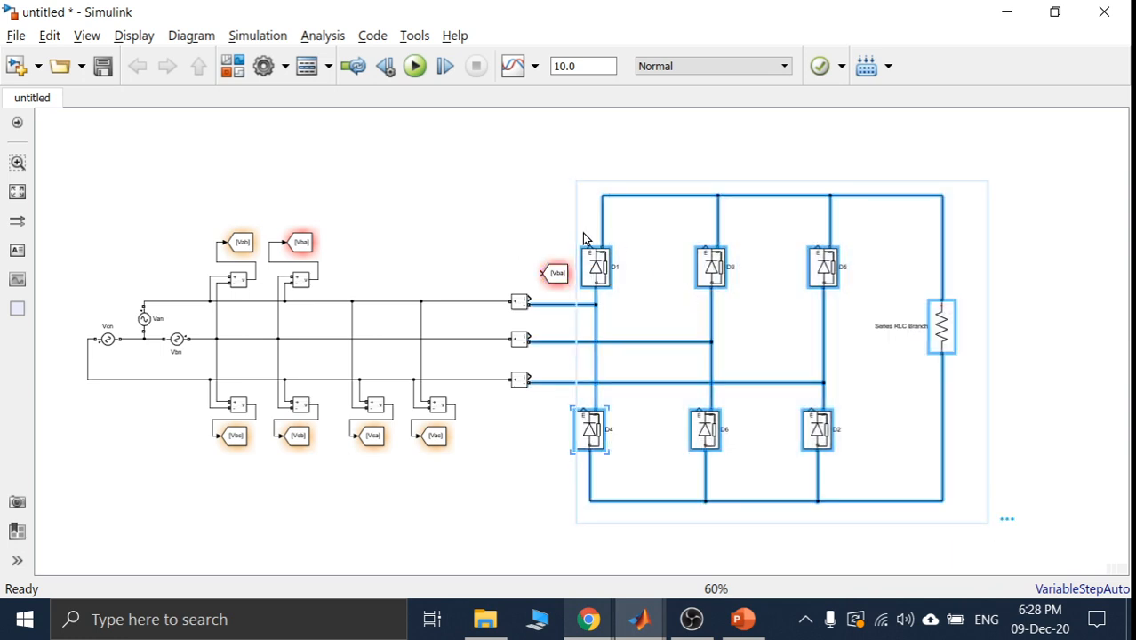
left_click_drag(605, 271, 658, 268)
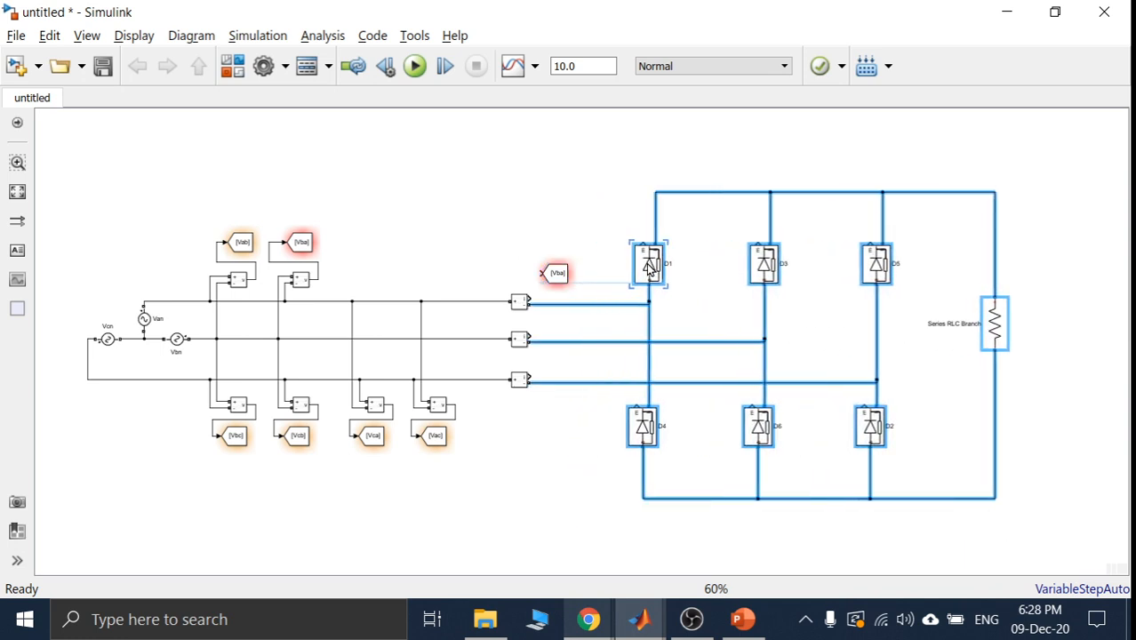
left_click(592, 234)
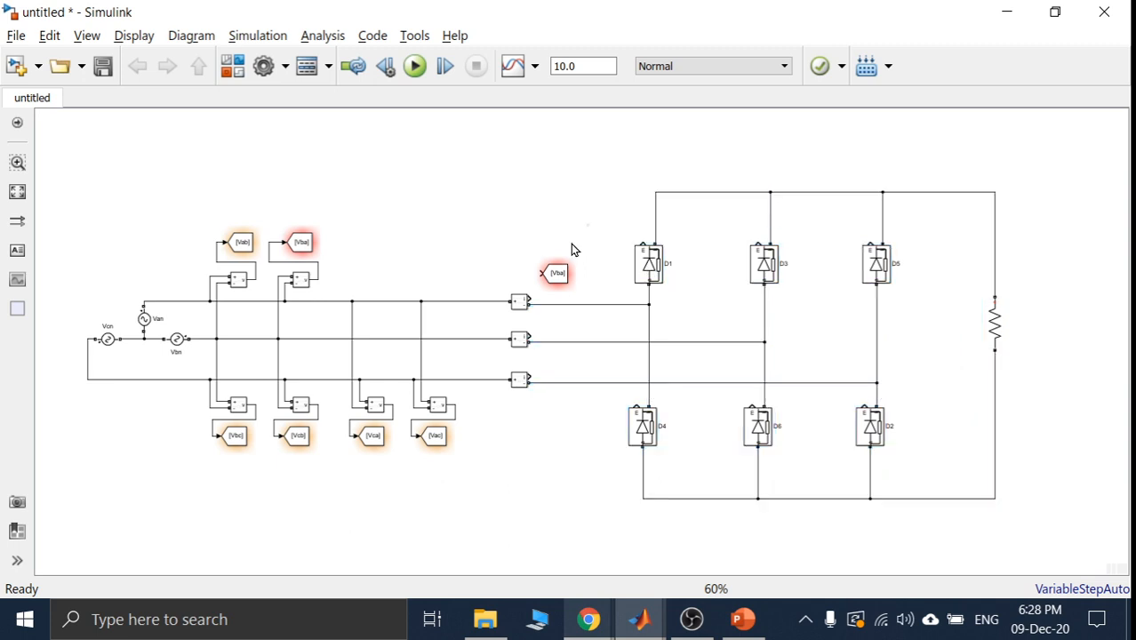
- Nudge the copied Goto block closer and connect the phase a current measurement's output to it
left_click(556, 274)
left_click_drag(558, 277, 562, 284)
left_click(531, 293)
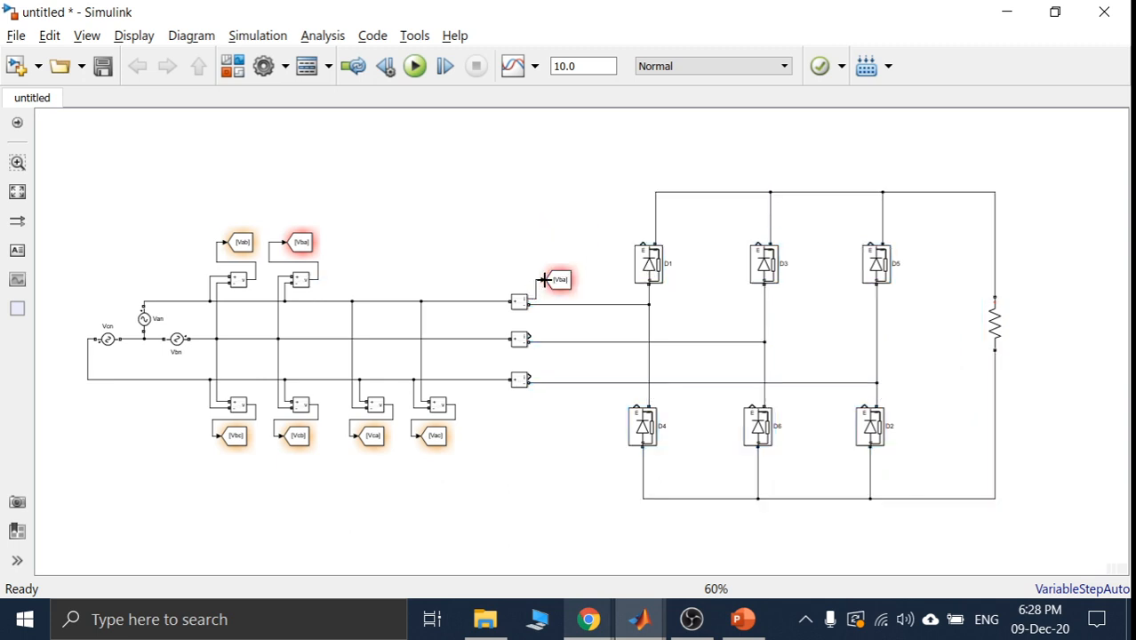
- Set the tag of the phase a current measurement's Goto block to Ia
double_click(558, 283)
double_click(681, 265)
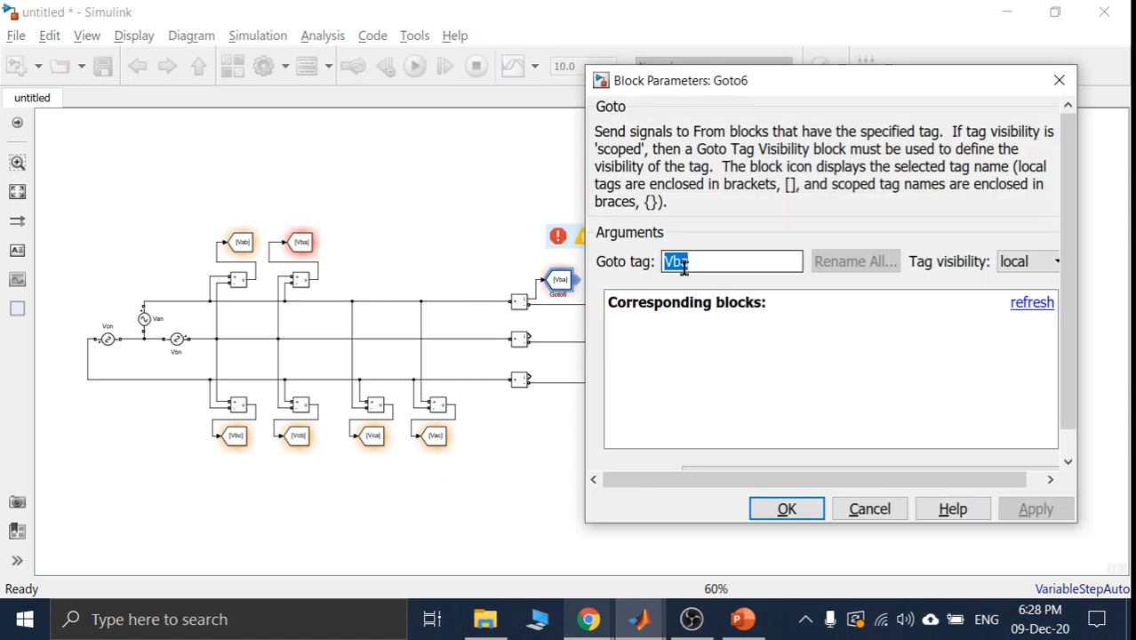
type("Ia")
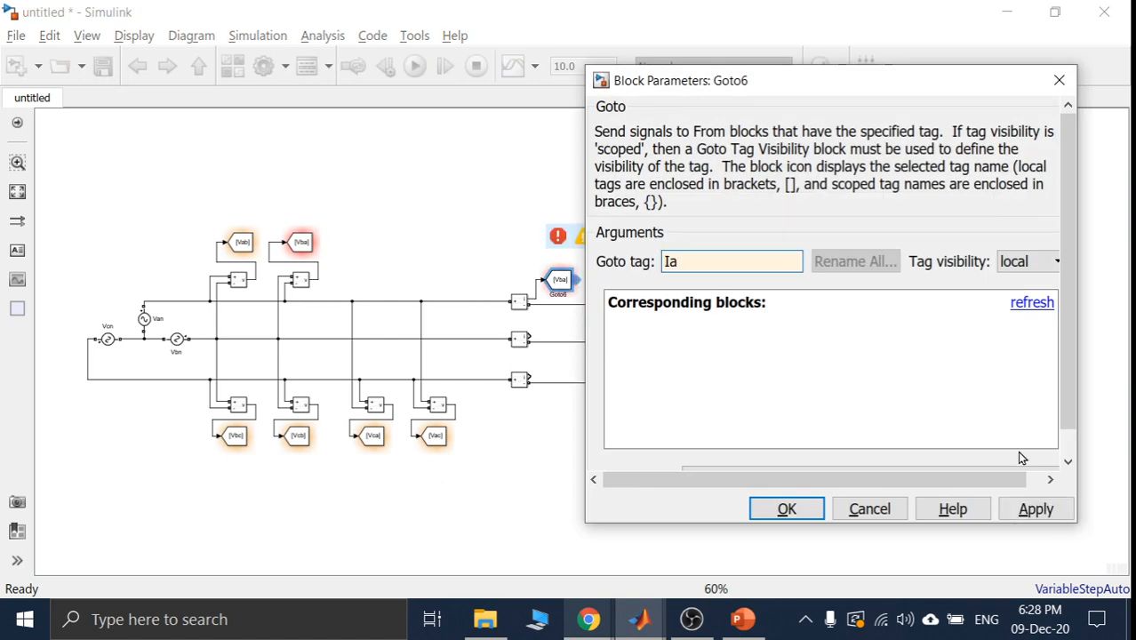
left_click(1036, 508)
left_click(807, 513)
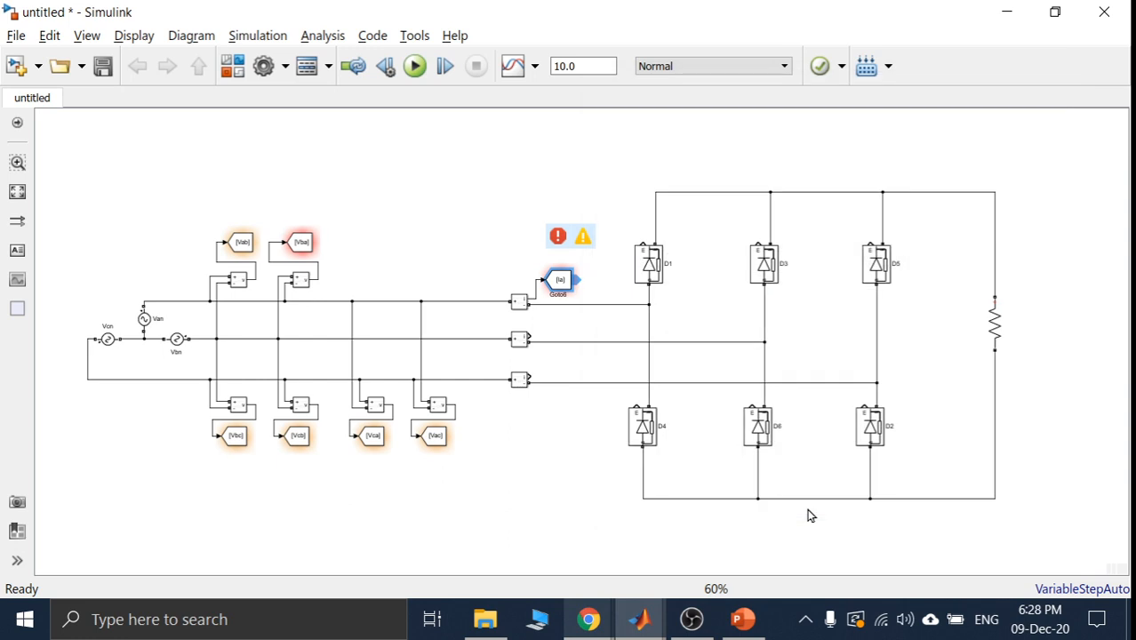
left_click(578, 329)
- Copy the Ia Goto block beside the phase b current measurement and connect that measurement's output to it
left_click(560, 283)
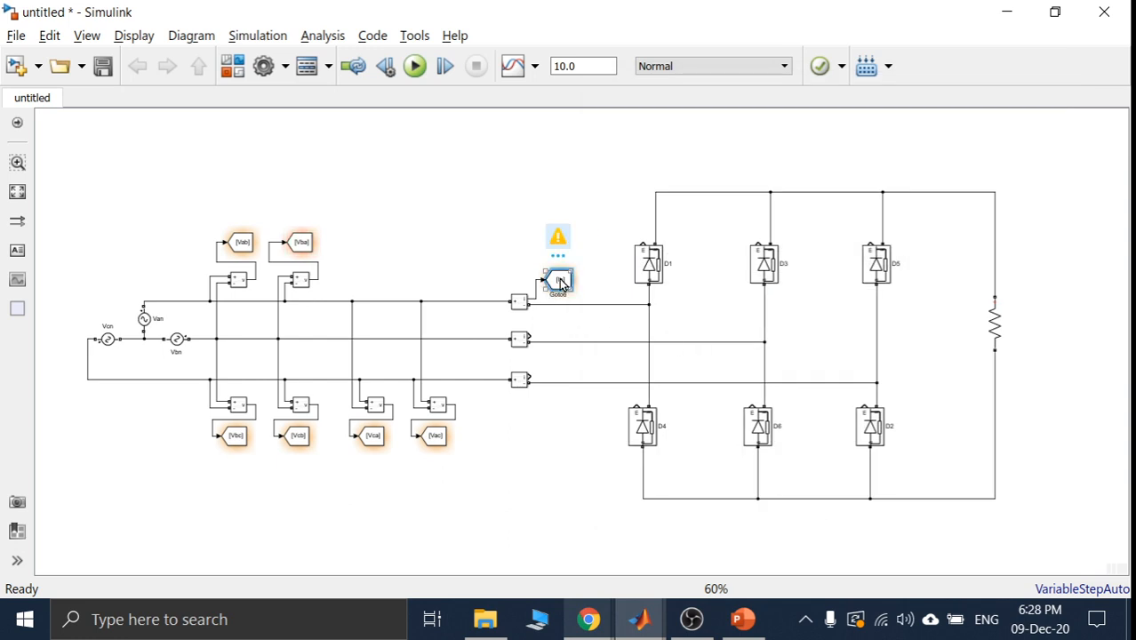
left_click_drag(561, 283, 530, 336)
left_click(561, 331)
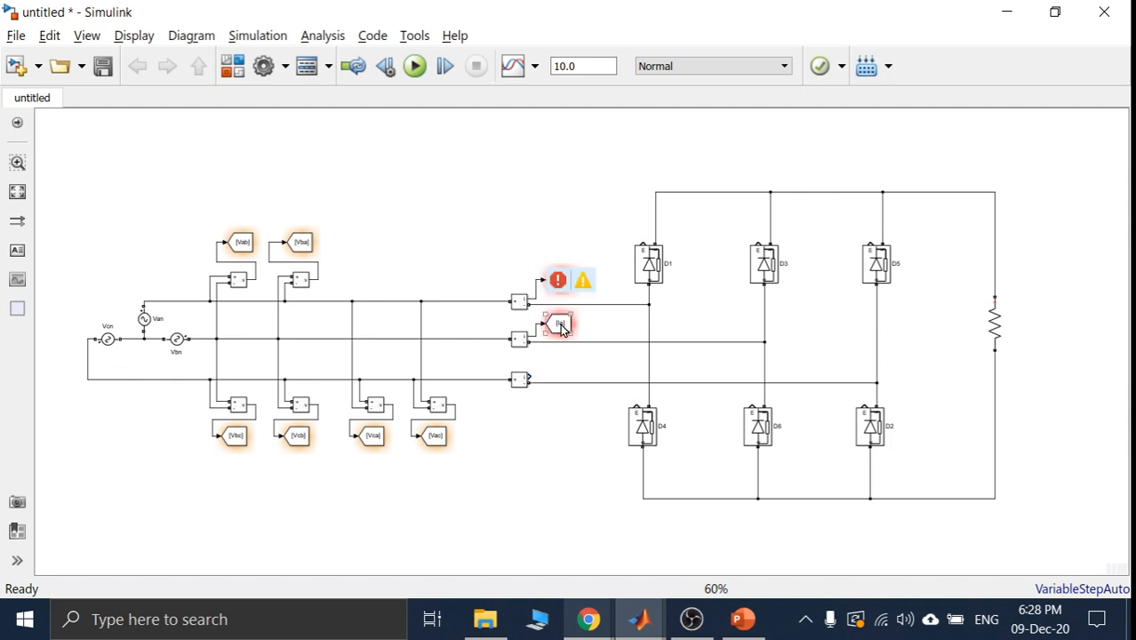
- Set the tag of the phase b current measurement's Goto block to Ib
double_click(561, 329)
double_click(696, 305)
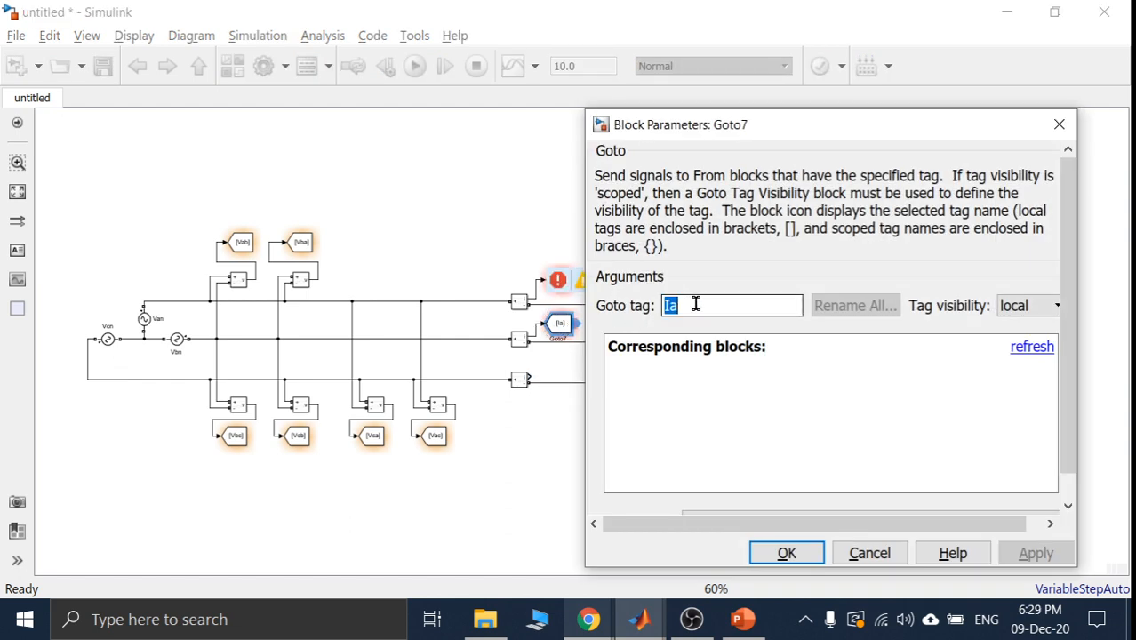
type("Ib")
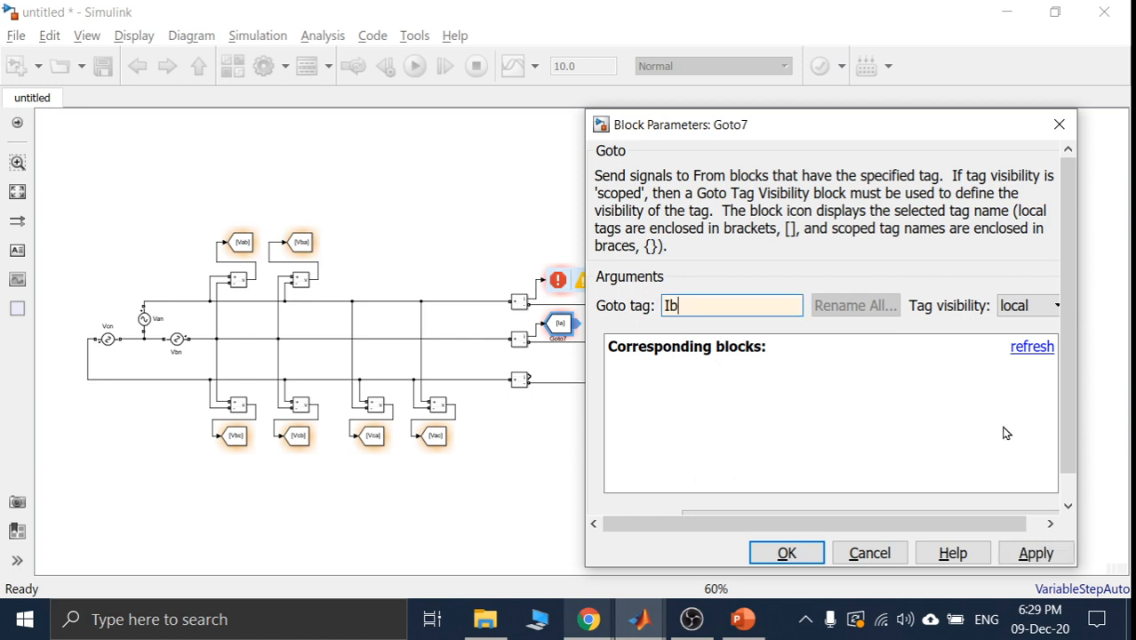
left_click(1035, 553)
left_click(788, 554)
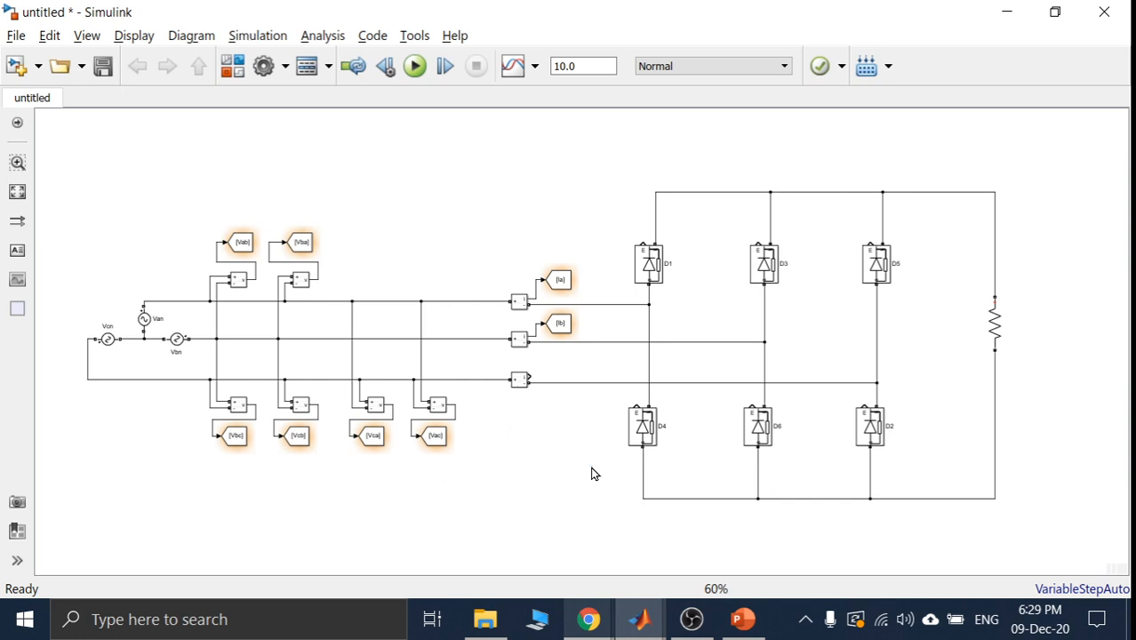
- Copy the Ib Goto block to the phase c current measurement's output and set the copy's tag to Ic
left_click(557, 331)
left_click_drag(554, 327, 557, 373)
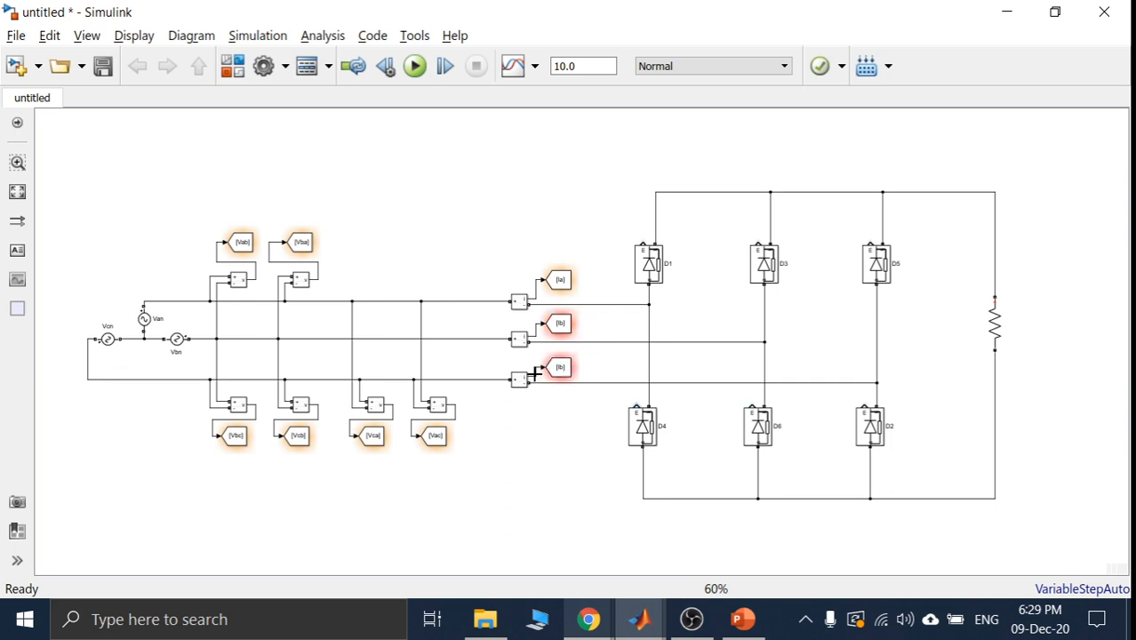
double_click(558, 367)
left_click(715, 347)
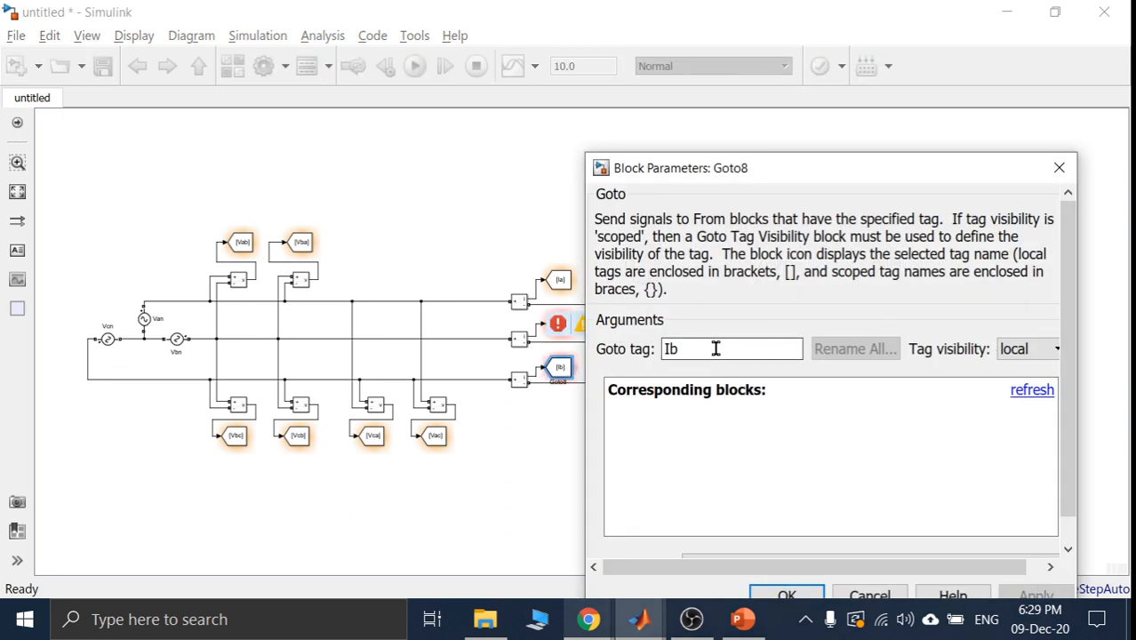
key("BackSpace")
type("c")
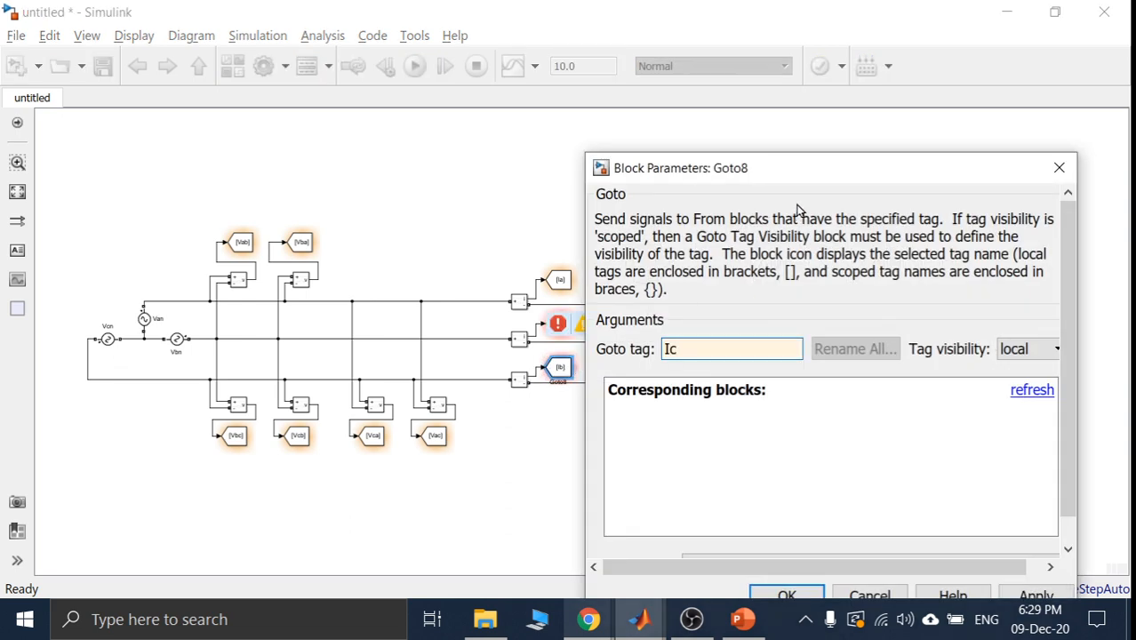
left_click_drag(803, 177, 724, 102)
left_click(940, 523)
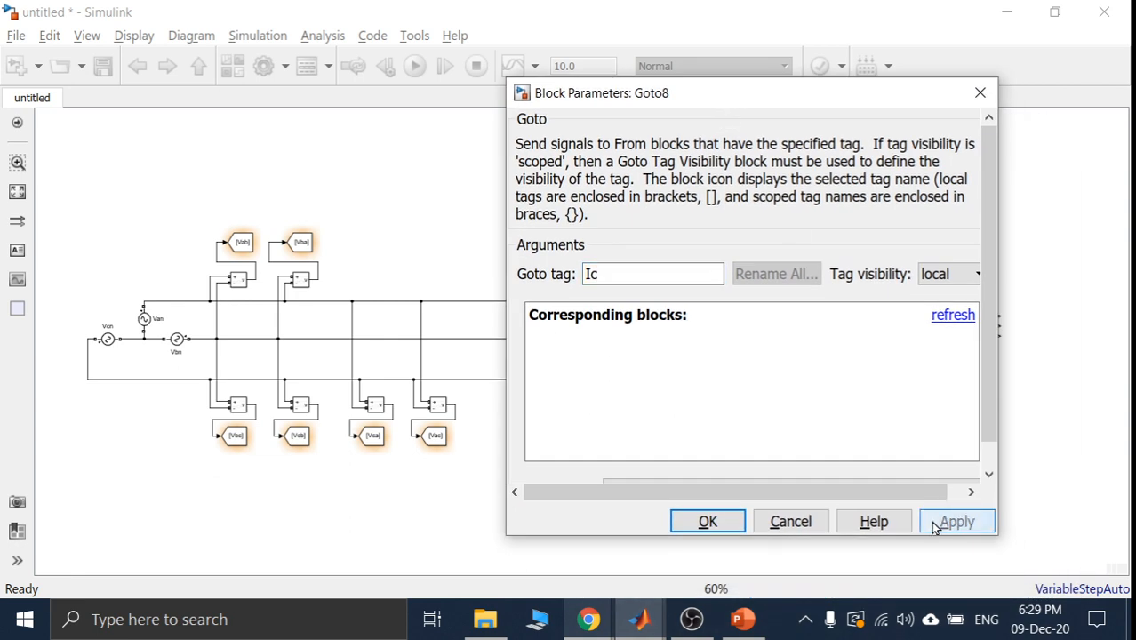
left_click(731, 521)
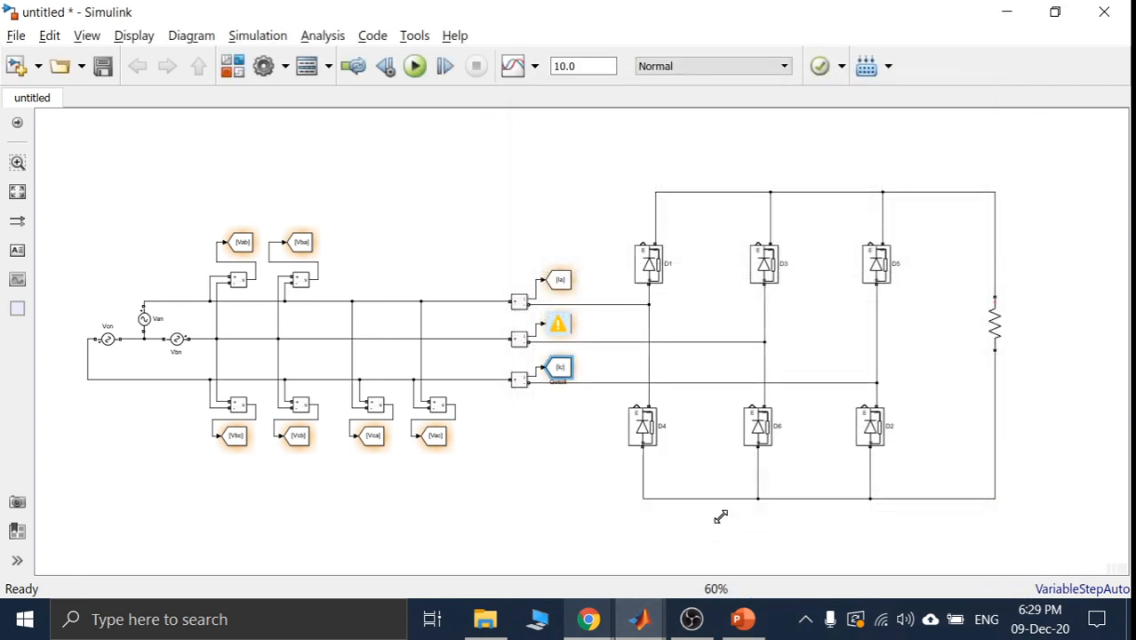
left_click(585, 485)
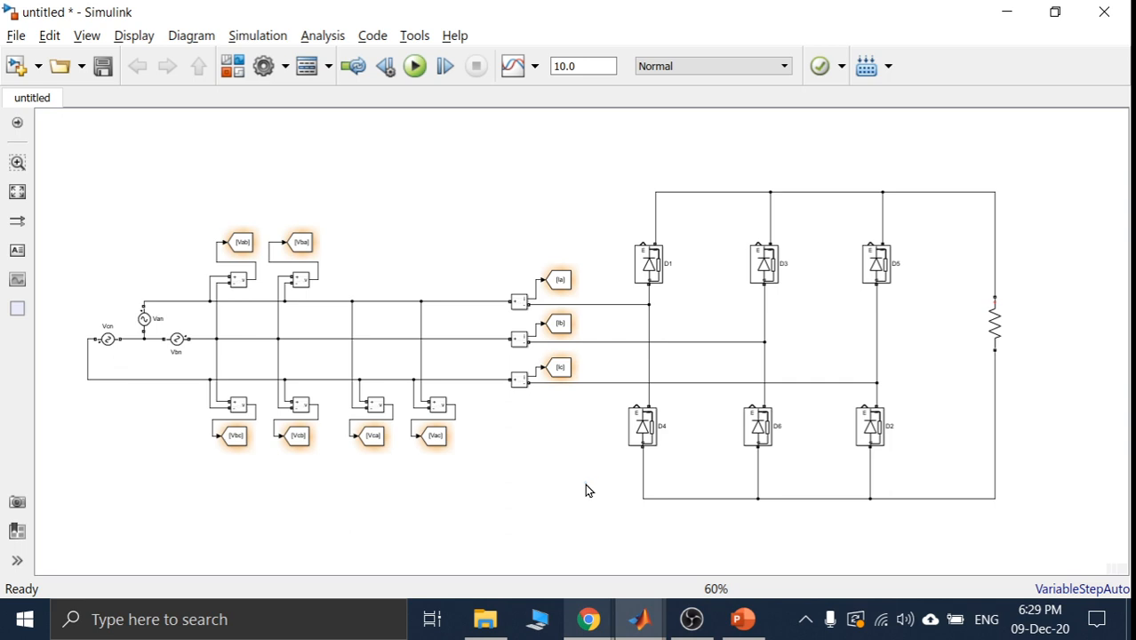
- Shift the three current measurements and their Goto blocks away from the bridge, and straighten the phase b line to the diodes
left_click(560, 282)
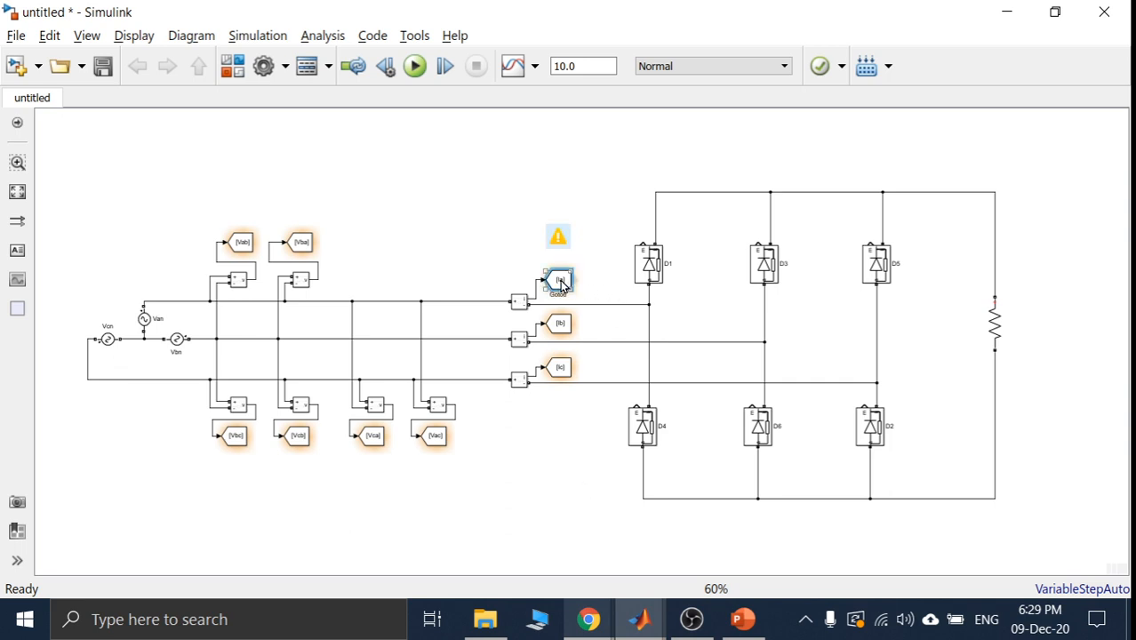
left_click(564, 229)
left_click_drag(502, 236, 503, 387)
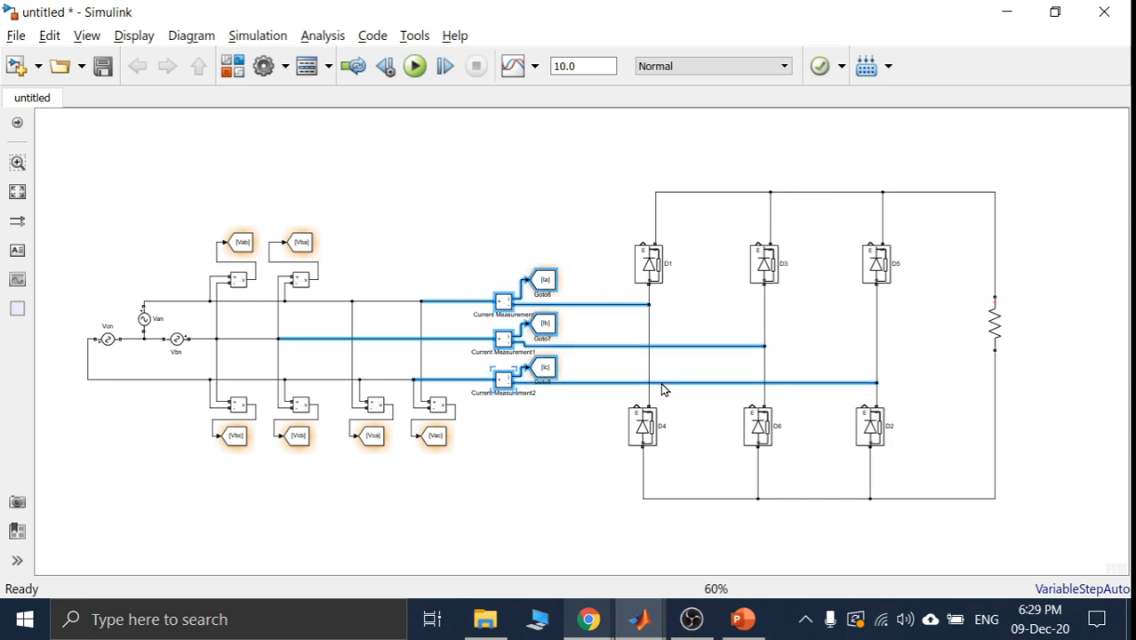
left_click(615, 367)
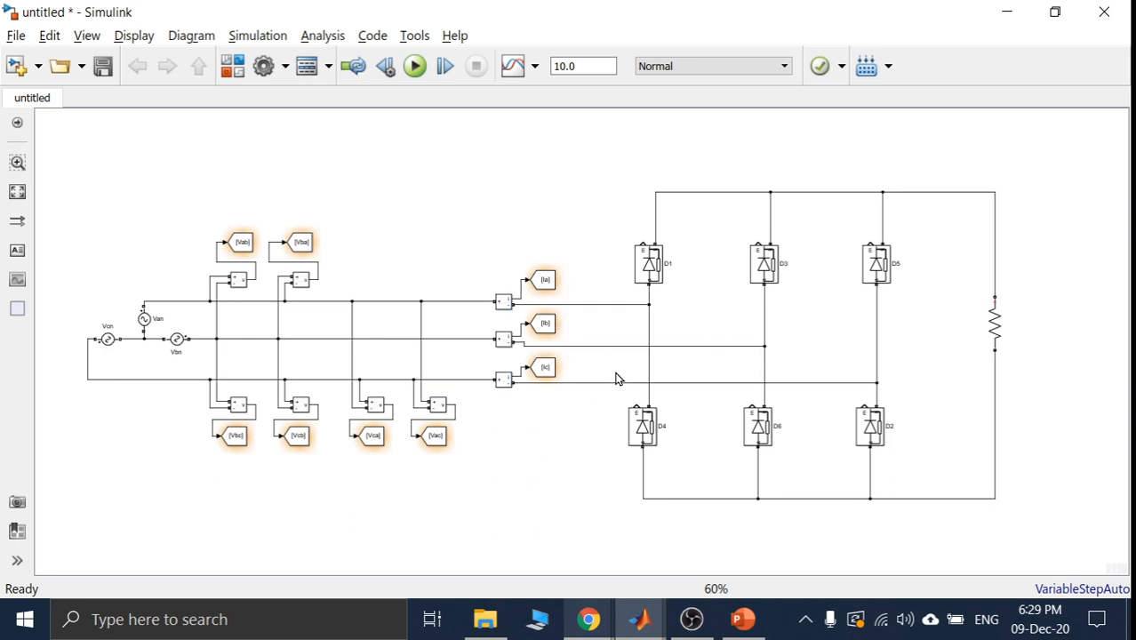
left_click(627, 346)
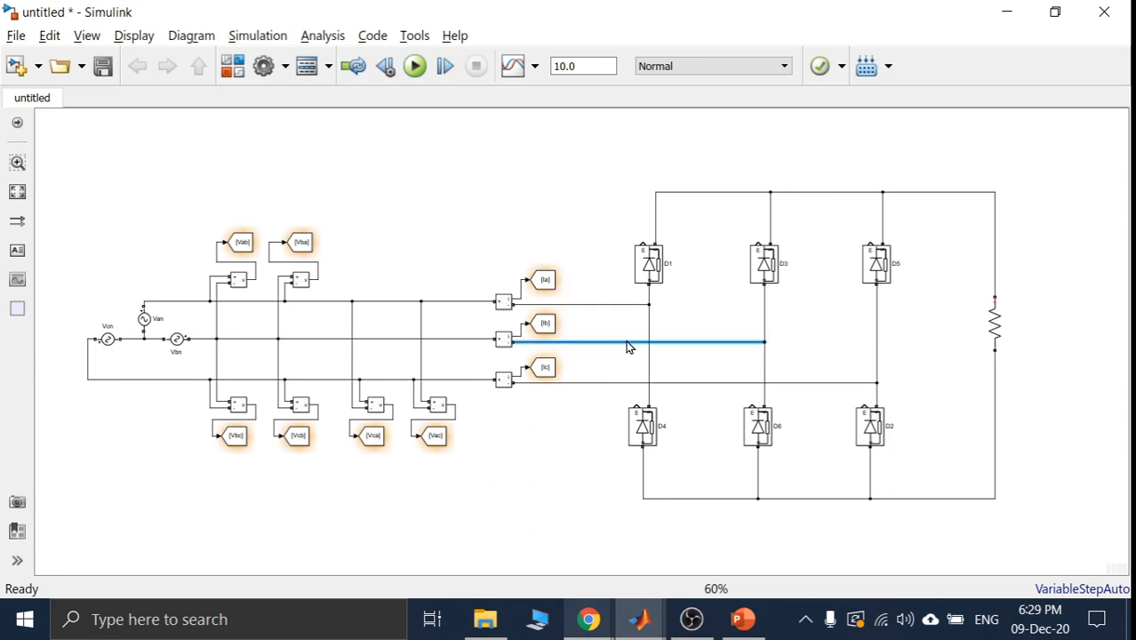
left_click(619, 329)
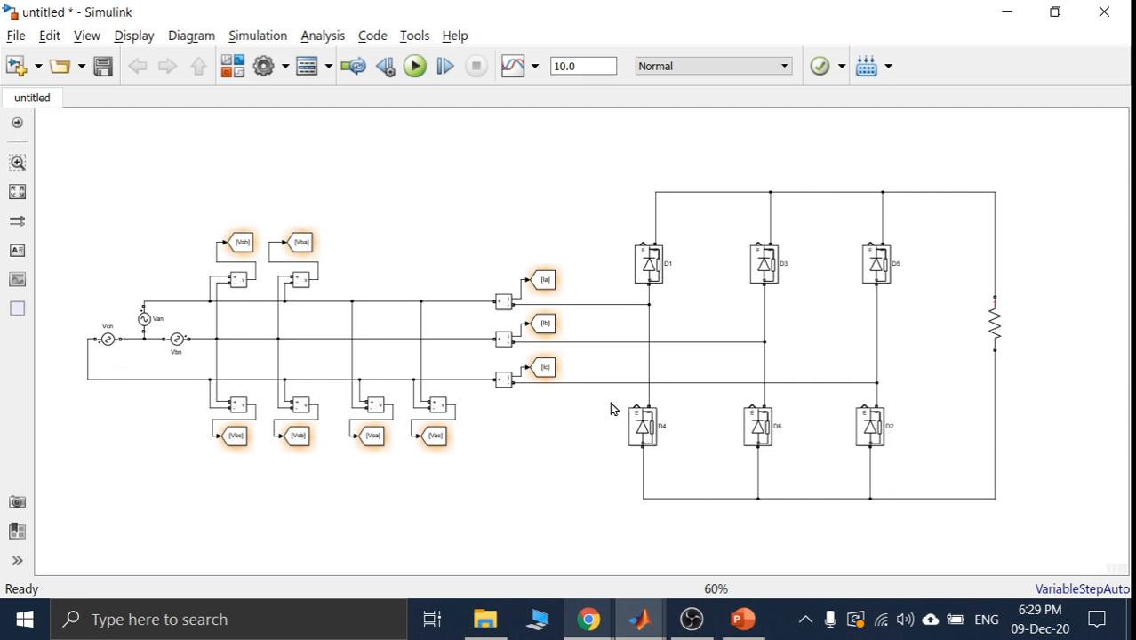
- Move diodes D4, D6 and D2 further down and bring the common lower rail up close beneath them
left_click_drag(610, 401, 648, 483)
left_click(963, 369)
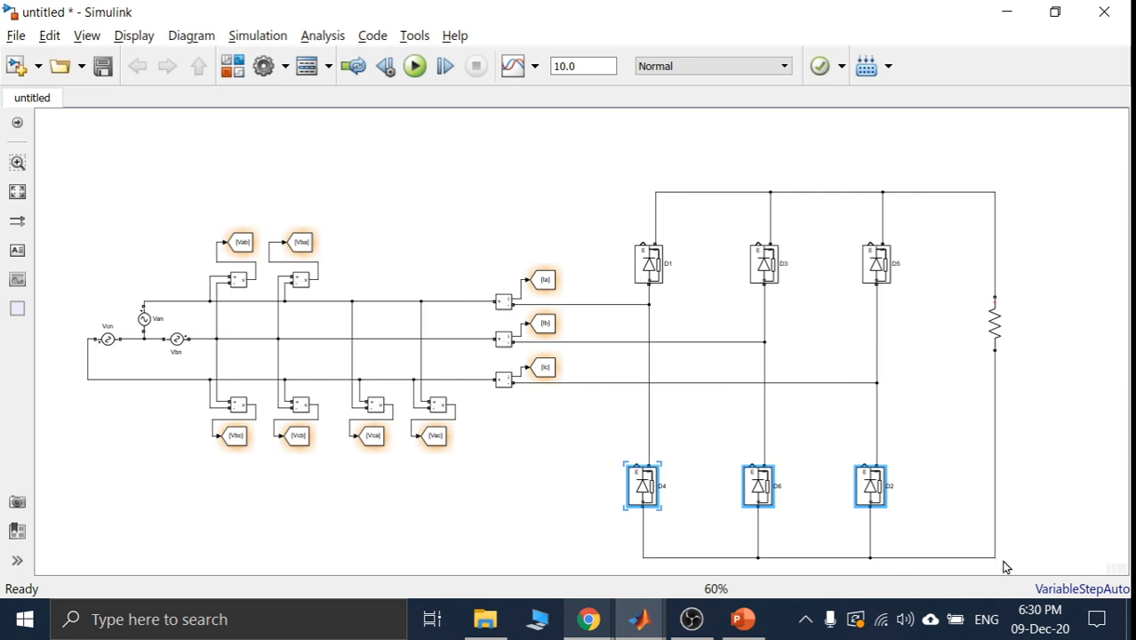
left_click_drag(1002, 560, 641, 530)
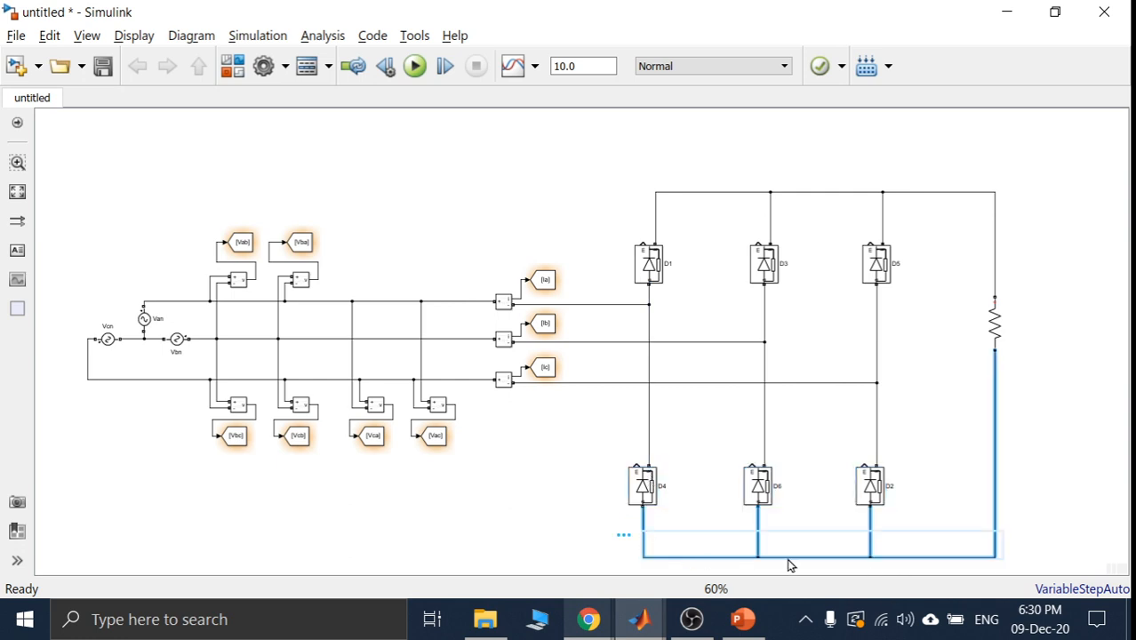
left_click_drag(788, 558, 786, 521)
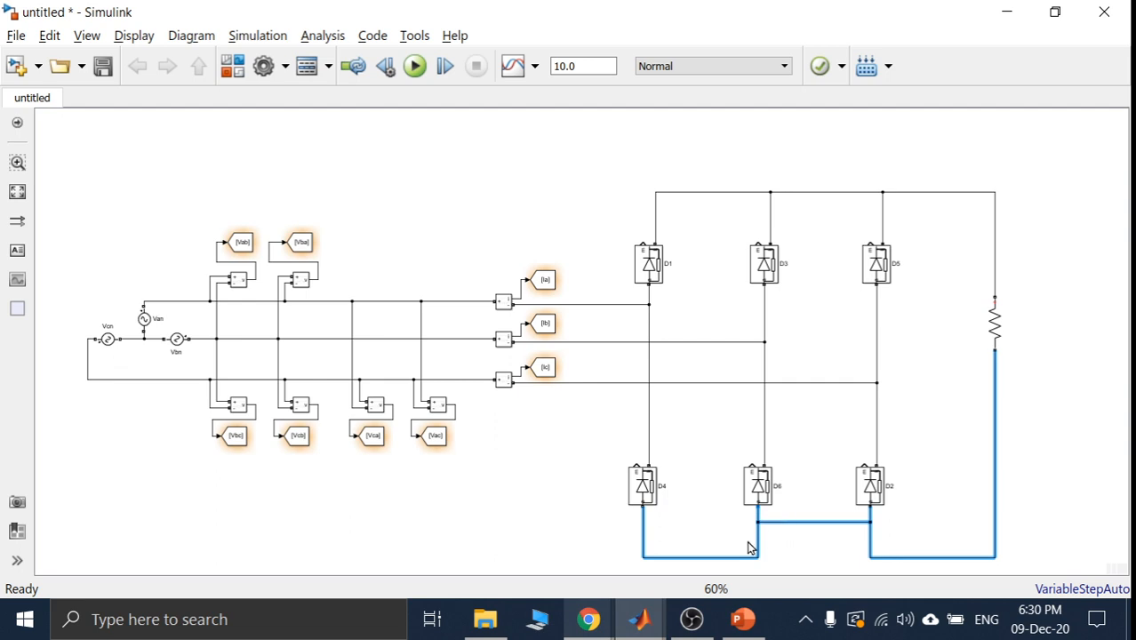
left_click_drag(711, 557, 710, 521)
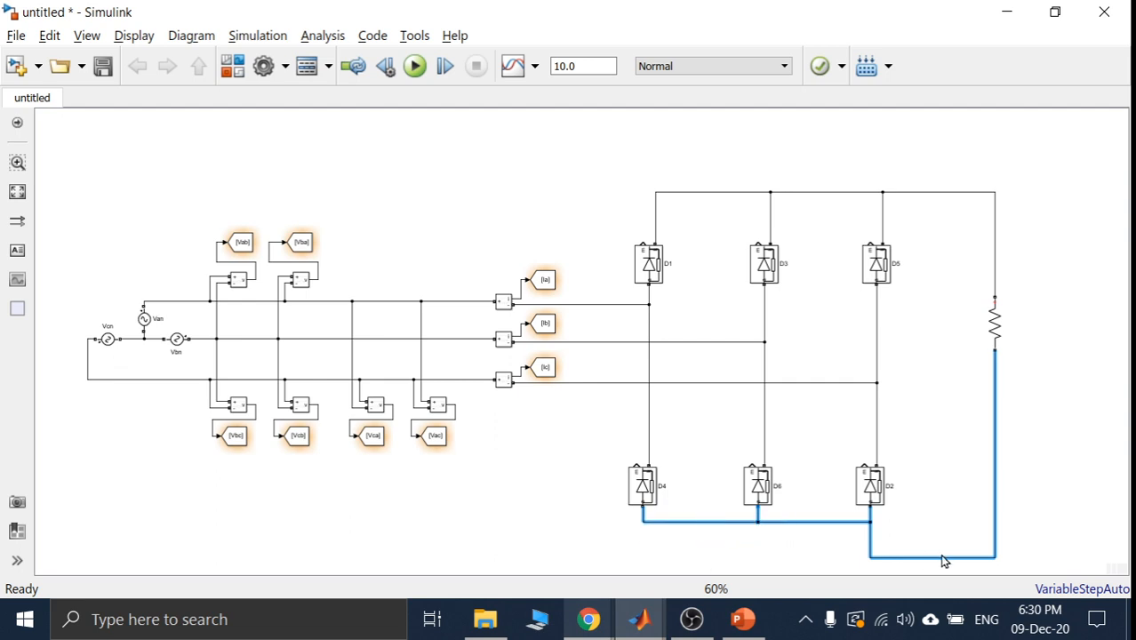
left_click_drag(953, 561, 953, 521)
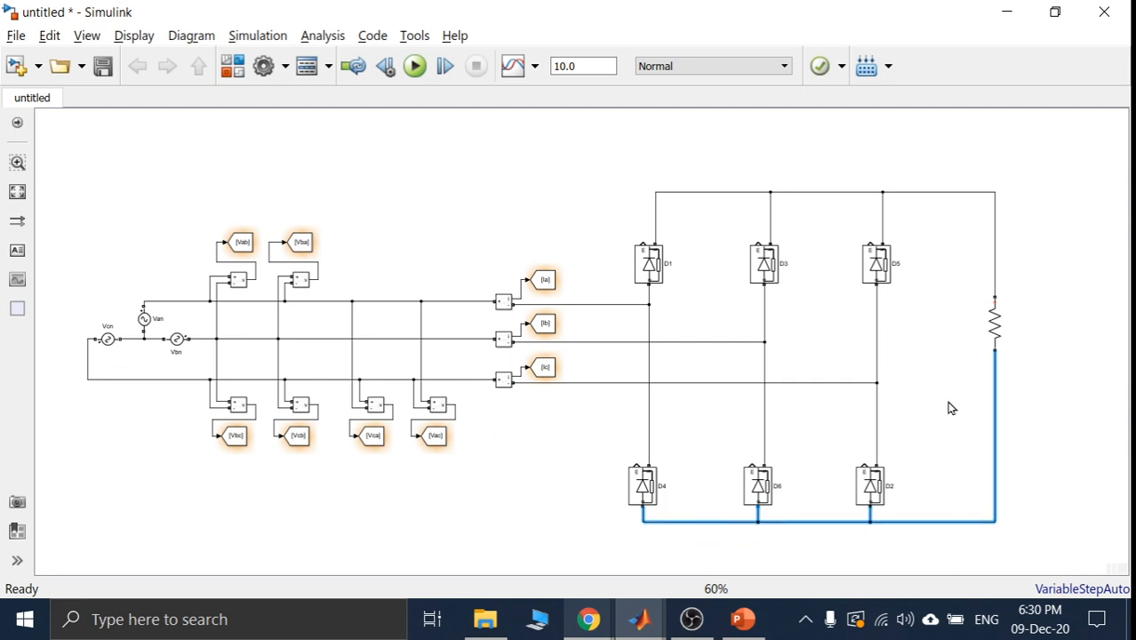
- Move diodes D1, D3 and D5 further up and bring the common upper rail down close above them
left_click_drag(1025, 216, 540, 382)
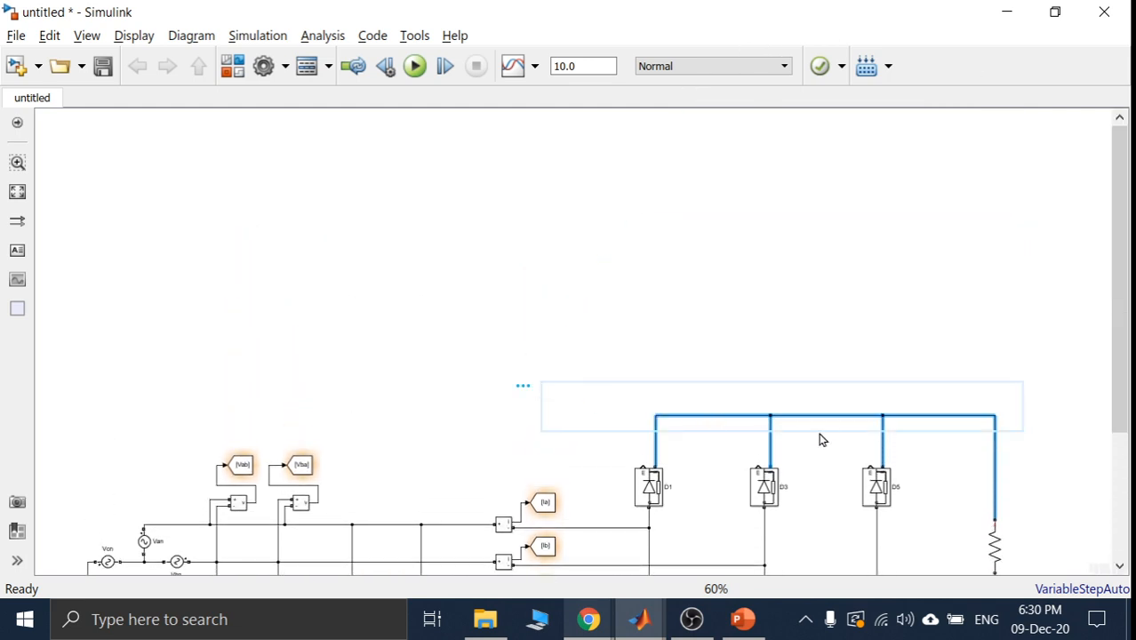
left_click_drag(1123, 325, 1125, 423)
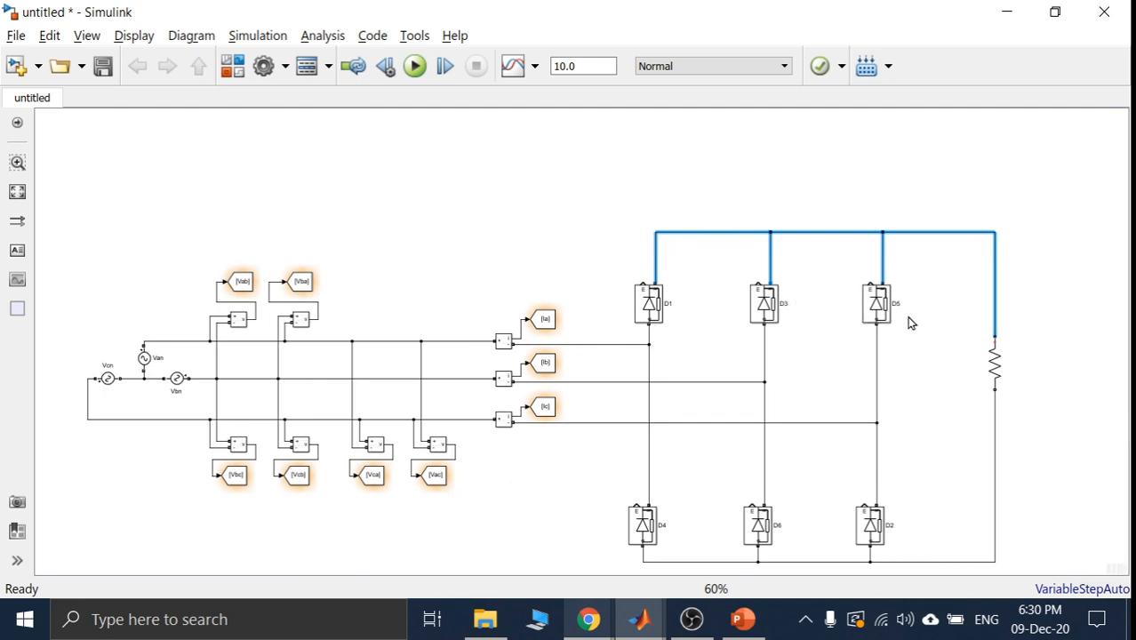
left_click_drag(908, 322, 649, 237)
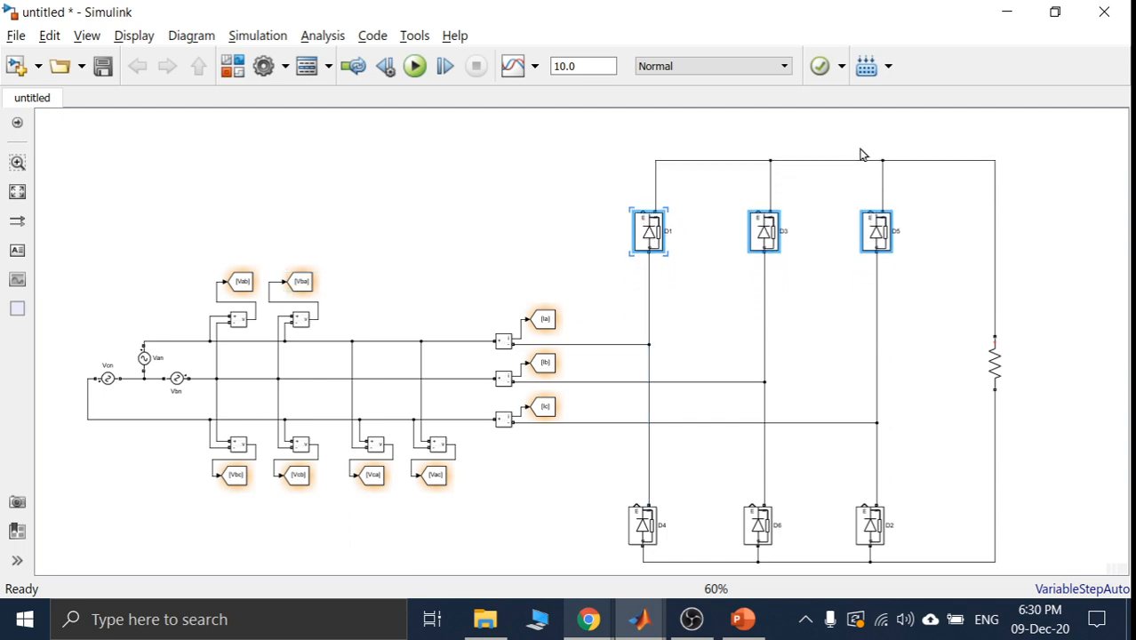
left_click(614, 137)
left_click_drag(631, 142, 997, 160)
left_click_drag(887, 160, 887, 185)
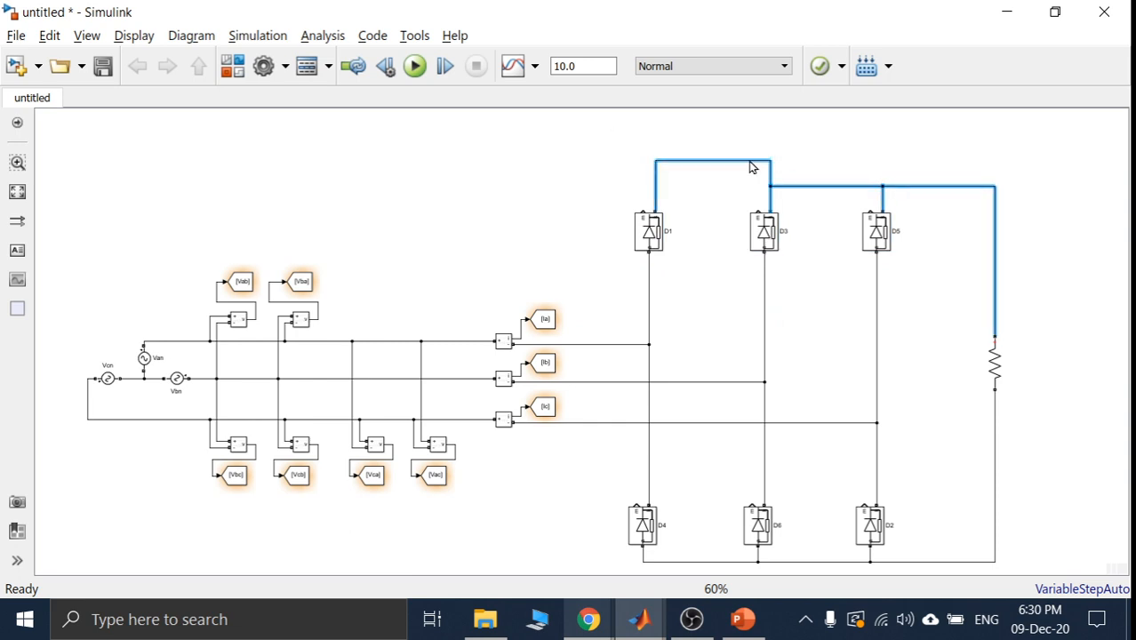
left_click_drag(749, 162, 752, 186)
left_click(753, 162)
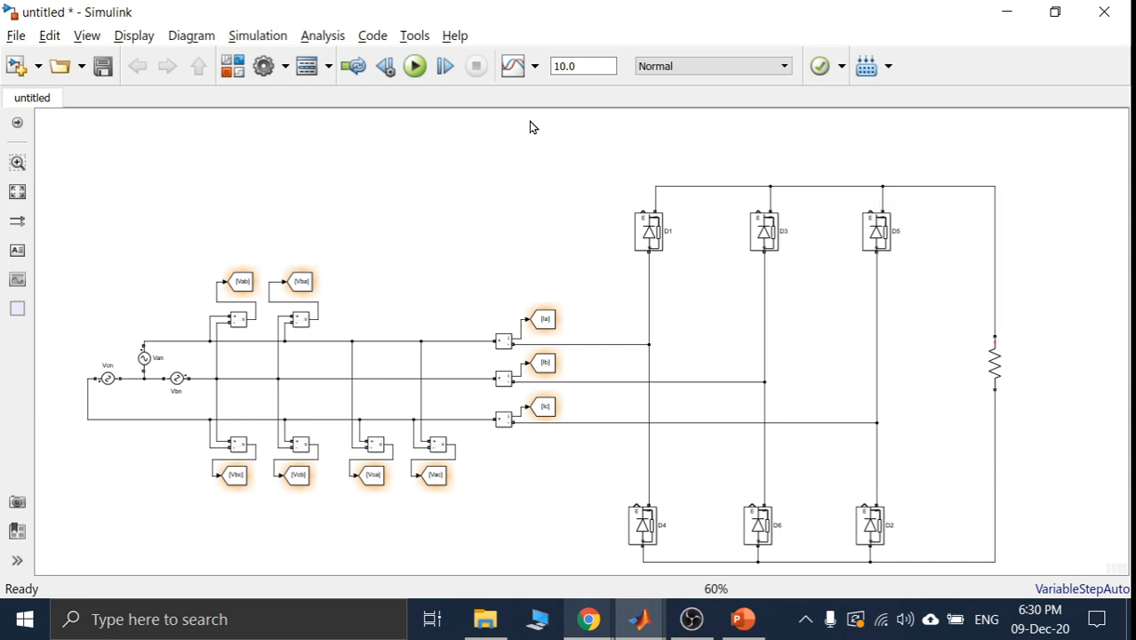
- Place a copy of the phase a current measurement beside the D1 leg and rotate it so its positive port faces down
left_click(502, 341)
left_click_drag(503, 338, 673, 330)
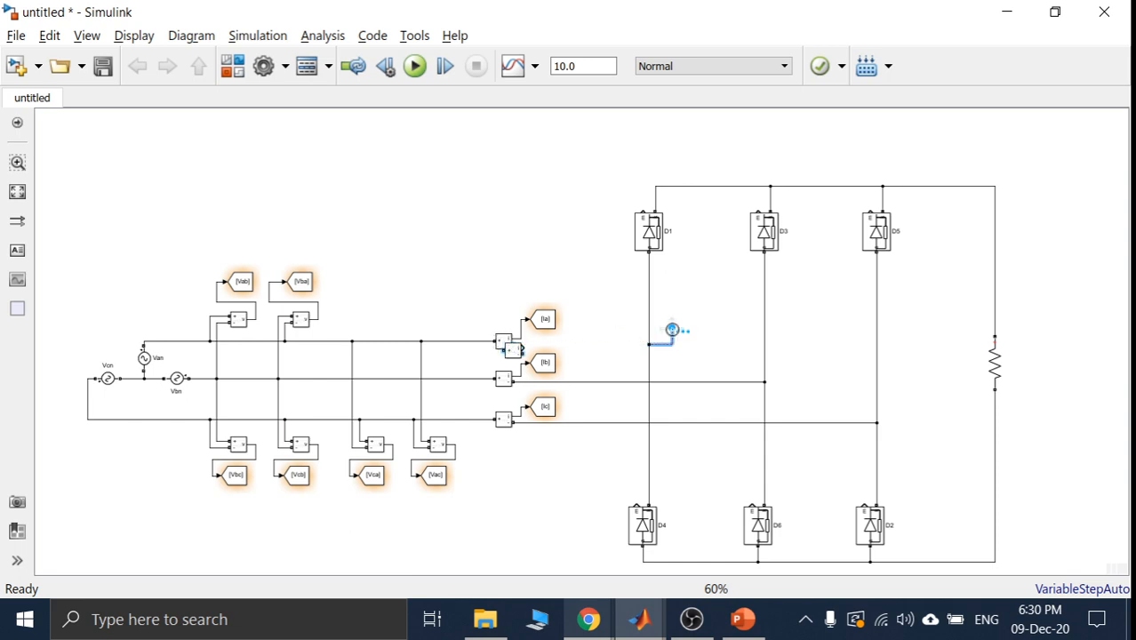
key("ctrl+z")
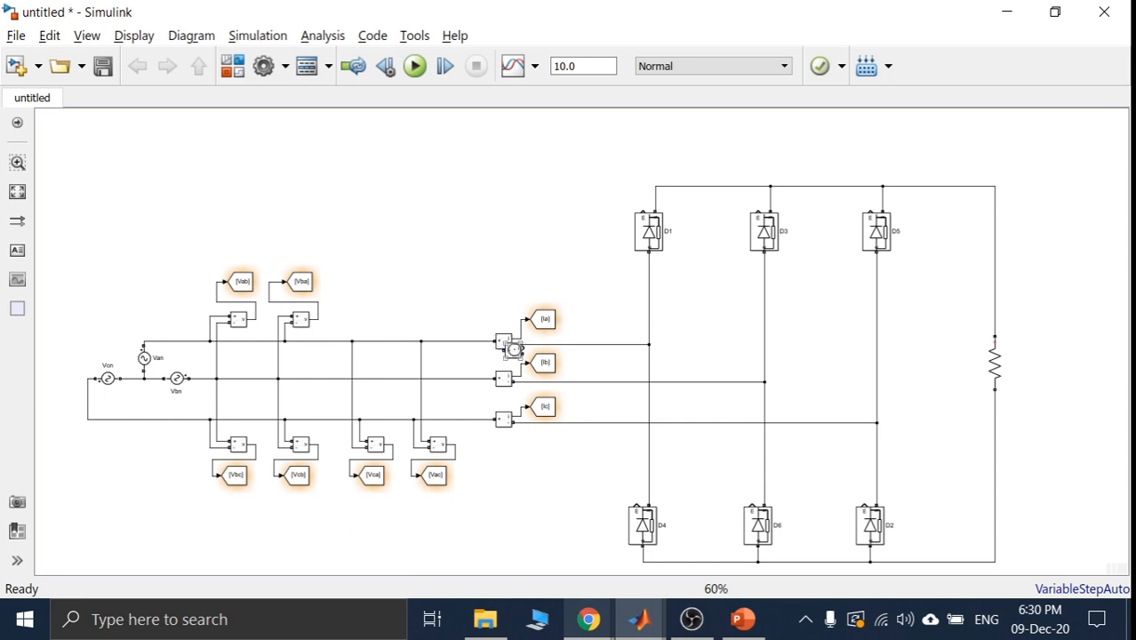
left_click_drag(514, 350, 685, 293)
key("ctrl+r")
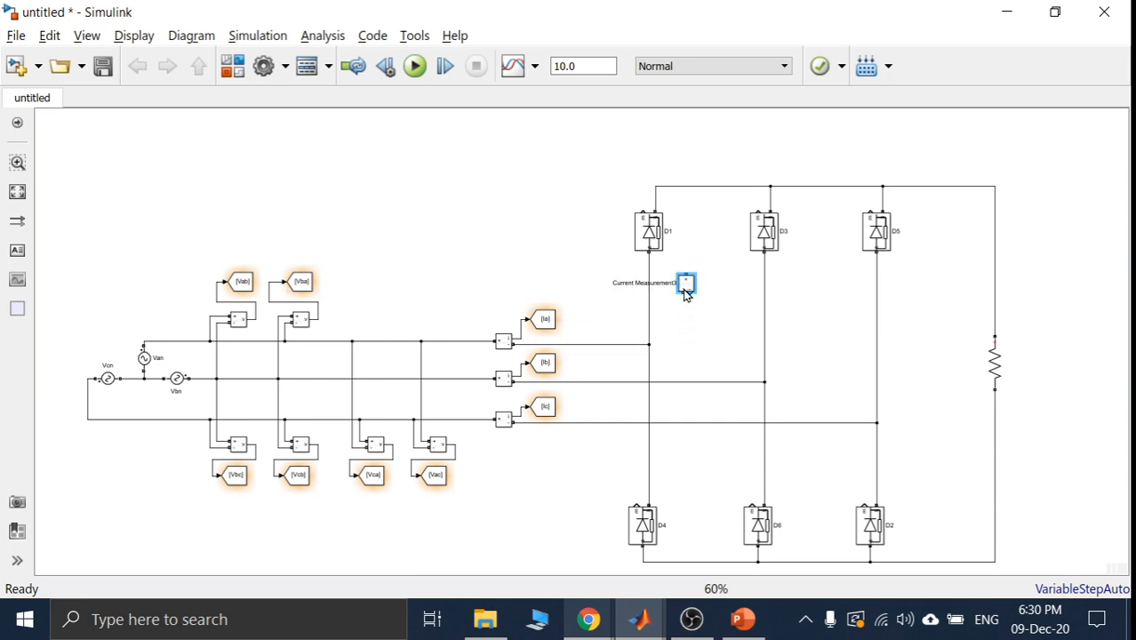
key("ctrl+r")
key("ctrl+r")
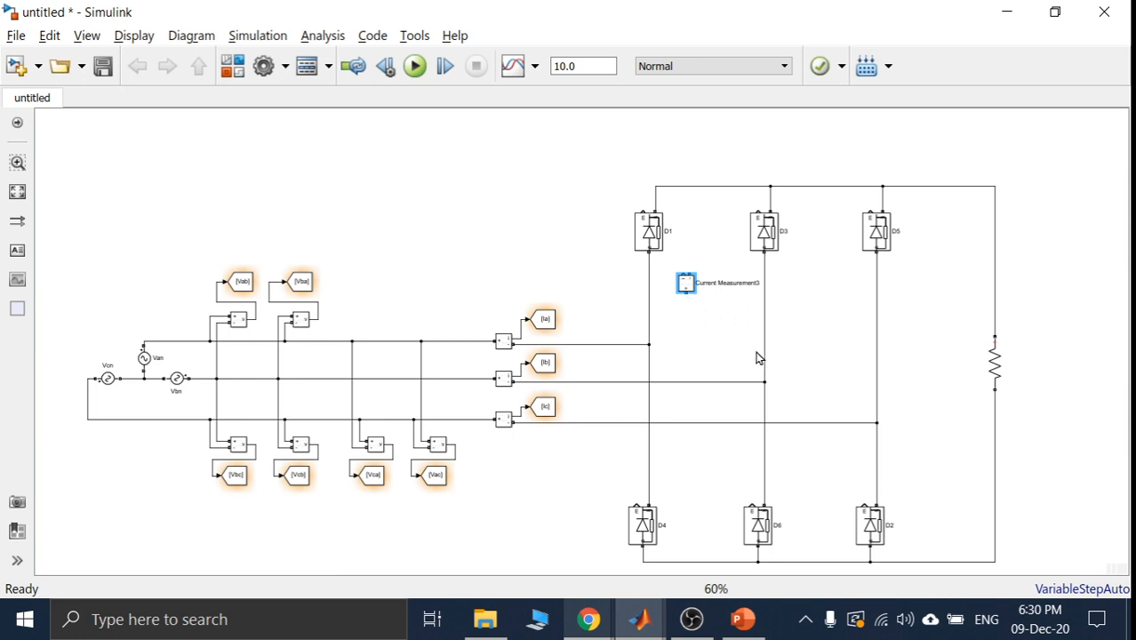
- Insert the copied current measurement into the D1 leg below the diode and connect its positive port to the phase a line
scroll(756, 358, "up", 1)
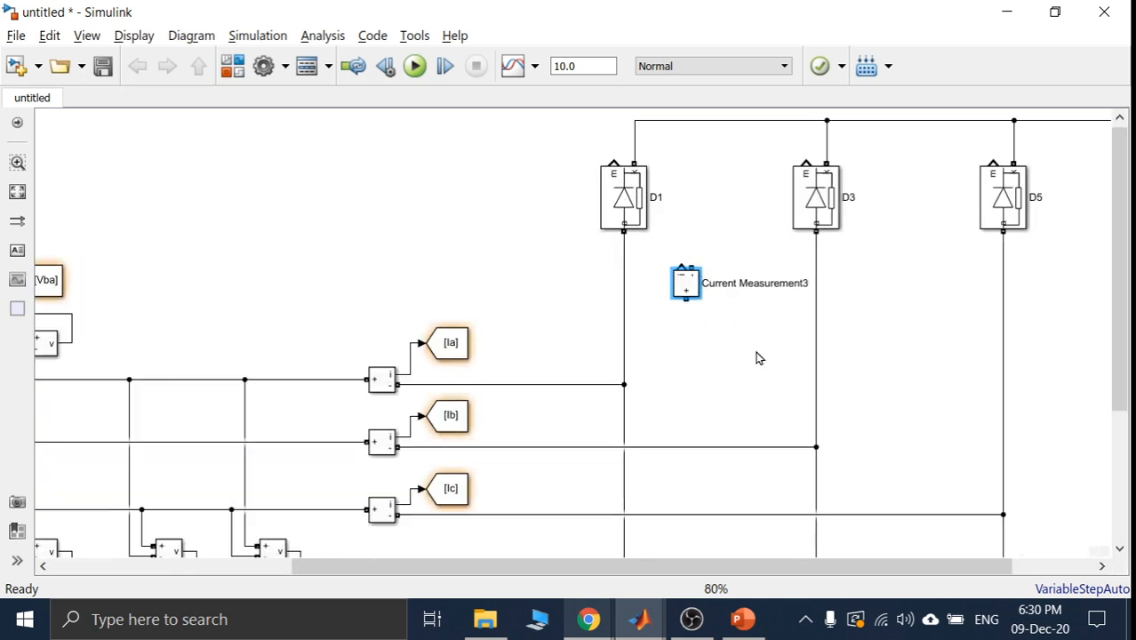
left_click_drag(687, 292, 620, 302)
left_click(671, 323)
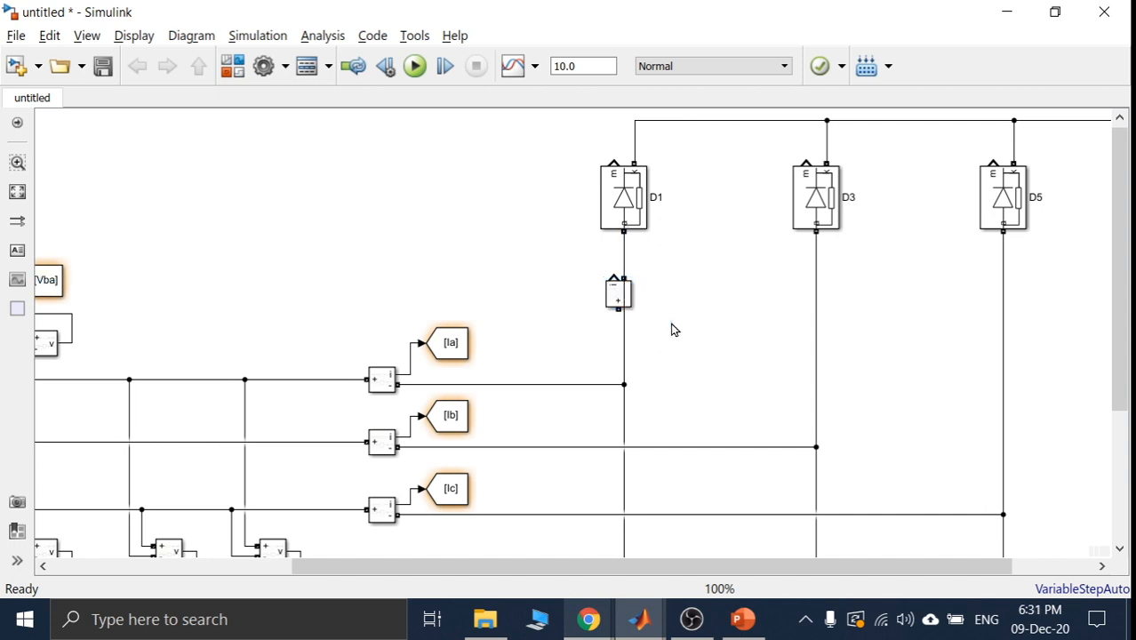
left_click(622, 296)
left_click_drag(621, 274, 619, 327)
left_click(660, 388)
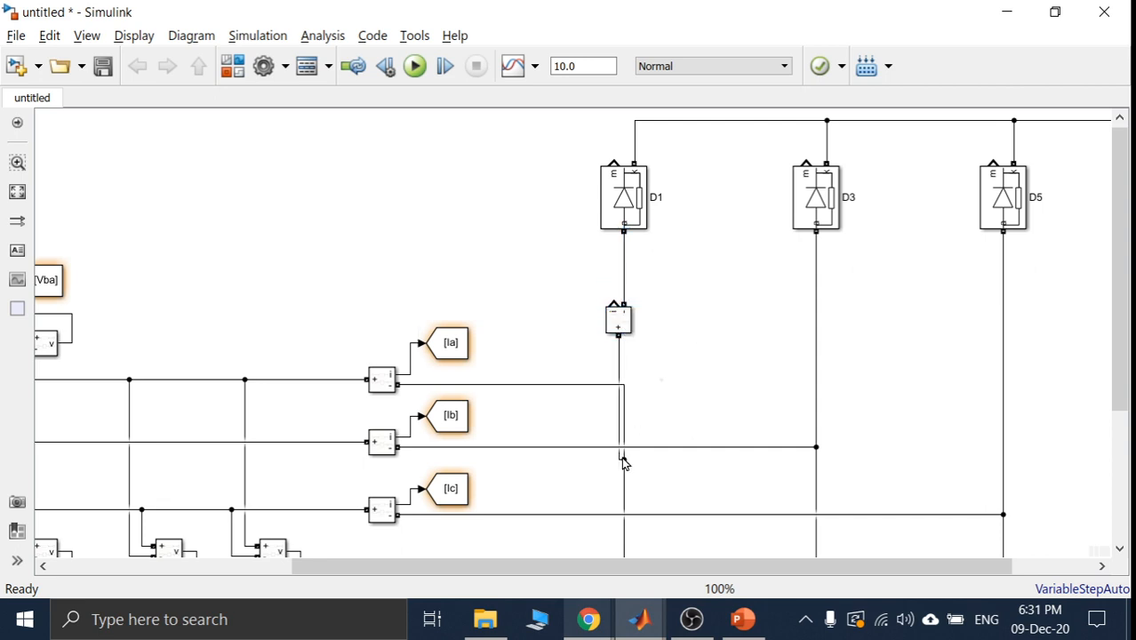
left_click_drag(624, 458, 620, 384)
- Nudge D1 and its current measurement sideways together to align the measurement with the phase a junction
left_click_drag(644, 311, 587, 155)
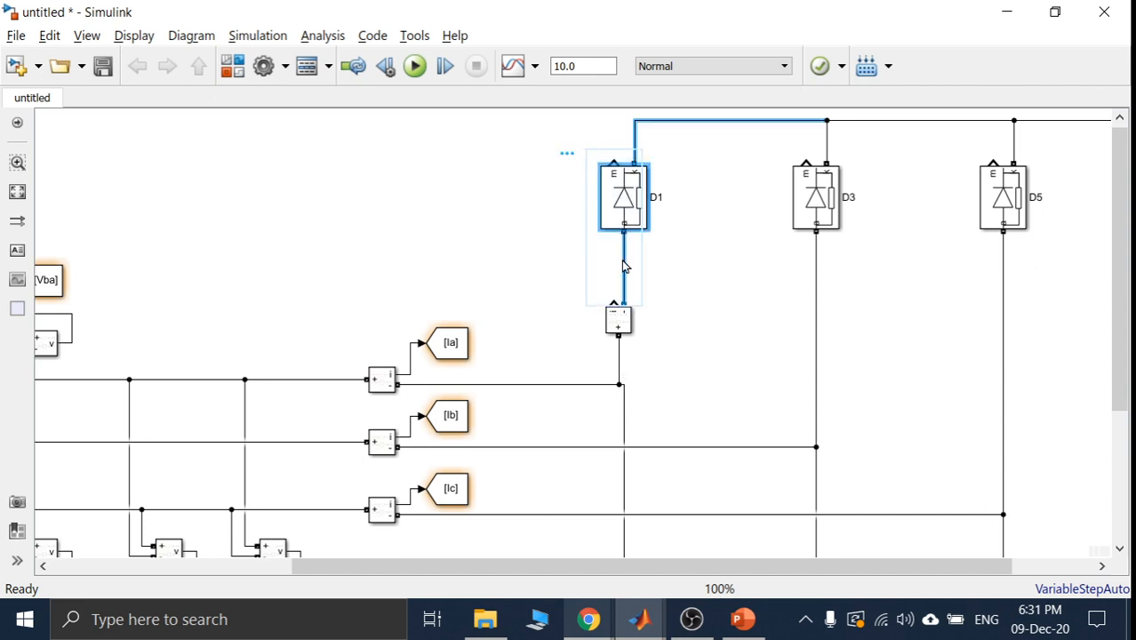
left_click_drag(652, 309, 579, 167)
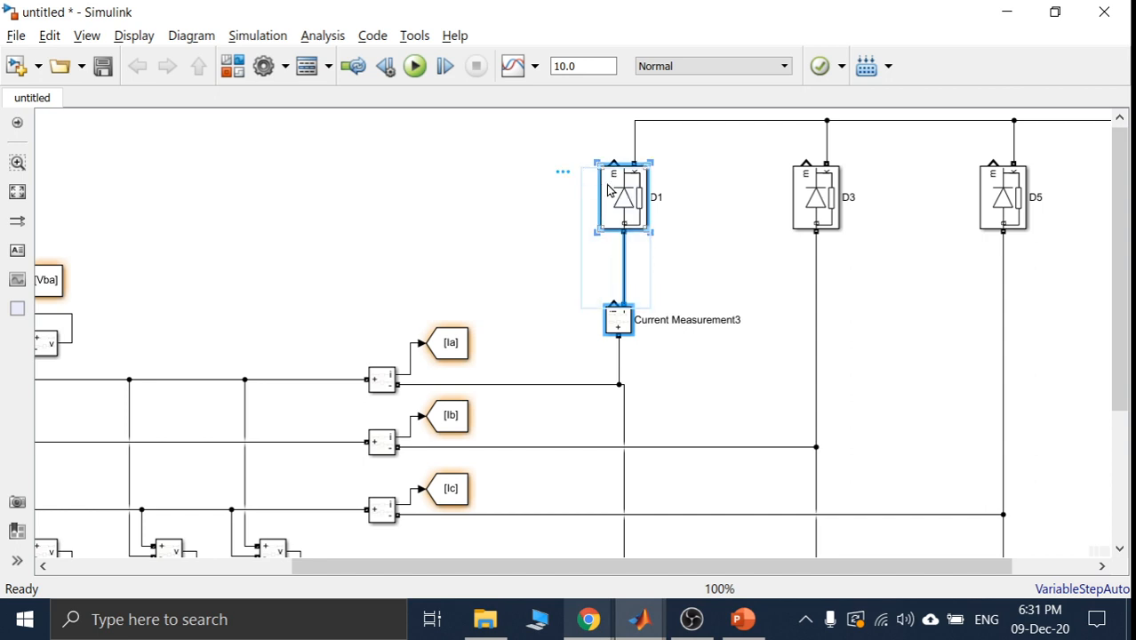
key("Right")
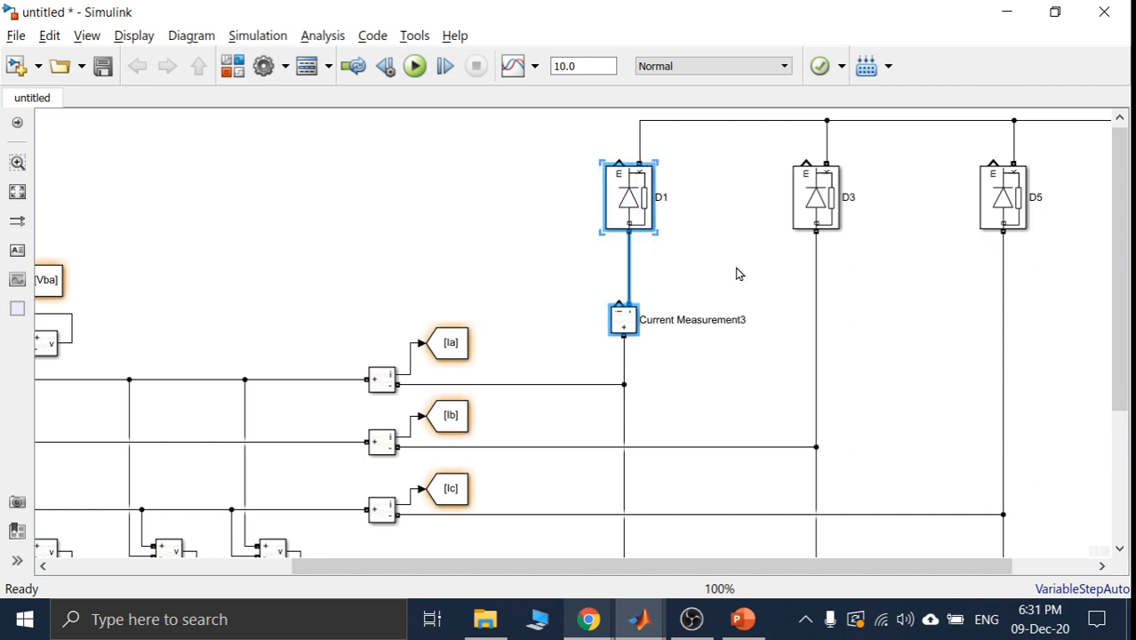
left_click(735, 274)
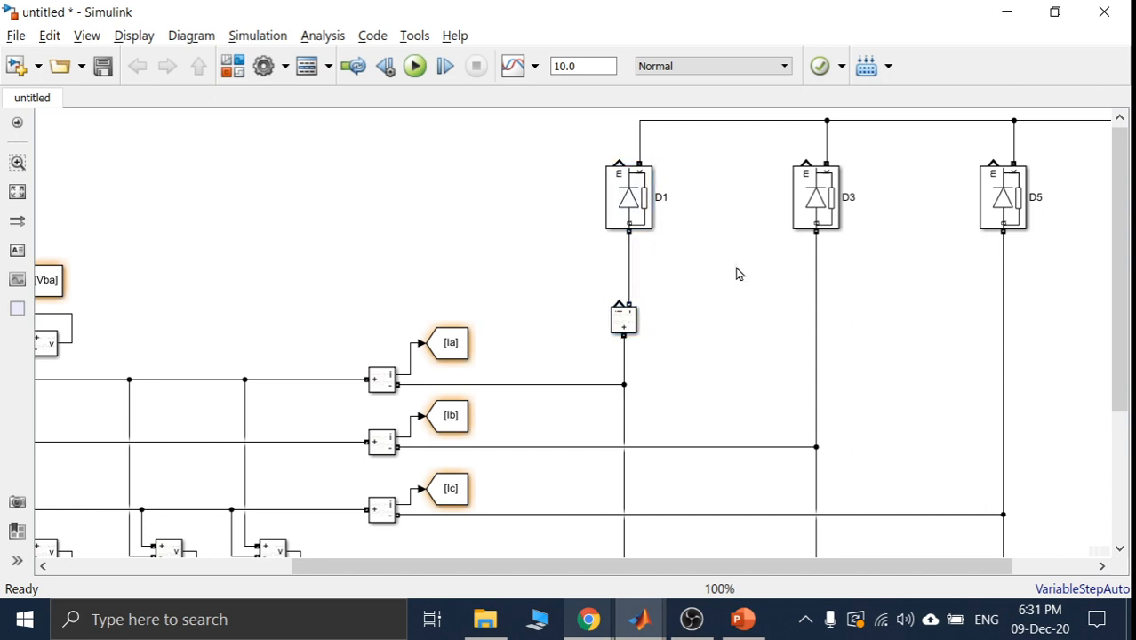
- Flip the current measurement below D1 and shift D1 sideways so the wire between them is straight
left_click(621, 326)
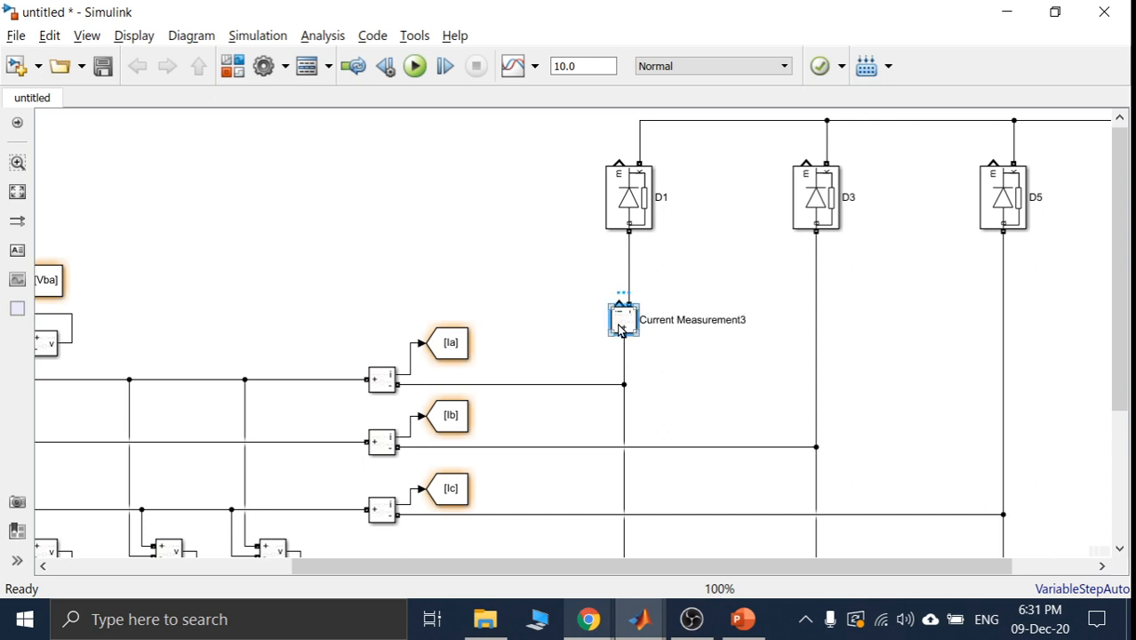
left_click(622, 327)
key("ctrl+i")
left_click_drag(633, 206, 623, 206)
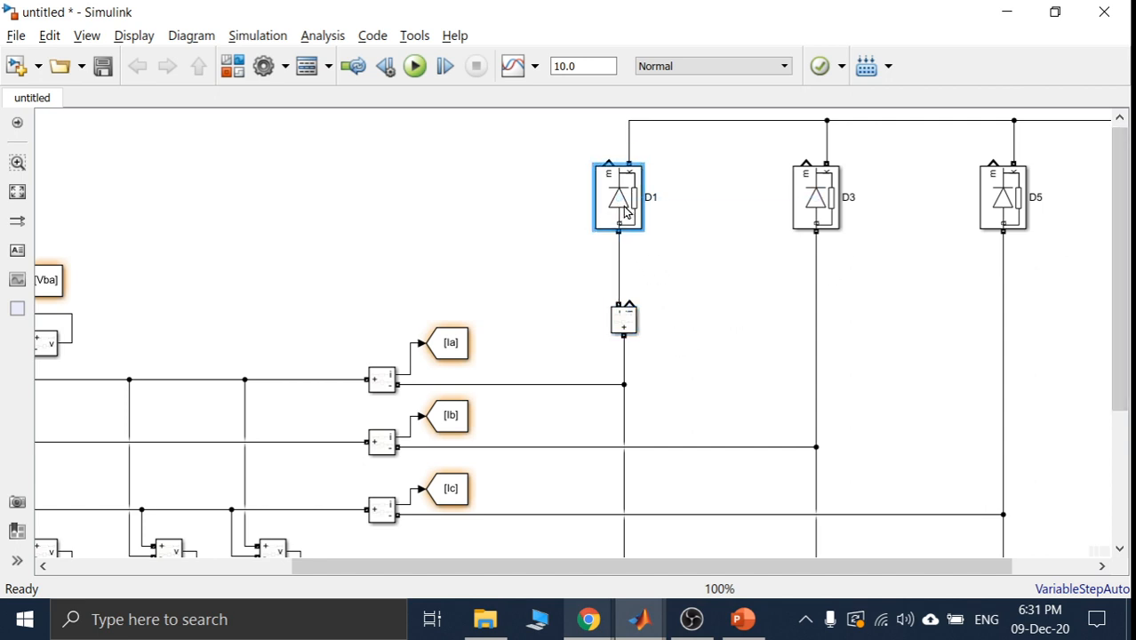
left_click(744, 259)
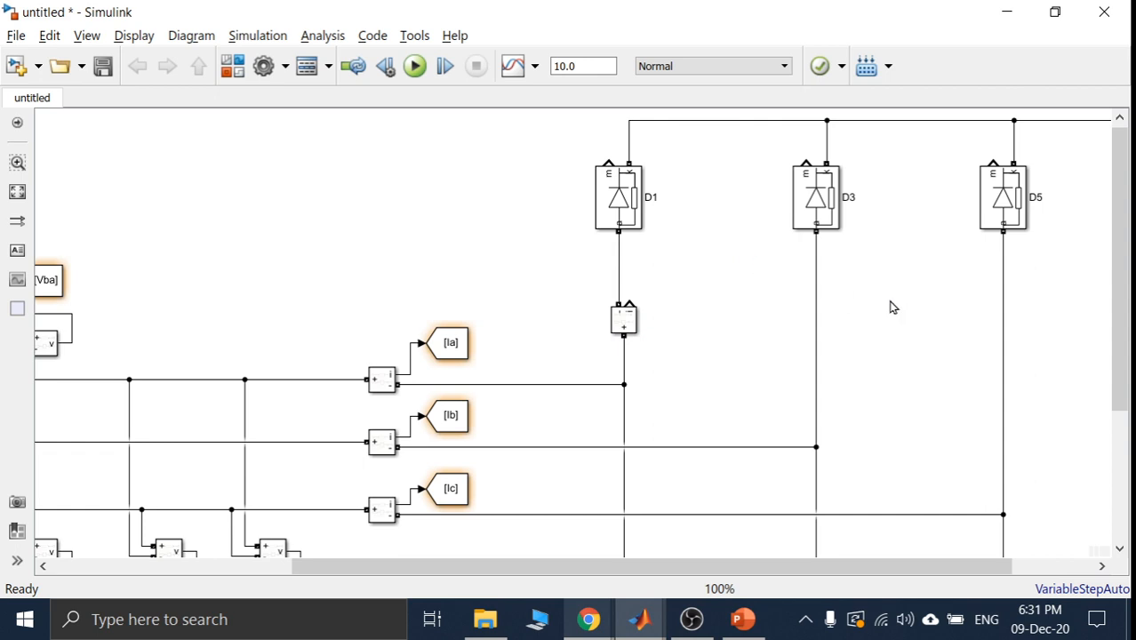
- Copy D1's current measurement to the D3 leg, wire both its ports into the leg below the diode, and delete the bypassing wire segment
left_click(626, 326)
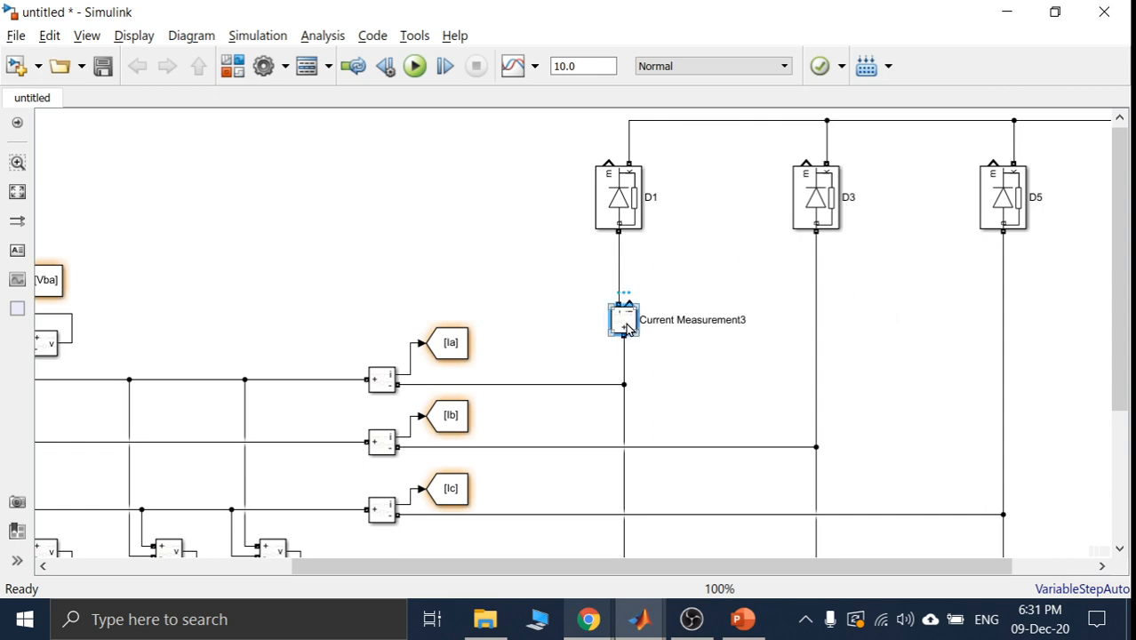
left_click_drag(626, 325, 769, 294)
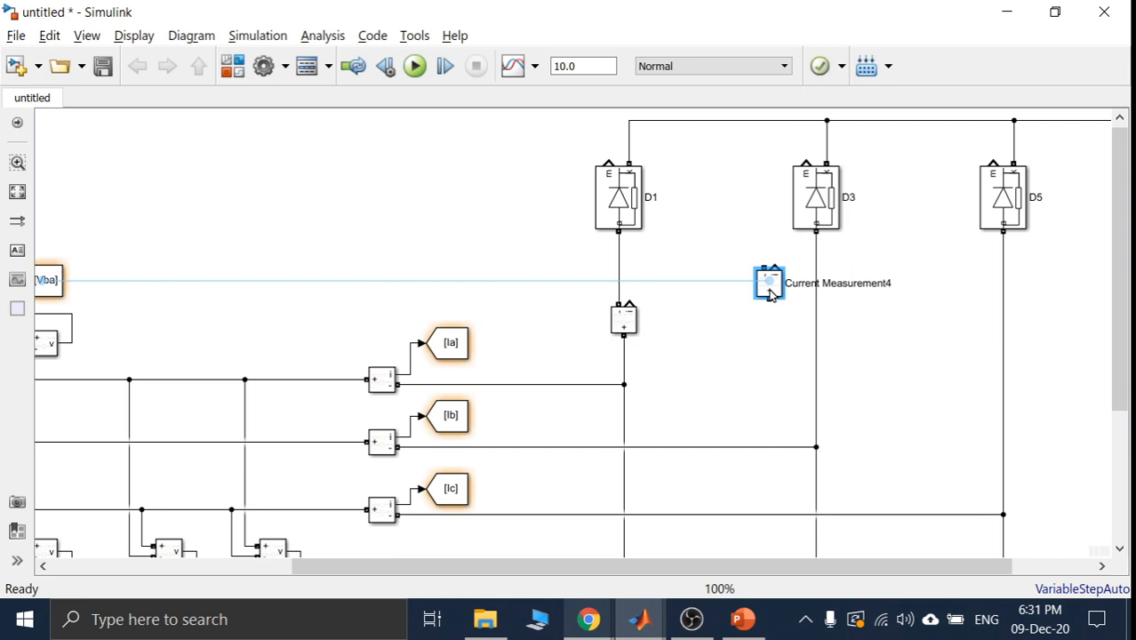
mouse_move(770, 294)
left_mouse_down()
mouse_move(794, 328)
mouse_move(812, 332)
mouse_move(797, 323)
mouse_move(794, 336)
mouse_move(816, 346)
left_mouse_up()
left_click(794, 359)
left_click(788, 304)
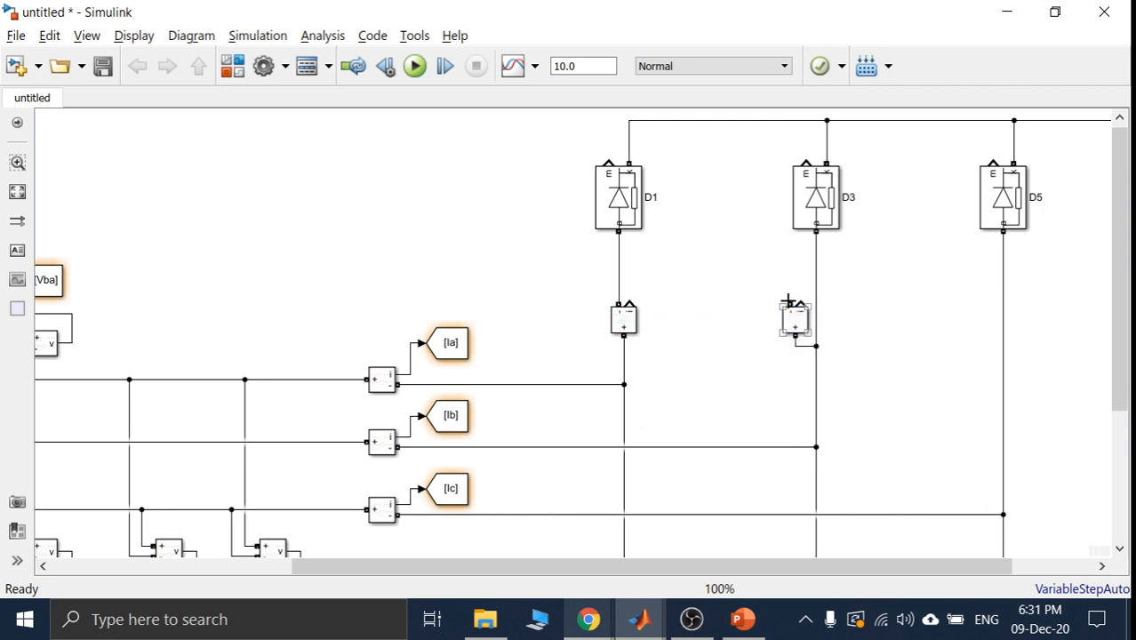
left_click_drag(787, 302, 808, 289)
left_click(816, 319)
key("Delete")
- Shift the current measurement below D3 sideways until its wire to the diode runs straight
left_click(795, 328)
key("Right")
key("Right")
key("Right")
key("Right")
key("Right")
key("Right")
key("Right")
key("Right")
key("Right")
key("Right")
key("Right")
key("Right")
key("Right")
key("Right")
key("Right")
key("Right")
key("Right")
key("Right")
key("Right")
key("Right")
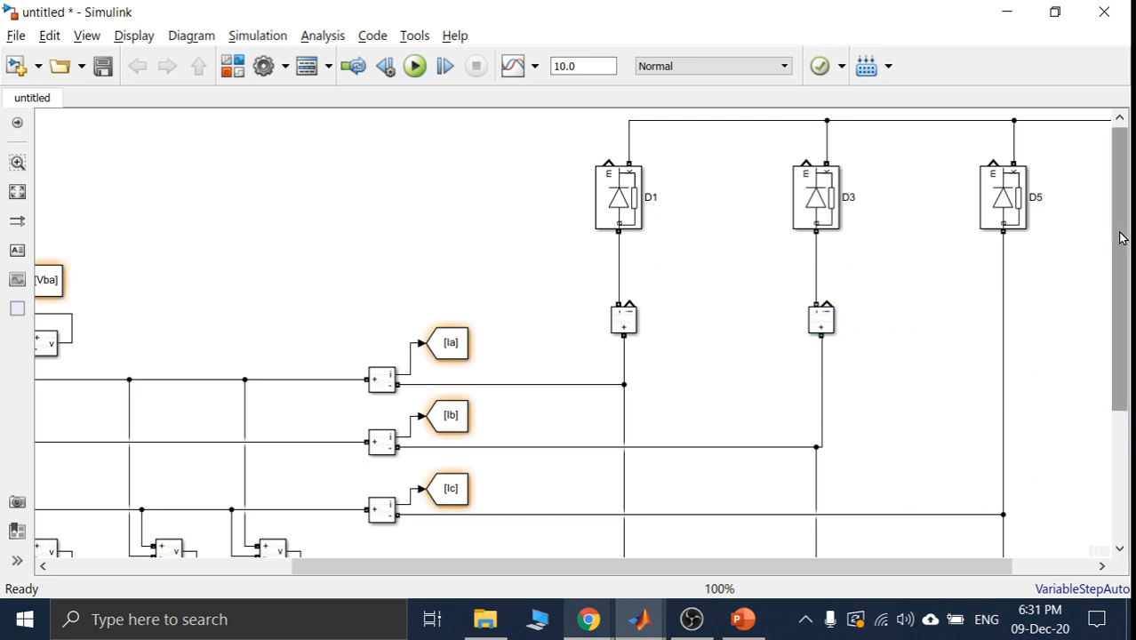
- Shift D6 sideways so its leg lines up with the current measurement below D3 at the phase b junction
left_click_drag(1122, 241, 1117, 368)
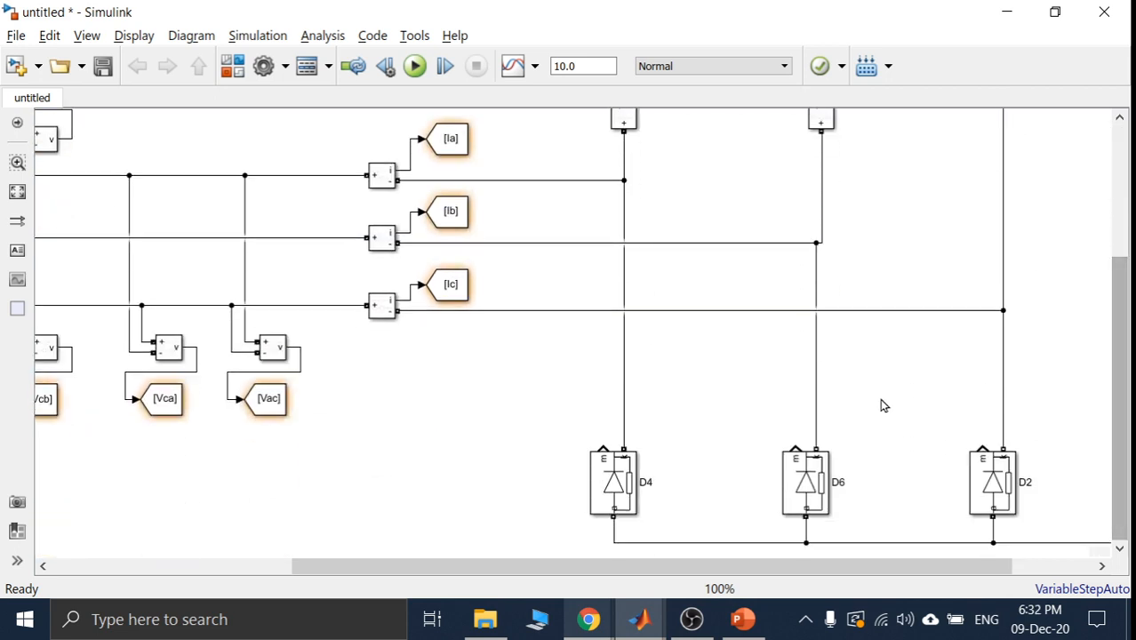
left_click_drag(871, 477, 788, 405)
key("Right")
key("Right")
key("Right")
key("Right")
key("Right")
key("Right")
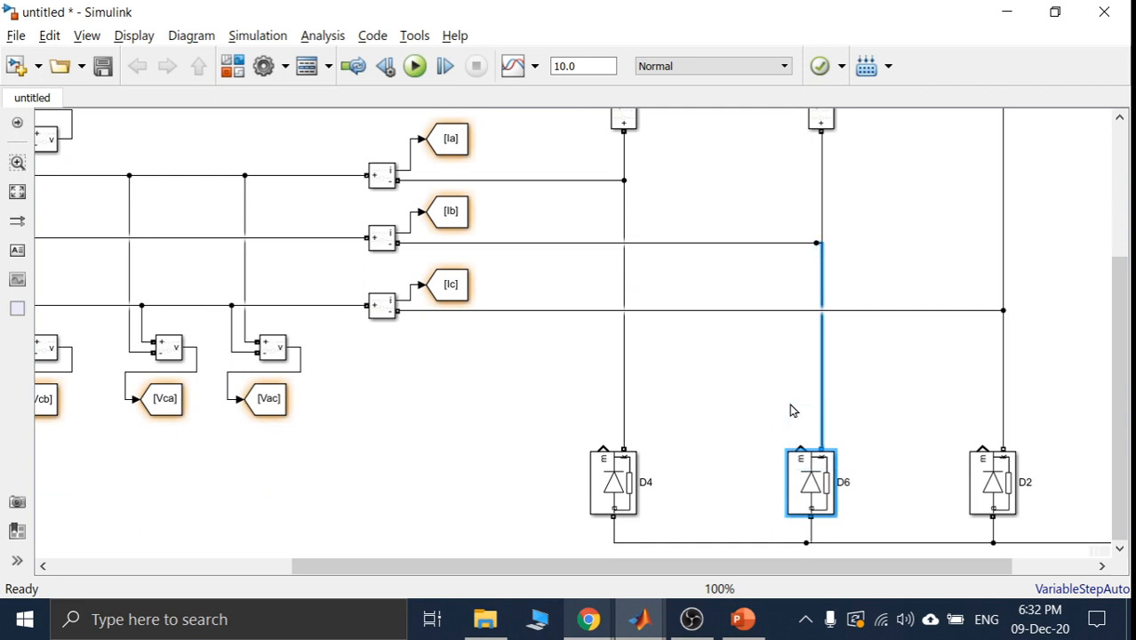
left_click(895, 347)
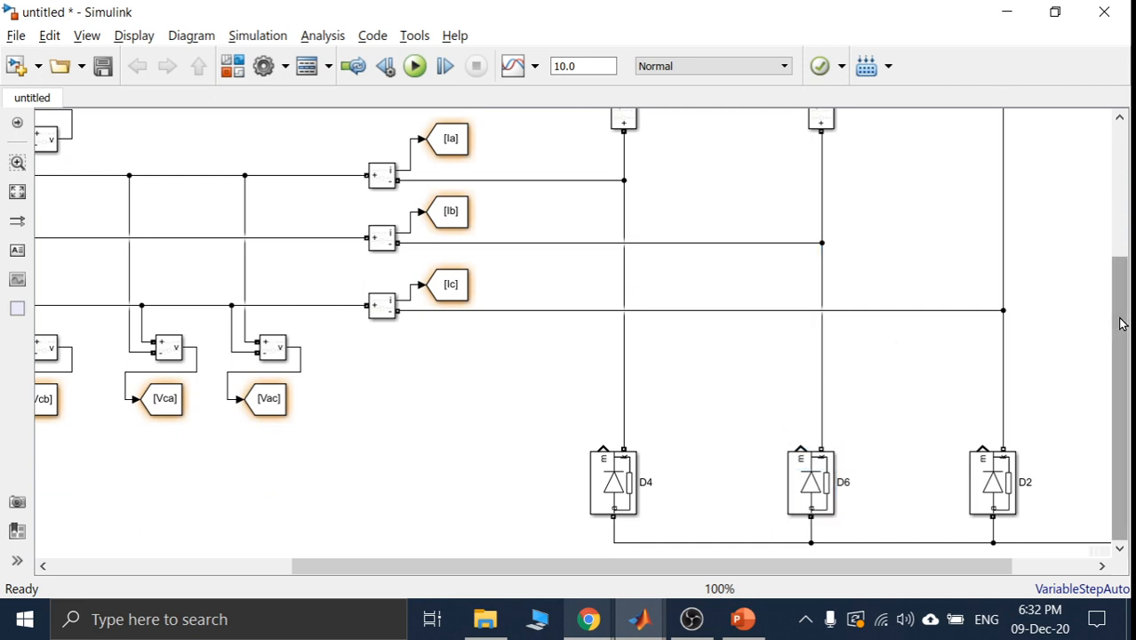
- Paste a current measurement beside the D5 leg, wire both its ports into the leg below the diode, and delete the bypassing wire segment
left_click_drag(1120, 321, 1102, 194)
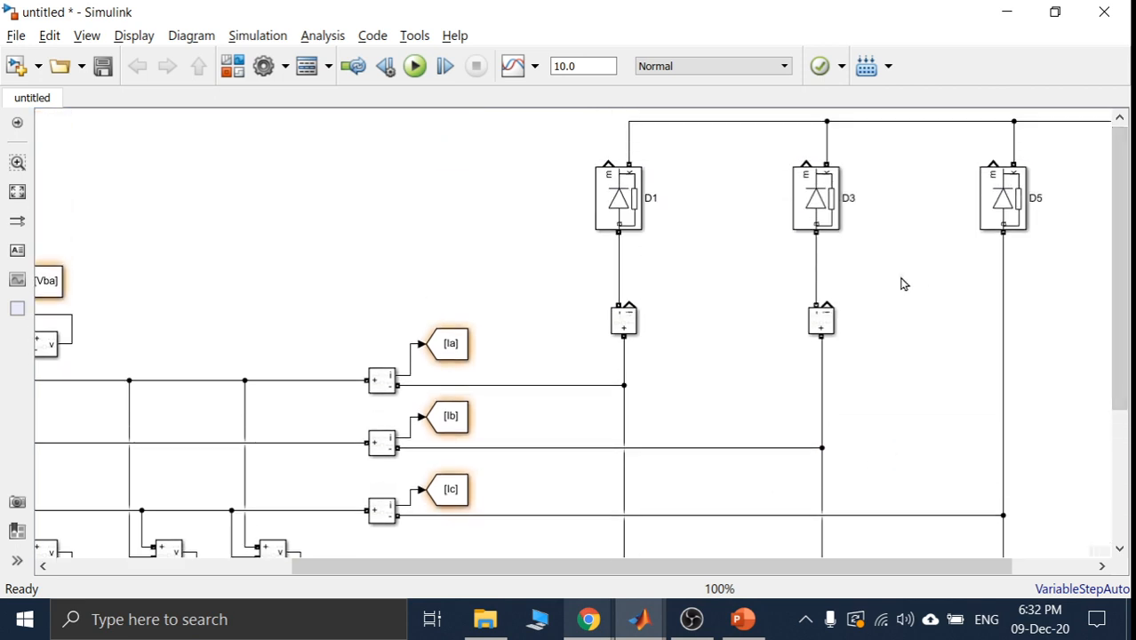
left_click(824, 325)
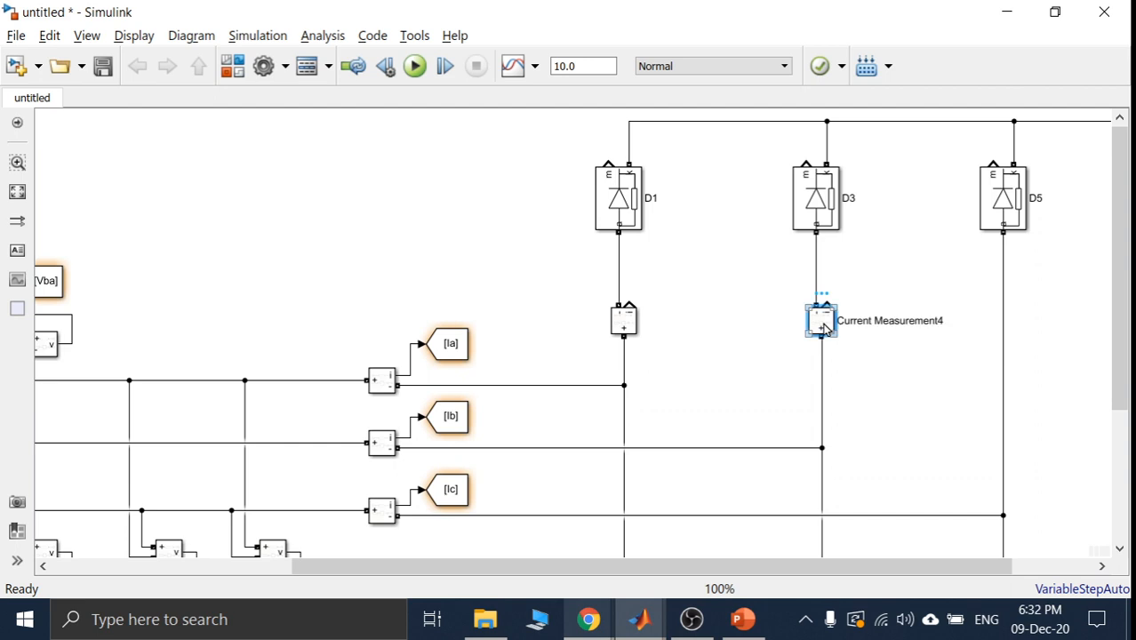
key("ctrl+v")
left_click_drag(827, 327, 1003, 349)
mouse_move(975, 307)
left_mouse_down()
mouse_move(993, 279)
mouse_move(1001, 284)
left_mouse_up()
left_click(1005, 309)
key("Delete")
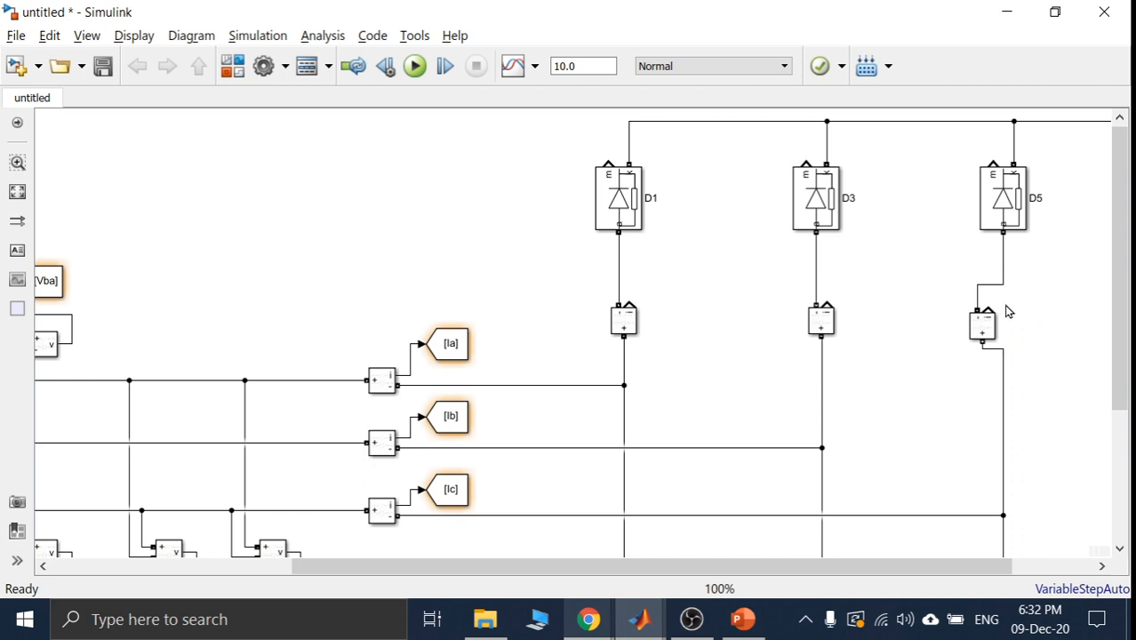
- Shift the current measurement below D5 sideways until its wire to the diode runs straight
left_click(983, 343)
key("Right")
key("Right")
key("Right")
key("Right")
key("Right")
key("Right")
key("Right")
key("Right")
key("Right")
key("Right")
key("Right")
key("Right")
key("Right")
key("Right")
key("Right")
key("Right")
key("Right")
key("Right")
key("Right")
key("Right")
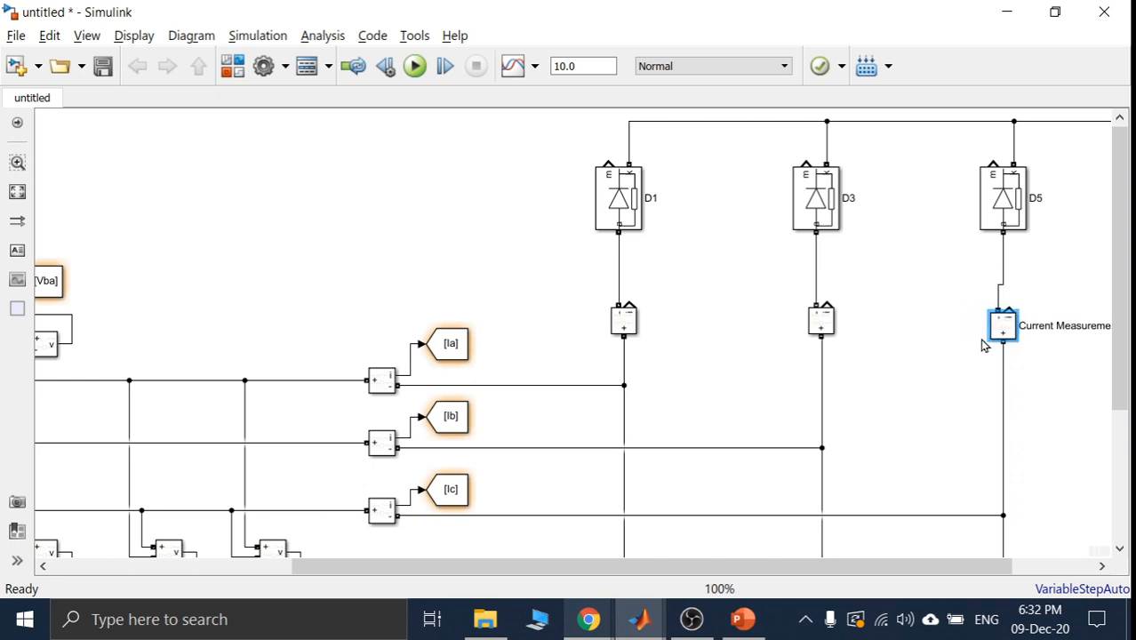
double_click(980, 349)
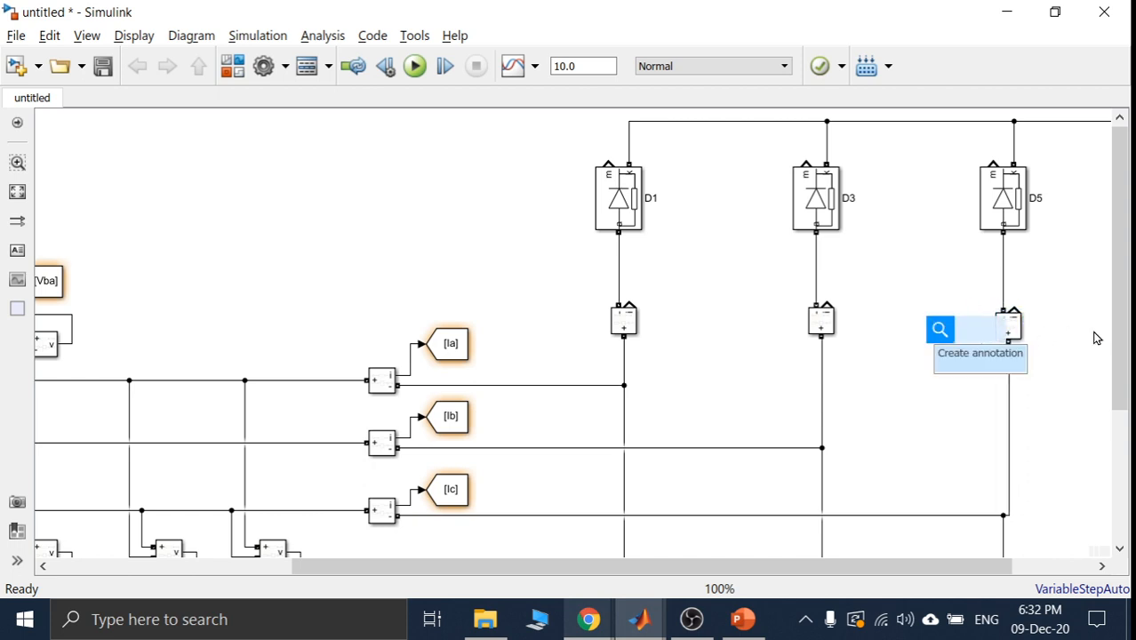
- Shift D2 sideways so its leg lines up with the current measurement below D5 at the phase c junction
left_click_drag(1128, 320, 1127, 447)
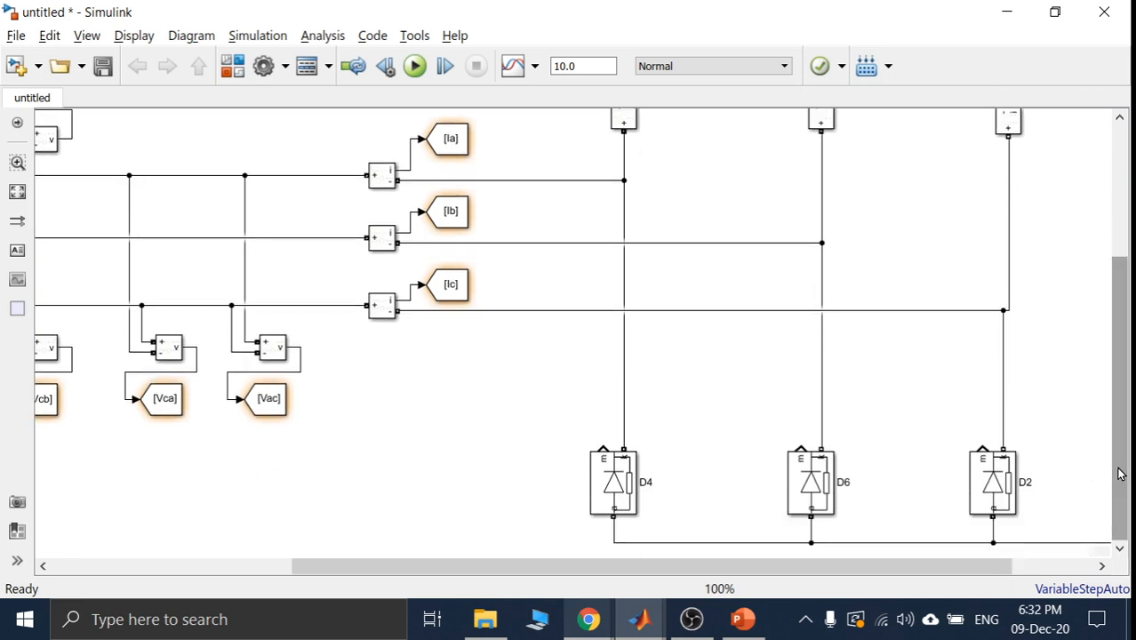
left_click(998, 486)
key("Right")
key("Right")
key("Right")
key("Right")
key("Right")
key("Right")
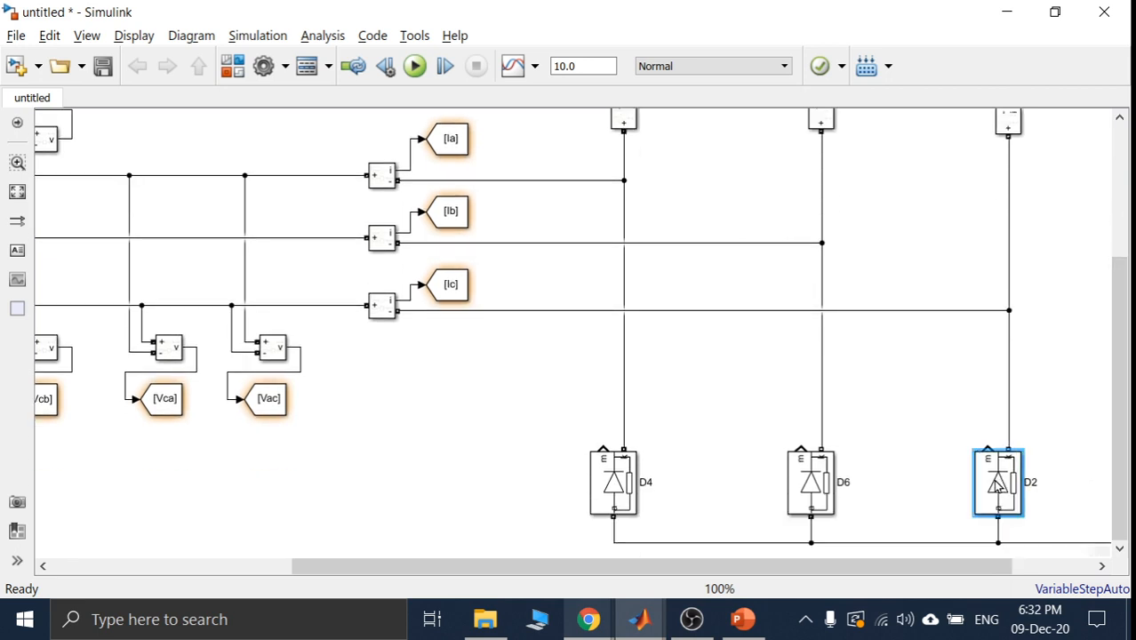
left_click(1077, 367)
- Place a copy of D5's current measurement beside the wire between the phase c junction and D2
left_click_drag(1117, 375, 1097, 213)
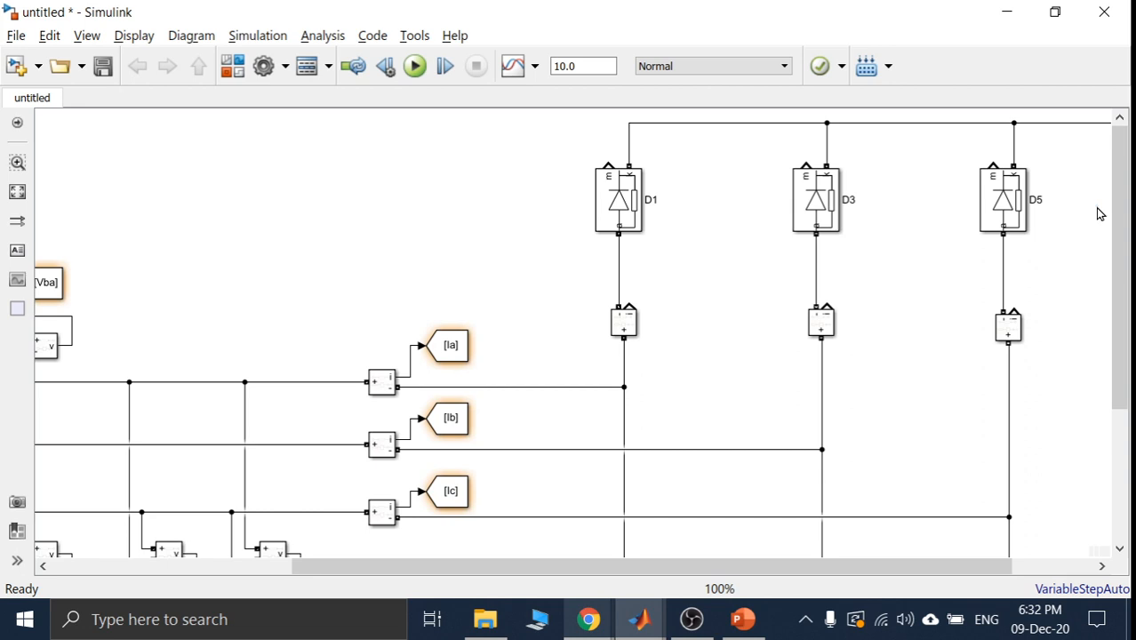
left_click_drag(1118, 234, 1118, 325)
left_click_drag(1053, 219, 1006, 207)
left_click(1015, 188)
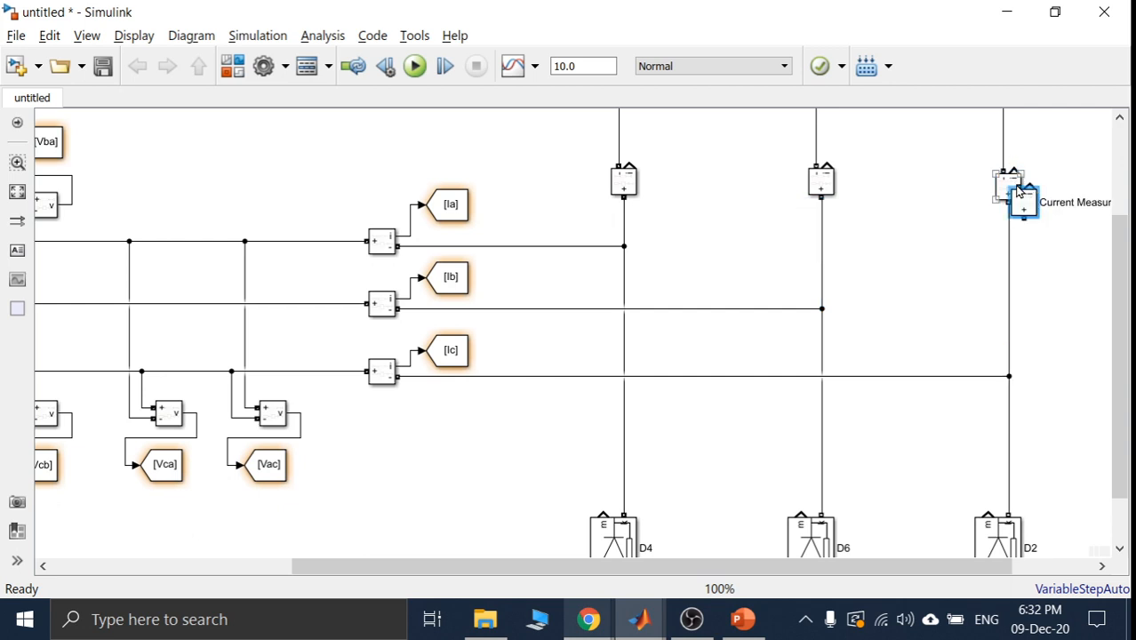
left_click_drag(1021, 191, 1044, 412)
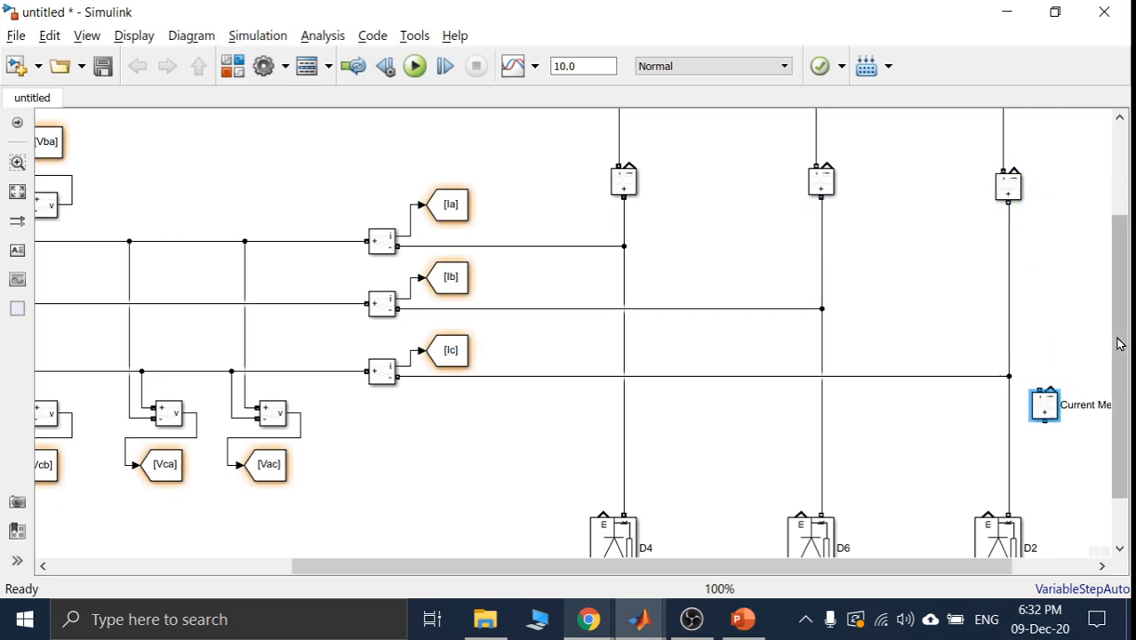
left_click_drag(1118, 343, 1118, 385)
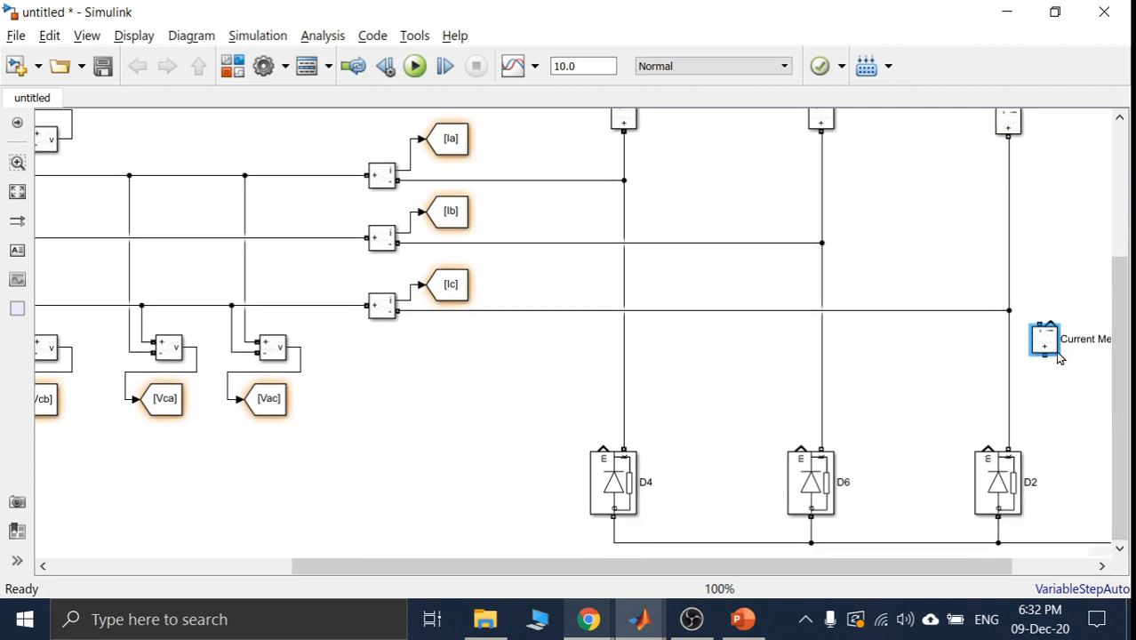
- Connect both ports of the copied current measurement to the D2 leg above the diode and delete the bypassing wire segment
left_click_drag(1039, 344, 1009, 348)
key("ctrl+r")
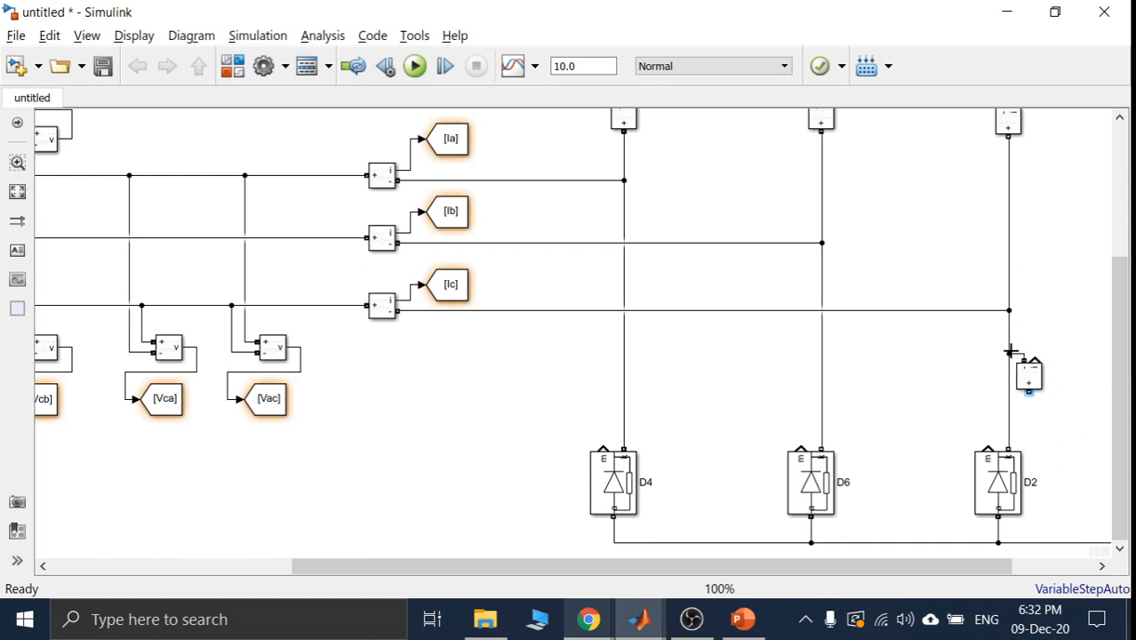
left_click_drag(1022, 395, 1007, 404)
left_click(1009, 382)
key("Delete")
- Shift the current measurement above D2 sideways until its upper wire drops straight from the phase c junction
left_click(1028, 383)
key("Left")
key("Left")
key("Left")
key("Left")
key("Left")
key("Left")
key("Left")
key("Left")
key("Left")
key("Left")
key("Left")
key("Left")
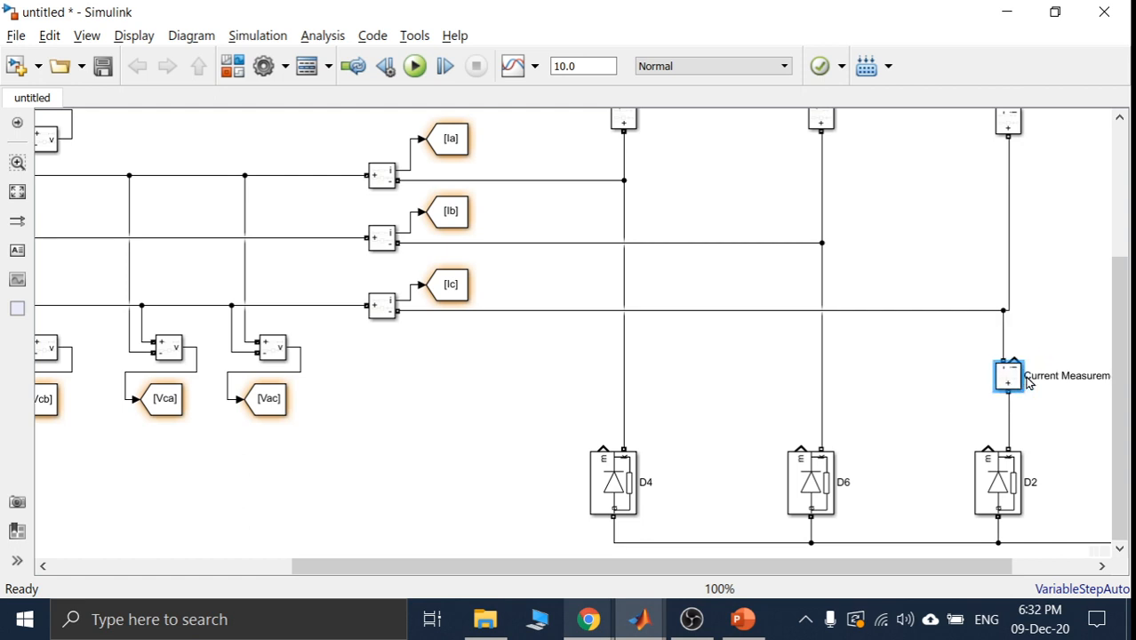
key("Right")
key("Right")
key("Right")
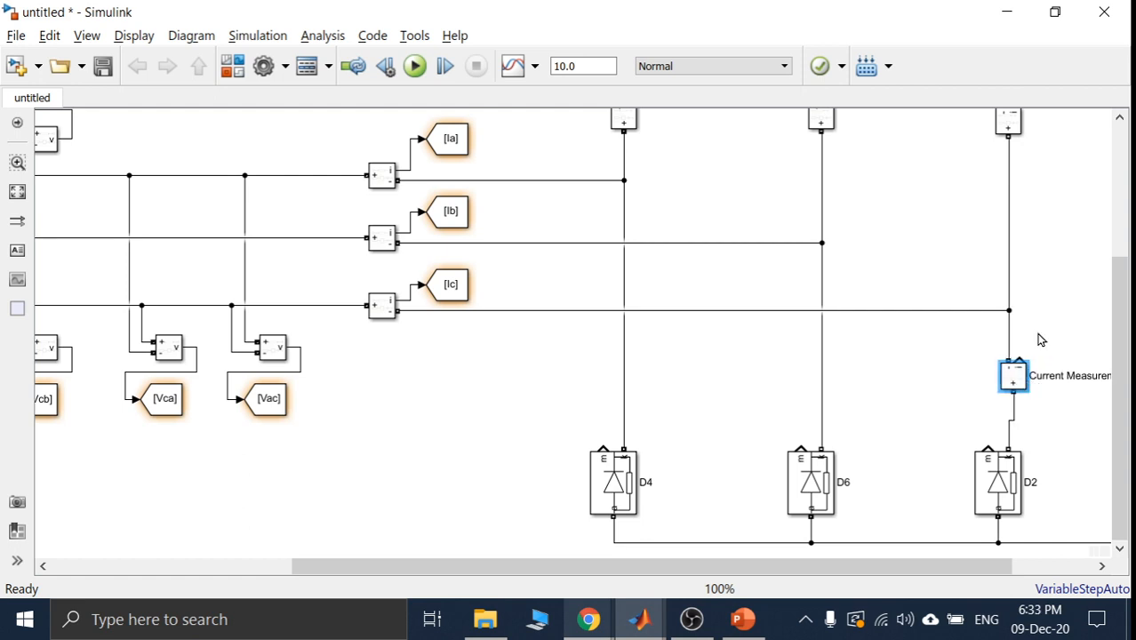
- Shift D2 sideways so the wire from its current measurement runs straight
left_click(1001, 493)
key("Right")
key("Right")
key("Right")
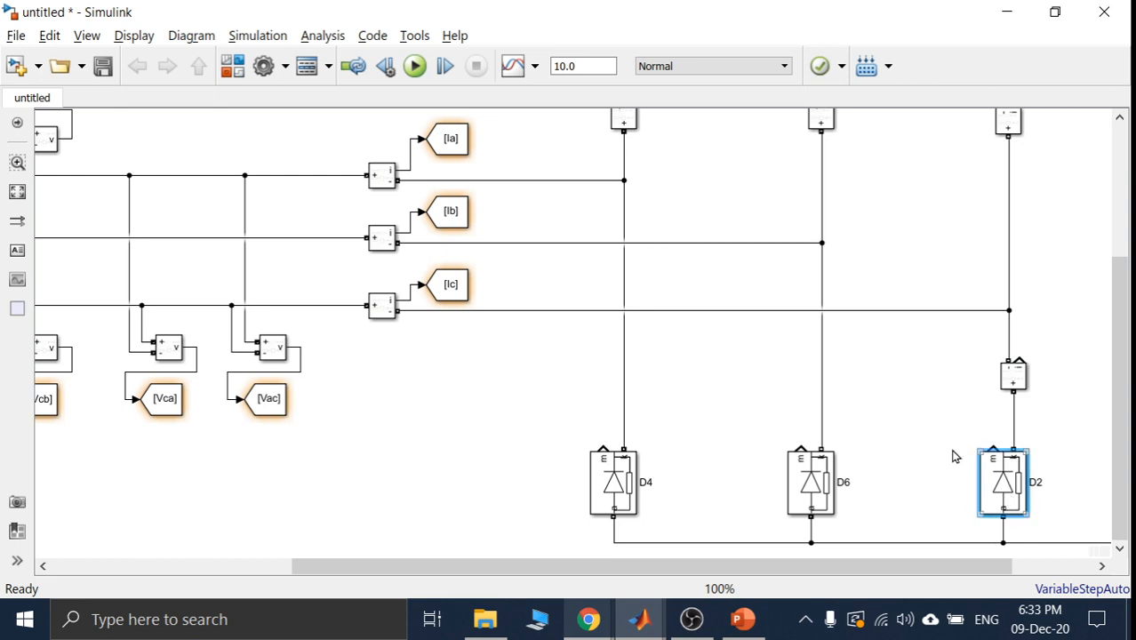
left_click(933, 440)
- Lower D2's current measurement slightly and place copies of it beside the D6 and D4 legs
left_click(1013, 381)
left_click_drag(1013, 380, 1014, 401)
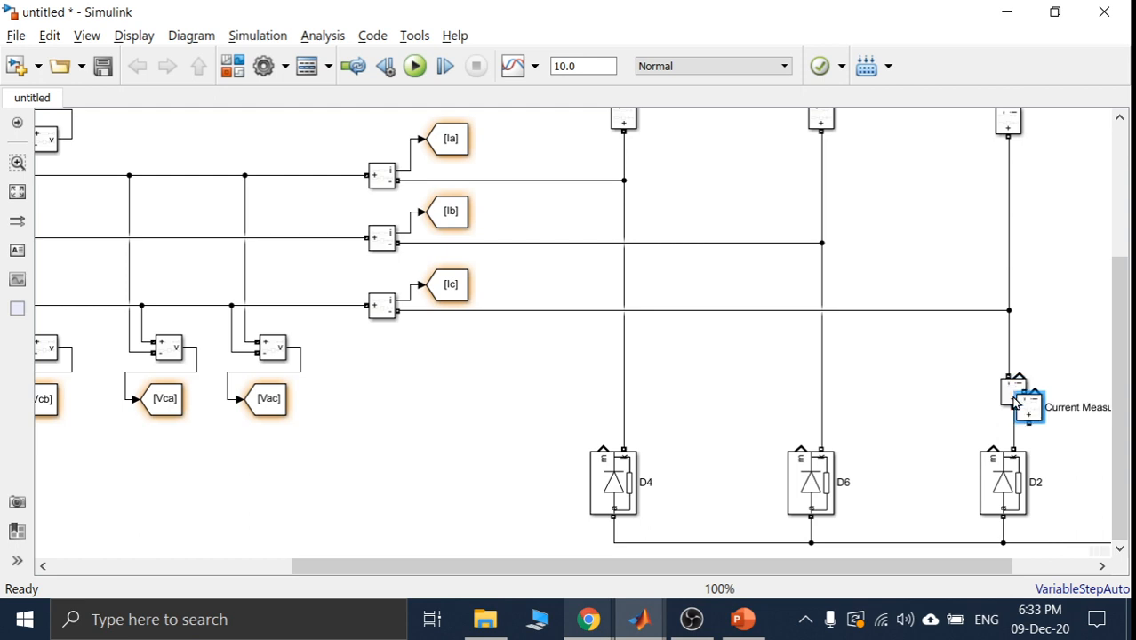
left_click_drag(1026, 405, 844, 377)
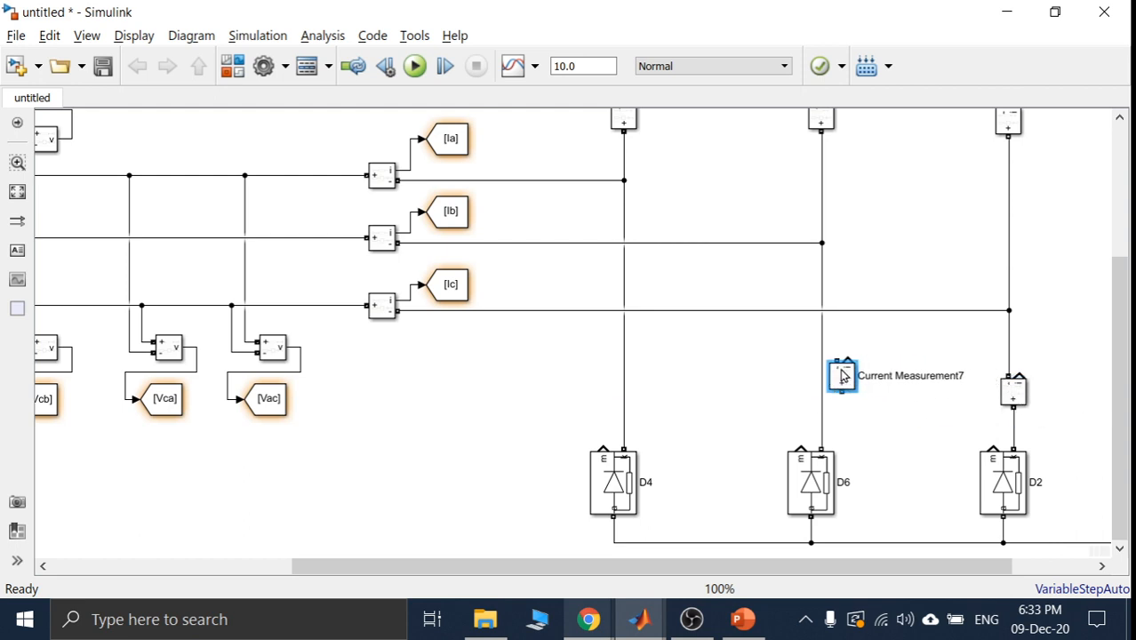
key("ctrl+v")
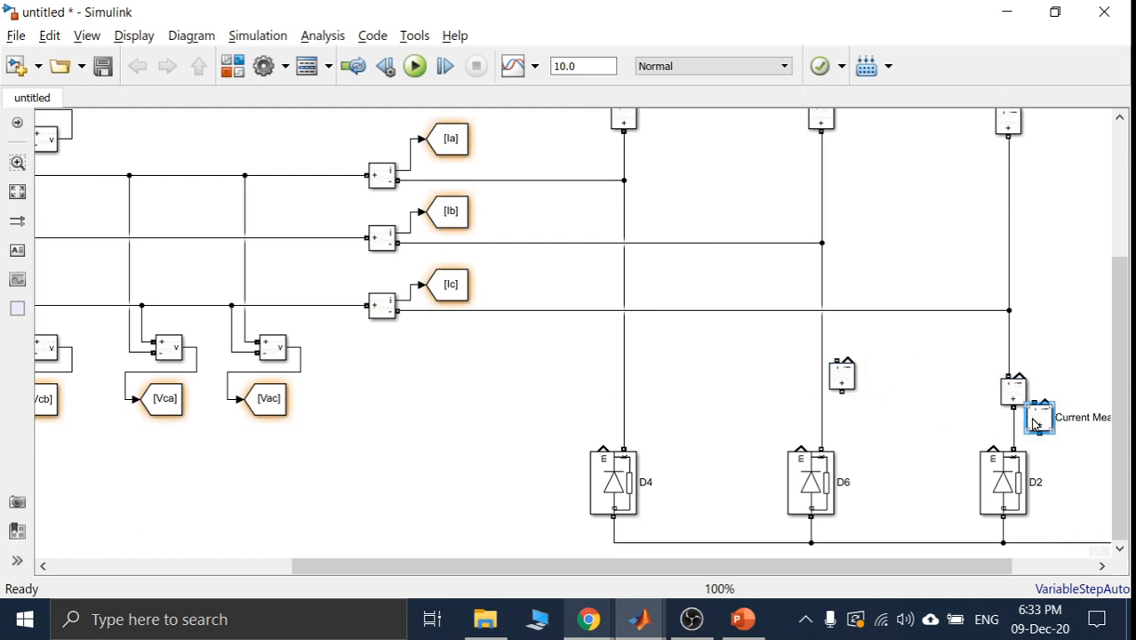
left_click_drag(1020, 424, 628, 402)
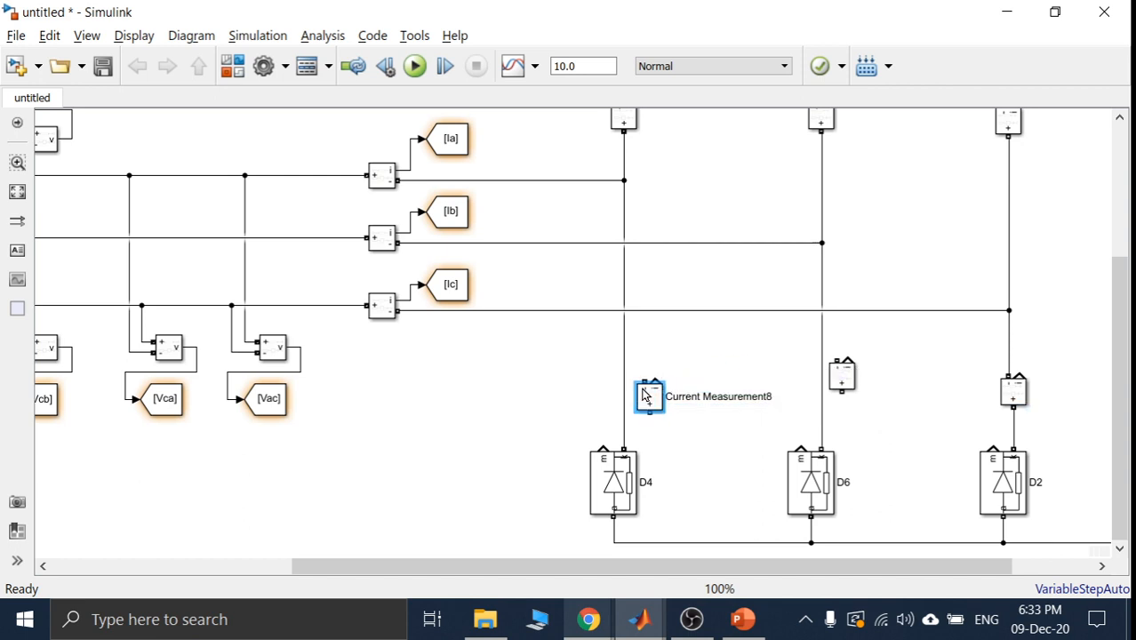
- Insert the copied current measurement into the D6 leg by wiring its ports to the line above the diode
left_click(842, 375)
left_click_drag(842, 392, 820, 409)
left_click_drag(837, 360, 821, 347)
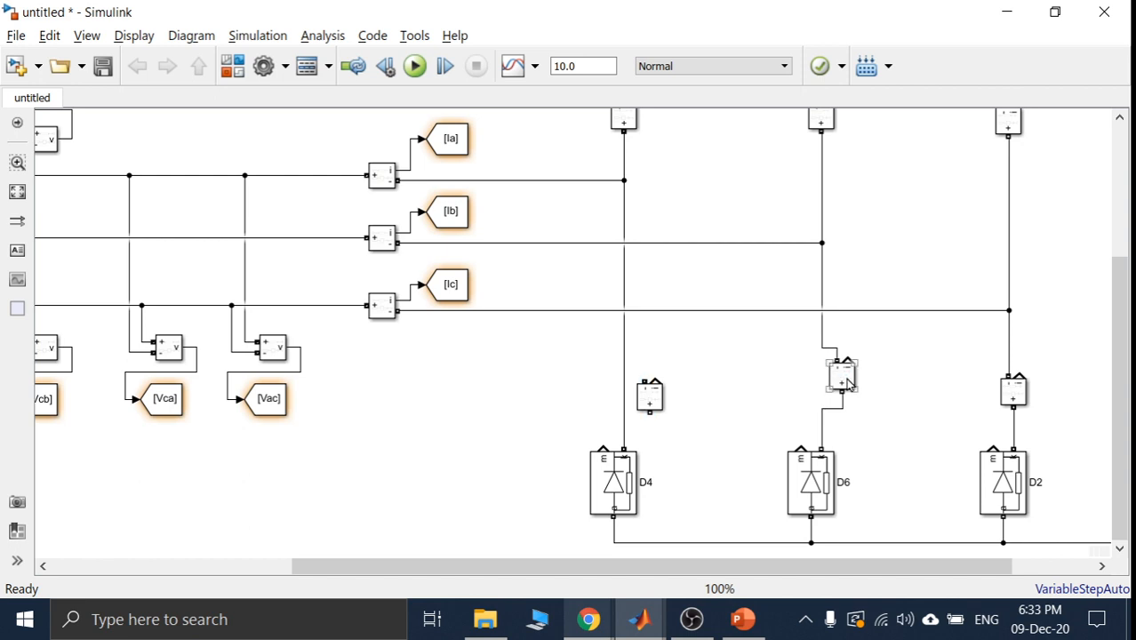
- Align D6's current measurement with the phase b junction and shift D6 sideways to straighten the wire between them
left_click_drag(846, 389, 826, 400)
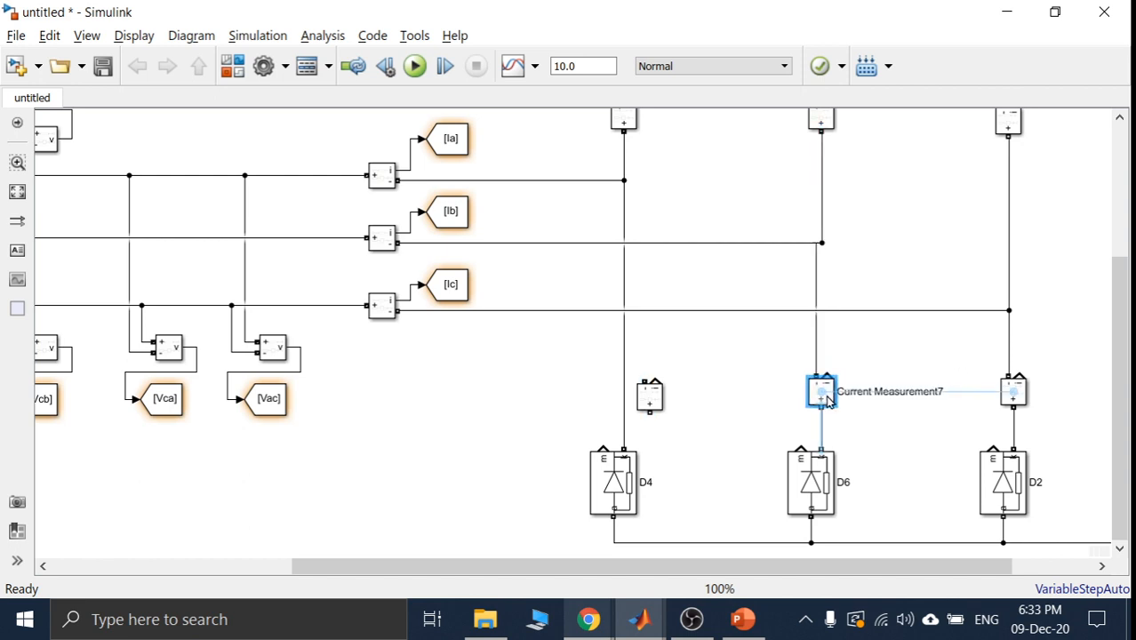
key("Right")
left_click(821, 505)
key("Right")
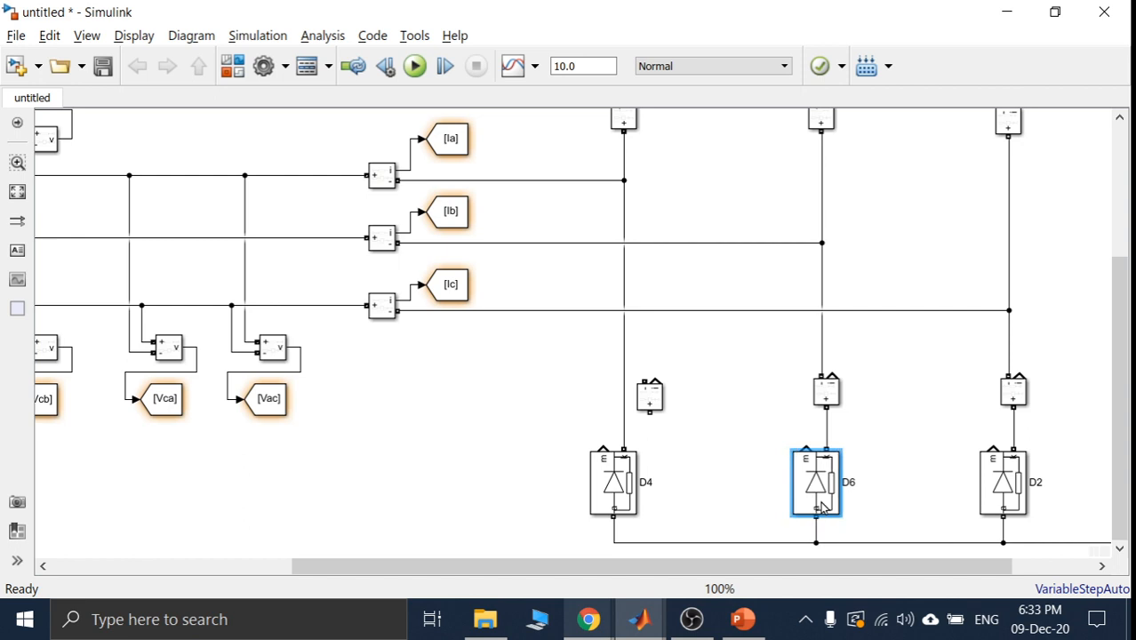
left_click(746, 450)
- Connect both ports of the remaining copied current measurement to the D4 leg above the diode and delete the bypassing wire segment
left_click(625, 406)
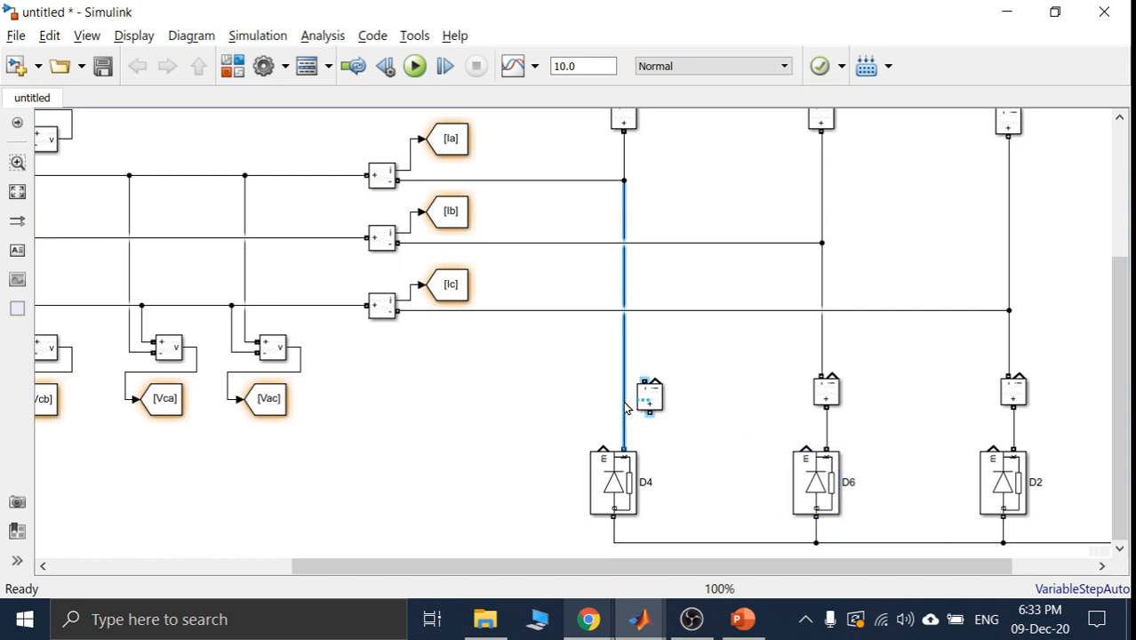
left_click_drag(626, 406, 624, 368)
left_click(644, 413)
left_click(624, 391)
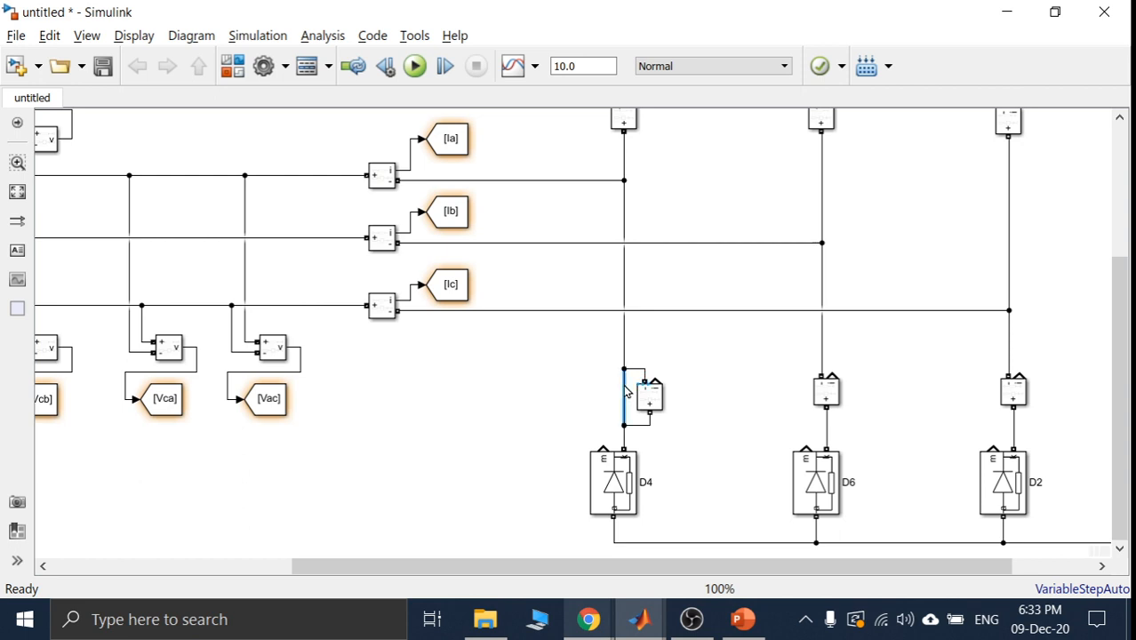
key("Delete")
- Shift the current measurement above D4 sideways until its upper wire drops straight from the phase a junction
left_click(645, 404)
key("Left")
key("Left")
key("Left")
key("Left")
key("Left")
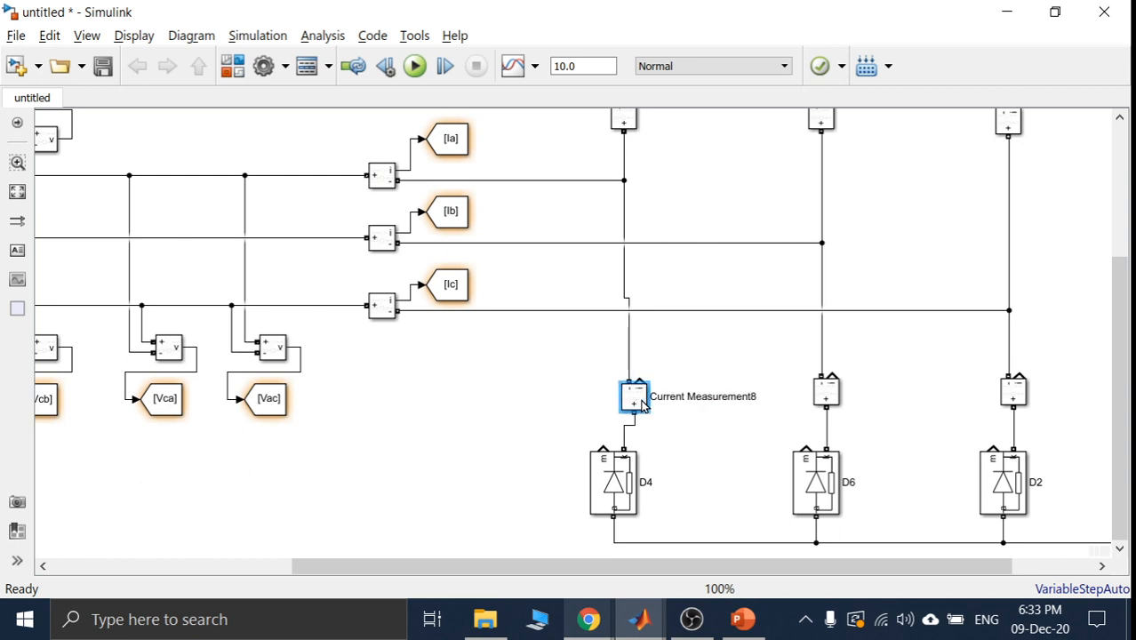
key("Right")
key("Right")
key("Right")
key("Right")
key("Right")
key("Right")
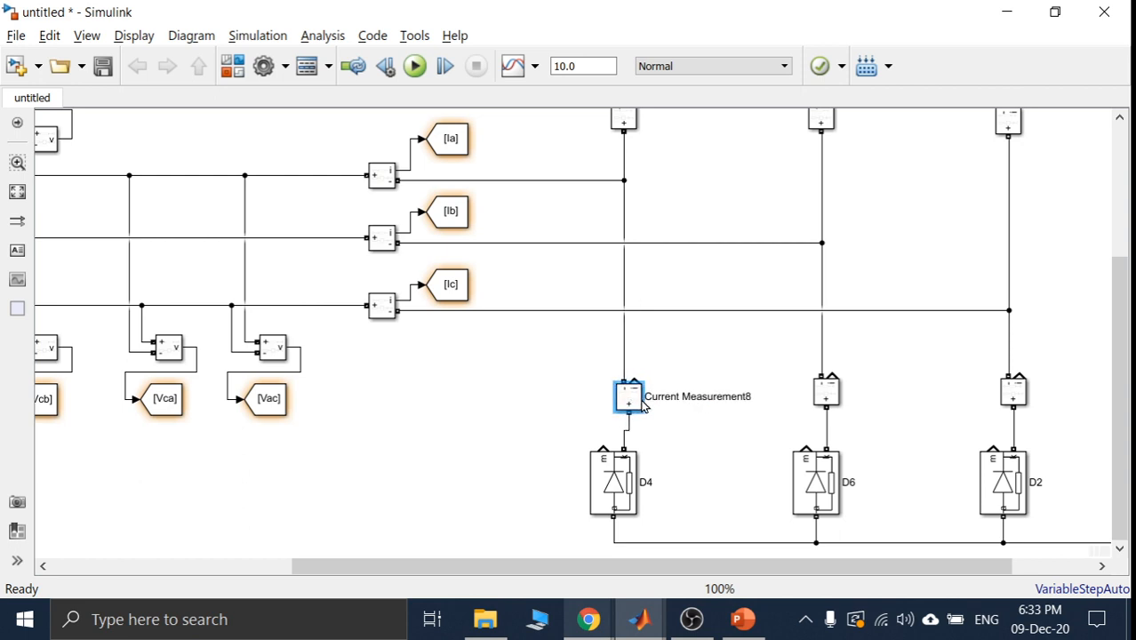
left_click(674, 329)
- Shift D4 sideways so the wire from its current measurement runs straight
left_click(606, 482)
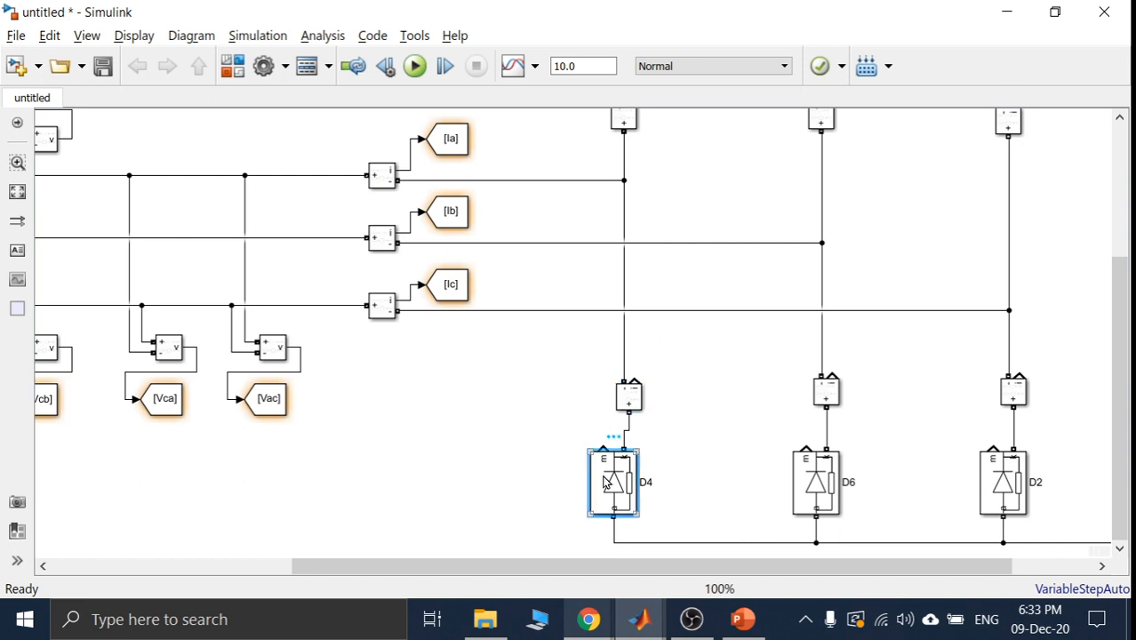
key("Right")
key("Right")
key("Right")
key("Right")
key("Right")
key("Right")
left_click(711, 478)
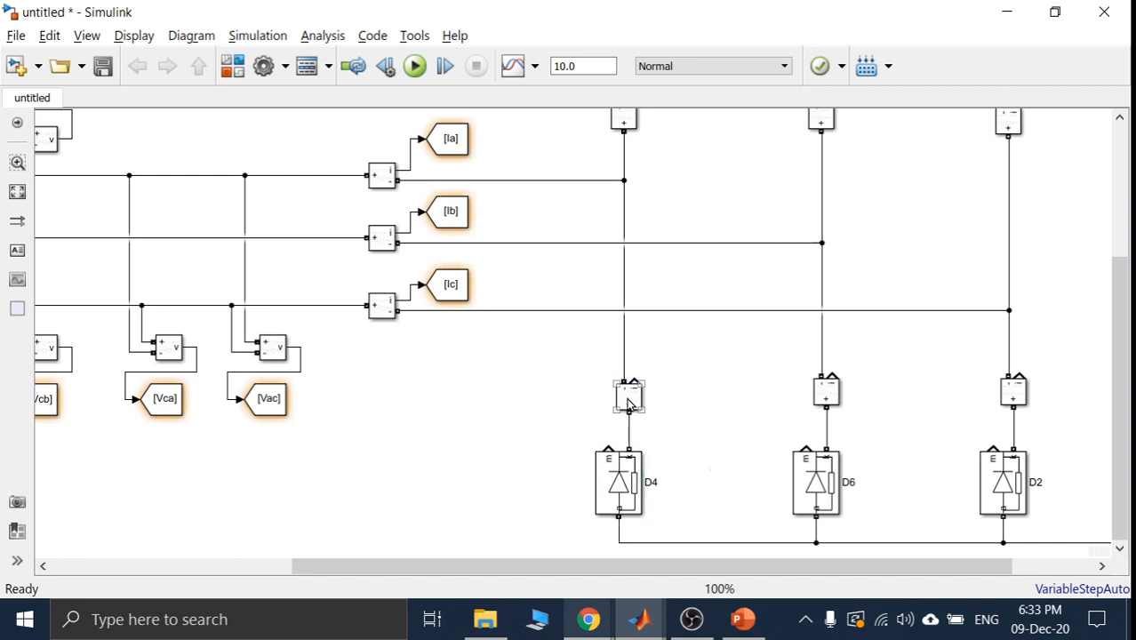
- Duplicate the Ia Goto tag next to D1's current measurement and paste five more copies there
left_click_drag(629, 395, 628, 410)
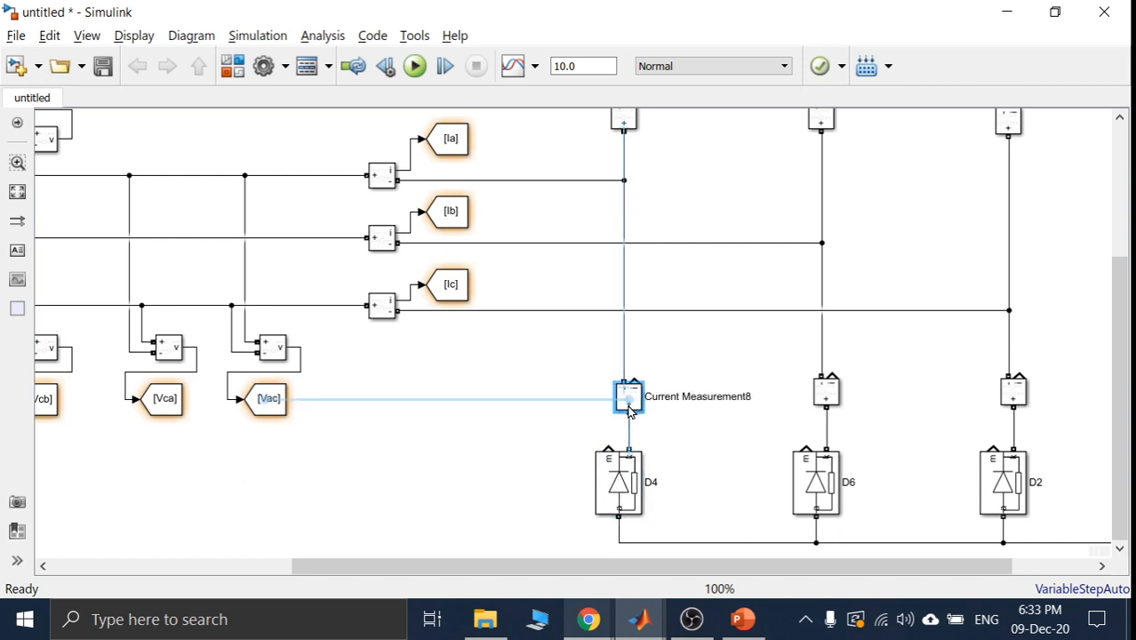
left_click(721, 361)
left_click_drag(1115, 339, 1119, 217)
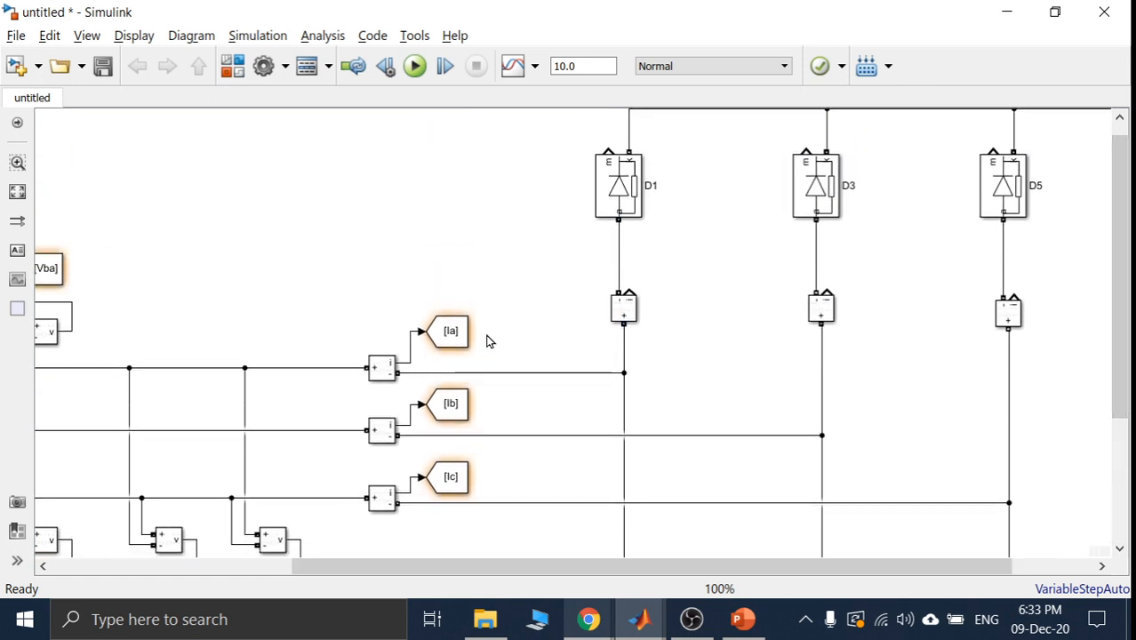
left_click(449, 324)
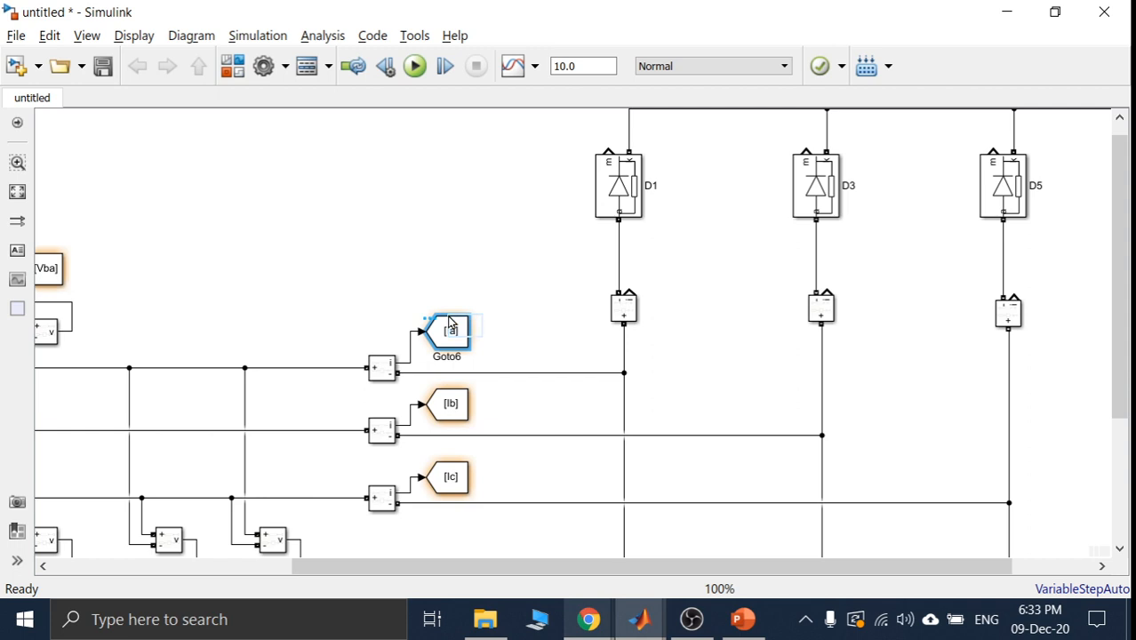
left_click_drag(448, 323, 687, 266)
key("ctrl+c")
key("ctrl+v")
key("ctrl+v")
key("ctrl+v")
key("ctrl+v")
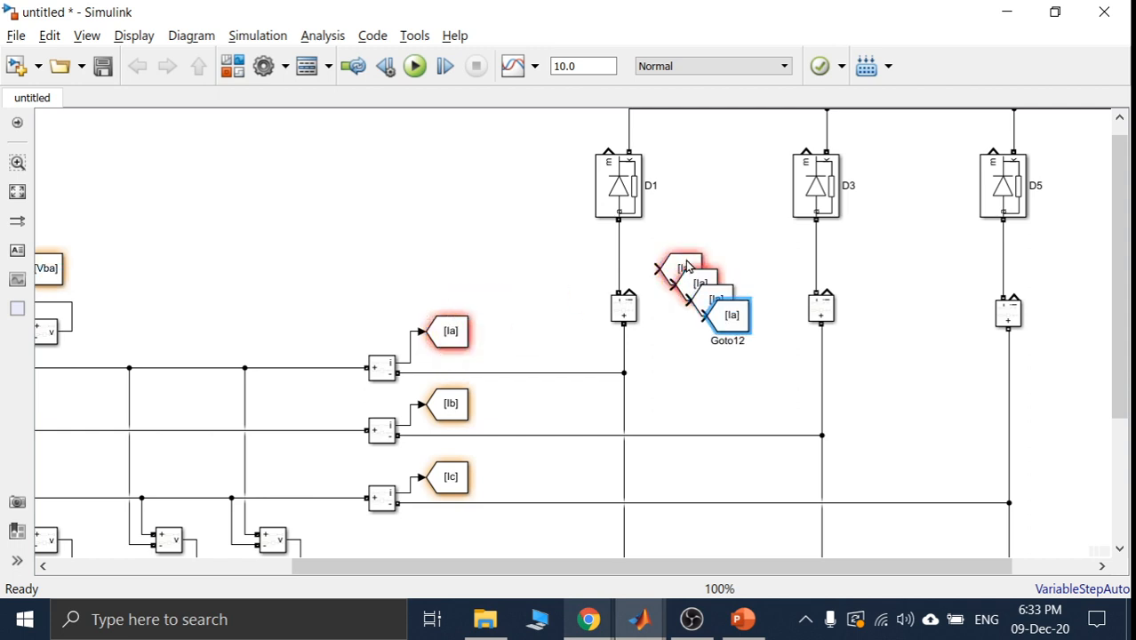
key("ctrl+v")
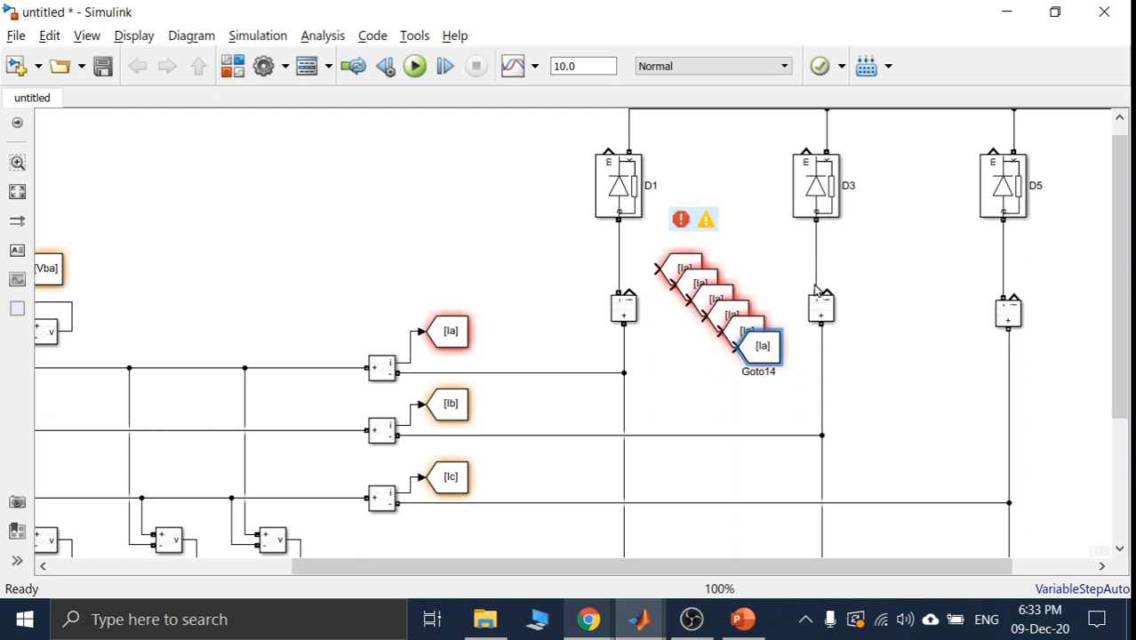
left_click(913, 327)
- Distribute the copied Goto tags so one sits beside each current measurement of D4, D6, D2, D5 and D3
scroll(855, 230, "down", 3)
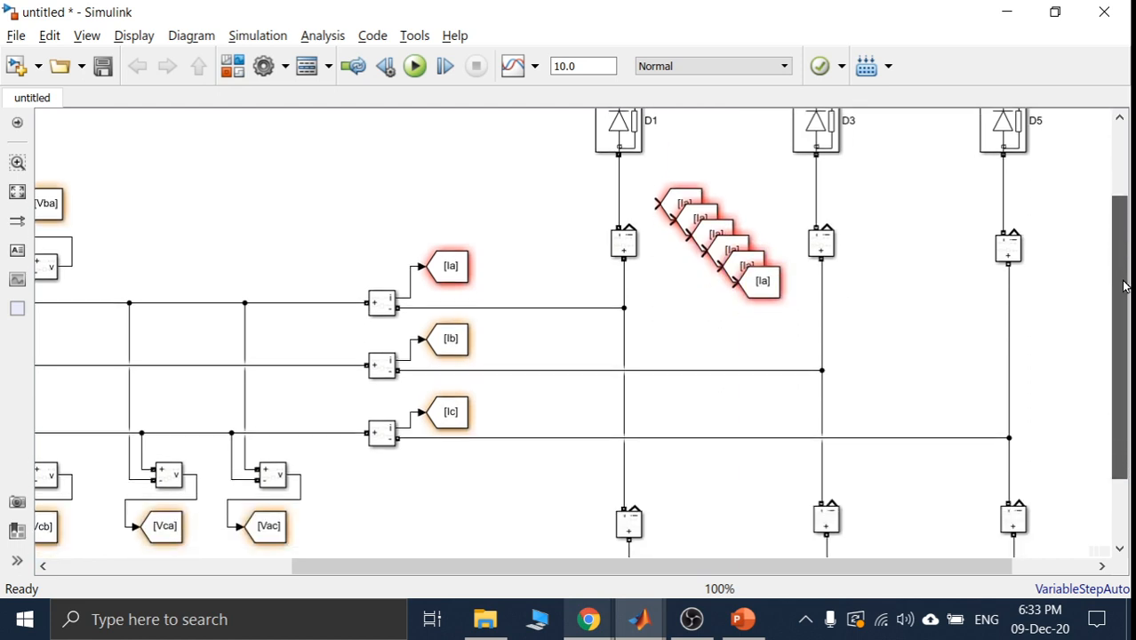
left_click_drag(766, 224, 686, 417)
left_click_drag(742, 216, 871, 424)
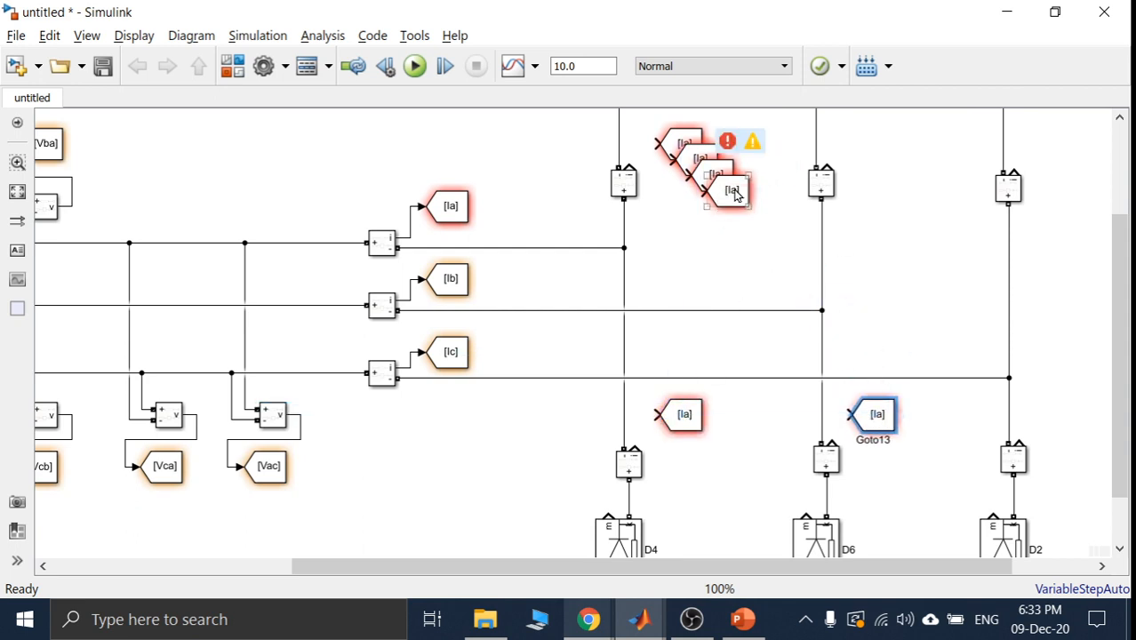
left_click_drag(732, 189, 1074, 424)
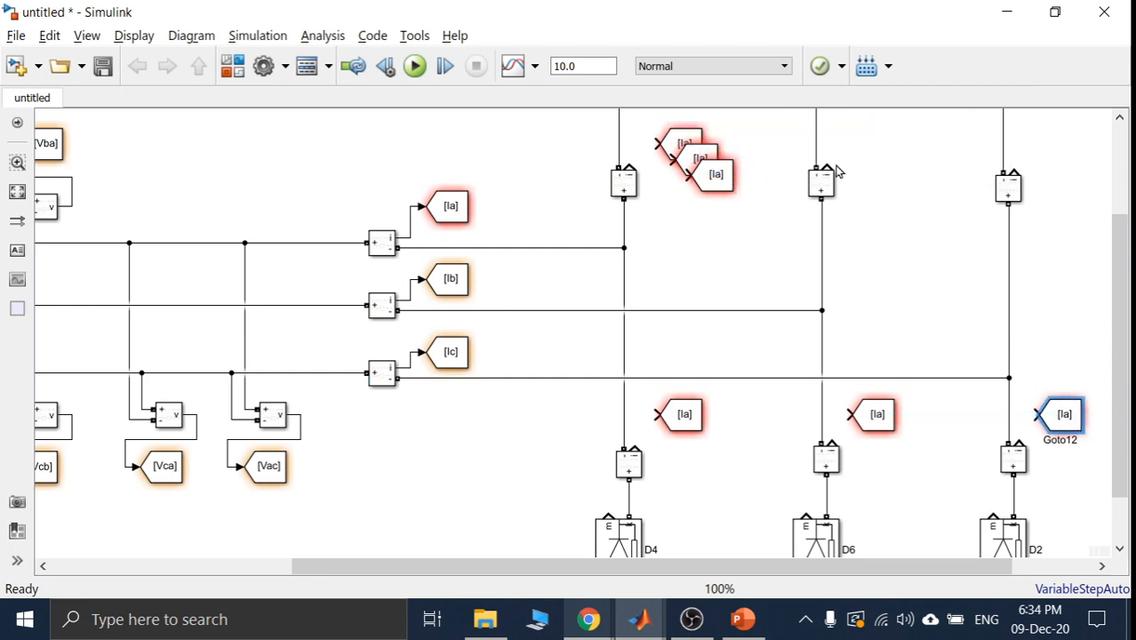
left_click_drag(724, 186, 1069, 151)
left_click_drag(717, 163, 892, 153)
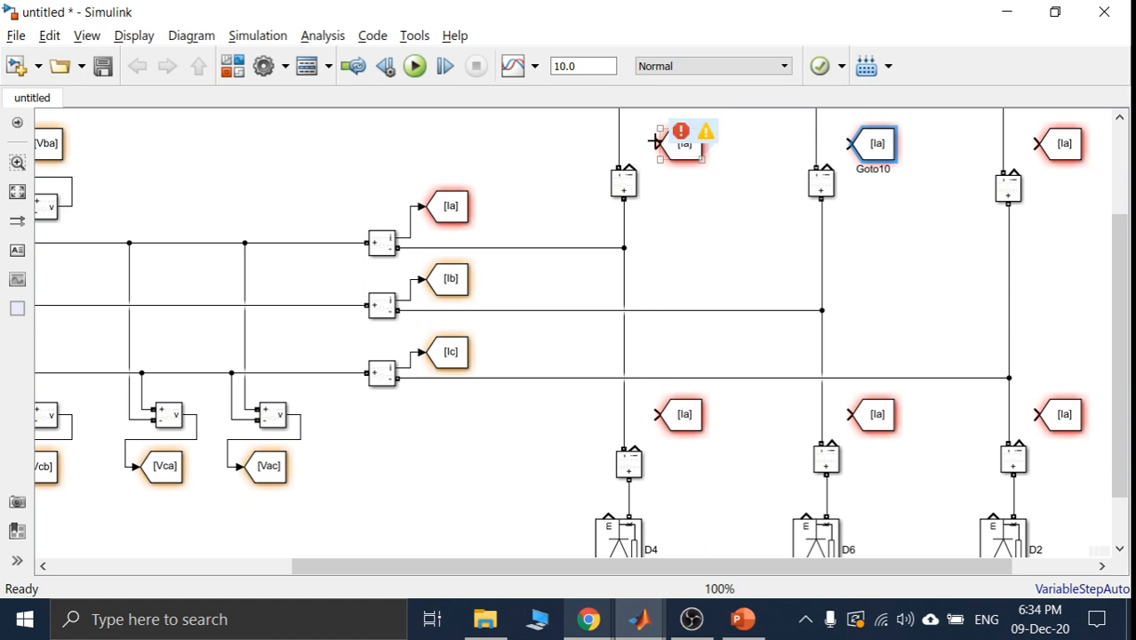
- Wire the signal outputs of the D1, D4, D6, D2 and D5 current measurements to their neighbouring Goto tags
left_click_drag(654, 141, 633, 165)
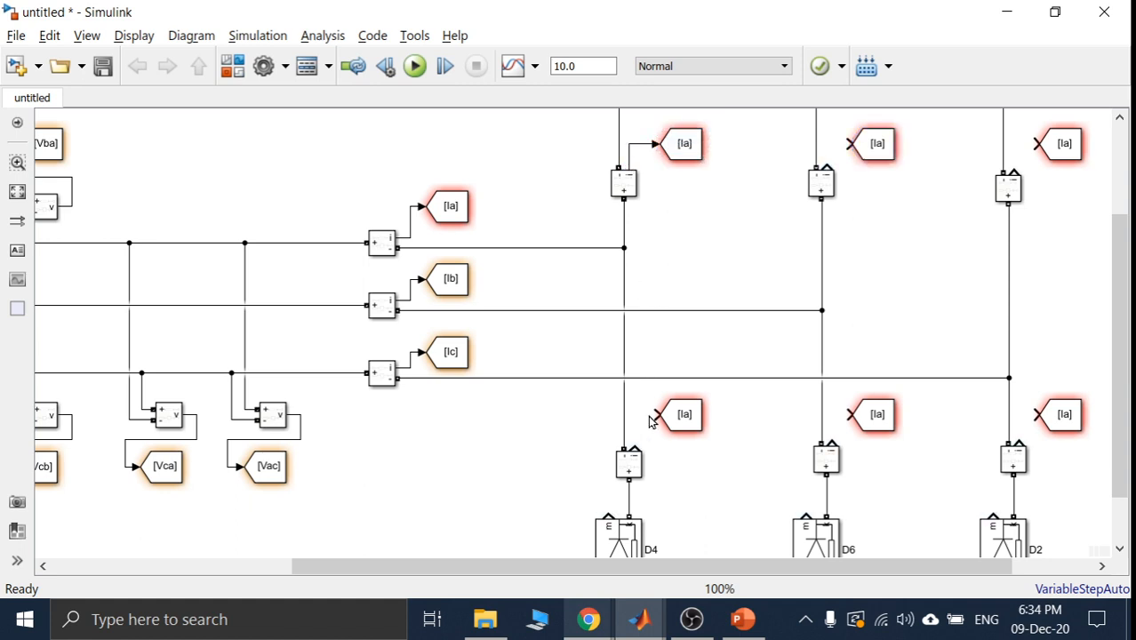
left_click_drag(651, 416, 631, 446)
left_click_drag(842, 407, 827, 445)
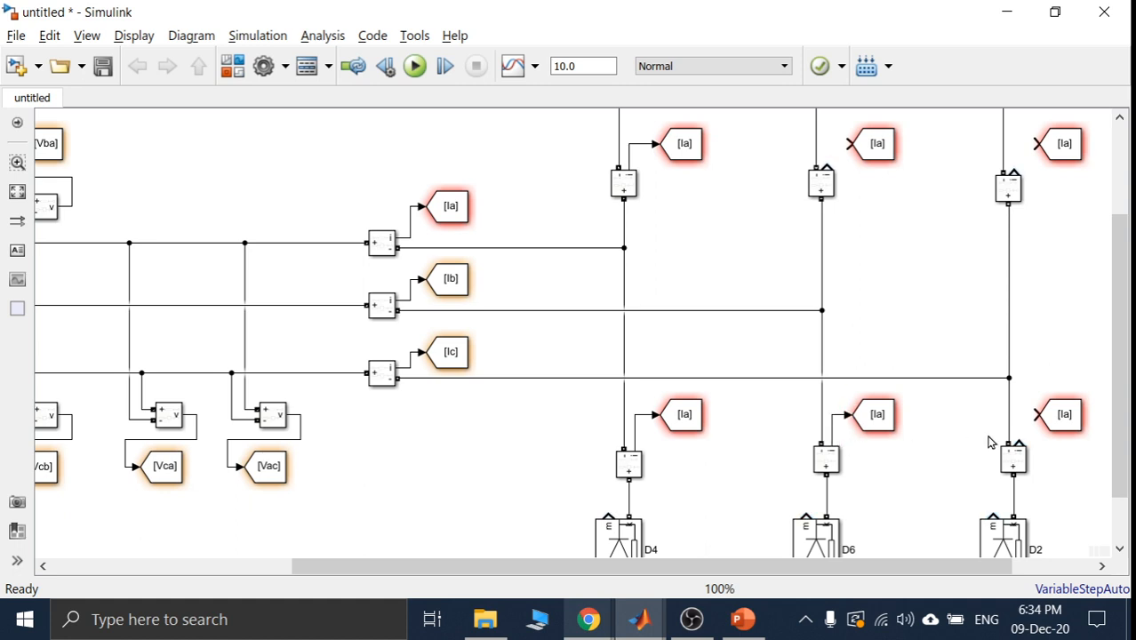
left_click_drag(1029, 413, 1017, 442)
left_click_drag(1032, 140, 1018, 174)
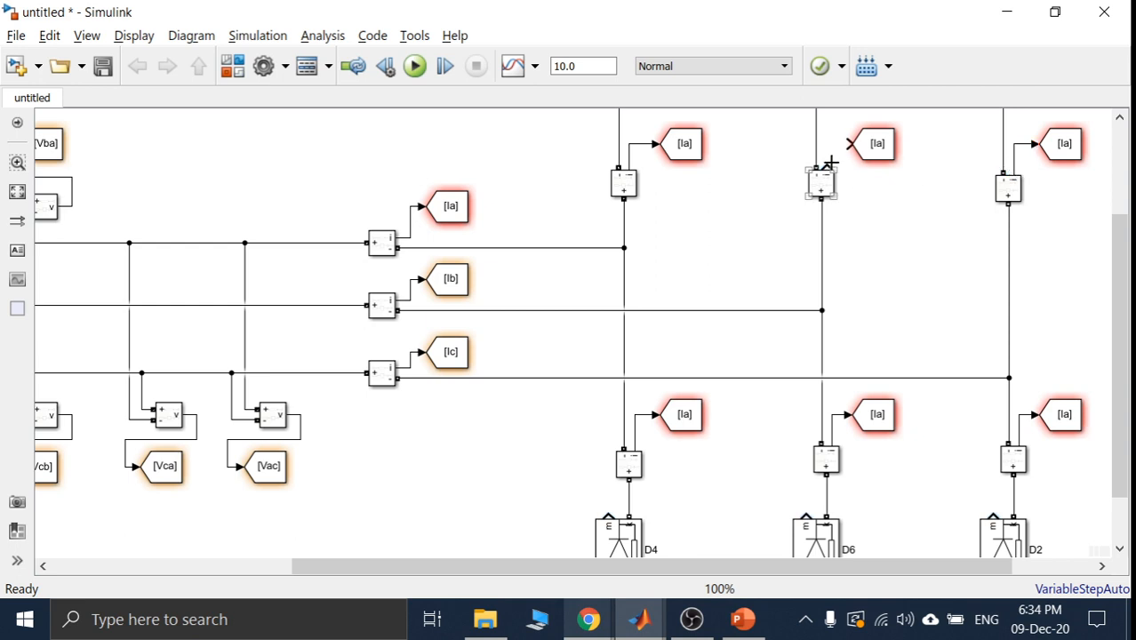
- Wire the current measurement below D3 to its Goto block, and set the tag of the Goto block below D1 to Id1
left_click_drag(827, 167, 849, 144)
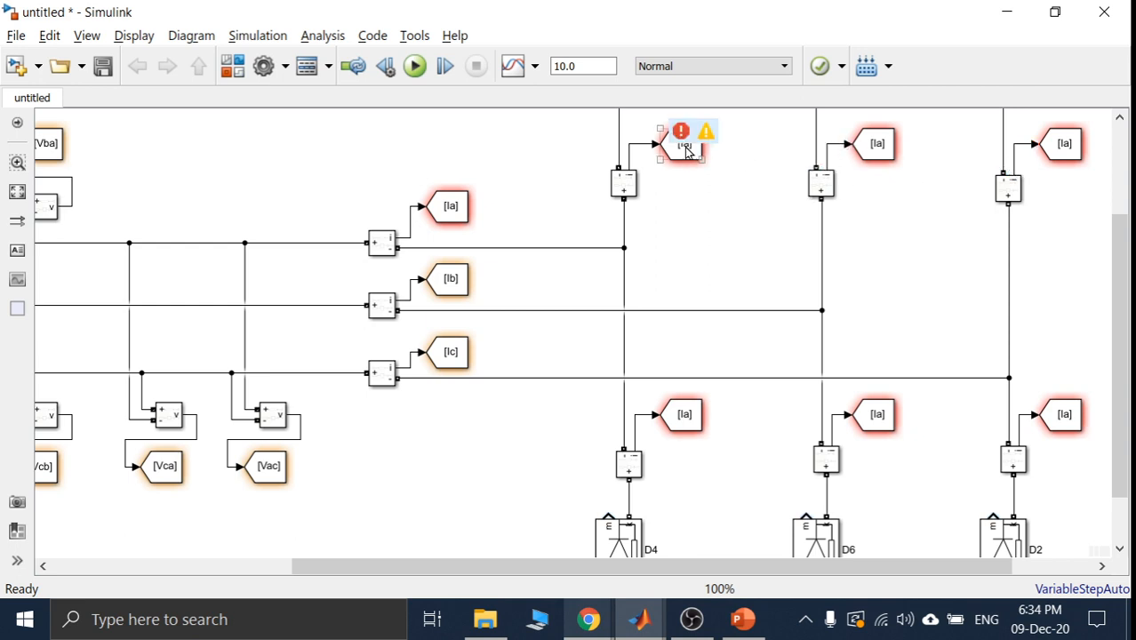
left_click_drag(1127, 246, 1127, 184)
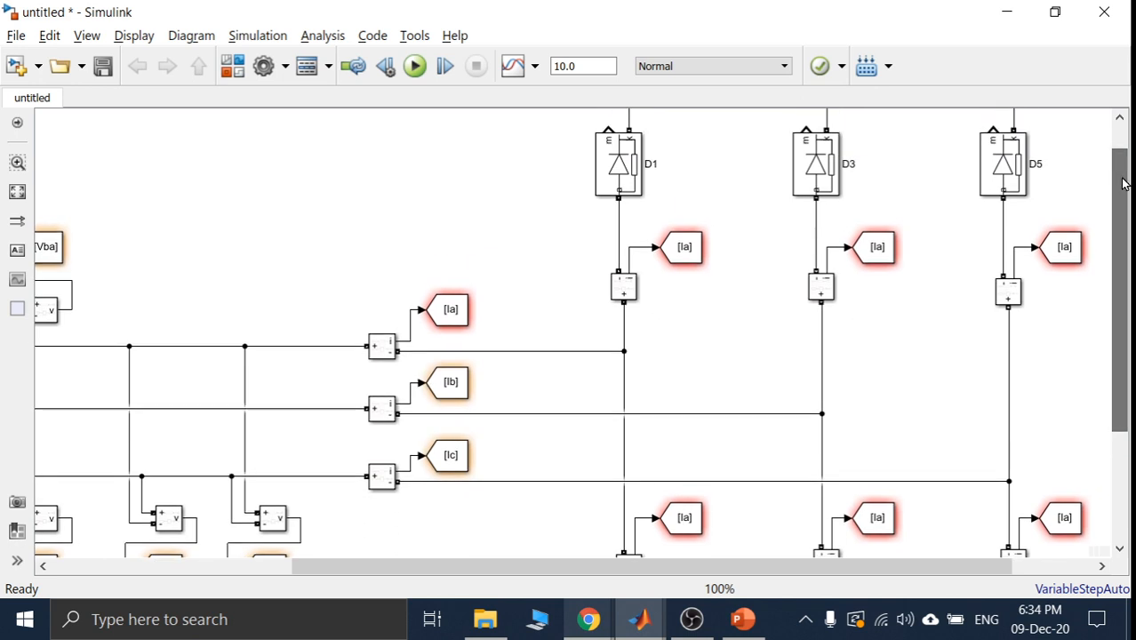
double_click(684, 247)
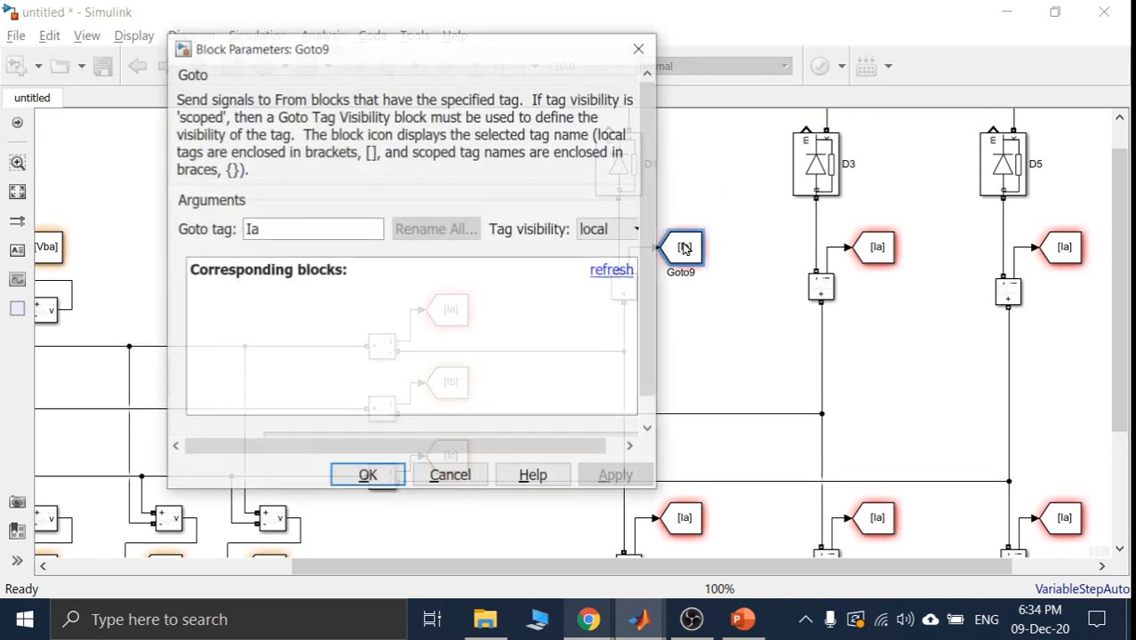
double_click(329, 232)
left_click(328, 232)
key("BackSpace")
type("d1")
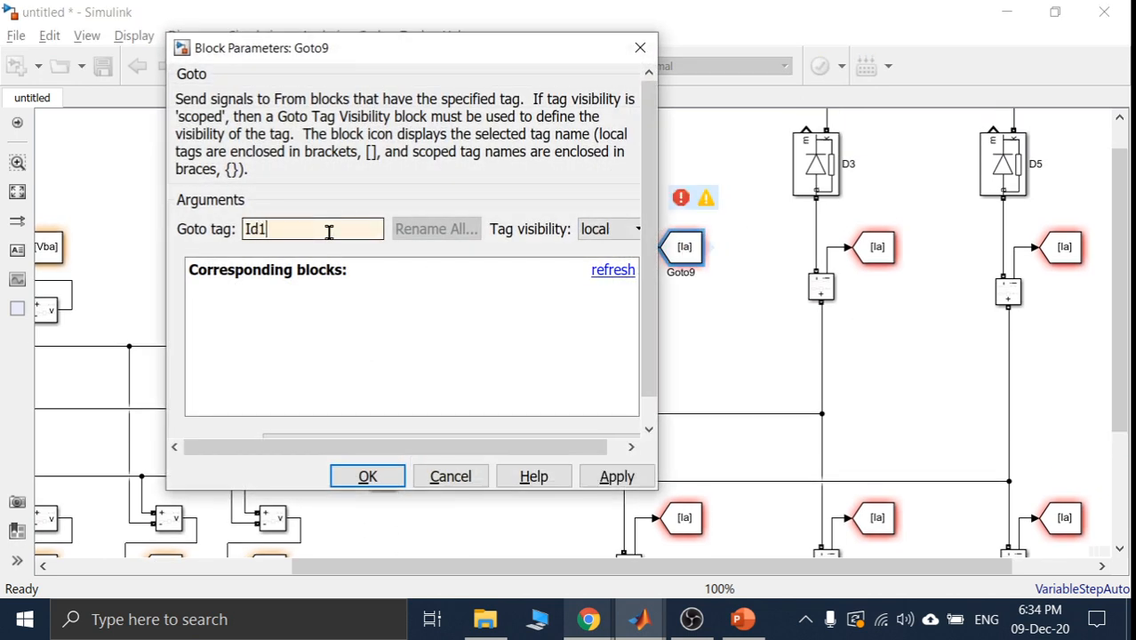
left_click(613, 476)
left_click(367, 477)
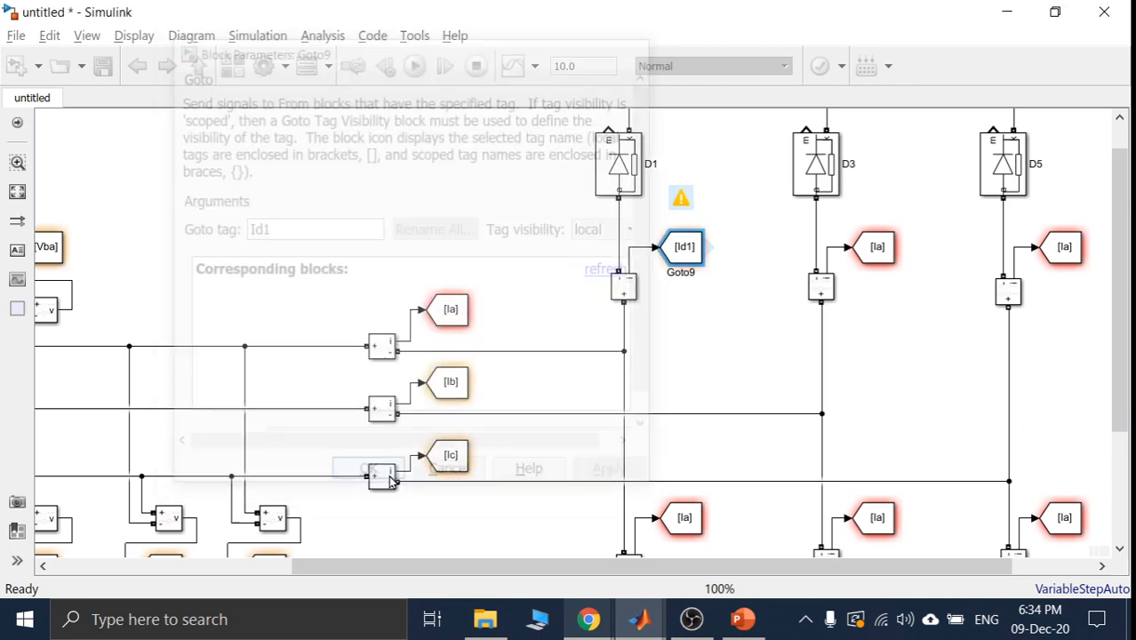
- Set the tag of the Goto block below diode D3 to Id3
double_click(877, 247)
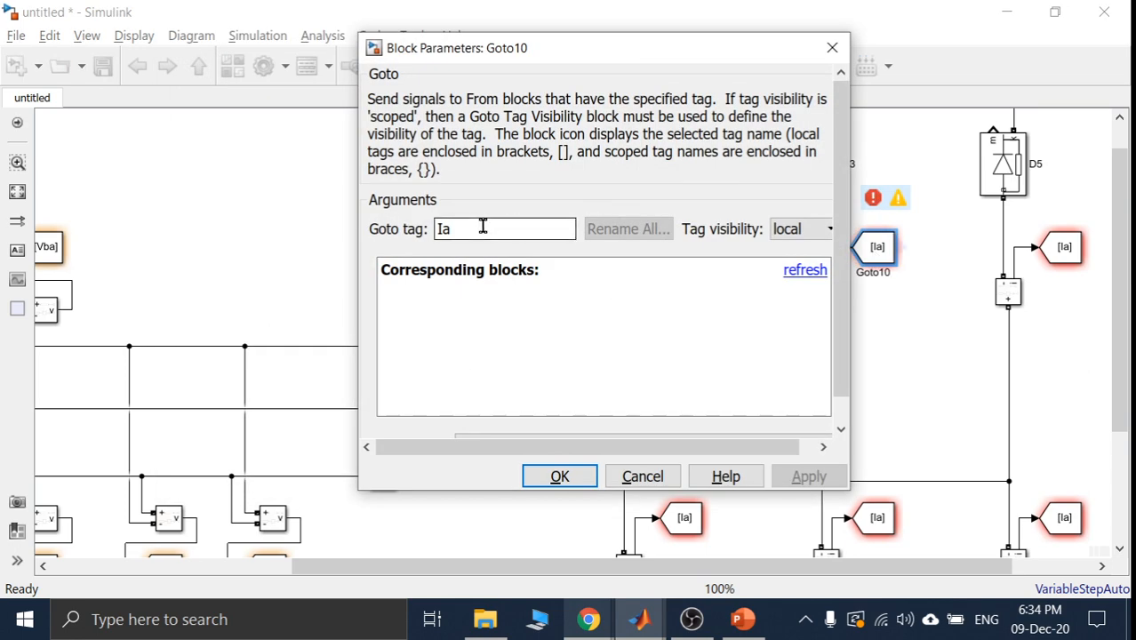
double_click(481, 228)
type("Id3")
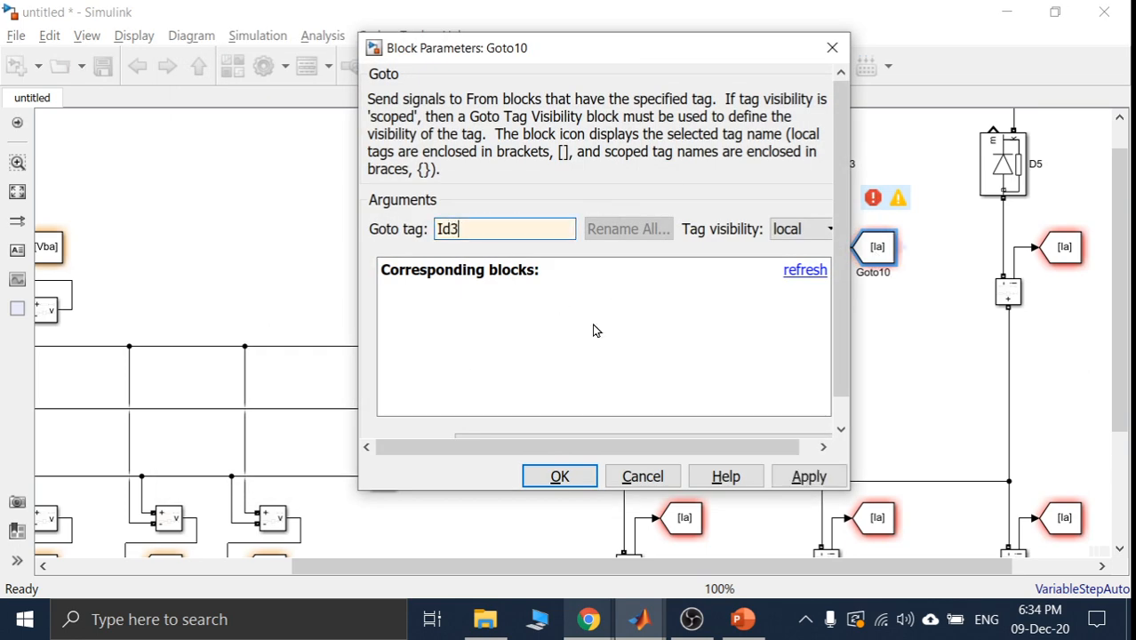
left_click(810, 474)
left_click(562, 477)
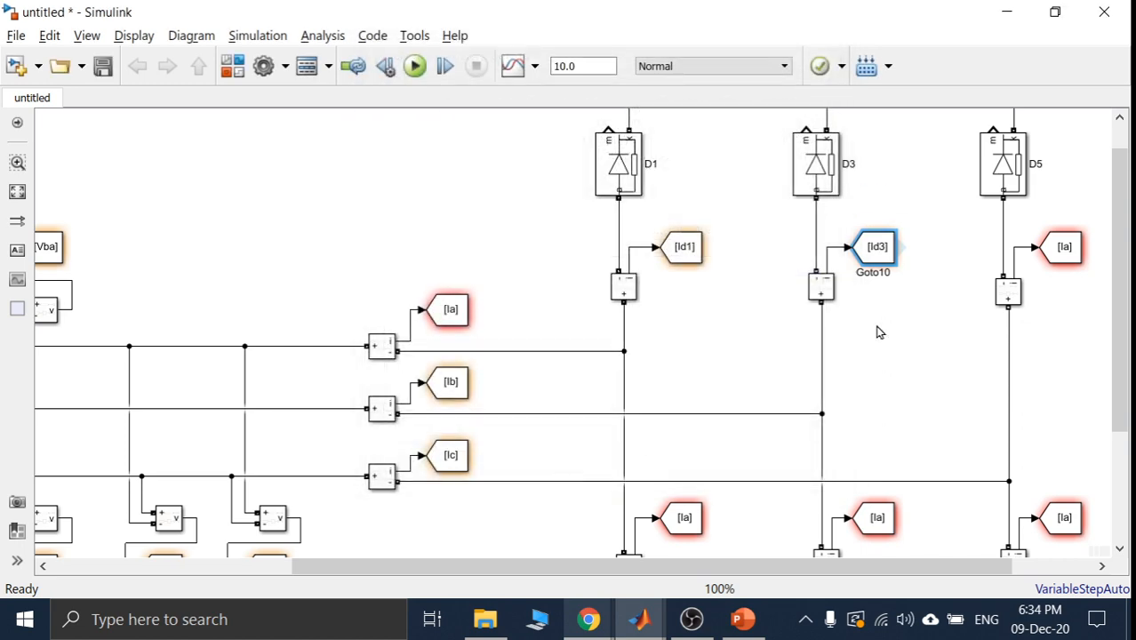
- Set the tag of the Goto block below diode D5 to Id5
double_click(1064, 247)
double_click(694, 229)
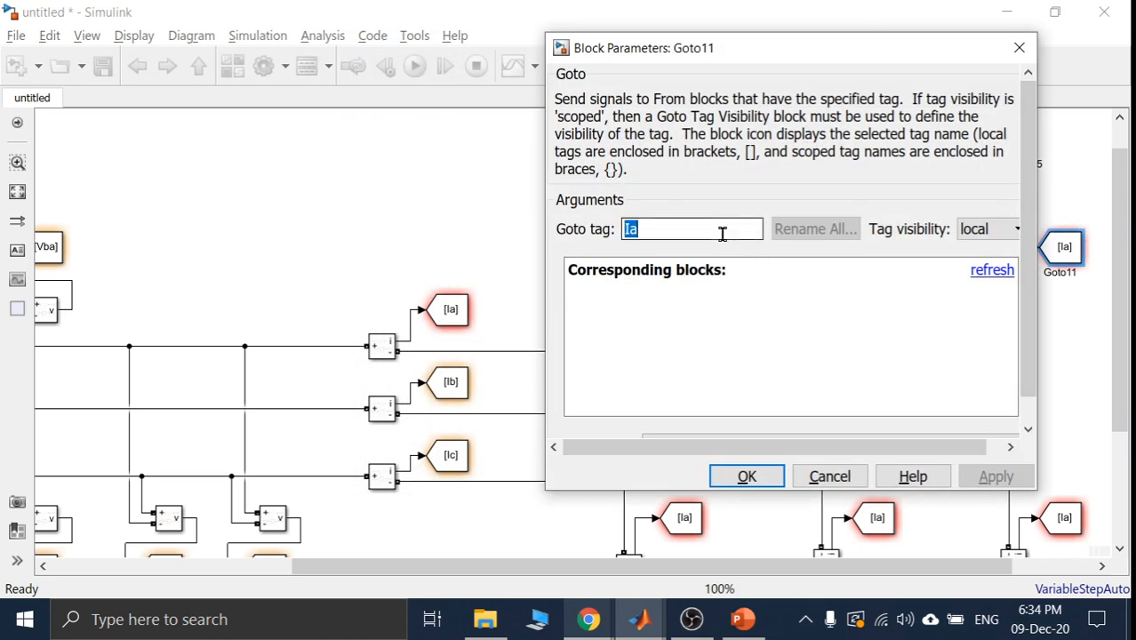
type("Id5")
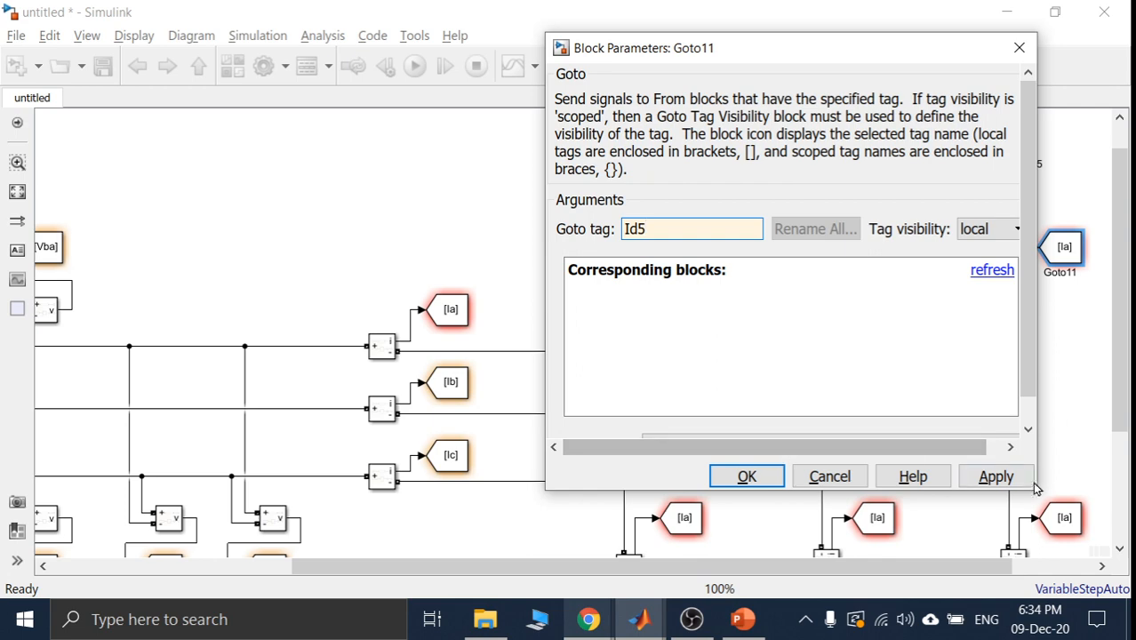
left_click(996, 476)
left_click(747, 485)
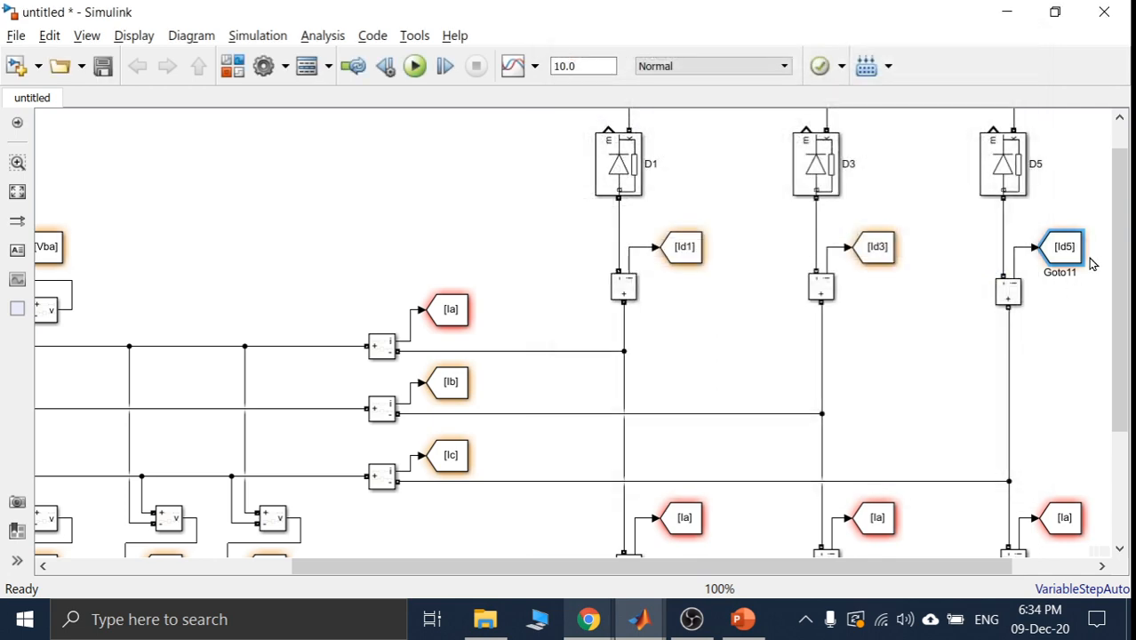
- Set the tag of the Goto block above diode D4 to Id4
scroll(1116, 267, "down", 4)
left_click(675, 346)
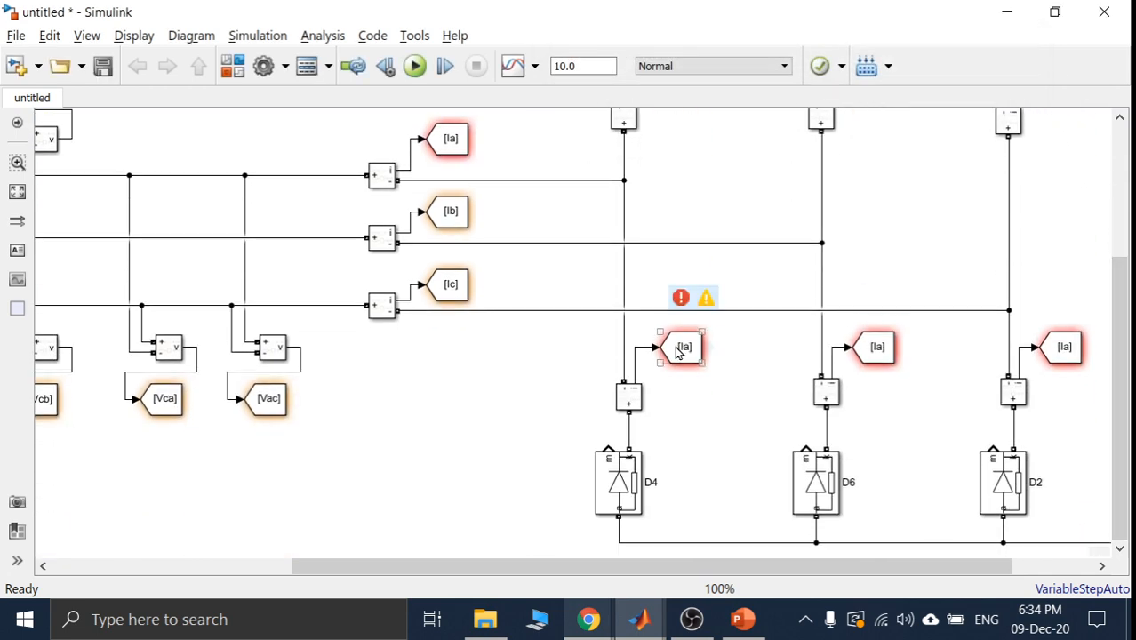
double_click(675, 346)
double_click(359, 328)
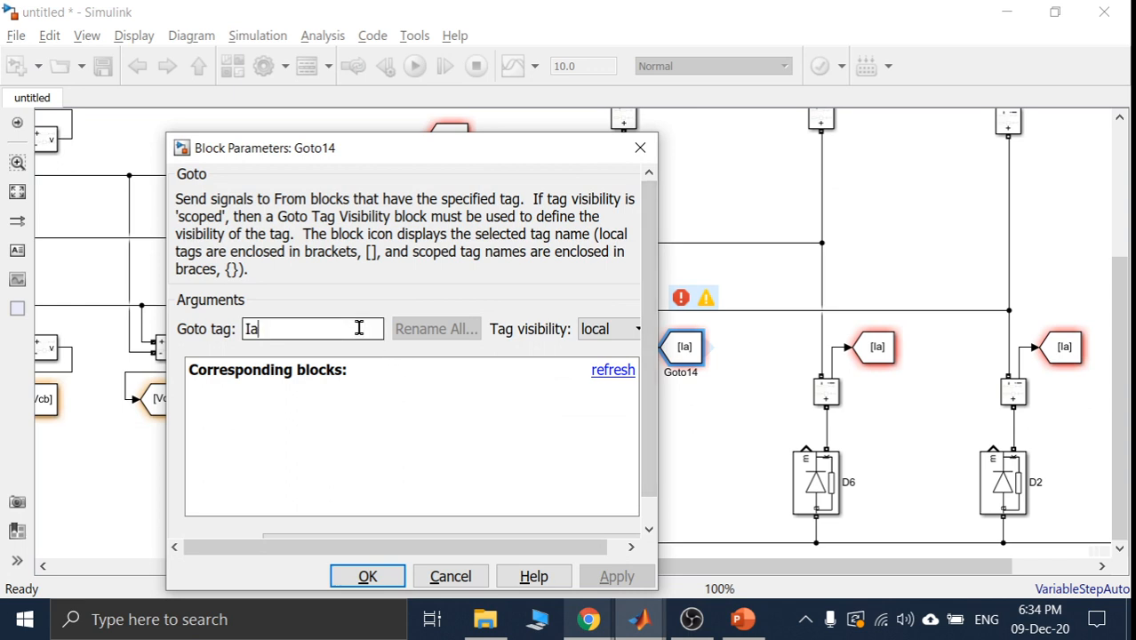
key("BackSpace")
type("d4")
left_click(616, 576)
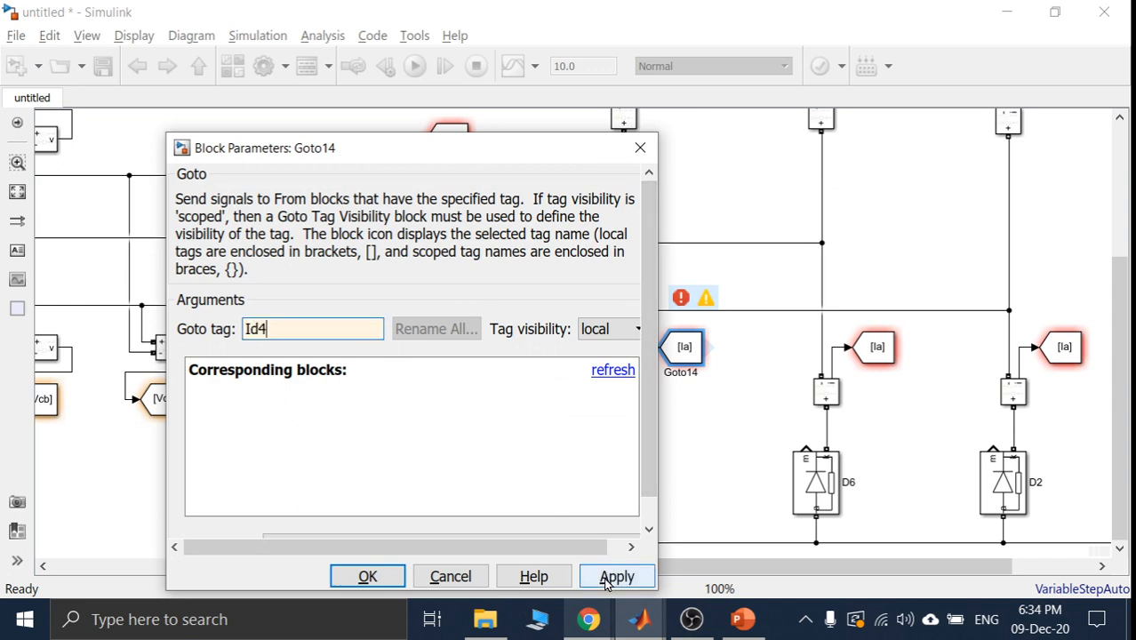
left_click(367, 576)
- Set the tag of the Goto block above diode D6 to Id6
double_click(878, 346)
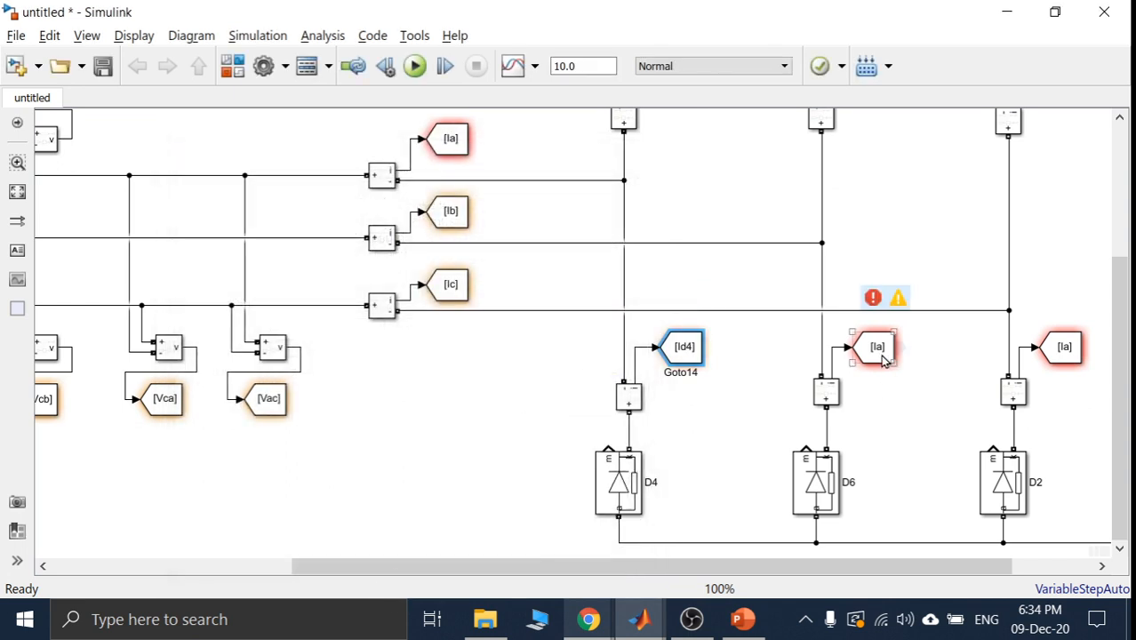
left_click(482, 322)
key("BackSpace")
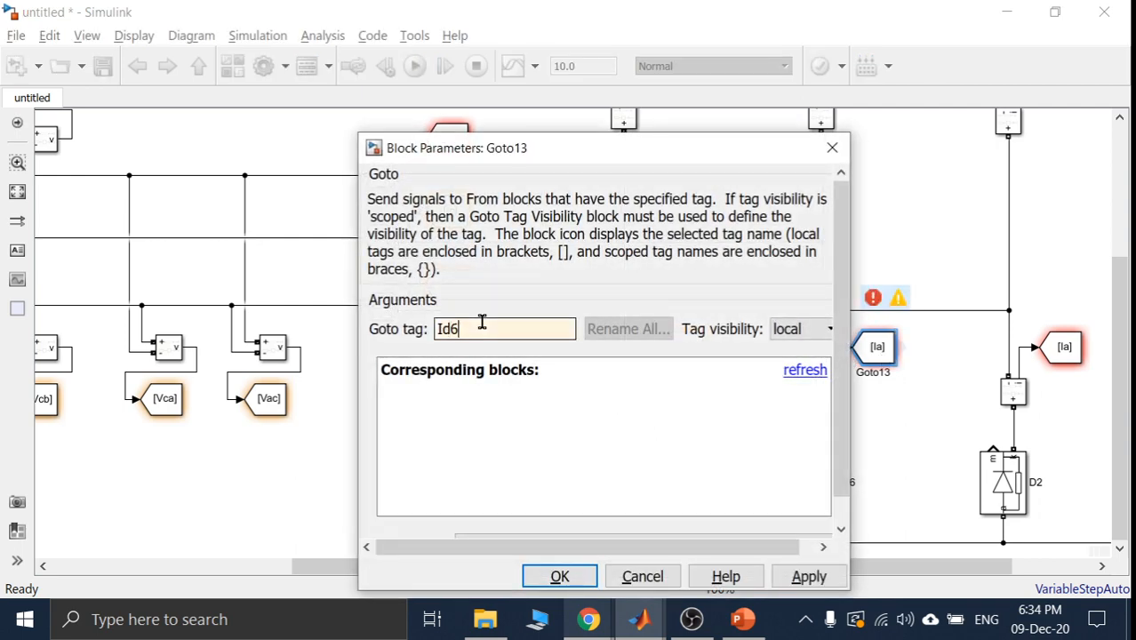
type("d6")
left_click(807, 578)
left_click(568, 577)
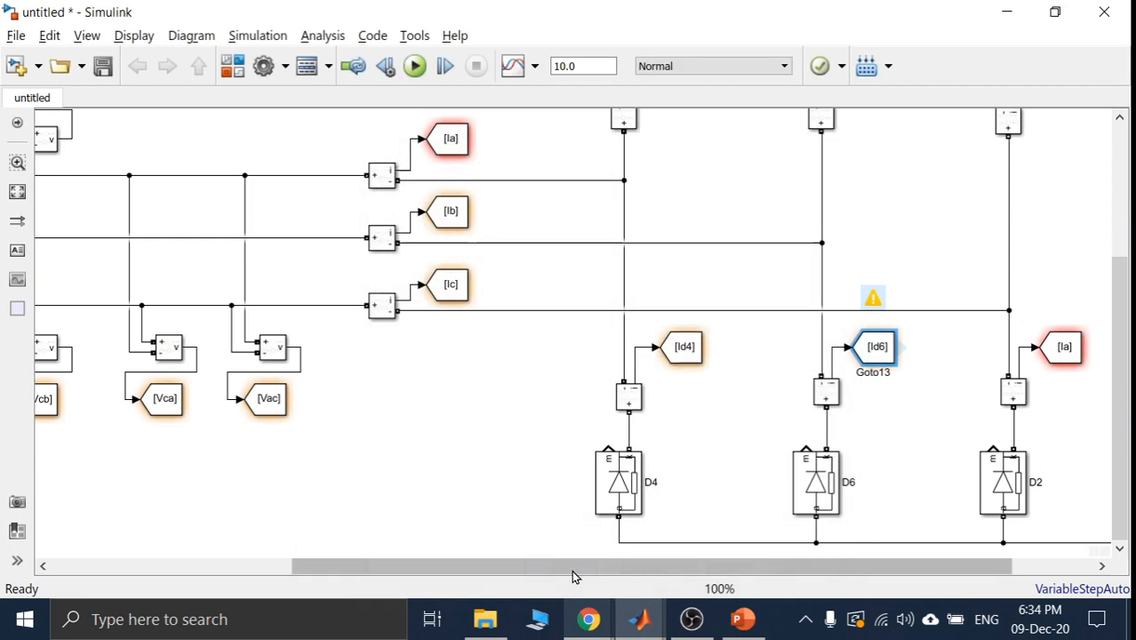
- Set the tag of the Goto block above diode D2 to Id2
double_click(1064, 346)
double_click(649, 326)
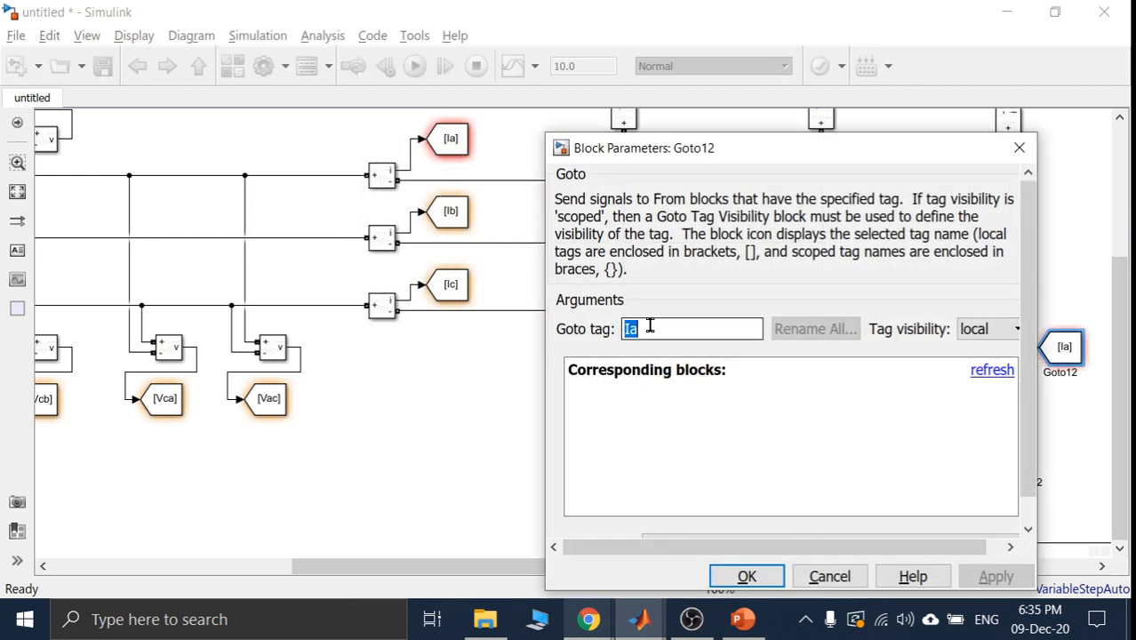
left_click(650, 326)
key("BackSpace")
type("d2")
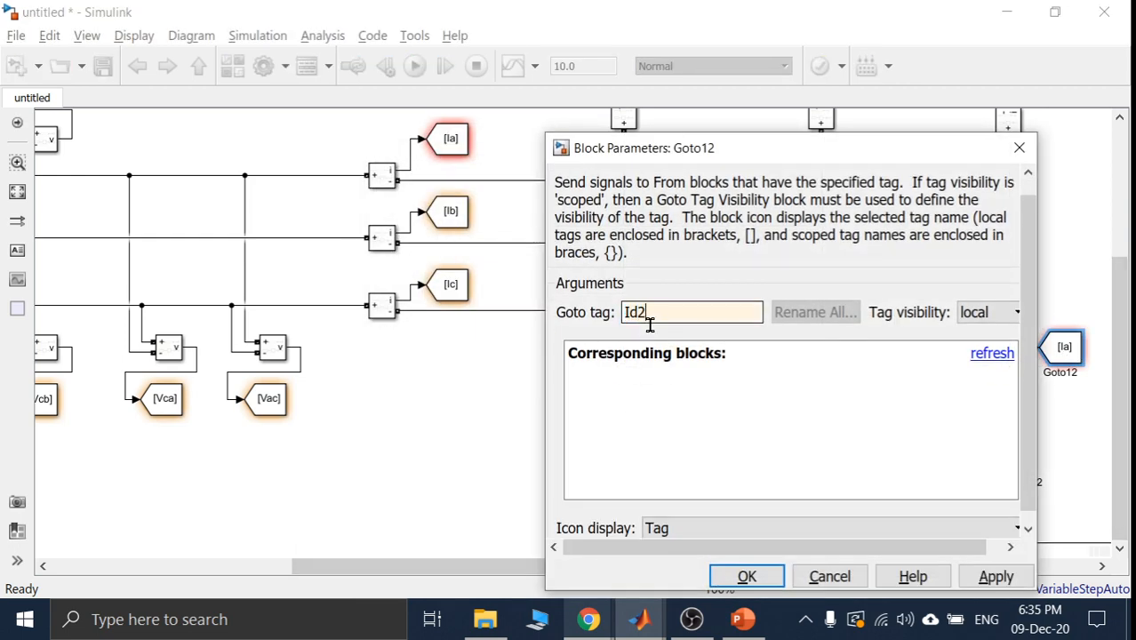
left_click(995, 576)
left_click(745, 576)
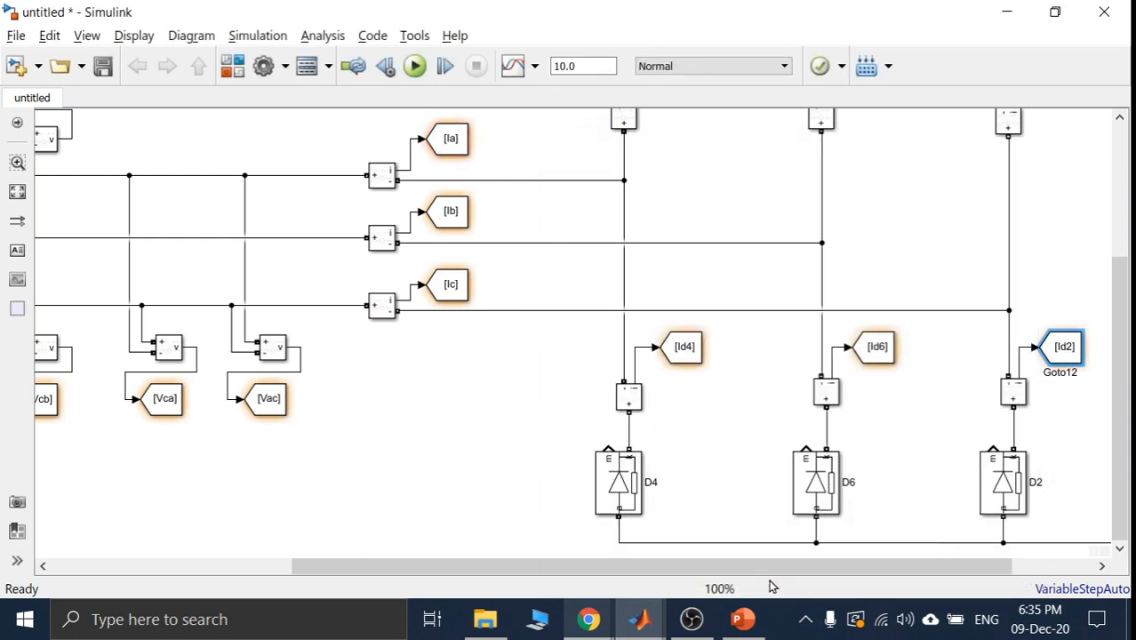
left_click(874, 459)
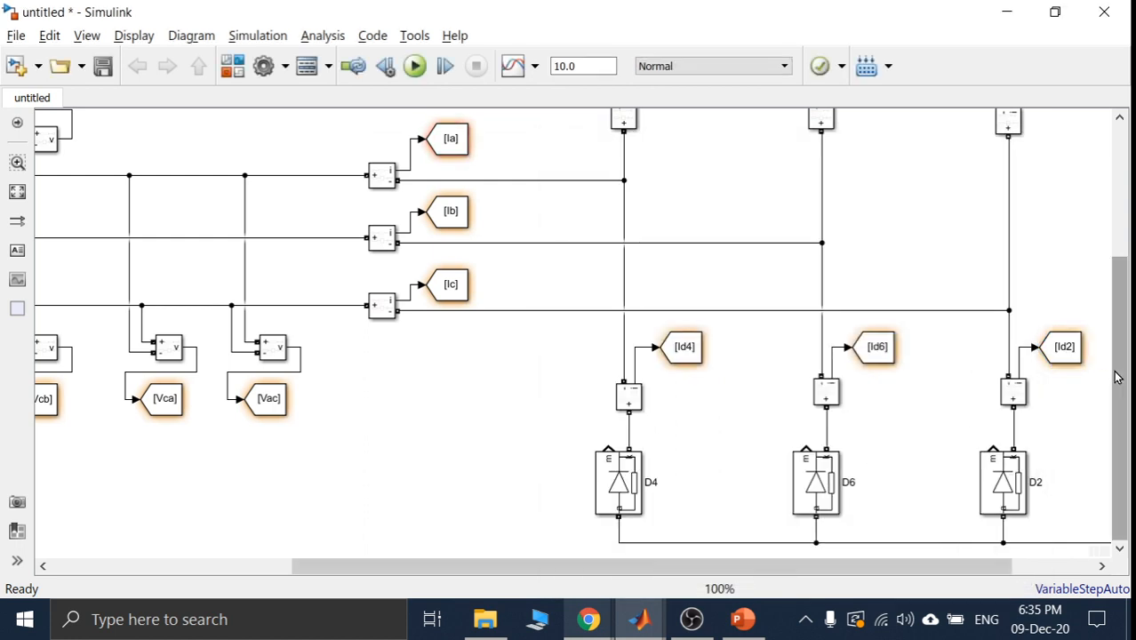
- Copy the phase A current measurement block and insert the copy in the upper DC line between D5 and the load resistor
scroll(1103, 294, "up", 5)
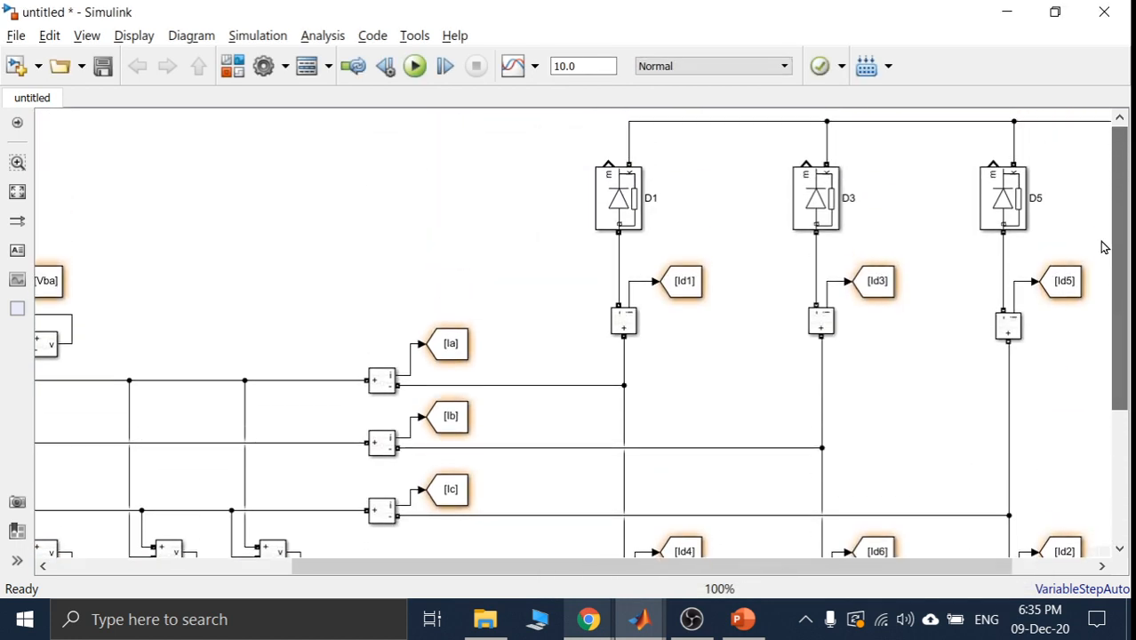
left_click_drag(729, 563, 946, 553)
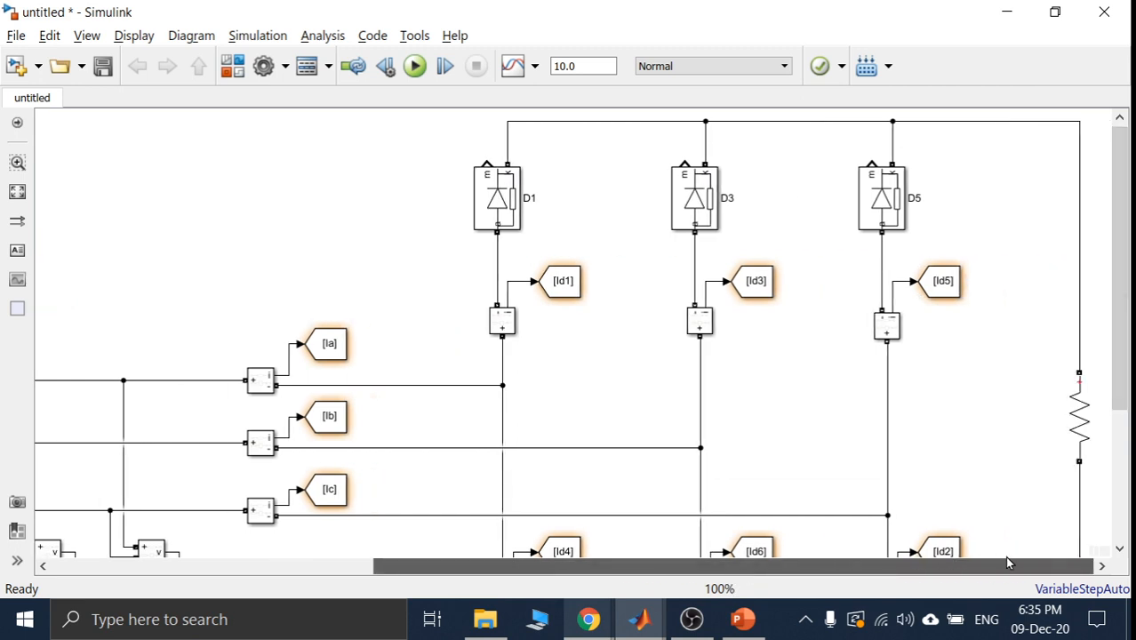
left_click(886, 327)
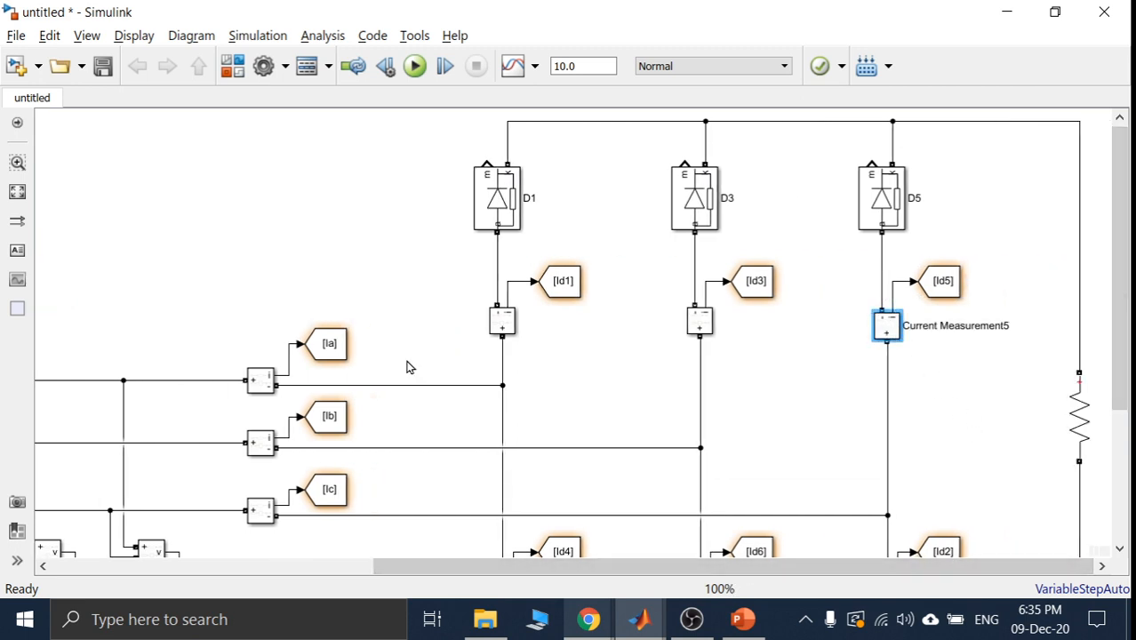
left_click(265, 384)
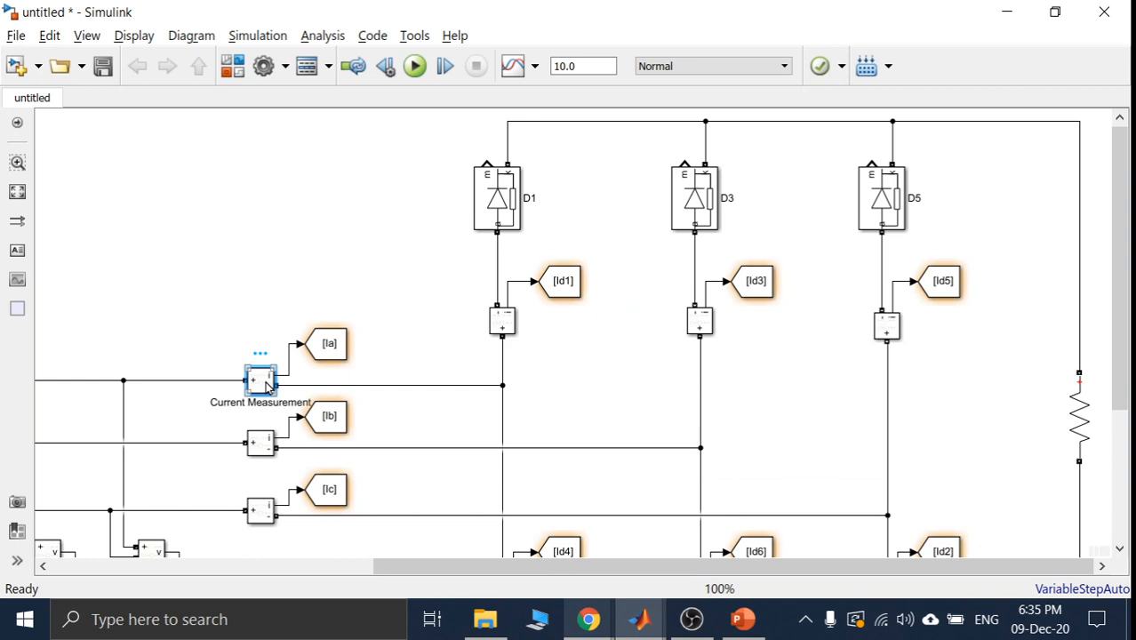
mouse_move(266, 387)
left_mouse_down()
mouse_move(278, 399)
mouse_move(444, 299)
mouse_move(794, 169)
mouse_move(993, 148)
mouse_move(1006, 124)
mouse_move(966, 261)
mouse_move(995, 291)
mouse_move(955, 301)
mouse_move(1034, 301)
left_mouse_up()
left_click(1024, 307)
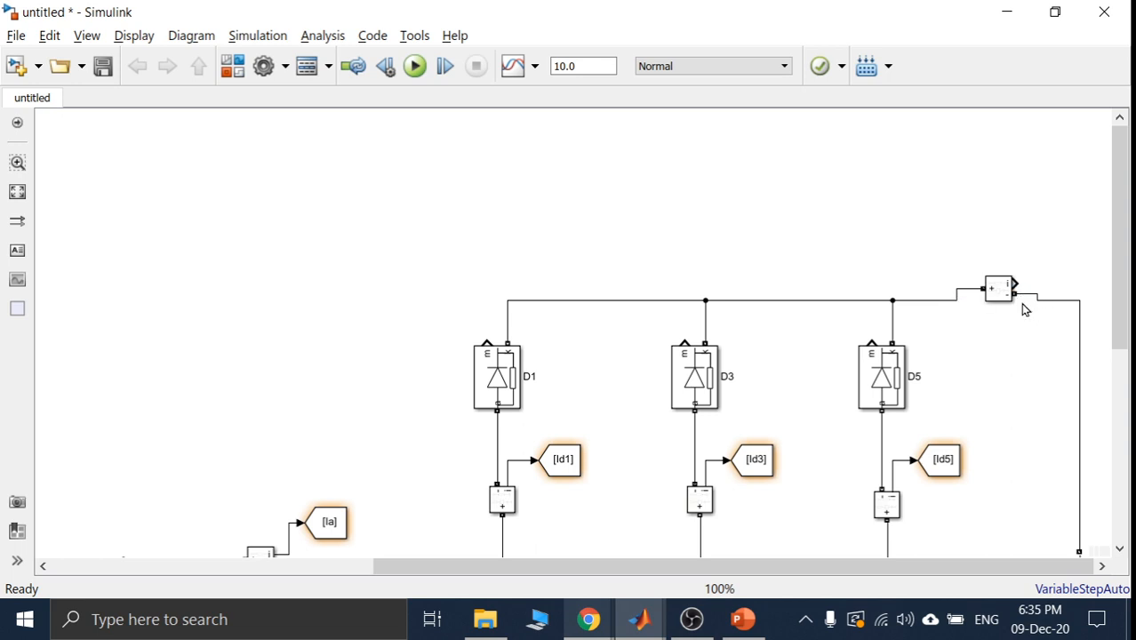
- Nudge the new current measurement block down so its positive terminal lines up with the upper DC line
left_click(1006, 305)
key("Down")
key("Down")
key("Down")
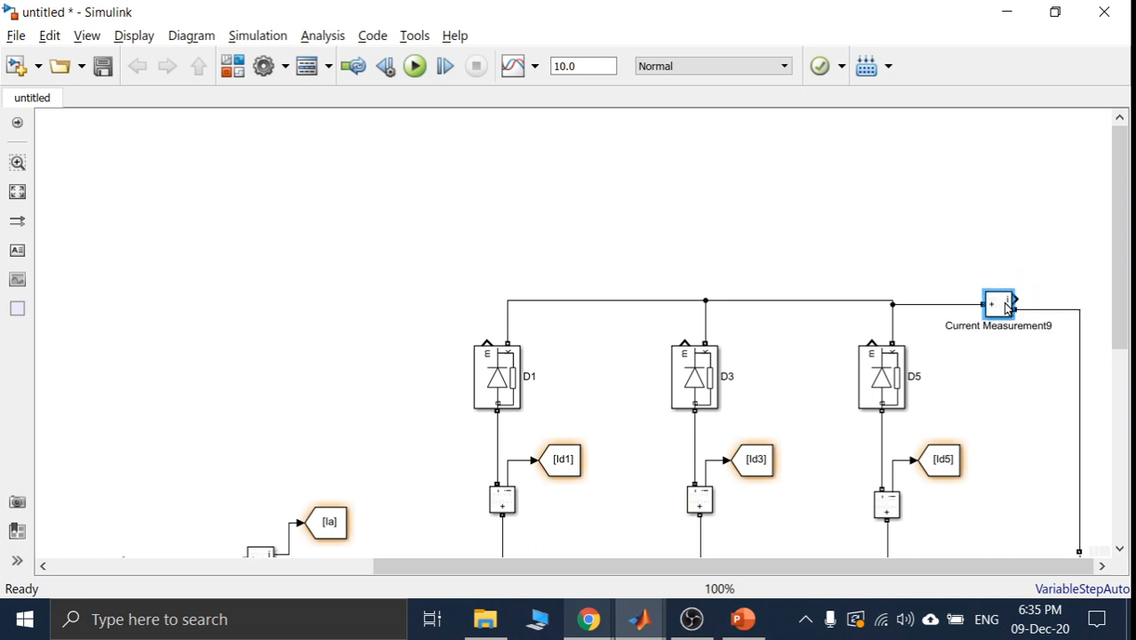
key("Up")
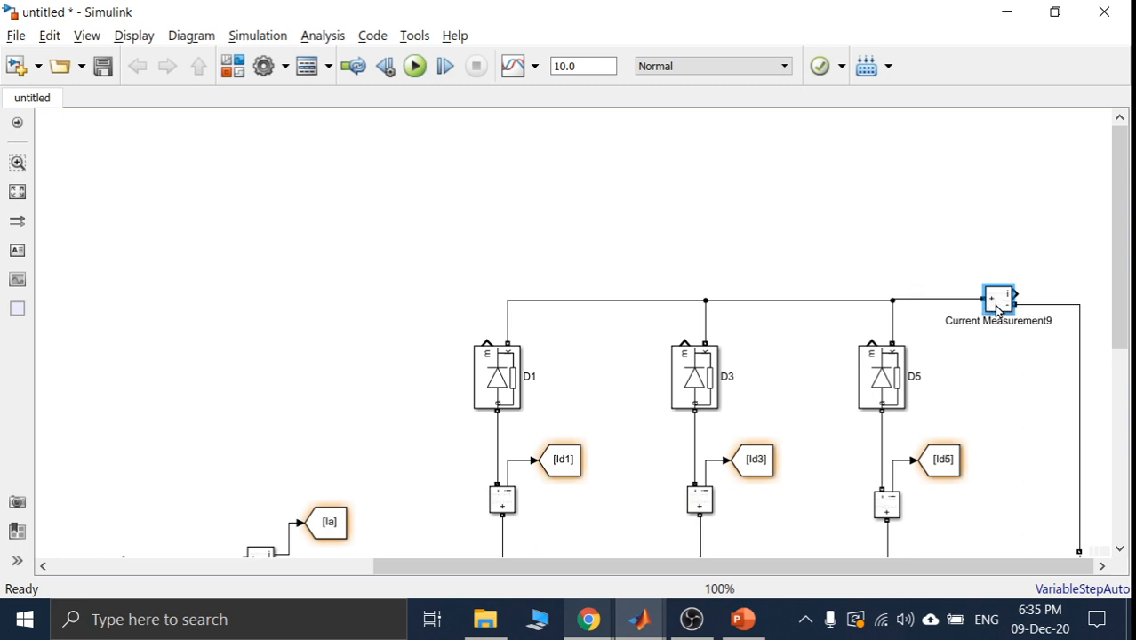
left_click(980, 260)
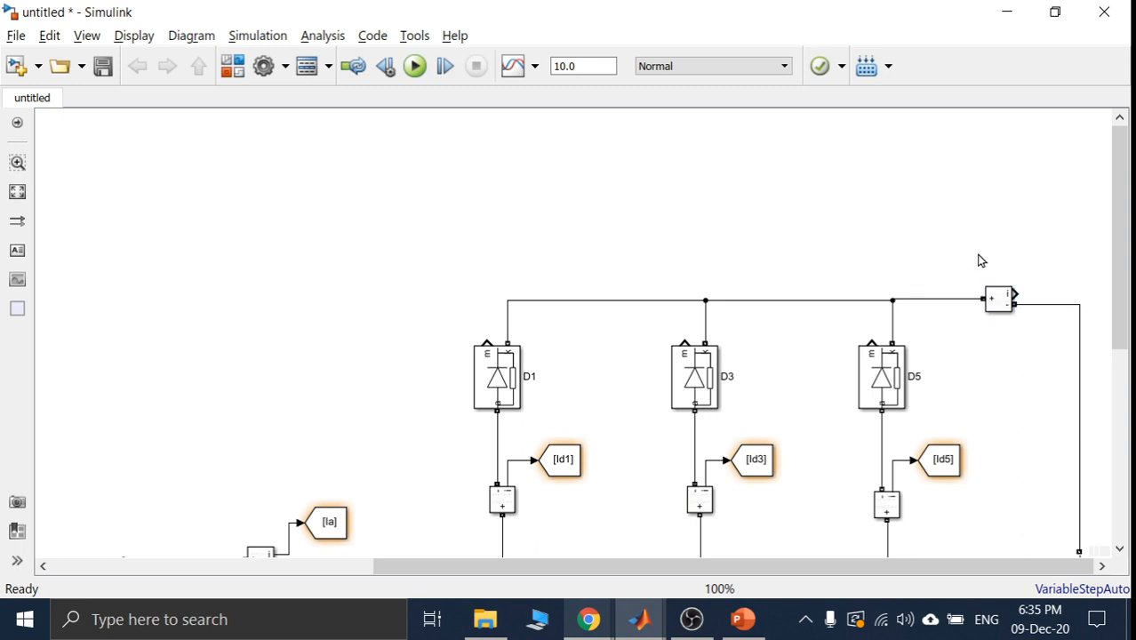
left_click(995, 298)
left_click(836, 301)
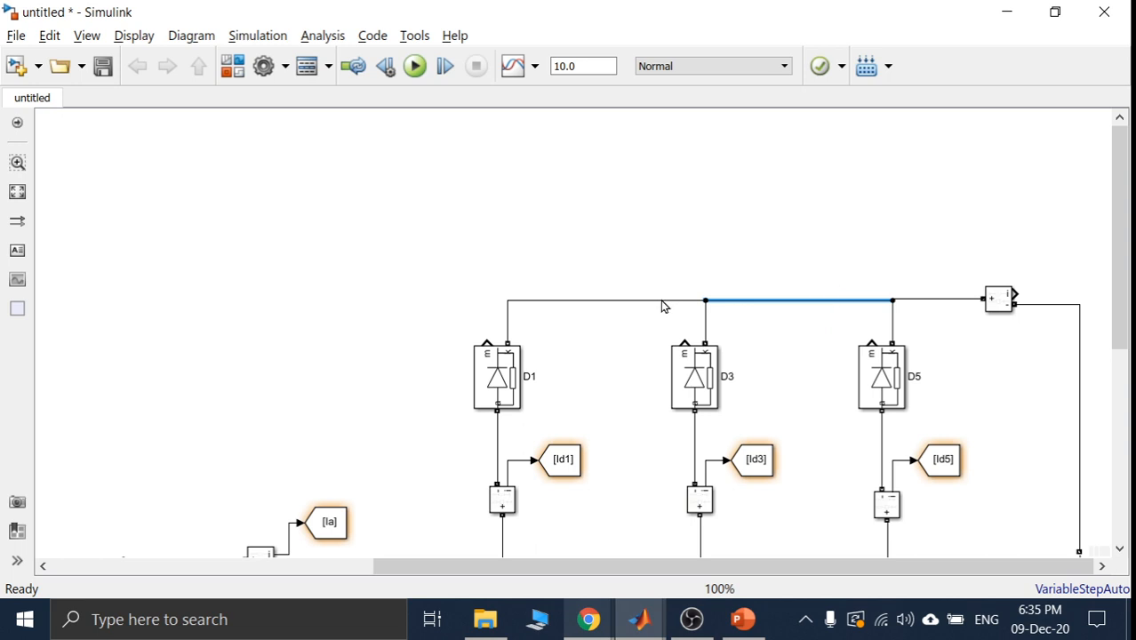
left_click(753, 209)
- Copy the voltage measurement block wired to the Vba tag and place the copy just beyond the load resistor
left_click_drag(1114, 247, 1108, 342)
left_click_drag(836, 564, 550, 564)
left_click(345, 314)
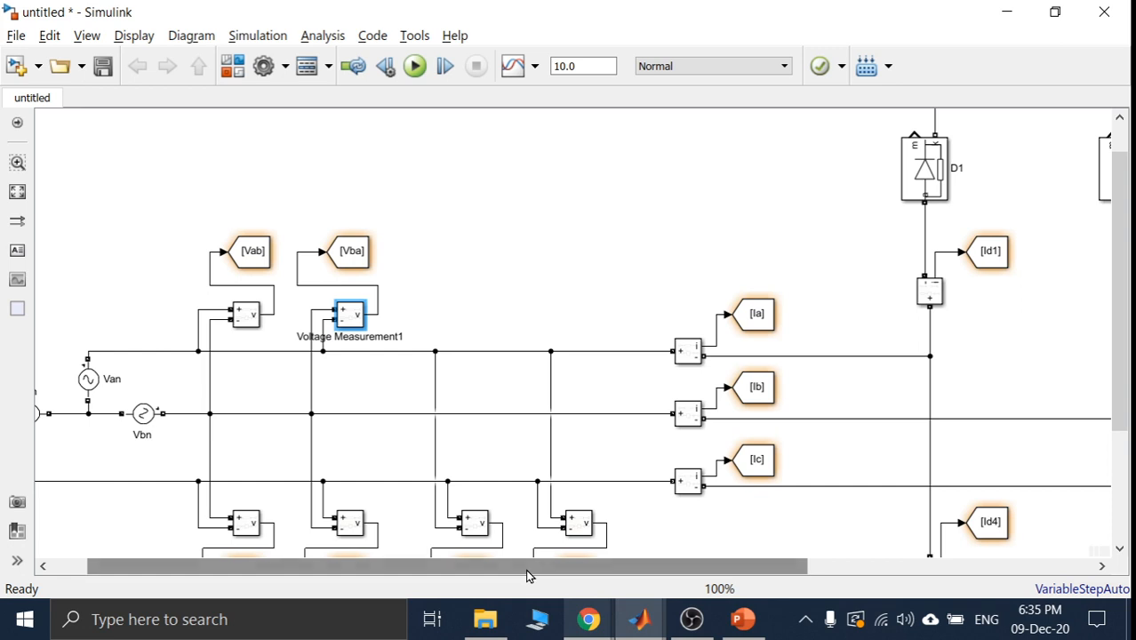
left_click_drag(525, 569, 845, 556)
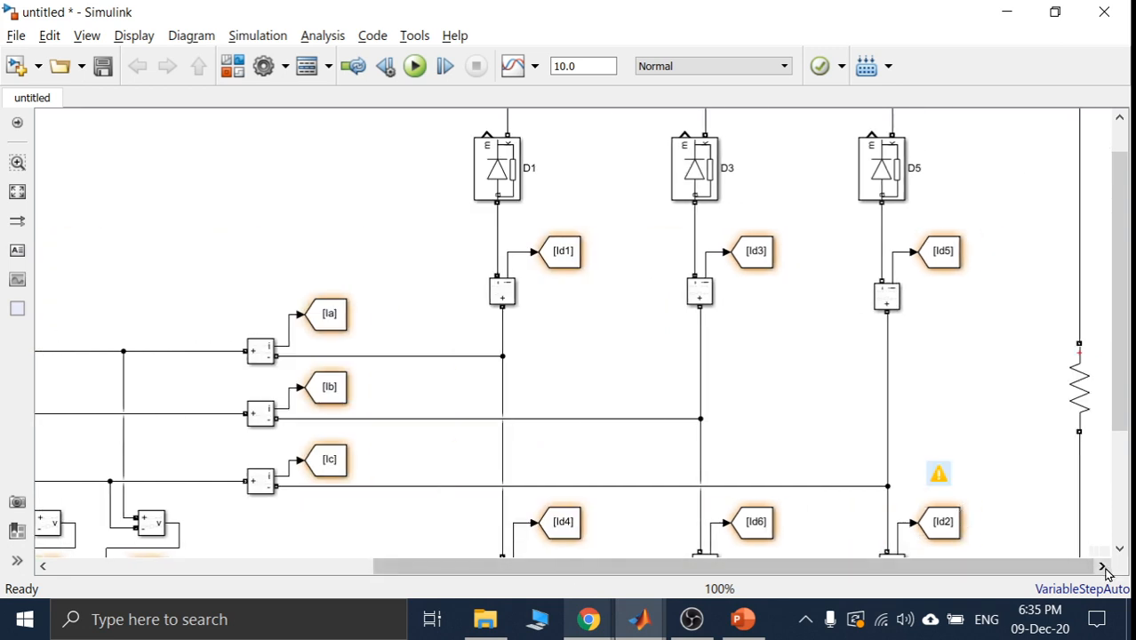
key("ctrl+v")
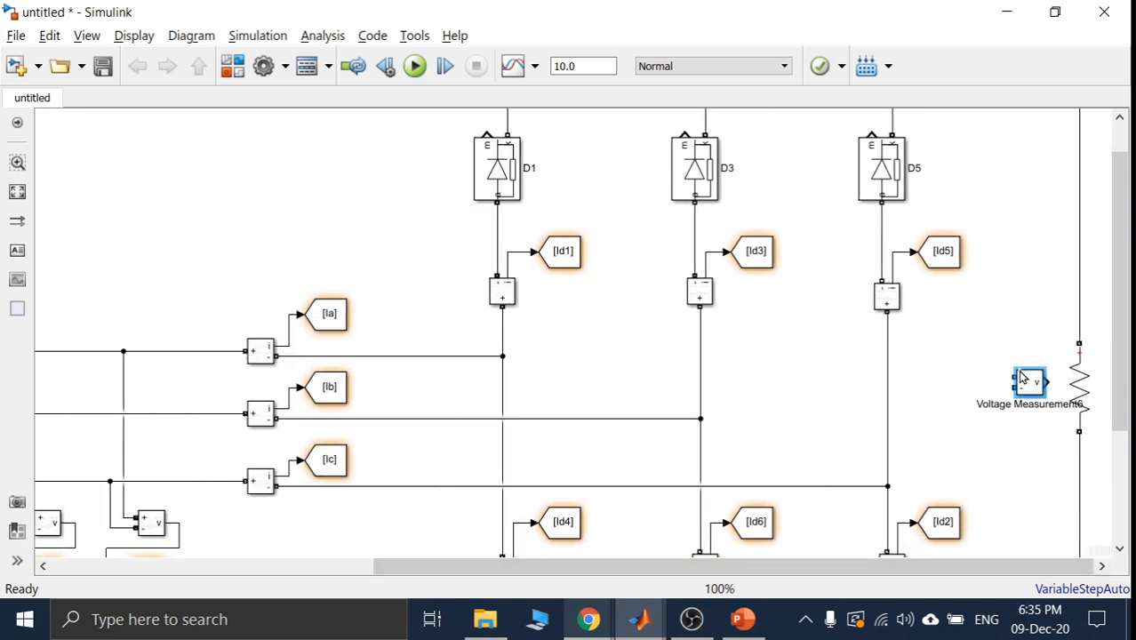
left_click_drag(1036, 384, 1111, 384)
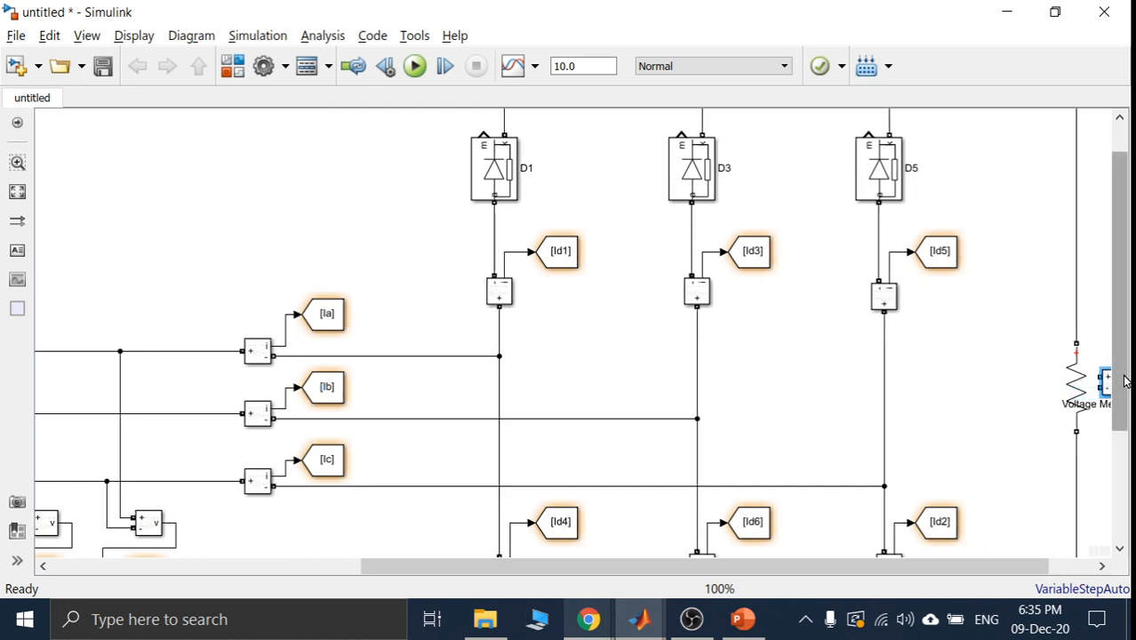
left_click_drag(991, 564, 1105, 553)
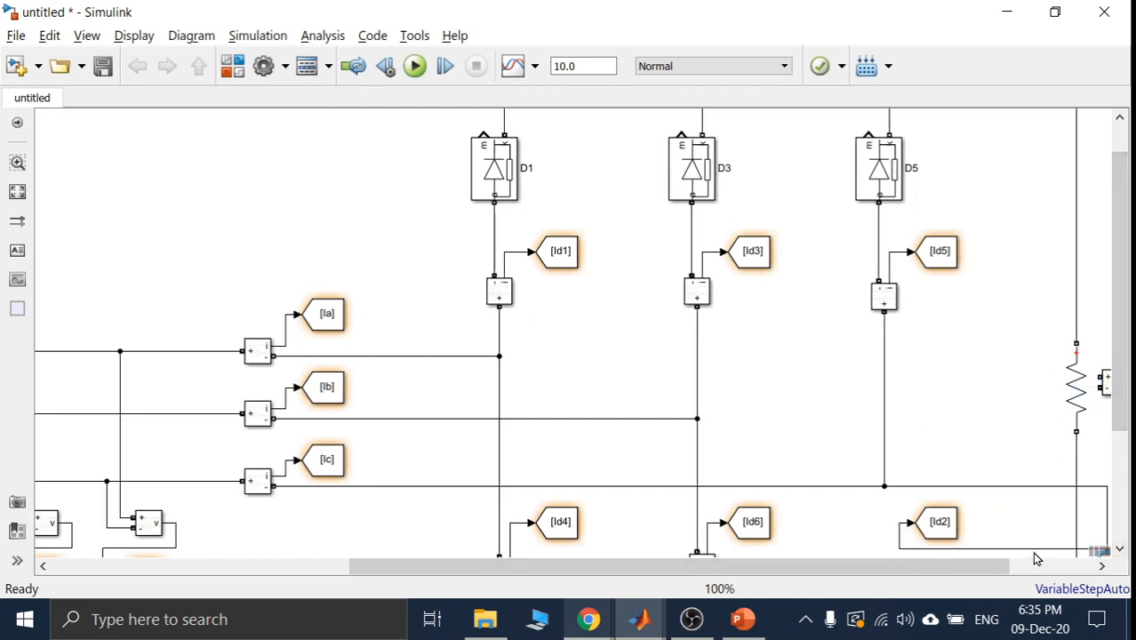
- Undo the displacement of the current measurement above D2 and move the load voltage measurement block farther away from the resistor
key("ctrl+z")
left_click_drag(1026, 568, 1055, 567)
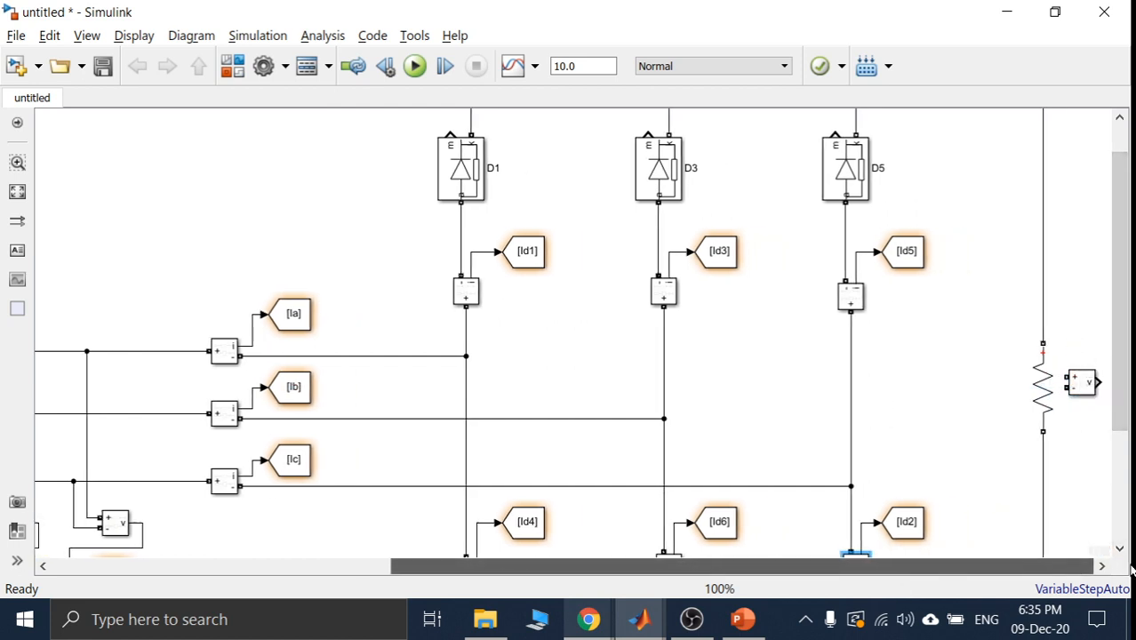
left_click_drag(1083, 382, 1109, 377)
- Wire the load voltage measurement's positive terminal to the upper DC line and its negative terminal to the lower DC line
left_click_drag(972, 564, 1098, 553)
left_click_drag(1038, 374, 971, 186)
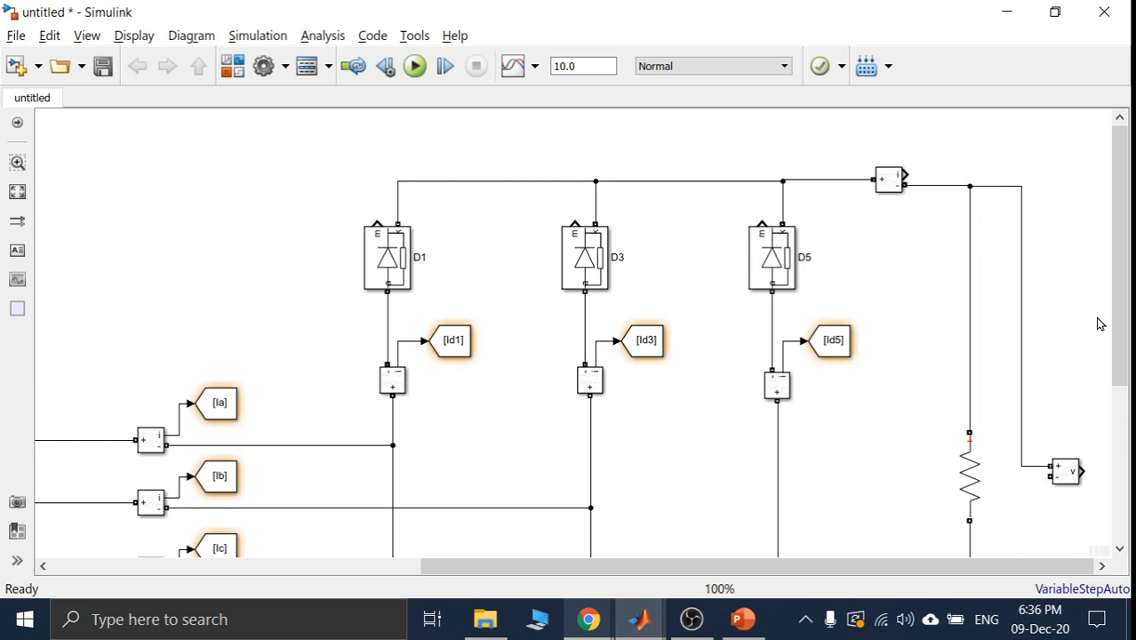
scroll(1098, 324, "down", 3)
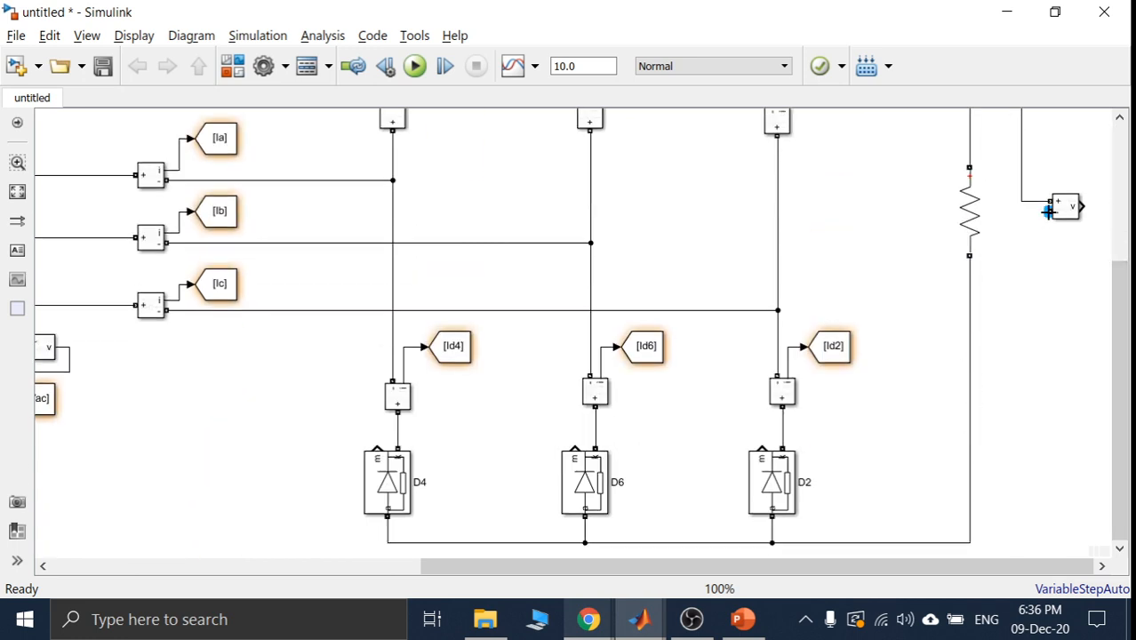
left_click_drag(1047, 211, 970, 542)
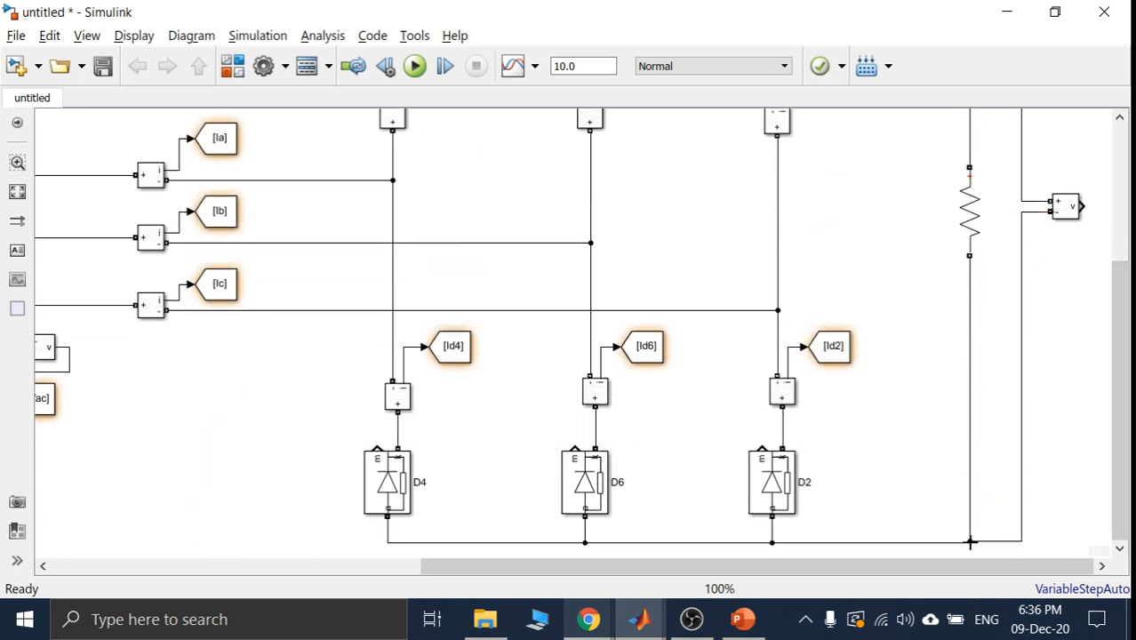
left_click_drag(1125, 395, 1127, 258)
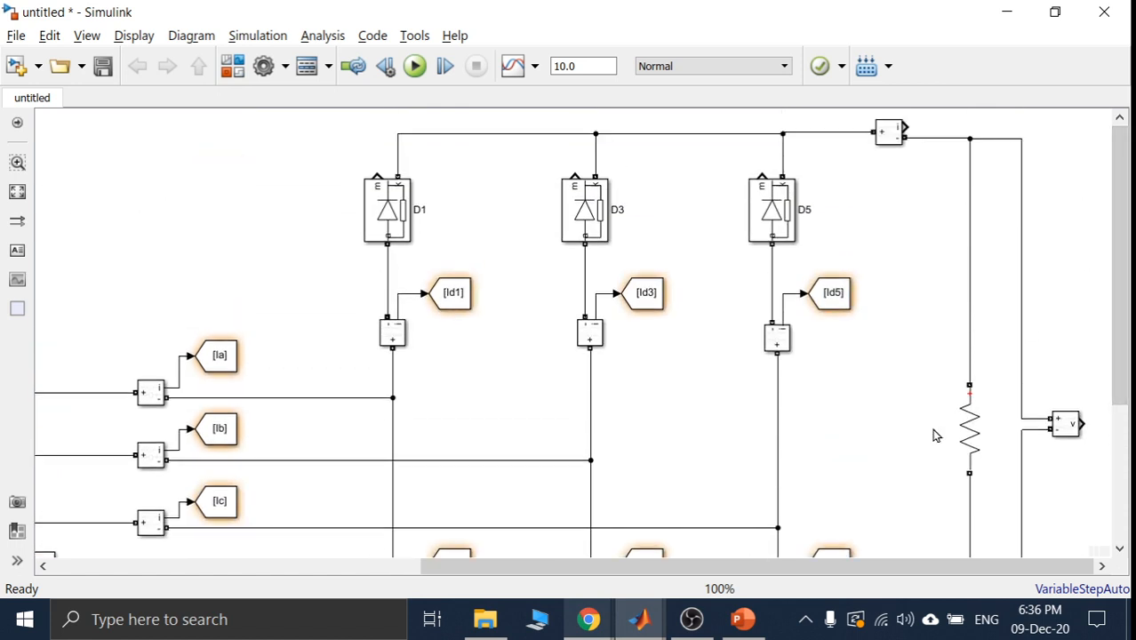
left_click_drag(1127, 391, 1127, 526)
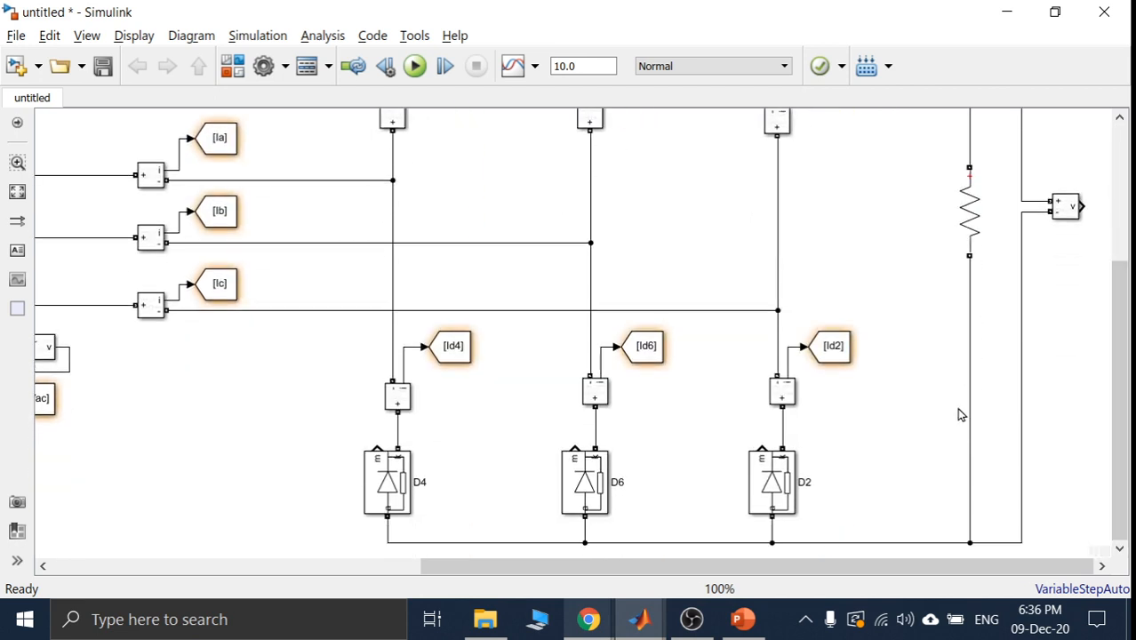
- Nudge the load resistor, the voltage measurement block and their wires closer to the diode bridge
scroll(958, 414, "down", 3)
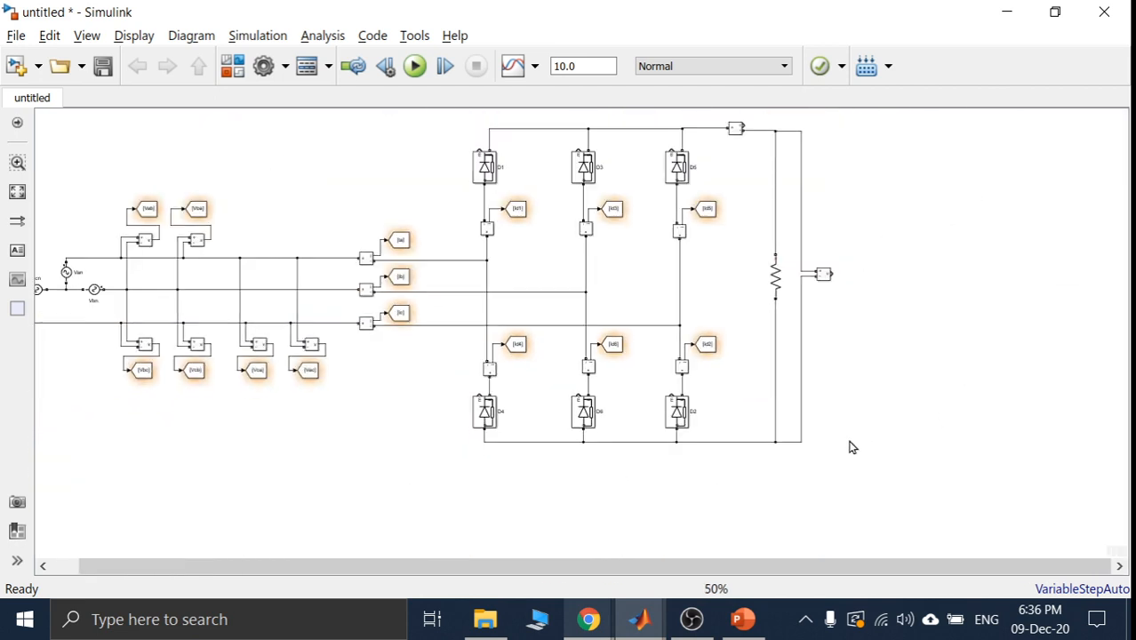
left_click_drag(849, 446, 754, 199)
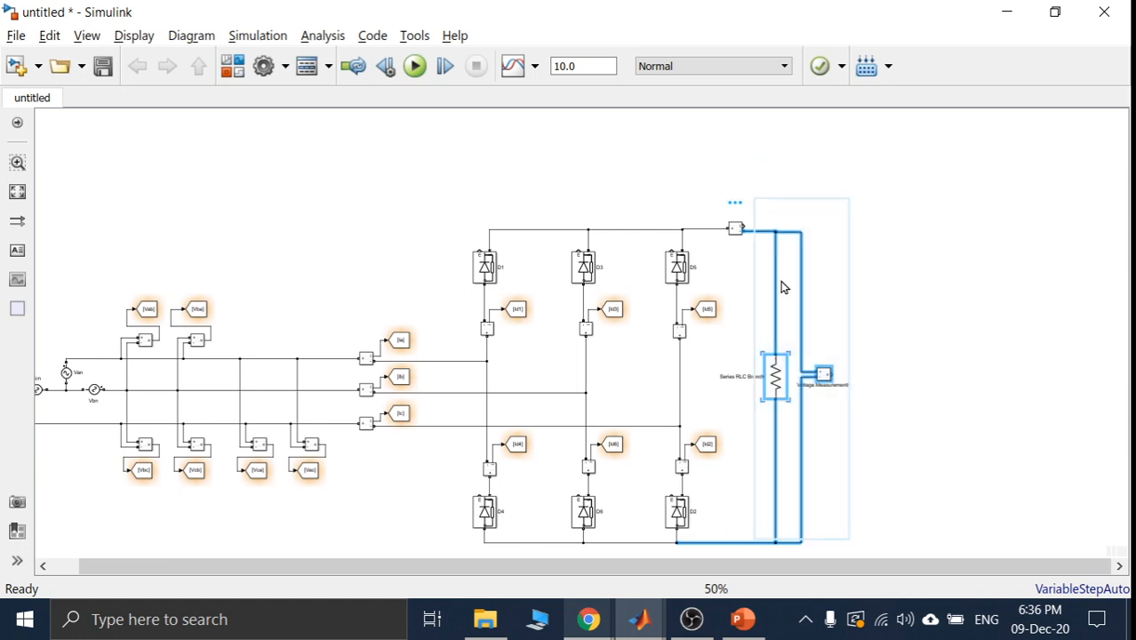
key("Left")
key("Left")
key("Left")
key("Left")
key("Left")
key("Left")
key("Left")
key("Left")
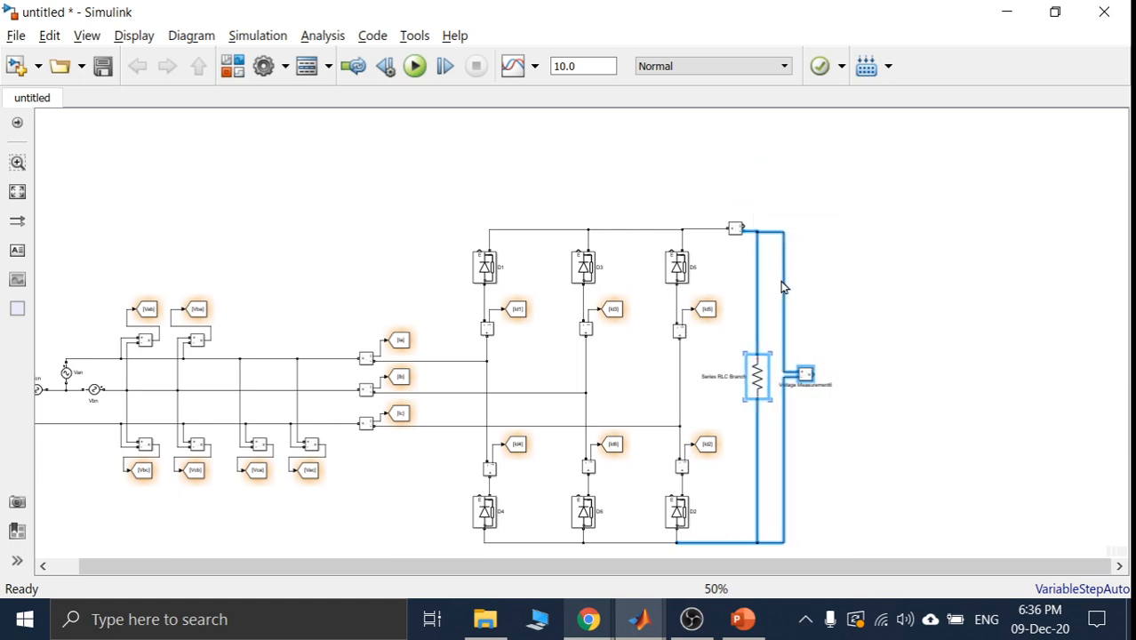
left_click(855, 316)
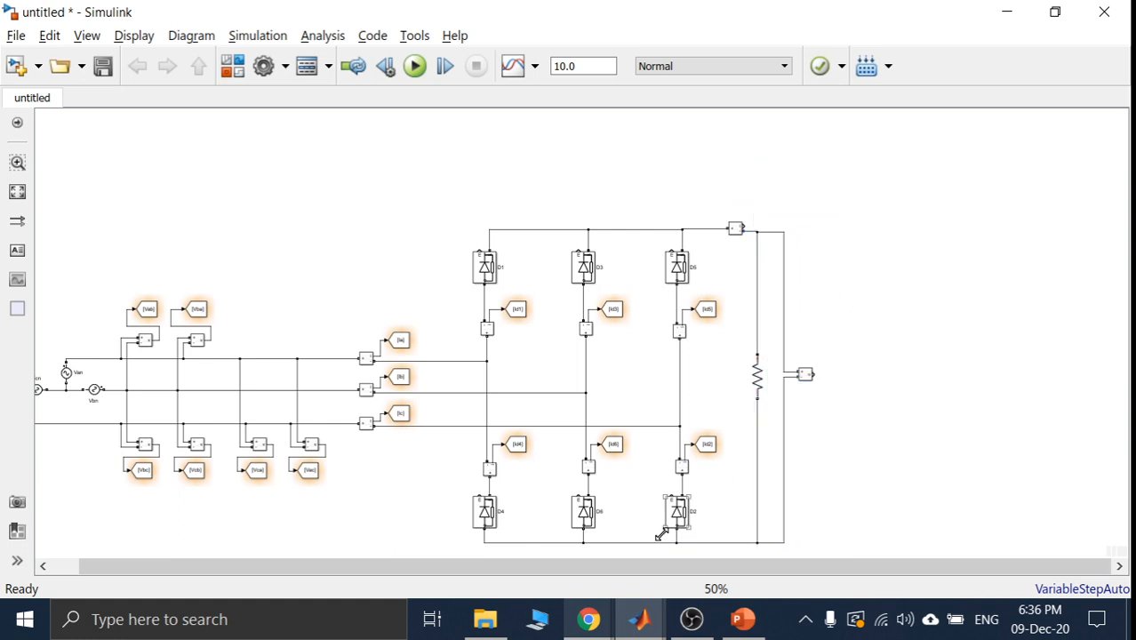
- Nudge the whole diode bridge with its measurements and load closer to the phase current measurement blocks
left_click_drag(849, 546, 472, 199)
key("Left")
key("Left")
key("Left")
key("Left")
key("Left")
key("Left")
key("Left")
key("Left")
key("Left")
key("Left")
key("Left")
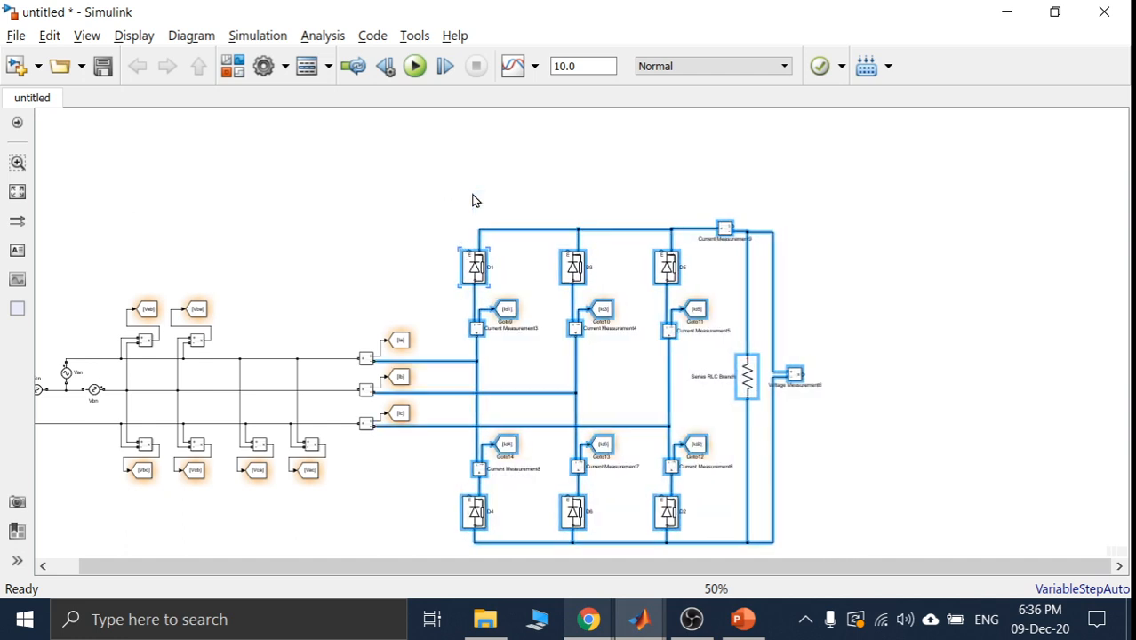
key("Left")
key("Left")
key("Left")
key("Left")
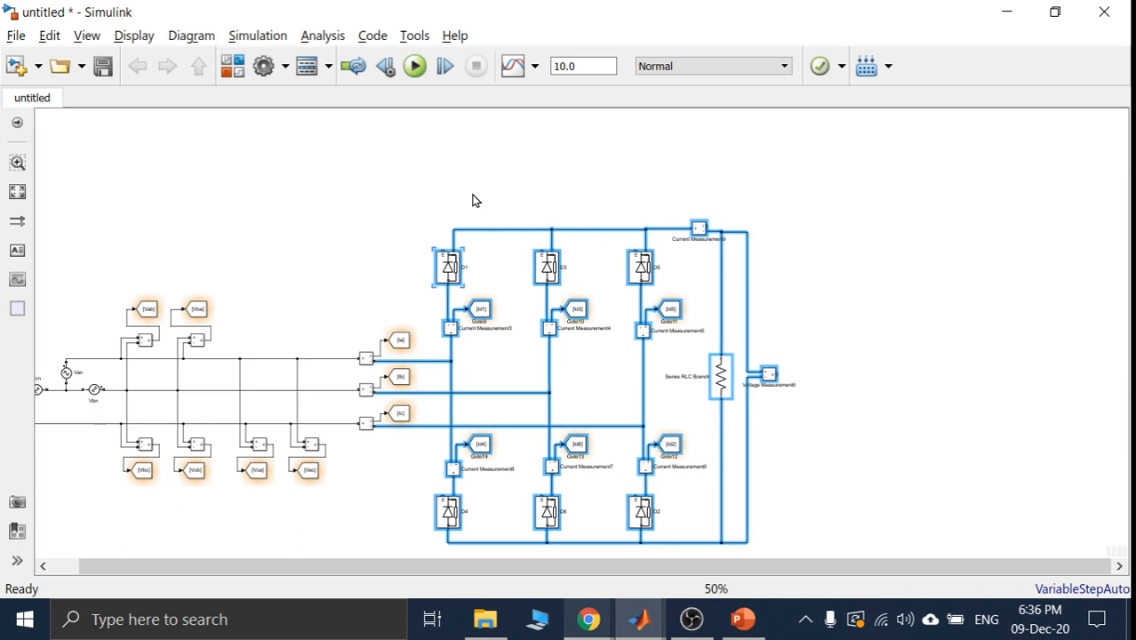
left_click(344, 191)
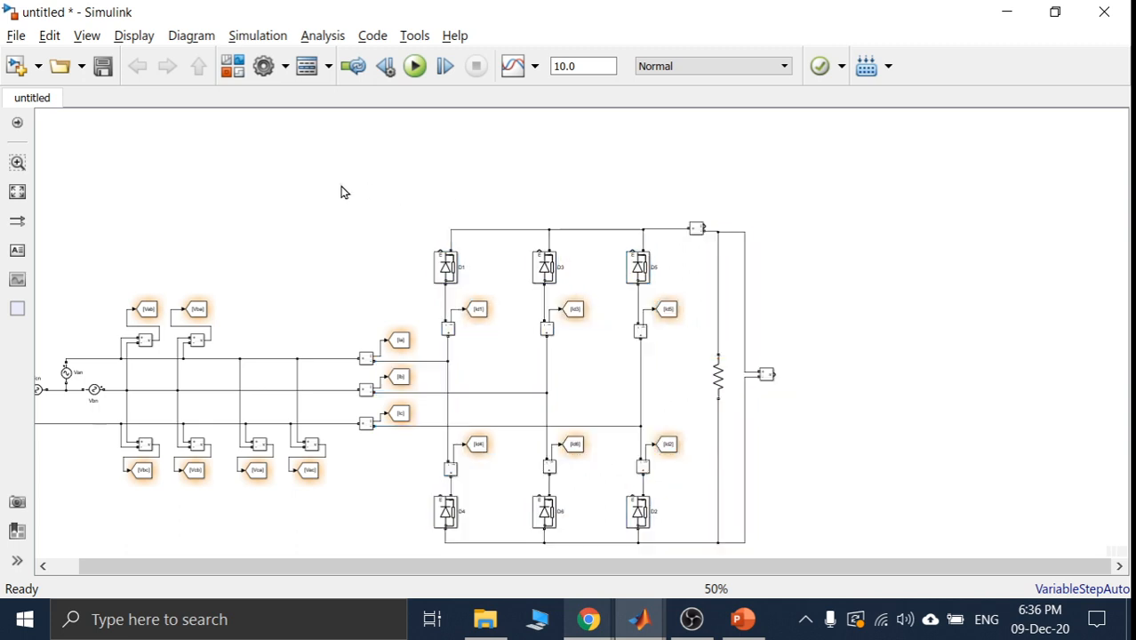
left_click_drag(639, 566, 467, 558)
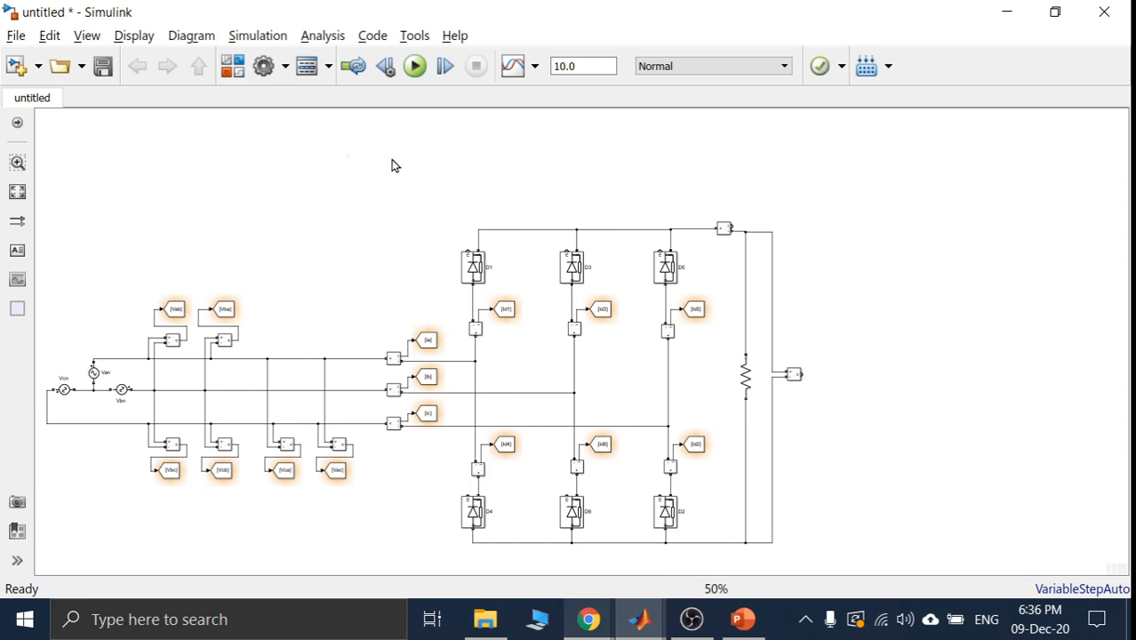
key("ctrl+plus")
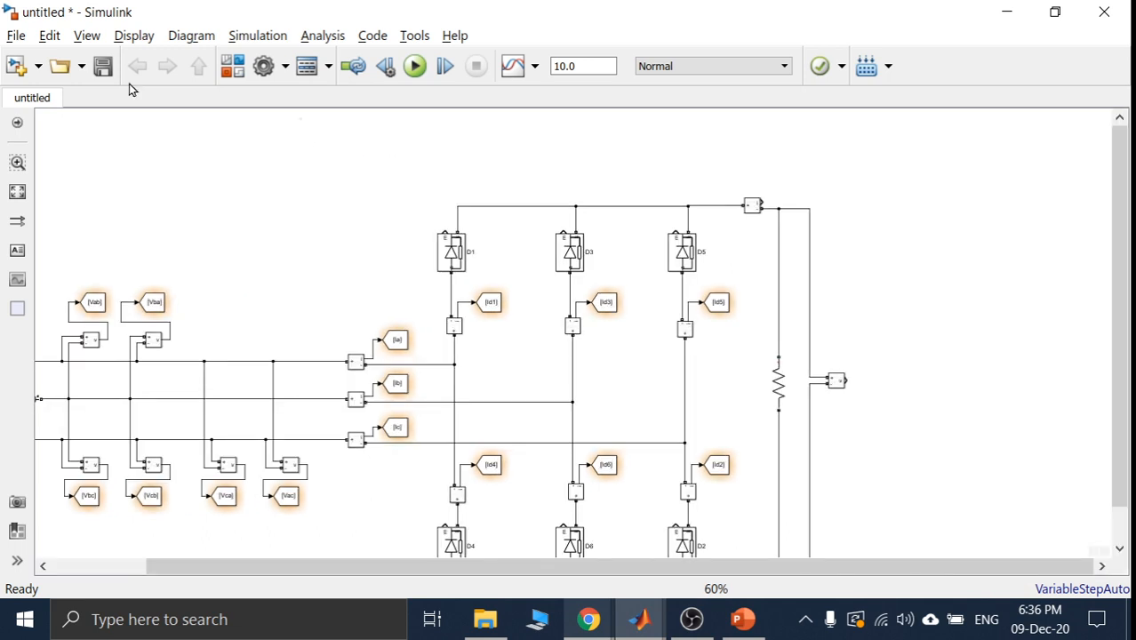
left_click(18, 193)
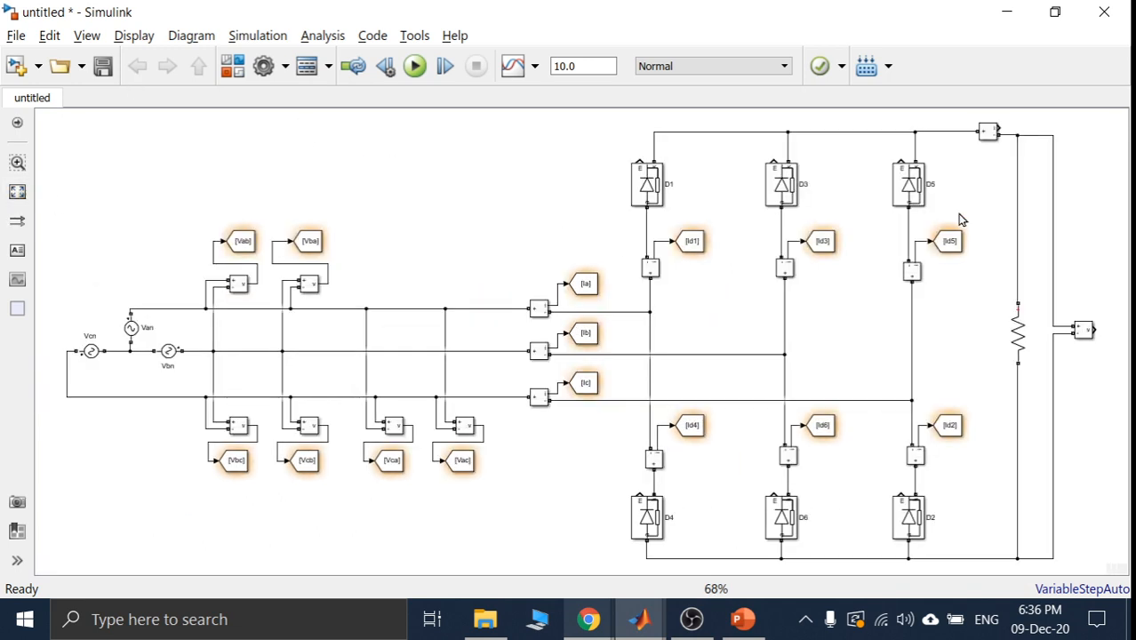
key("ctrl+minus")
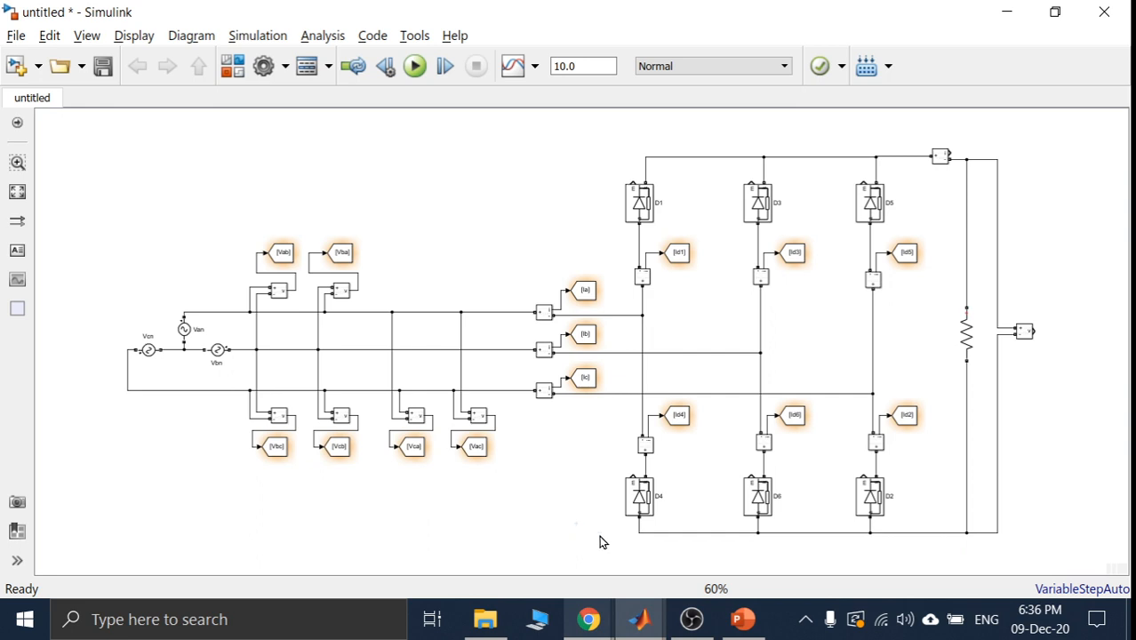
- Switch to the Rectificador_trifasico_onda_completa_tipo_puente_no_controlado model and copy its three scopes with all their From and Mux blocks
mouse_move(625, 620)
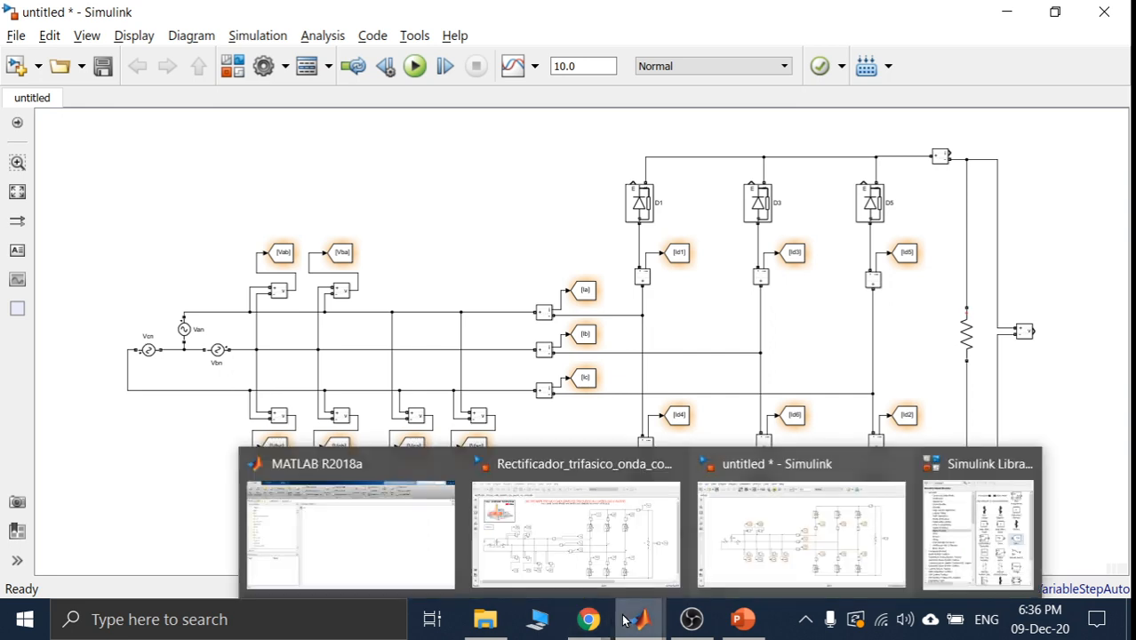
left_click(628, 556)
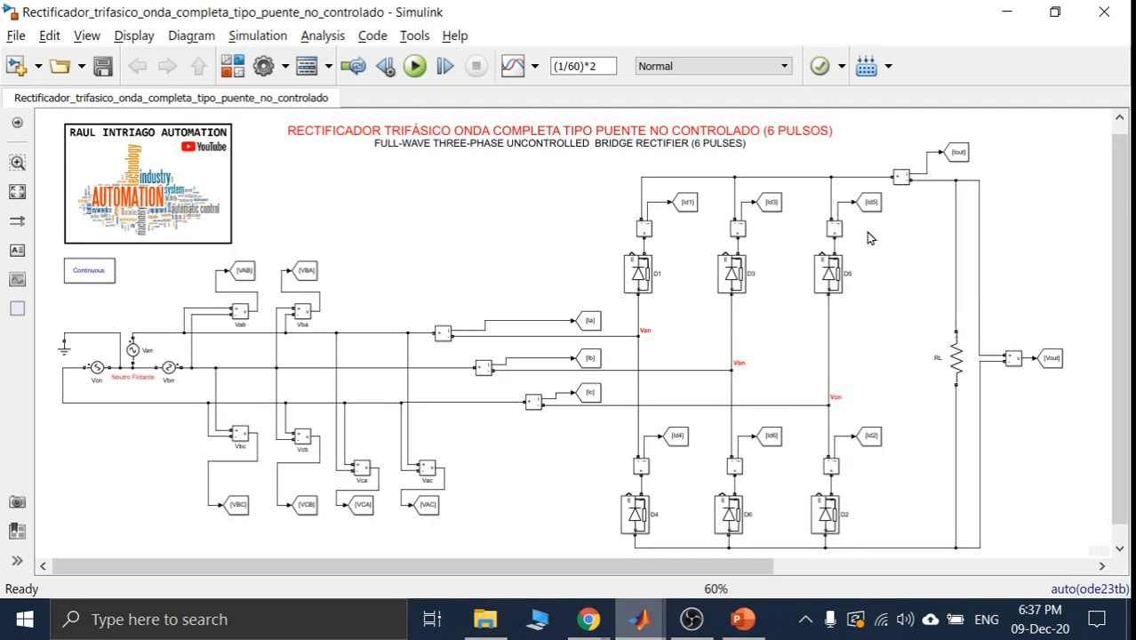
left_click_drag(594, 561, 1016, 572)
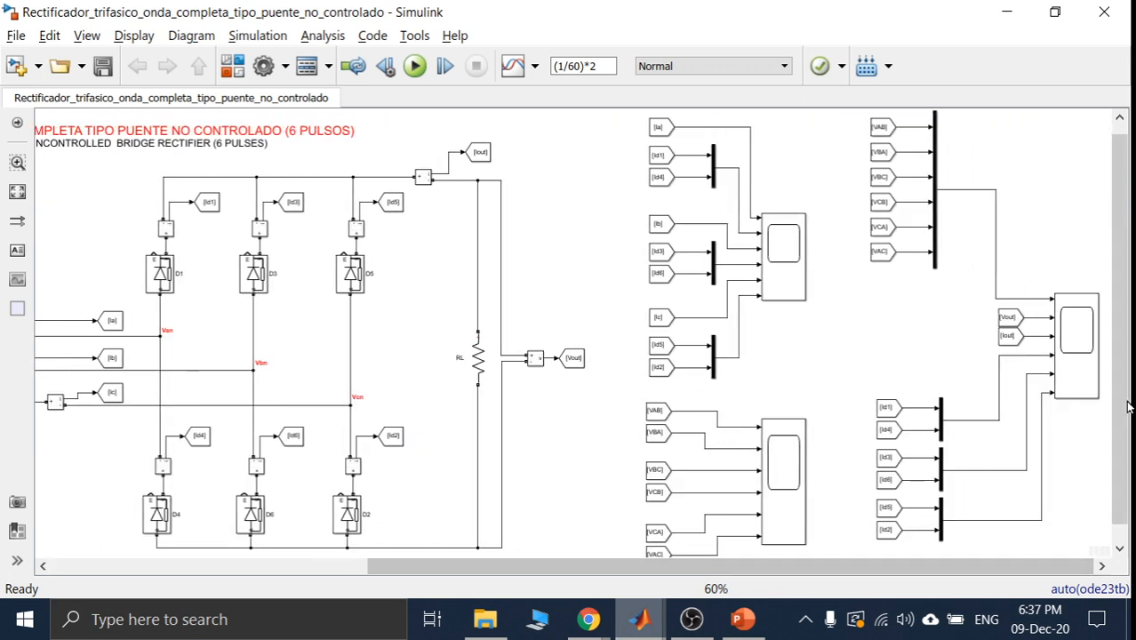
left_click_drag(1122, 360, 1127, 430)
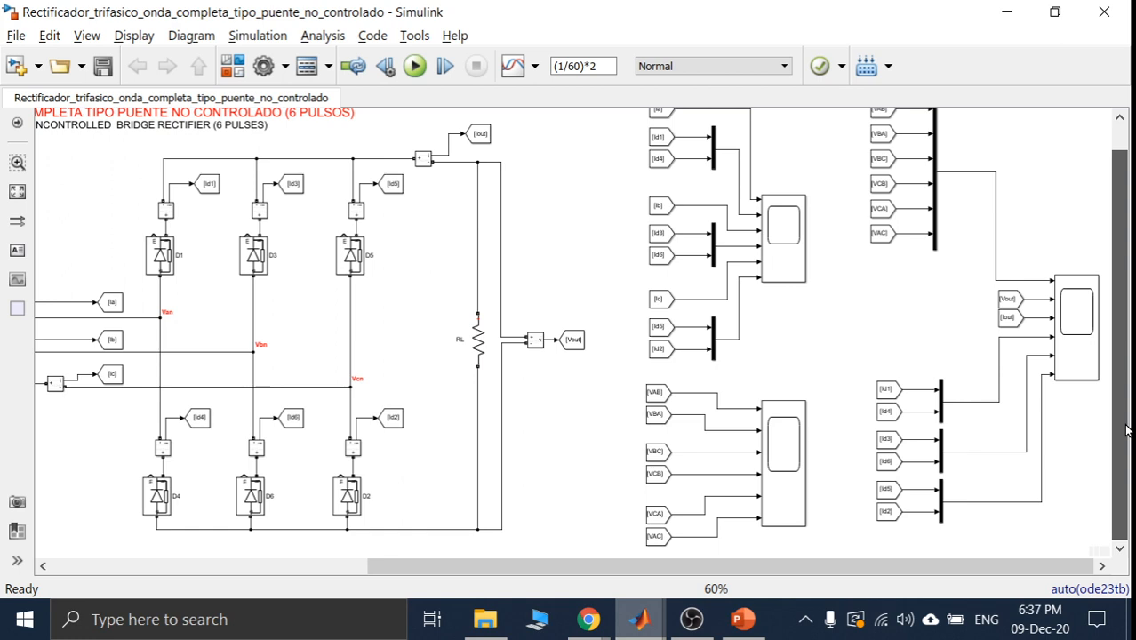
left_click_drag(1125, 389, 1125, 325)
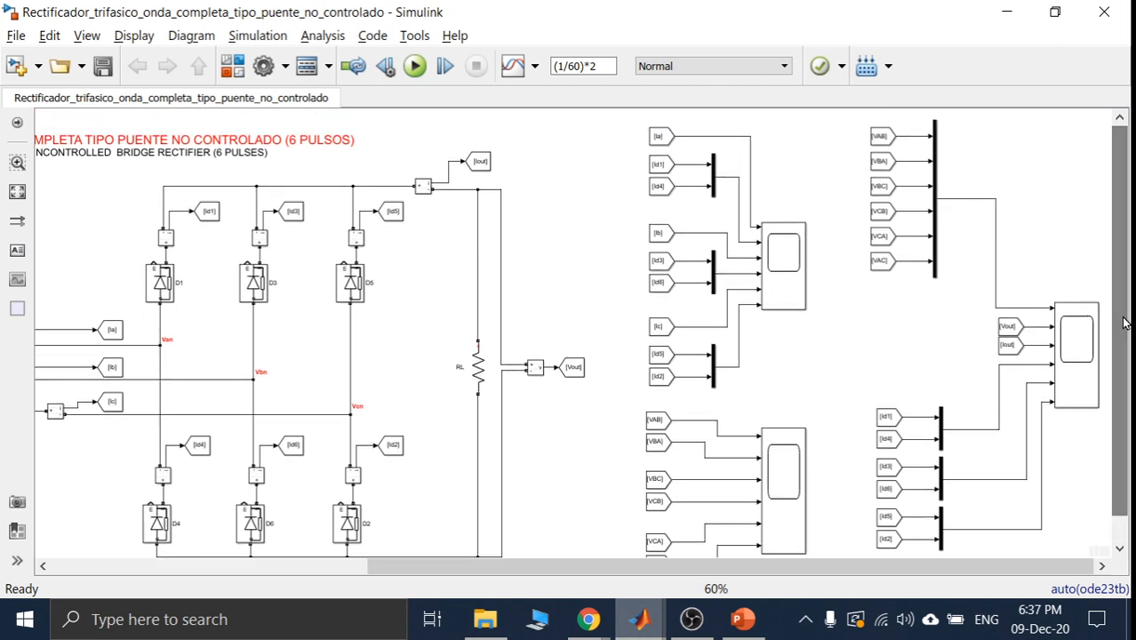
left_click_drag(624, 115, 1083, 466)
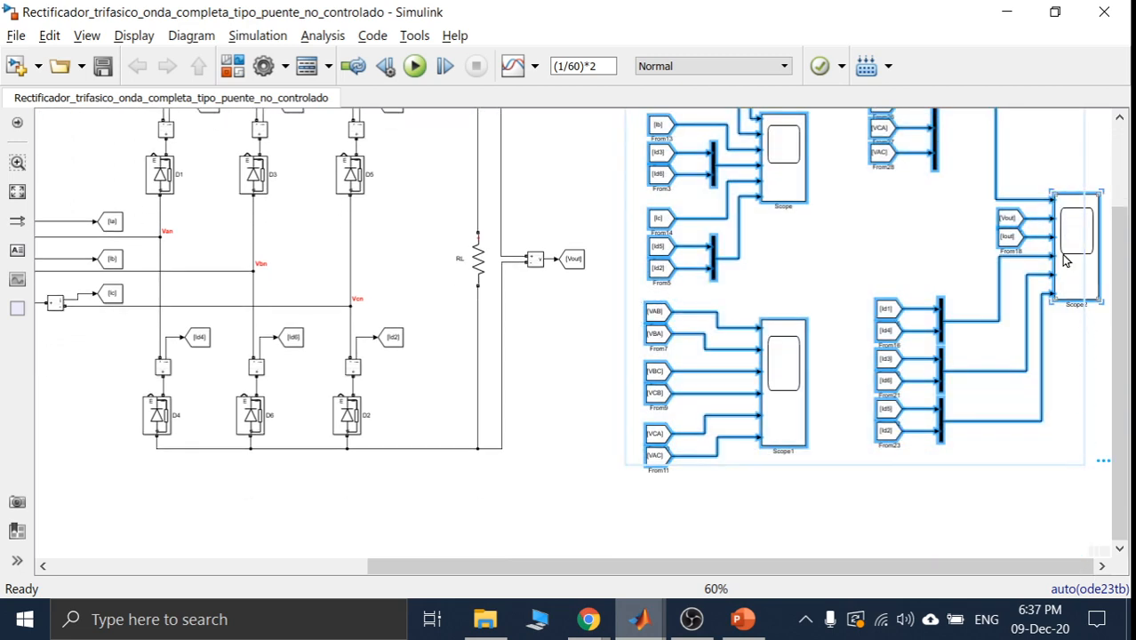
right_click(1065, 259)
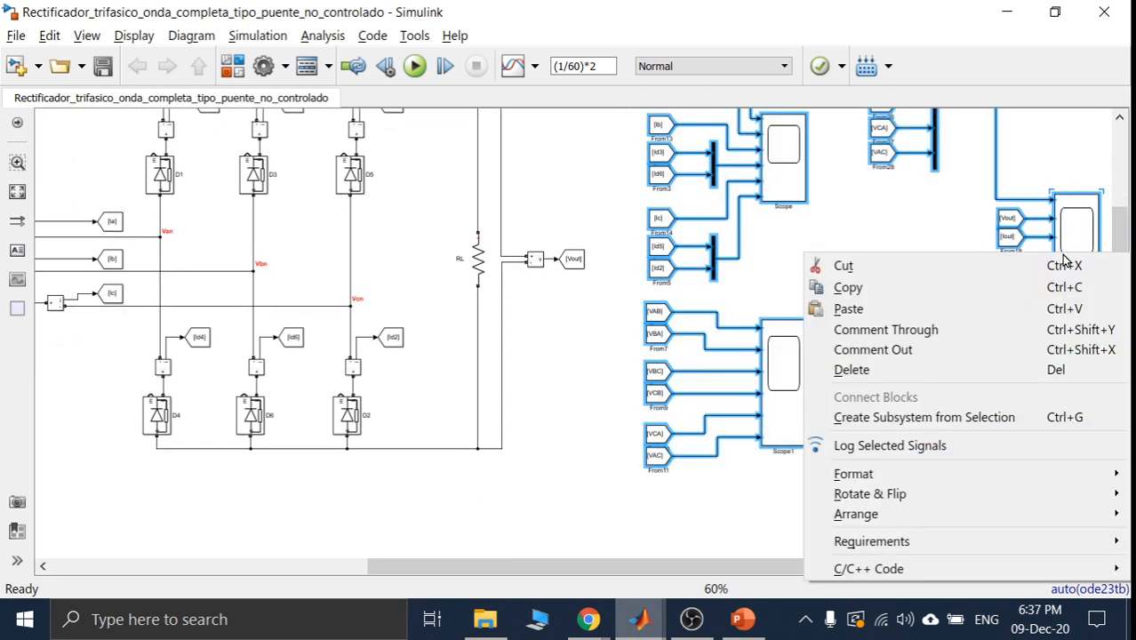
left_click(1038, 288)
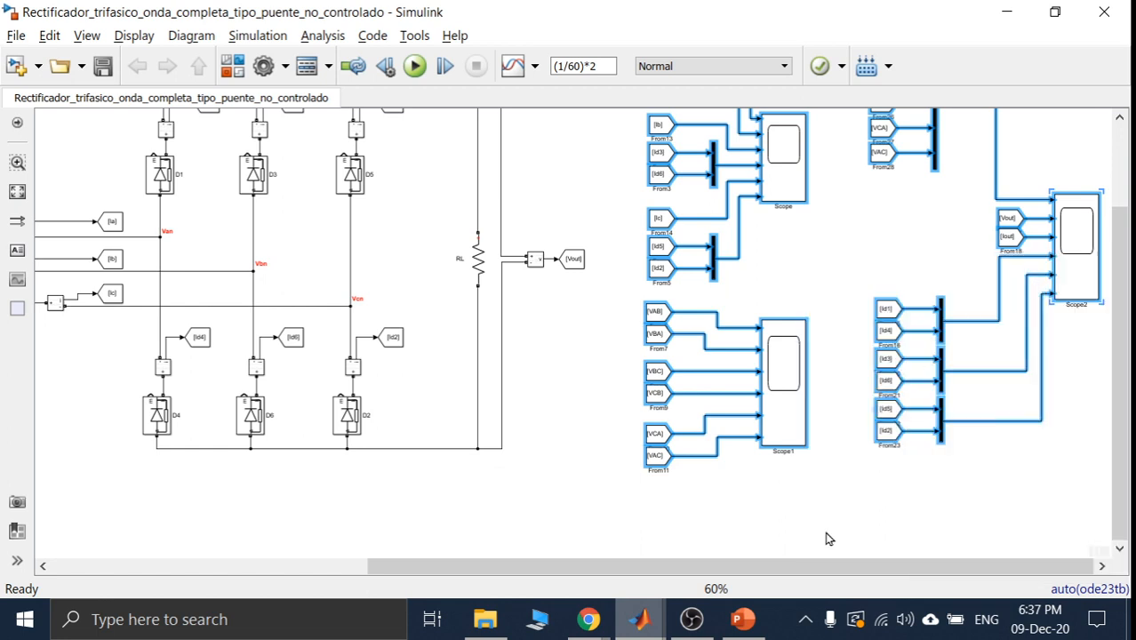
left_click(829, 538)
- Return to the untitled model, paste the copied scope group beyond the load voltage measurement and shift it slightly farther out
left_click(1010, 11)
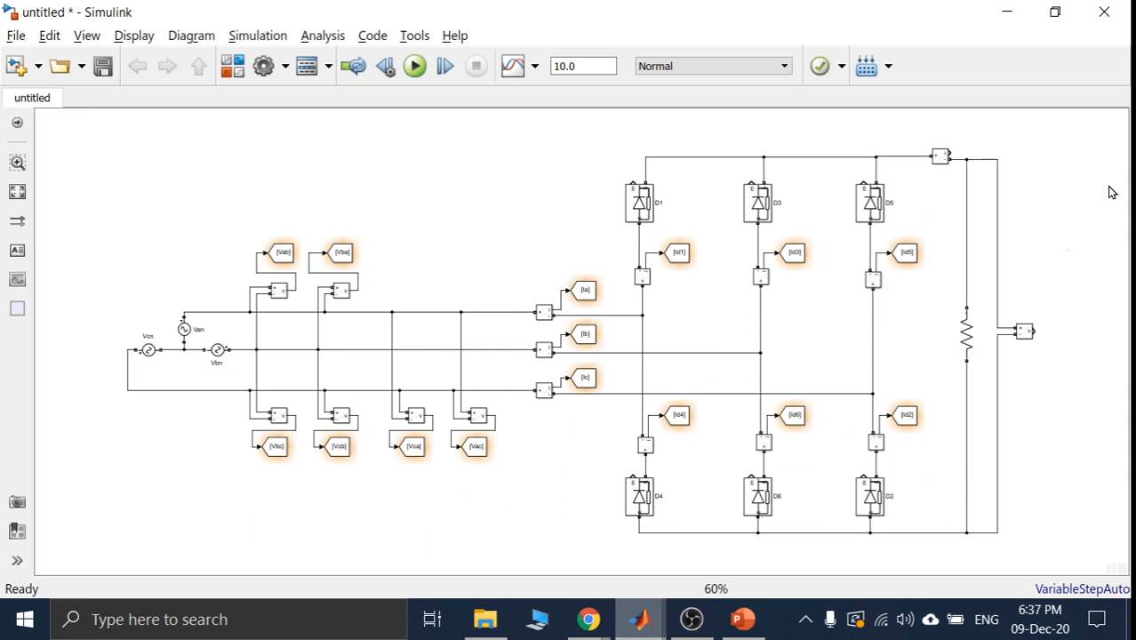
key("ctrl+v")
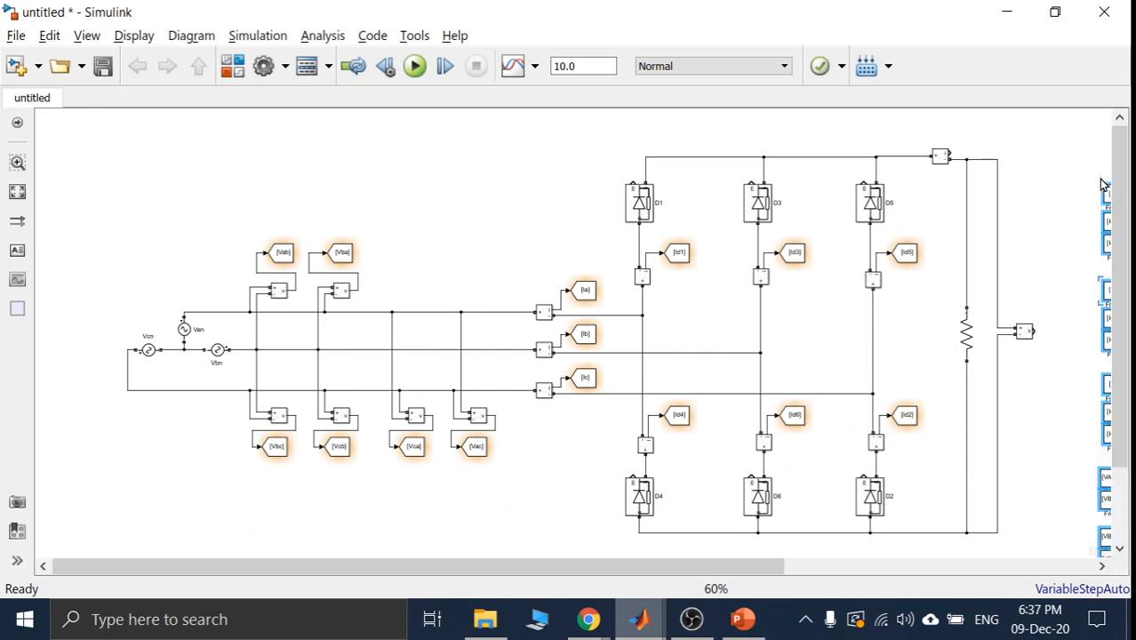
left_click_drag(747, 573, 1013, 571)
left_click_drag(1085, 407, 1096, 360)
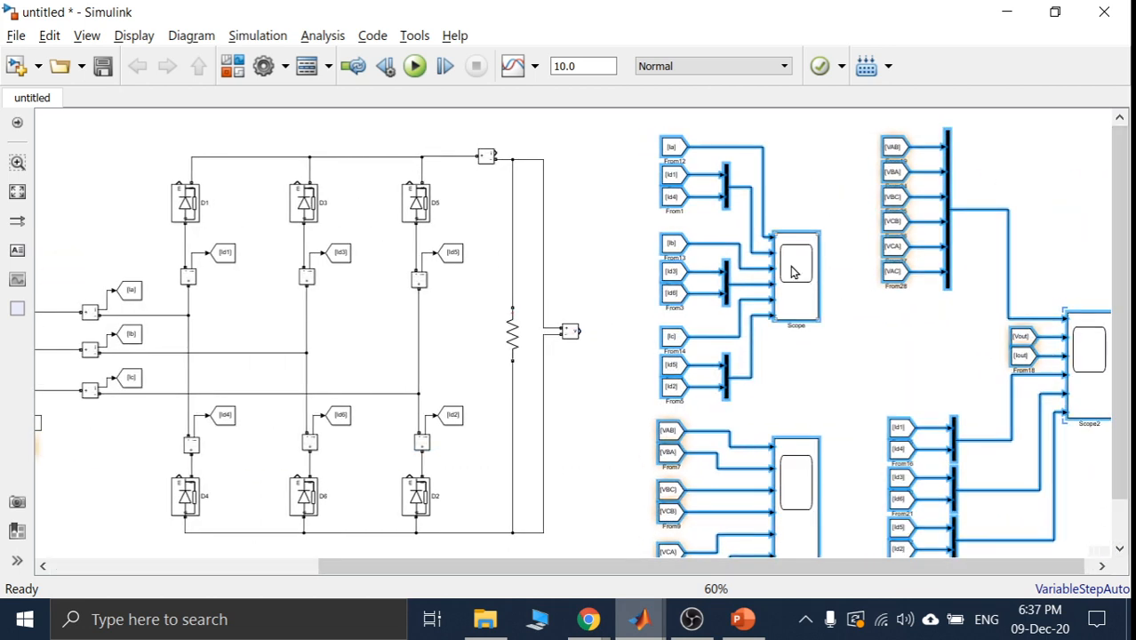
left_click_drag(793, 266, 812, 270)
left_click(821, 207)
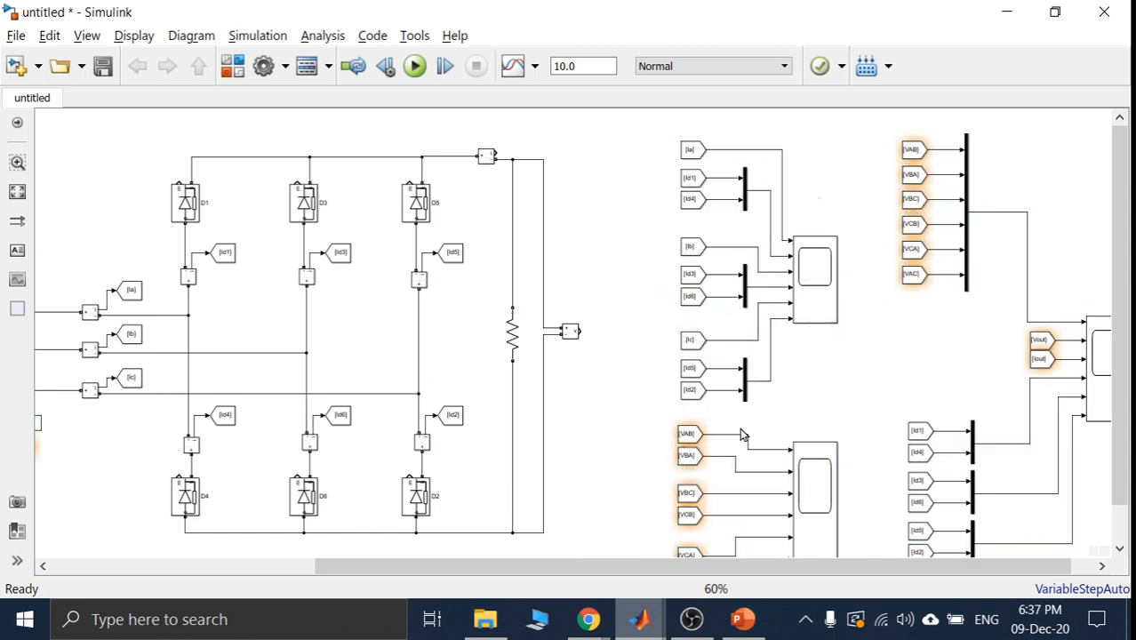
- Copy the Id5 Goto block and connect the copy to the signal output of the load current measurement in the upper DC line
left_click_drag(677, 576, 630, 576)
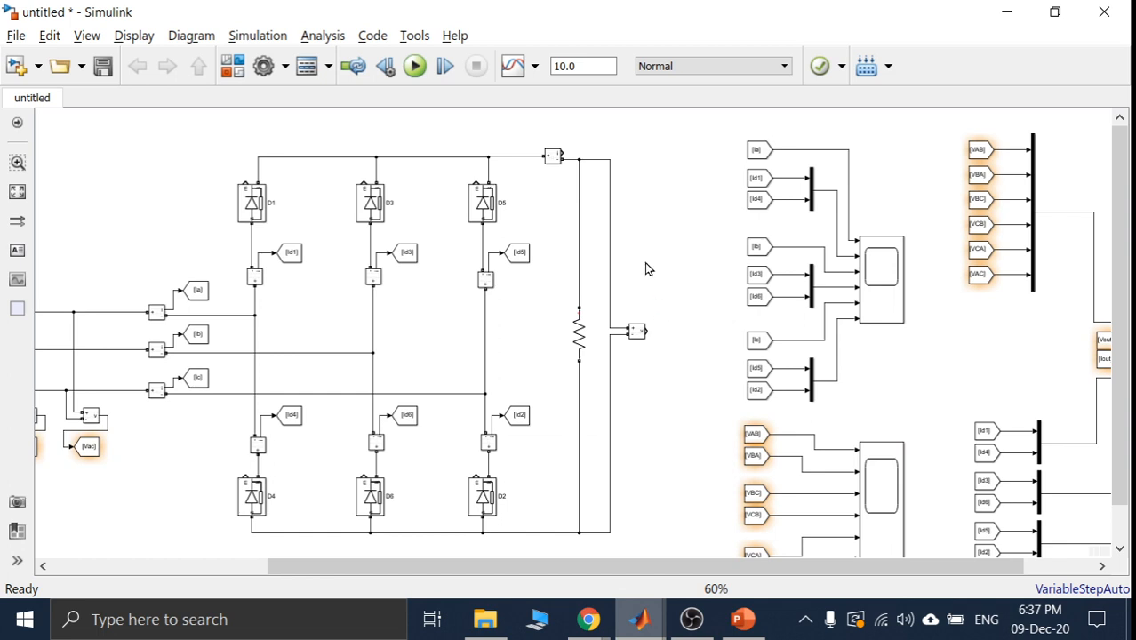
left_click_drag(631, 568, 722, 572)
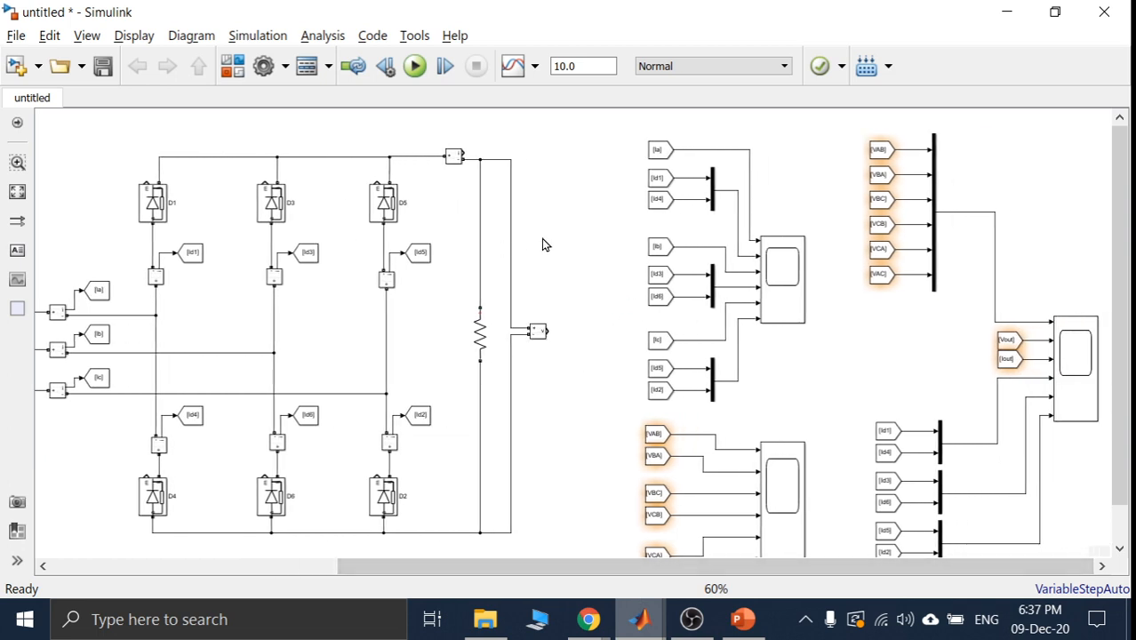
left_click(421, 253)
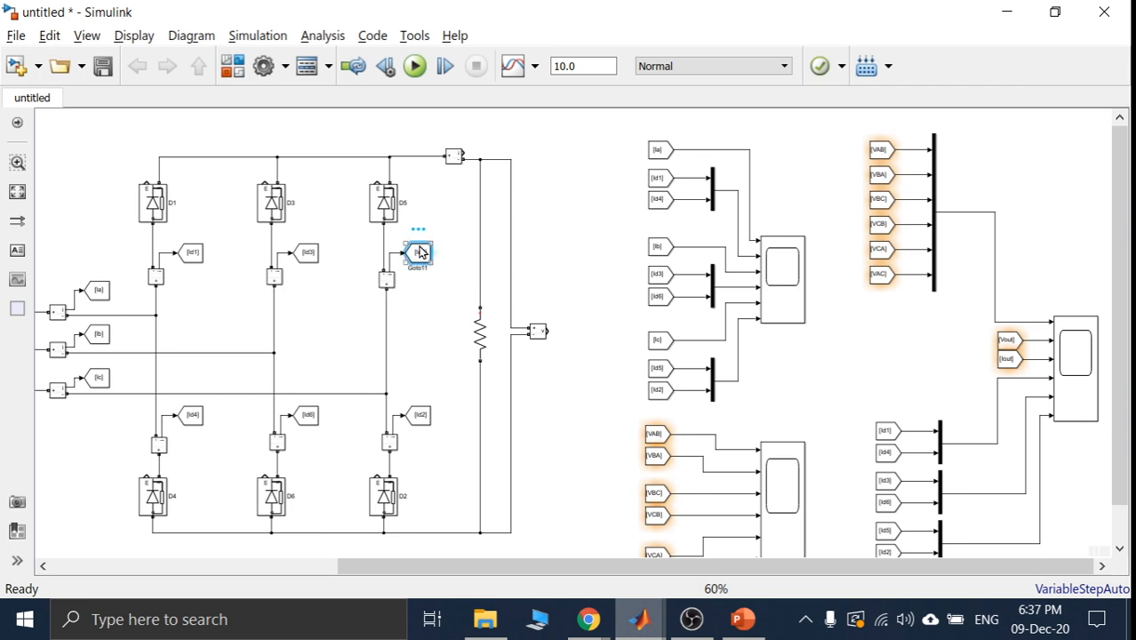
left_click_drag(421, 252, 513, 129)
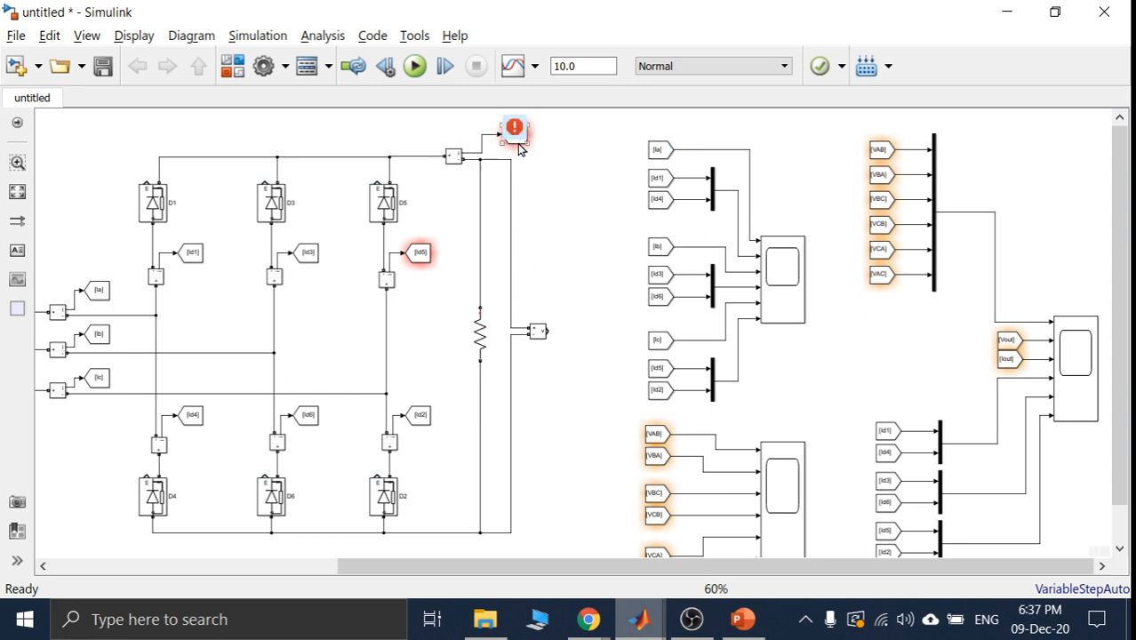
left_click(520, 135)
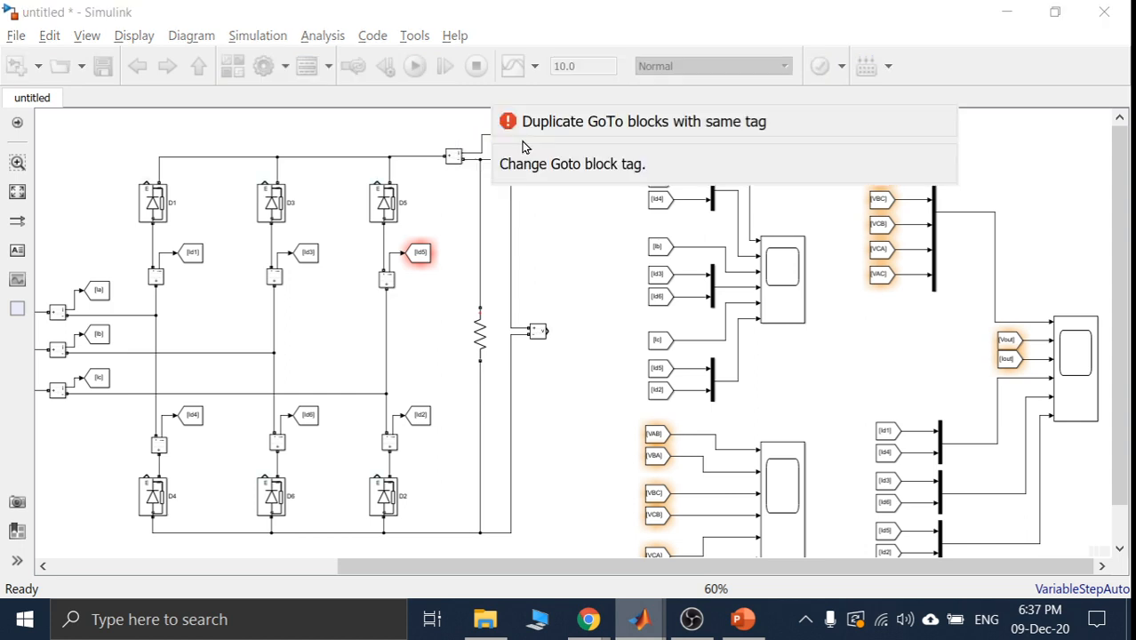
left_click(538, 203)
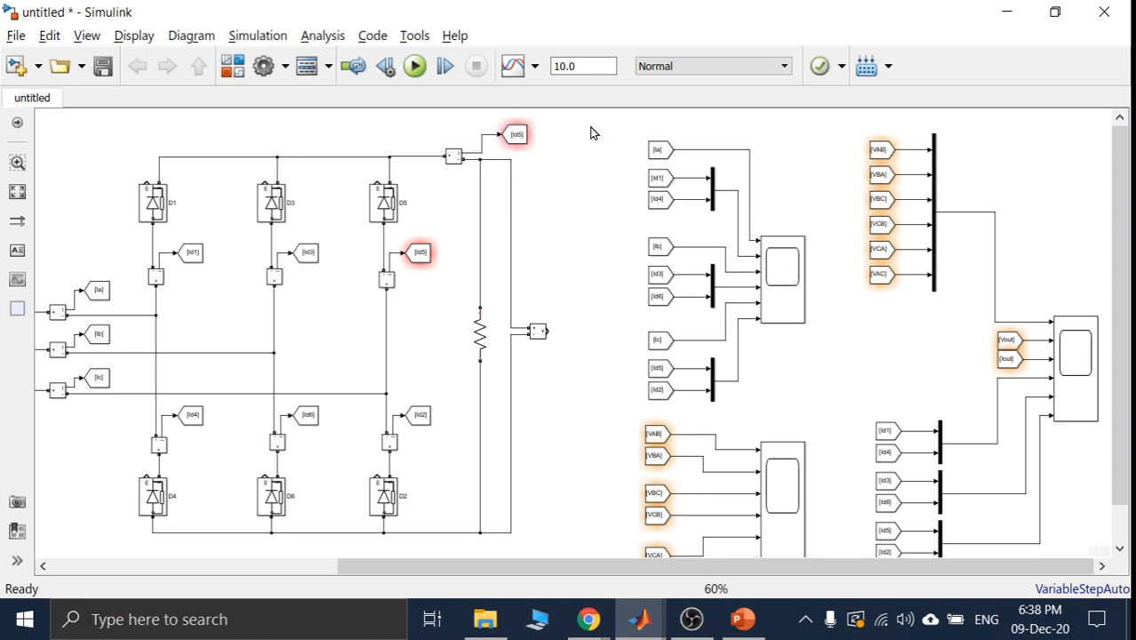
- Set the tag of the Goto block on the load current measurement's output to Iout
left_click(517, 140)
left_click(627, 224)
scroll(798, 235, "up", 1)
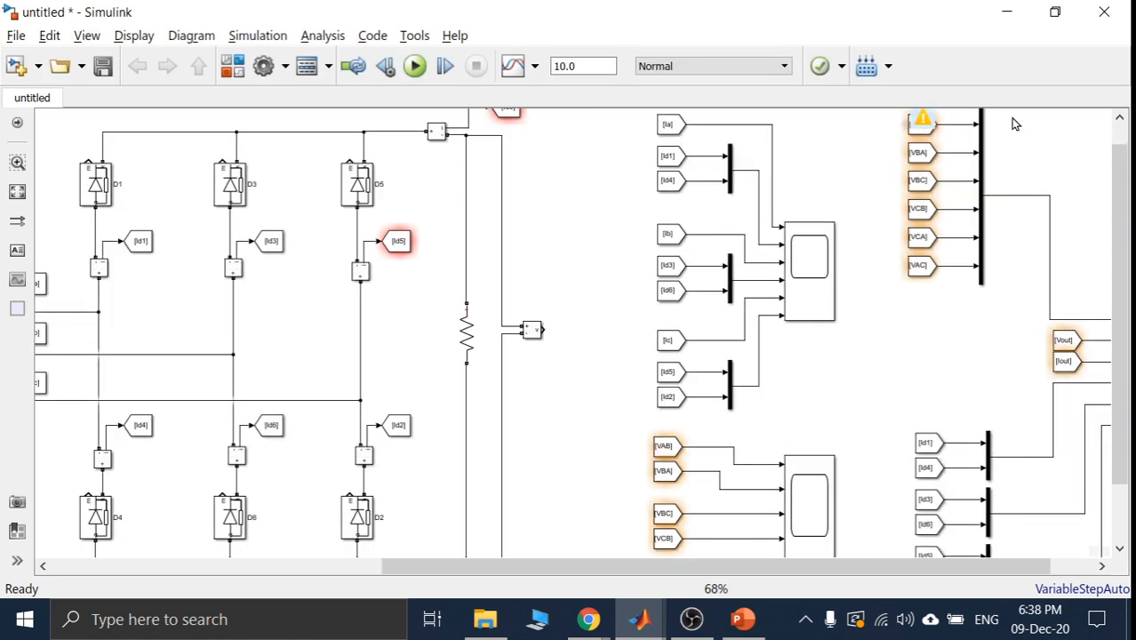
scroll(1124, 184, "up", 1)
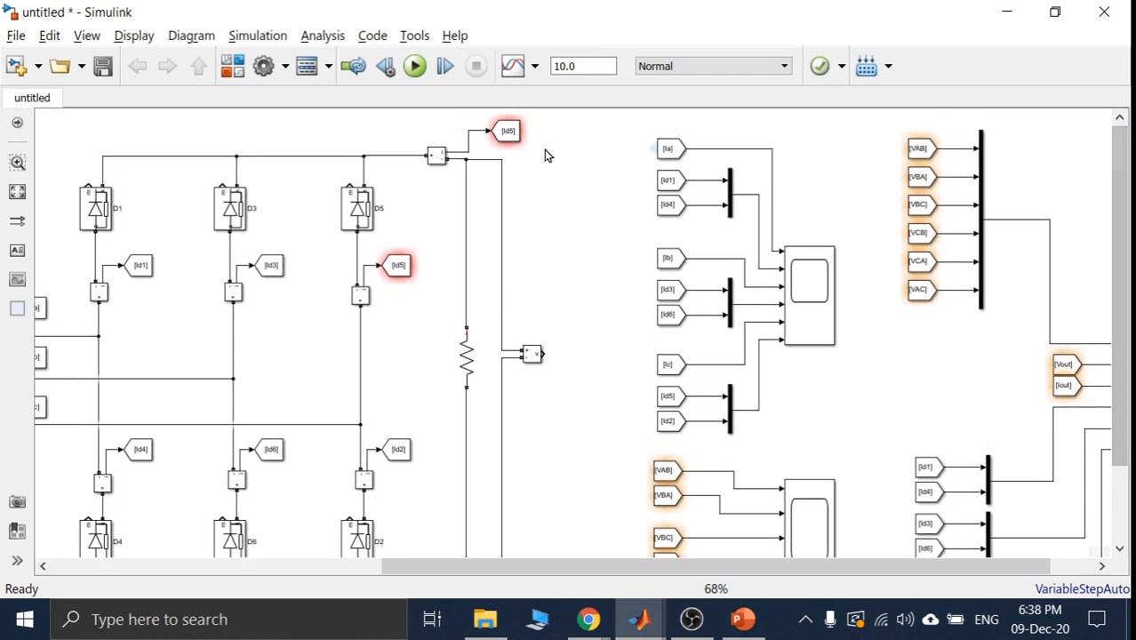
double_click(515, 145)
double_click(646, 199)
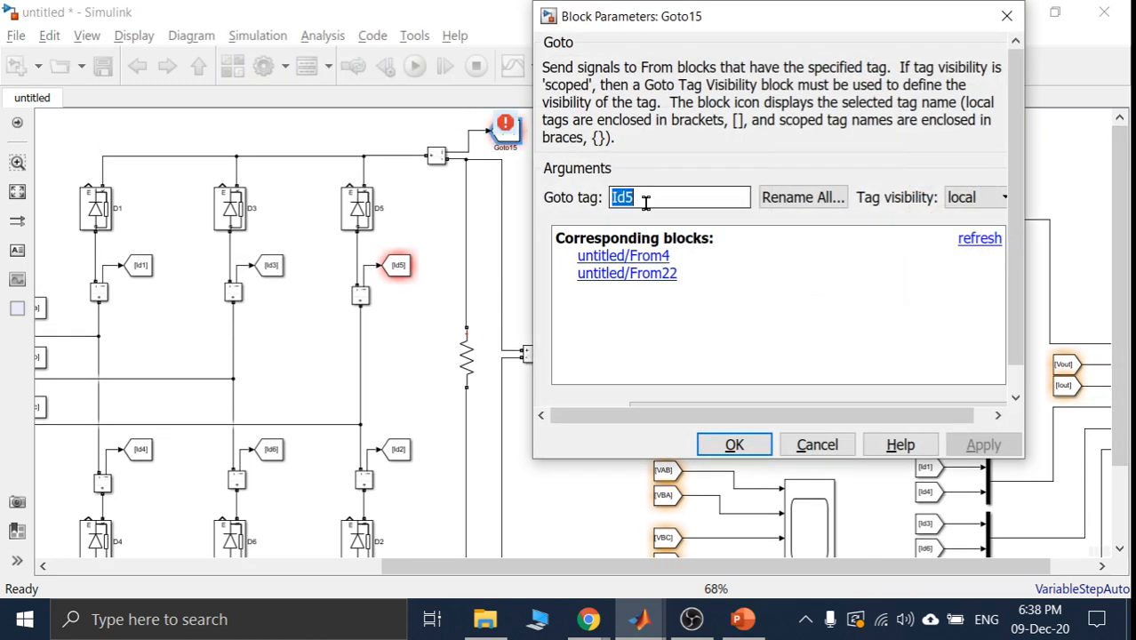
type("Iout")
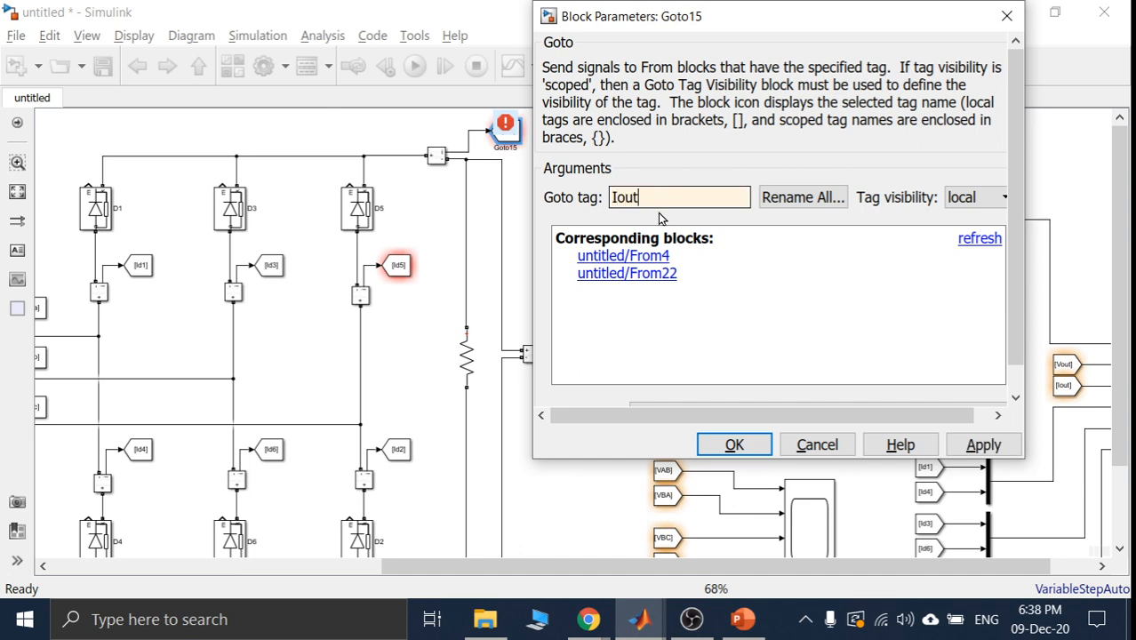
left_click(949, 445)
left_click(733, 444)
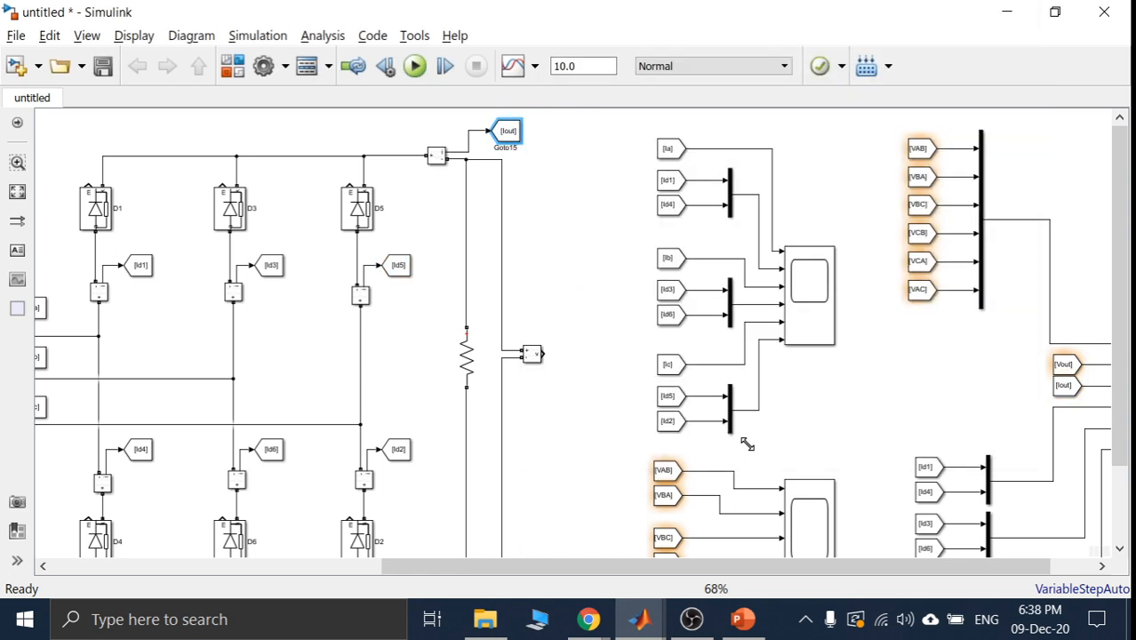
left_click(586, 345)
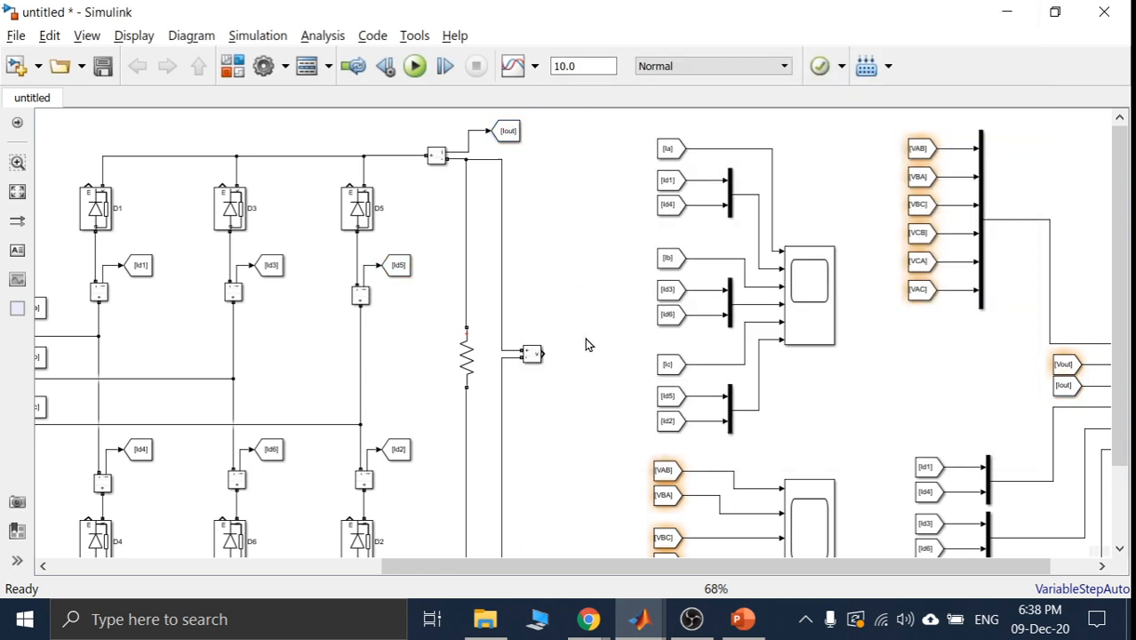
- Copy the Iout Goto block and connect the copy to the output of the load voltage measurement
left_click(508, 145)
key("ctrl+v")
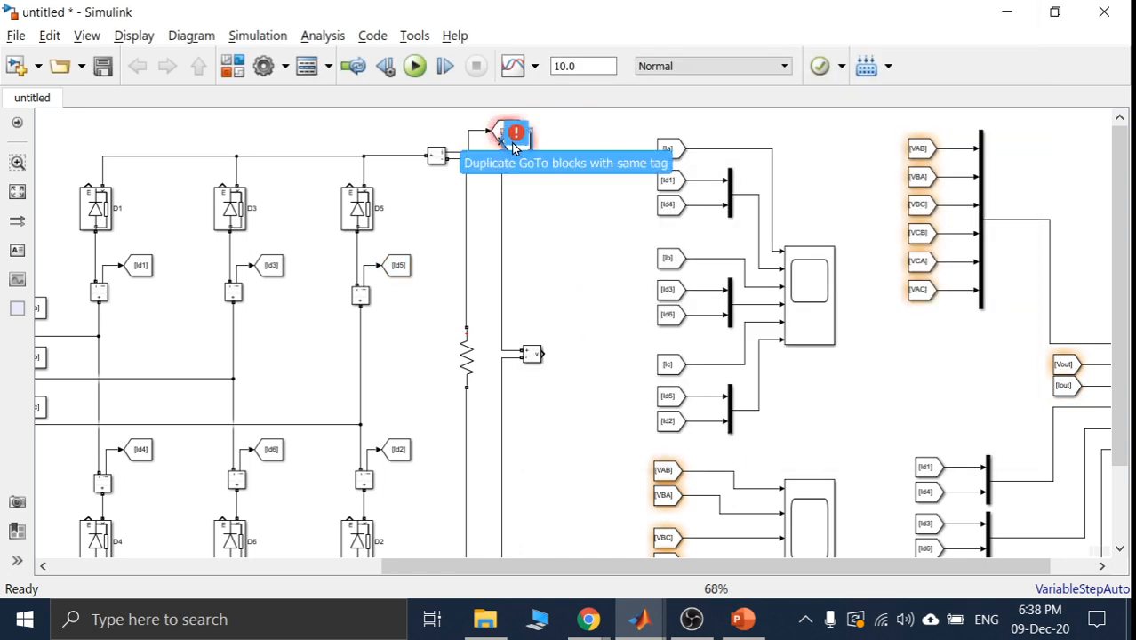
left_click_drag(524, 149, 592, 374)
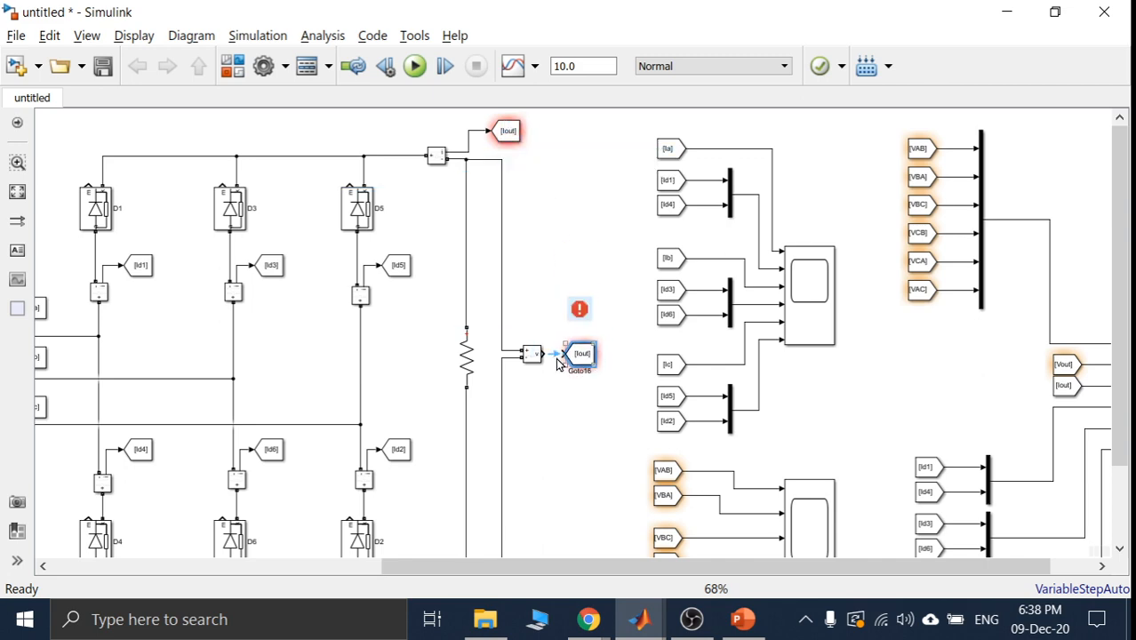
- Change the tag of the Goto block on the load voltage measurement to Vout
double_click(579, 354)
left_click_drag(715, 336, 684, 327)
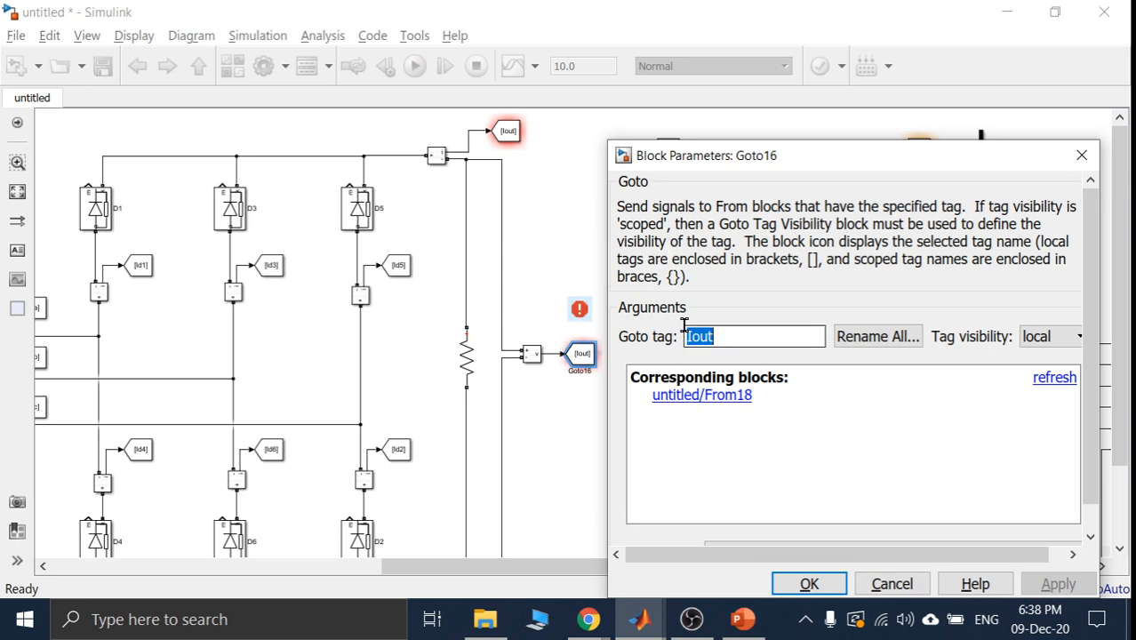
left_click(690, 334)
key("BackSpace")
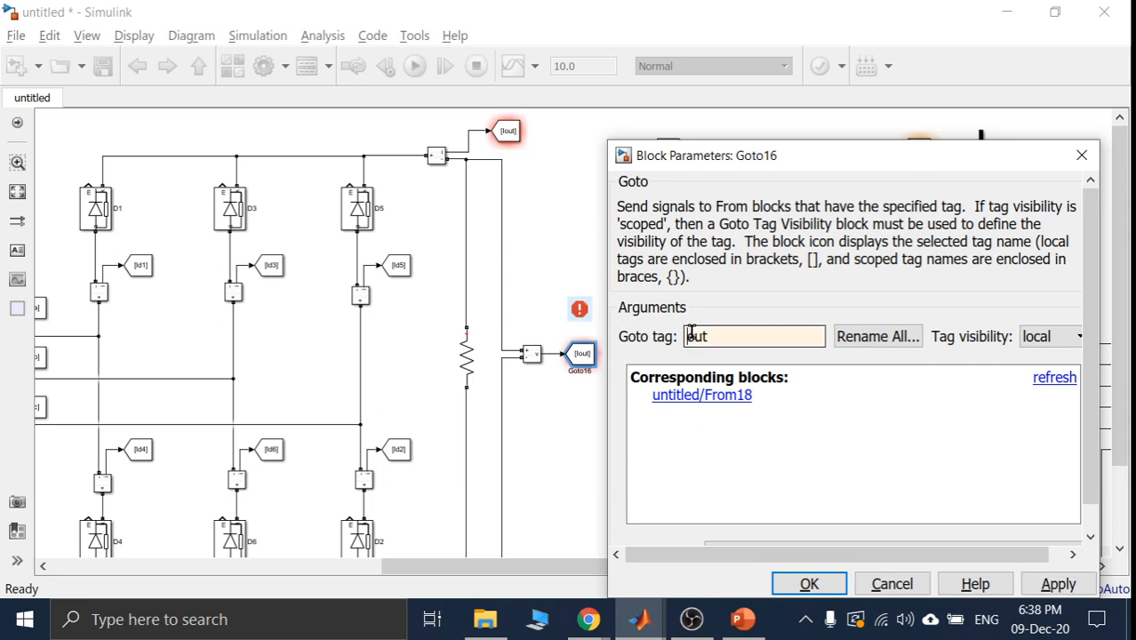
type("V")
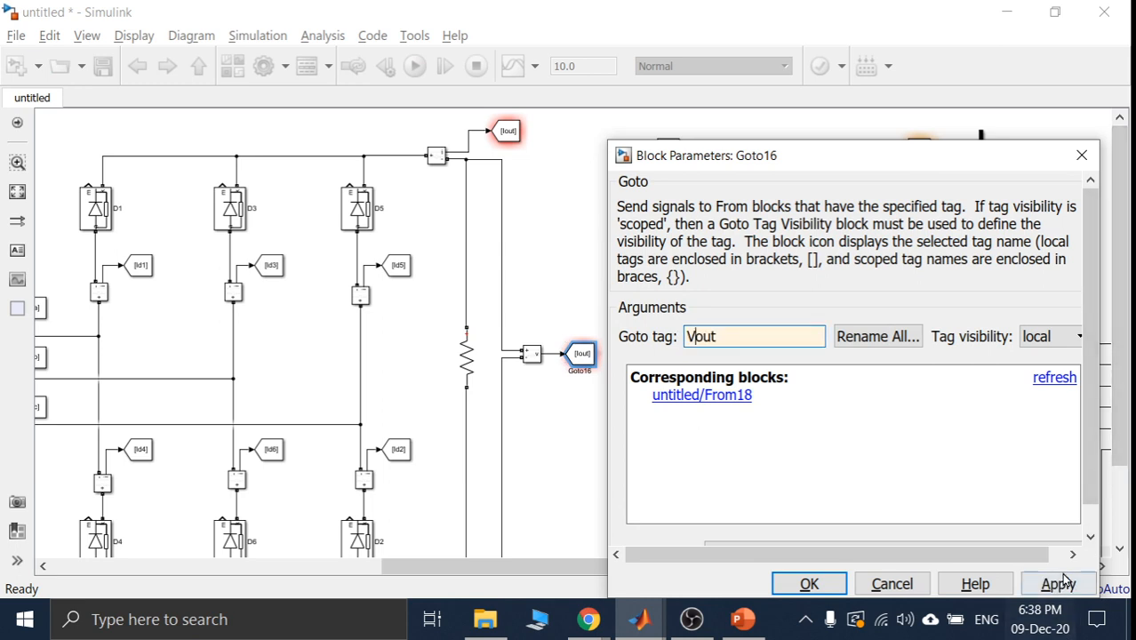
left_click(1057, 583)
left_click(809, 583)
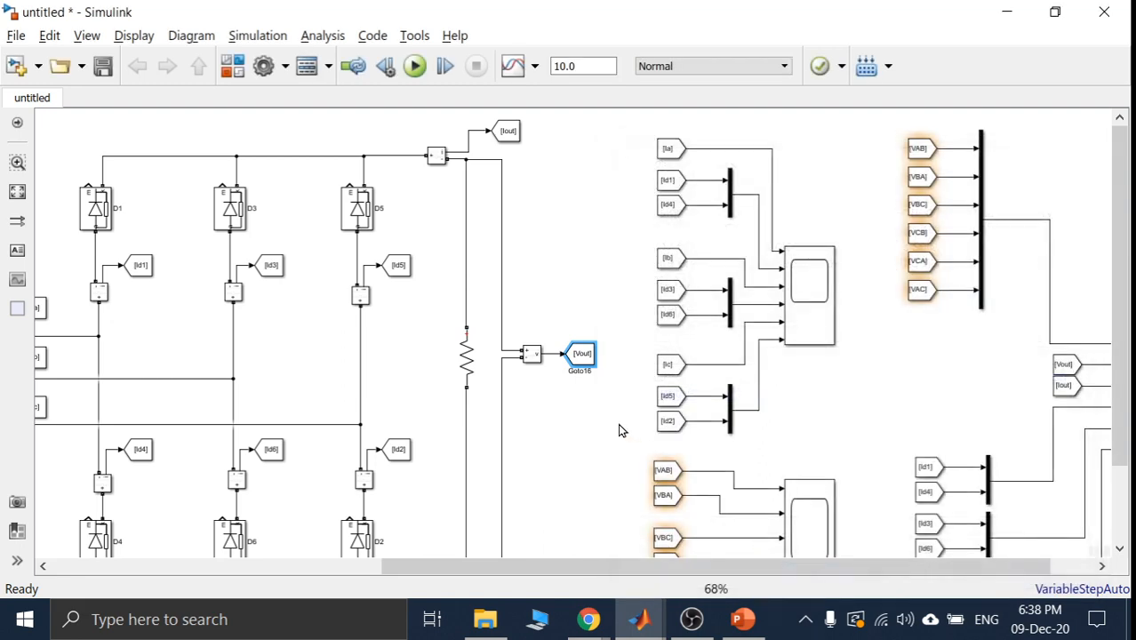
- Examine the three pasted scopes and the From and Mux blocks feeding their inputs
left_click_drag(700, 567, 951, 534)
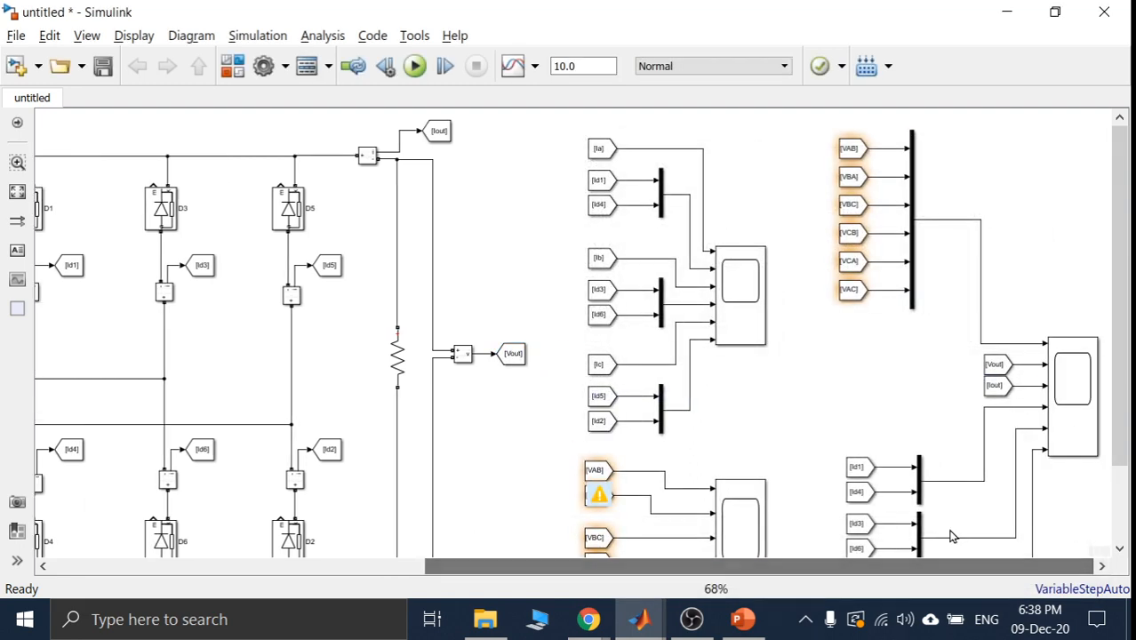
left_click_drag(1122, 308, 1130, 422)
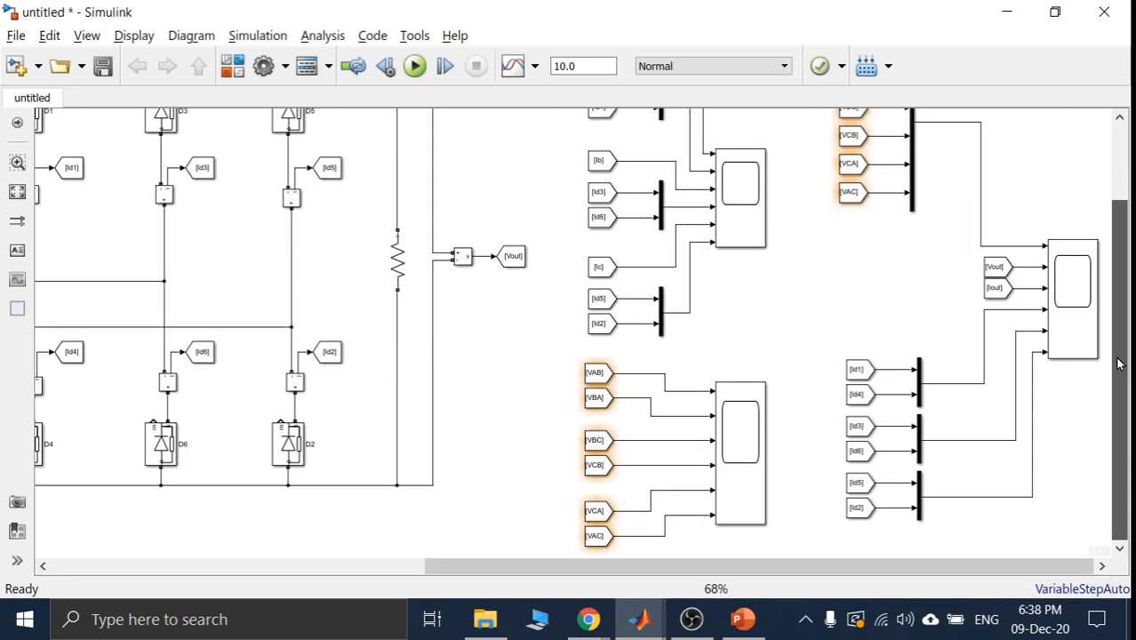
left_click_drag(1119, 363, 1101, 256)
left_click(602, 180)
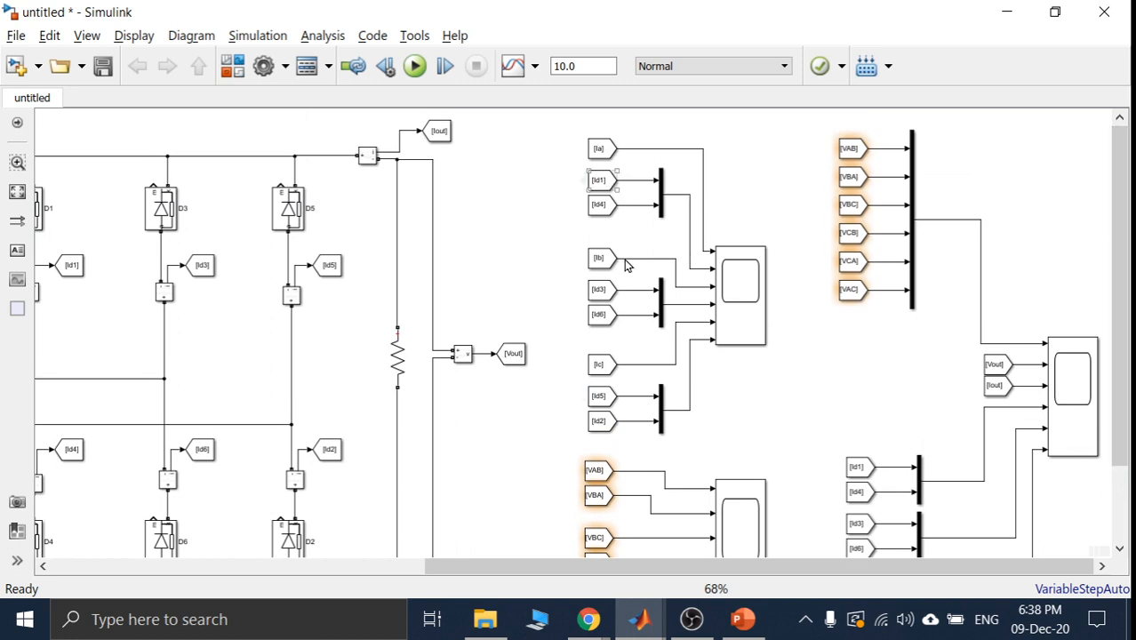
left_click_drag(1117, 238, 1122, 291)
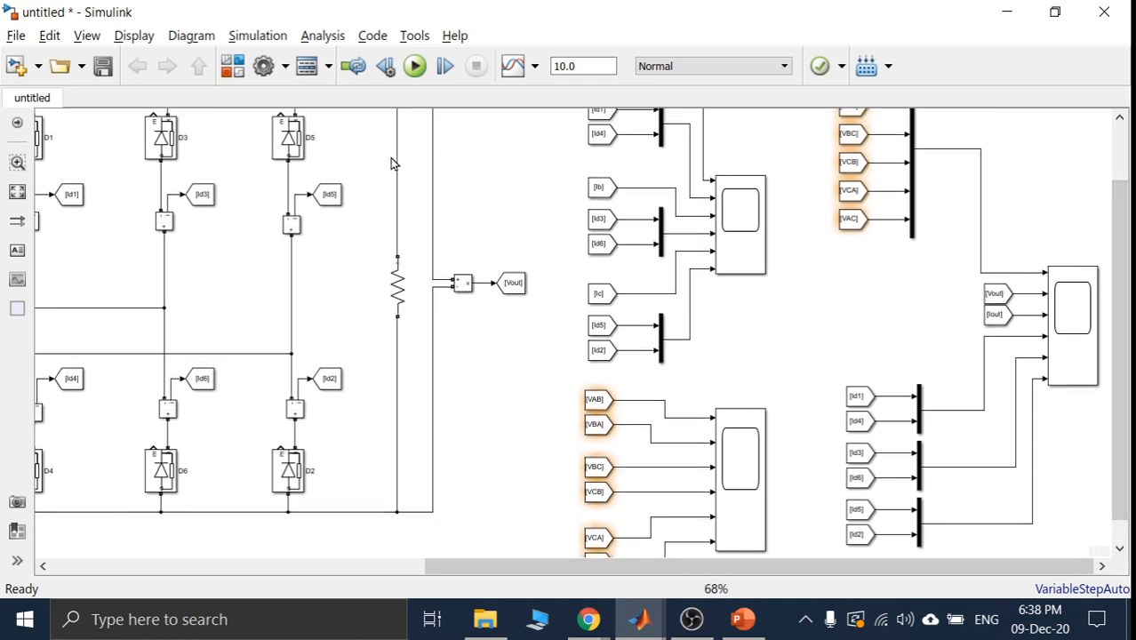
left_click(92, 39)
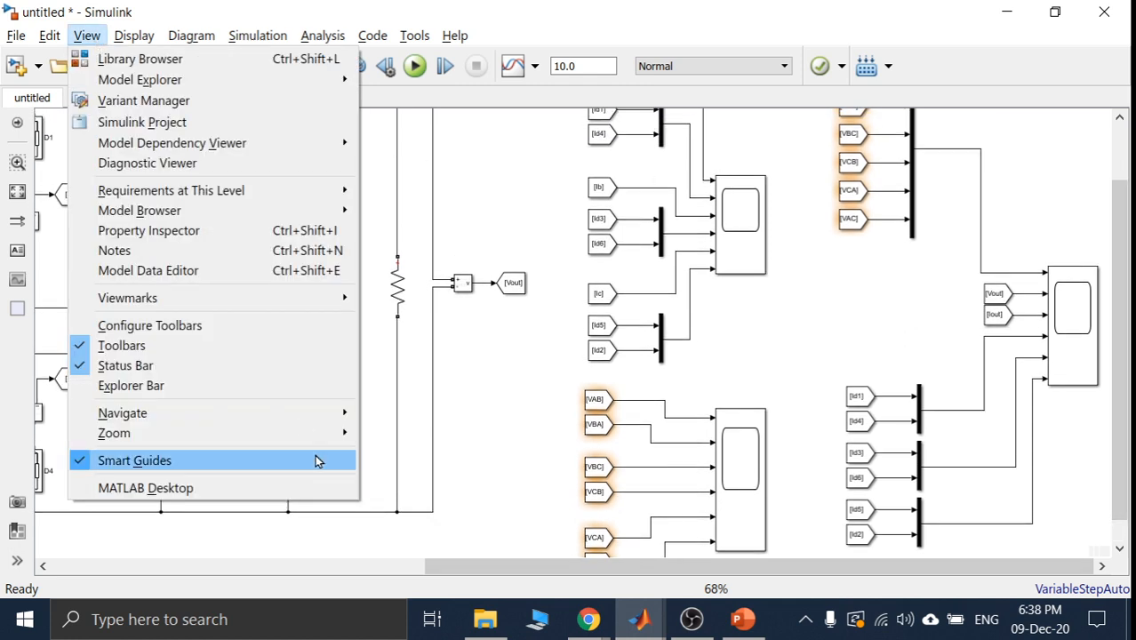
mouse_move(346, 435)
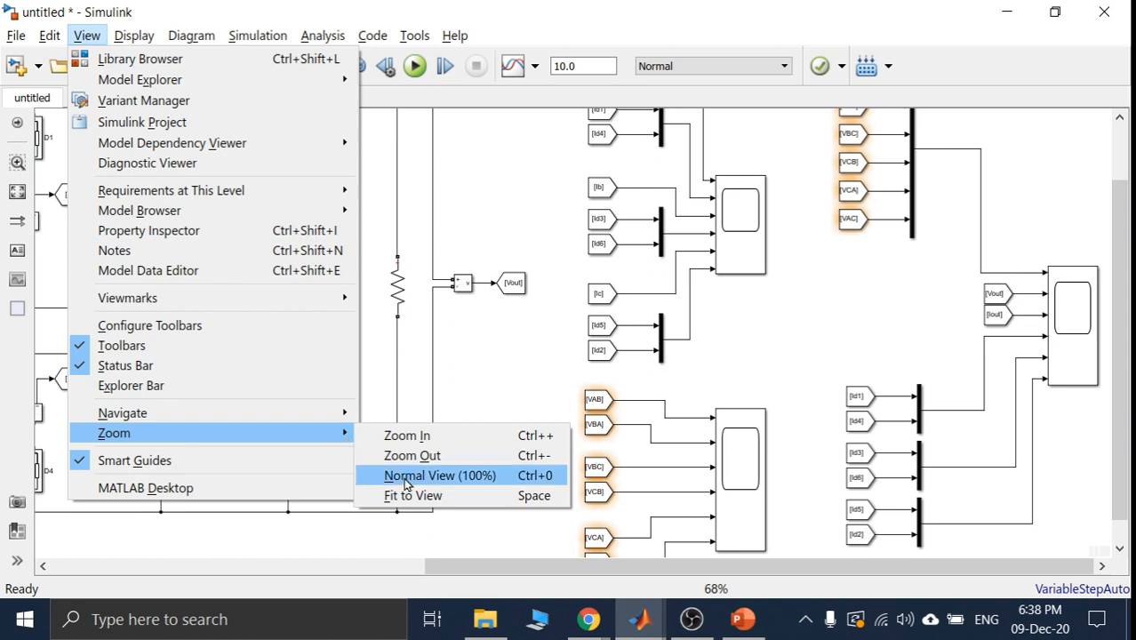
left_click(449, 463)
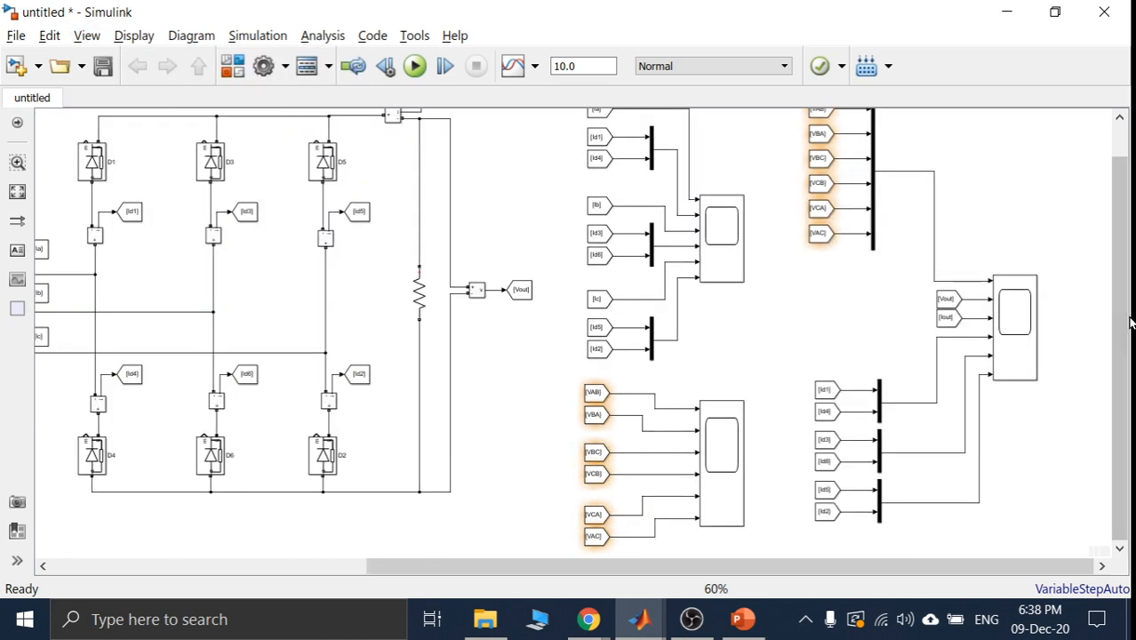
mouse_move(1119, 293)
left_mouse_down()
mouse_move(1118, 260)
mouse_move(1118, 284)
left_mouse_up()
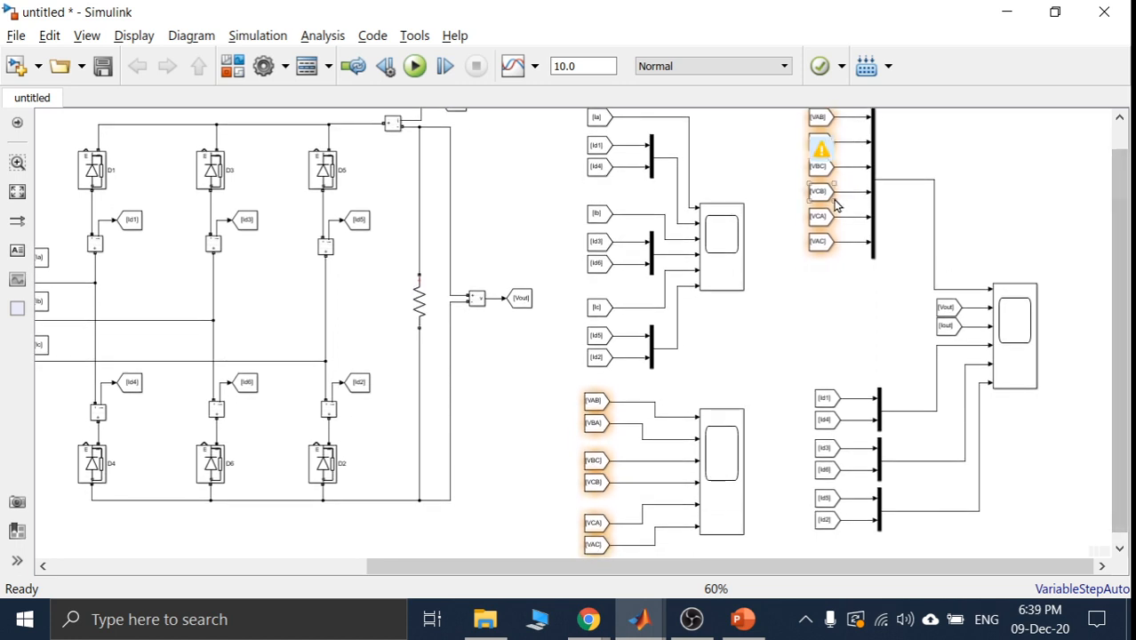
left_click(731, 270)
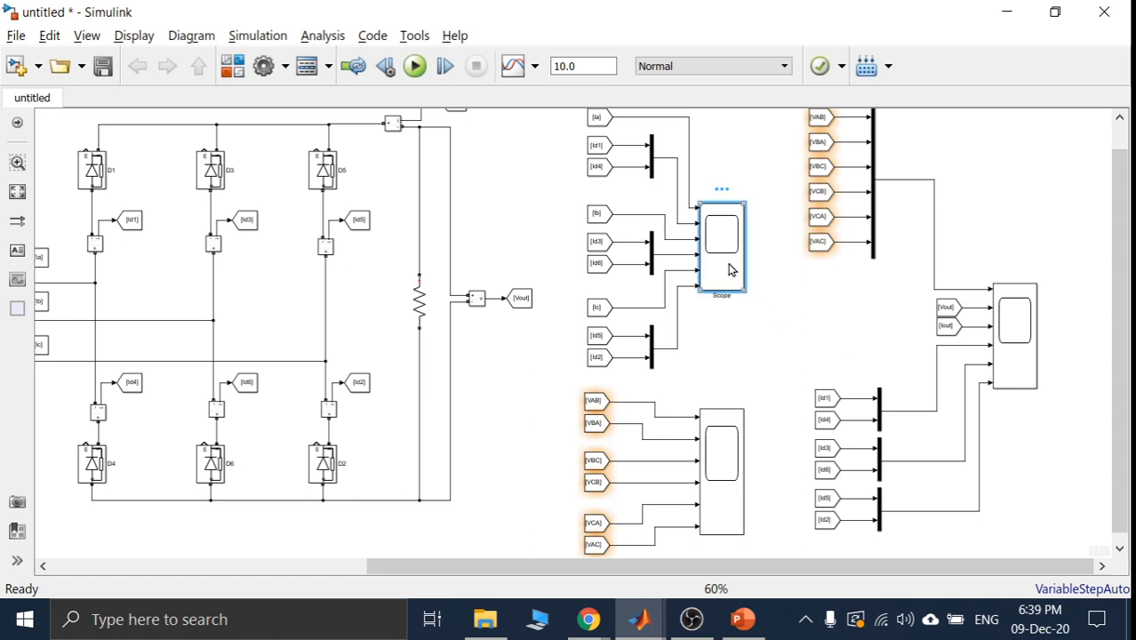
left_click(730, 490)
left_click(1017, 346)
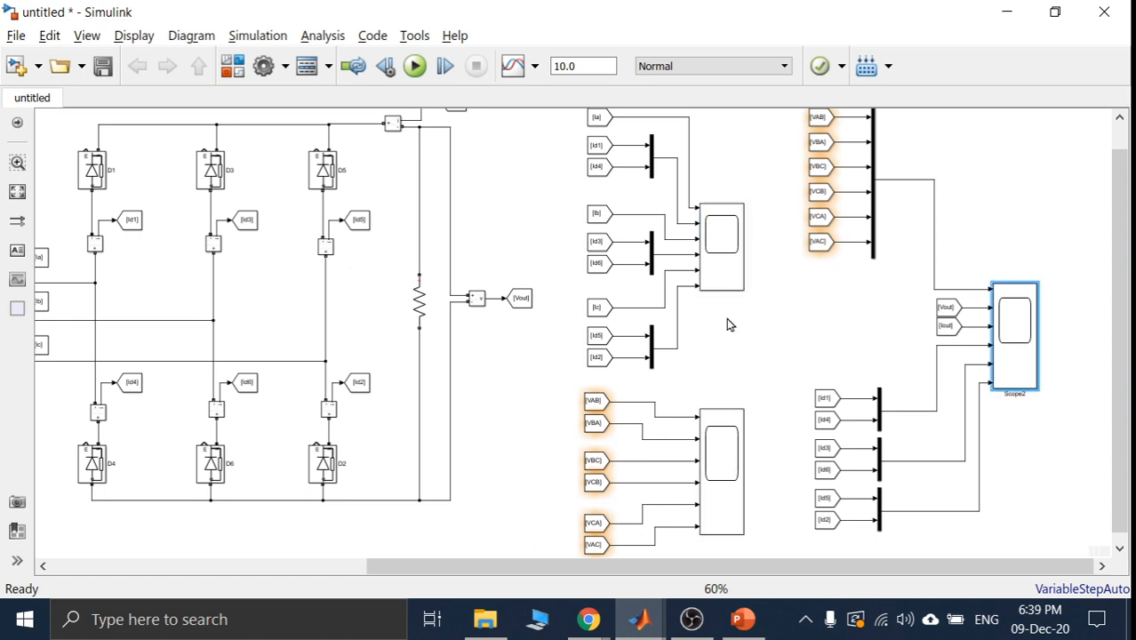
left_click(722, 324)
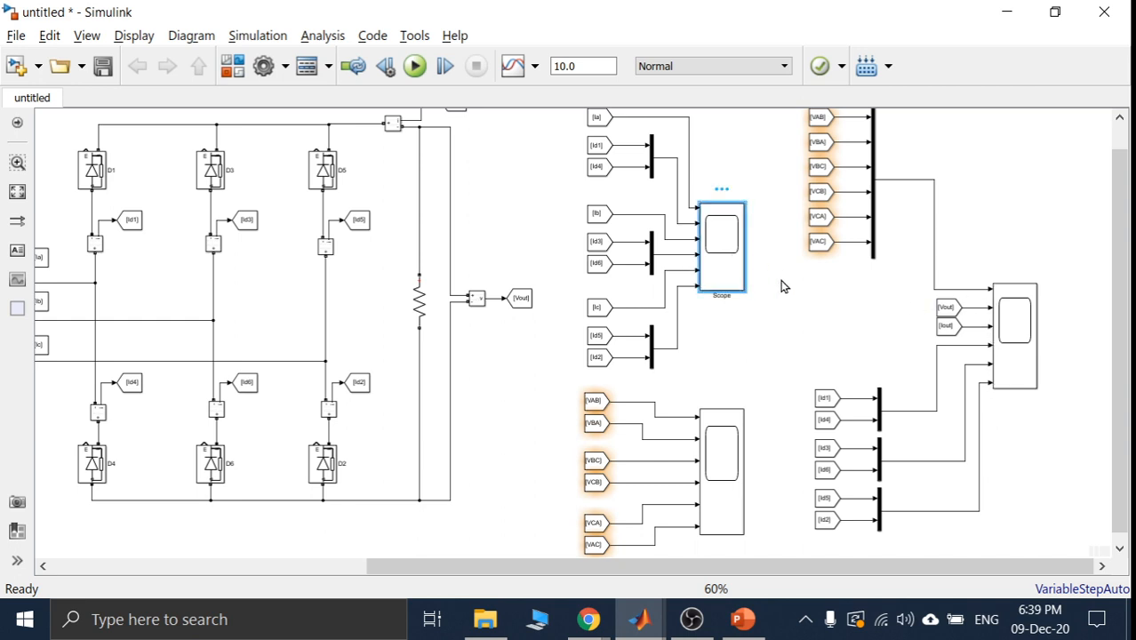
left_click(720, 257)
left_click(811, 299)
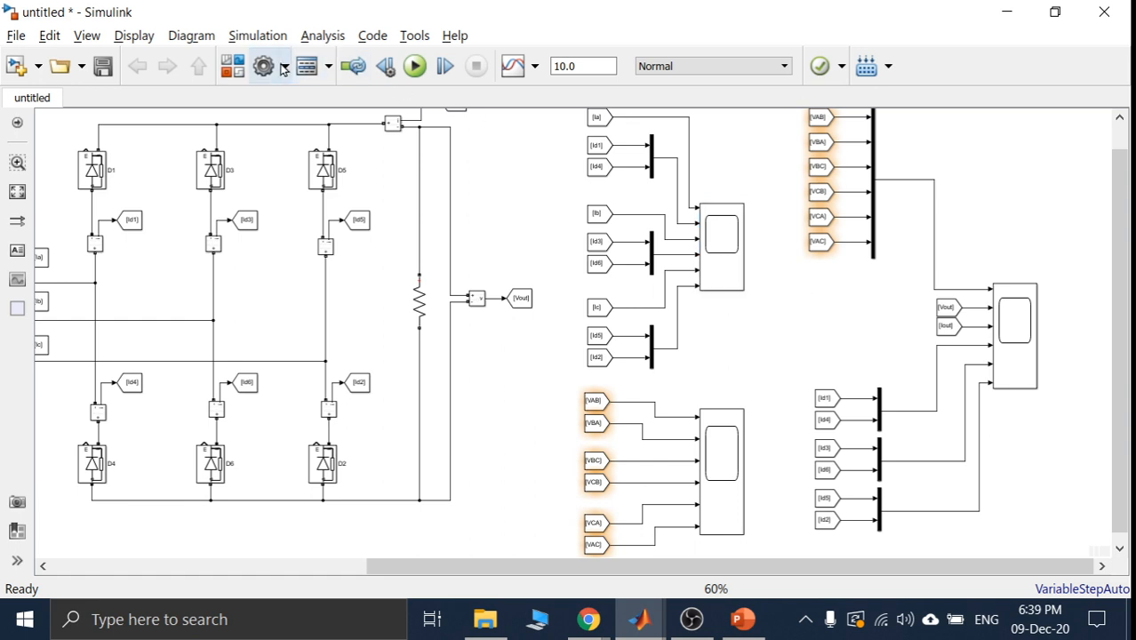
- Add a Scope block from the Simulink Sinks library in the free area above the scope fed by Vout and Iout
left_click(238, 67)
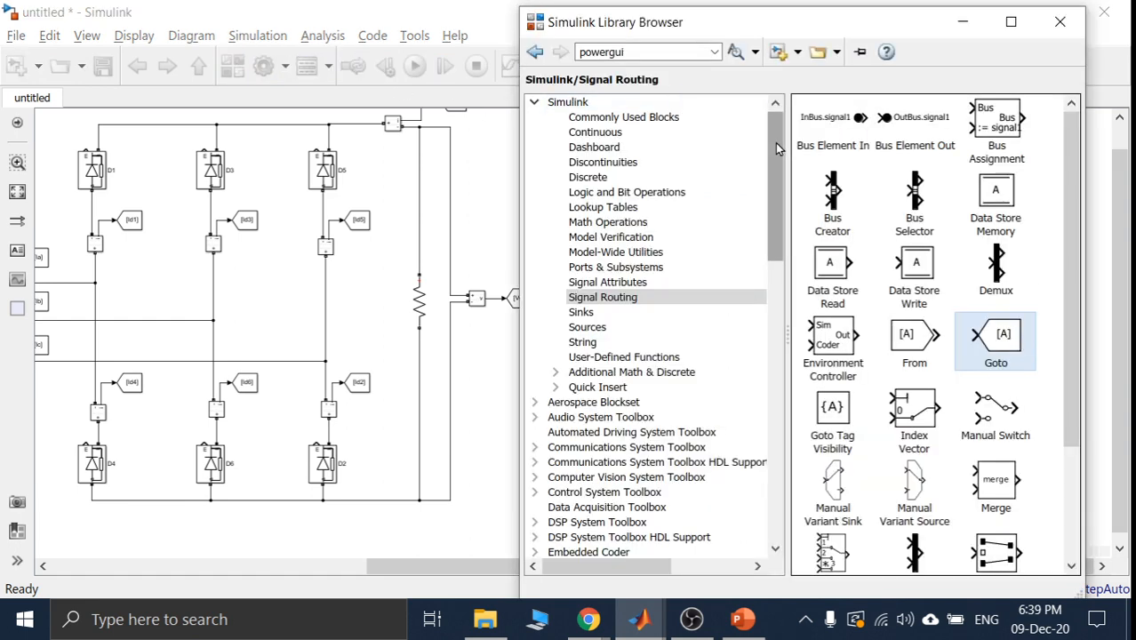
left_click(607, 329)
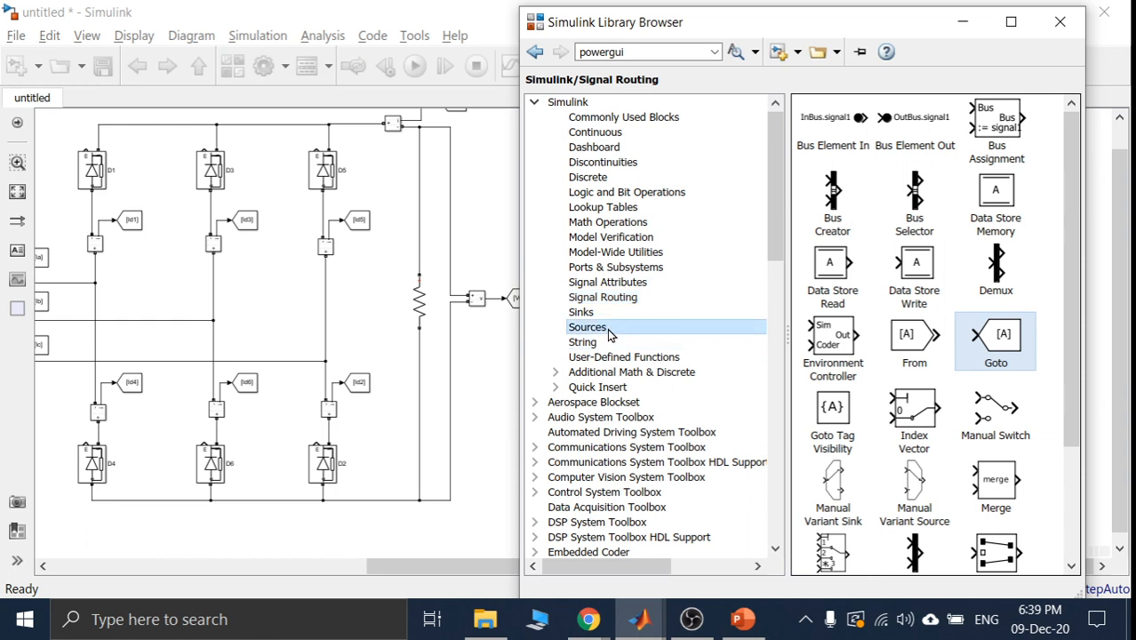
left_click(608, 313)
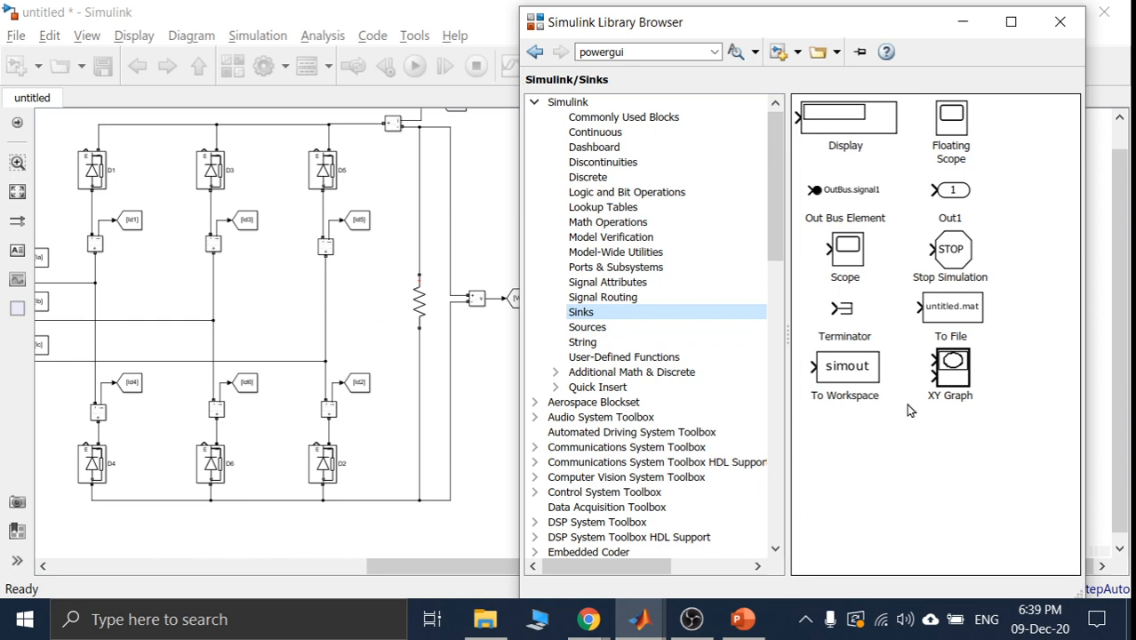
left_click_drag(859, 254, 1111, 222)
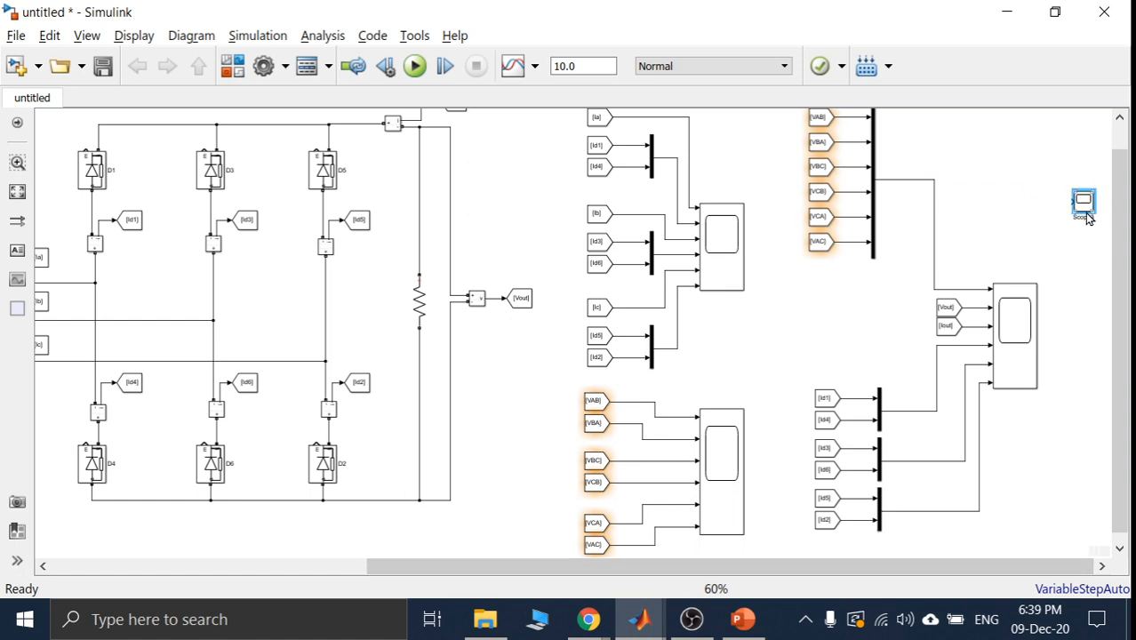
left_click_drag(1082, 208, 1042, 175)
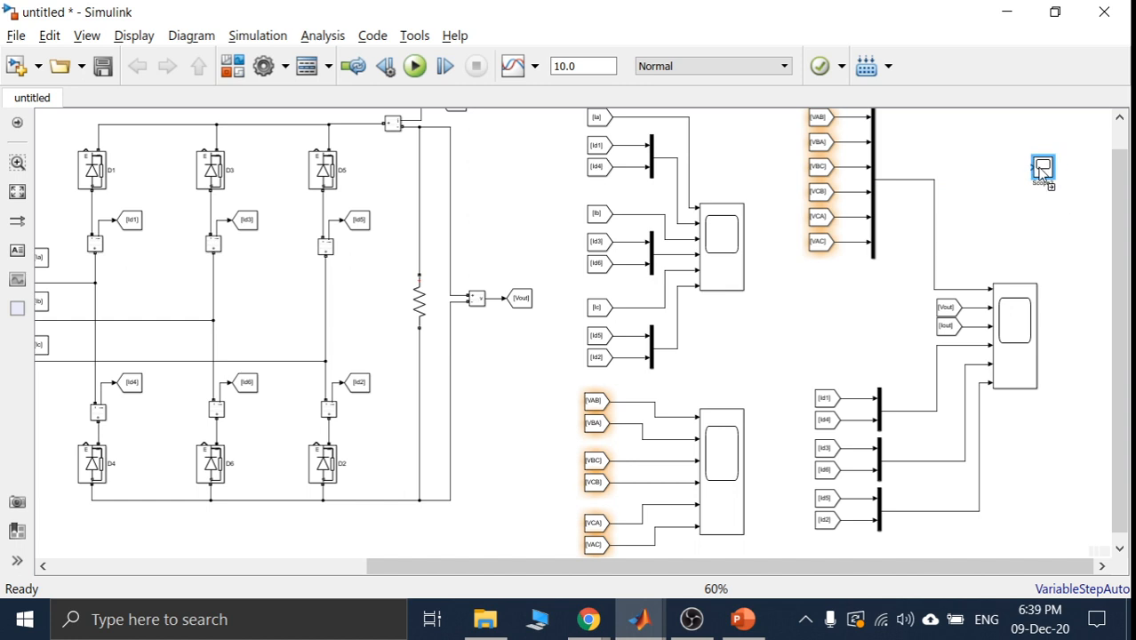
- Add another Scope block from the Simulink Sinks library just below the newly placed one
left_click(233, 66)
left_click(586, 103)
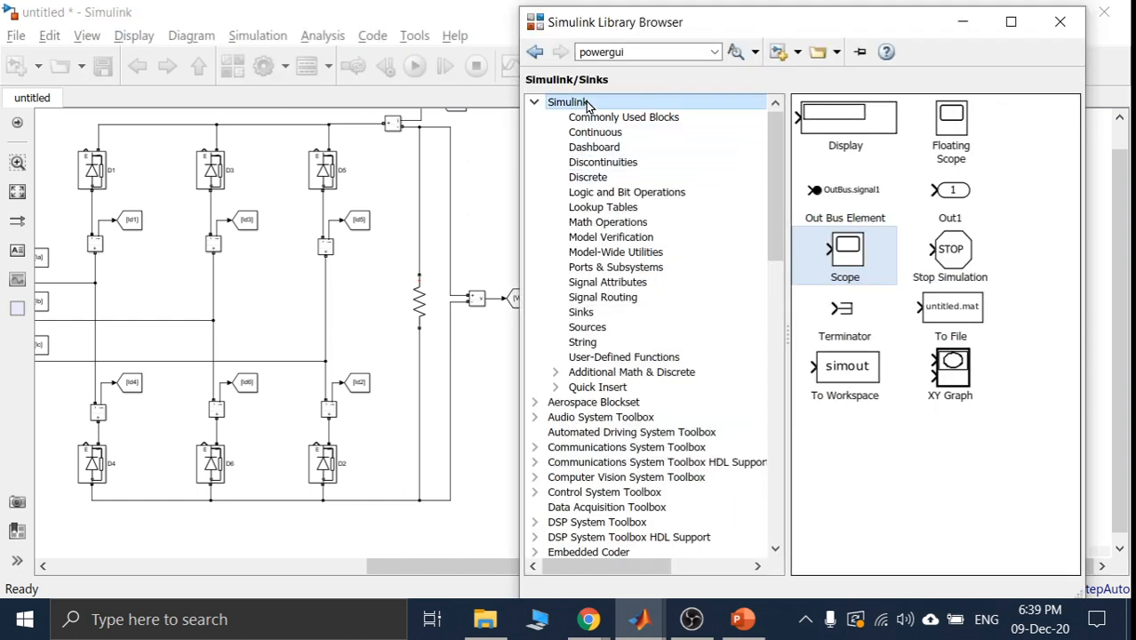
left_click(582, 312)
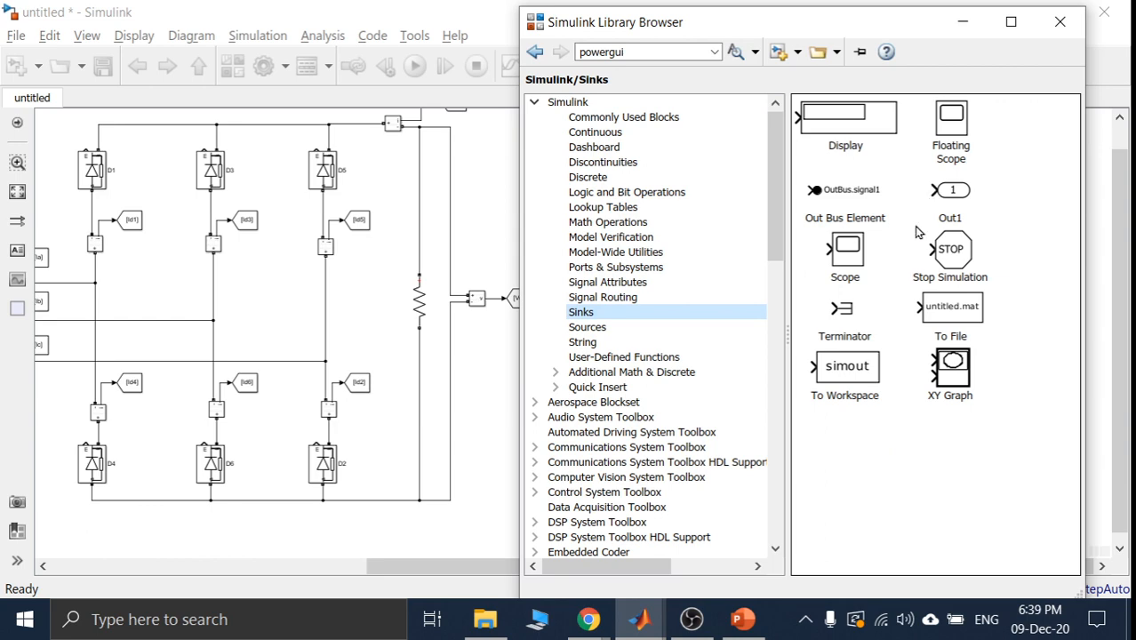
left_click(853, 267)
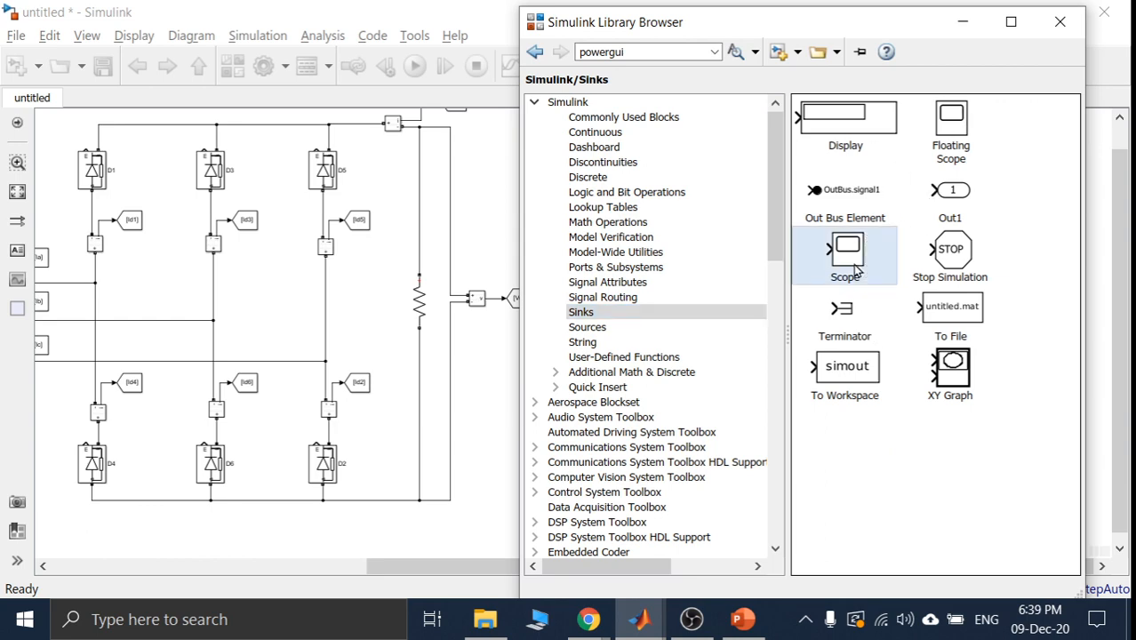
left_click_drag(882, 29, 447, 73)
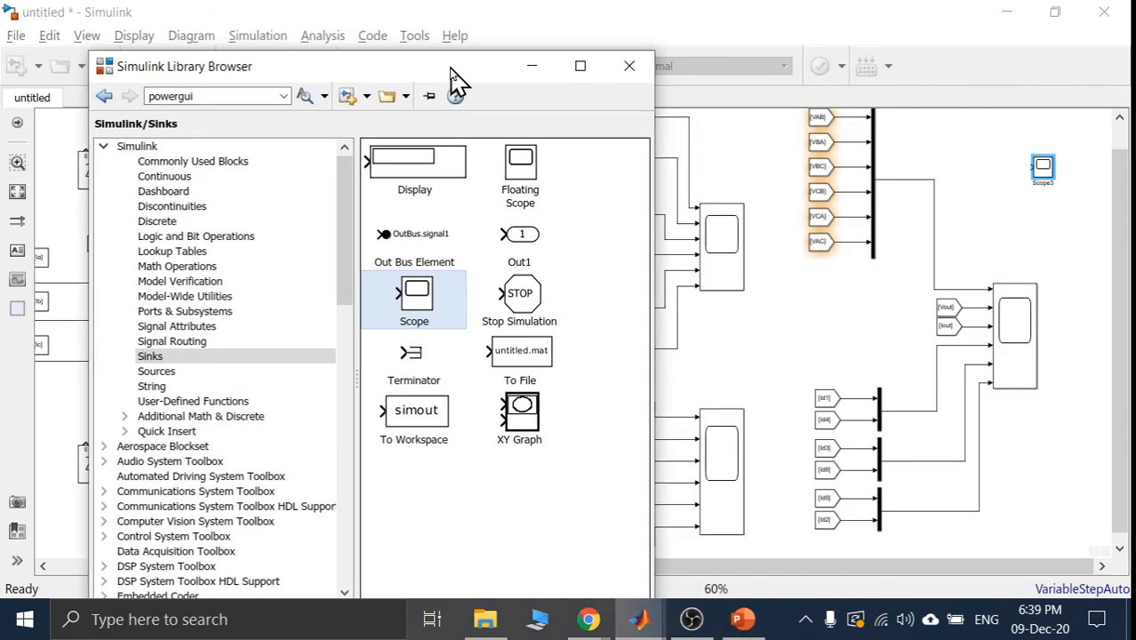
left_click_drag(411, 300, 1075, 230)
- Delete the first of the two newly added scopes and move the remaining one into its place
left_click(1024, 169)
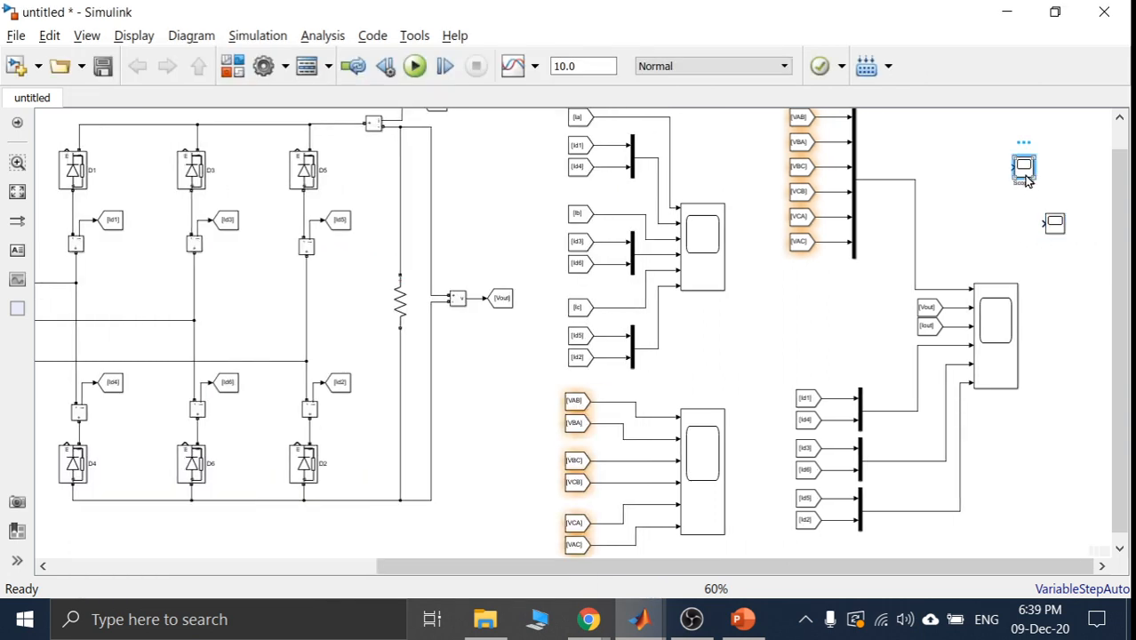
key("Delete")
left_click_drag(1056, 225, 1024, 191)
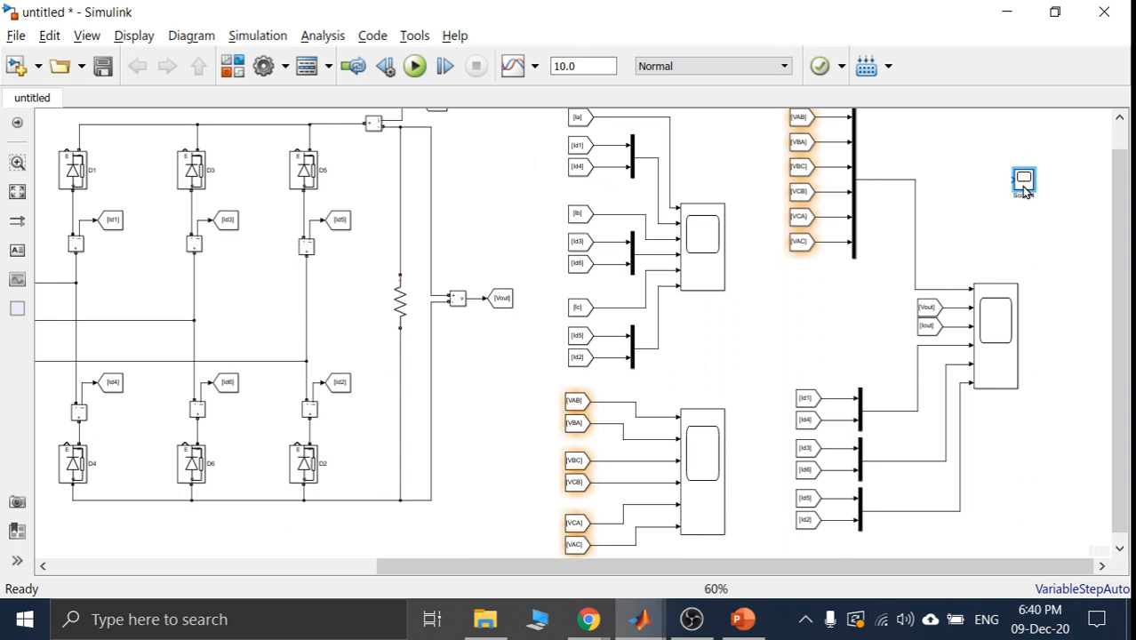
- Configure the newly added scope with 4 input ports and a display layout of four rows in one column
double_click(1023, 182)
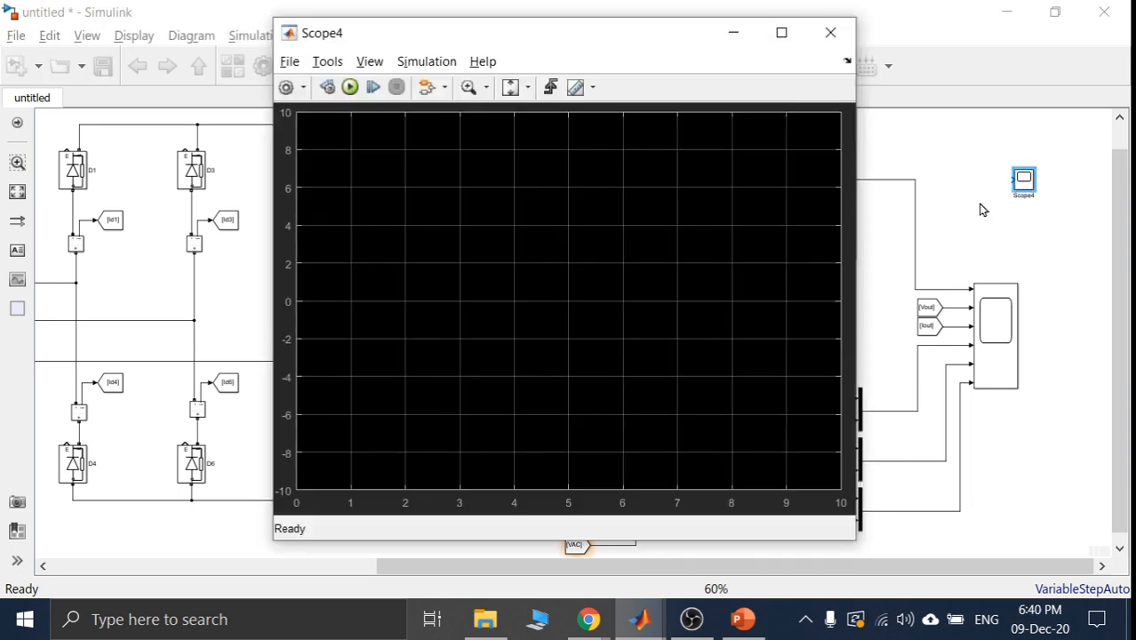
left_click(286, 86)
double_click(533, 261)
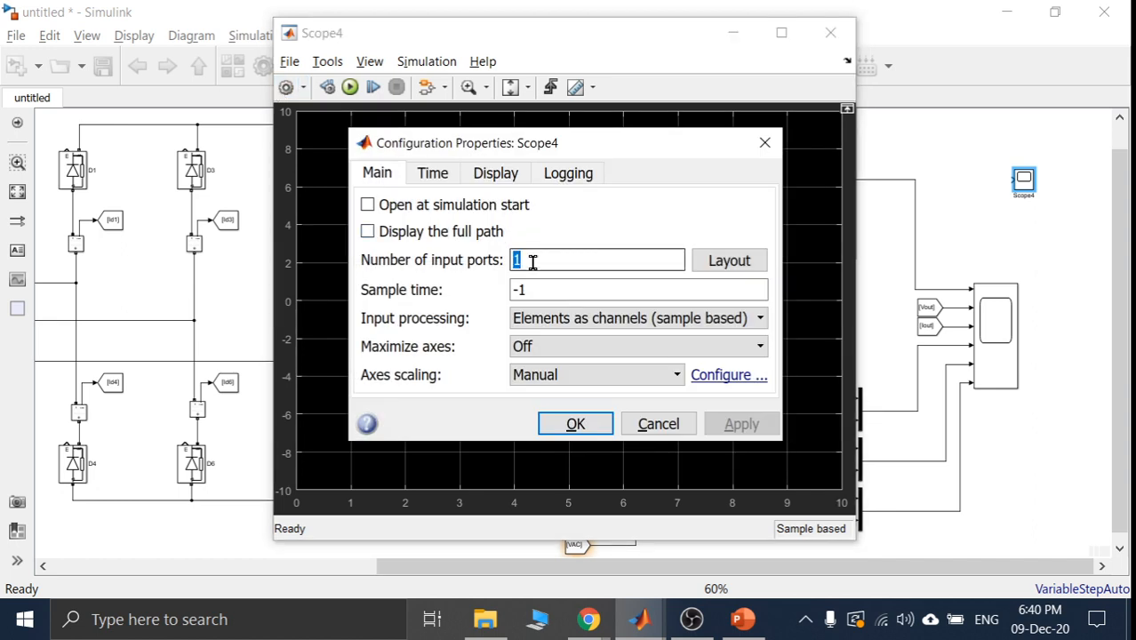
type("4")
left_click(729, 260)
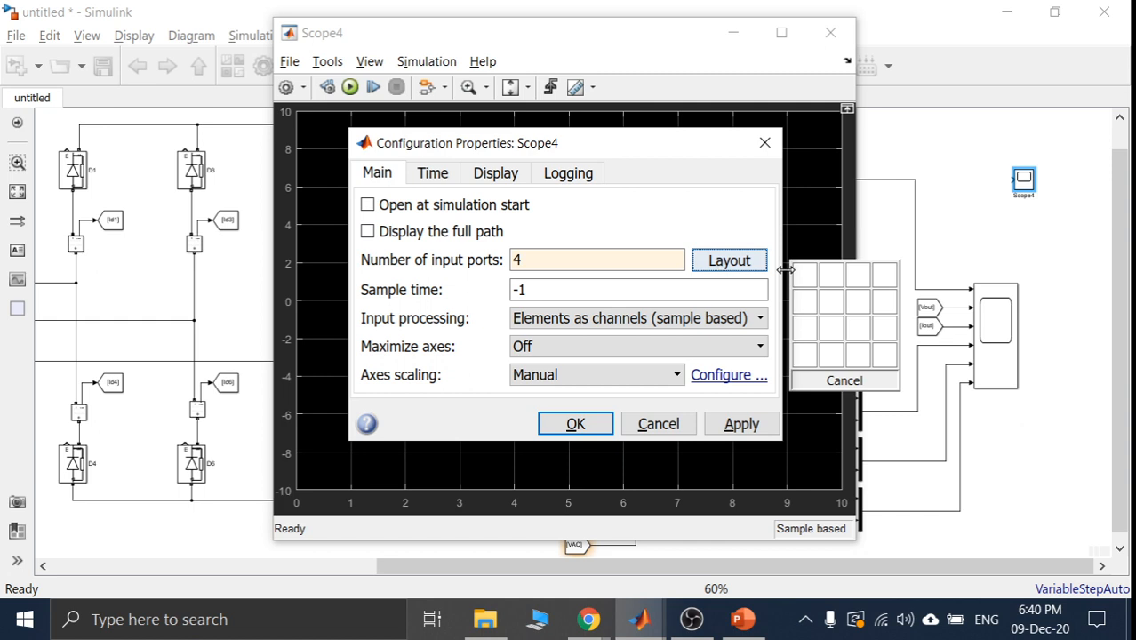
left_click(808, 359)
left_click(741, 424)
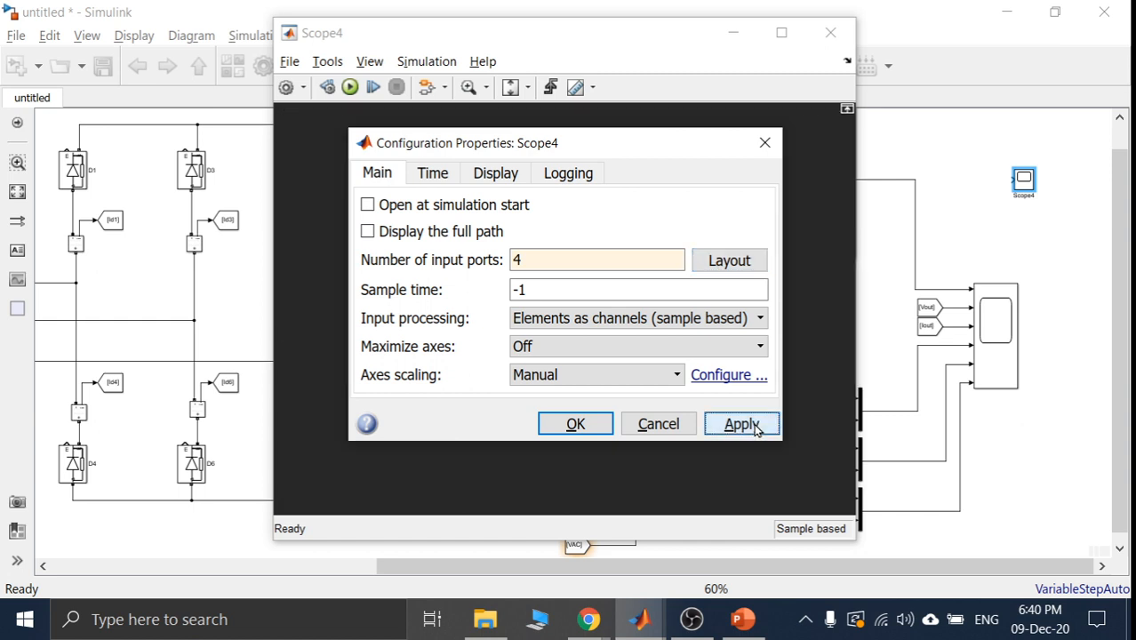
left_click(576, 424)
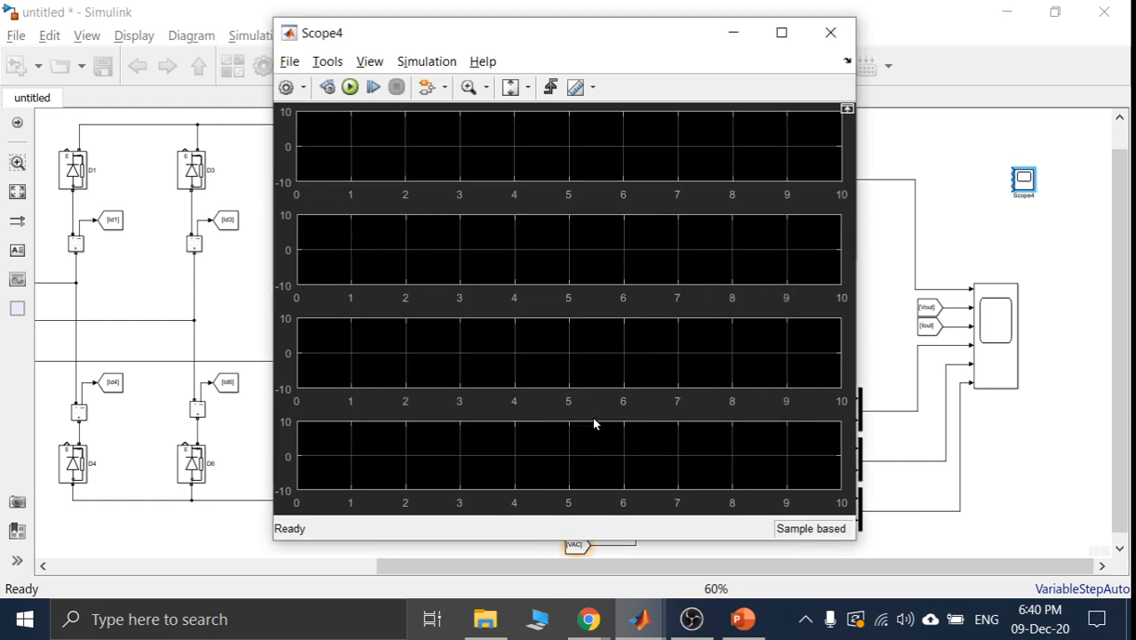
left_click(835, 37)
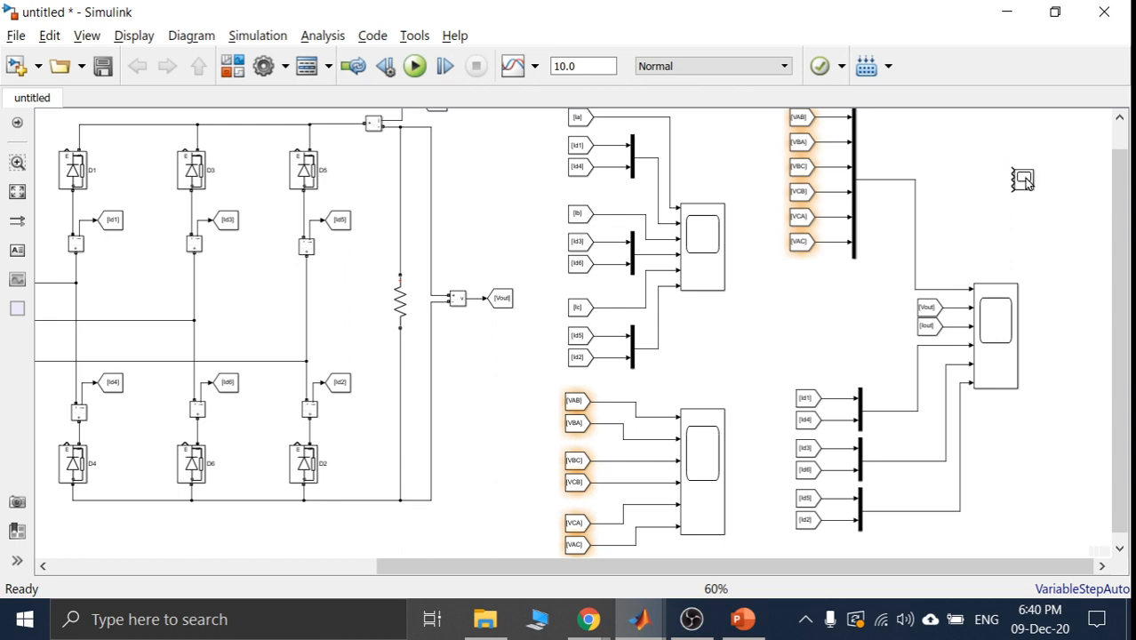
- Enlarge the new four-input scope block so its input ports are spaced apart
left_click_drag(990, 145, 1055, 201)
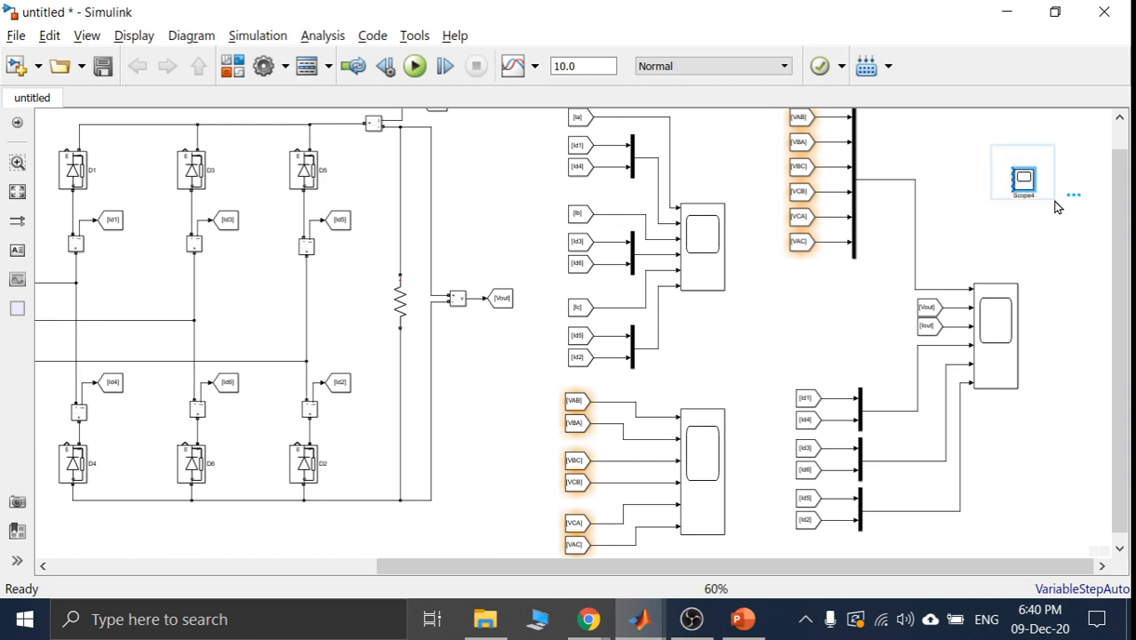
scroll(1055, 206, "up", 6)
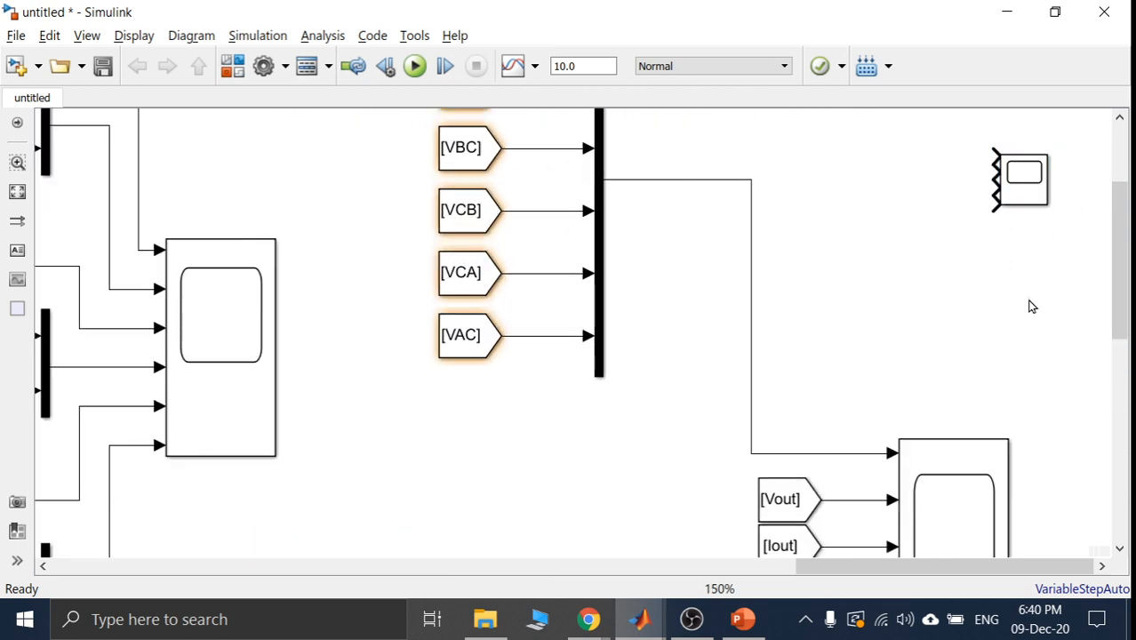
left_click(1019, 192)
left_click_drag(1042, 200, 1060, 295)
left_click(872, 271)
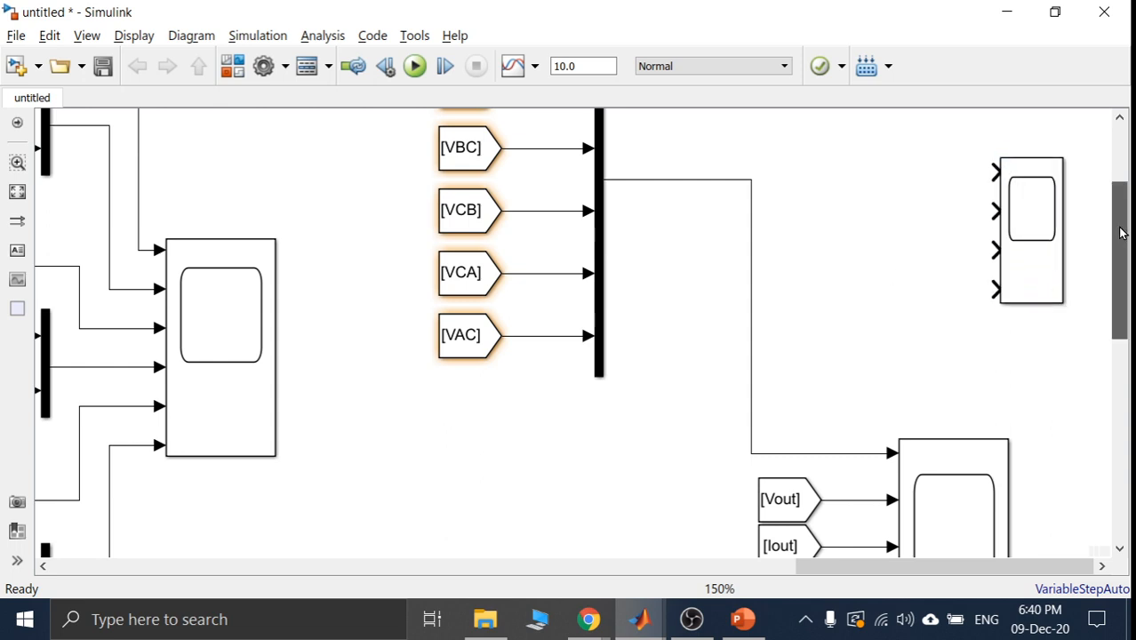
mouse_move(1118, 235)
left_mouse_down()
mouse_move(1121, 188)
mouse_move(1127, 252)
left_mouse_up()
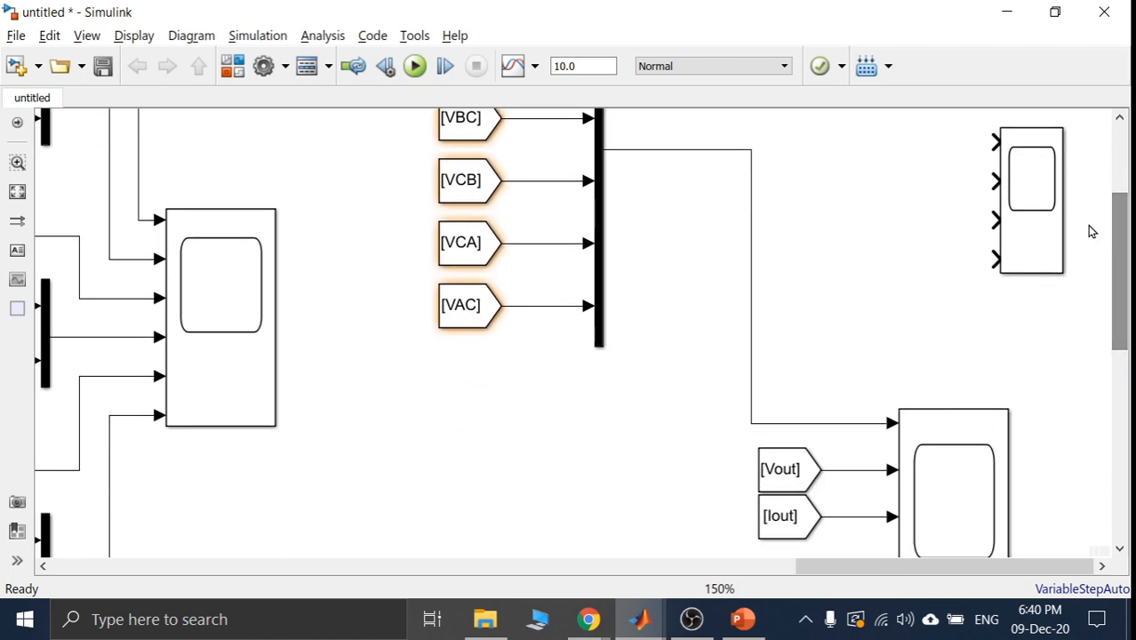
- Set the new scope's display layout to 16 rows in one column
double_click(1034, 207)
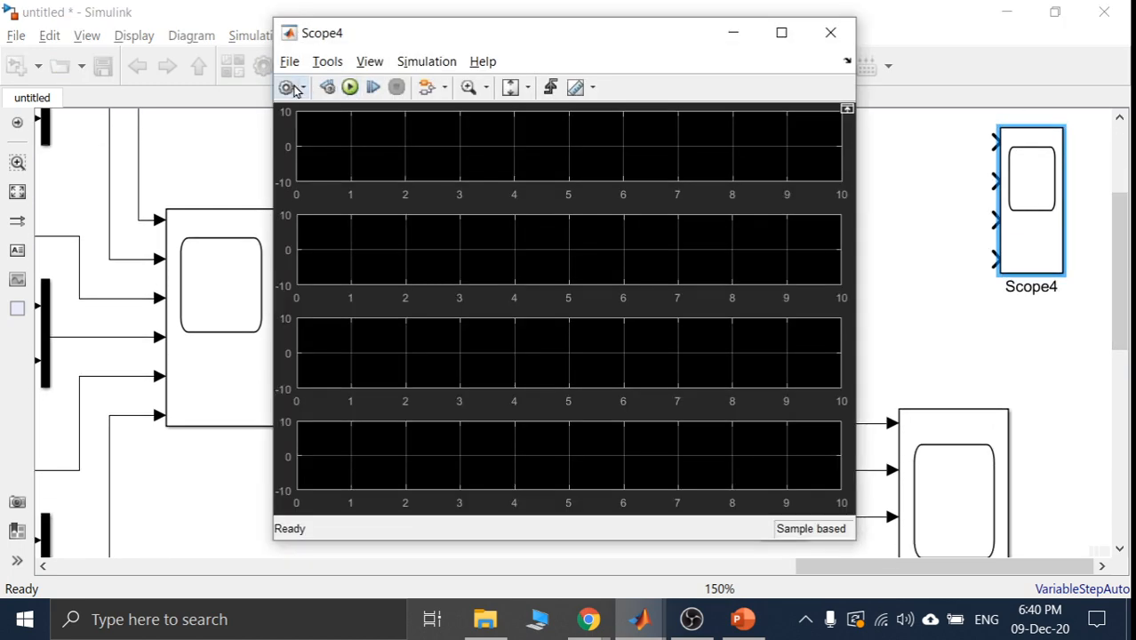
left_click(287, 87)
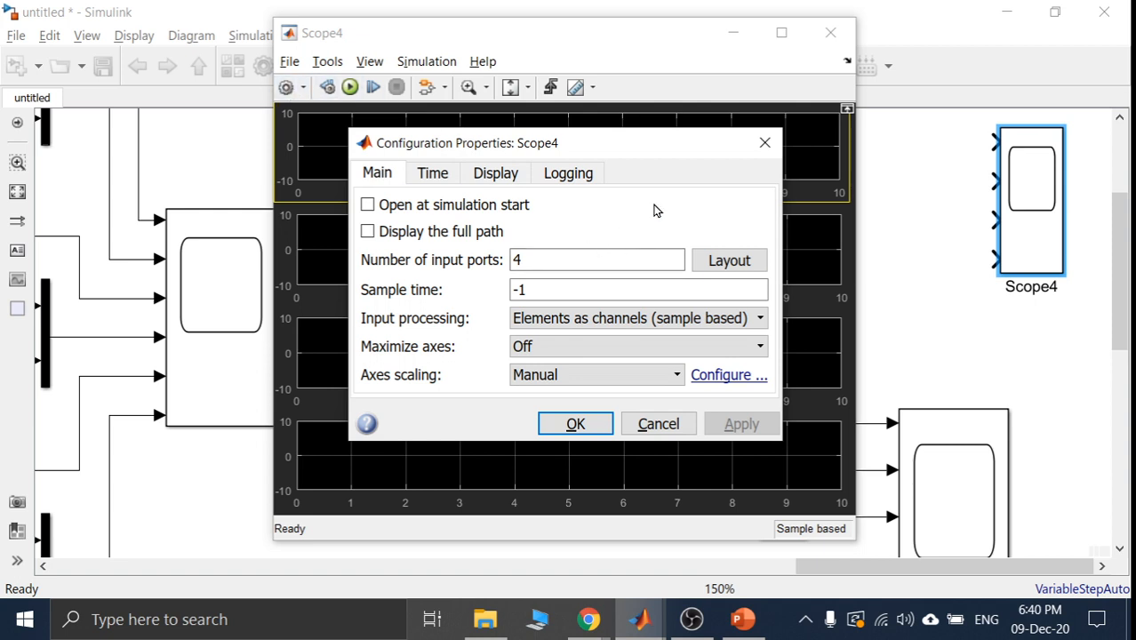
left_click(716, 266)
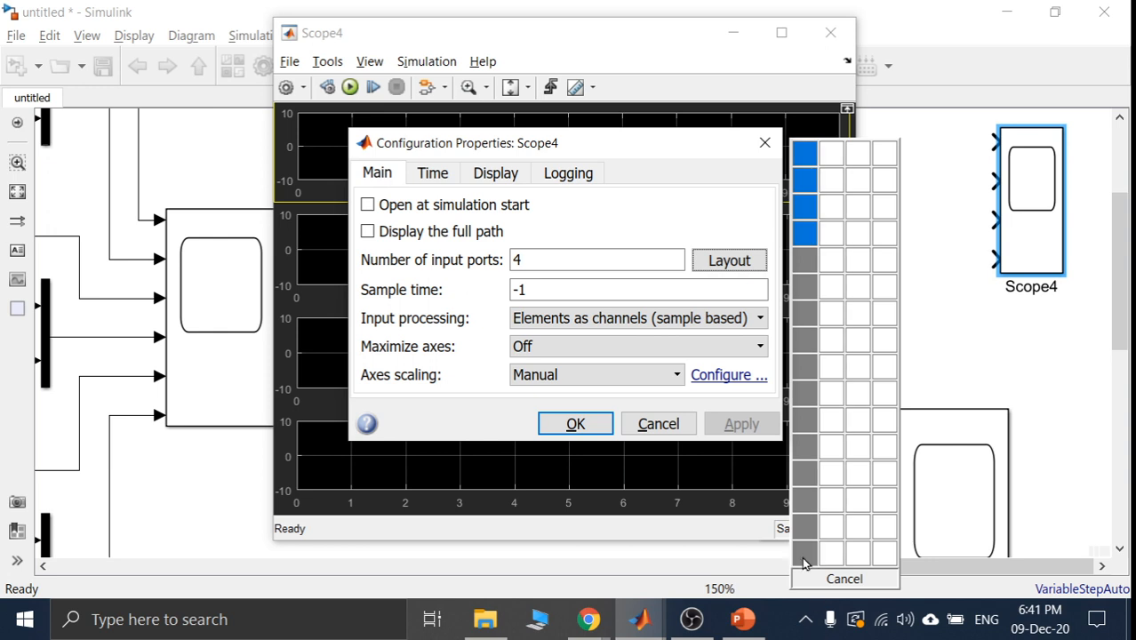
left_click(803, 560)
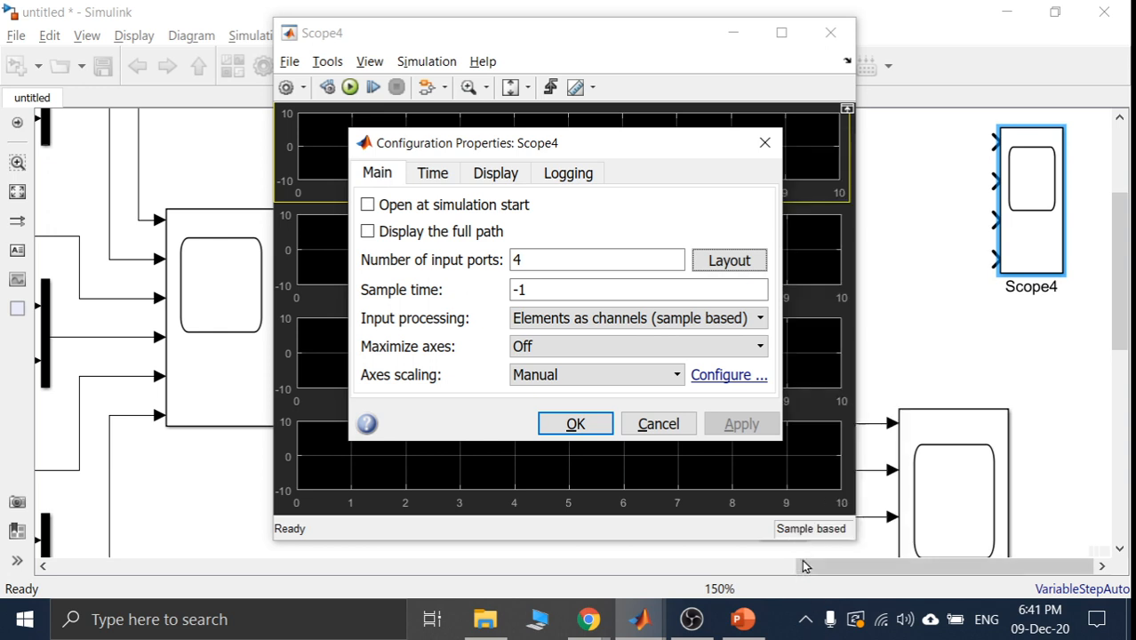
left_click(803, 565)
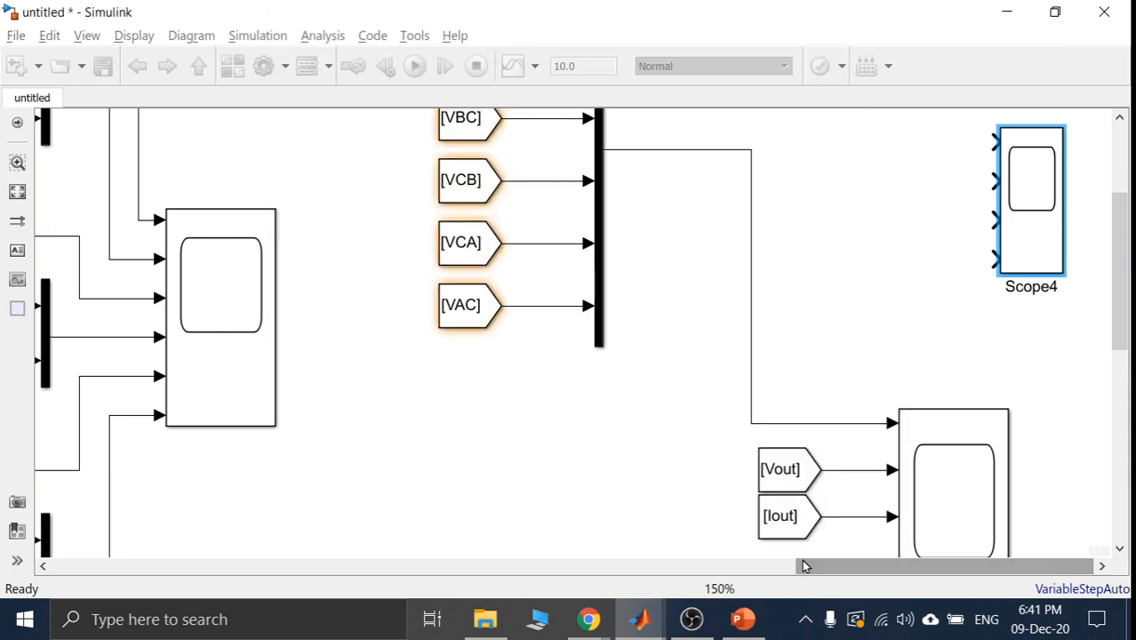
- Try to extend the new scope's display layout beyond 16 rows, moving the configuration window for more room, and cancel the configuration
double_click(1037, 178)
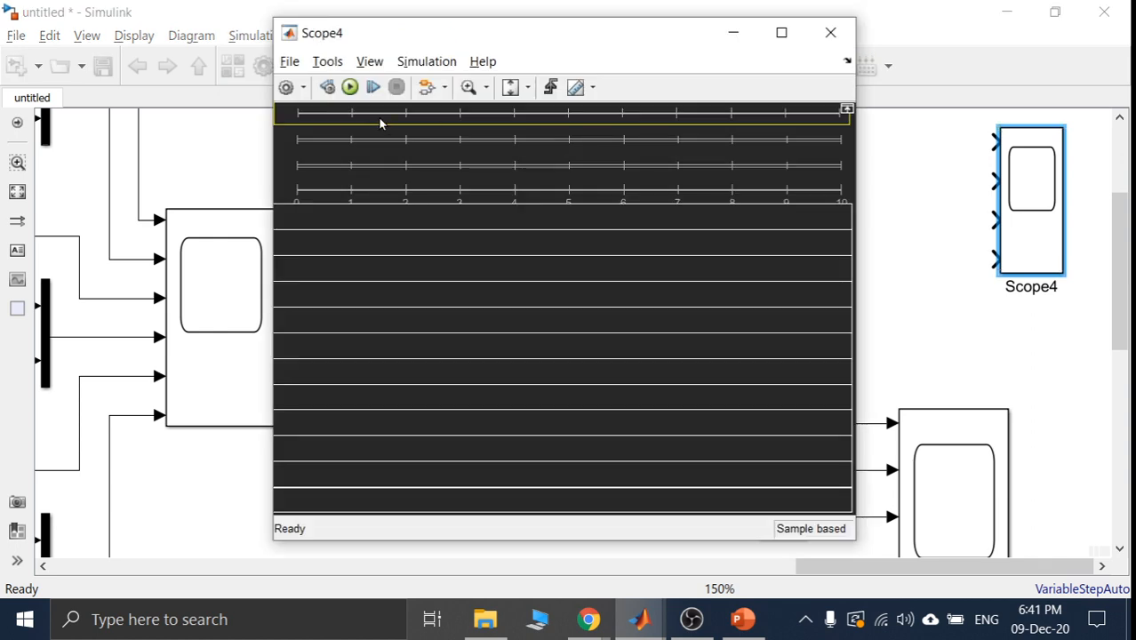
left_click(286, 88)
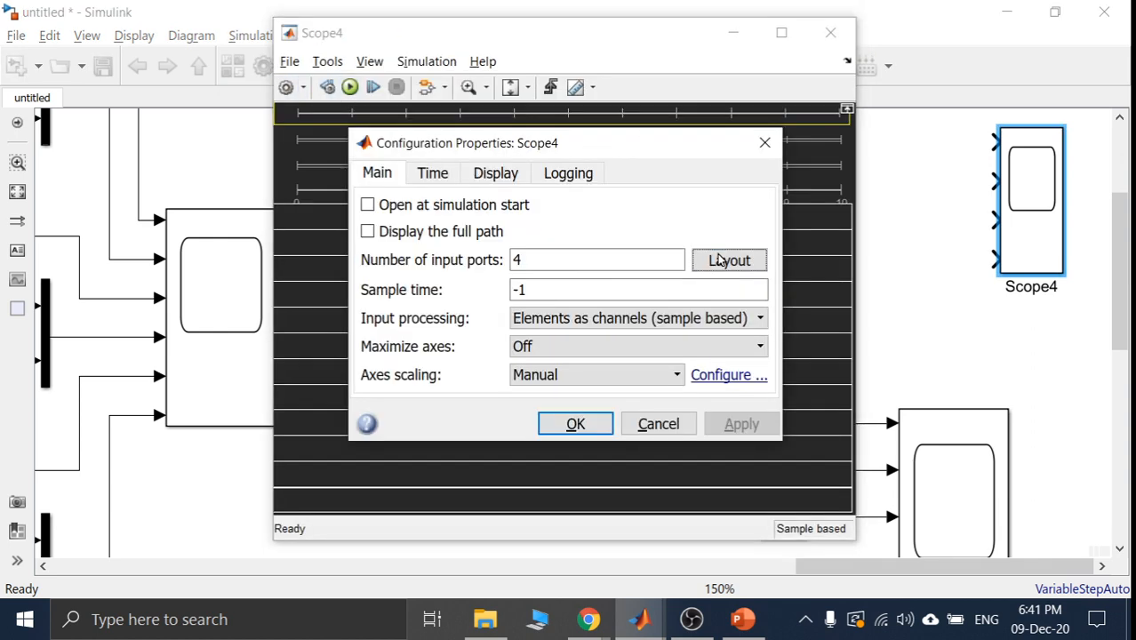
left_click(721, 260)
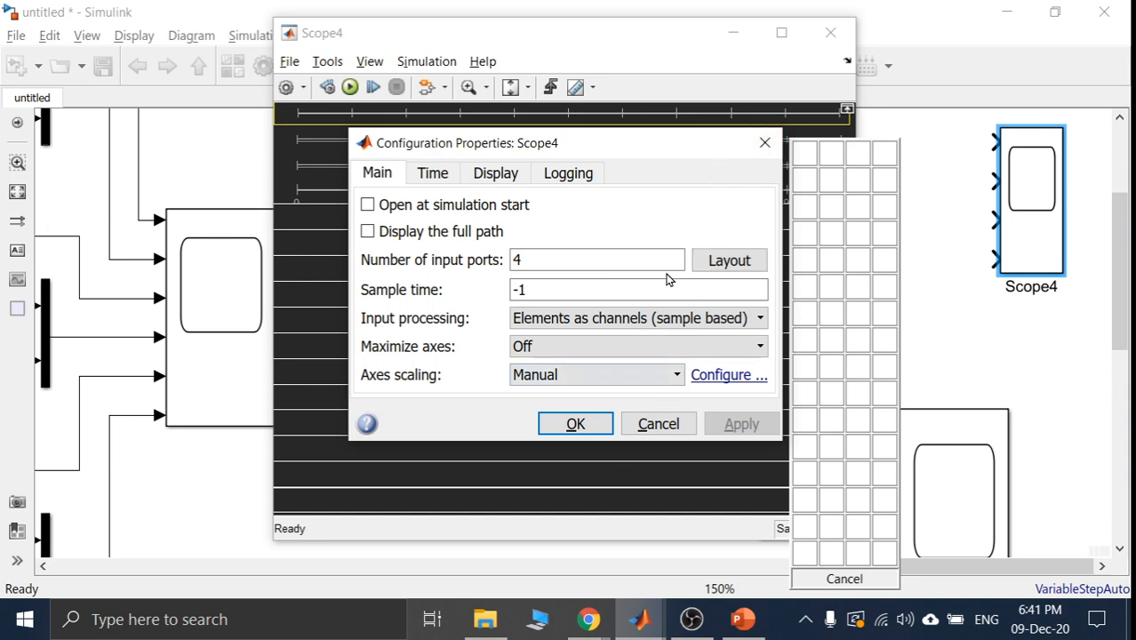
left_click_drag(642, 148, 591, 38)
left_click(662, 151)
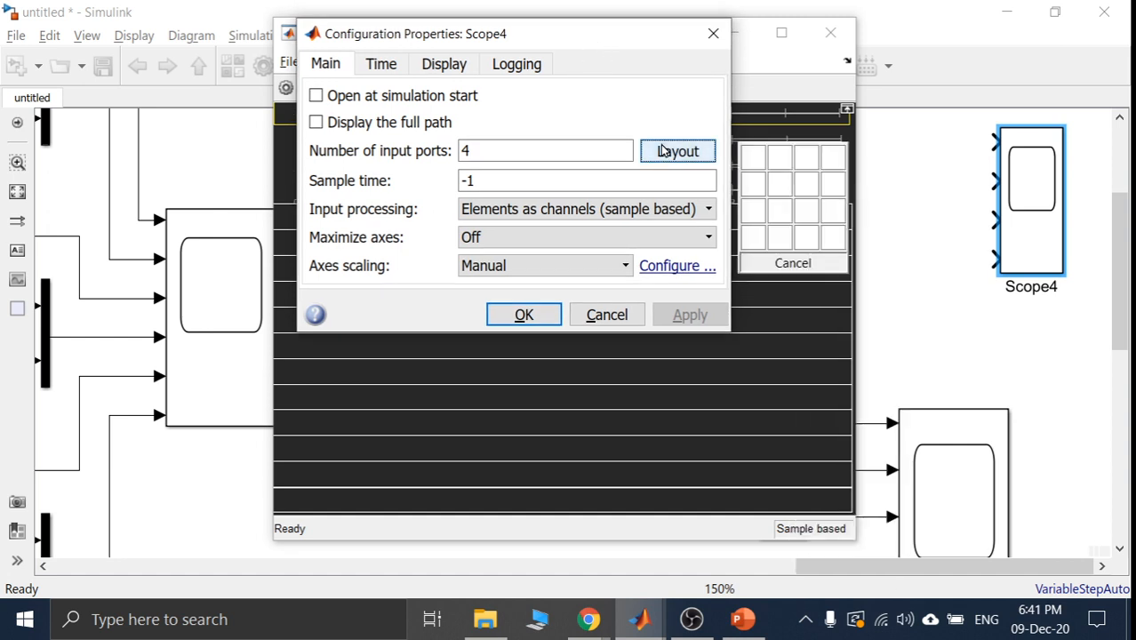
left_click_drag(756, 159, 754, 598)
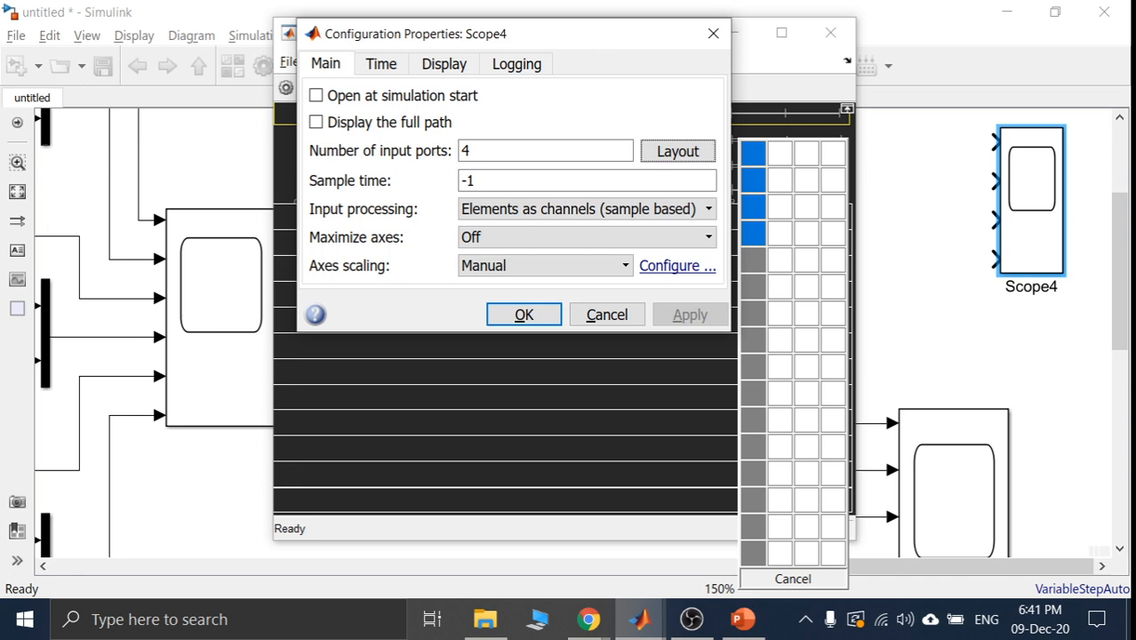
left_click_drag(753, 516, 1131, 553)
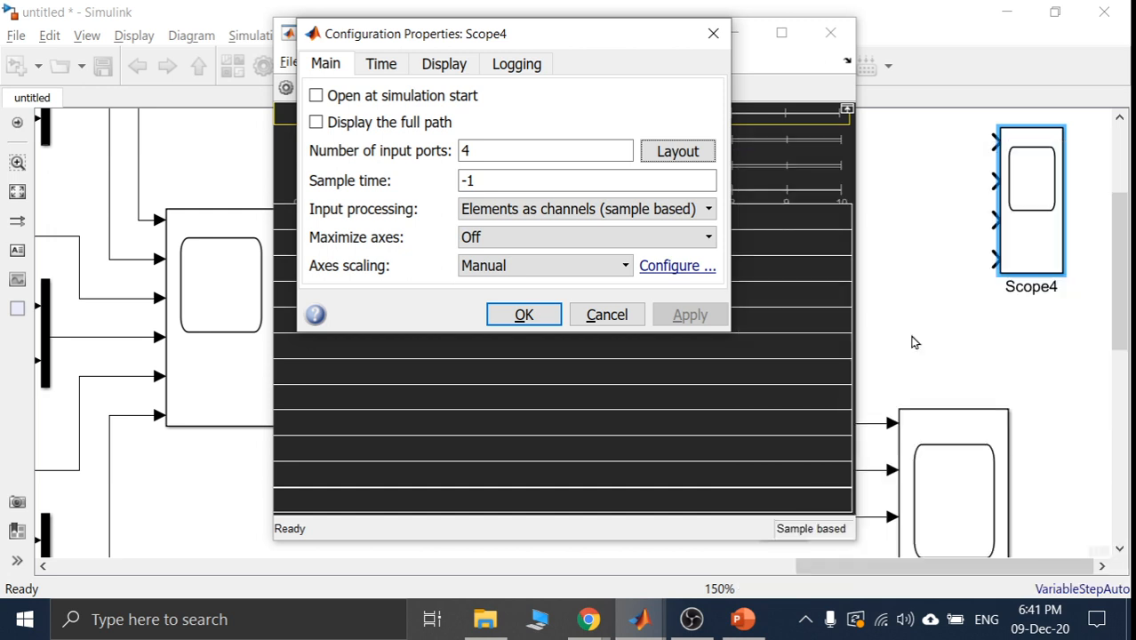
left_click_drag(593, 36, 93, 27)
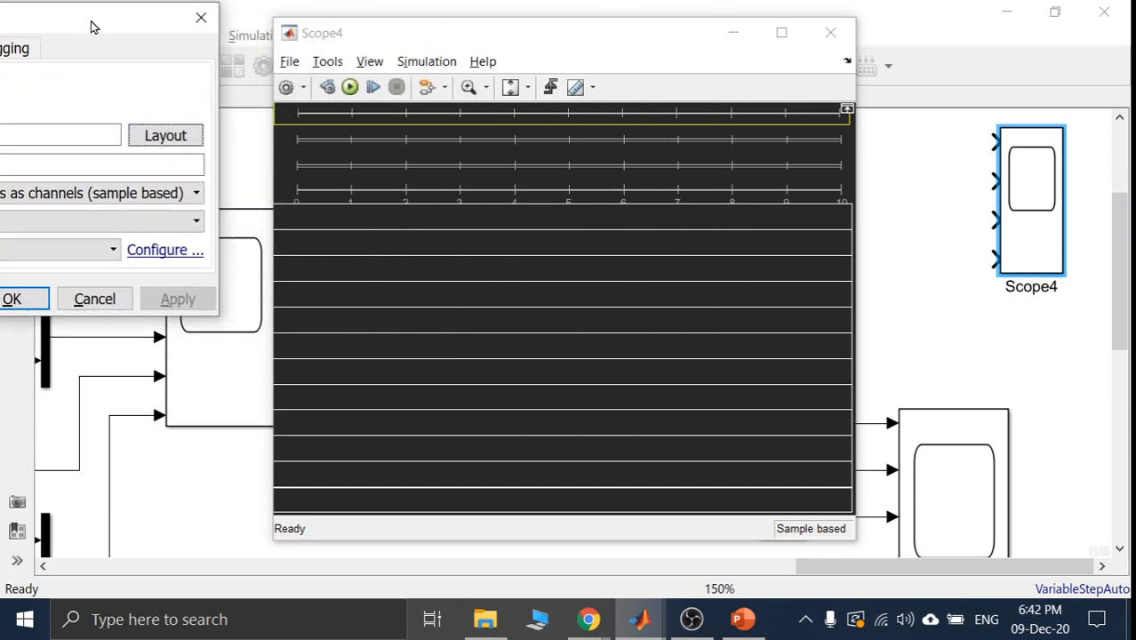
left_click(168, 142)
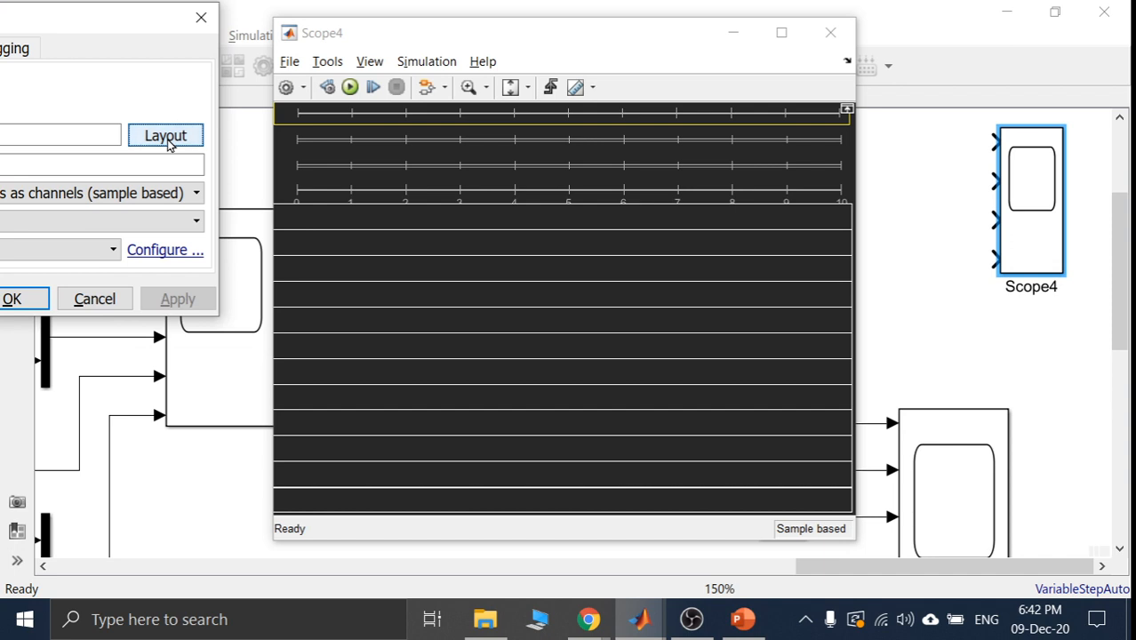
left_click_drag(127, 12, 435, 81)
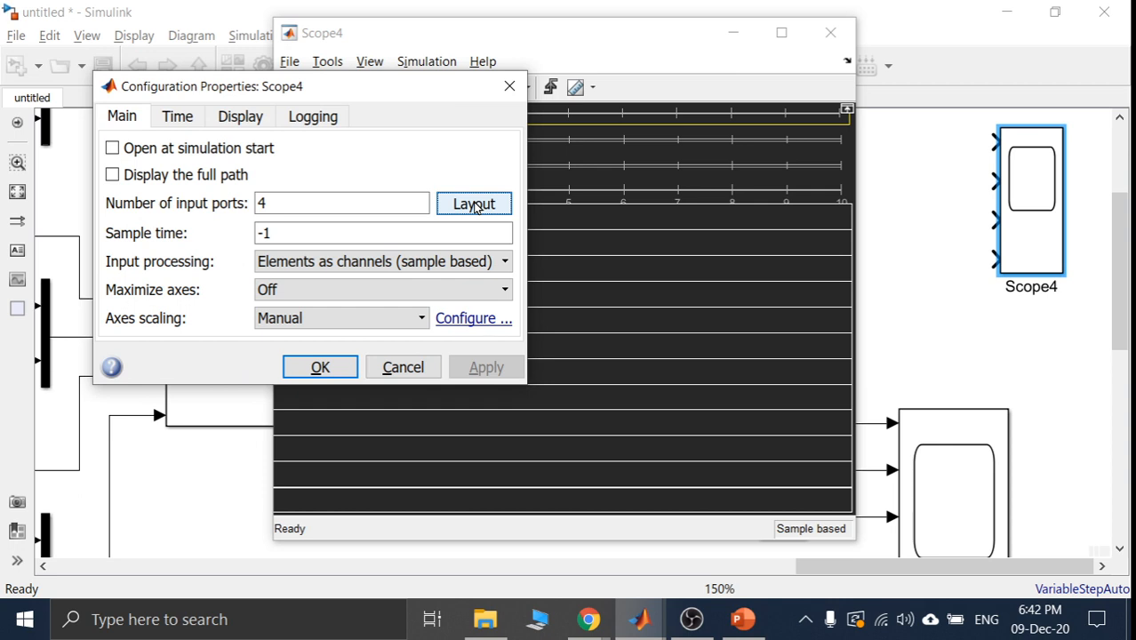
left_click(400, 367)
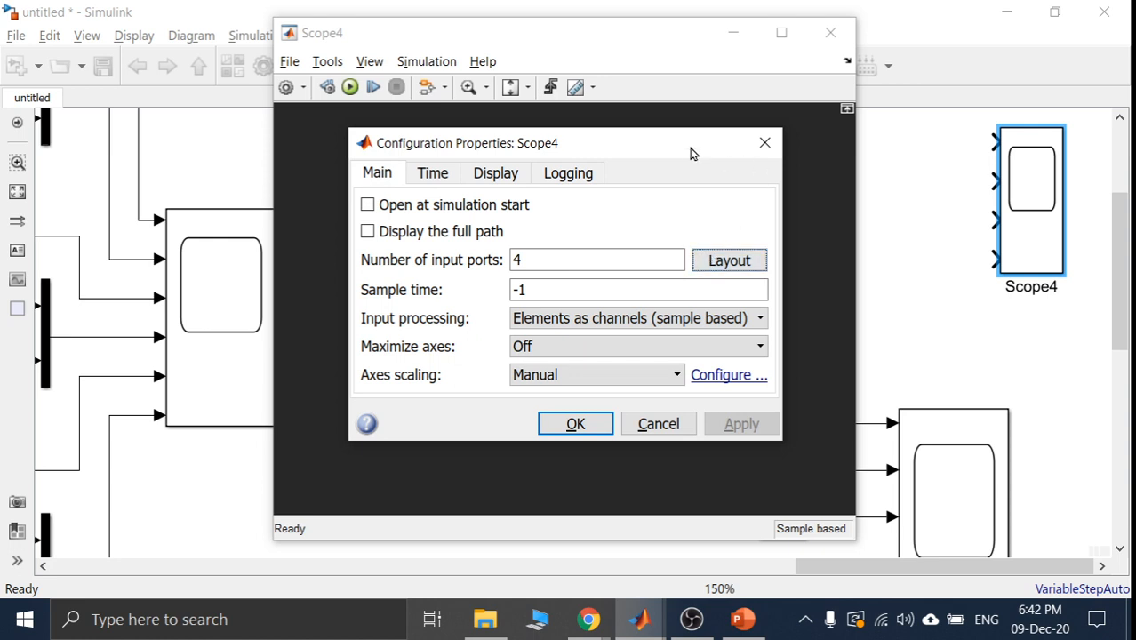
- Set the new scope's display layout to 16 rows by 16 columns and maximize the scope window
left_click_drag(690, 152, 254, 64)
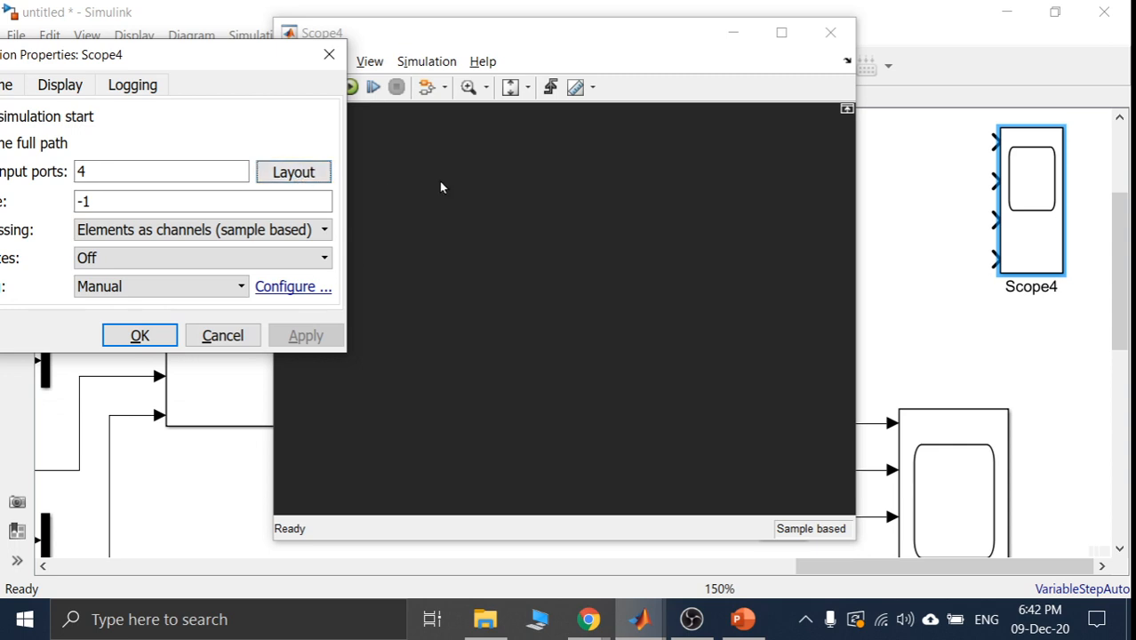
left_click(296, 170)
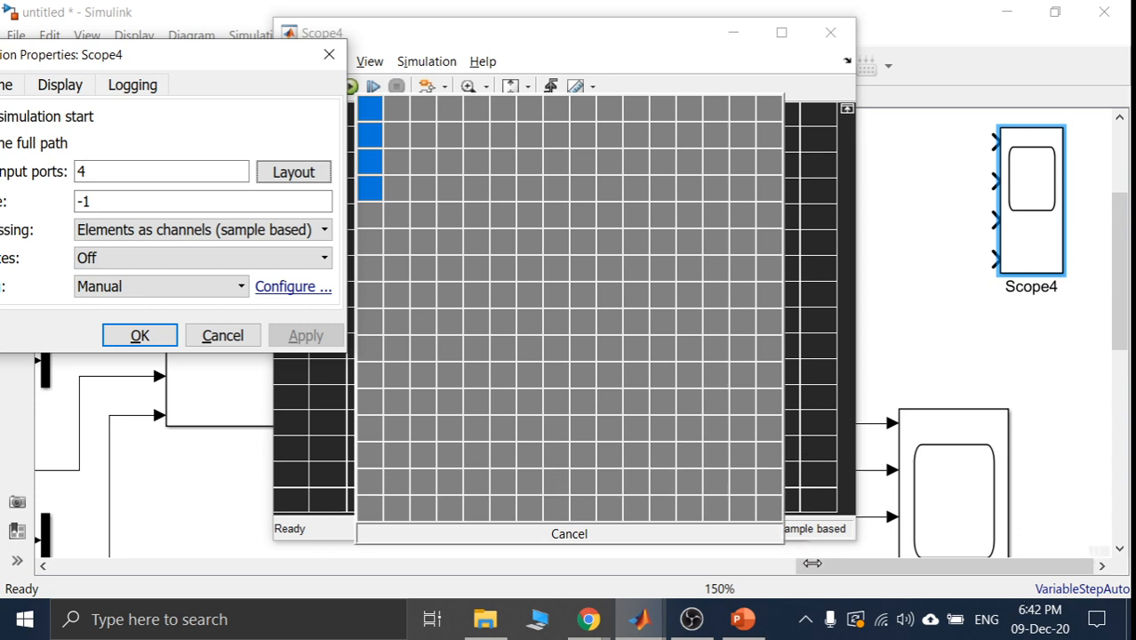
left_click(769, 513)
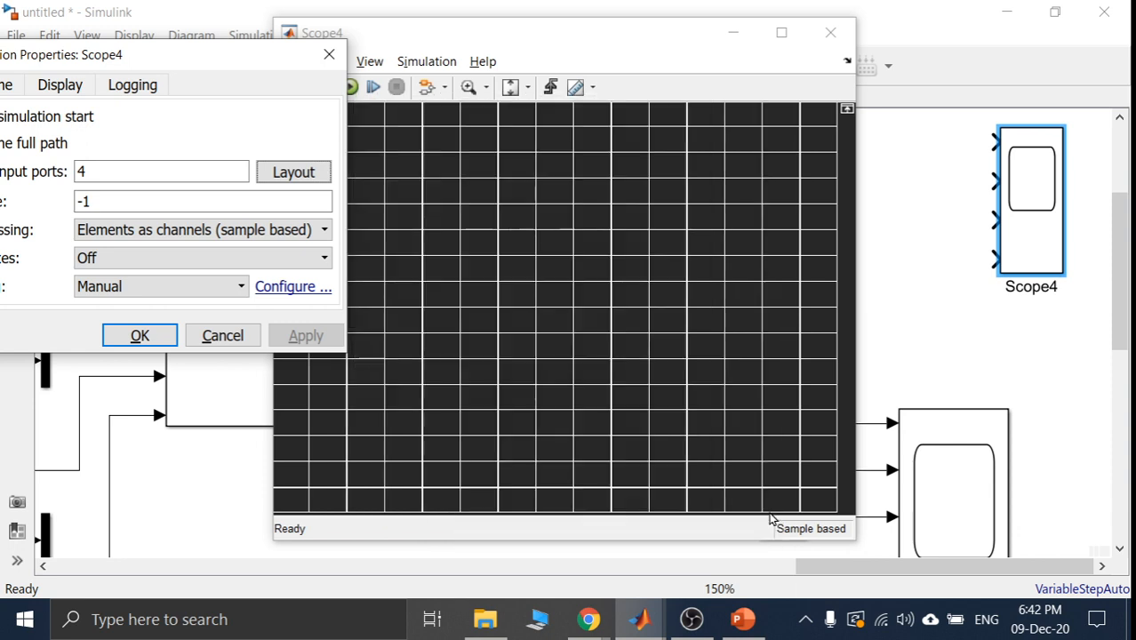
left_click(781, 34)
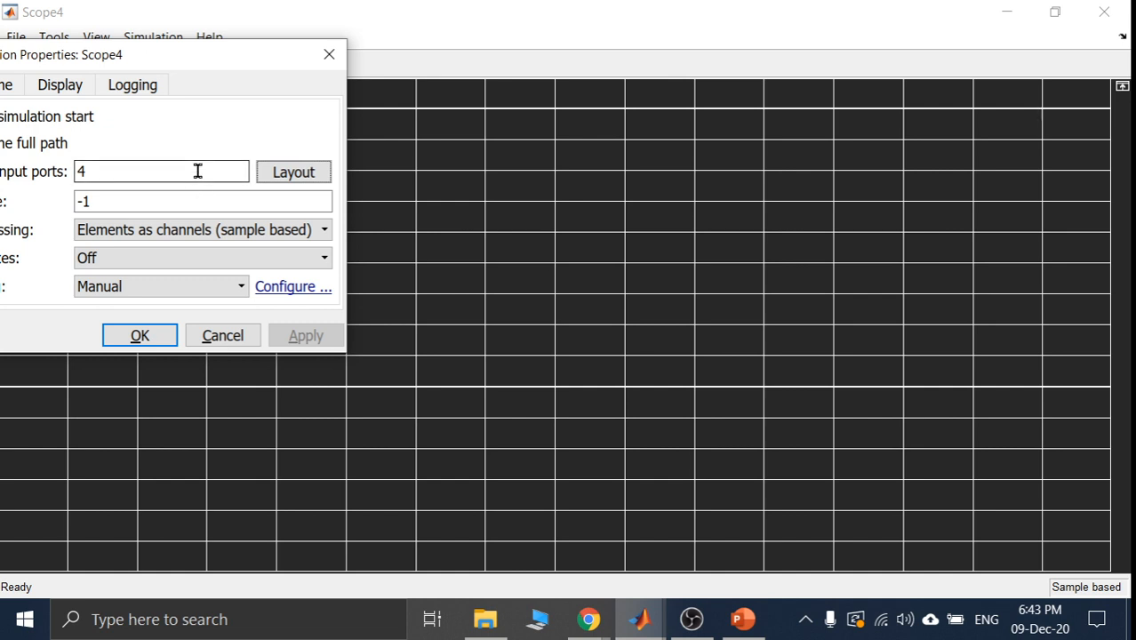
- Set the new scope's number of input ports to 16, apply it and leave the configuration properties
double_click(197, 171)
type("1")
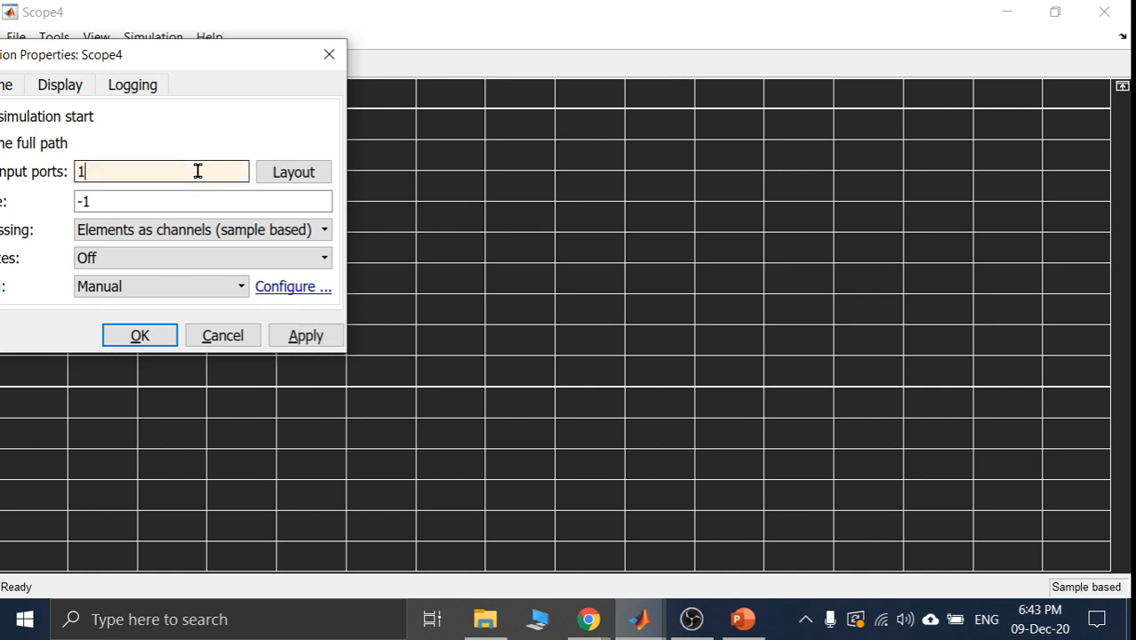
type("6")
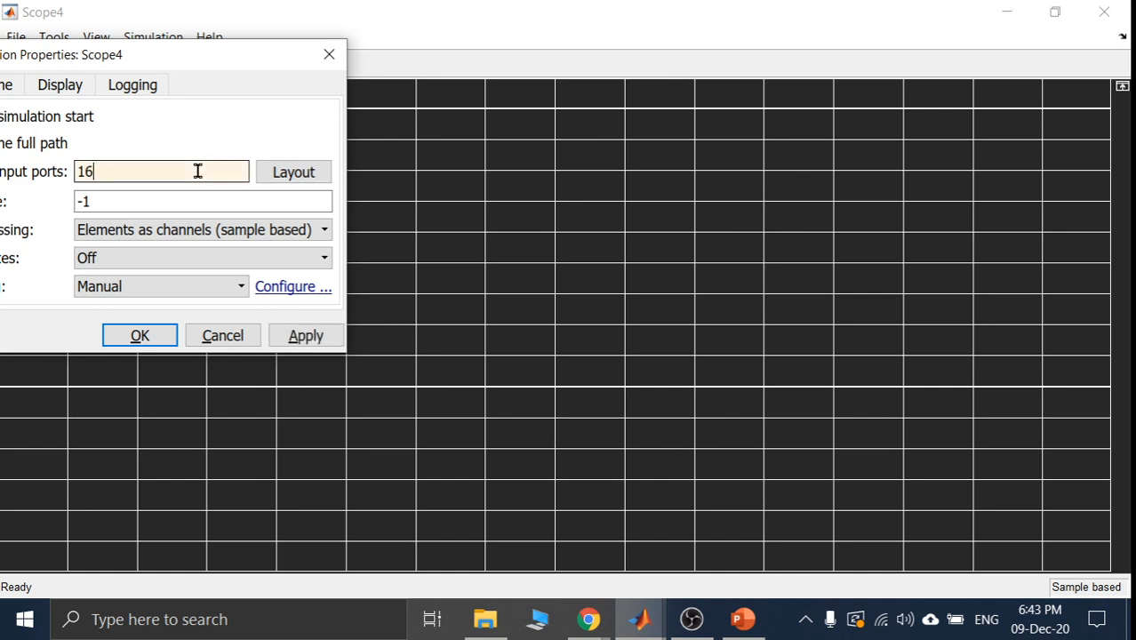
left_click(324, 345)
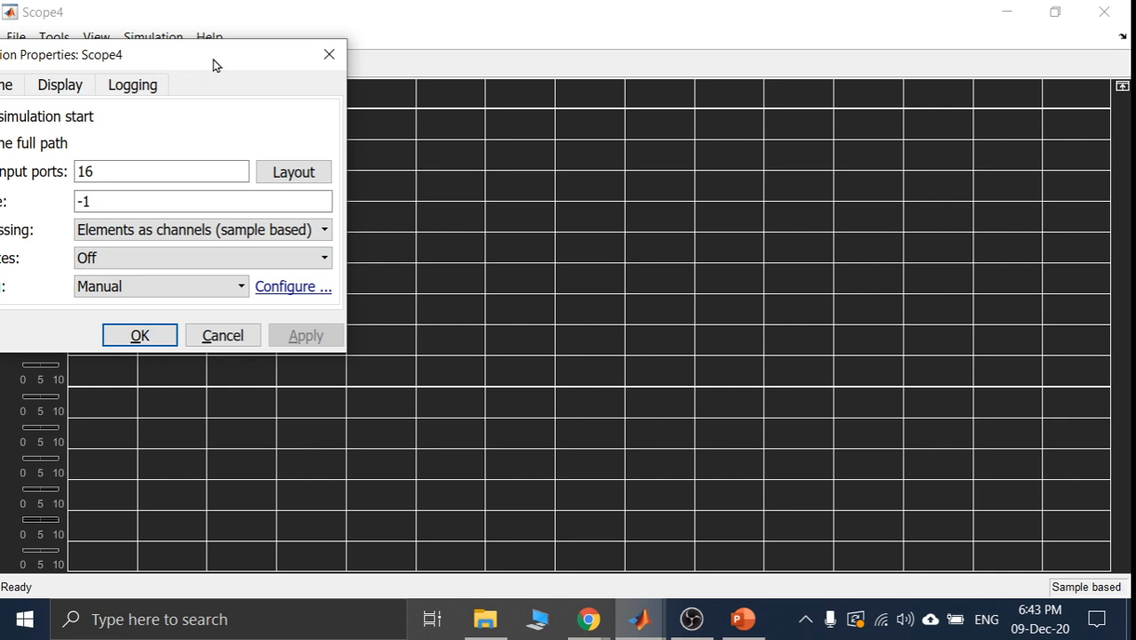
left_click_drag(213, 58, 774, 142)
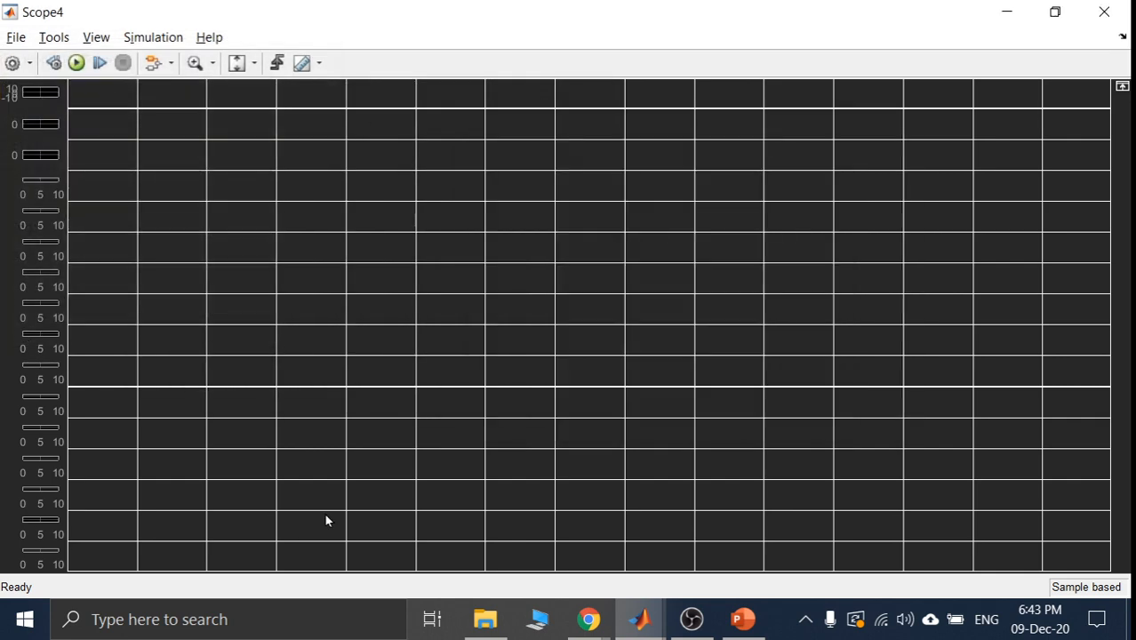
- Switch to Chrome, calculate 16^2 with a Google search in a new tab, and return to the scope
left_click(595, 633)
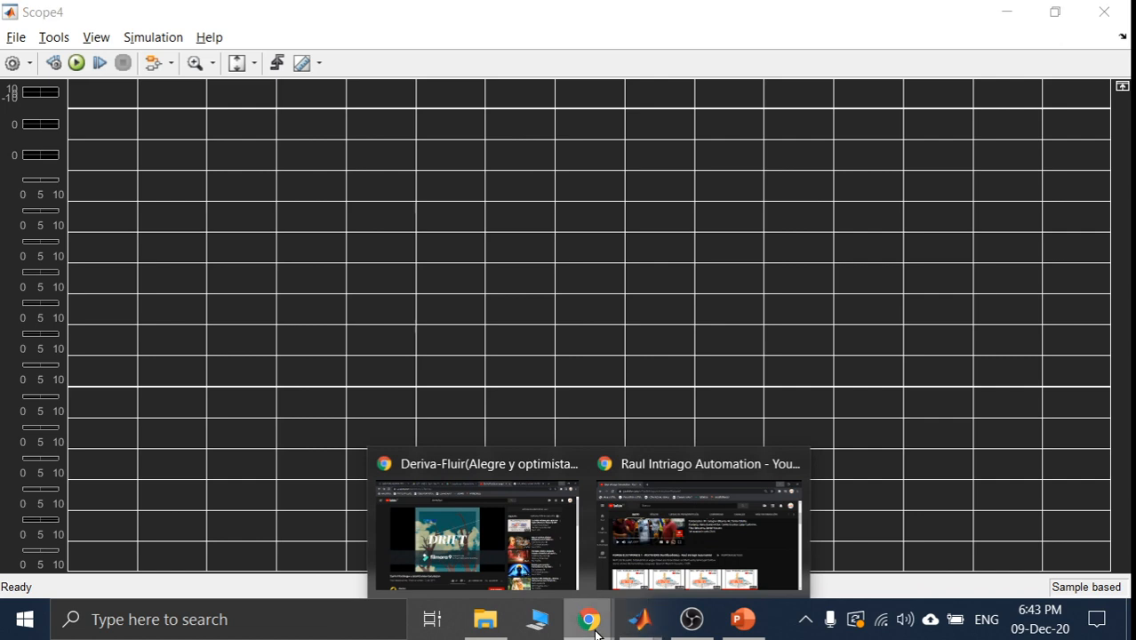
left_click(688, 515)
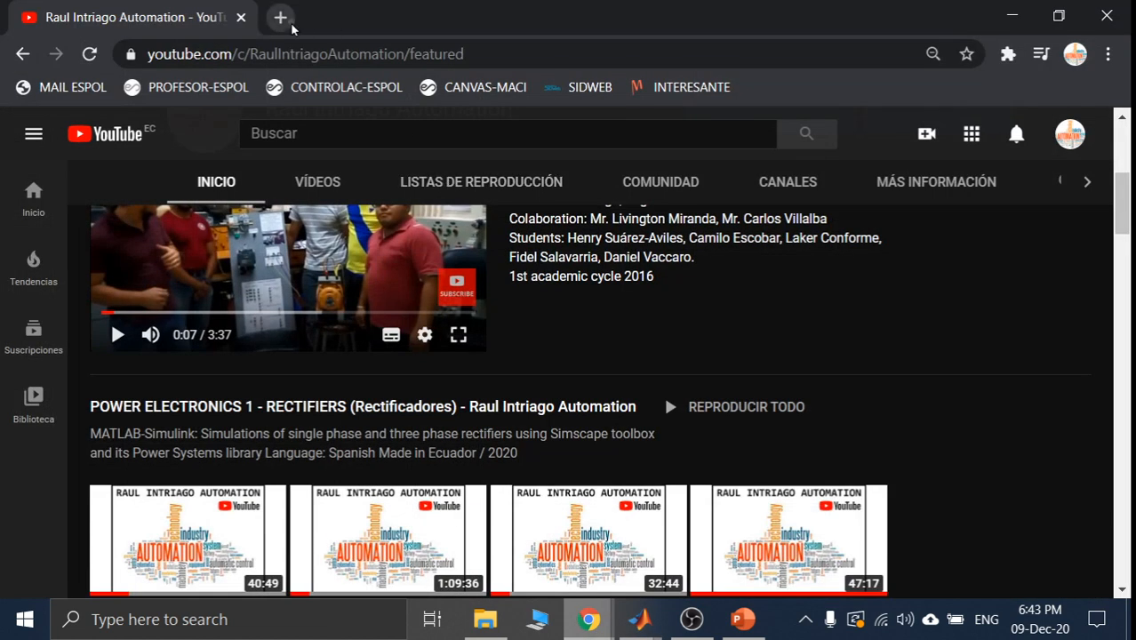
left_click(279, 16)
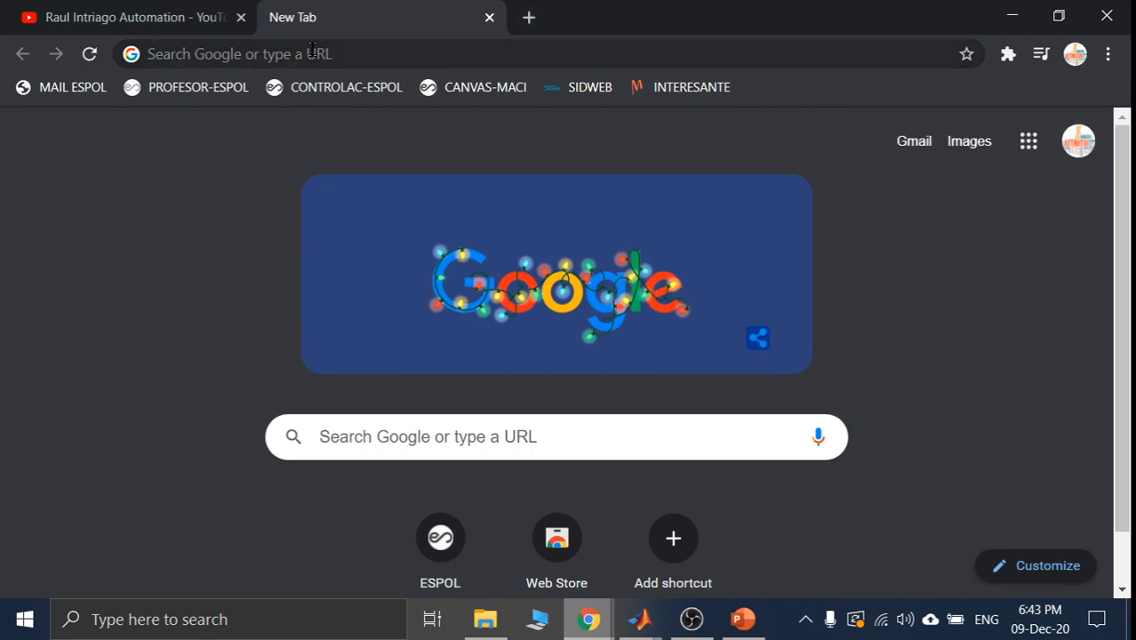
left_click(312, 51)
type("16")
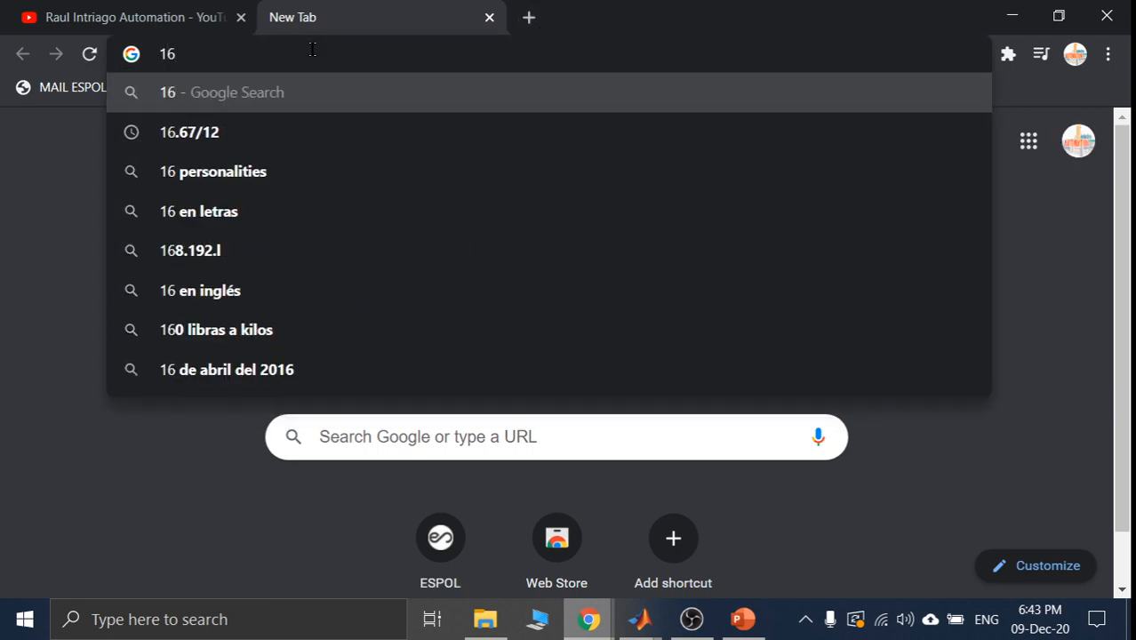
type("^2")
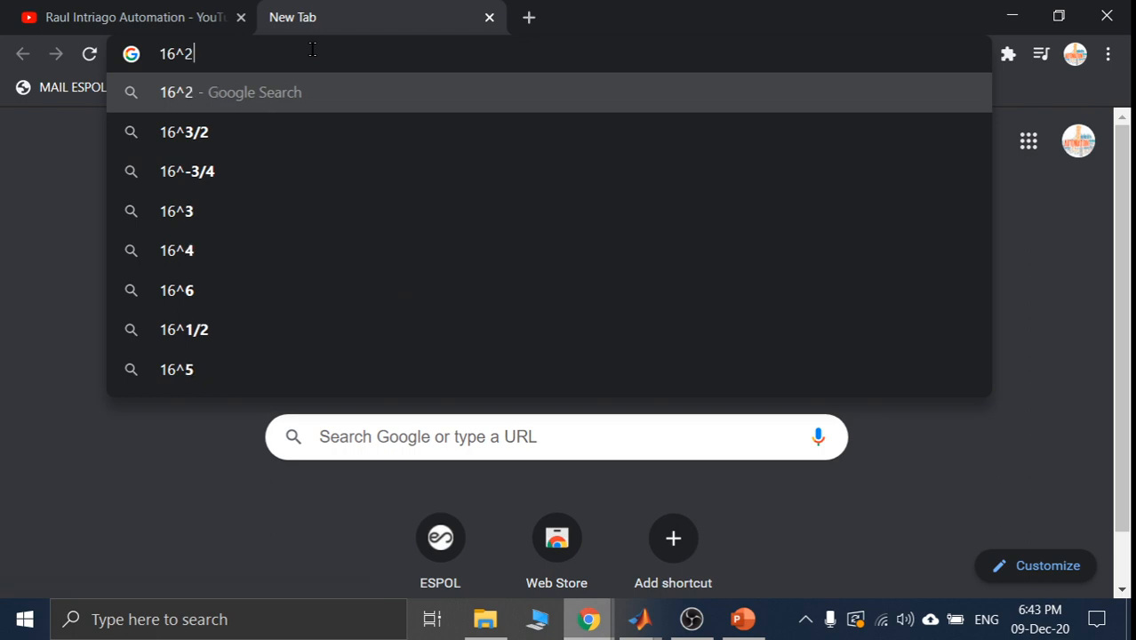
key("Return")
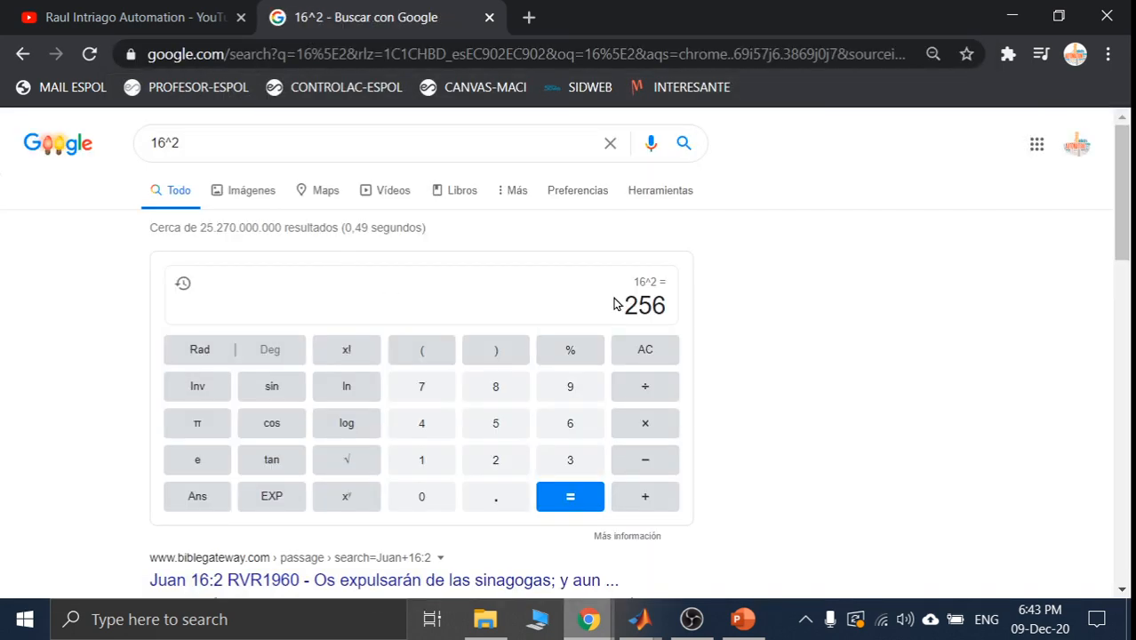
left_click(1009, 16)
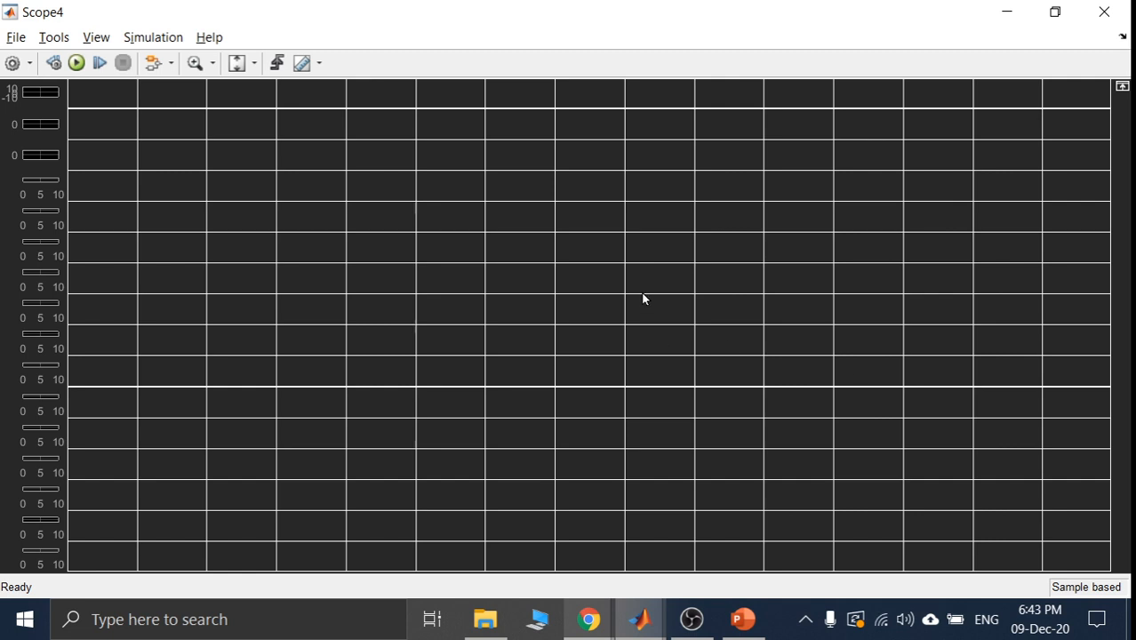
- Set the new scope's number of input ports to 6 and its display layout to six rows in one column
left_click(11, 67)
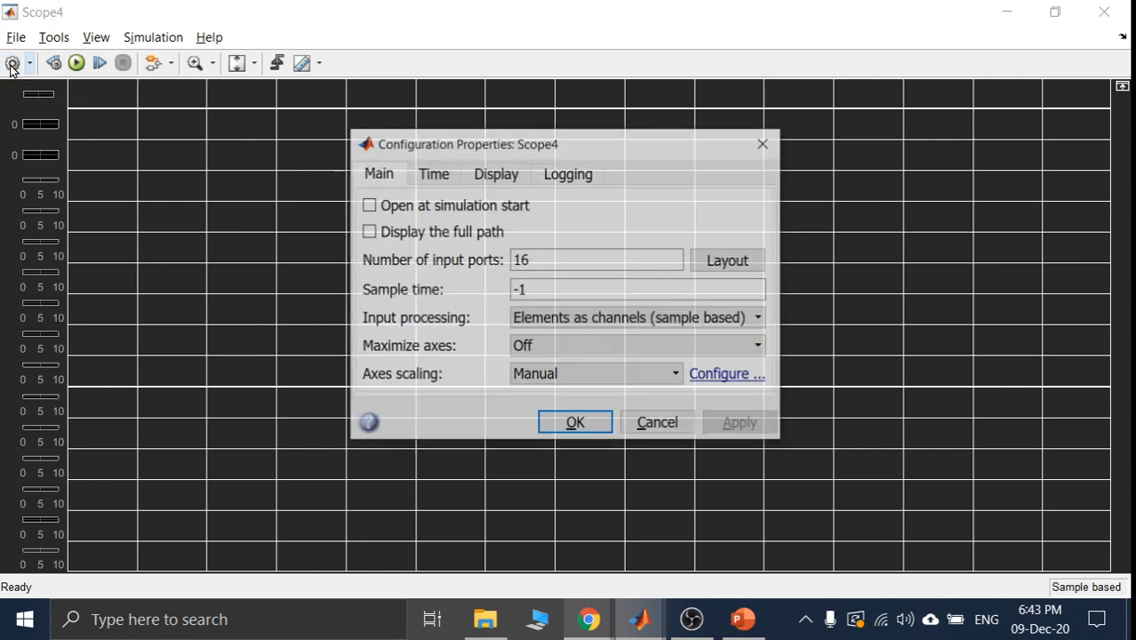
double_click(553, 256)
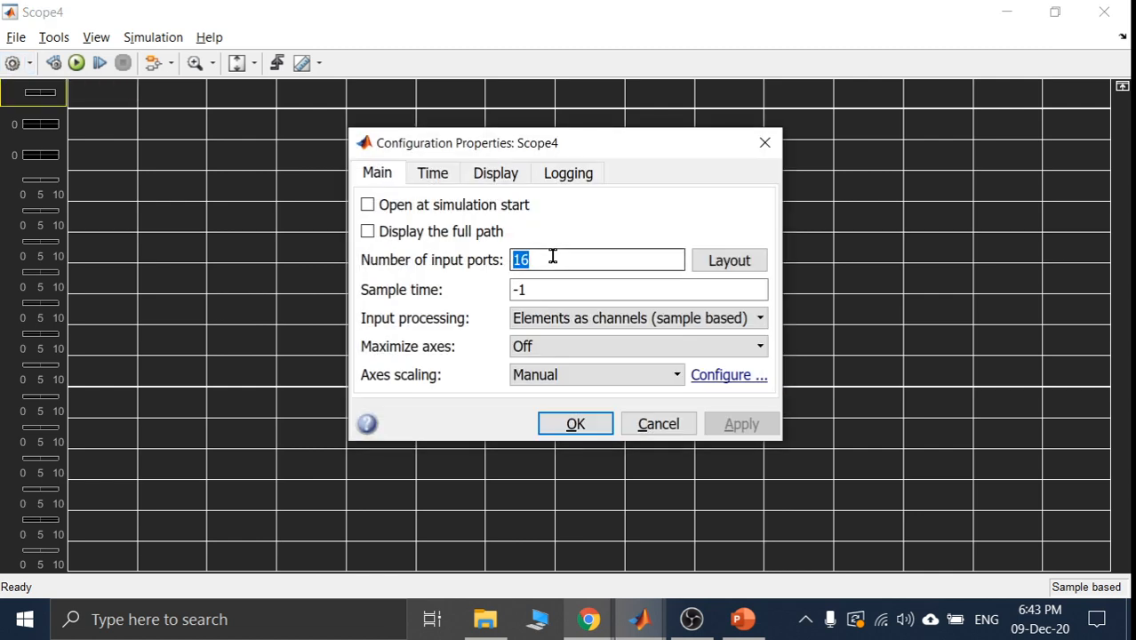
type("6")
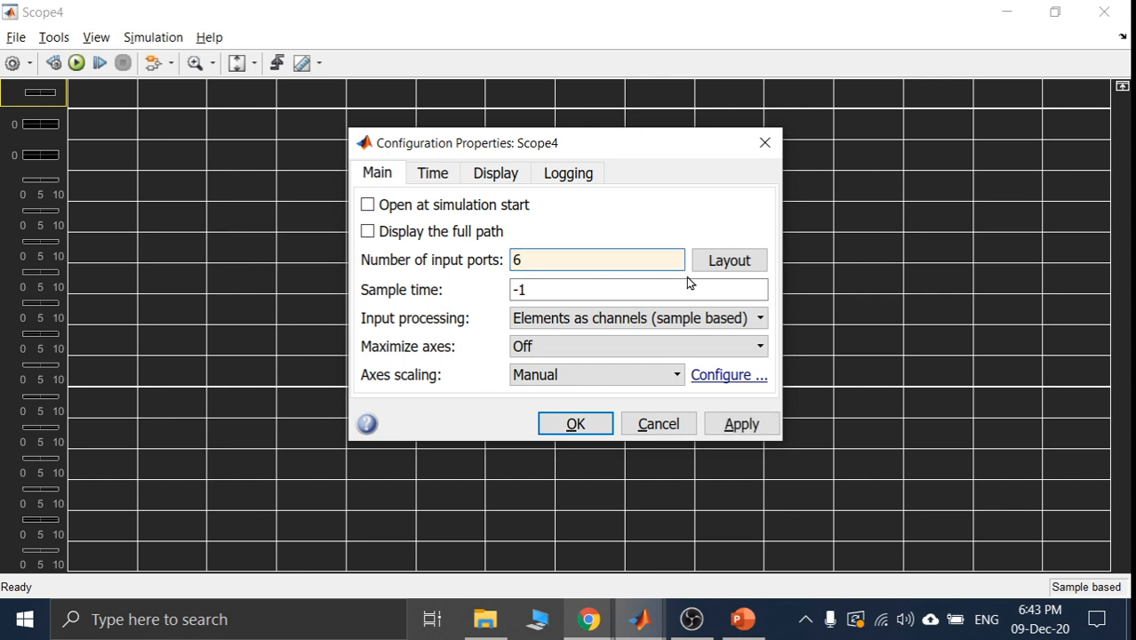
left_click(709, 267)
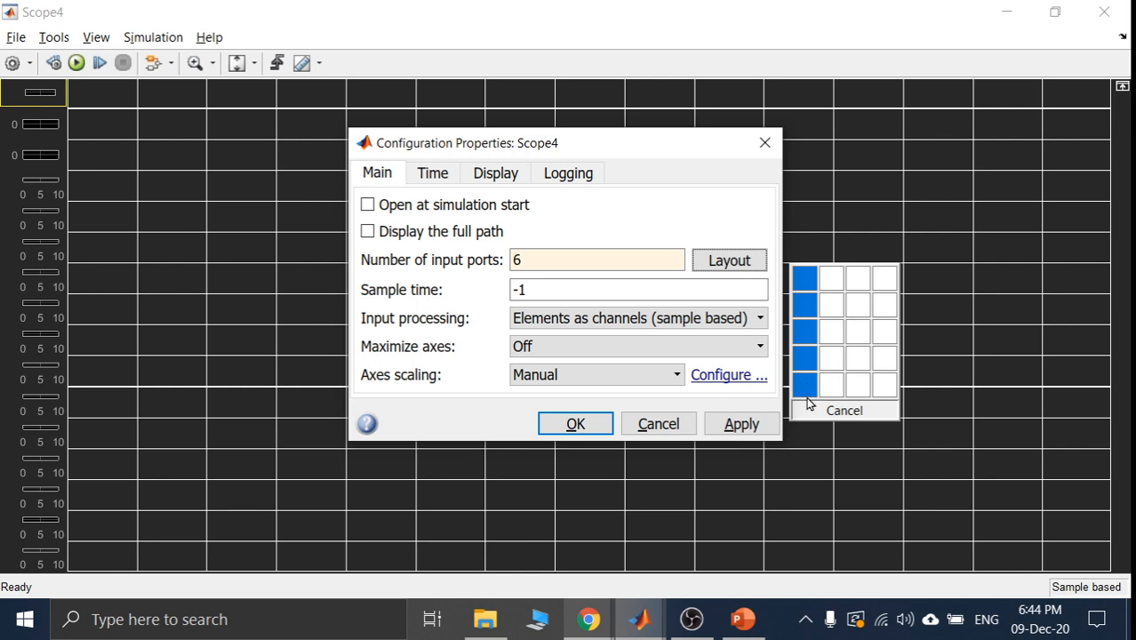
left_click(808, 414)
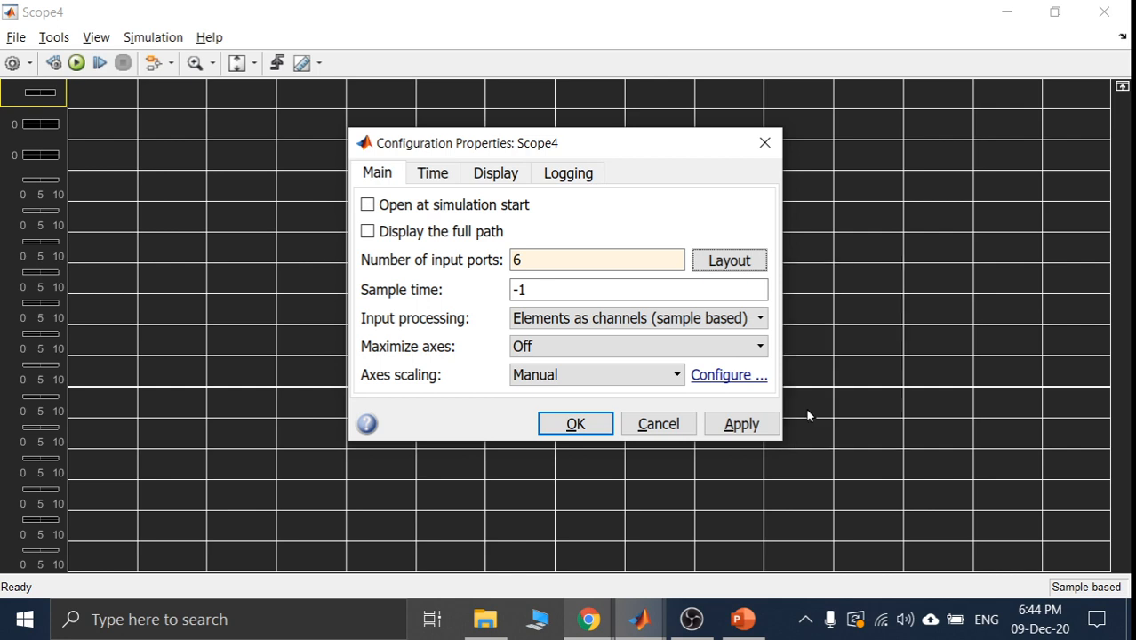
left_click(743, 424)
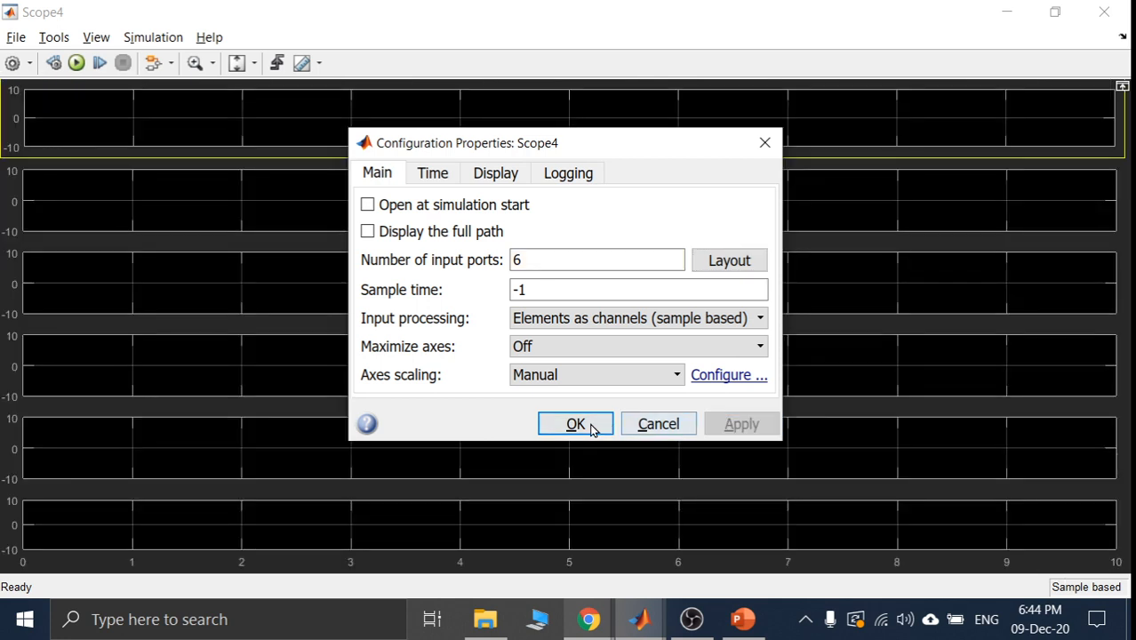
left_click(586, 425)
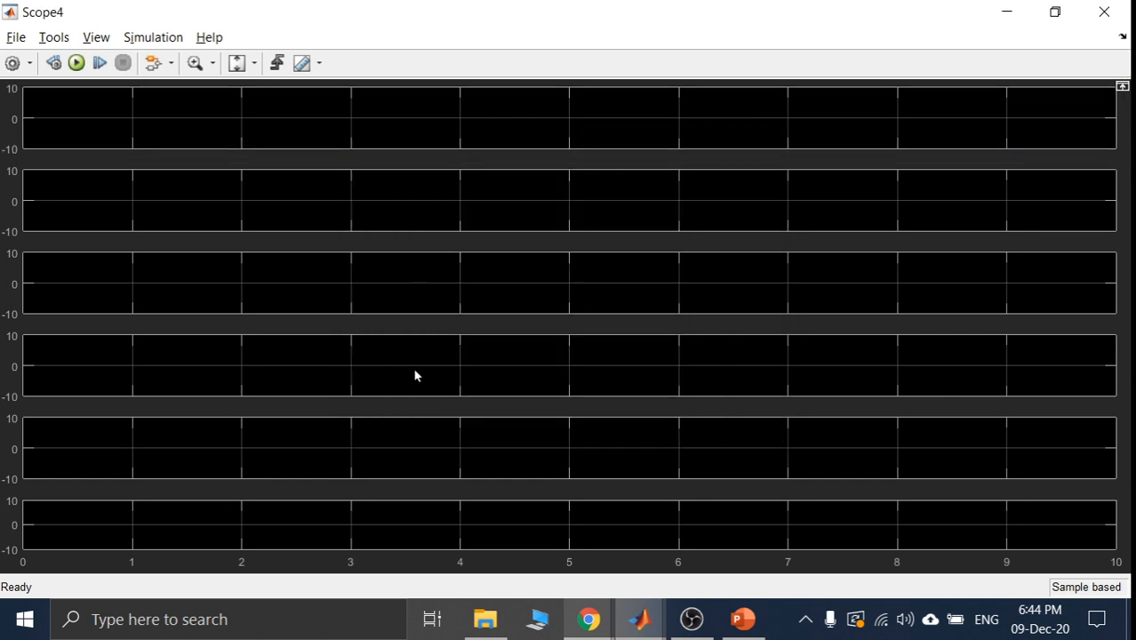
- Close the new scope's window and delete that unconnected scope block from the model
left_click(1104, 12)
double_click(809, 291)
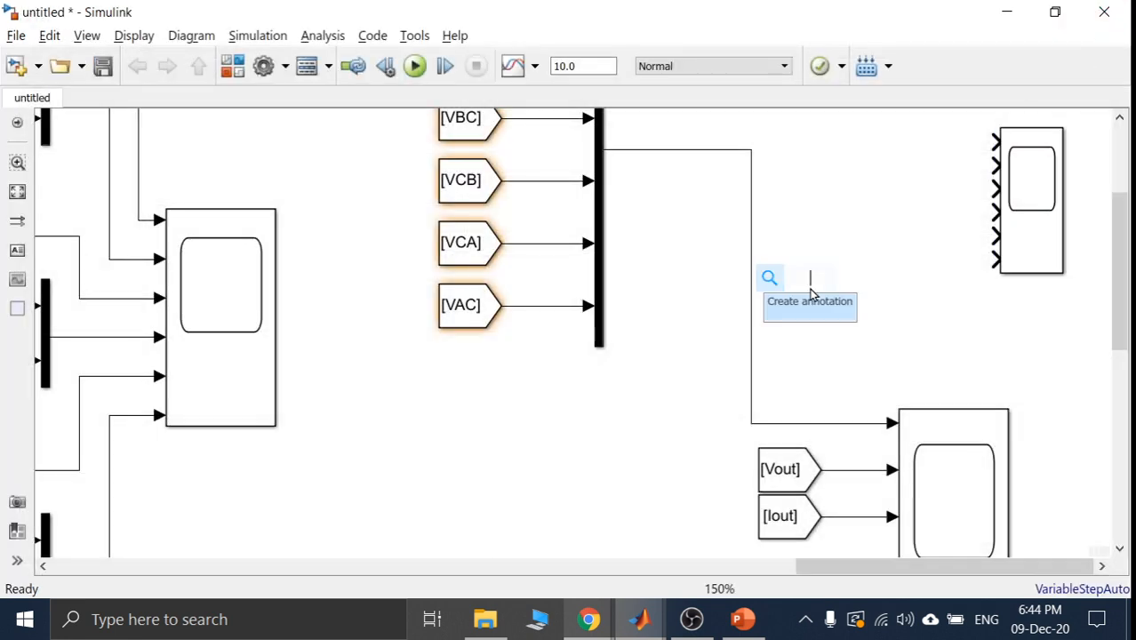
left_click(1005, 293)
left_click_drag(1117, 284, 1119, 209)
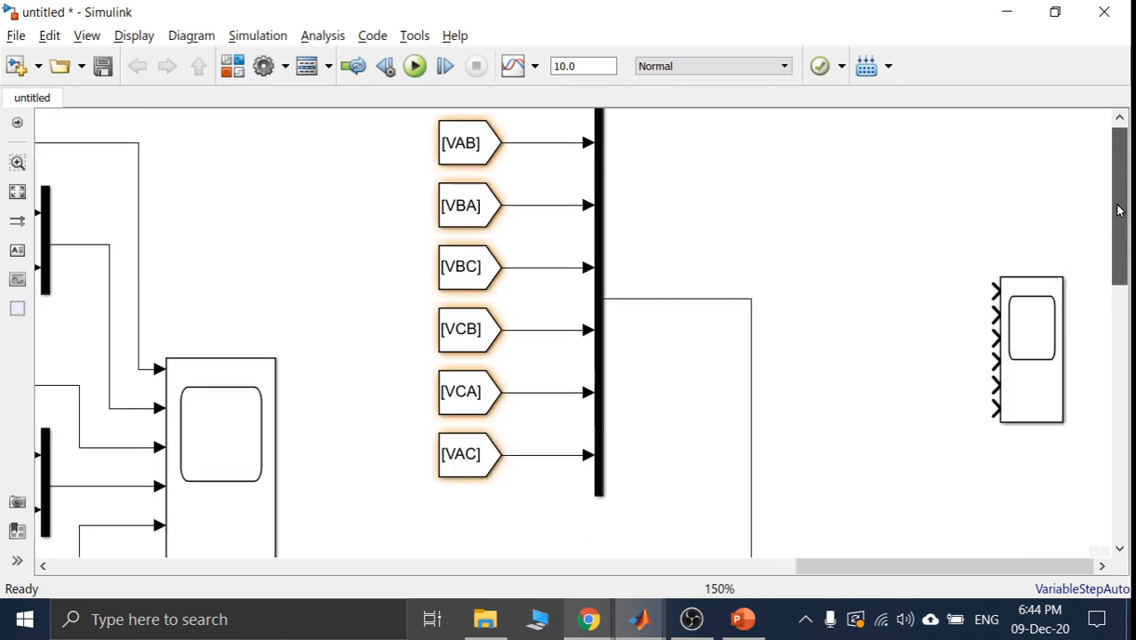
left_click(1051, 342)
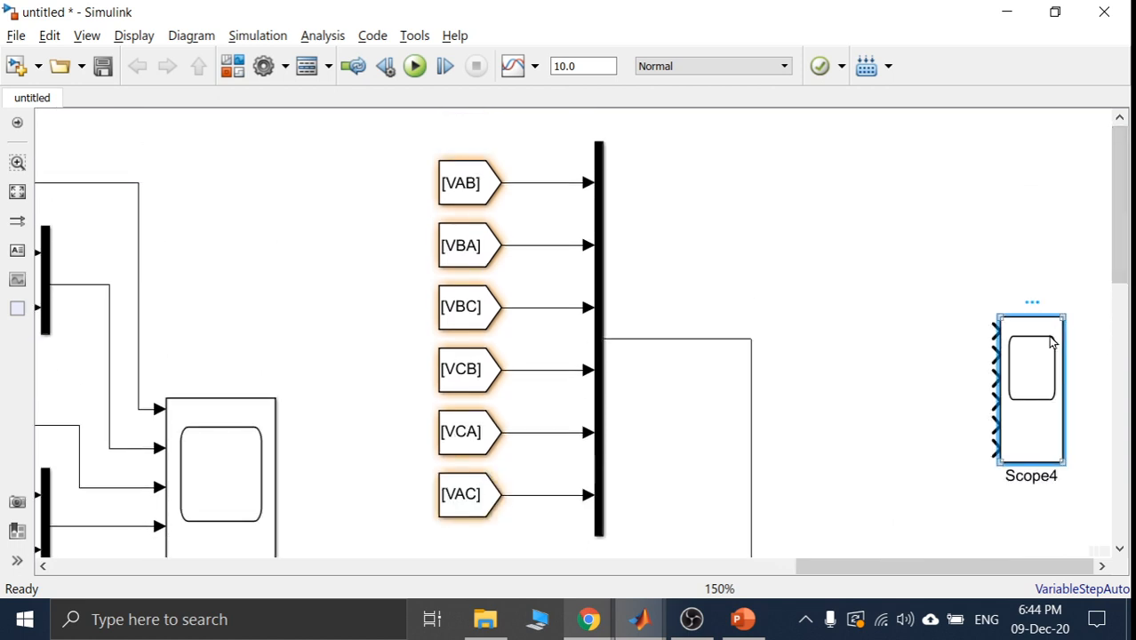
key("Delete")
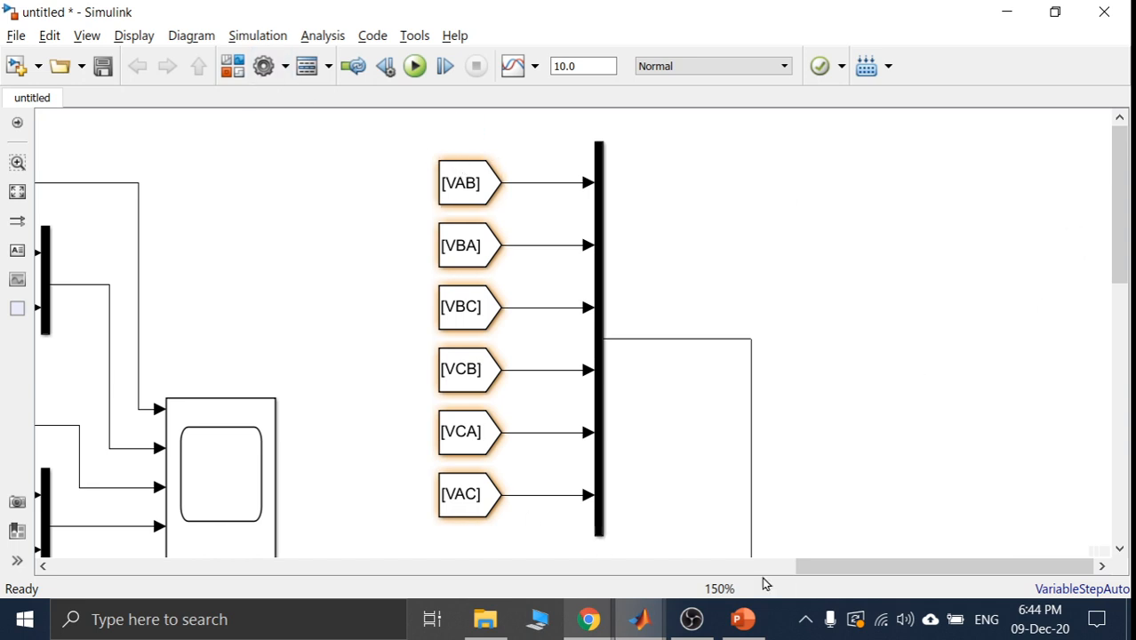
- Examine the rectifier's measurement blocks, highlighting the group of phase and diode currents wired to the first scope
left_click_drag(842, 564, 653, 573)
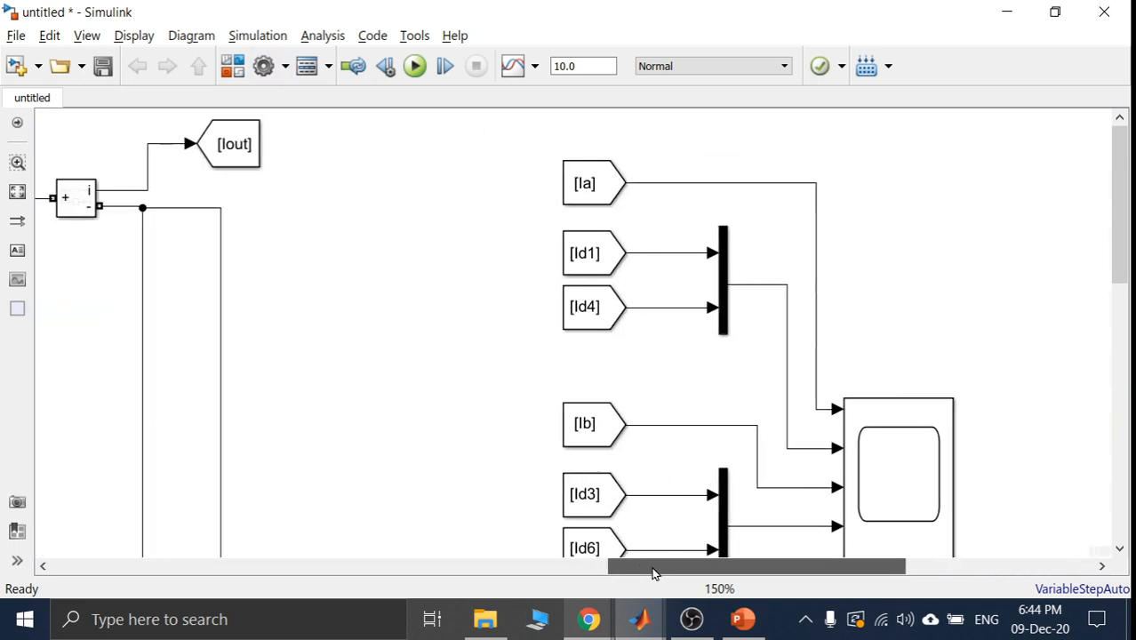
left_click_drag(1122, 245, 1122, 282)
key("ctrl+minus")
key("ctrl+minus")
key("ctrl+minus")
key("ctrl+minus")
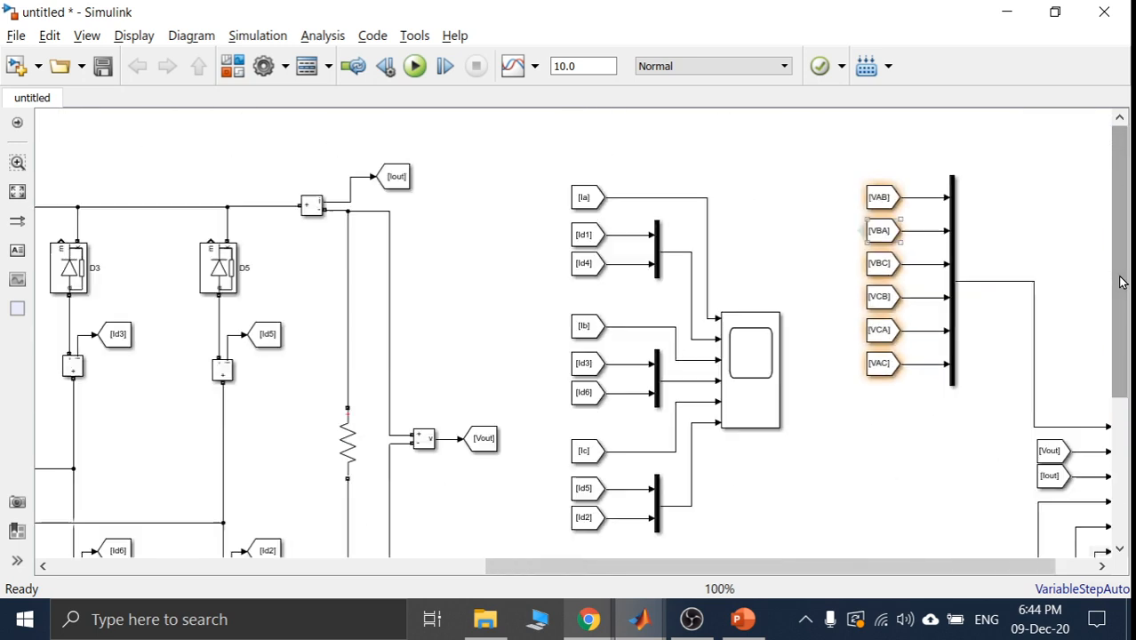
key("ctrl+minus")
left_click_drag(1121, 282, 1121, 353)
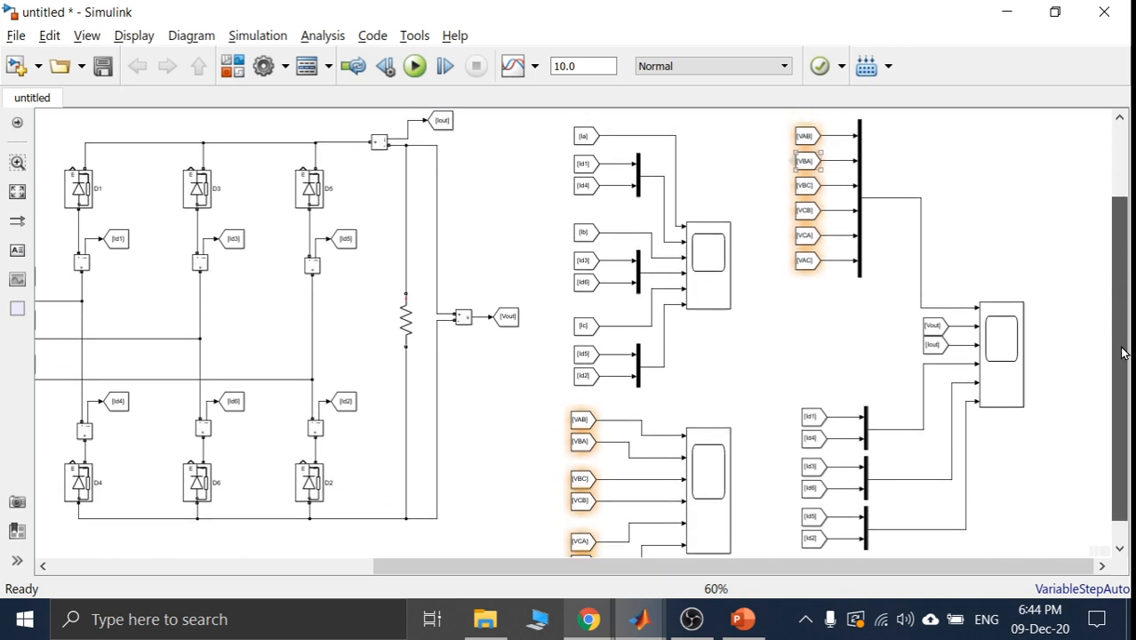
left_click(736, 176)
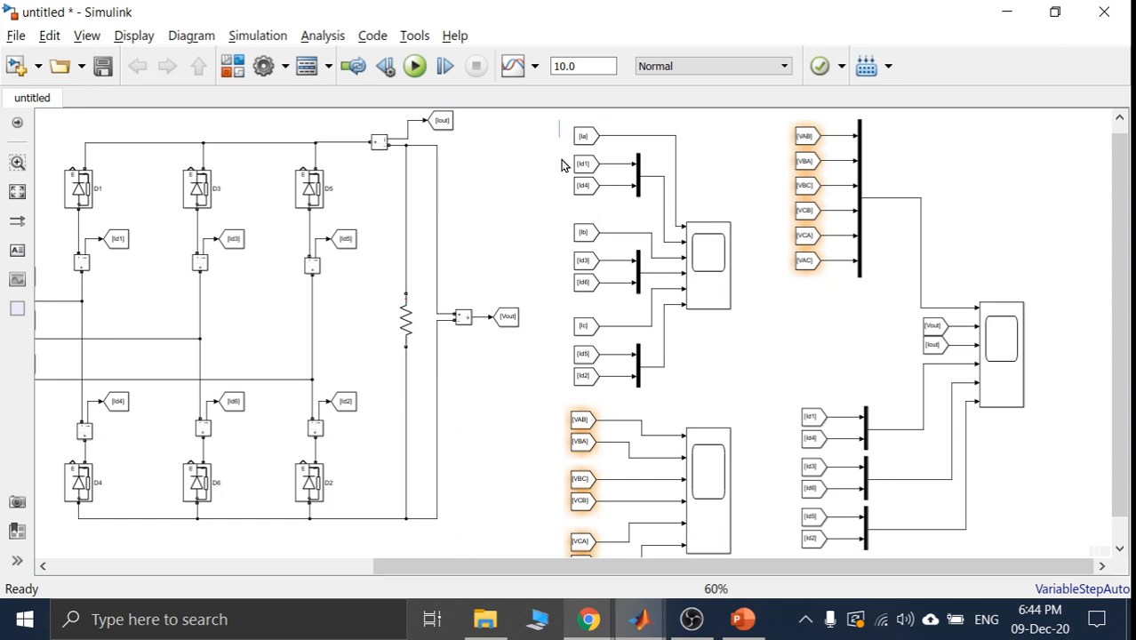
left_click_drag(559, 120, 734, 376)
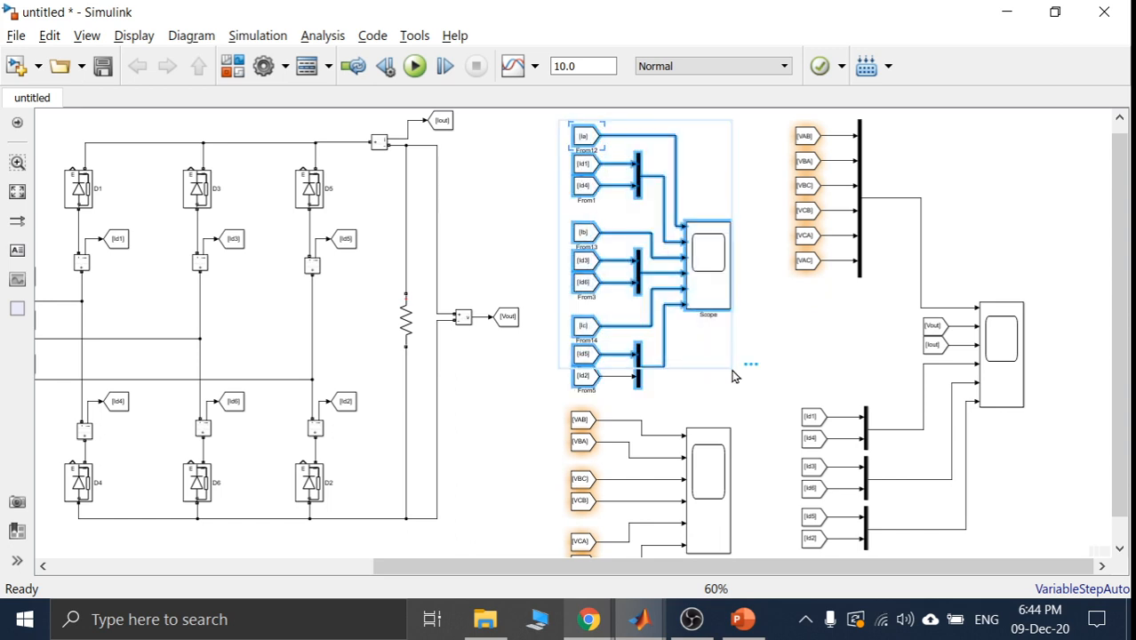
scroll(732, 375, "up", 1)
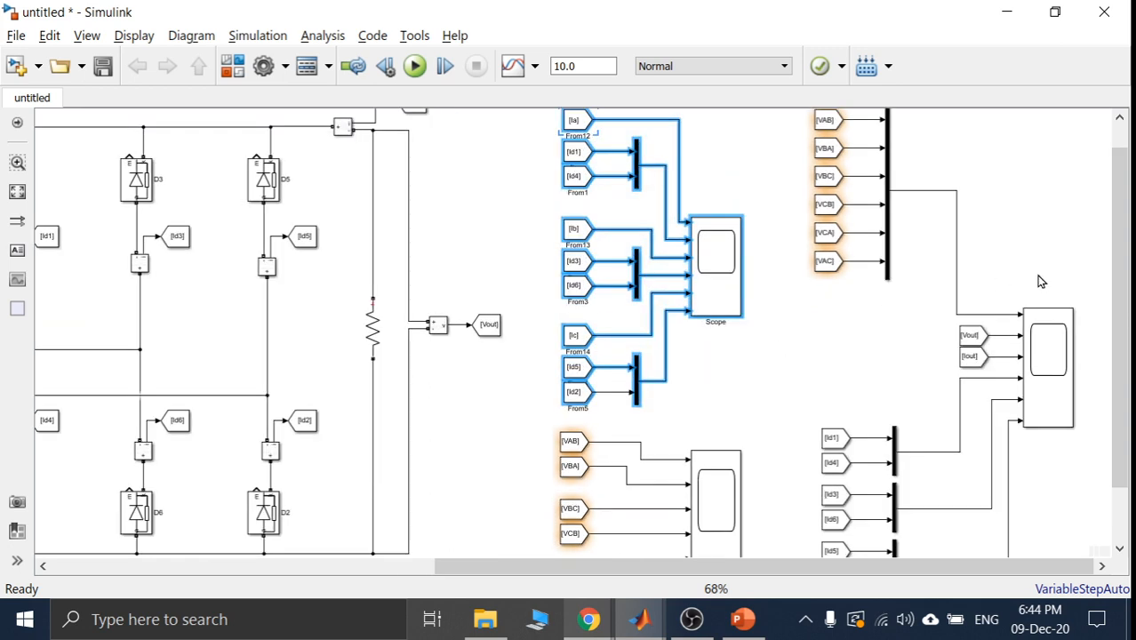
left_click_drag(1108, 281, 1108, 259)
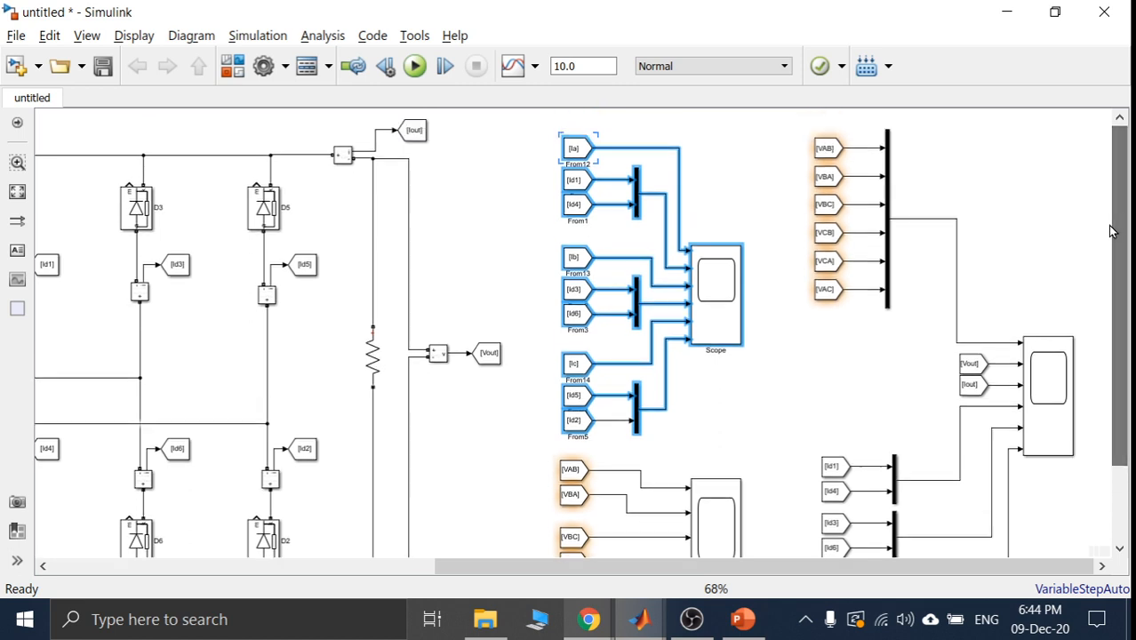
- Inspect the Ia, Ib and Ic From blocks feeding the current scope, checking the parameters of the Ic block
left_click(722, 184)
left_click(574, 149)
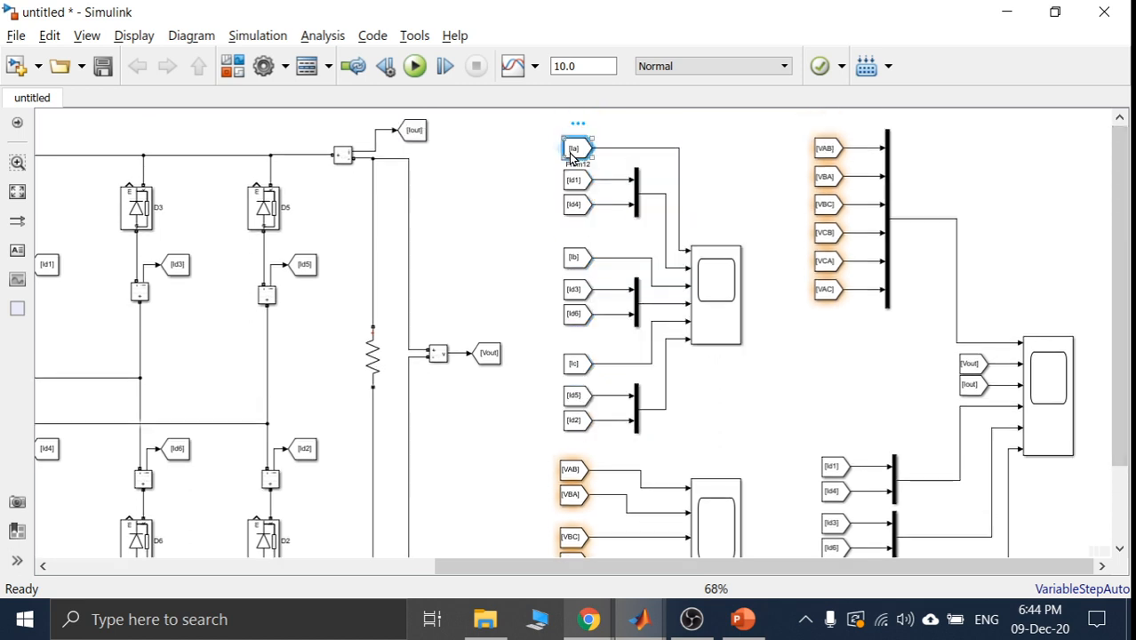
left_click(576, 259)
left_click(574, 363)
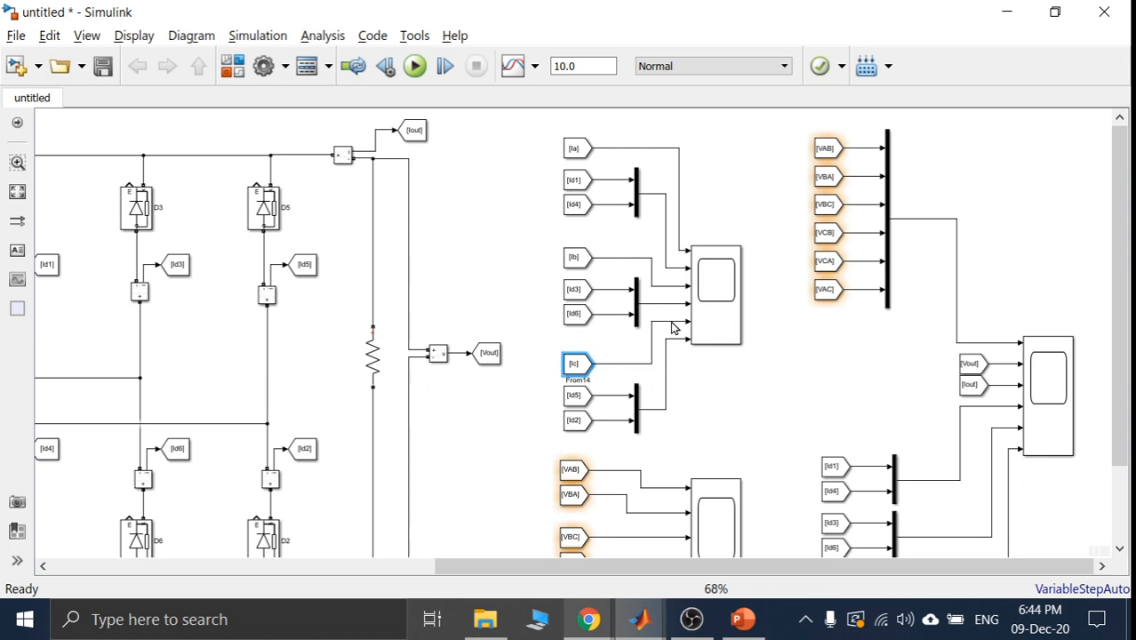
left_click(578, 148)
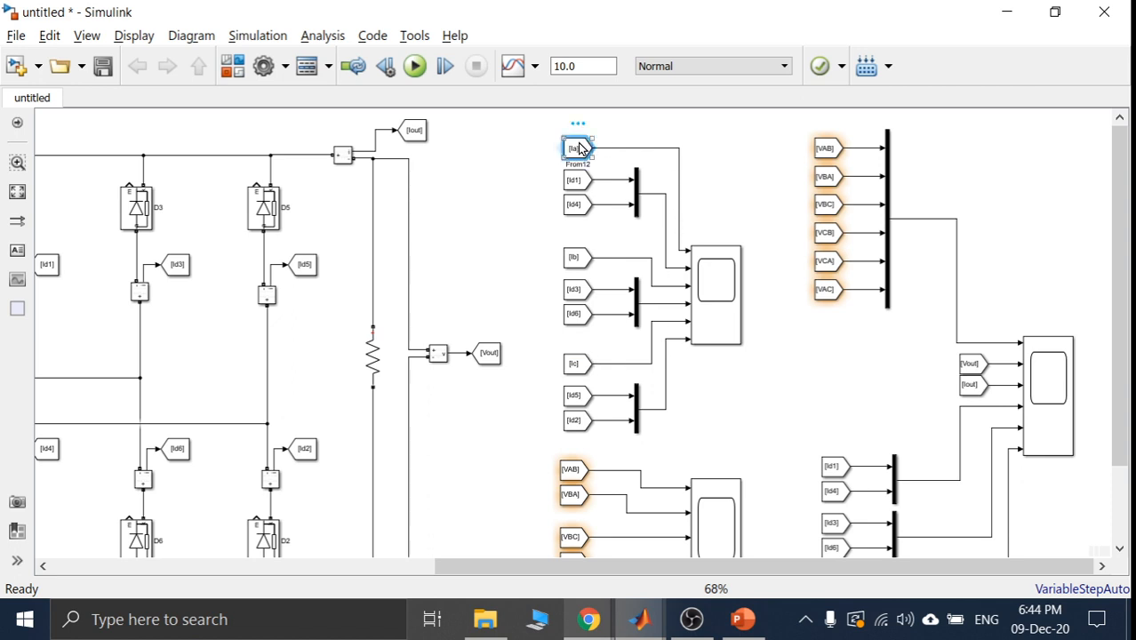
left_click(574, 258)
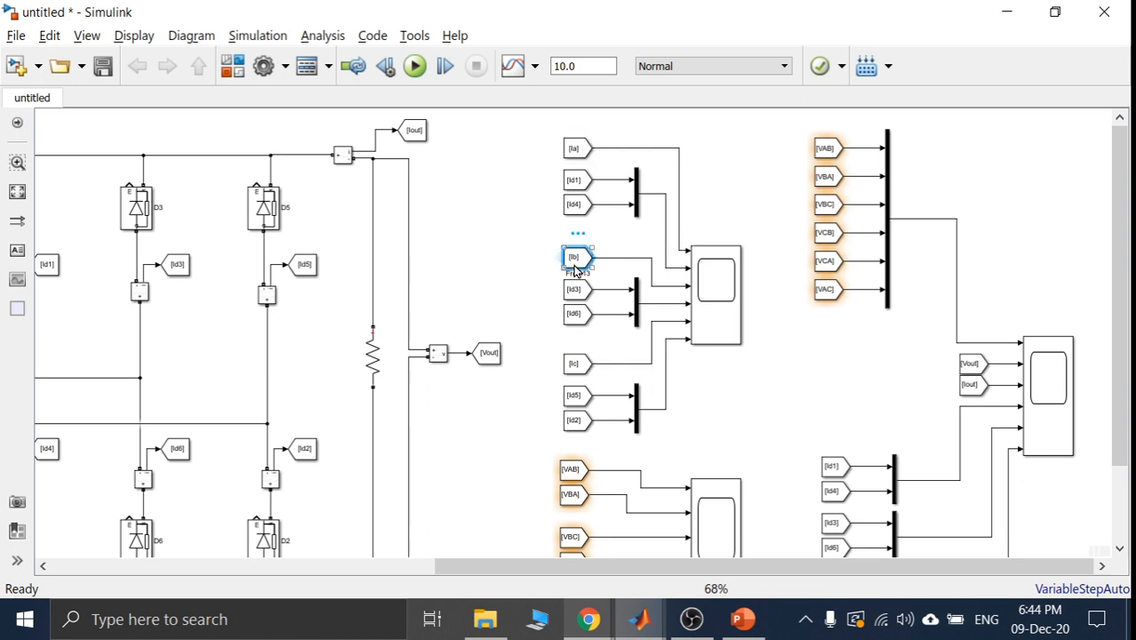
double_click(574, 363)
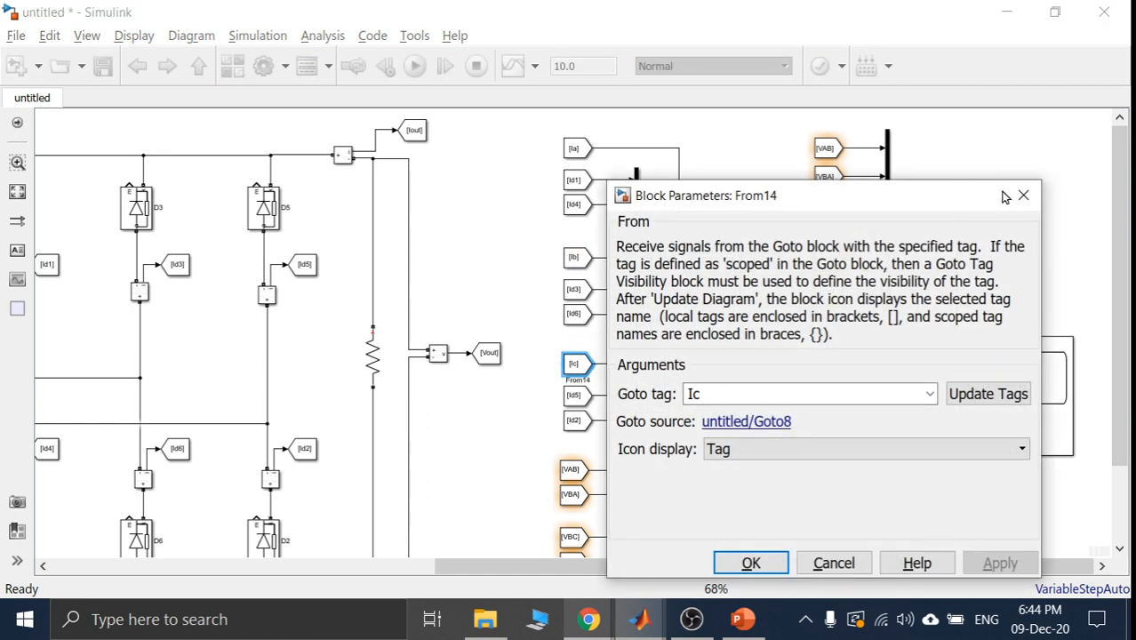
left_click(1010, 198)
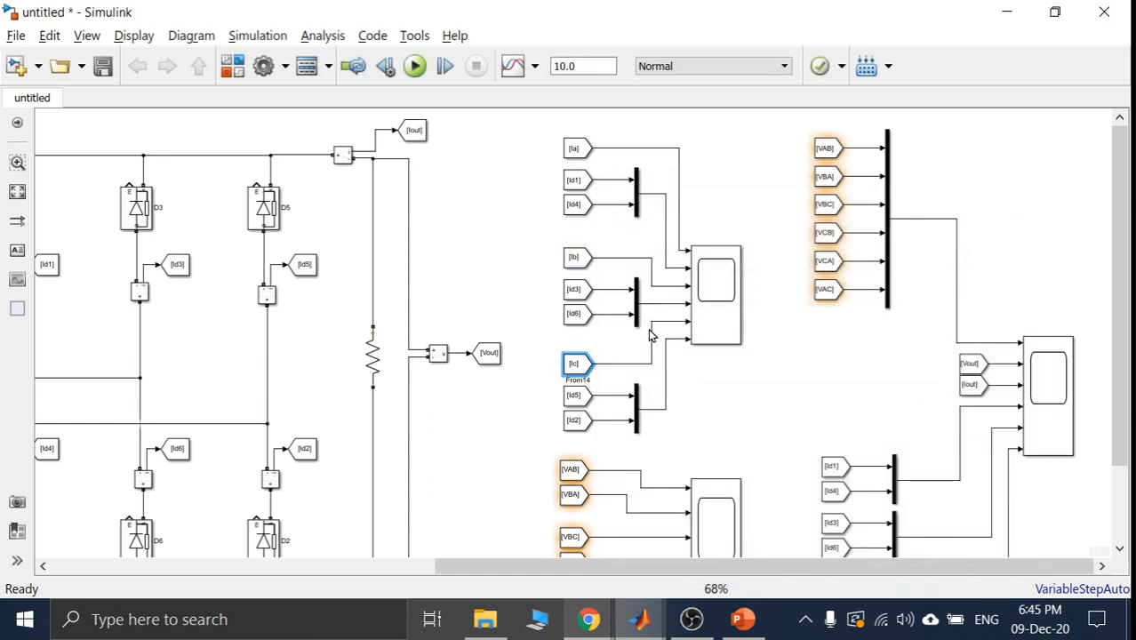
- Trace the three multiplexed diode current signals from their Mux blocks to the current scope's inputs
left_click(696, 387)
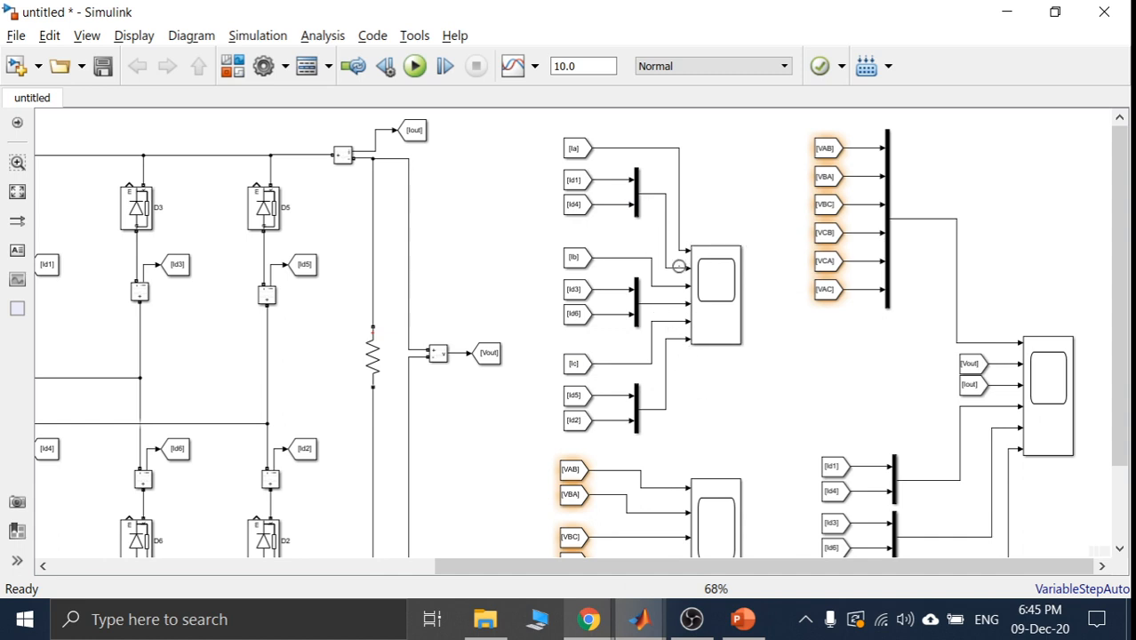
left_click(680, 267)
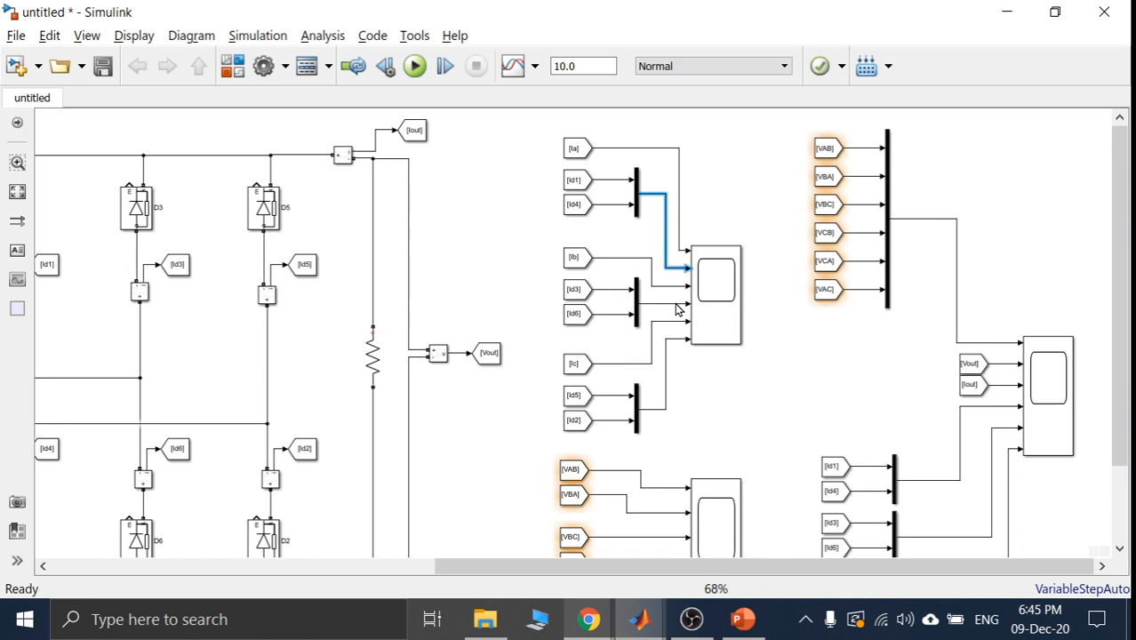
left_click(676, 305)
left_click(676, 342)
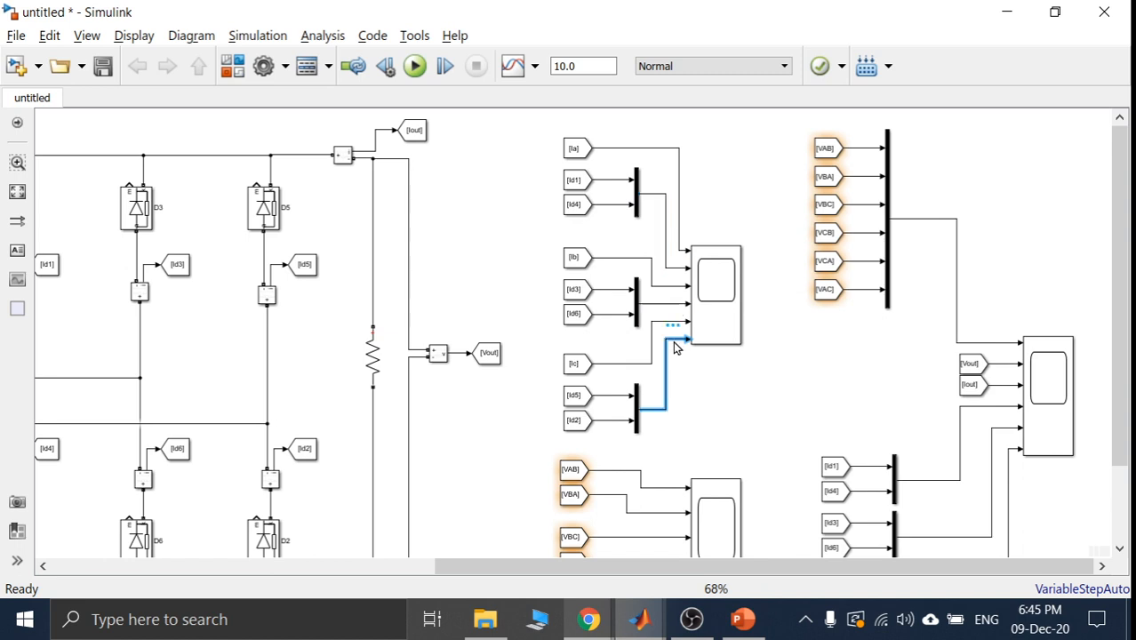
left_click(695, 400)
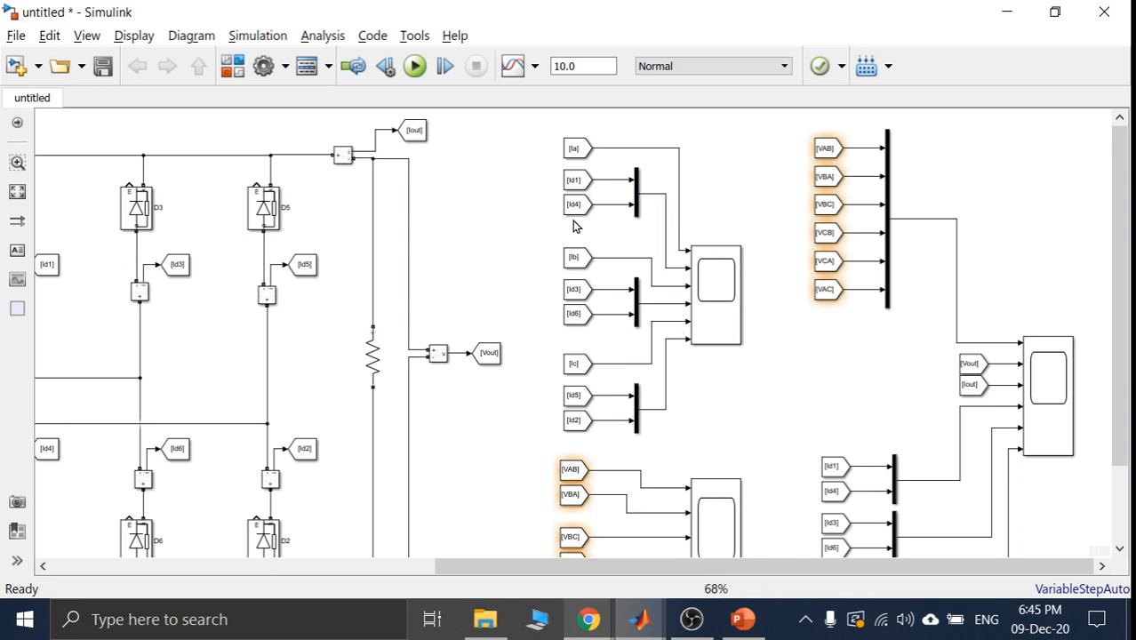
- Match the Id1 and Id4 From blocks with the first rectifier leg, inspecting diodes D1 and D4
left_click(573, 182)
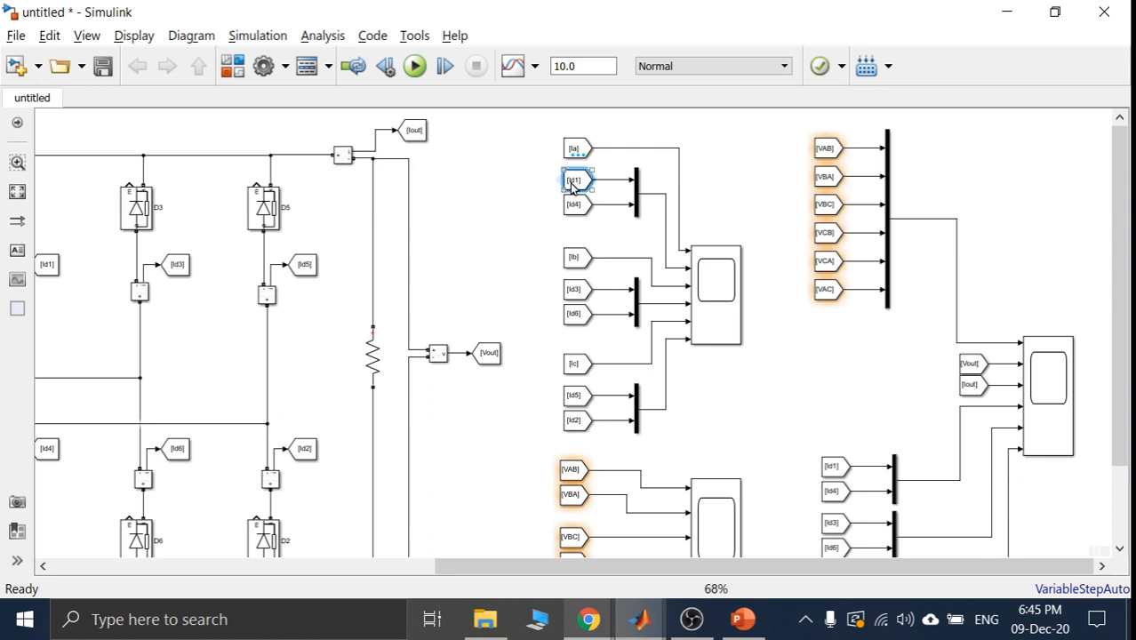
left_click(575, 204)
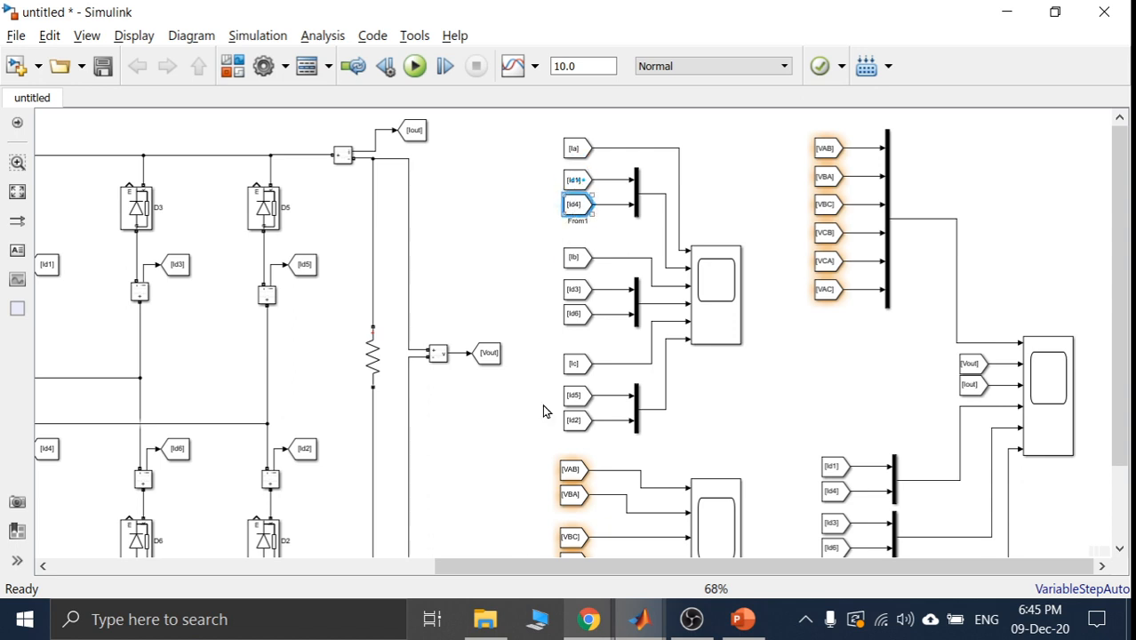
left_click_drag(553, 570, 353, 570)
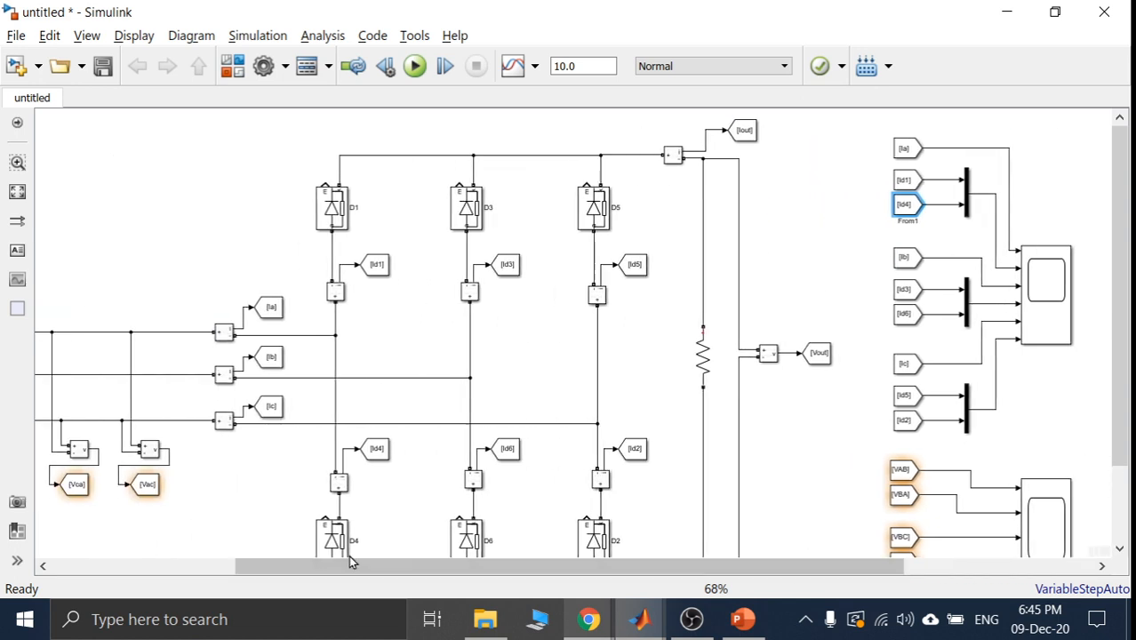
left_click(336, 286)
left_click(338, 220)
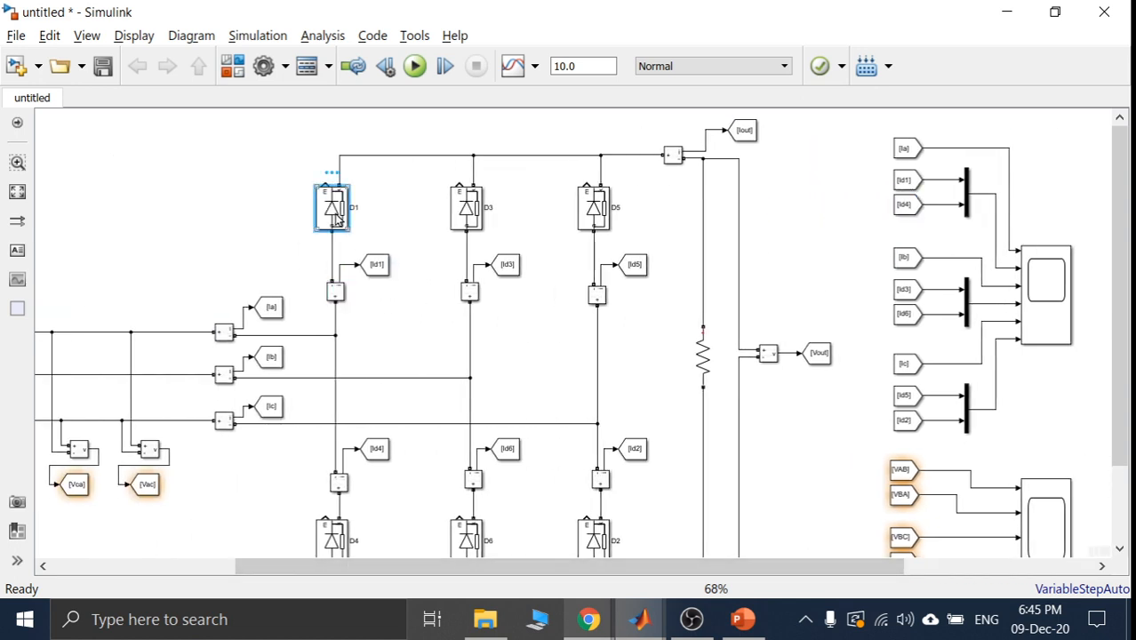
left_click(330, 540)
- Trace the multiplexed Id1 and Id4 signal from its Mux block to the current scope's second input
scroll(1124, 298, "down", 1)
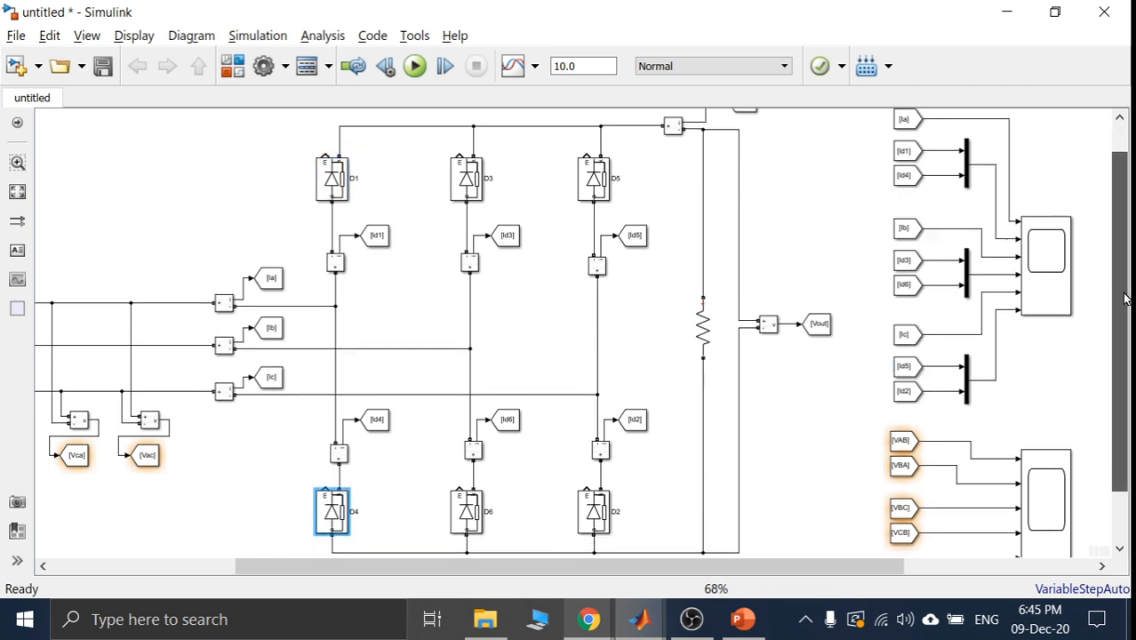
scroll(1124, 298, "down", 1)
left_click_drag(695, 568, 815, 560)
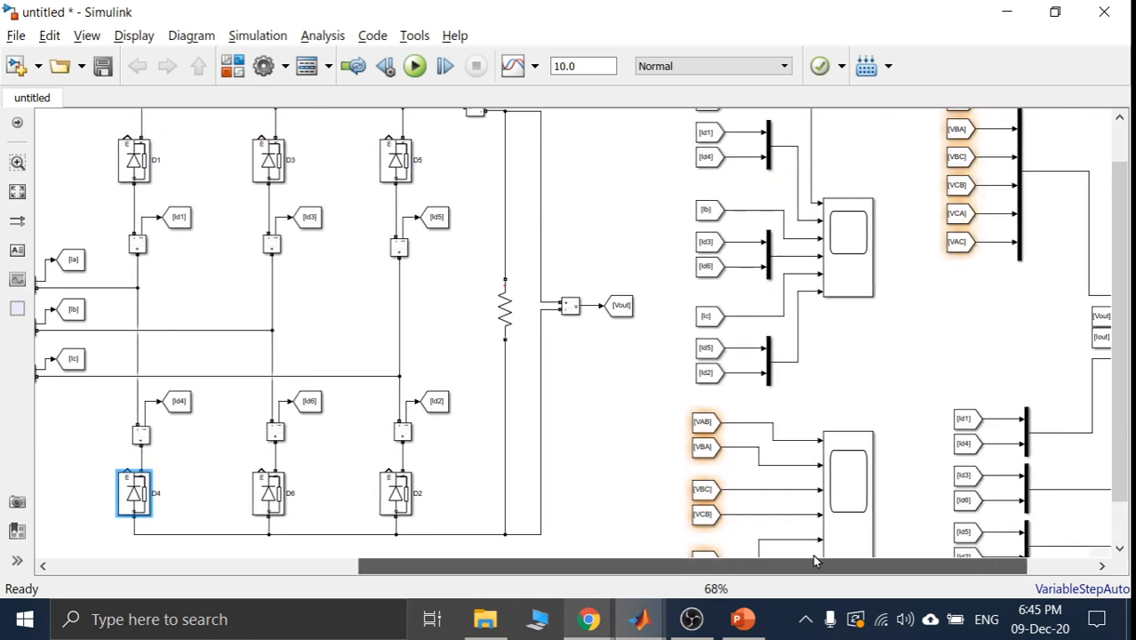
scroll(1119, 226, "up", 1)
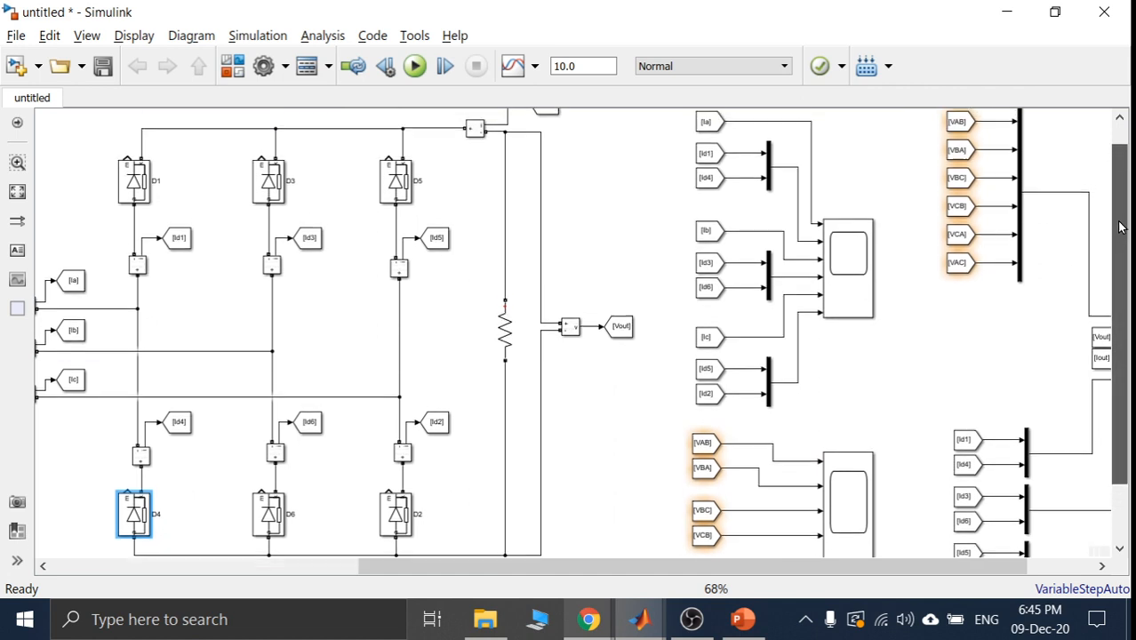
left_click(769, 186)
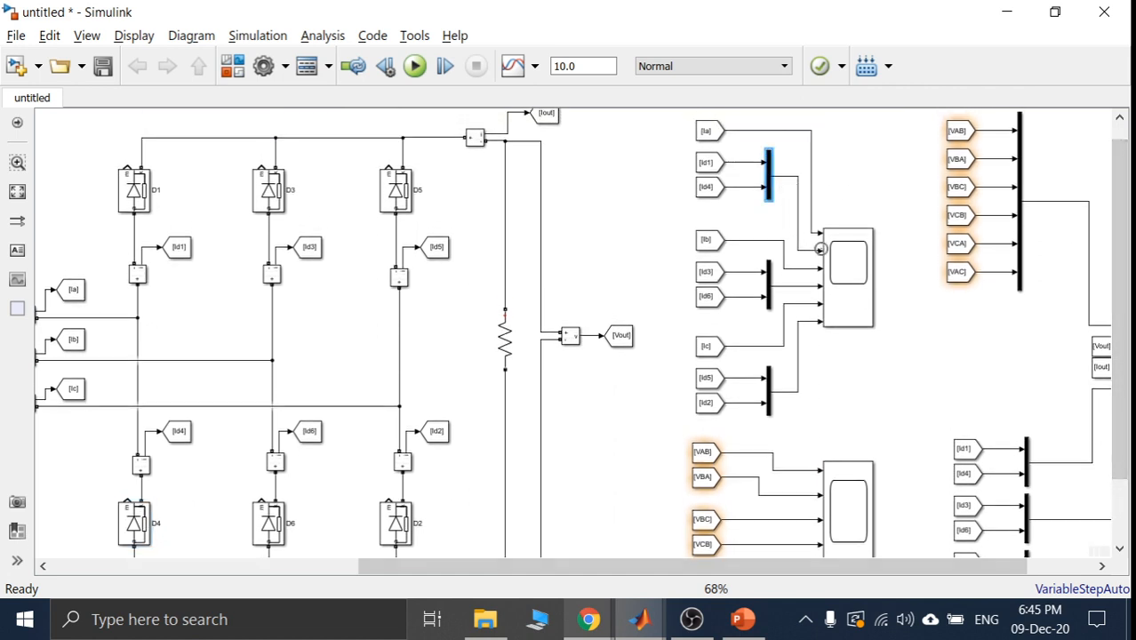
left_click(837, 258)
left_click(608, 230)
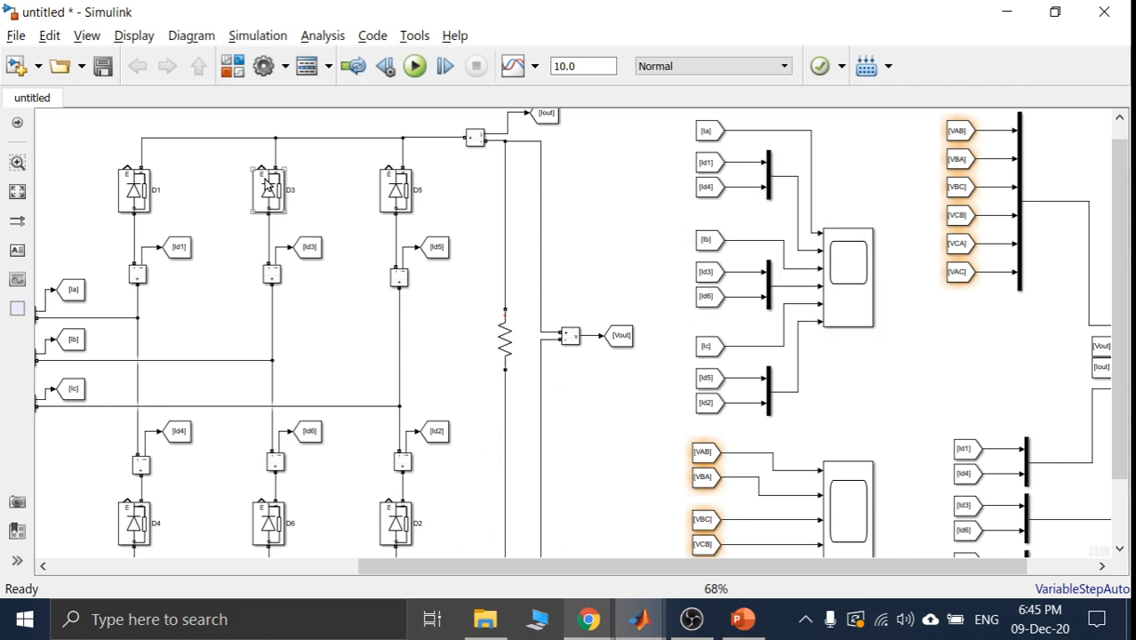
- Inspect the D3–D6 and D5–D2 diode legs and relate their currents to the current scope's inputs
left_click(271, 539)
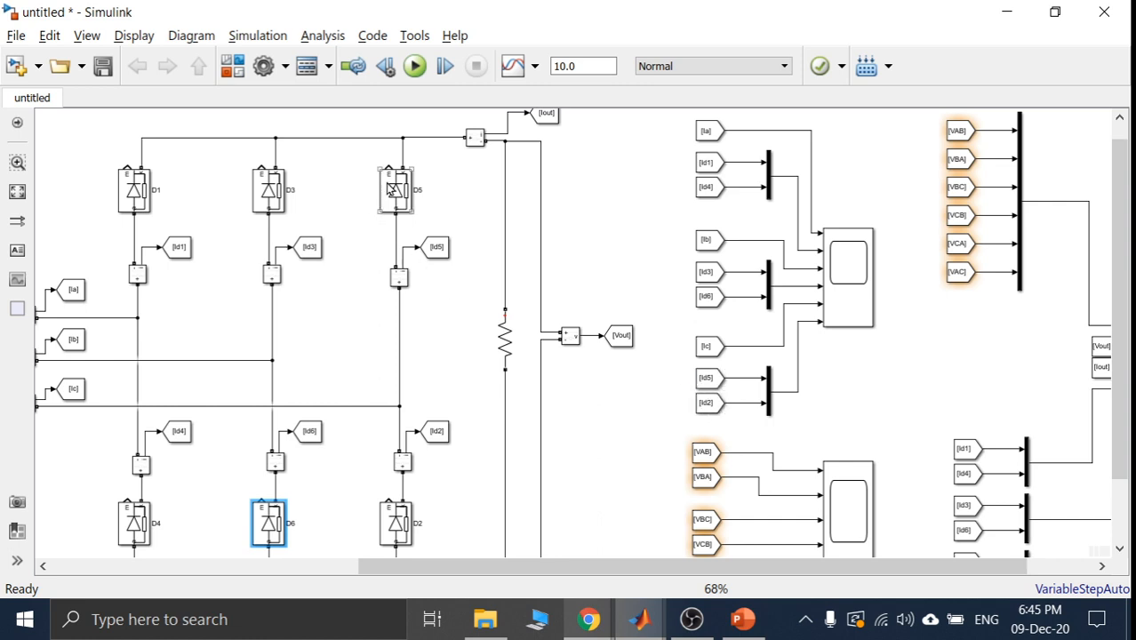
left_click(390, 189)
left_click(401, 520)
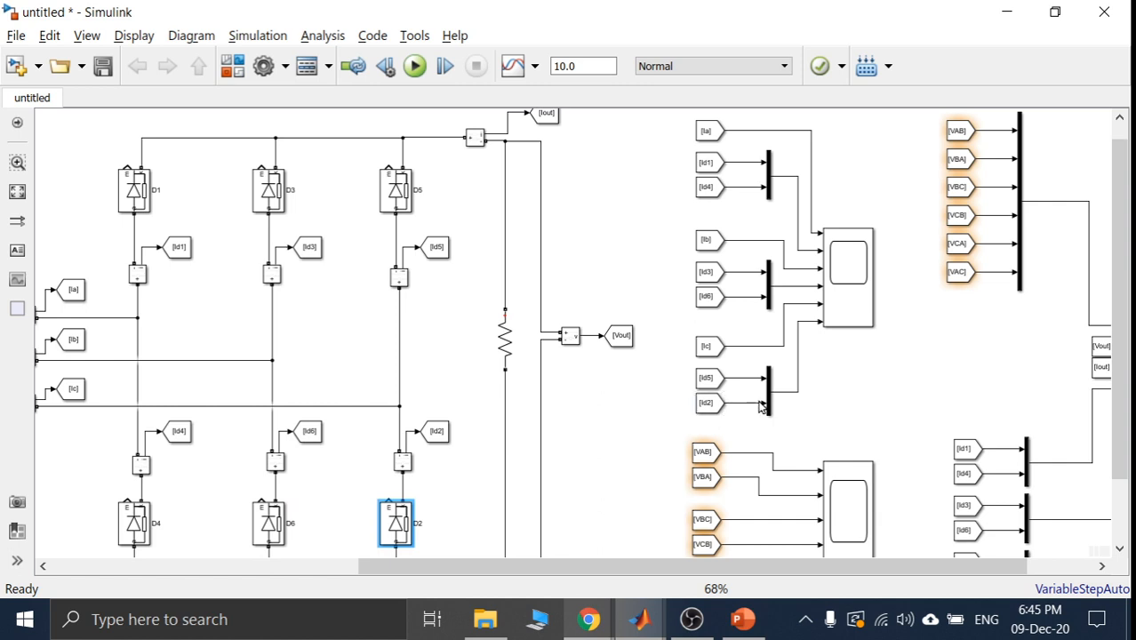
left_click(845, 315)
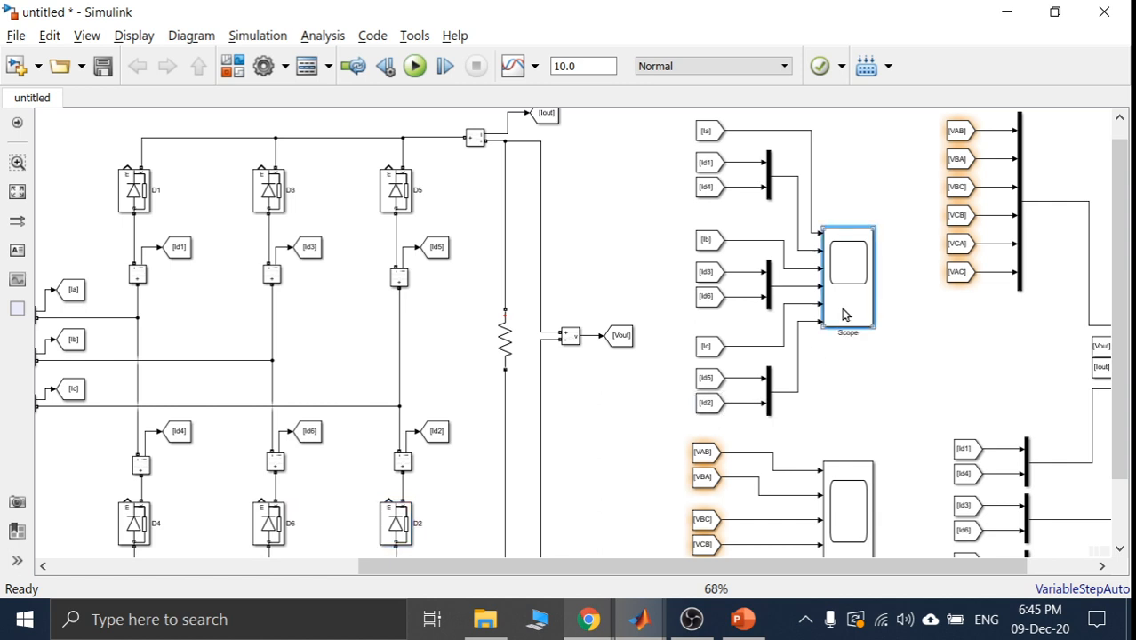
left_click(802, 414)
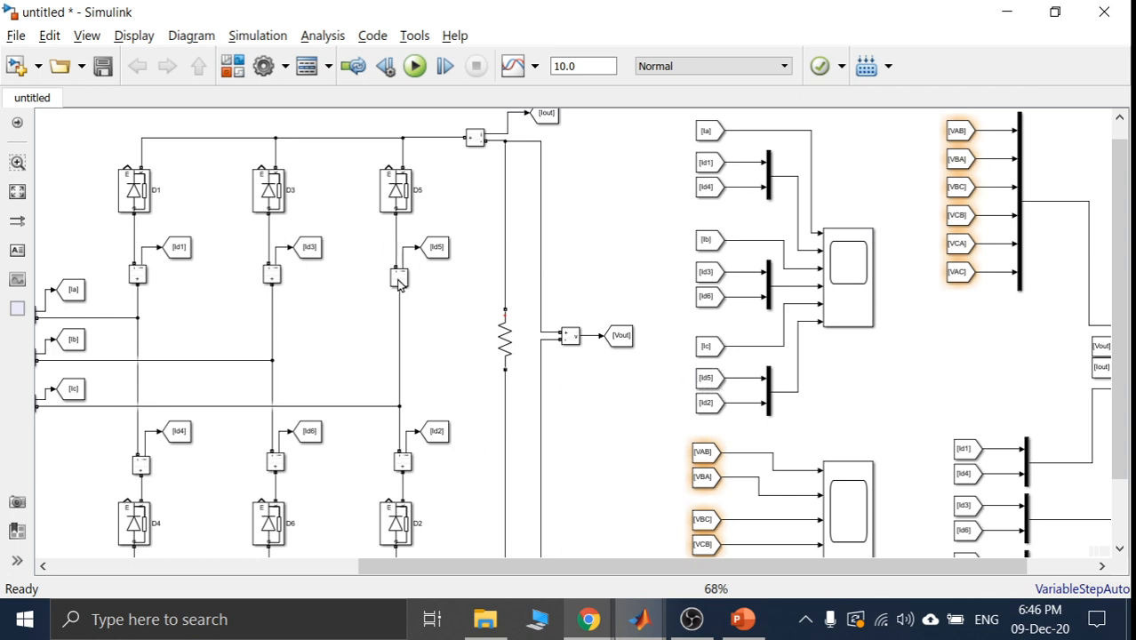
- Match the Ic Goto tag on the third supply line with the Ic From block feeding the current scope
left_click_drag(430, 572, 246, 568)
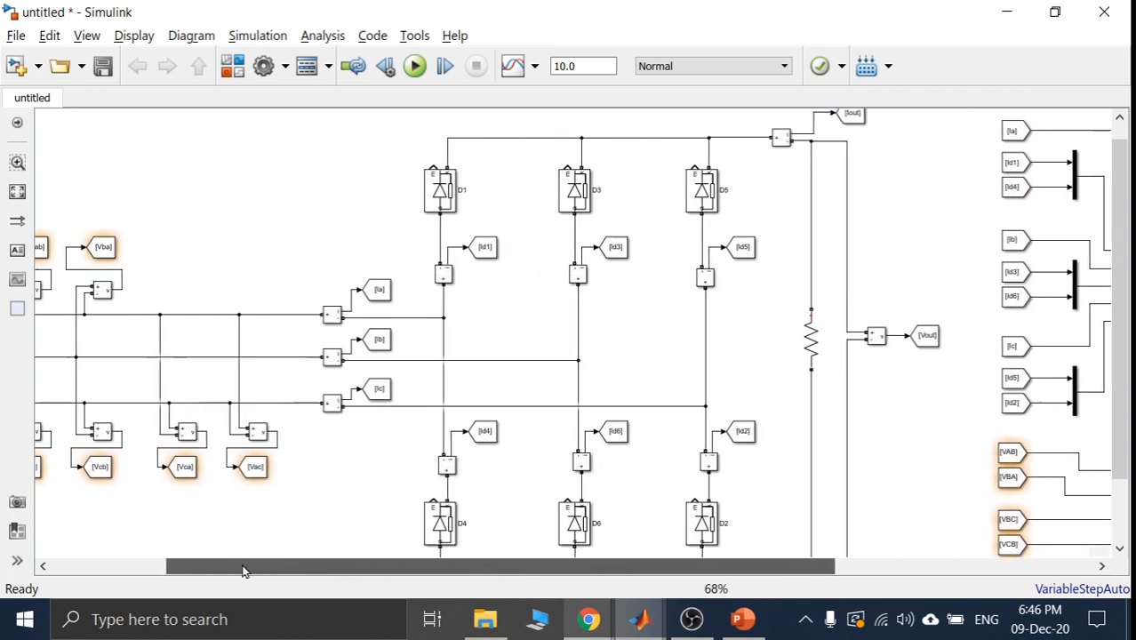
left_click(379, 391)
left_click_drag(428, 565, 665, 566)
left_click(638, 346)
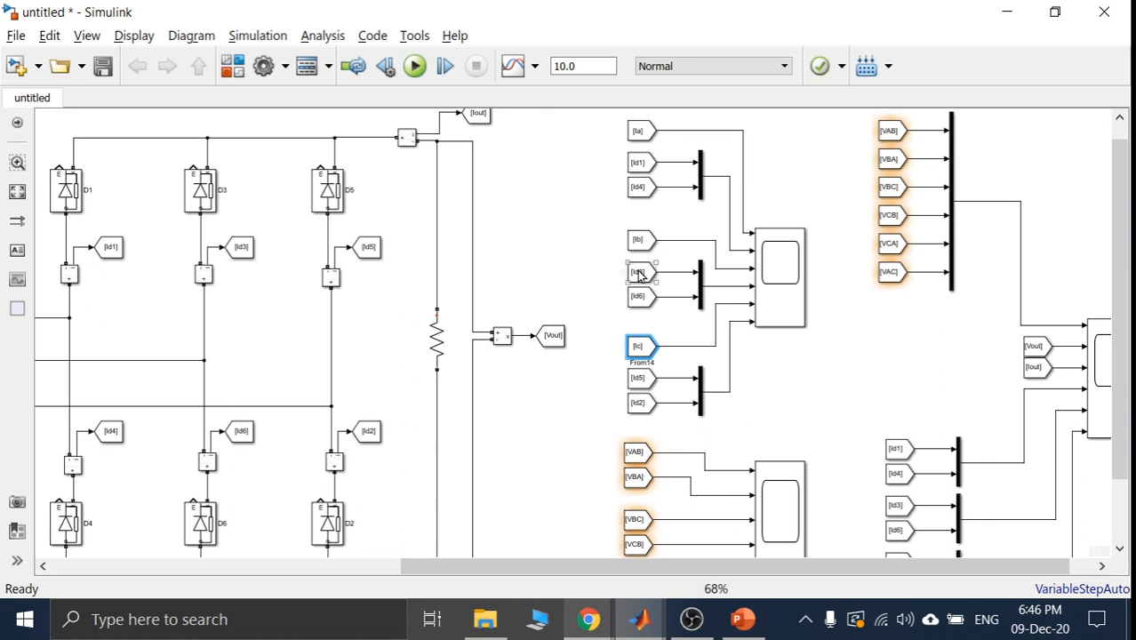
- Match the Ib Goto tag with its From block and inspect the associated Id3 and Id6 From blocks
left_click_drag(584, 573, 413, 575)
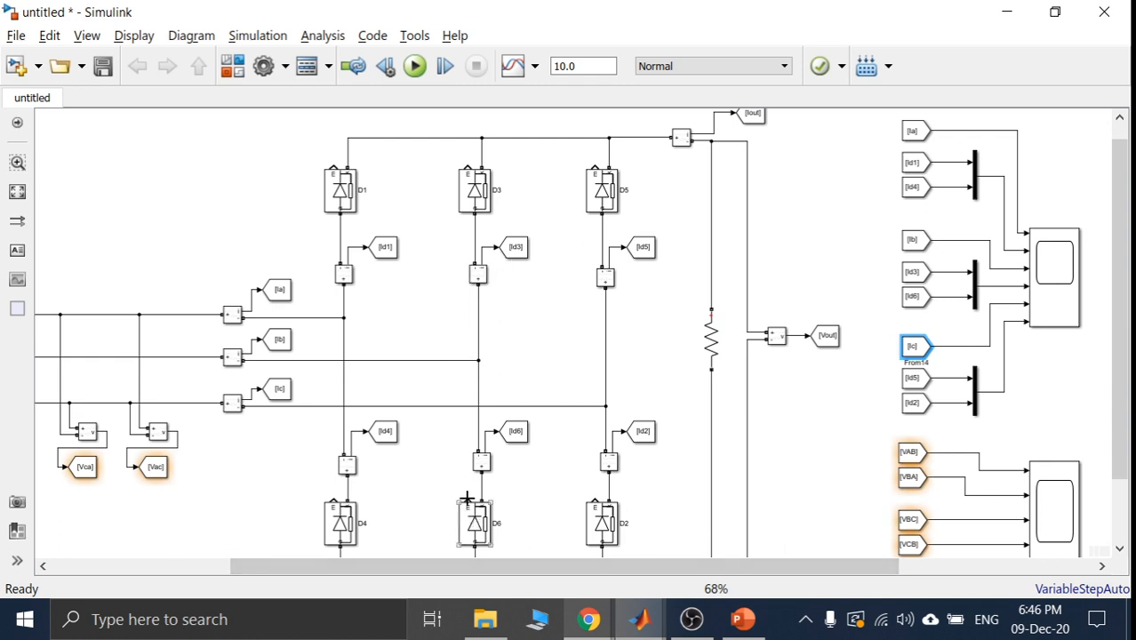
left_click(280, 346)
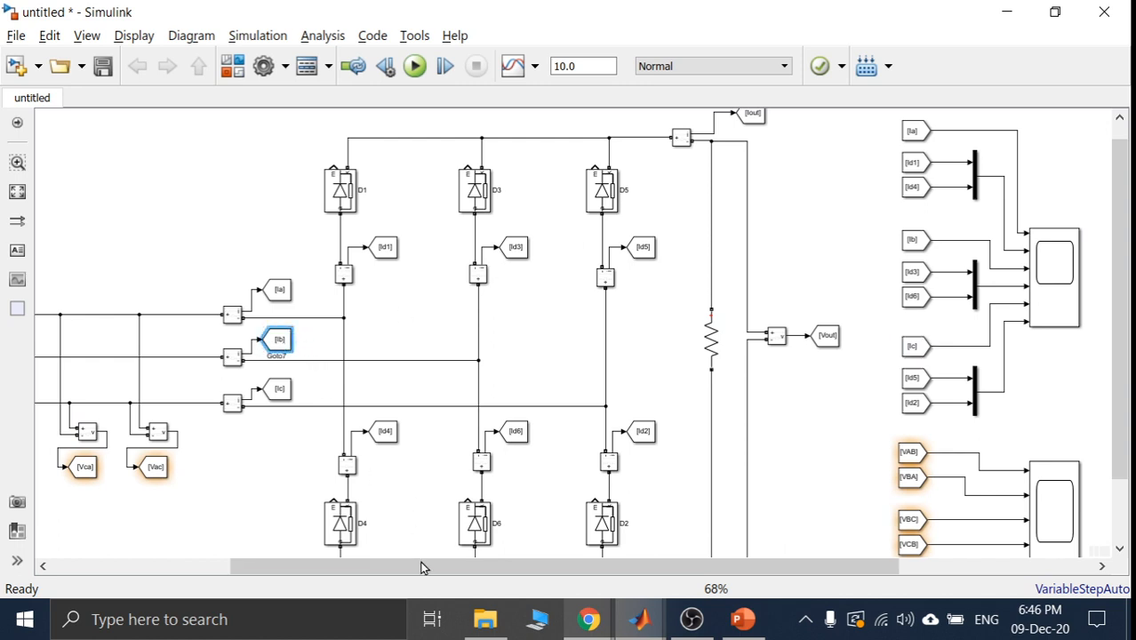
left_click_drag(428, 567, 577, 565)
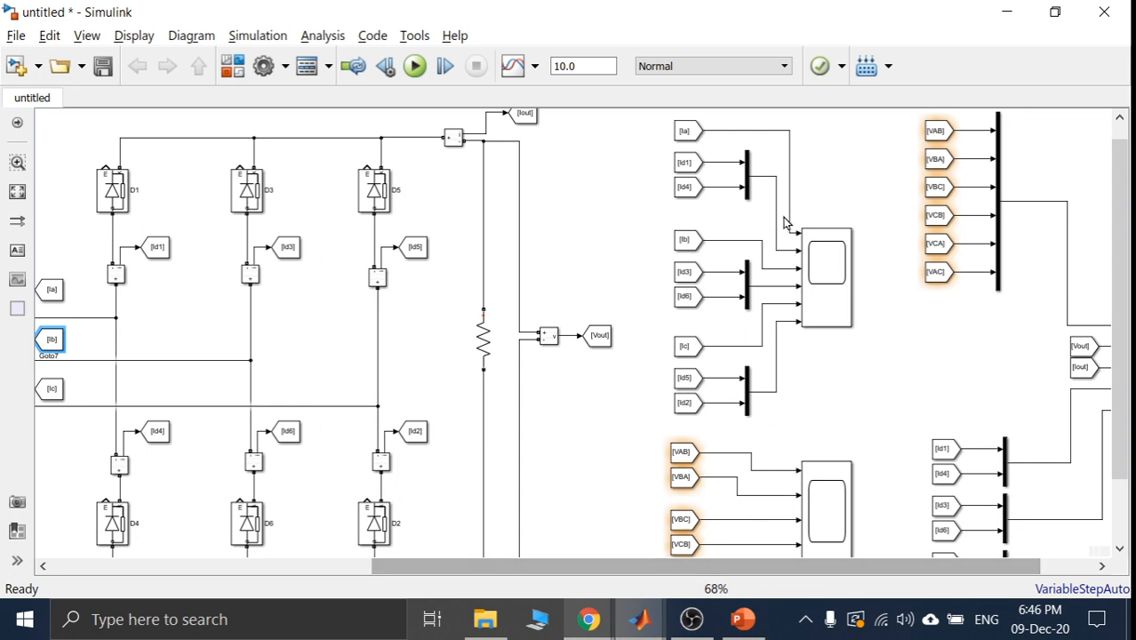
left_click(687, 275)
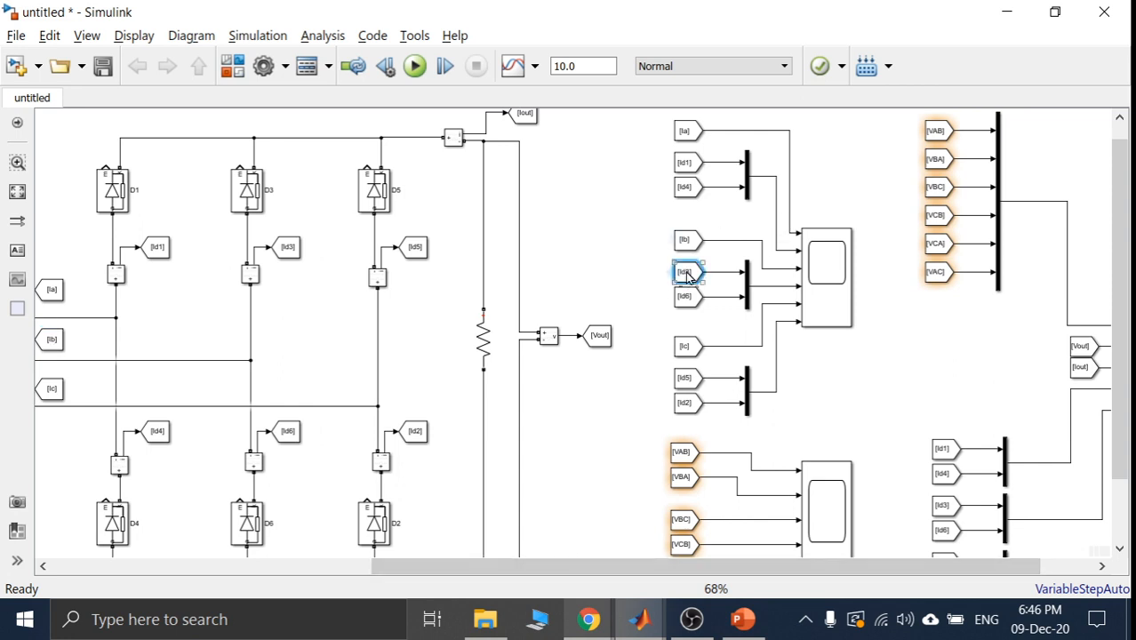
left_click(685, 297)
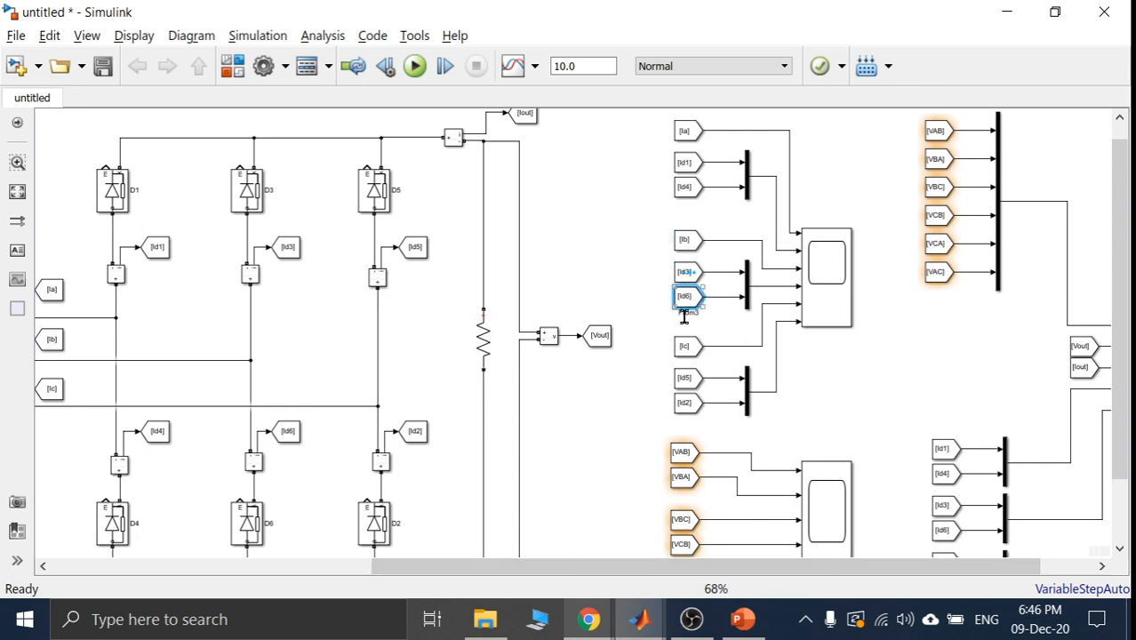
left_click(685, 244)
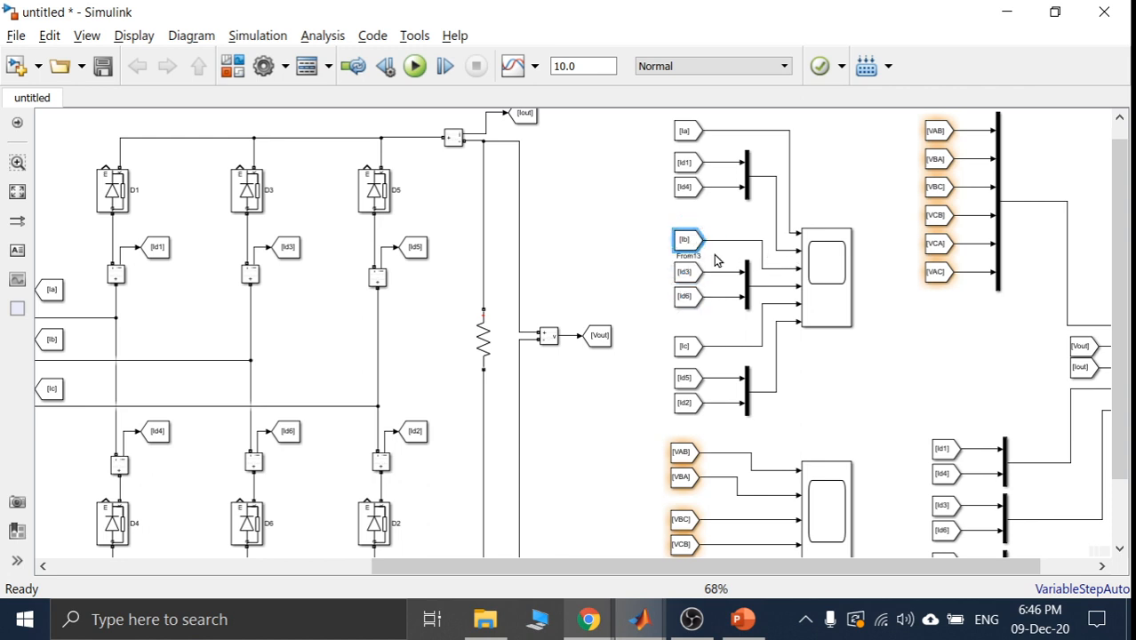
- Compare the Id1 and Id4 From blocks with their Goto tags beside diodes D1 and D4
left_click(690, 166)
left_click(688, 189)
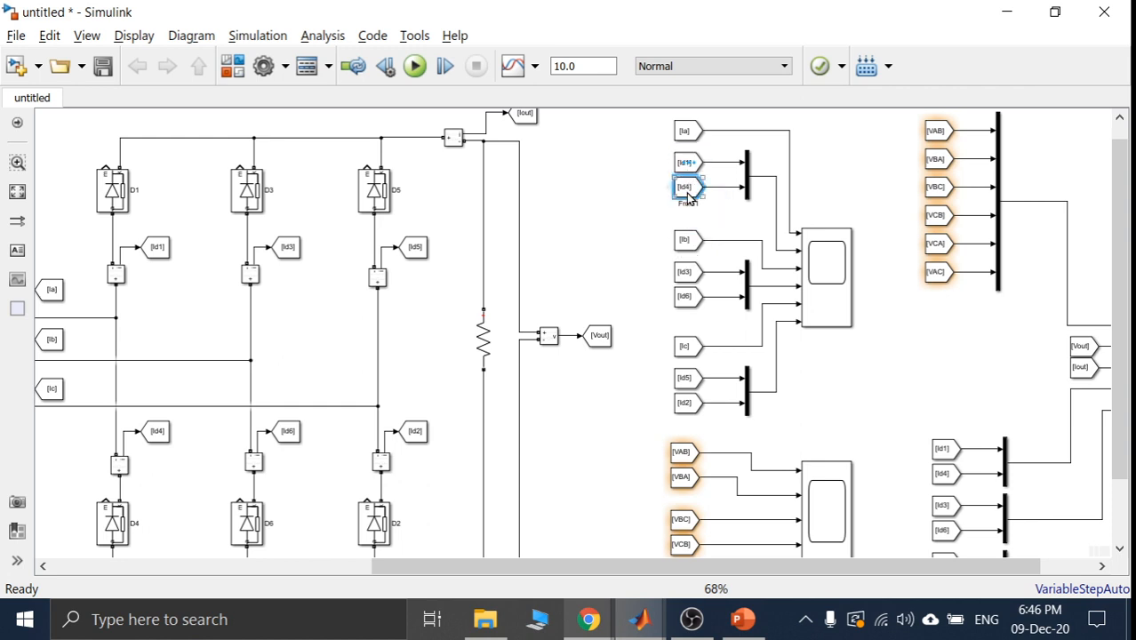
left_click_drag(547, 558, 399, 560)
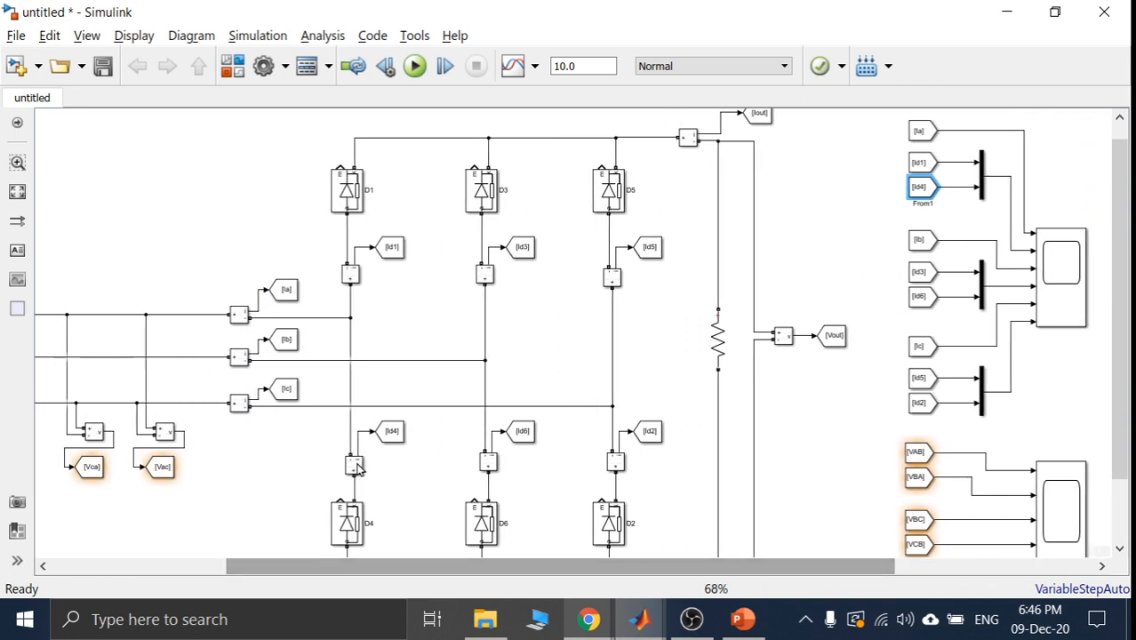
left_click(393, 252)
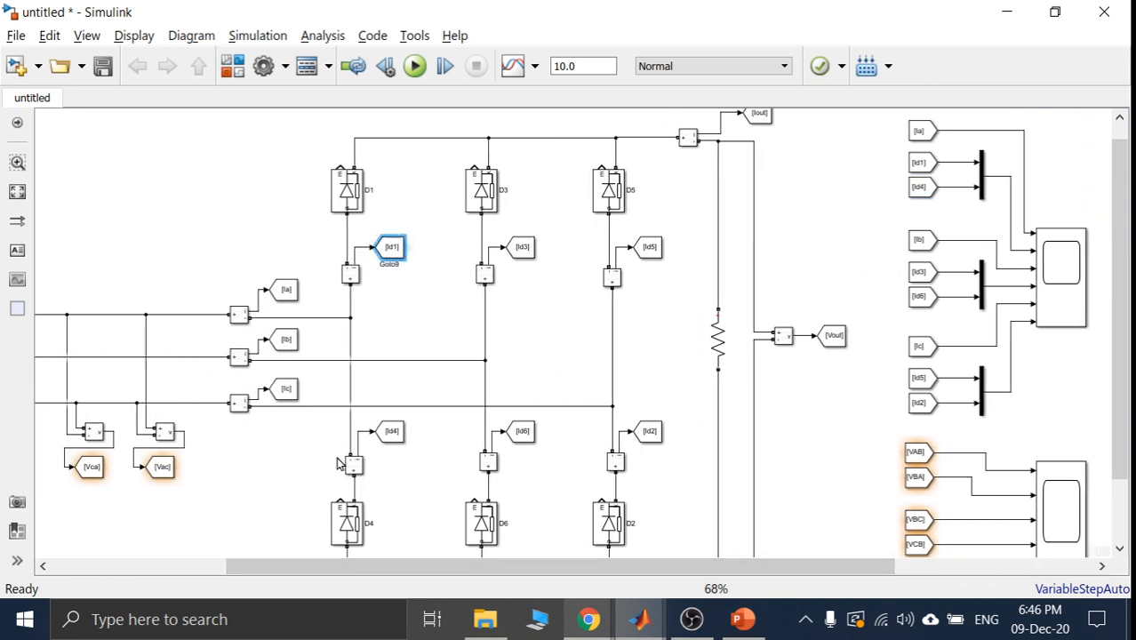
left_click(395, 435)
left_click(349, 514)
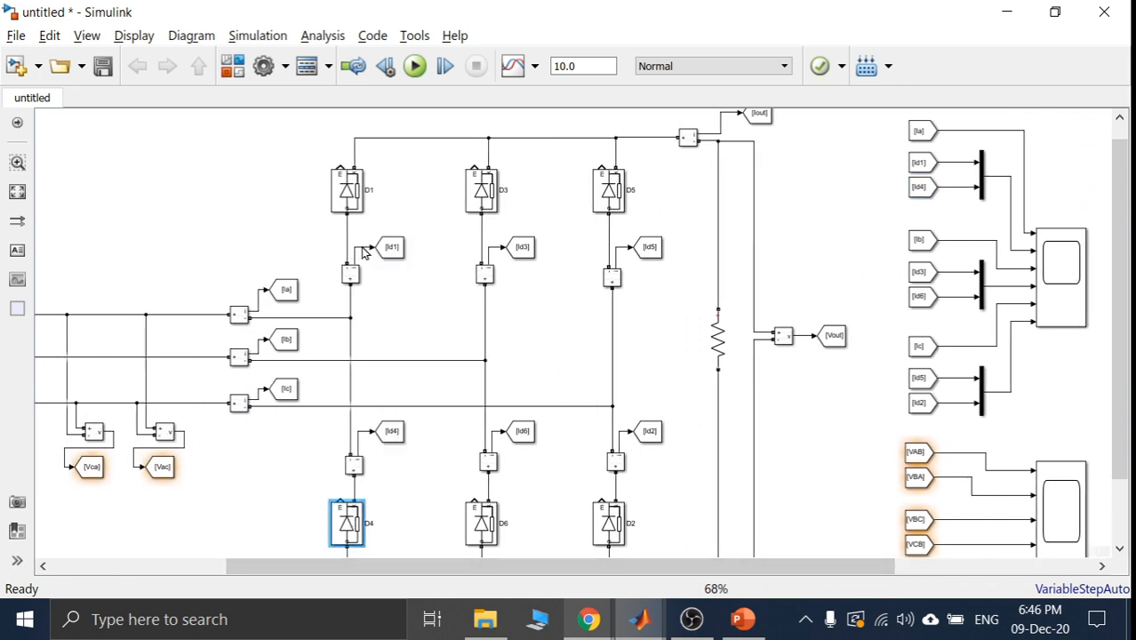
left_click(343, 181)
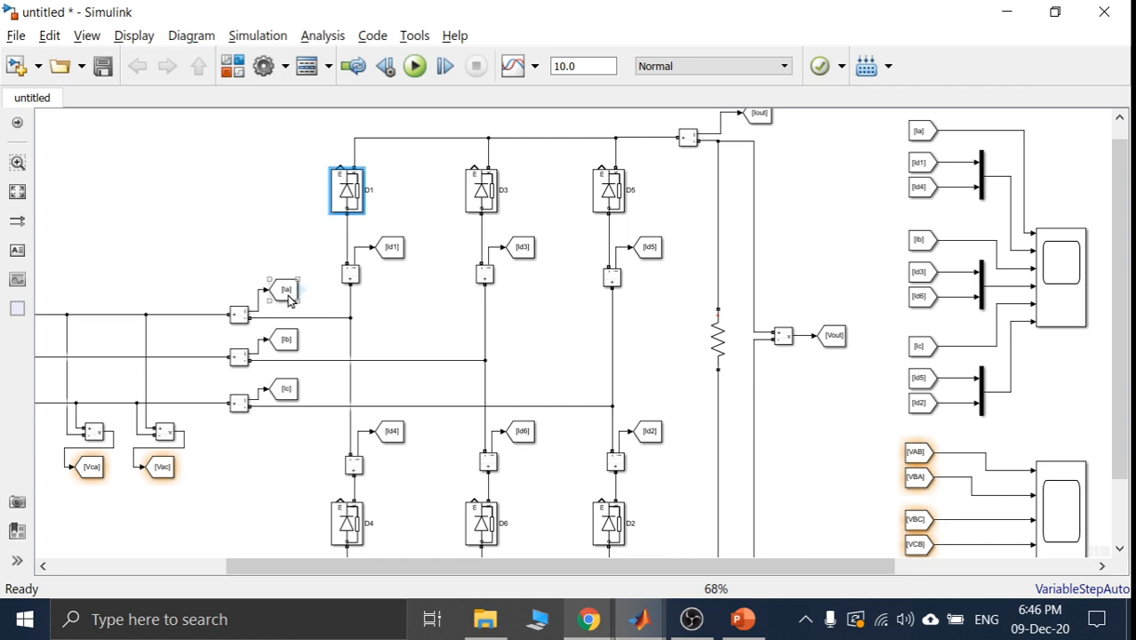
- Match the Ia Goto tag on the first supply line with the Ia From block feeding the current scope
left_click(286, 293)
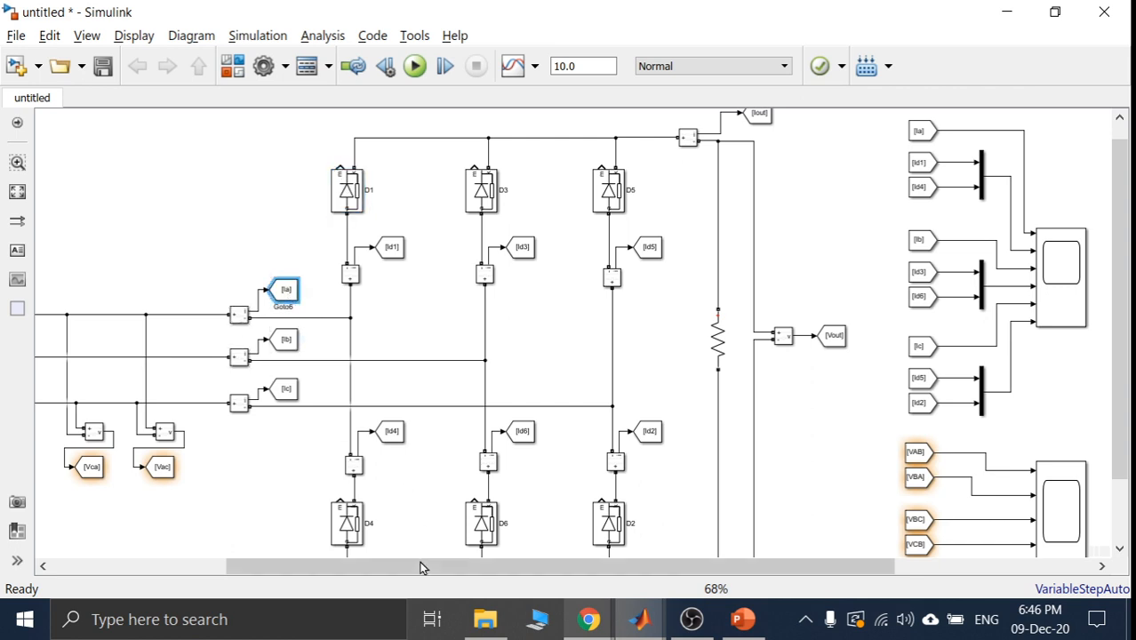
left_click_drag(422, 566, 584, 565)
left_click(654, 130)
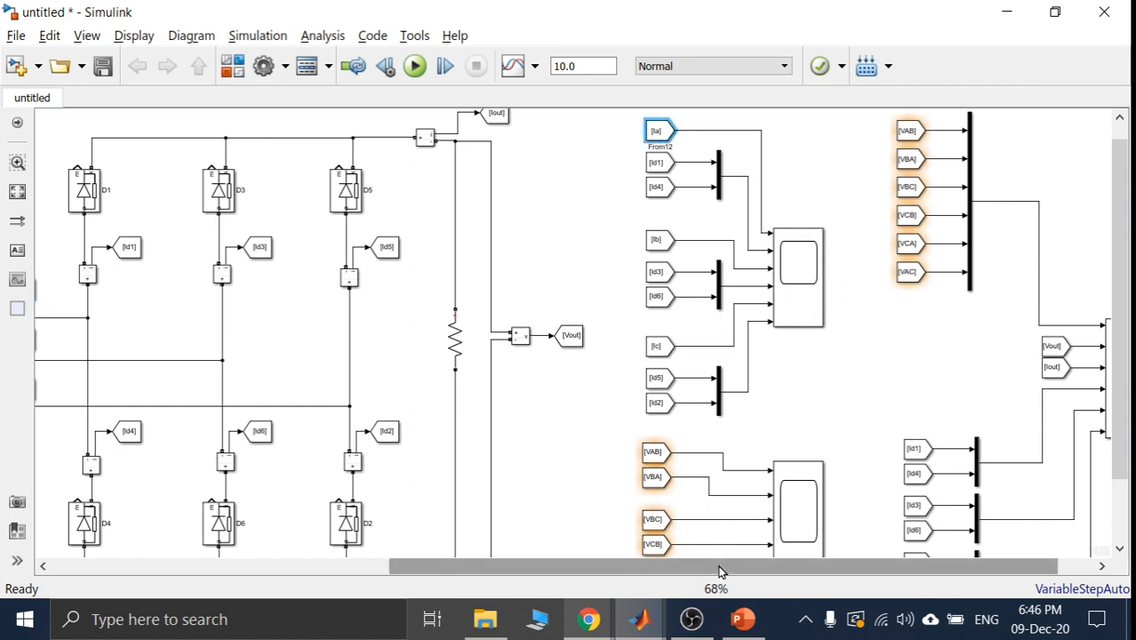
left_click_drag(720, 566, 583, 571)
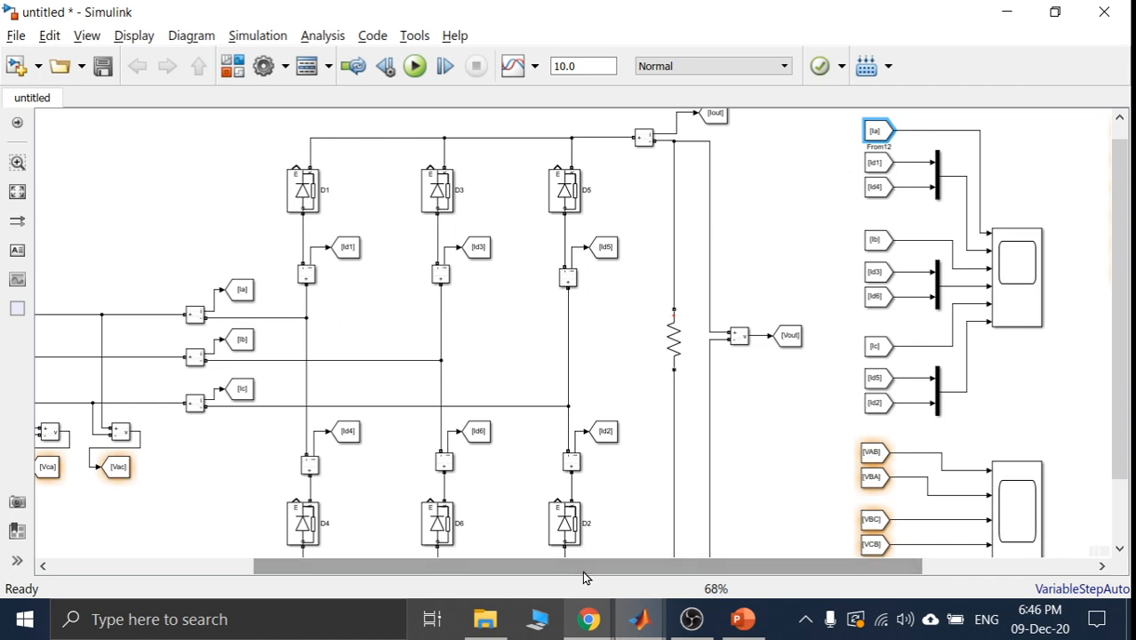
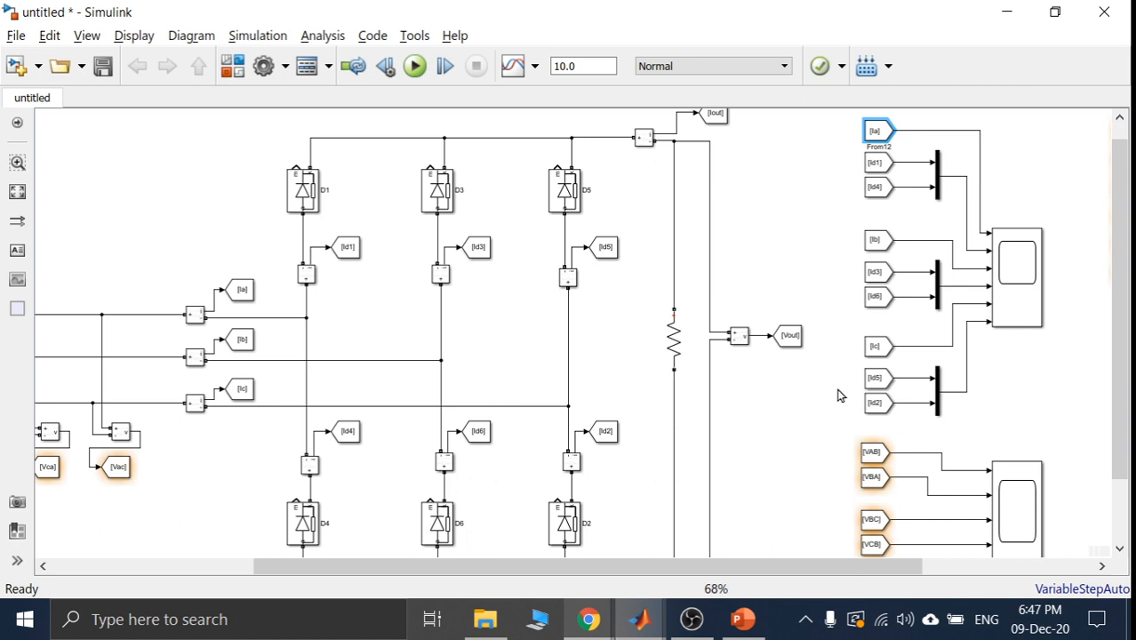
- Inspect the voltage scope's VAB, VCA and VAC From blocks and locate the line-voltage measurements on the source side
left_click_drag(1122, 255, 1129, 366)
left_click_drag(799, 567, 919, 567)
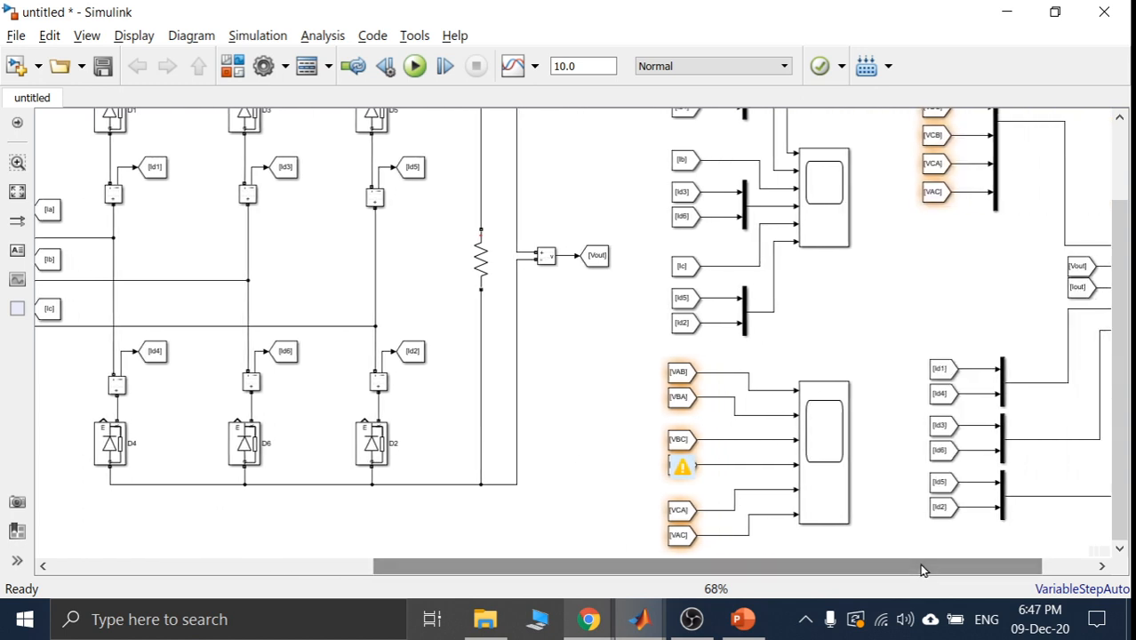
left_click(842, 451)
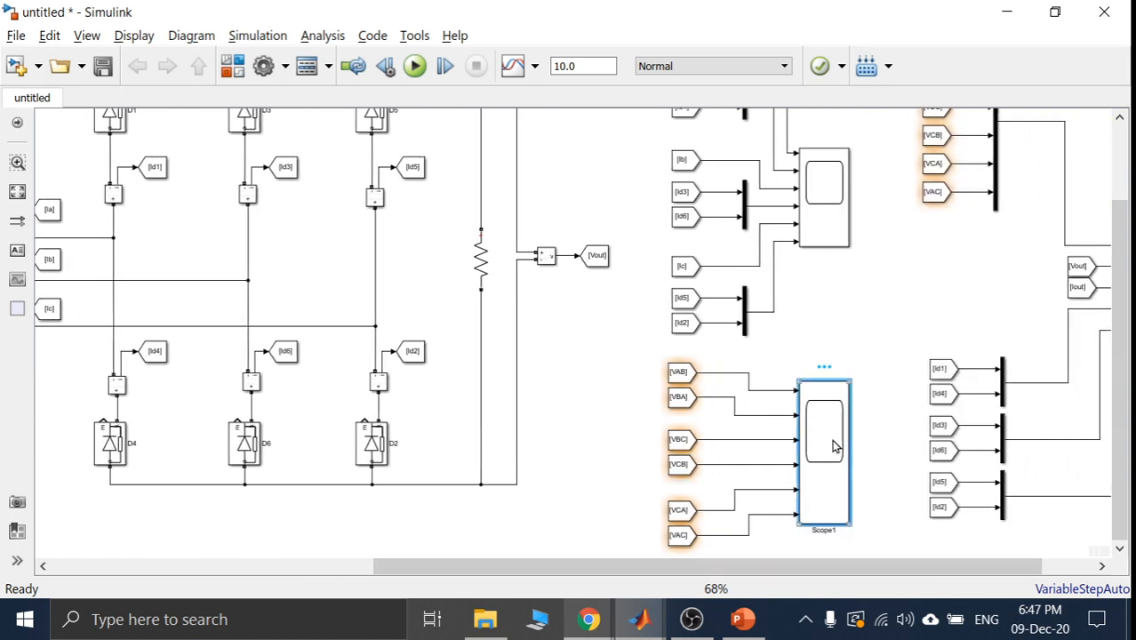
left_click(682, 378)
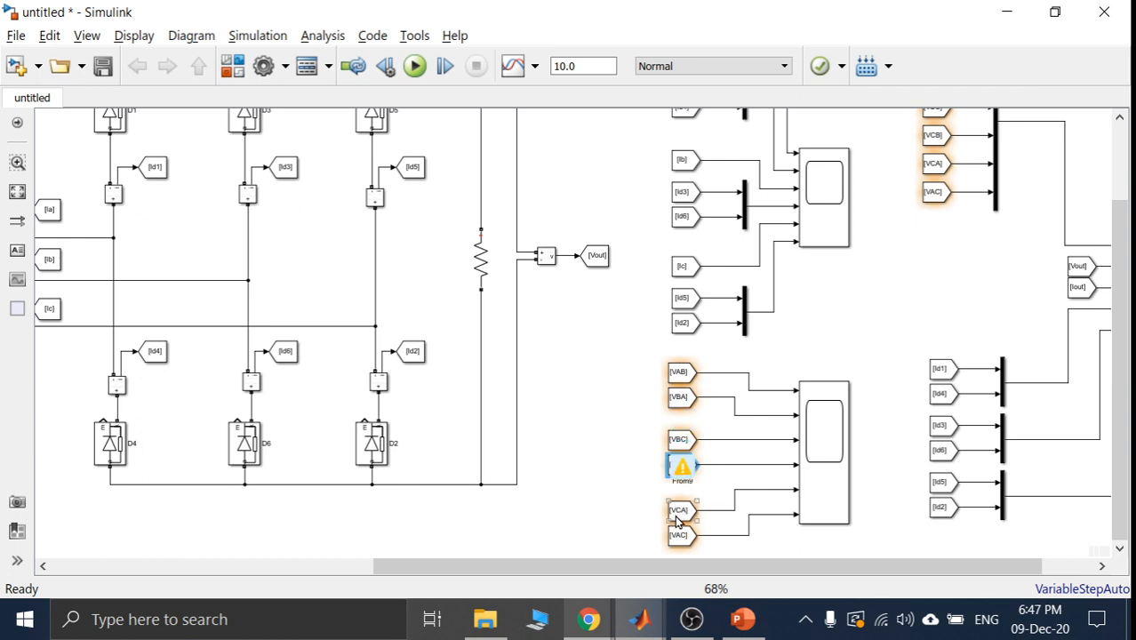
left_click(676, 511)
left_click(677, 536)
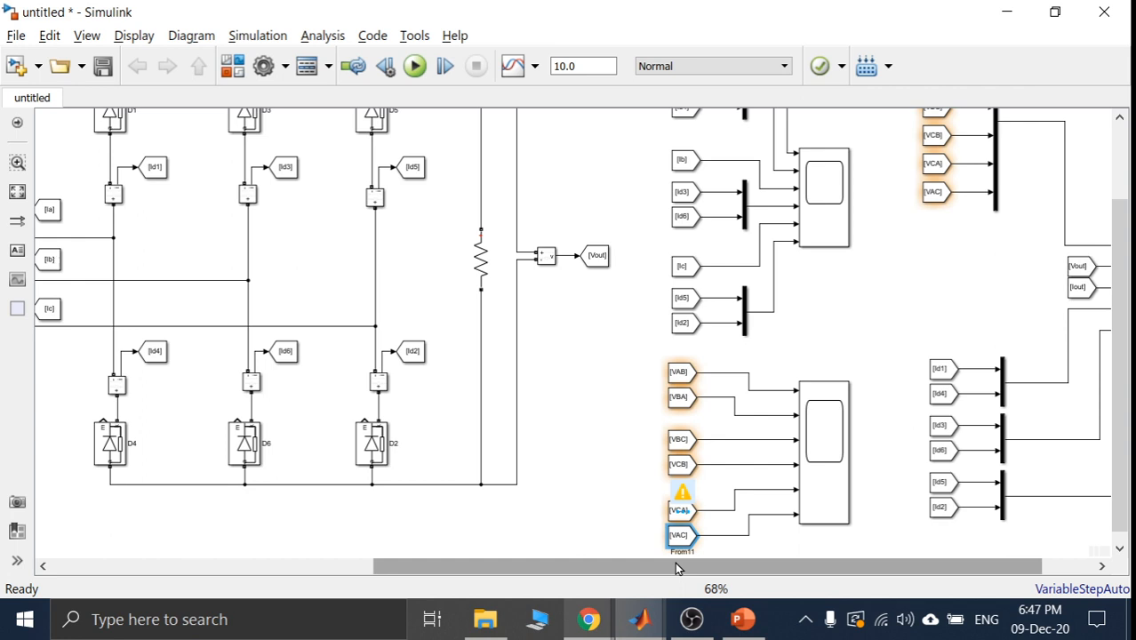
left_click_drag(675, 569, 279, 549)
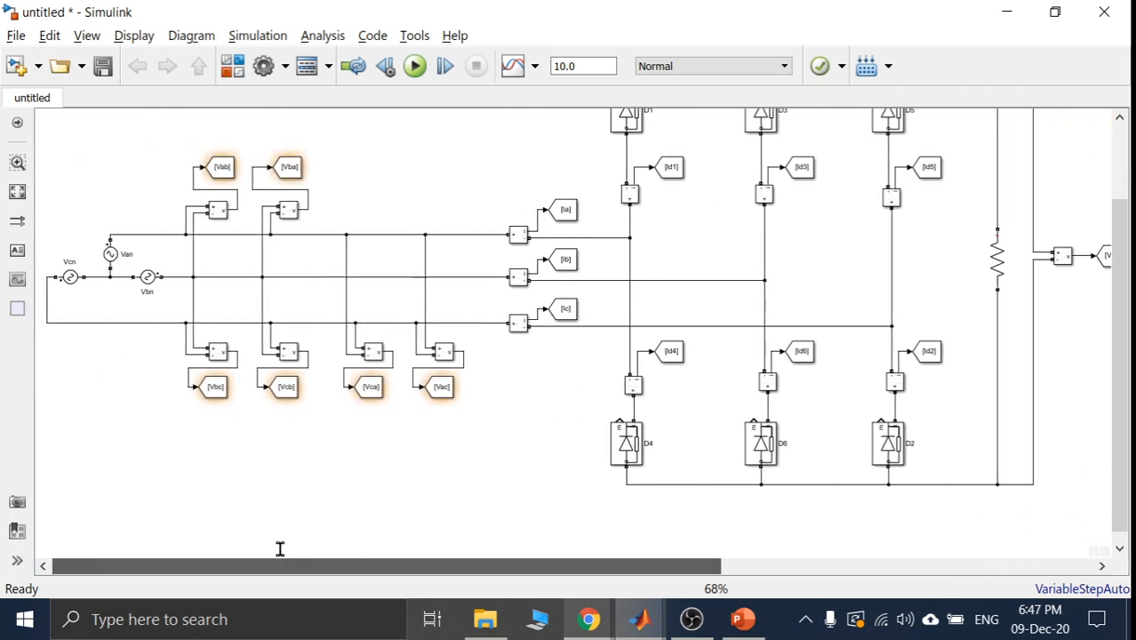
- Compare the line-voltage Goto tags on the source side with the uppercase From tags feeding the voltage scope
left_click_drag(170, 135, 476, 425)
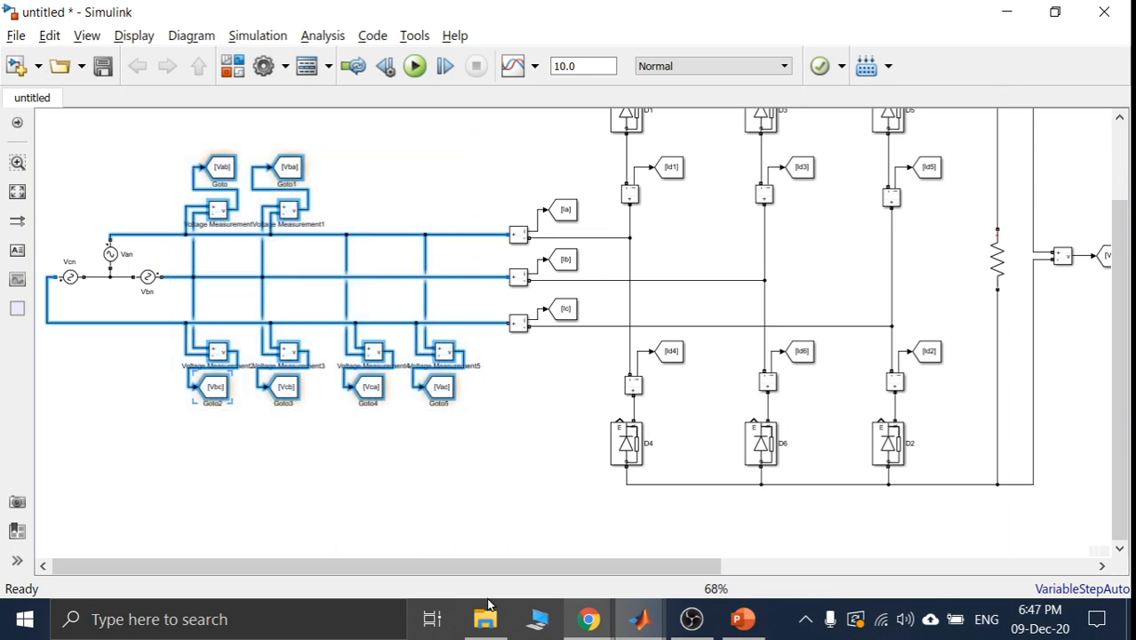
left_click_drag(500, 568, 954, 520)
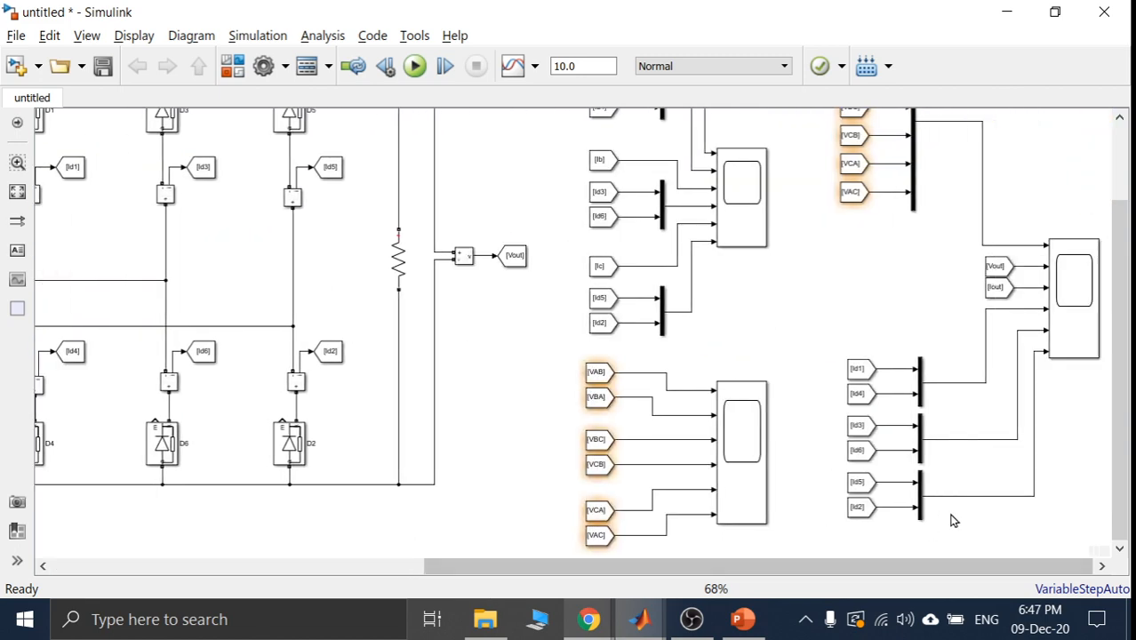
mouse_move(1122, 327)
left_mouse_down()
mouse_move(1116, 228)
mouse_move(1121, 337)
left_mouse_up()
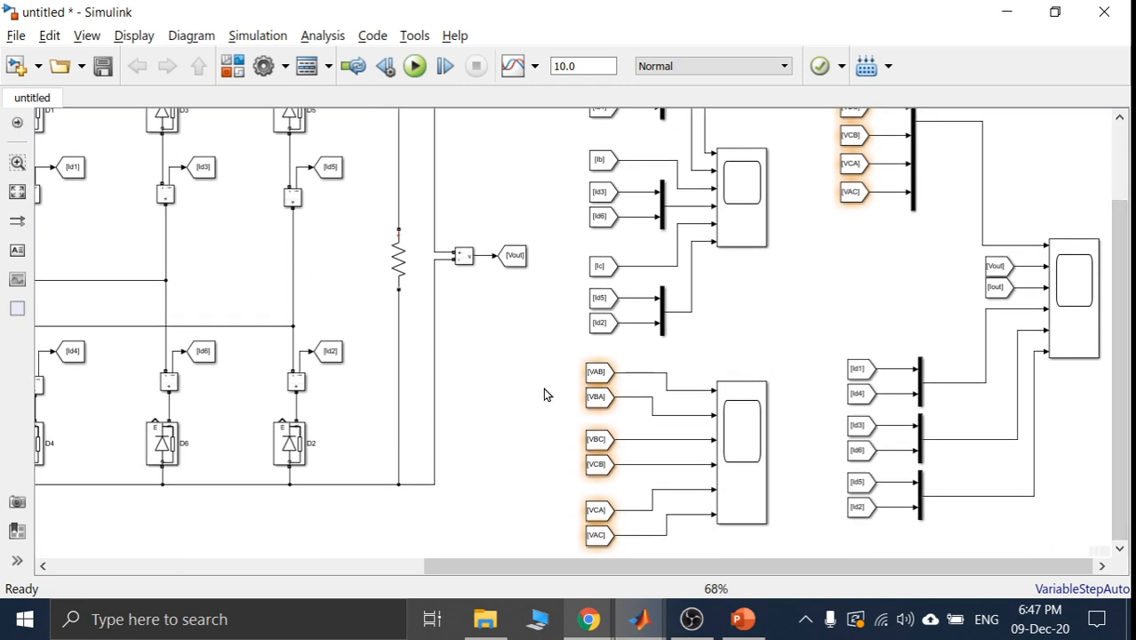
left_click_drag(619, 576, 218, 547)
mouse_move(631, 616)
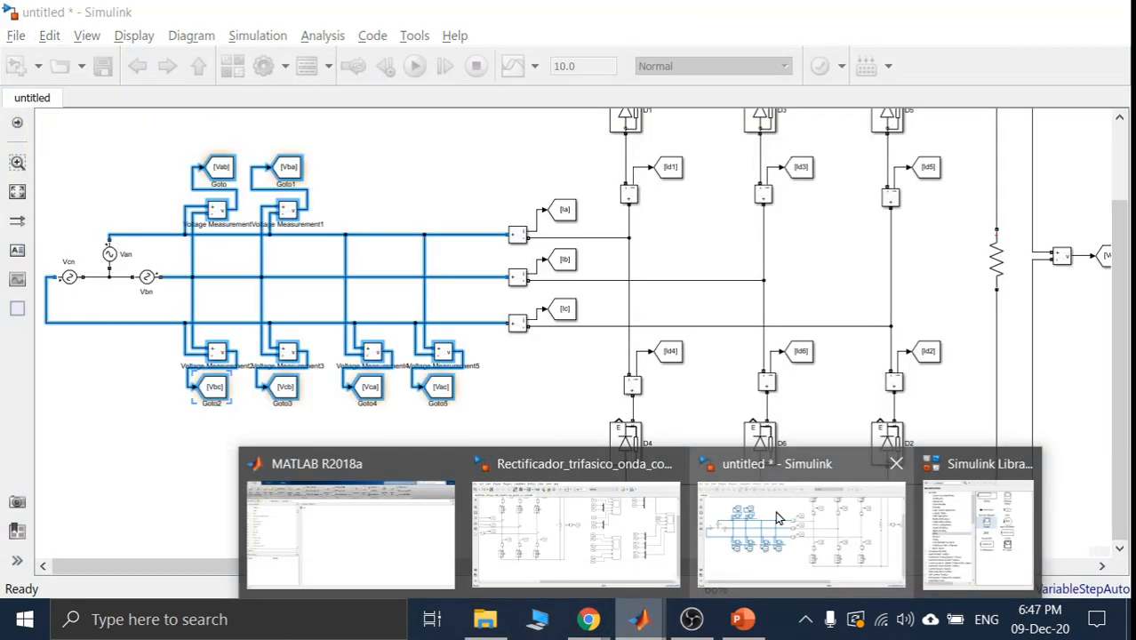
left_click(776, 518)
- Switch to the Rectificador_trifasico_onda_completa_tipo_puente_no_controlado model and examine its line-voltage Goto tags, including VCA and VAC
mouse_move(637, 615)
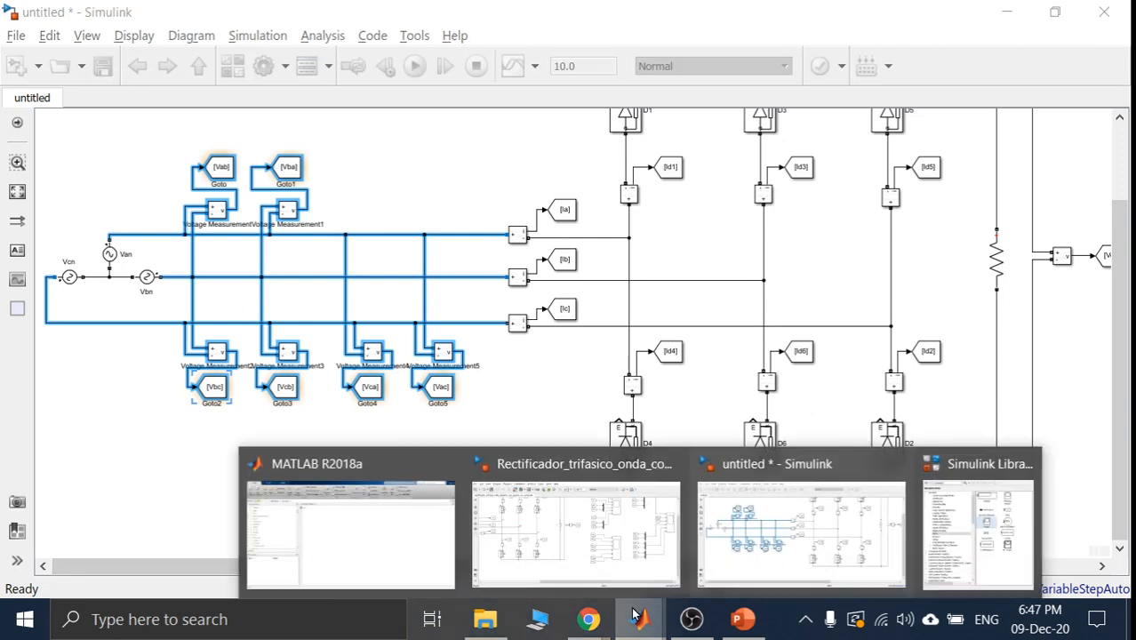
left_click(619, 551)
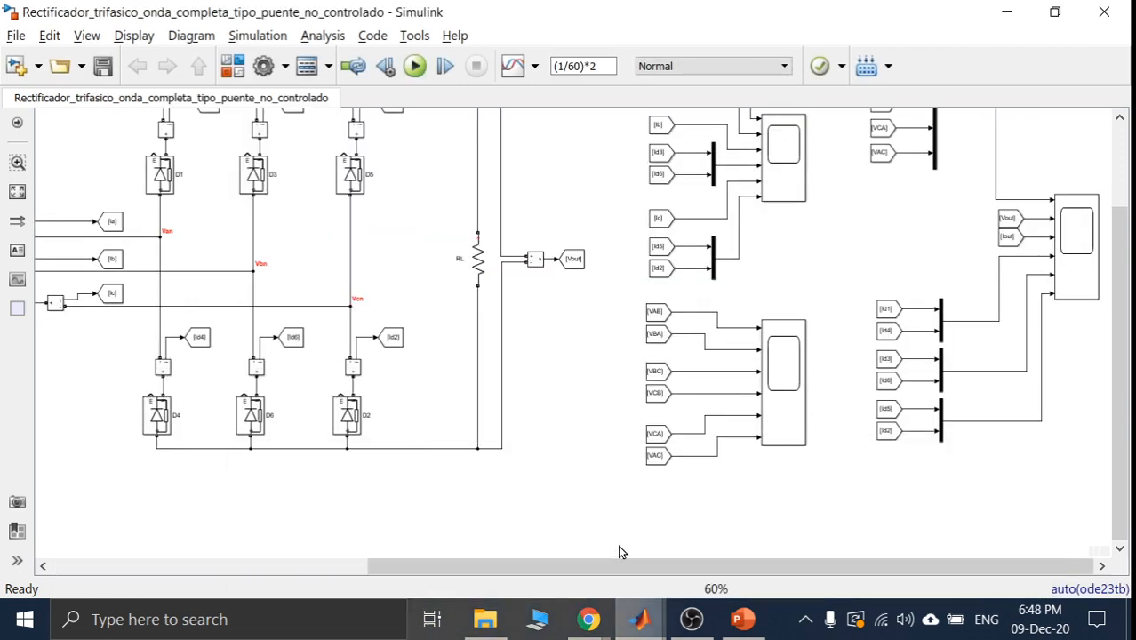
left_click_drag(621, 563, 264, 552)
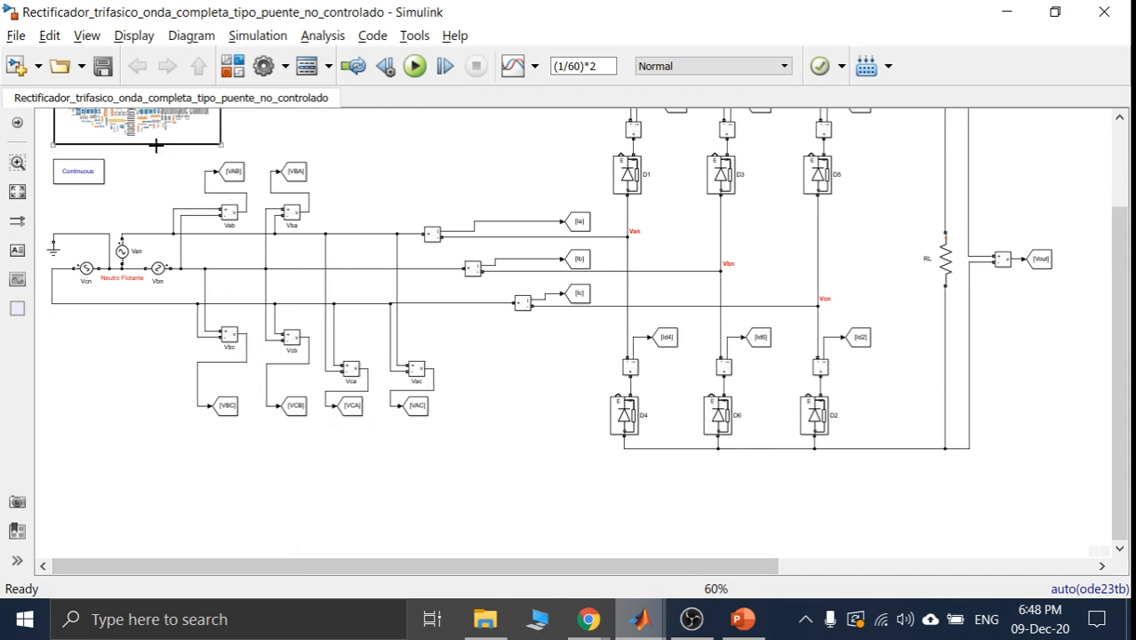
left_click_drag(156, 164, 448, 464)
left_click(436, 440)
left_click(417, 409)
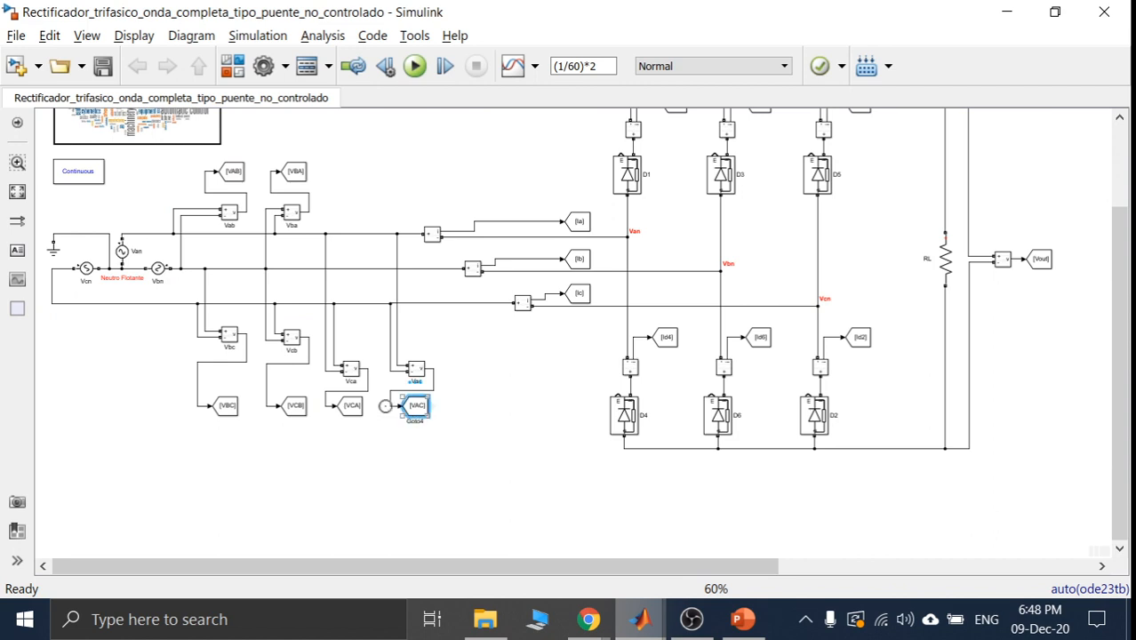
left_click(356, 407)
left_click(375, 443)
left_click(352, 408)
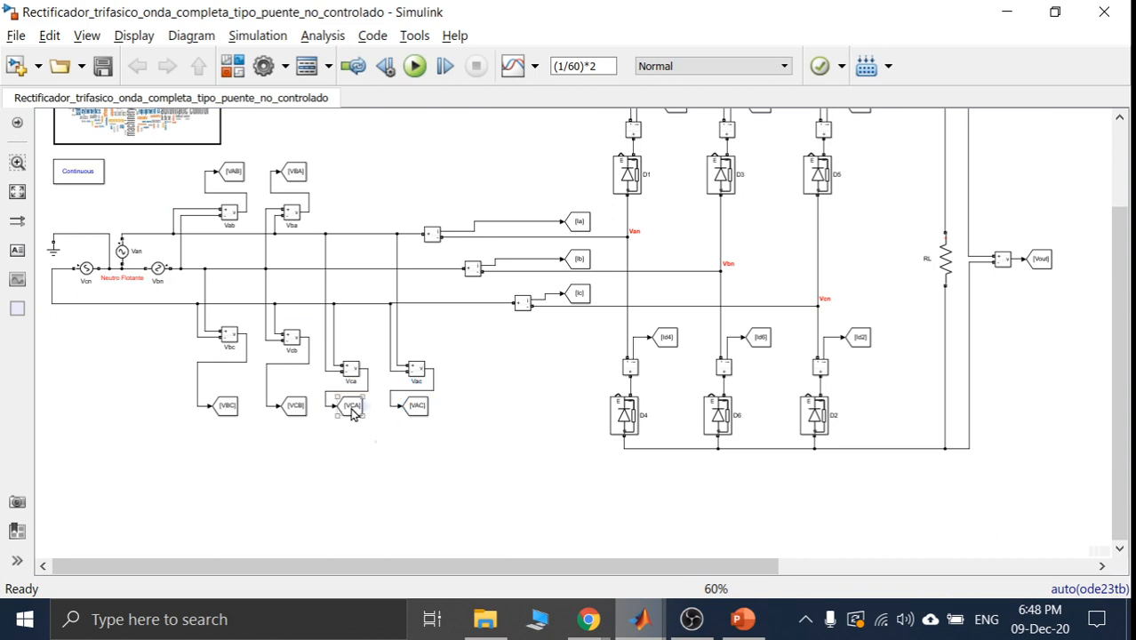
left_click(395, 428)
- Return to the untitled model and check its line-voltage Goto tags against the From blocks feeding both voltage-displaying scopes
mouse_move(644, 631)
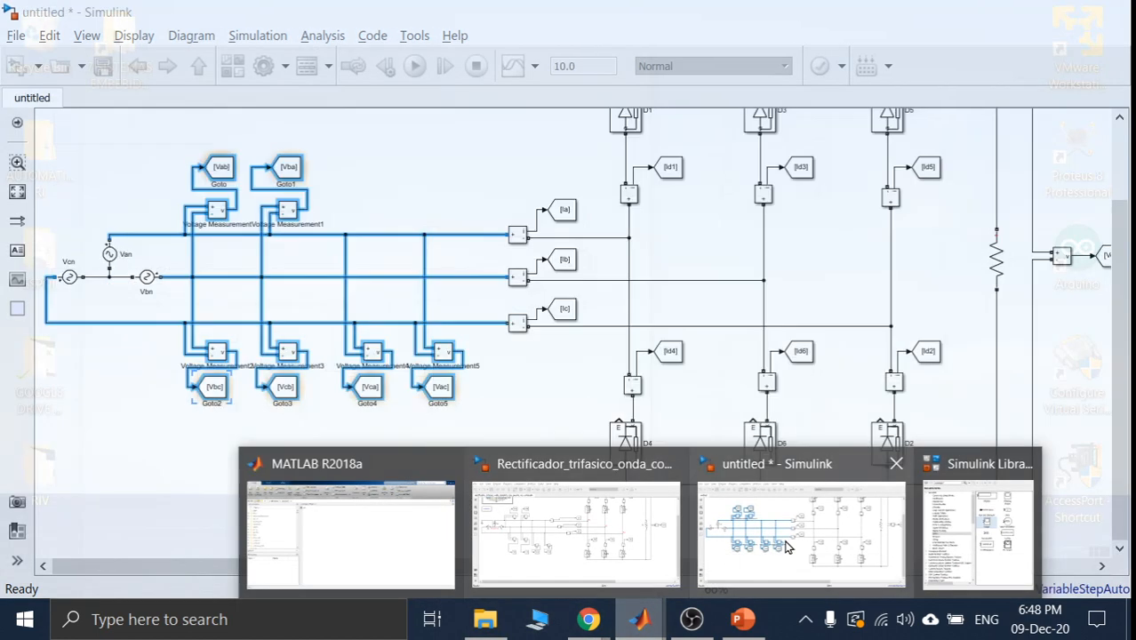
left_click(785, 547)
left_click(465, 464)
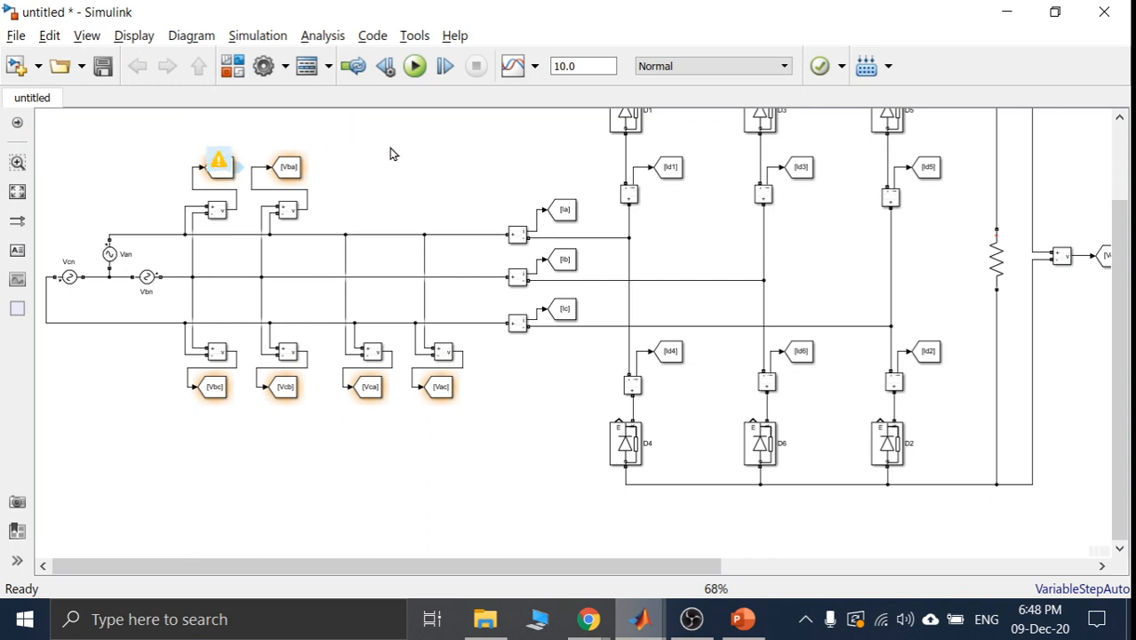
left_click_drag(382, 568, 877, 535)
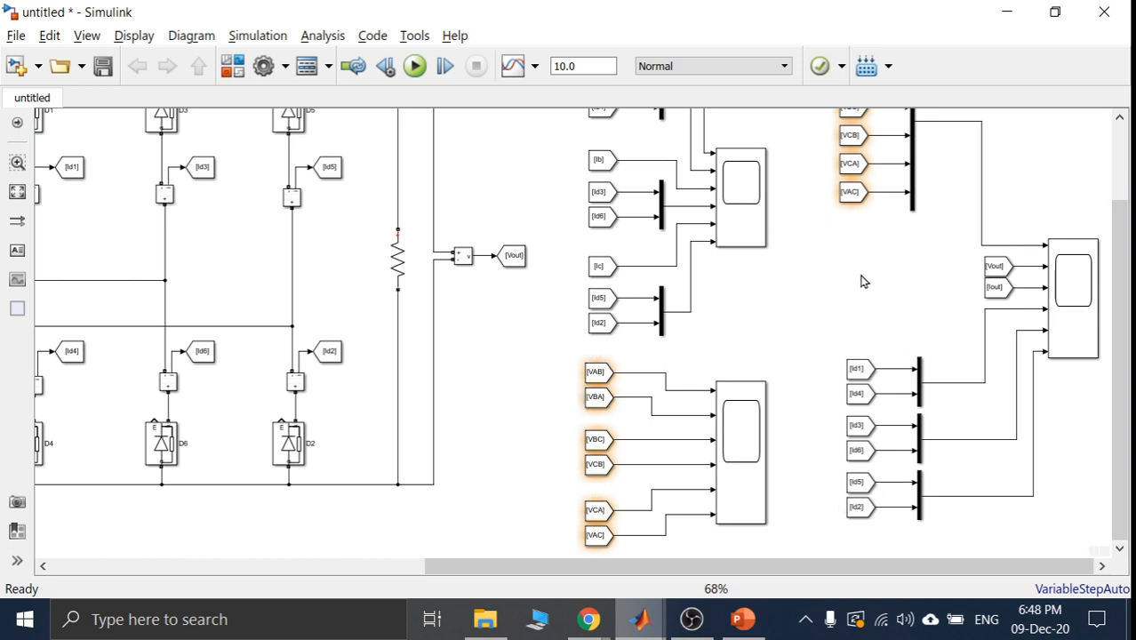
left_click_drag(1119, 235, 1103, 132)
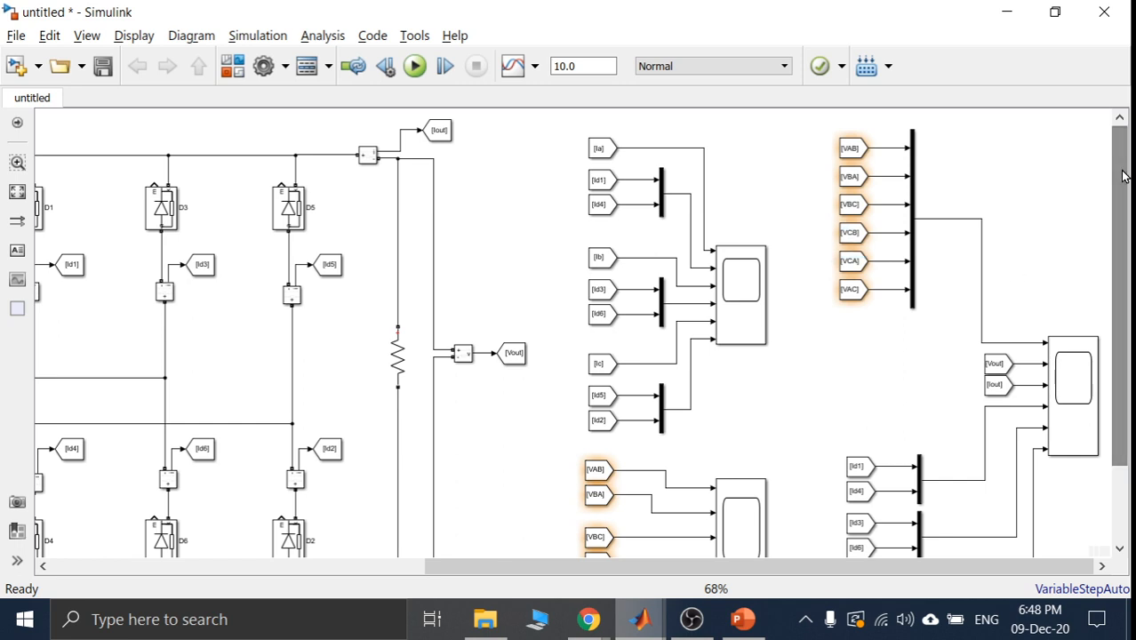
left_click_drag(1121, 176, 1124, 289)
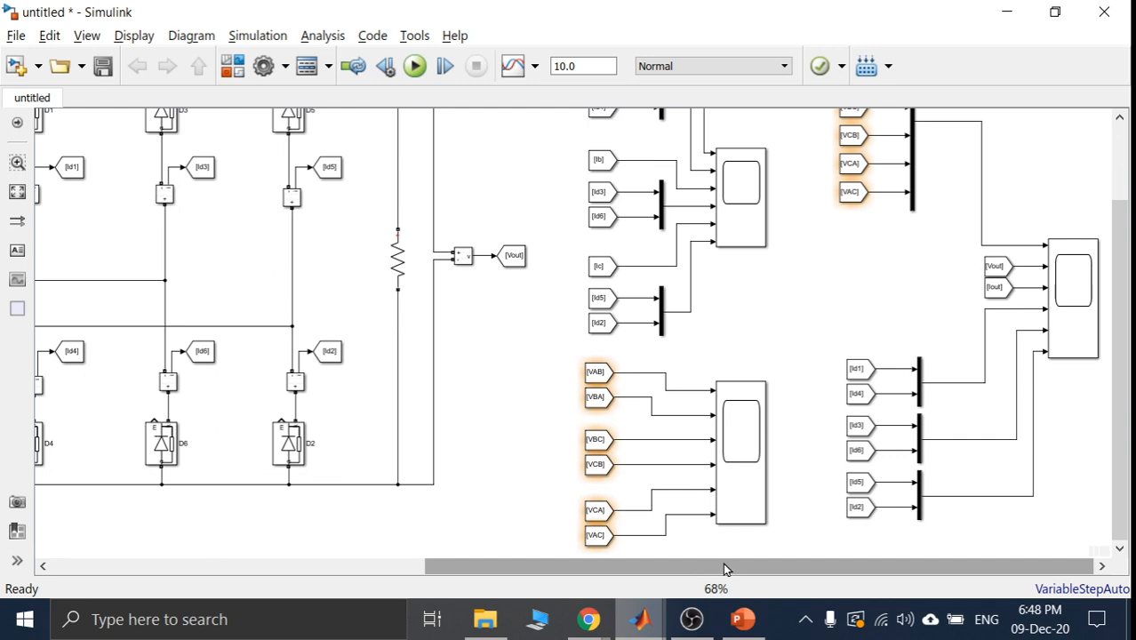
- Refresh the available tags and set the voltage scope's VAB From block to the Goto tag Vab
double_click(598, 377)
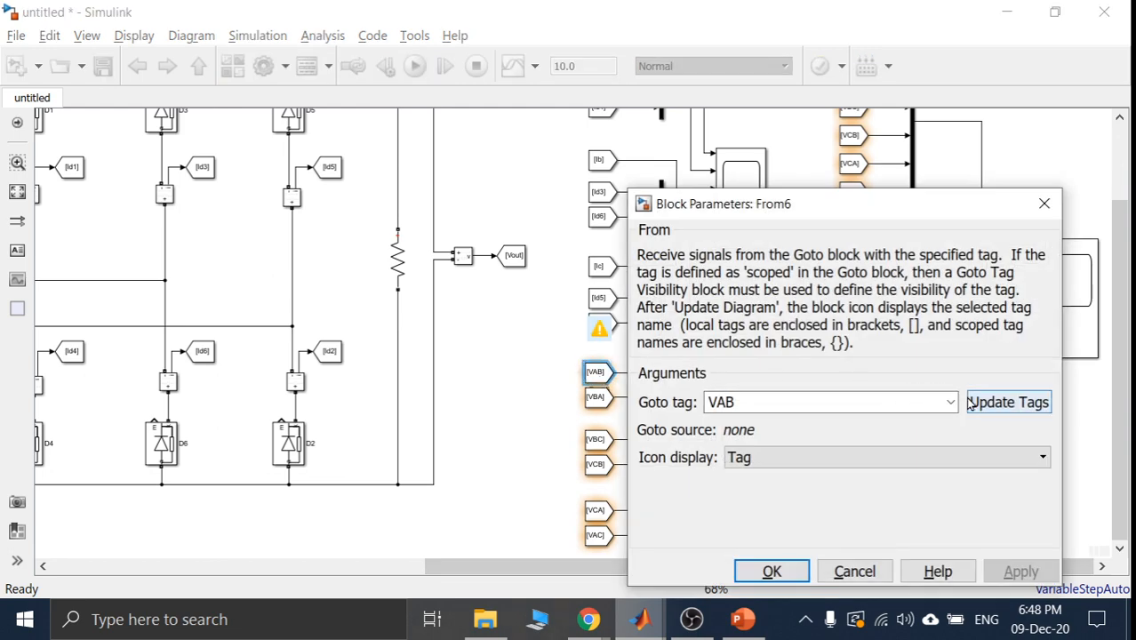
left_click(973, 401)
left_click(950, 405)
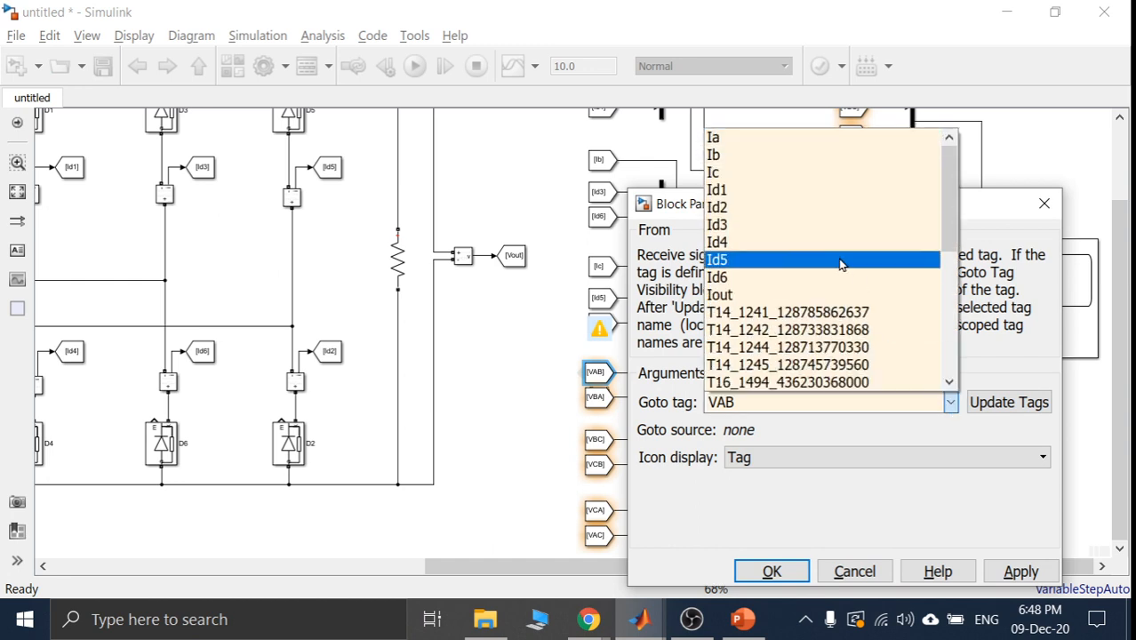
left_click_drag(947, 204, 949, 330)
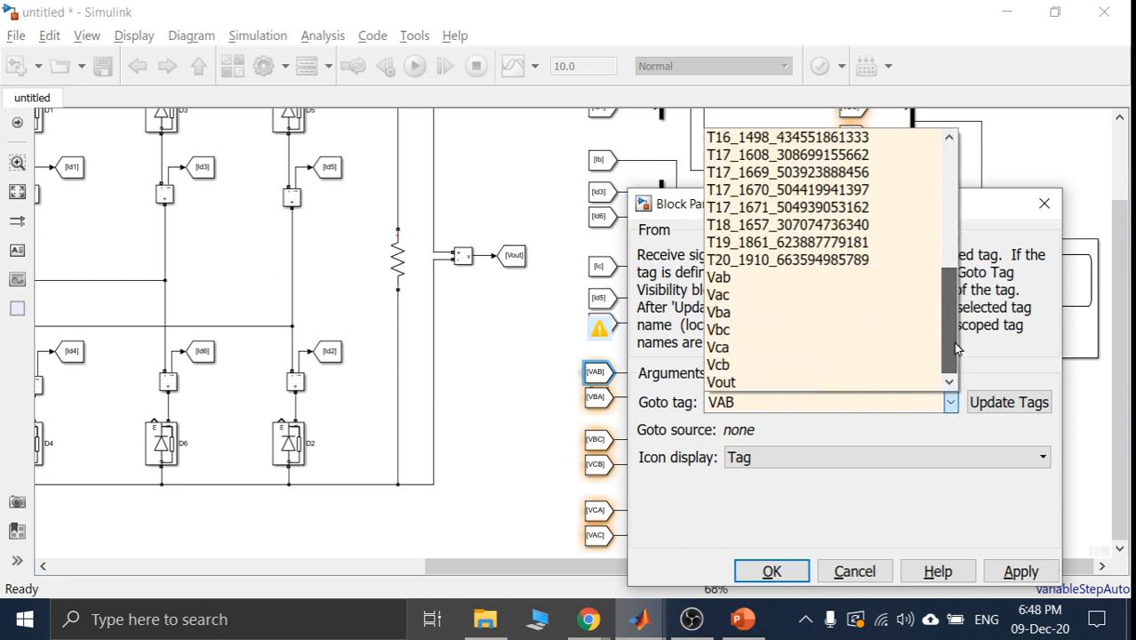
left_click(754, 278)
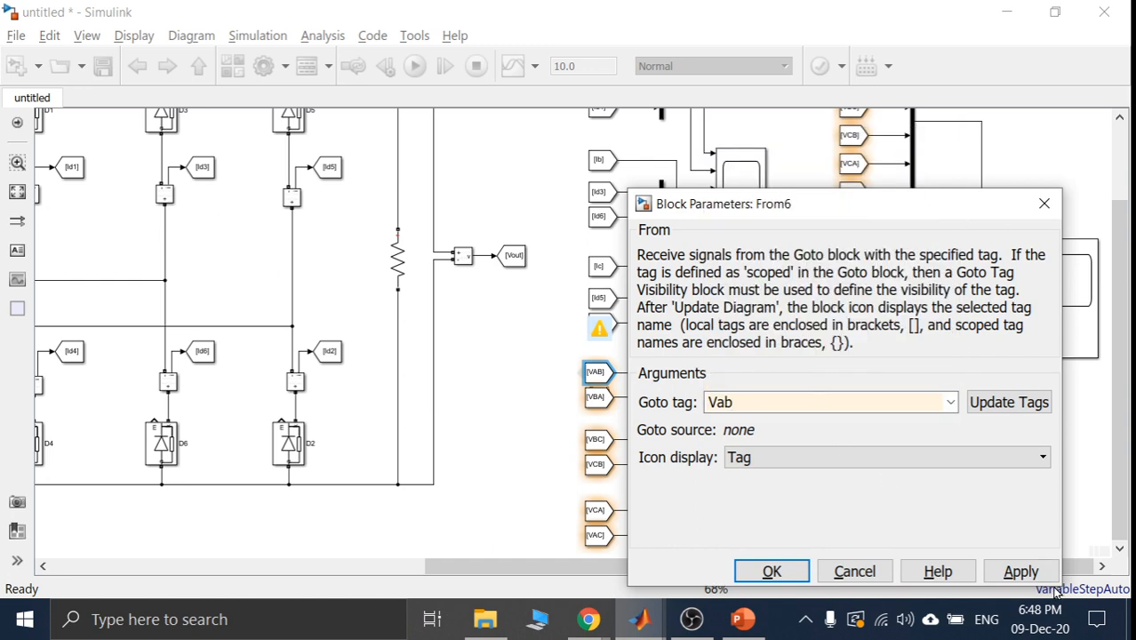
left_click(1021, 571)
left_click(771, 571)
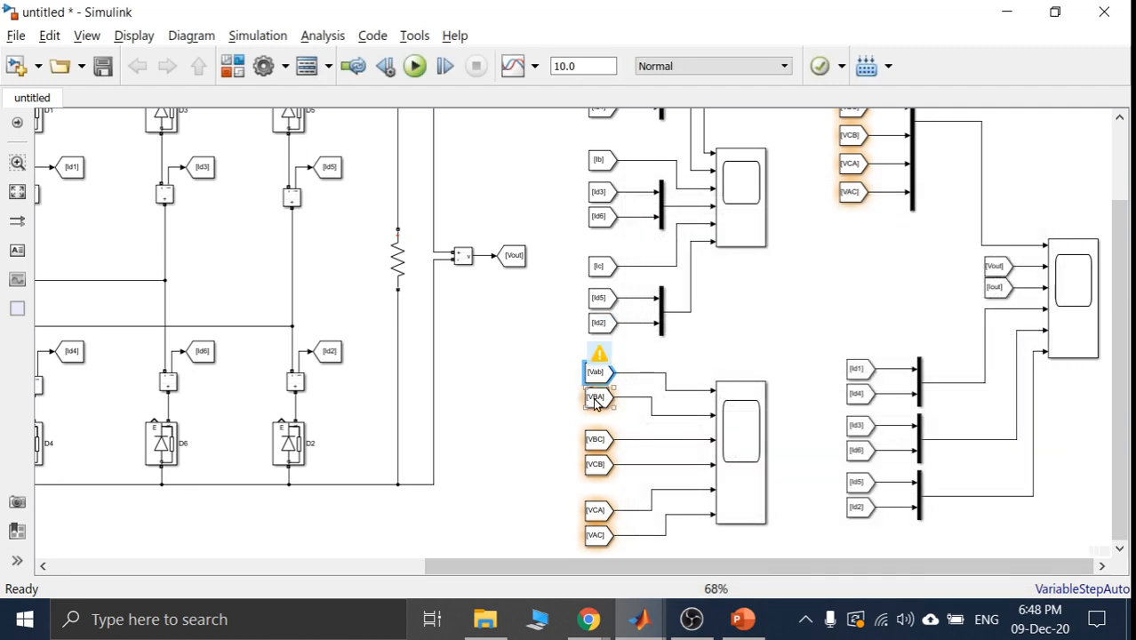
- Set the Goto tag of the voltage scope's VBA From block to Vba
double_click(595, 403)
left_click_drag(908, 237, 802, 132)
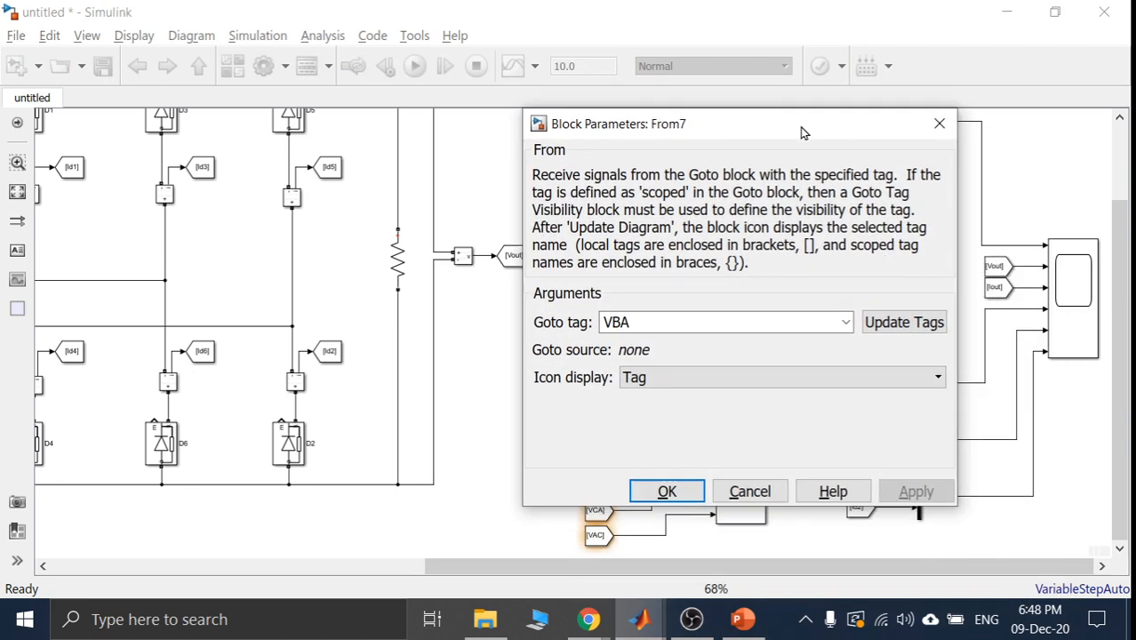
left_click(845, 321)
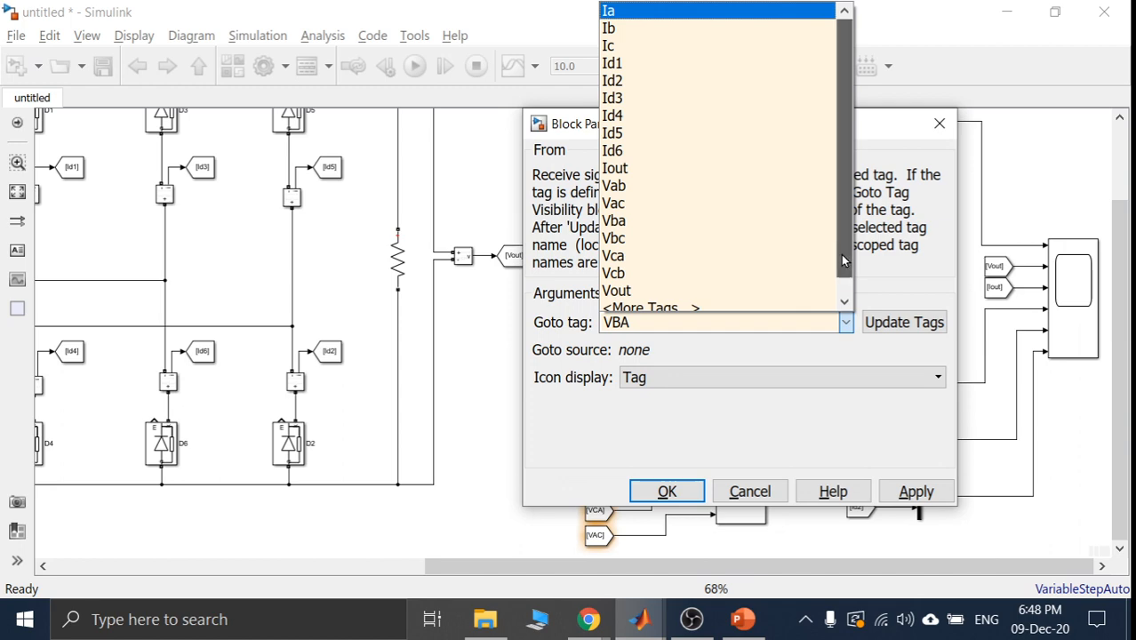
scroll(819, 281, "down", 1)
left_click(618, 205)
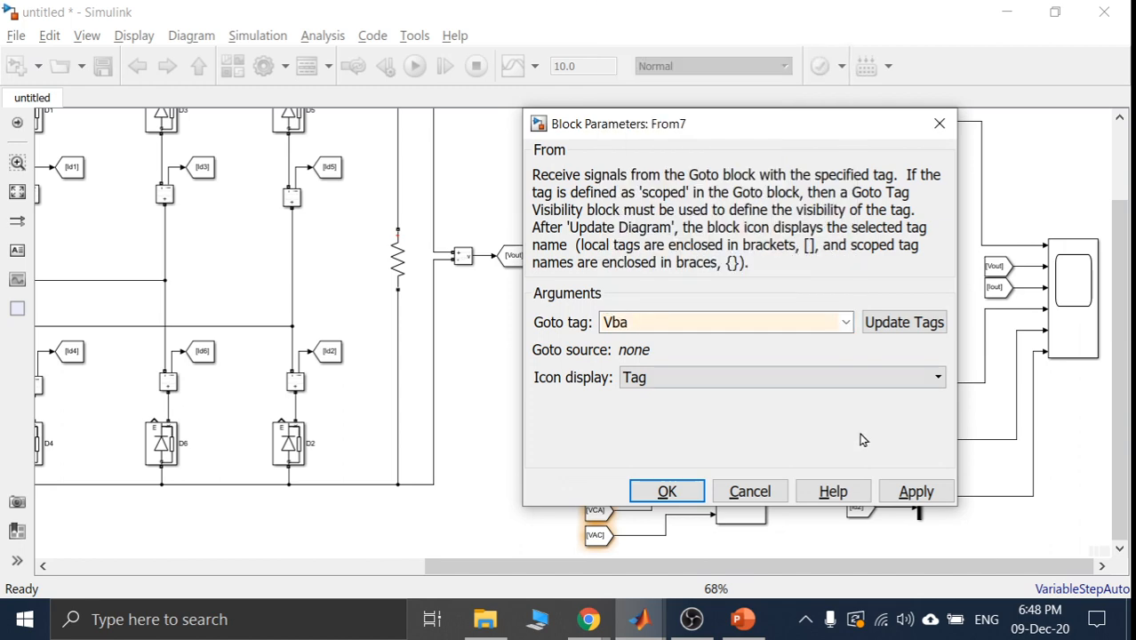
left_click(915, 491)
left_click(667, 491)
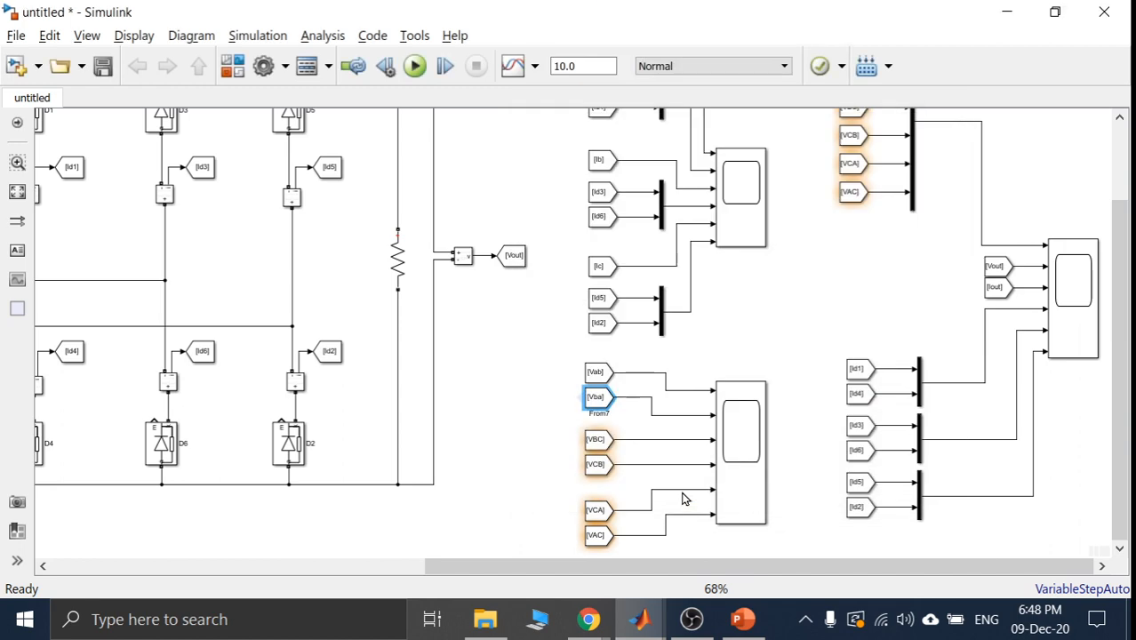
- Set the Goto tag of the voltage scope's VBC From block to Vbc
double_click(600, 440)
left_click(957, 446)
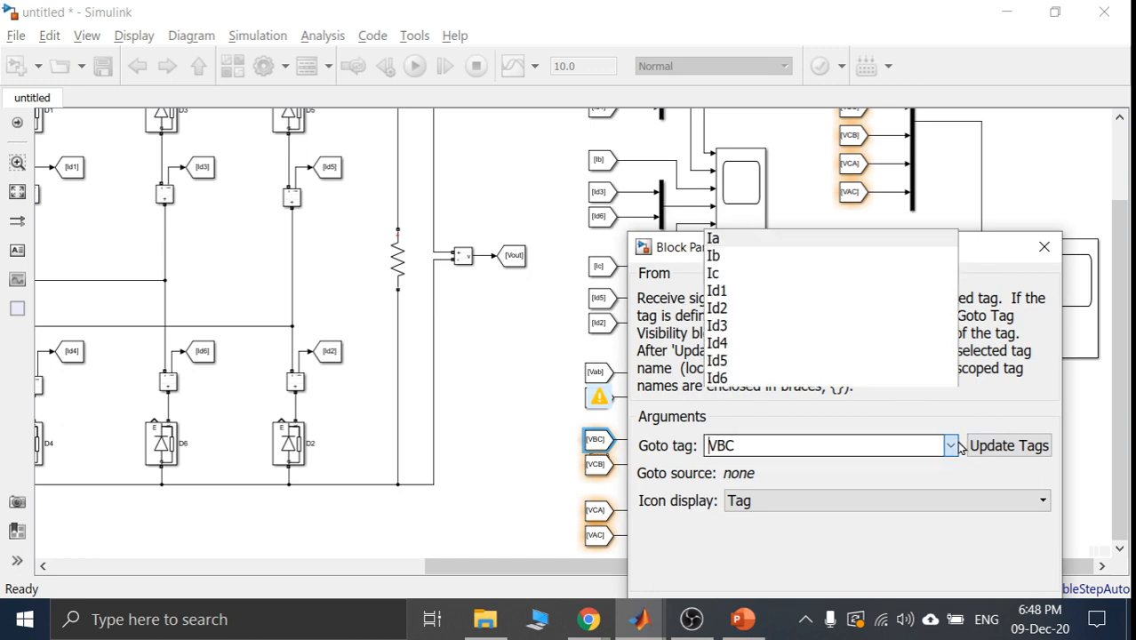
left_click(889, 355)
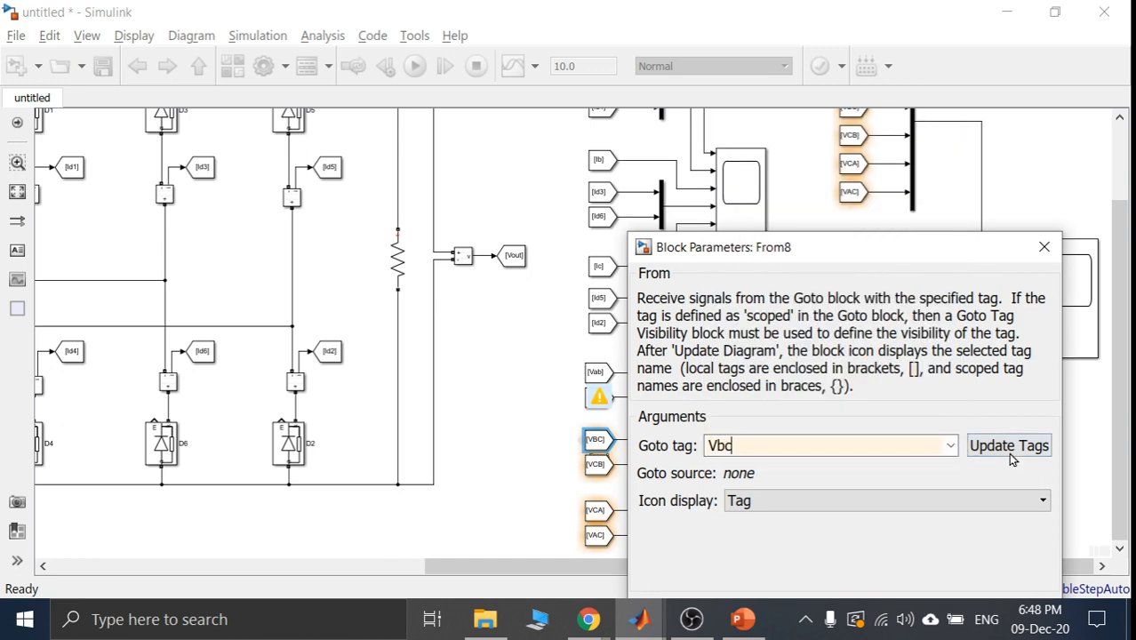
left_click_drag(887, 249, 818, 103)
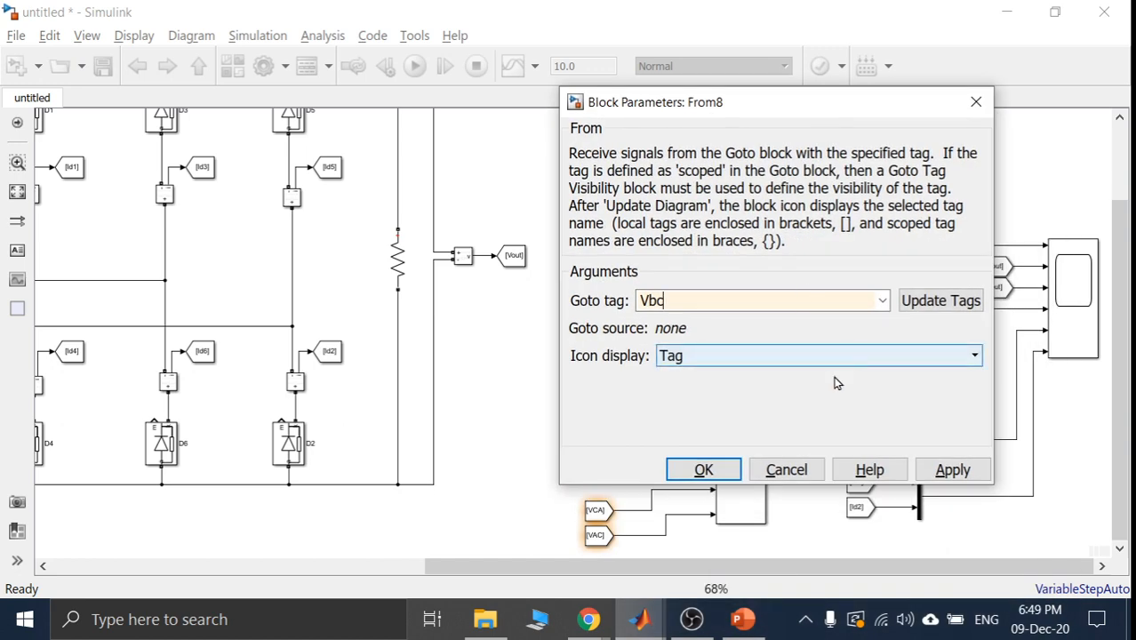
left_click(953, 469)
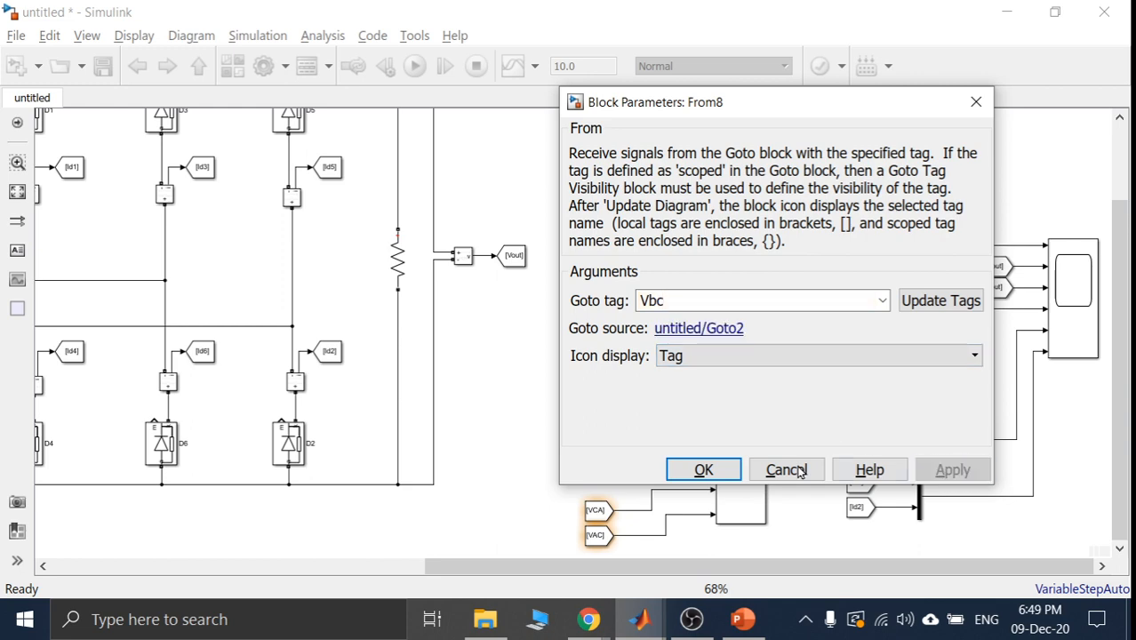
left_click(703, 469)
- Set the Goto tag of the voltage scope's VCB From block to Vcb
double_click(596, 464)
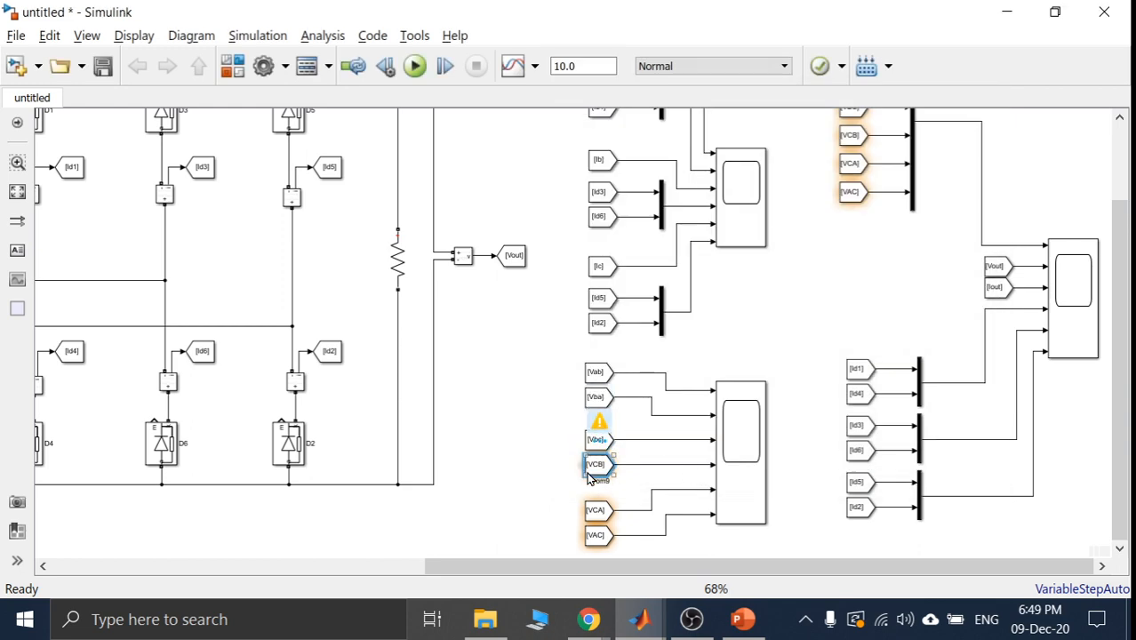
left_click(949, 445)
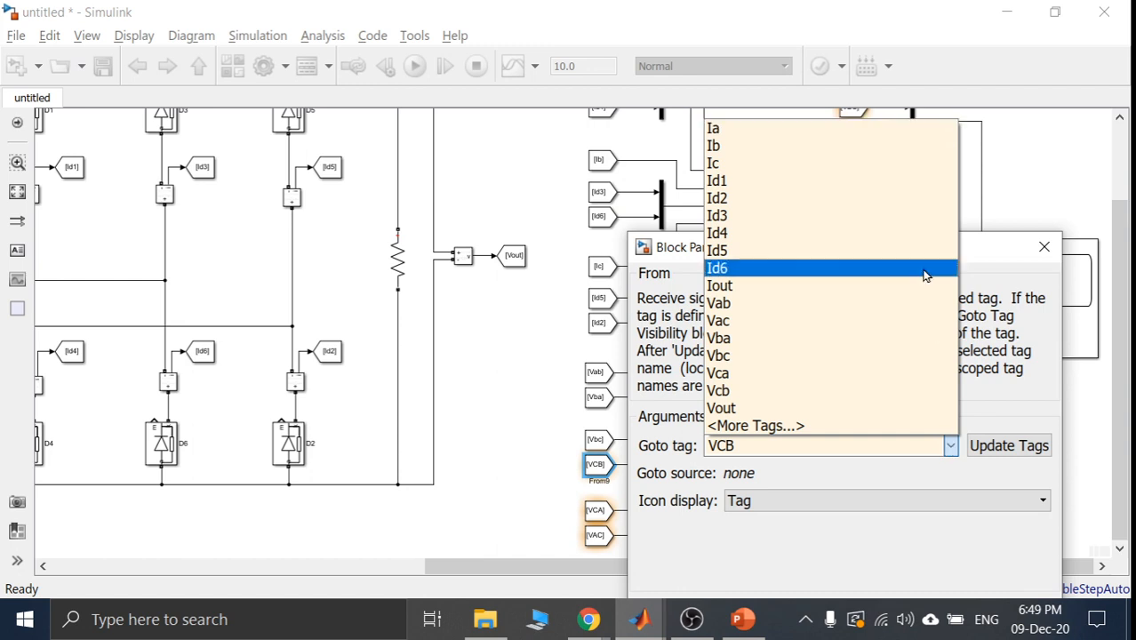
left_click(876, 391)
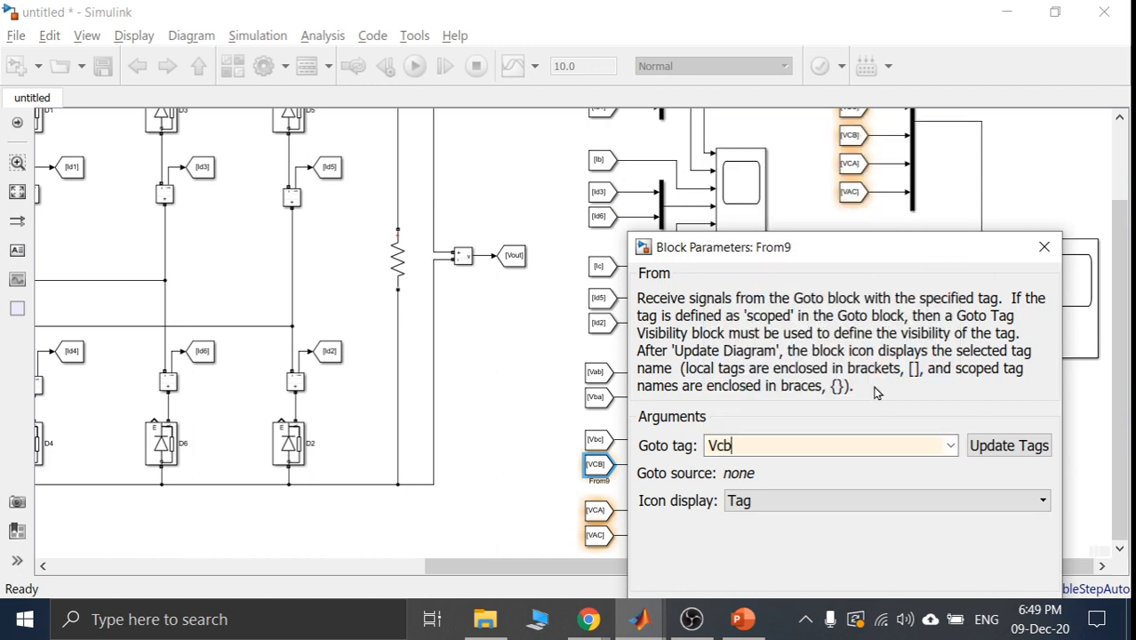
left_click_drag(895, 265, 766, 118)
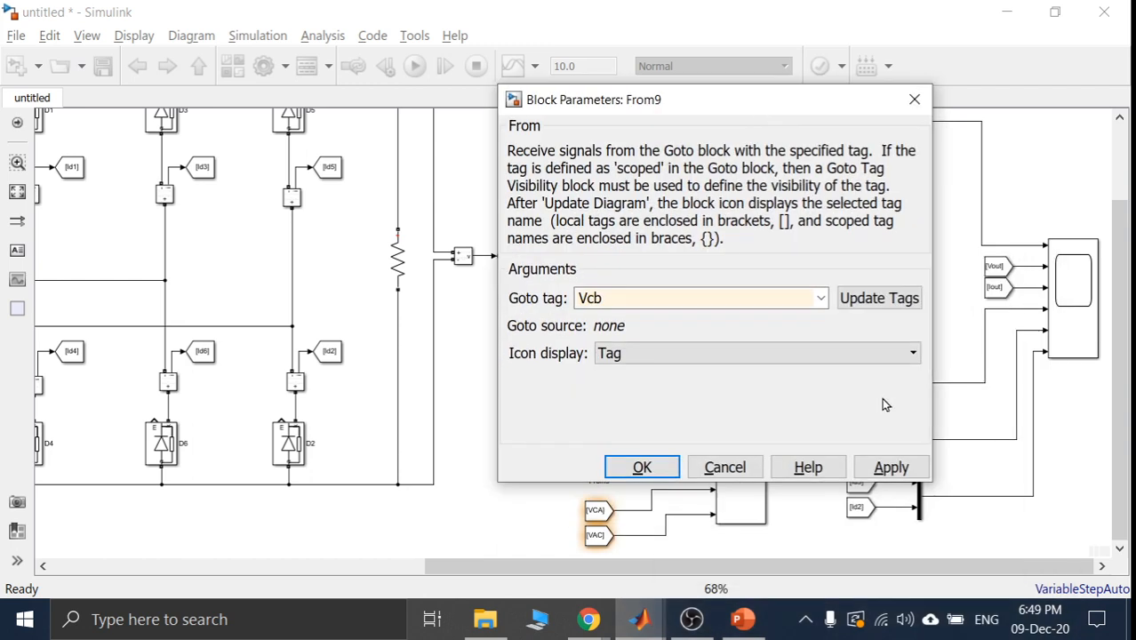
left_click(891, 467)
left_click(661, 471)
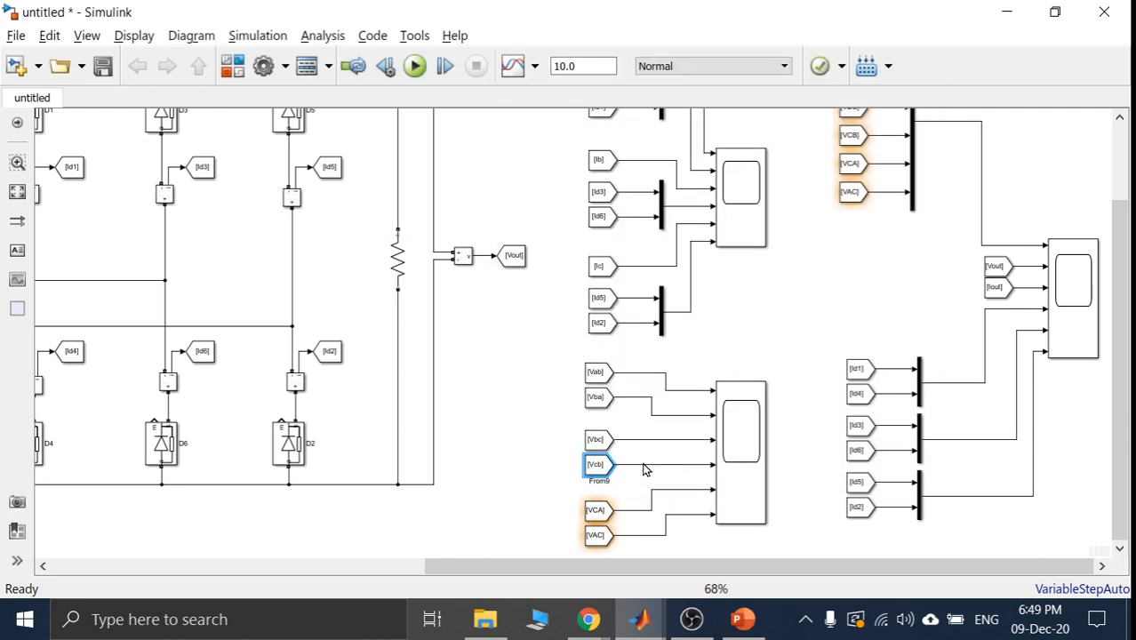
- Set the Goto tag of the voltage scope's VCA From block to Vca
double_click(597, 508)
left_click(949, 445)
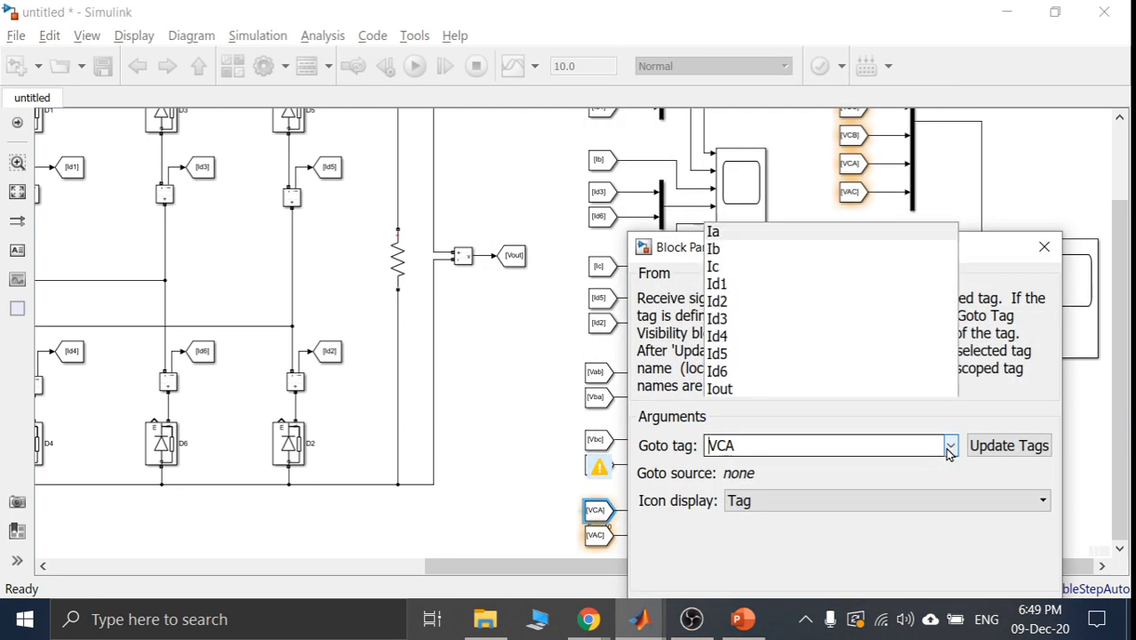
left_click(891, 384)
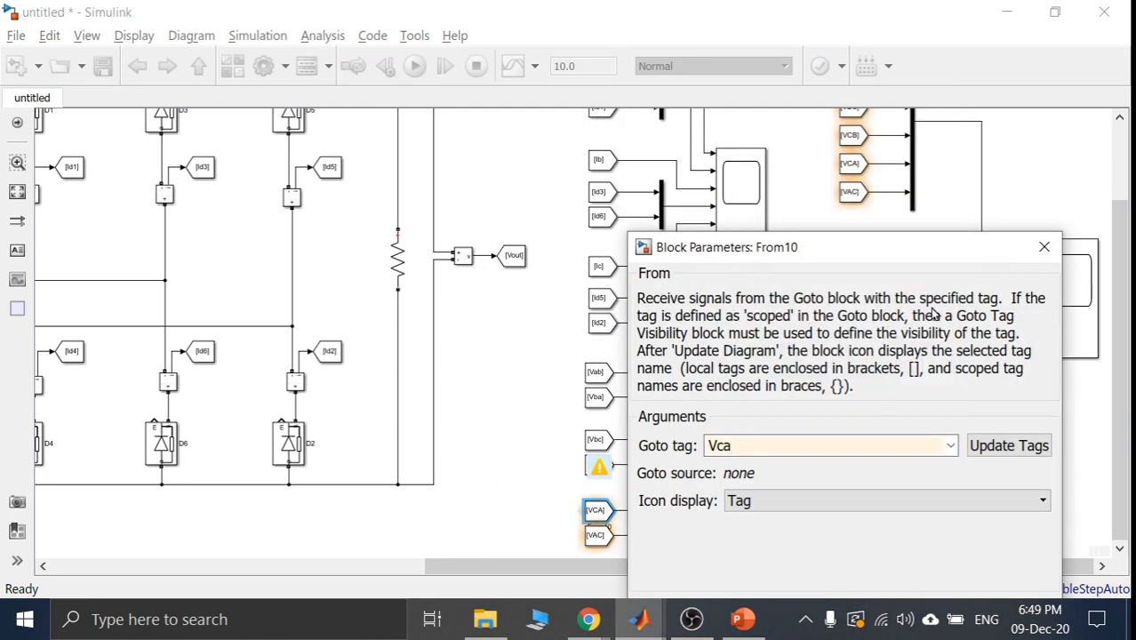
left_click_drag(918, 254, 845, 135)
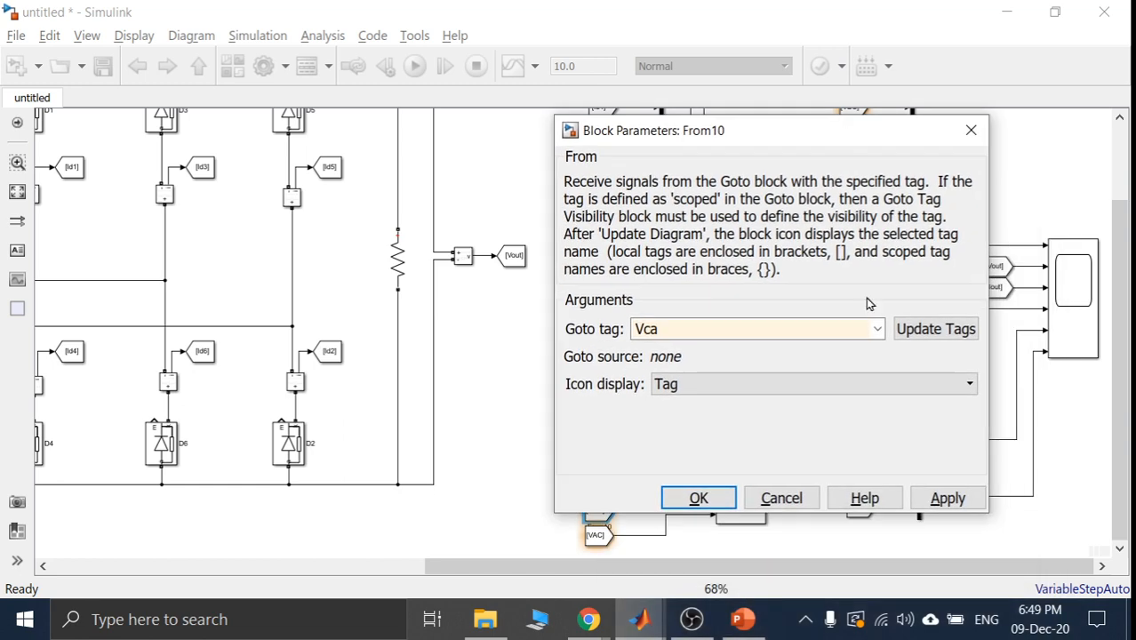
left_click(935, 501)
left_click(698, 498)
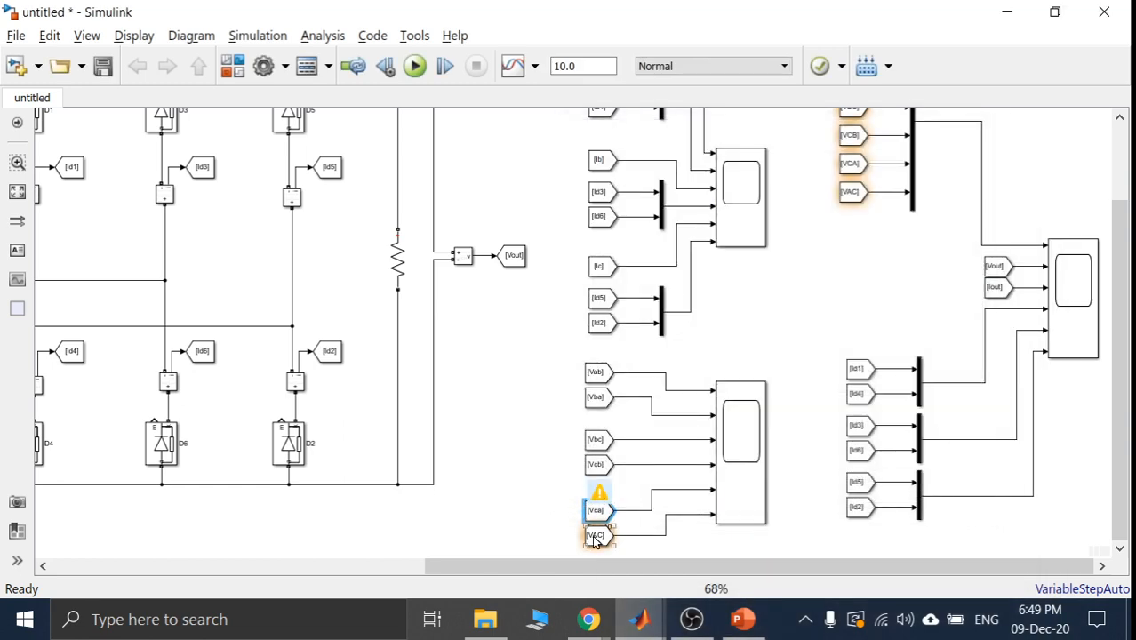
- Set the Goto tag of the voltage scope's VAC From block to Vac
double_click(595, 535)
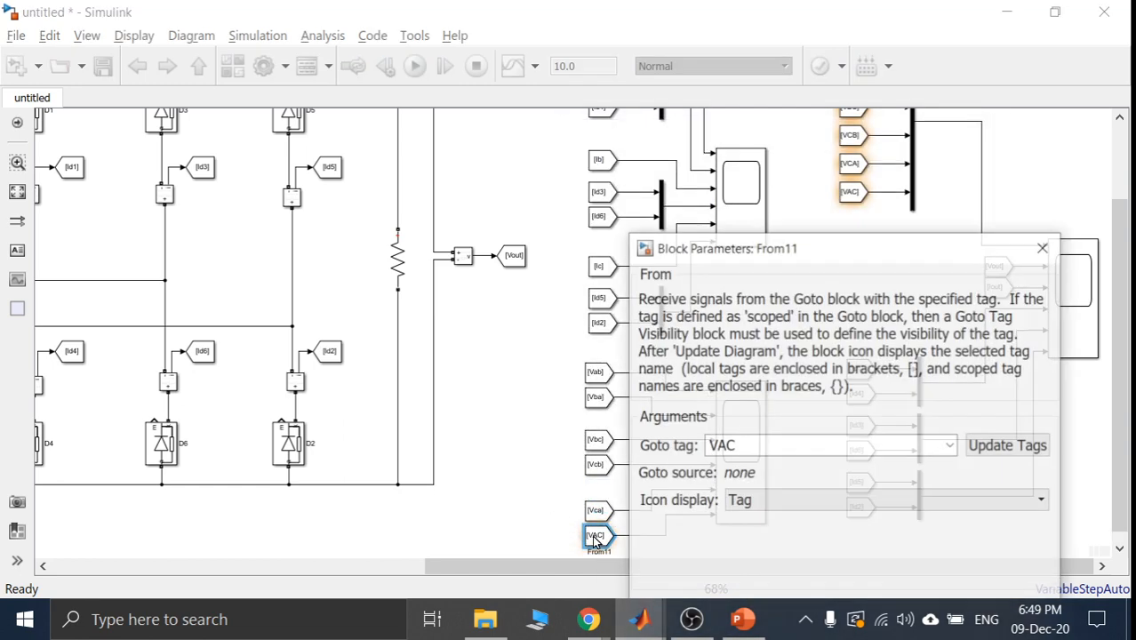
left_click(951, 447)
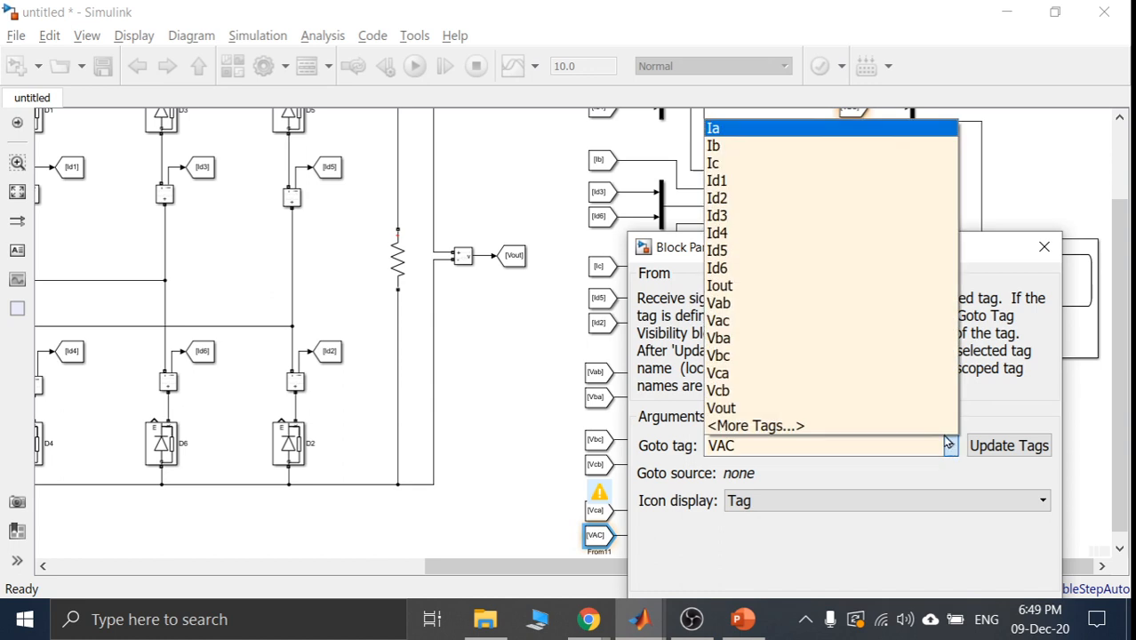
left_click(877, 328)
left_click_drag(930, 256, 881, 168)
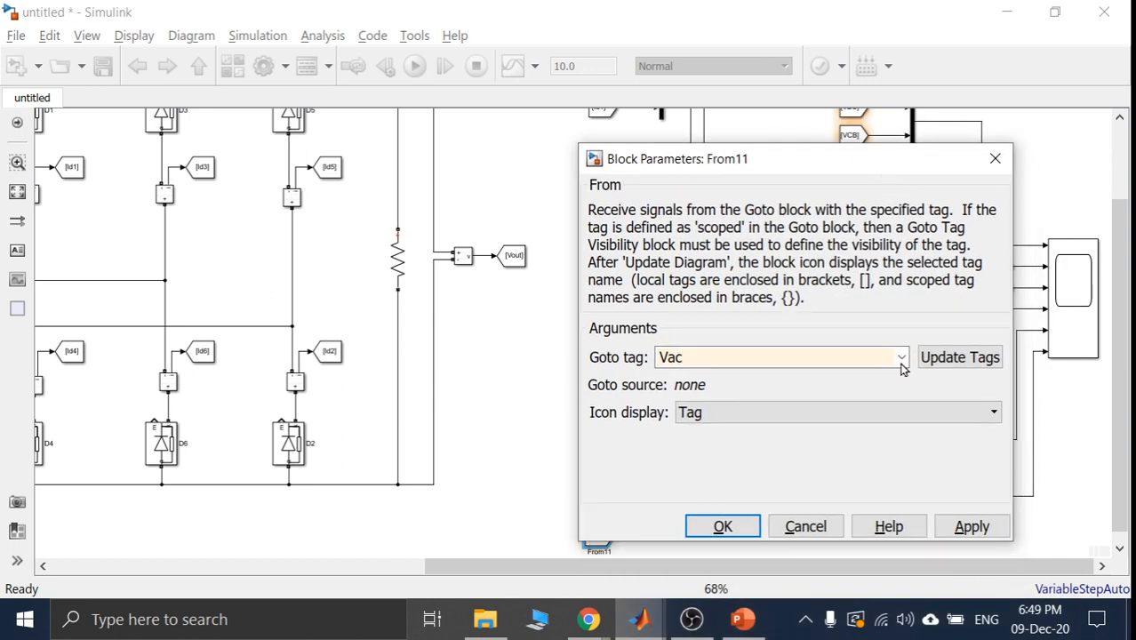
left_click(970, 526)
left_click(723, 526)
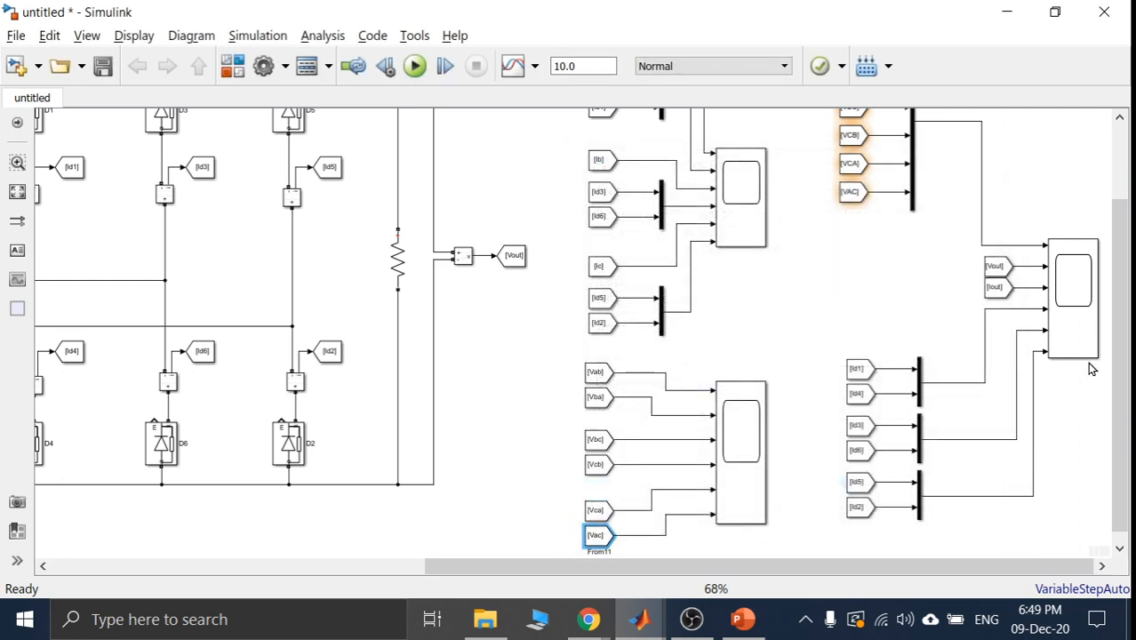
- Delete the six unmatched From blocks VAB, VBA, VBC, VCB, VCA and VAC feeding the six-input mux
left_click_drag(1122, 284, 1105, 208)
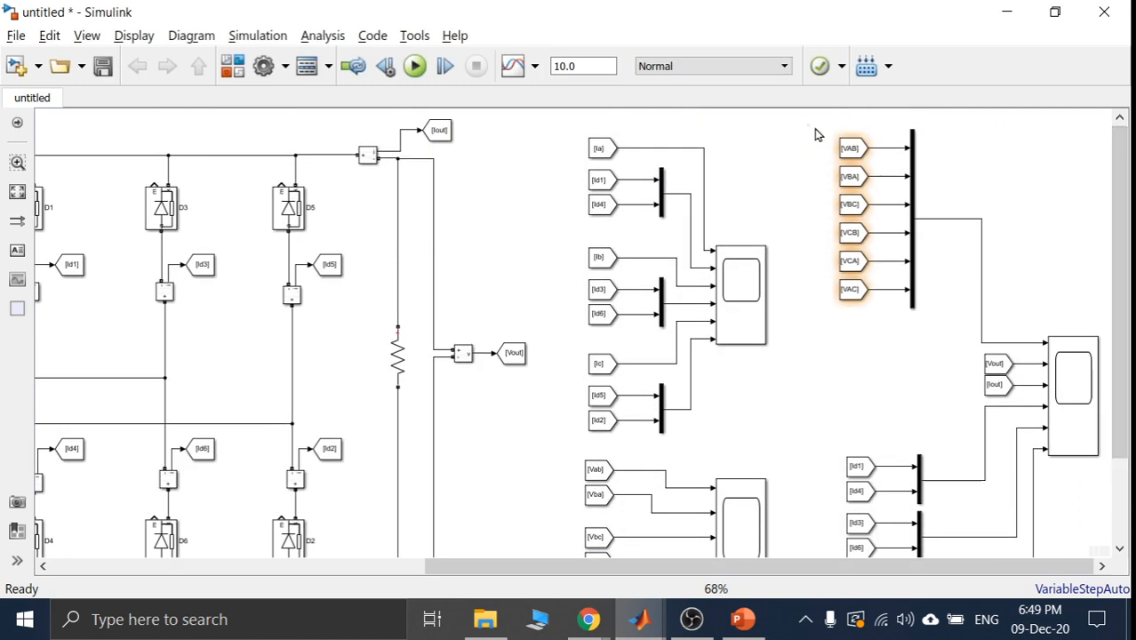
mouse_move(847, 151)
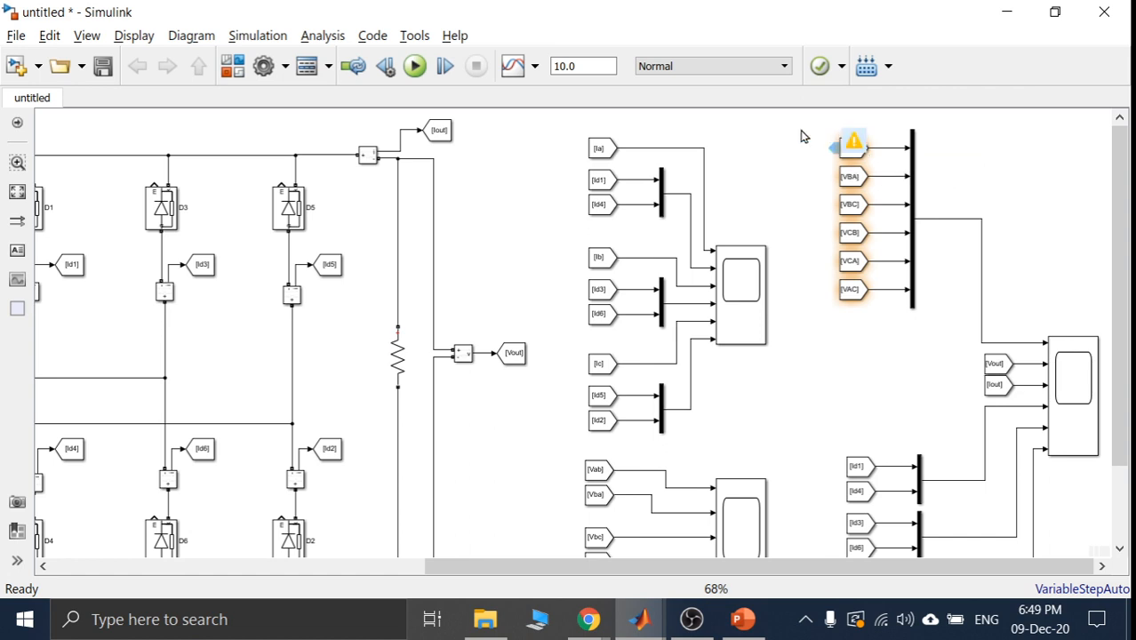
left_click(844, 157)
left_click_drag(821, 137, 871, 341)
key("Delete")
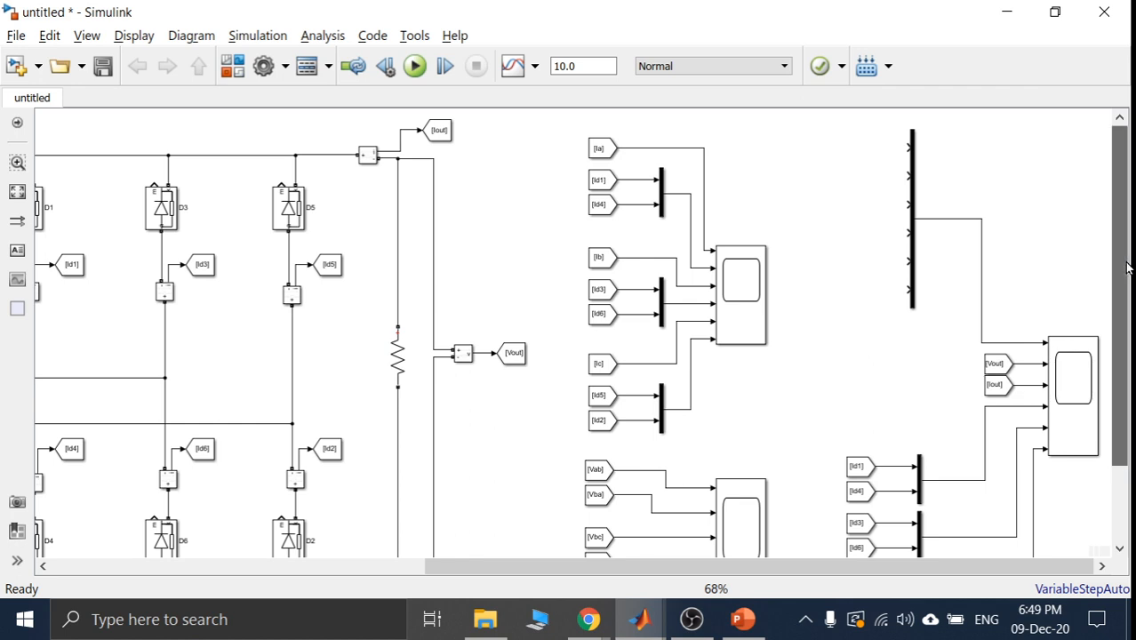
- Copy the voltage scope's six From blocks, Vab through Vac, and place the copies beside the empty six-input mux
scroll(1120, 273, "down", 3)
left_click_drag(565, 353, 611, 548)
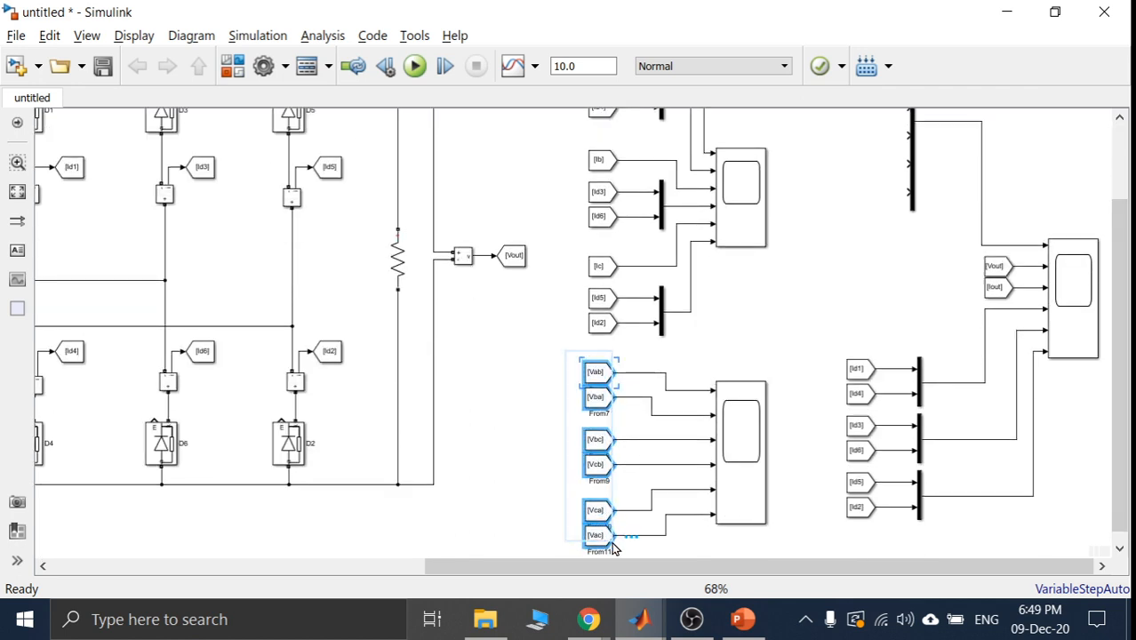
key("ctrl+c")
key("ctrl+v")
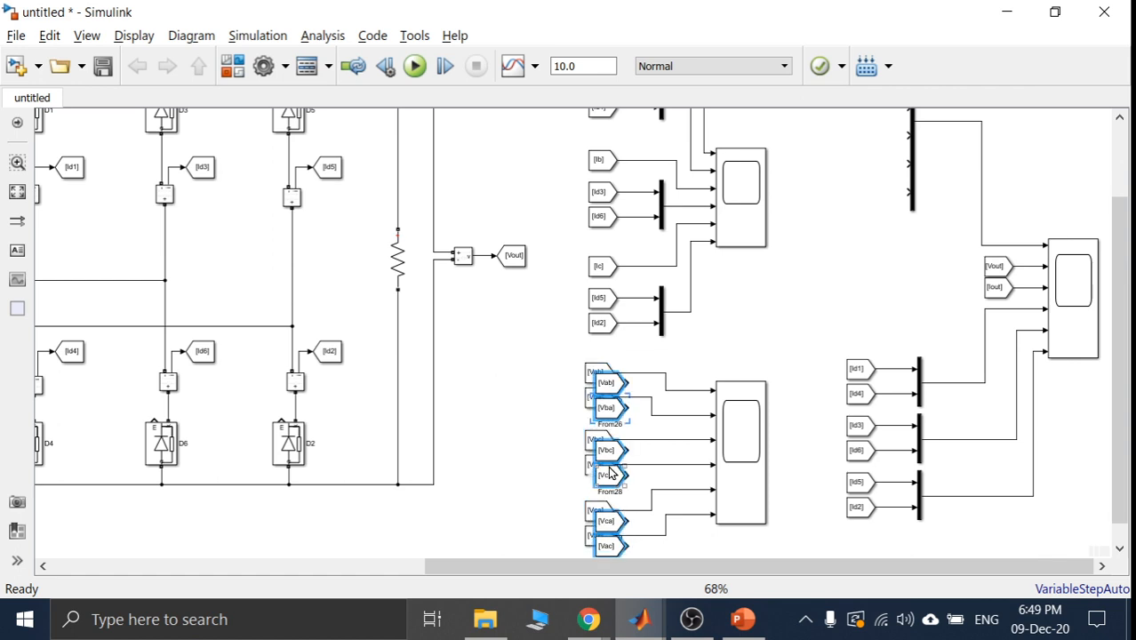
left_click_drag(607, 384, 849, 281)
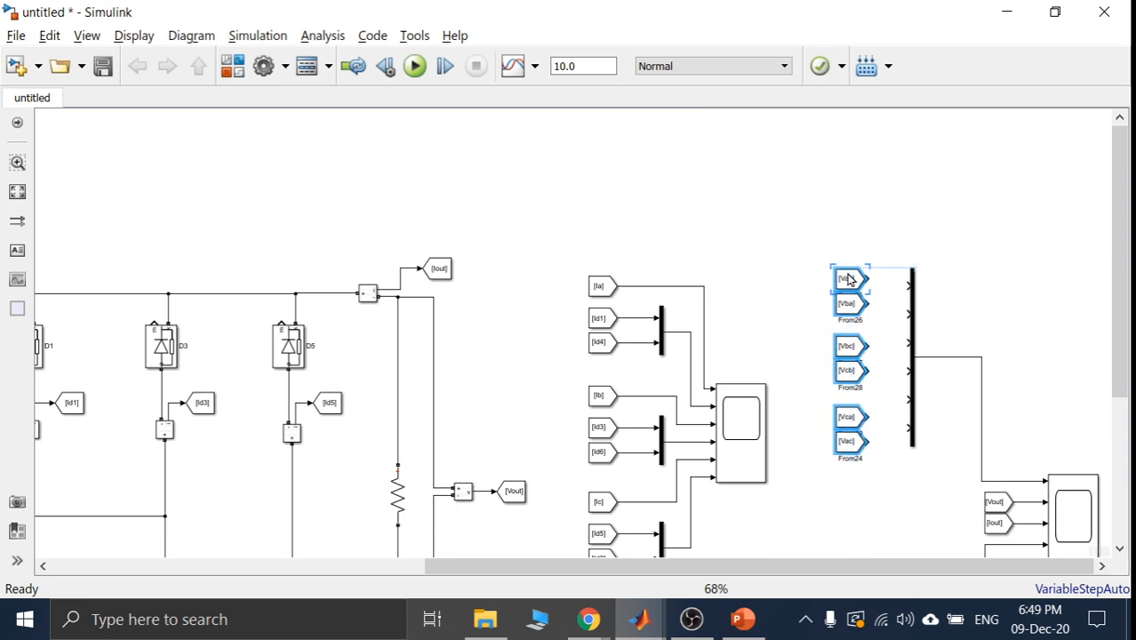
left_click(790, 308)
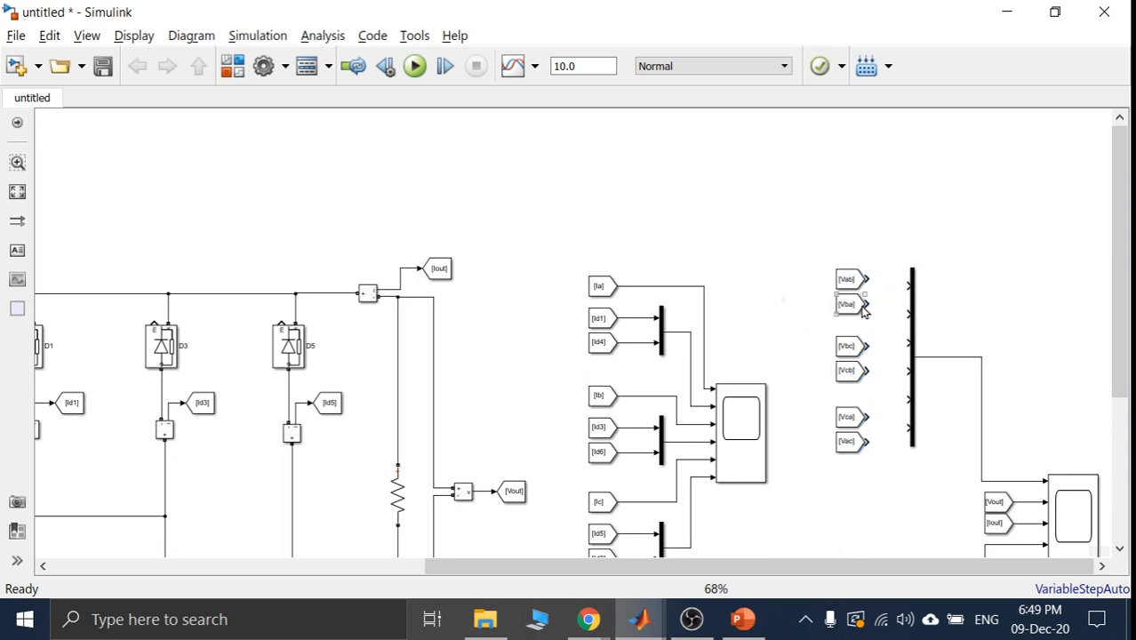
- Connect the copied Vab, Vba, Vbc, Vcb, Vca and Vac From blocks to the six mux inputs in order
left_click_drag(865, 303, 896, 317)
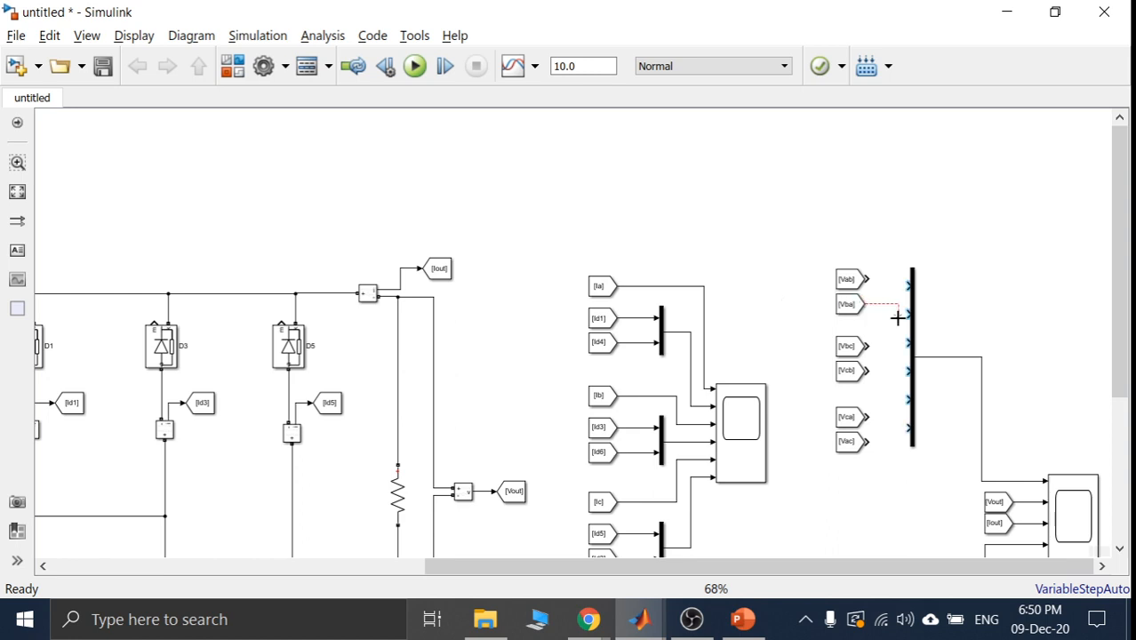
left_click_drag(871, 280, 900, 288)
left_click_drag(865, 345, 908, 371)
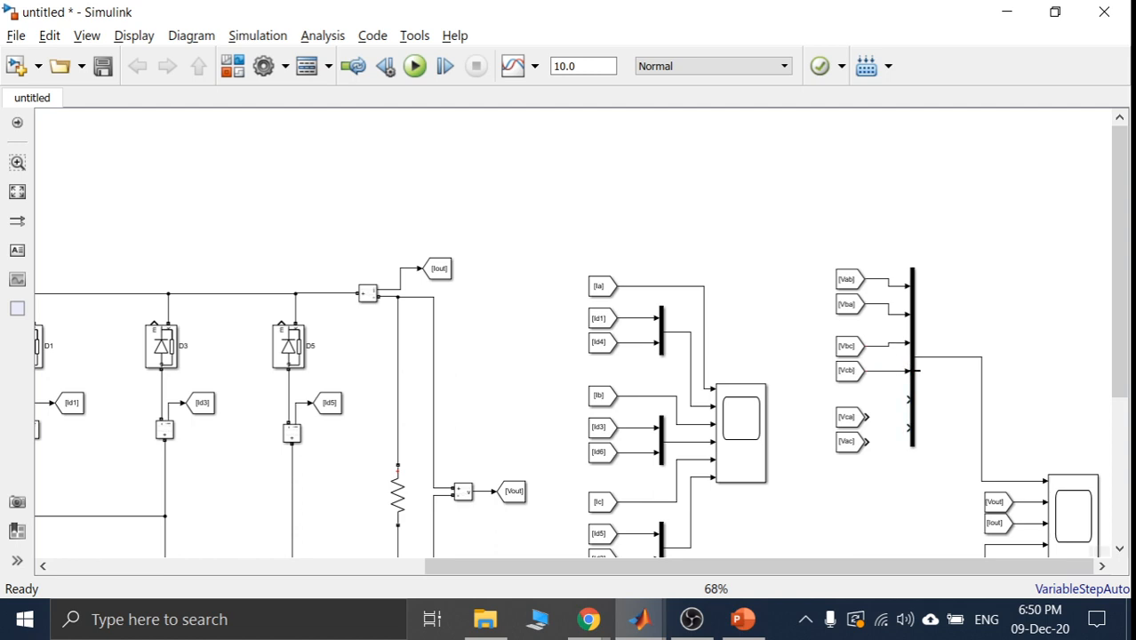
left_click_drag(866, 414, 907, 400)
left_click_drag(863, 439, 909, 430)
- Examine the whole model, from the line-voltage measurements through the diode bridge to the scopes
left_click_drag(1120, 233, 1119, 398)
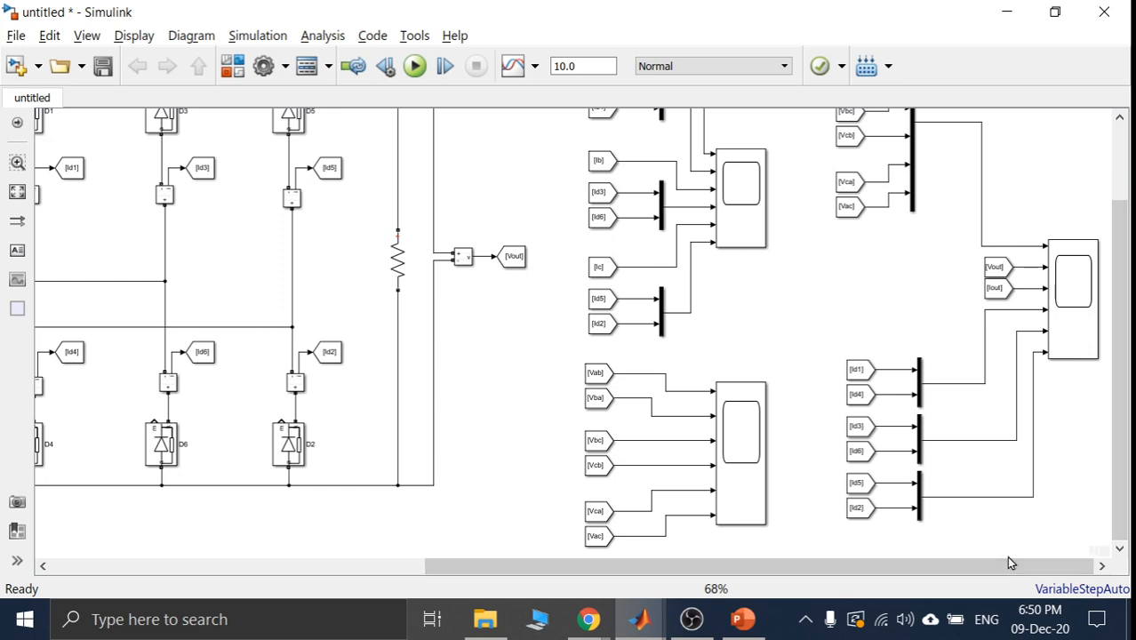
left_click_drag(1009, 565, 1008, 567)
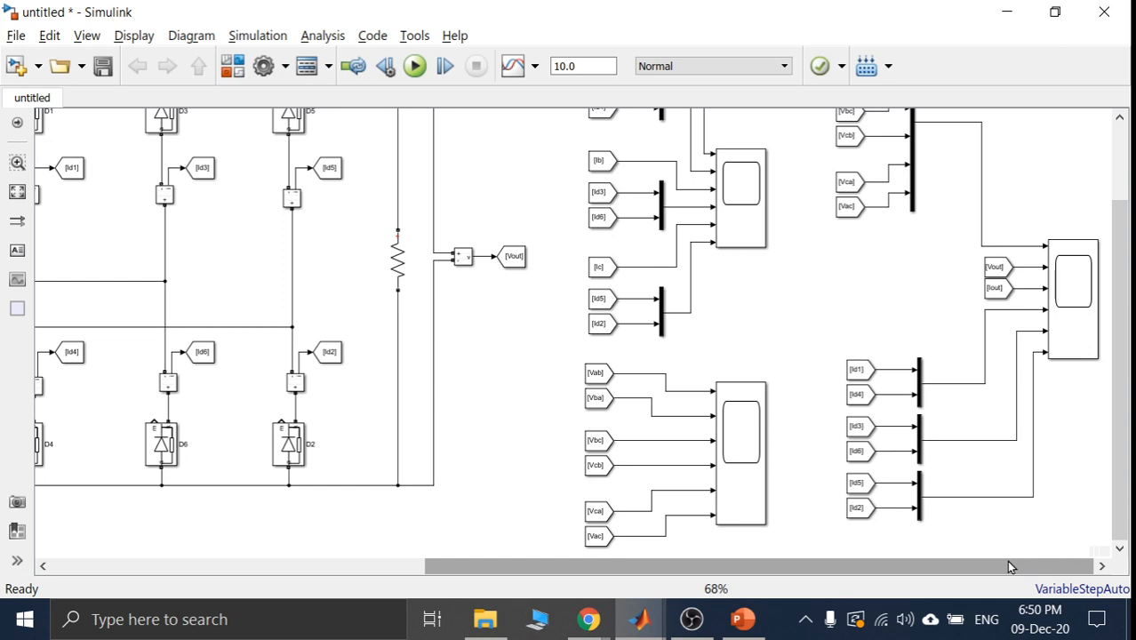
left_click_drag(1008, 567, 1086, 546)
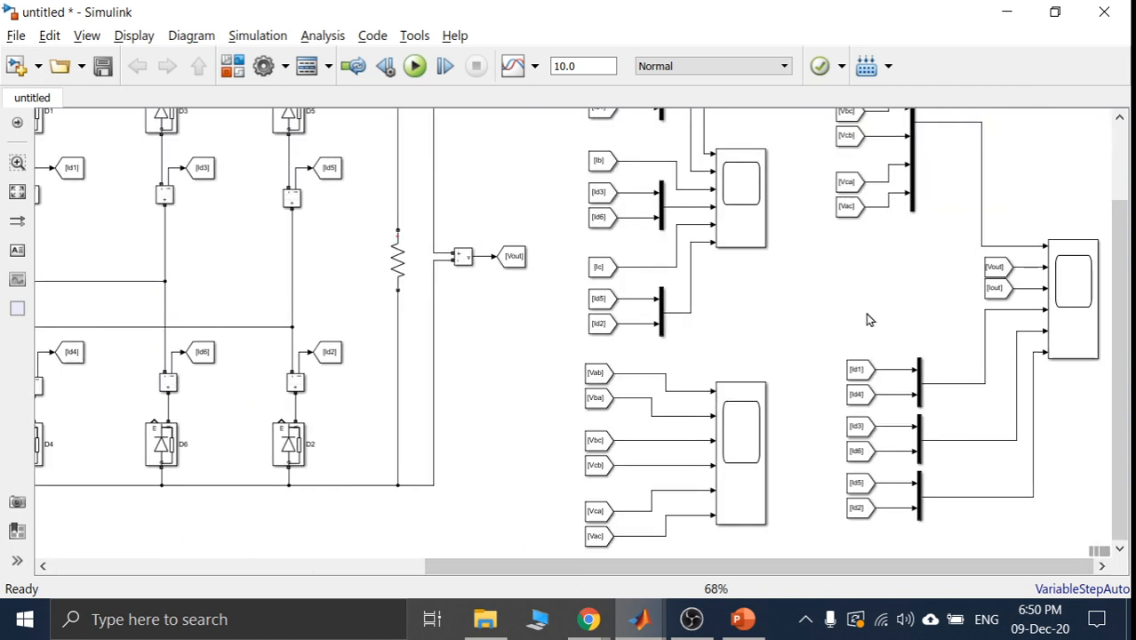
scroll(869, 320, "down", 1)
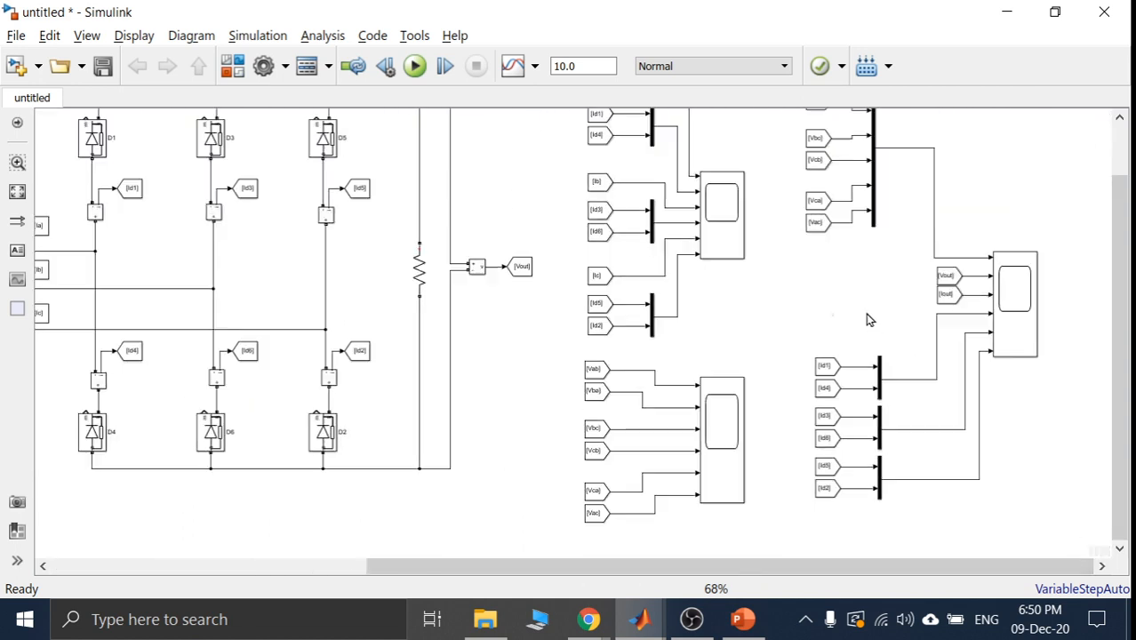
scroll(870, 320, "down", 1)
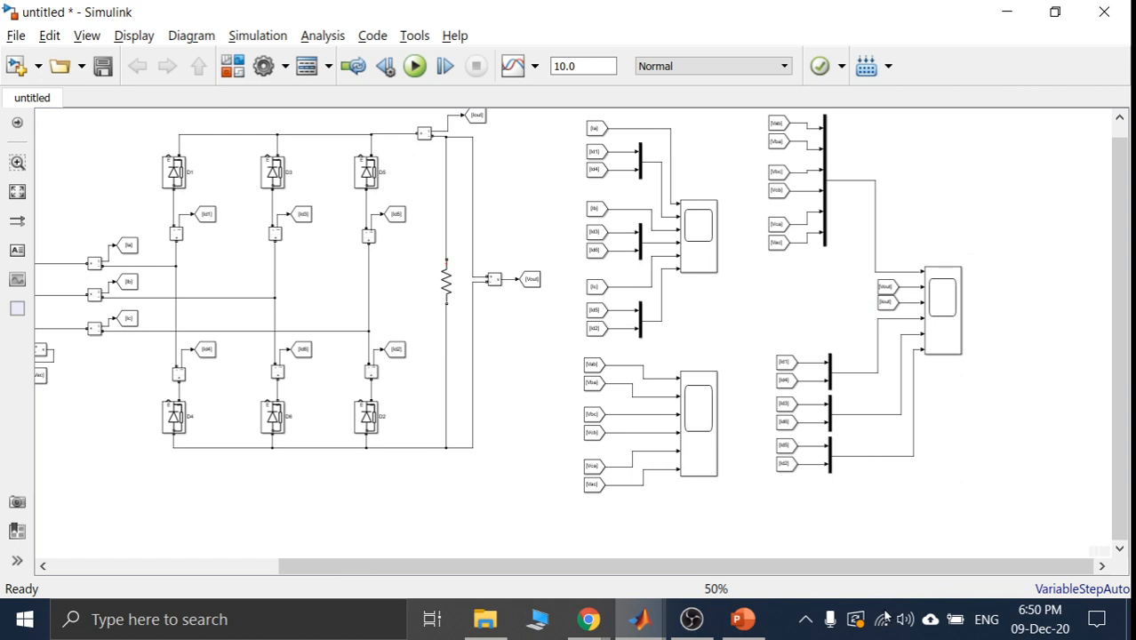
left_click_drag(883, 583, 697, 574)
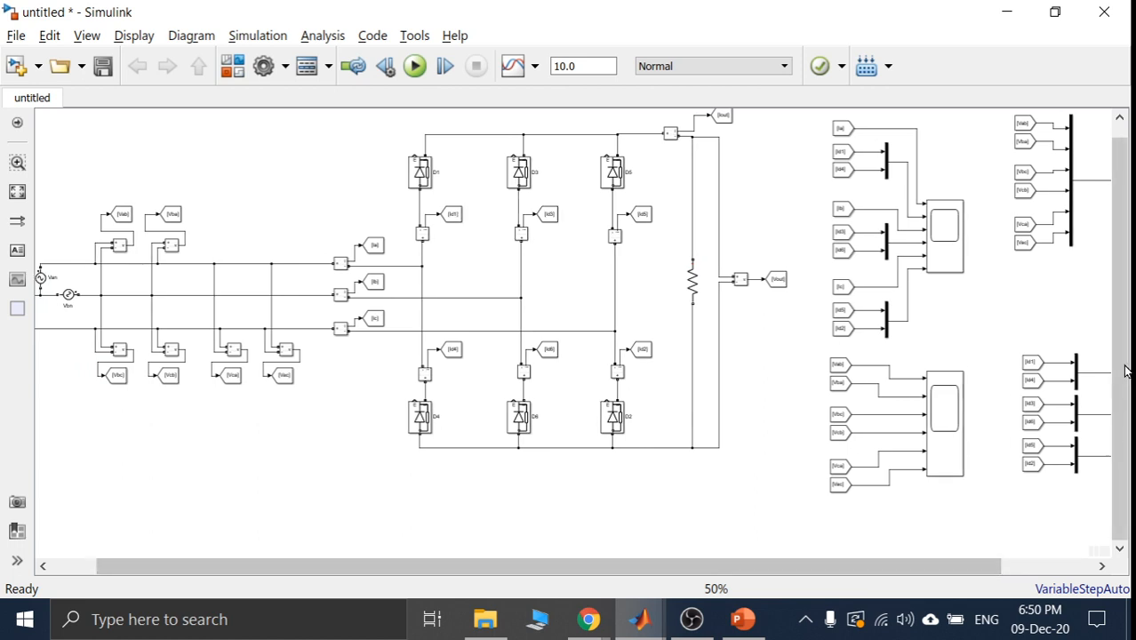
left_click_drag(1122, 364, 1118, 293)
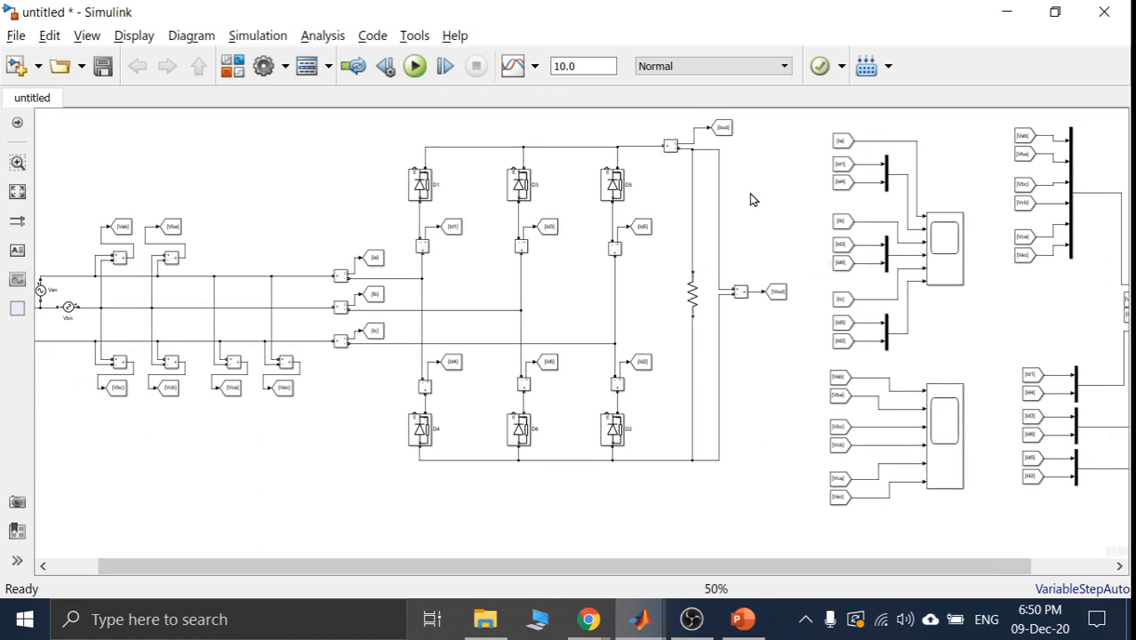
key("space")
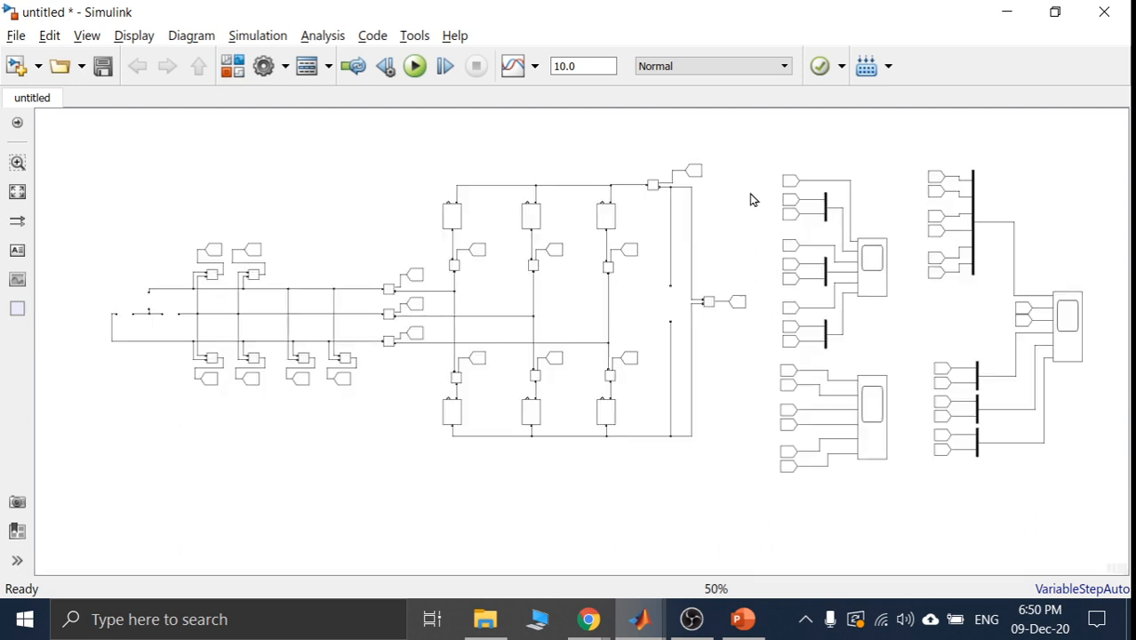
left_click(17, 249)
left_click(383, 137)
double_click(354, 140)
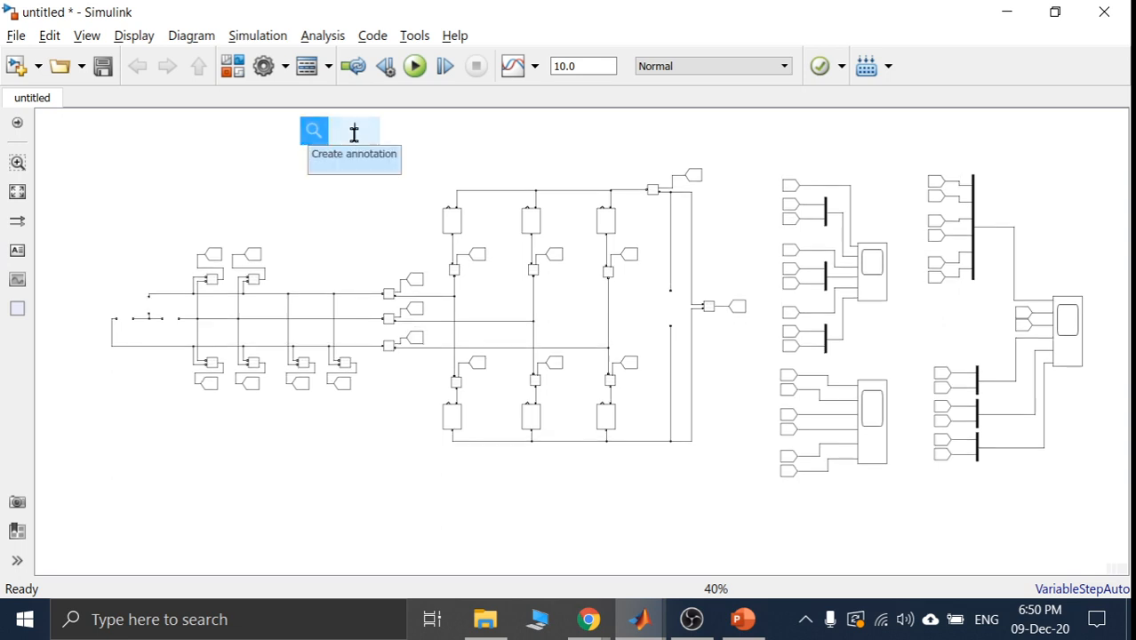
- Write the title annotation "RECTIFICADOR TRIFÁSICO" in the empty area above the diode bridge
double_click(439, 158)
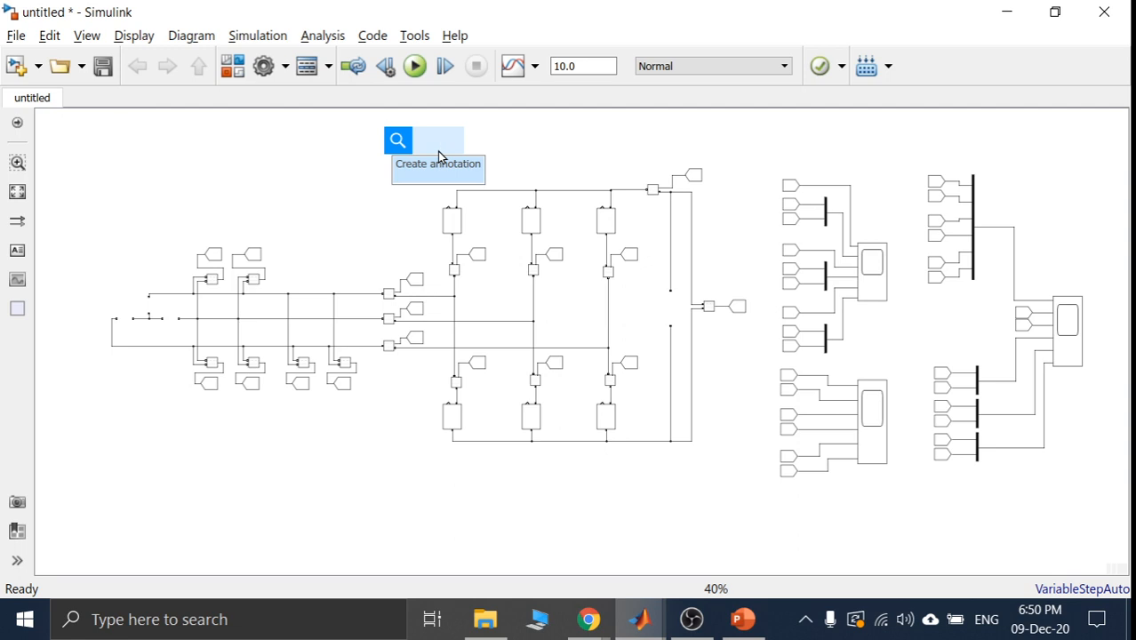
type("RE")
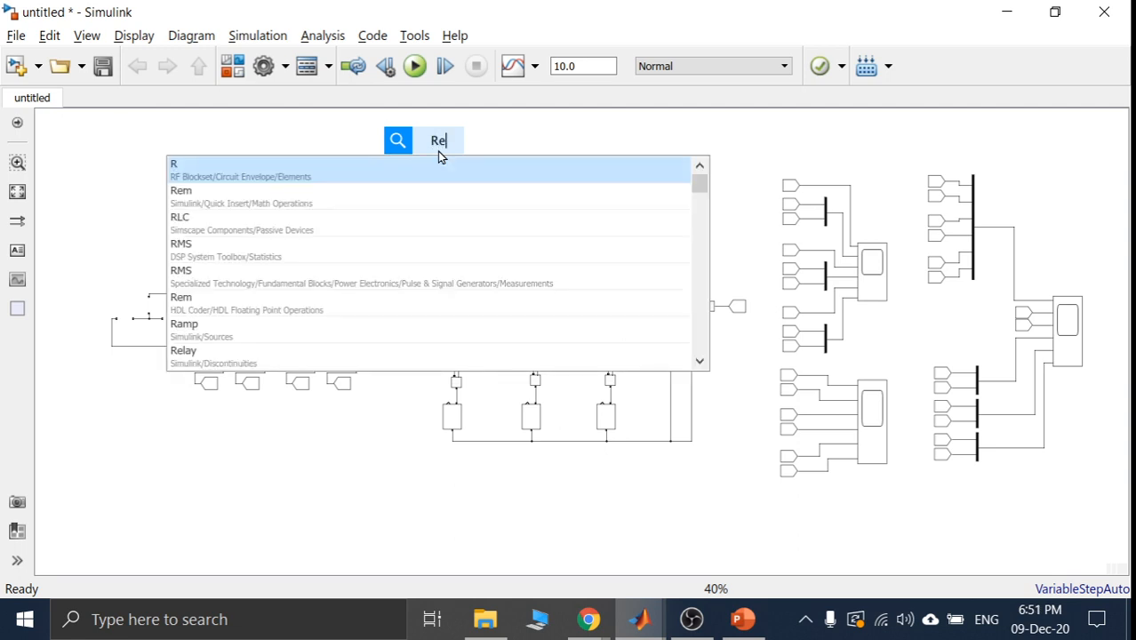
type("CTIFICADO")
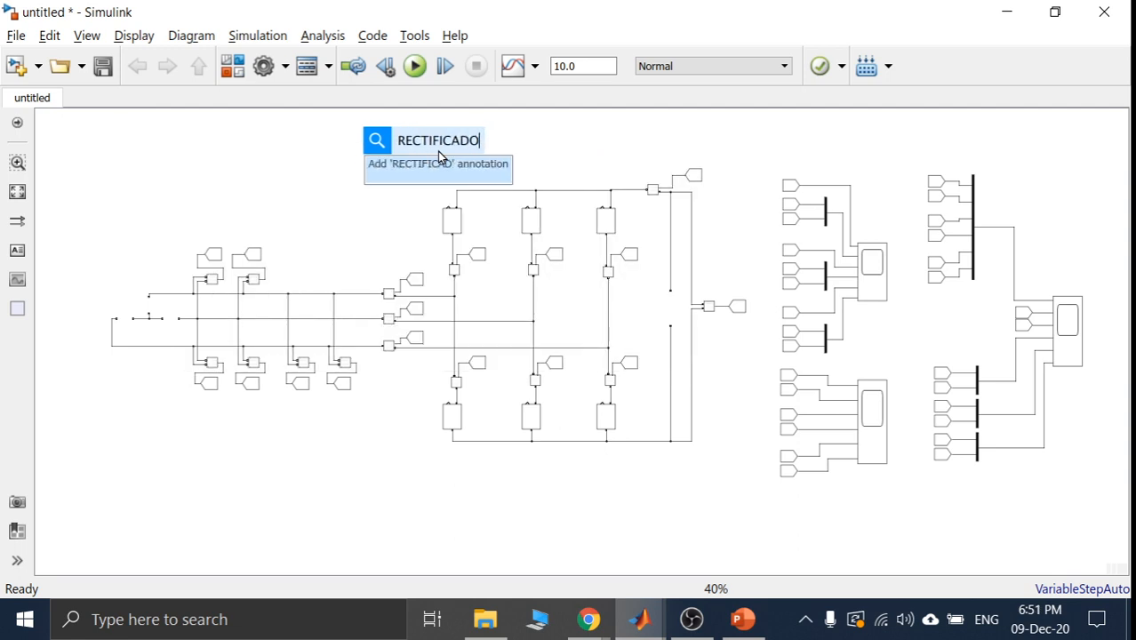
type("R TRIF'A")
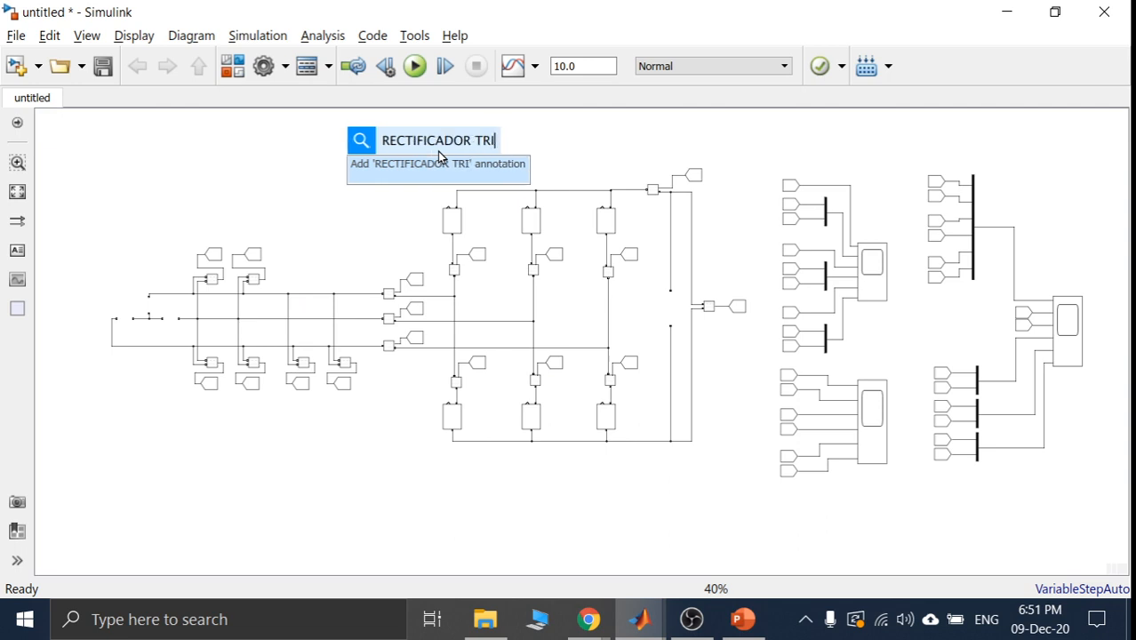
key("BackSpace")
key("BackSpace")
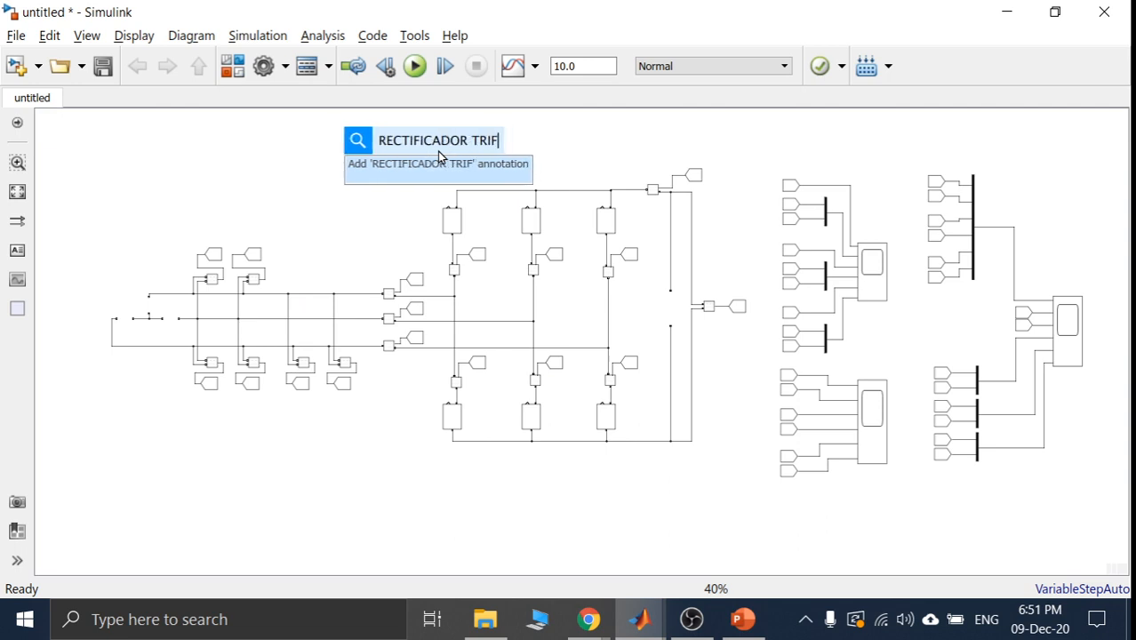
key("super+space")
type("ÁSICIO")
key("BackSpace")
key("BackSpace")
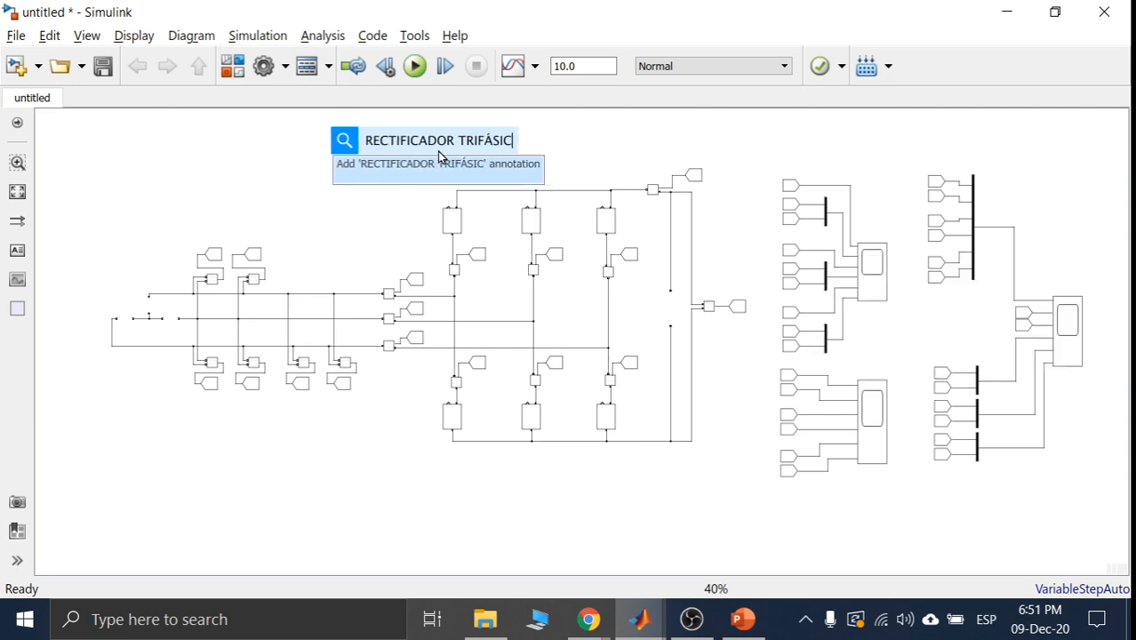
type("O DE")
key("BackSpace")
key("BackSpace")
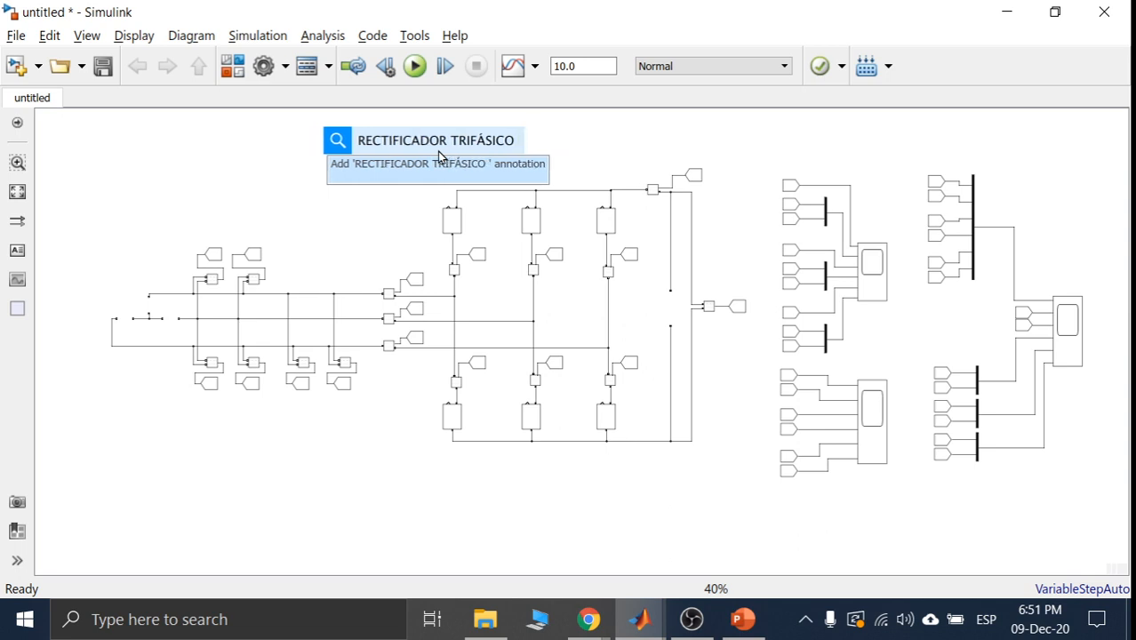
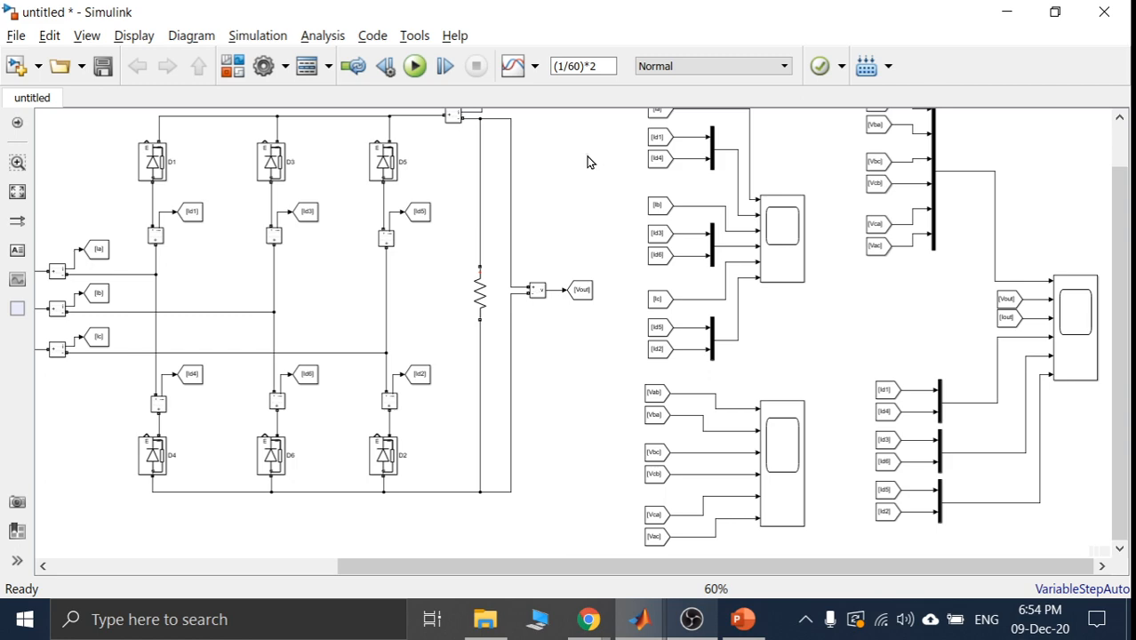
- Run the rectifier simulation with the stop time (1/60)*2
left_click(415, 66)
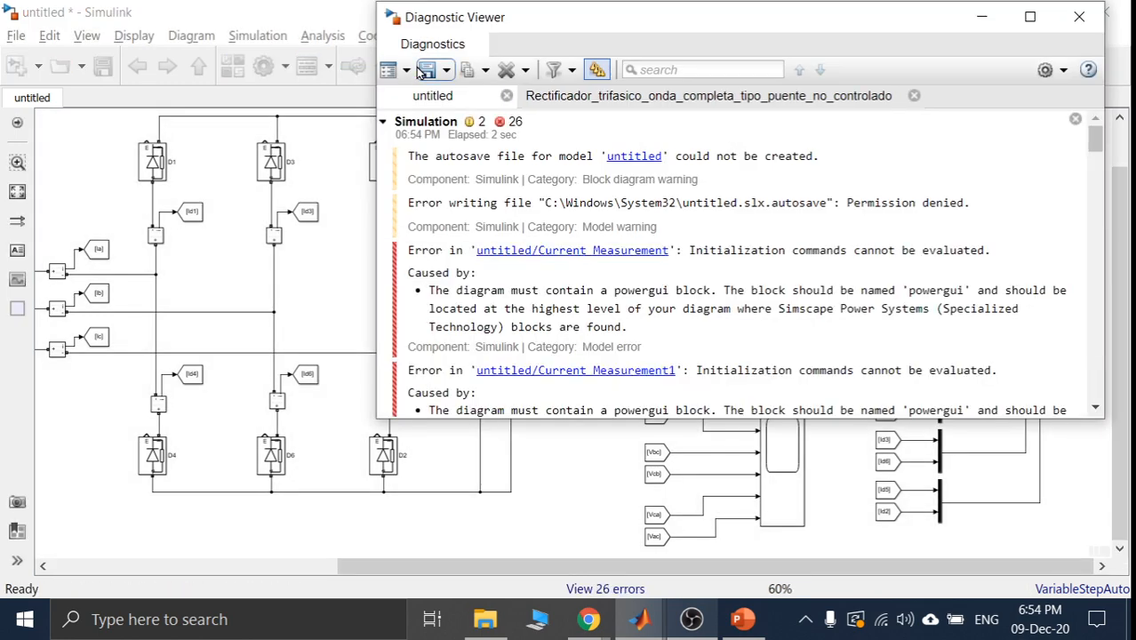
- Start saving the untitled model and browse to the folder Desktop > ESPOL > LEP 1 > PRÁCTICA 5
left_click(1078, 17)
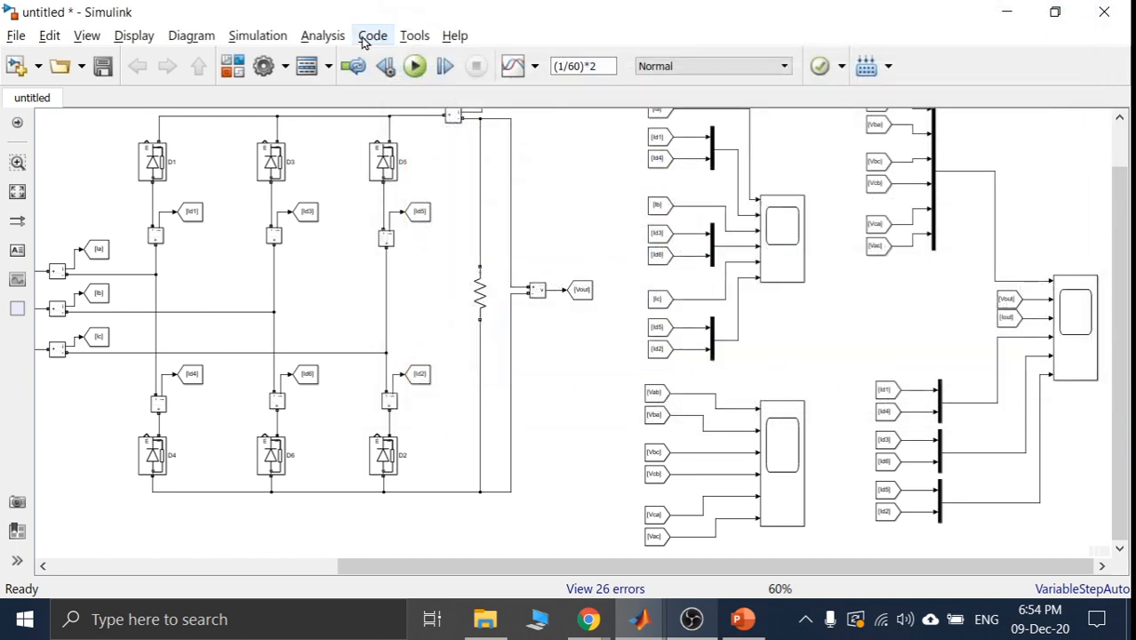
left_click(105, 76)
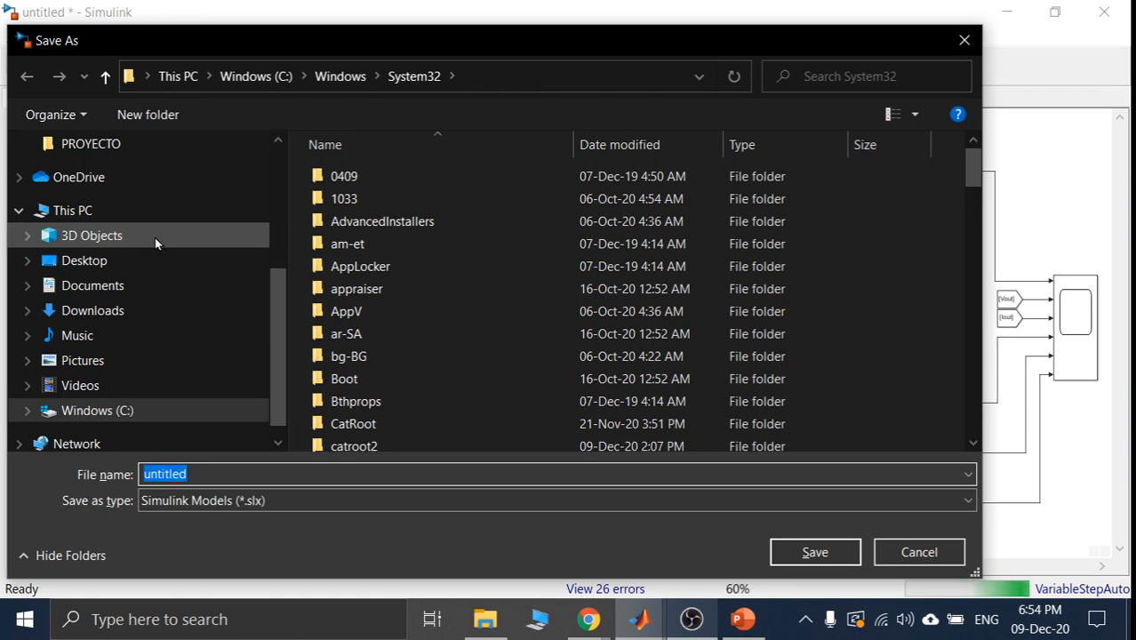
left_click(153, 240)
left_click(141, 262)
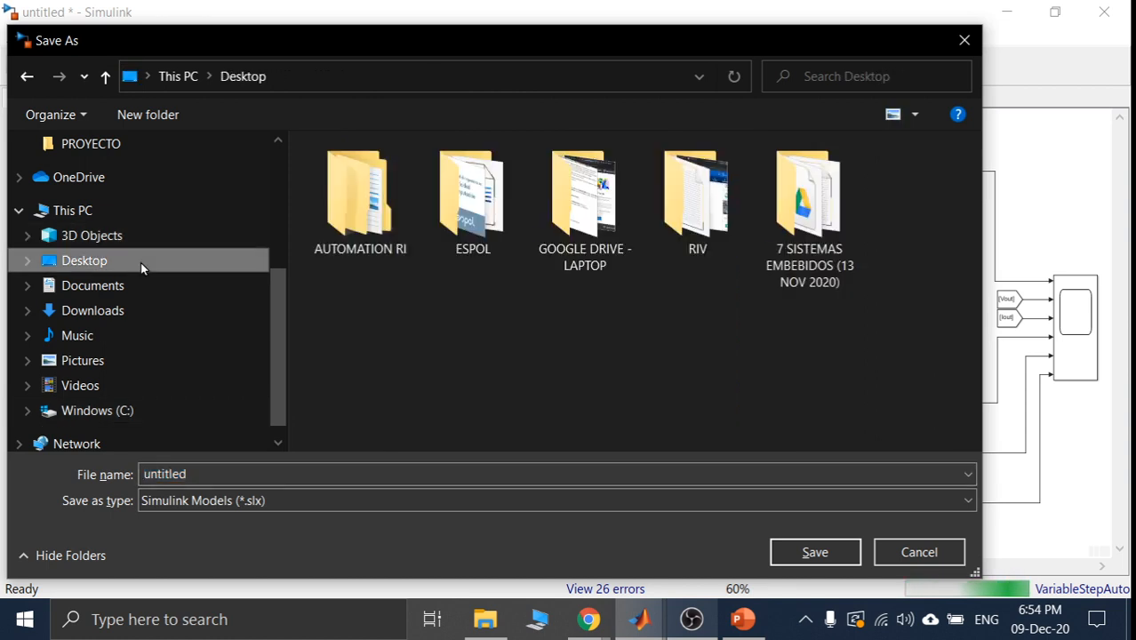
double_click(463, 254)
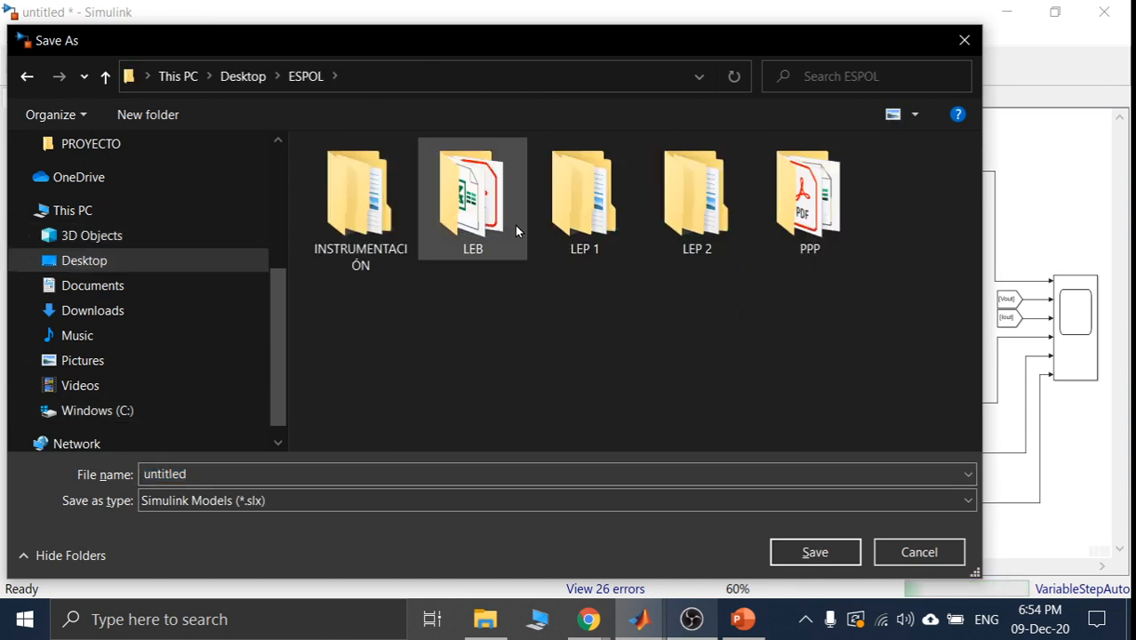
double_click(571, 187)
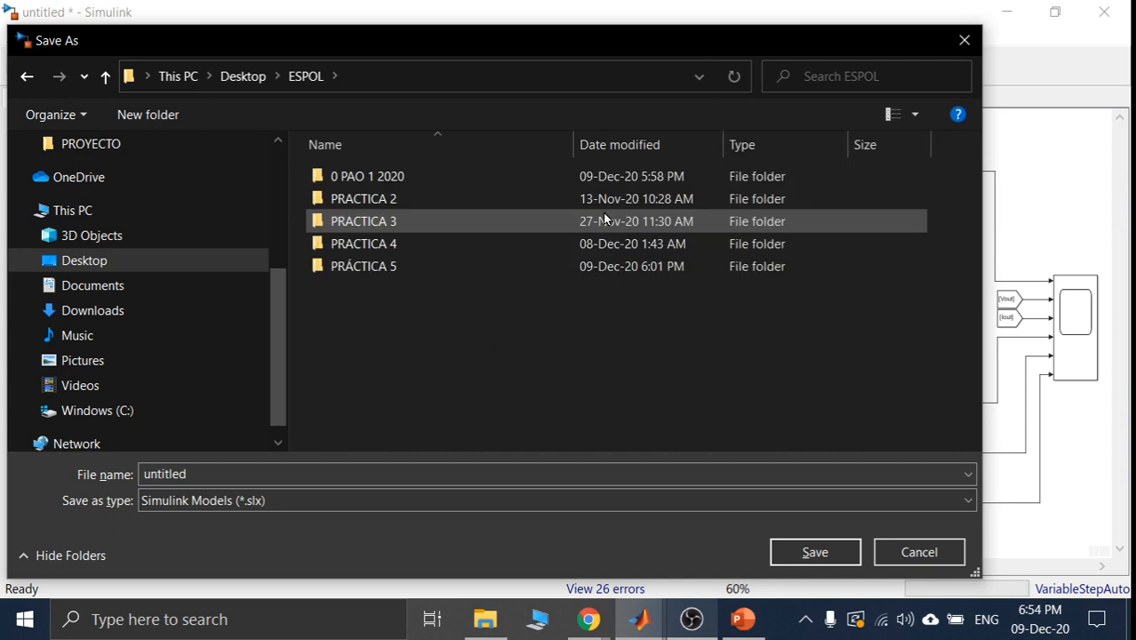
double_click(384, 267)
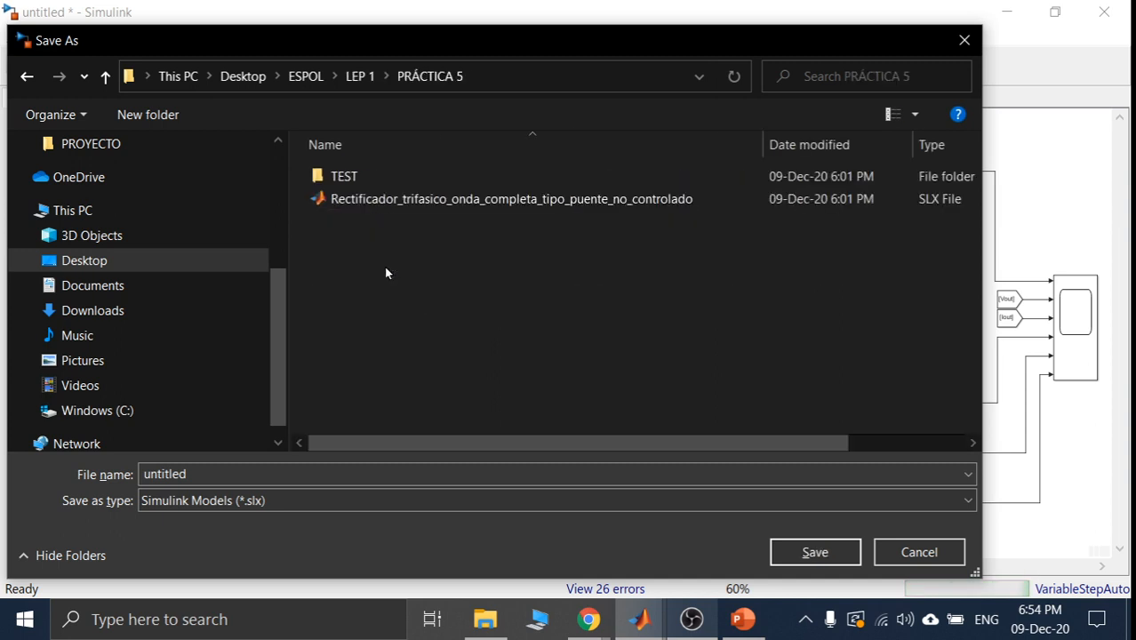
- Try to save the model as "Rectificador_trifasico_onda_completa_tipo_puente_no_controlado_RI", based on the name of the existing file
left_click(463, 202)
double_click(515, 473)
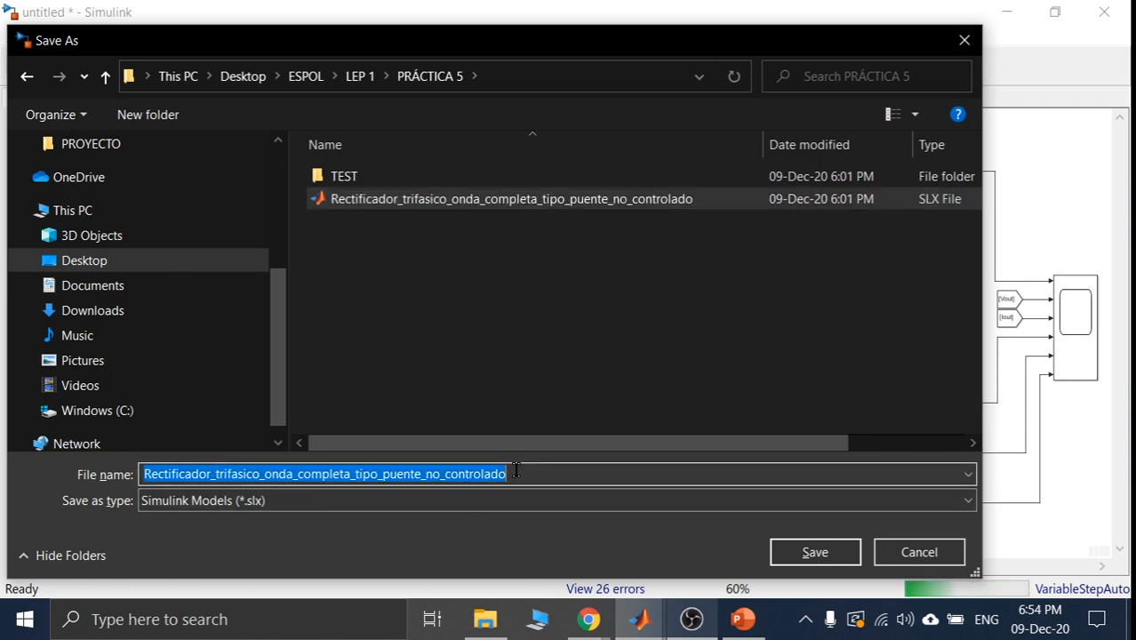
left_click(515, 471)
type("_")
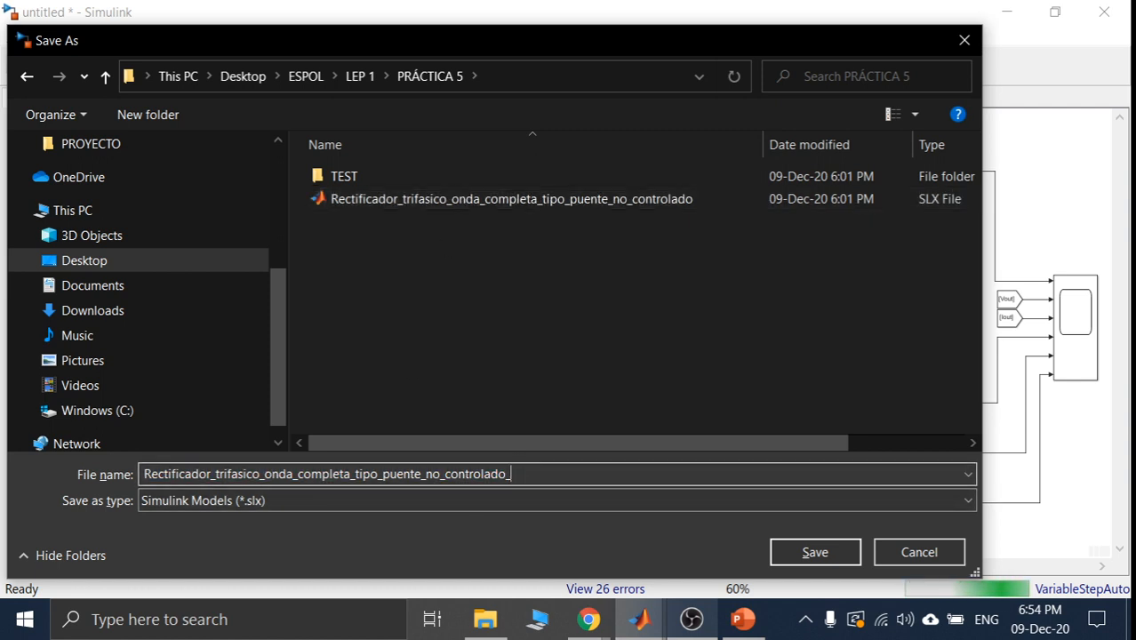
type("Rl")
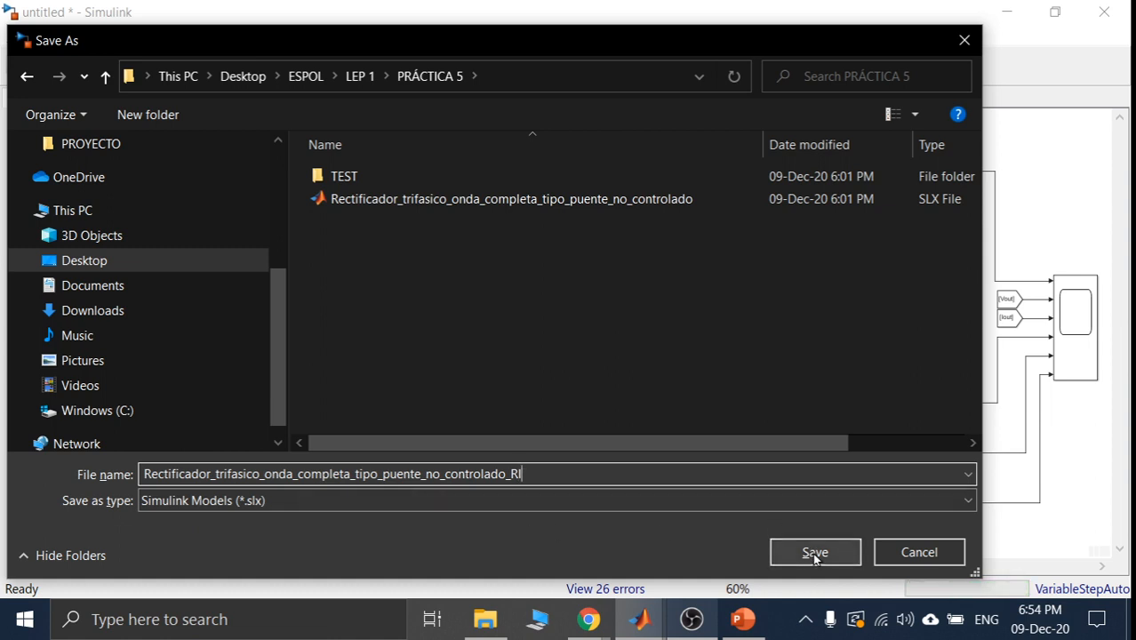
key("BackSpace")
key("BackSpace")
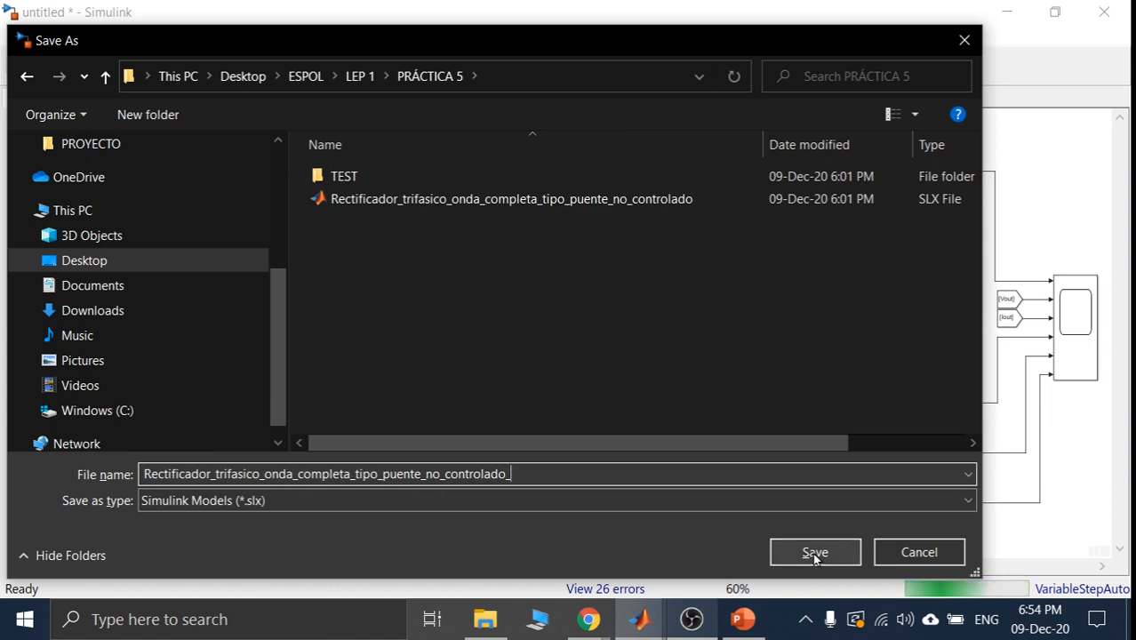
type("vid")
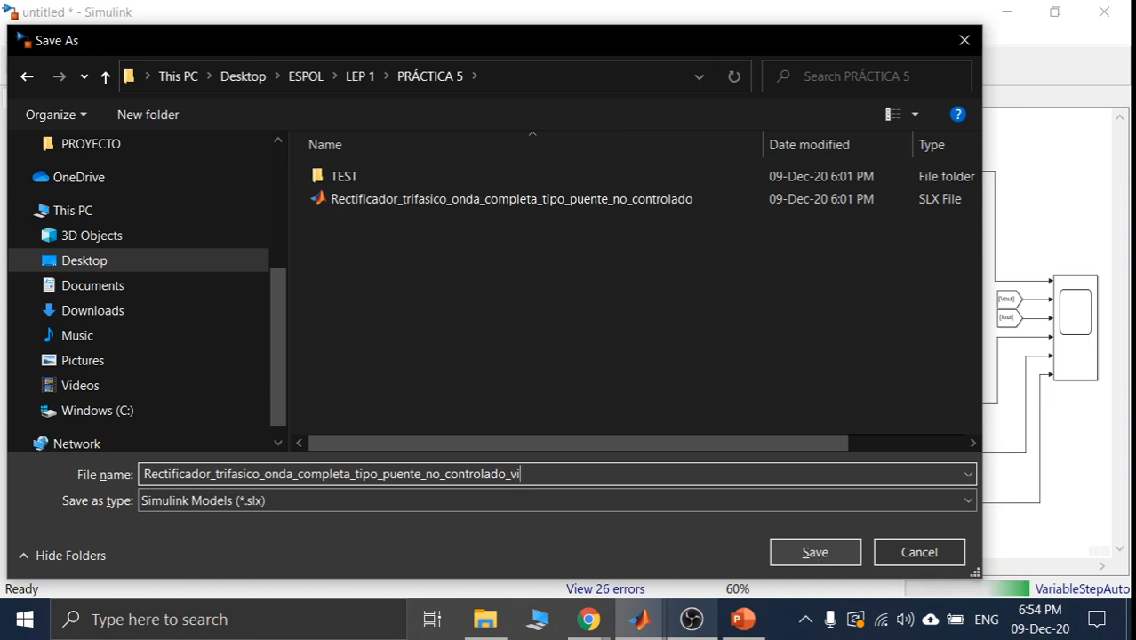
key("BackSpace")
key("BackSpace")
key("BackSpace")
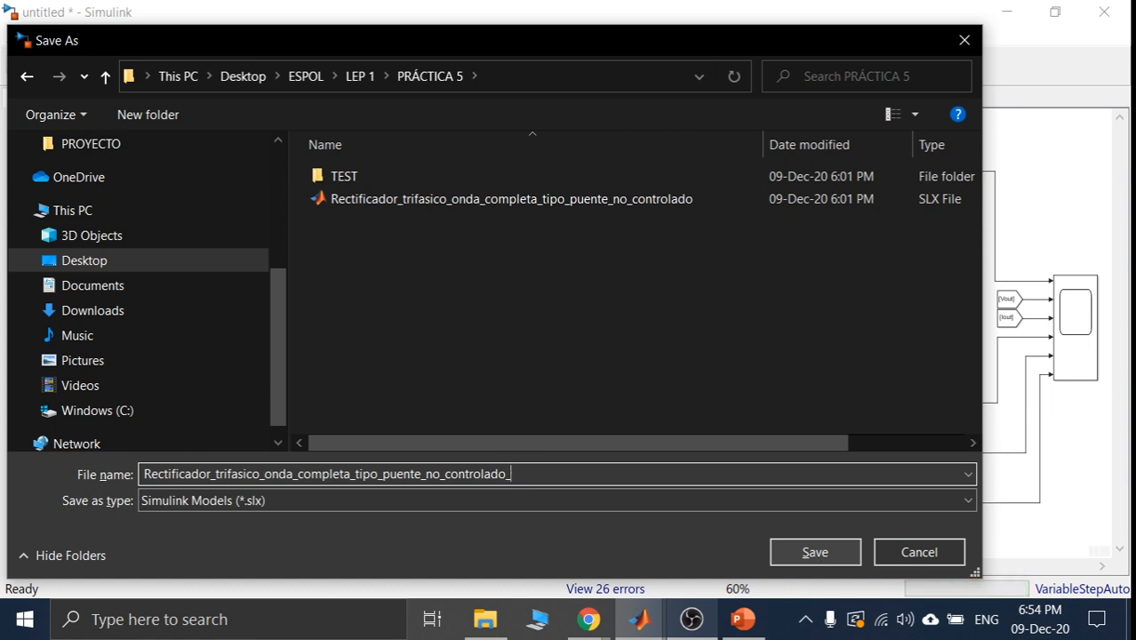
type("Rl")
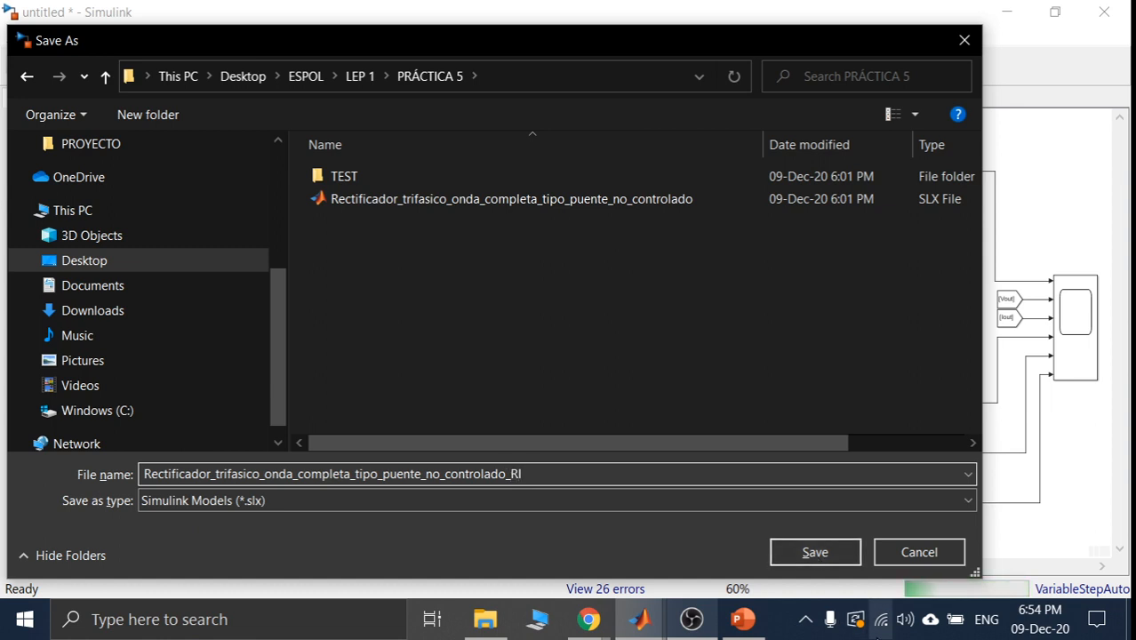
left_click(831, 552)
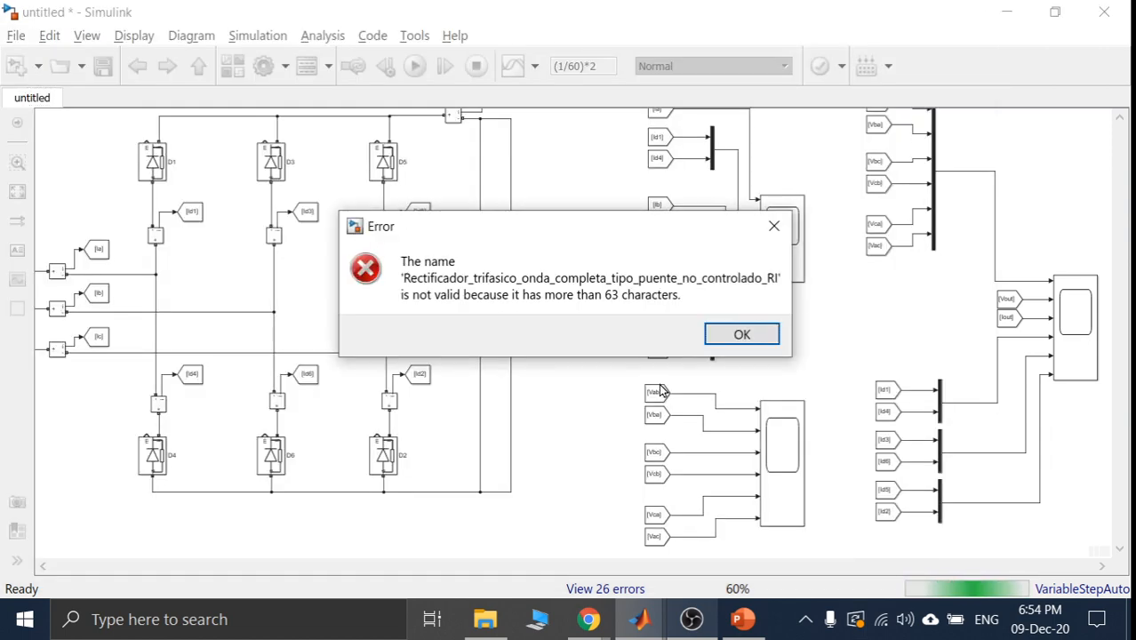
left_click(742, 335)
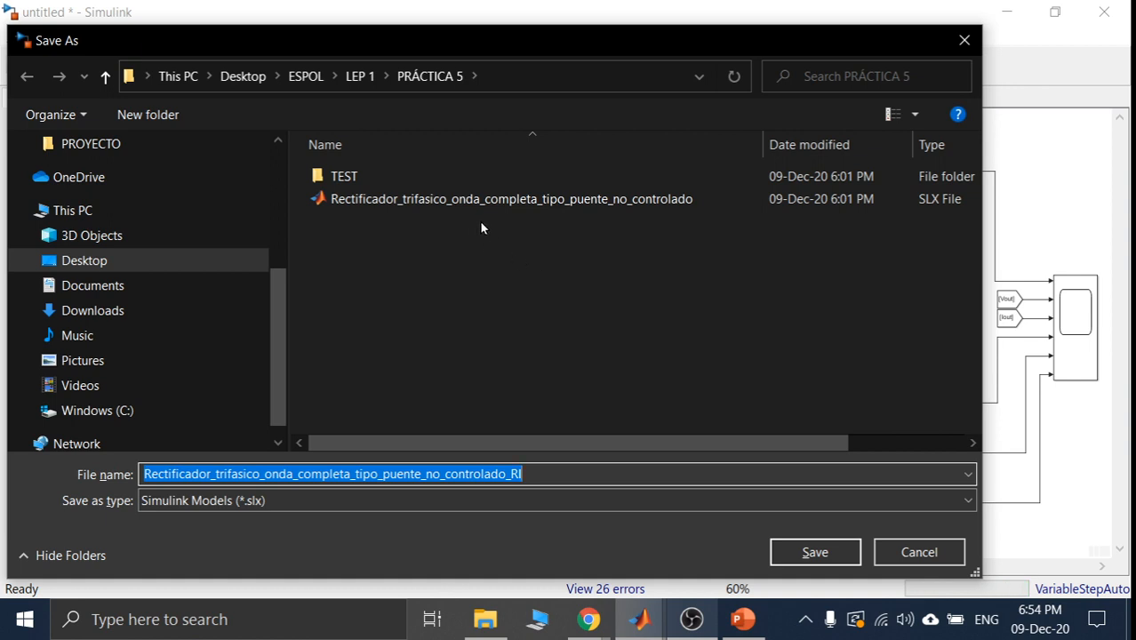
- Shorten the beginning of the model's file name to "Rectif_trif" and remove the RI ending
left_click(534, 473)
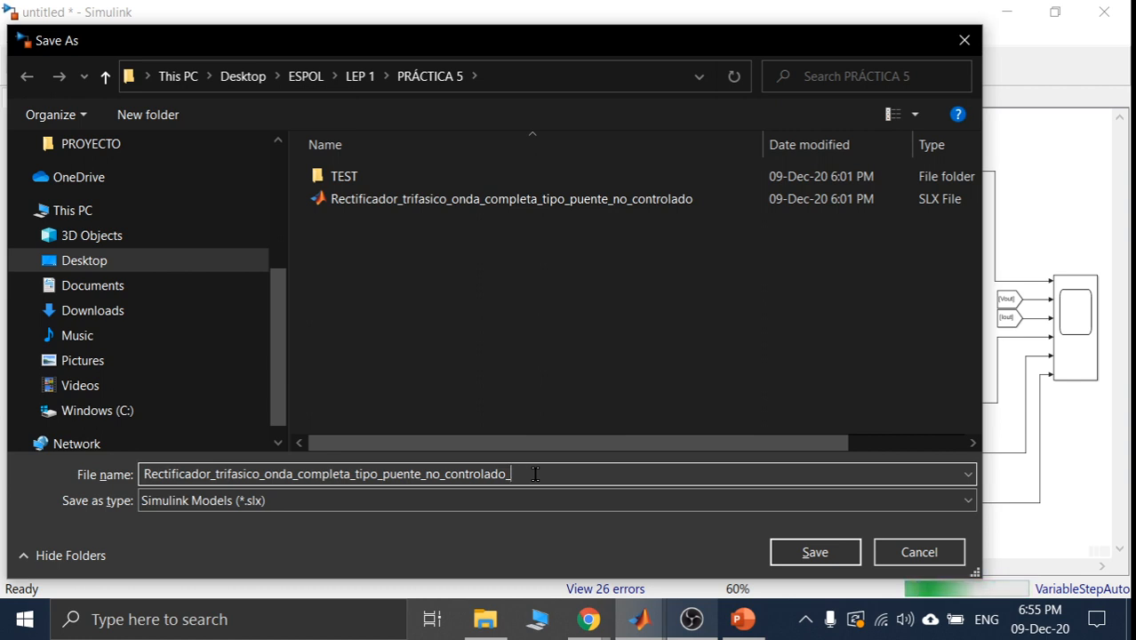
left_click(215, 475)
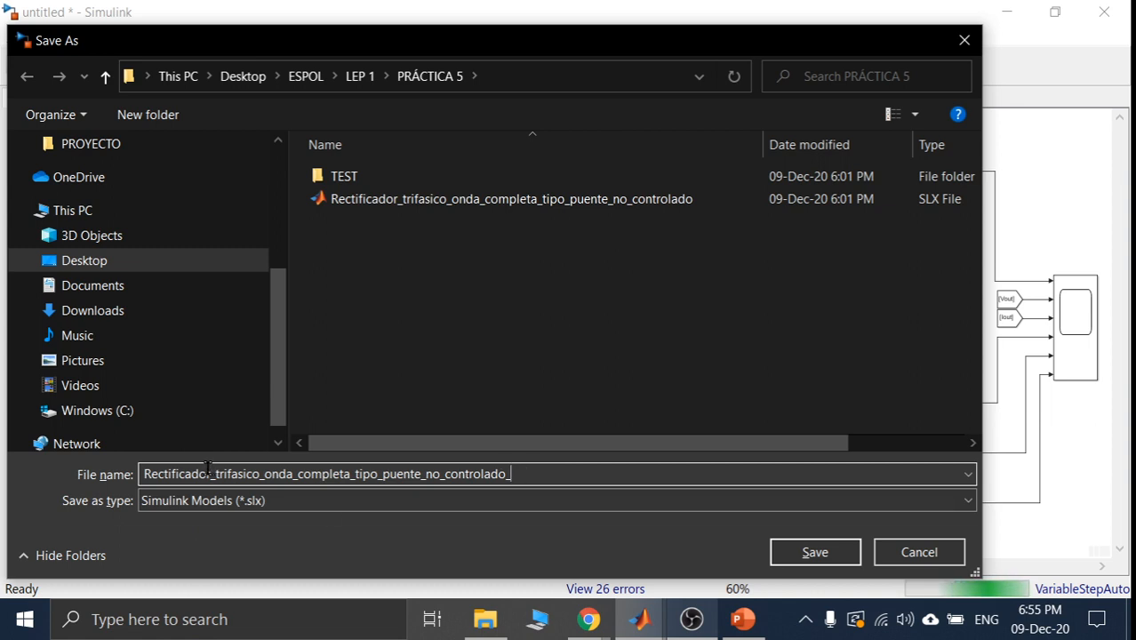
key("BackSpace")
key("BackSpace")
key("BackSpace")
key("BackSpace")
key("BackSpace")
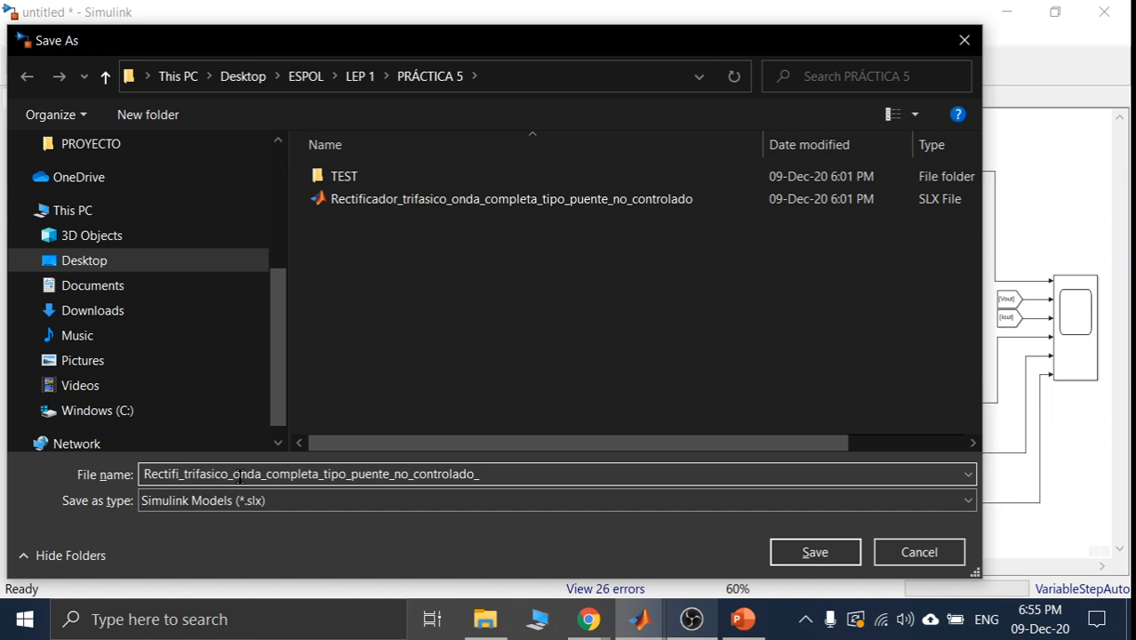
key("Delete")
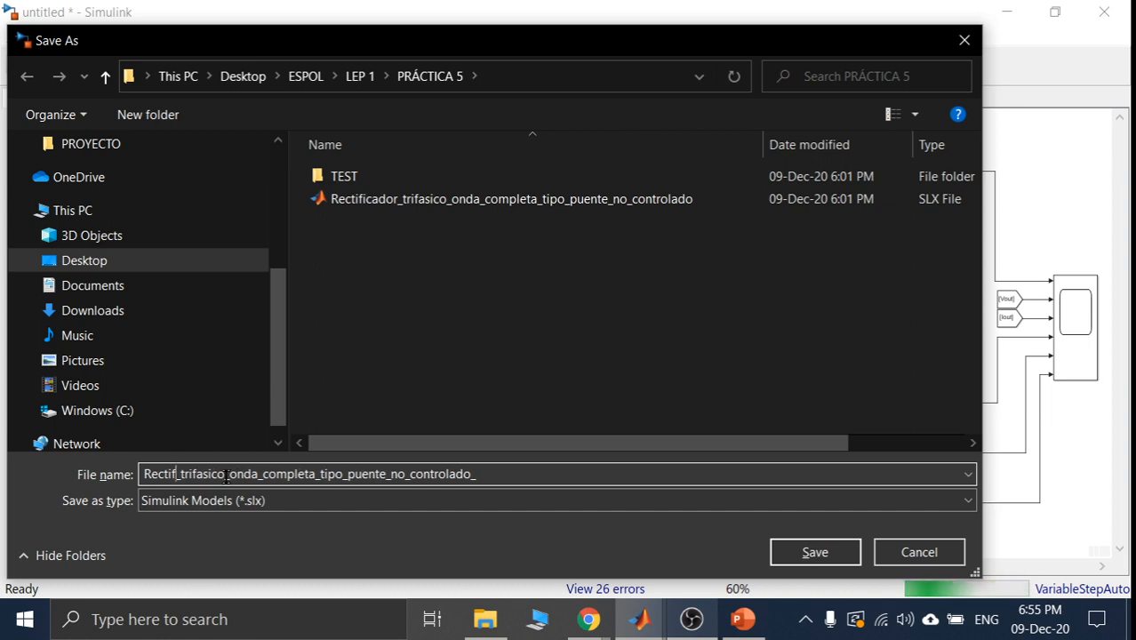
left_click(227, 476)
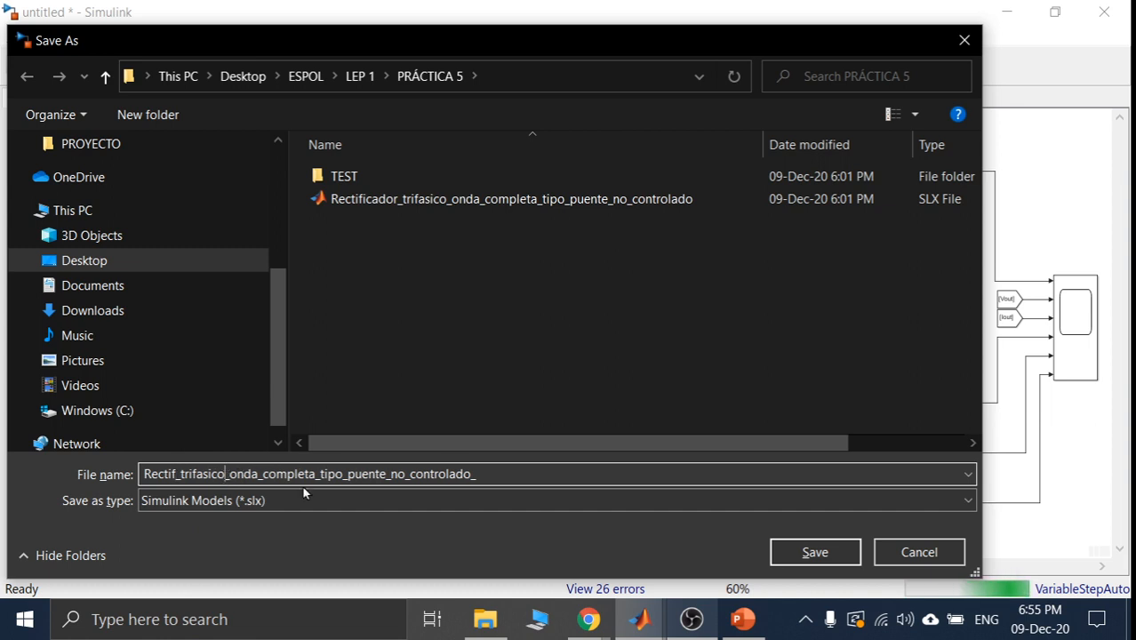
key("BackSpace")
key("BackSpace")
key("BackSpace")
key("BackSpace")
key("BackSpace")
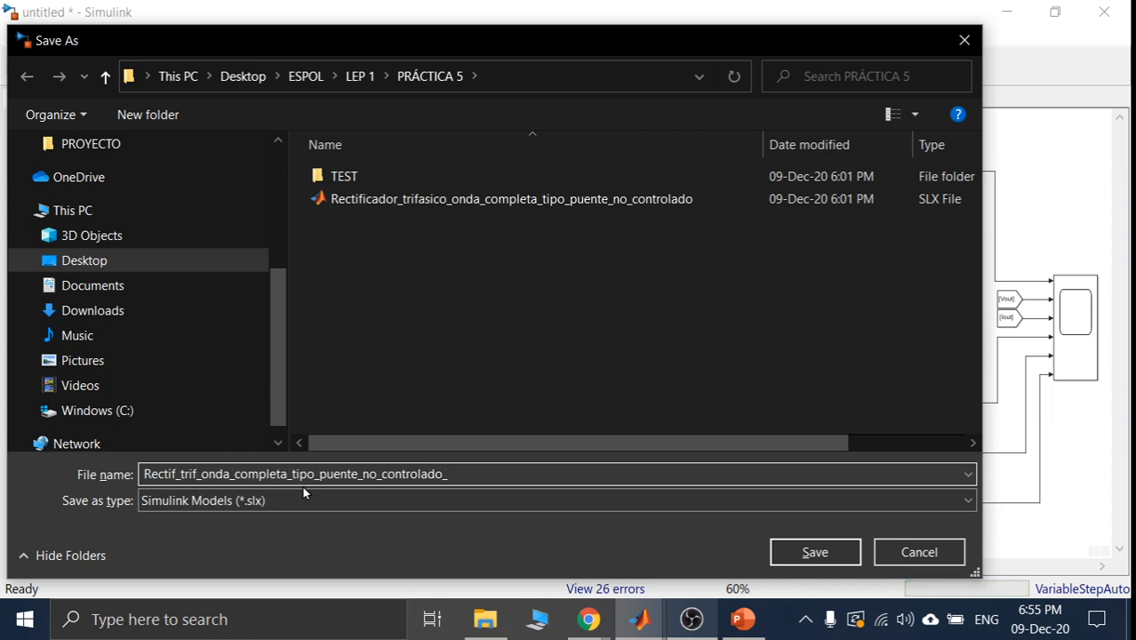
- Save the model as "Rectif_trif_onda_completa_tipo_puente_no_controlado_RI" and run the simulation
left_click(462, 478)
key("BackSpace")
type("_")
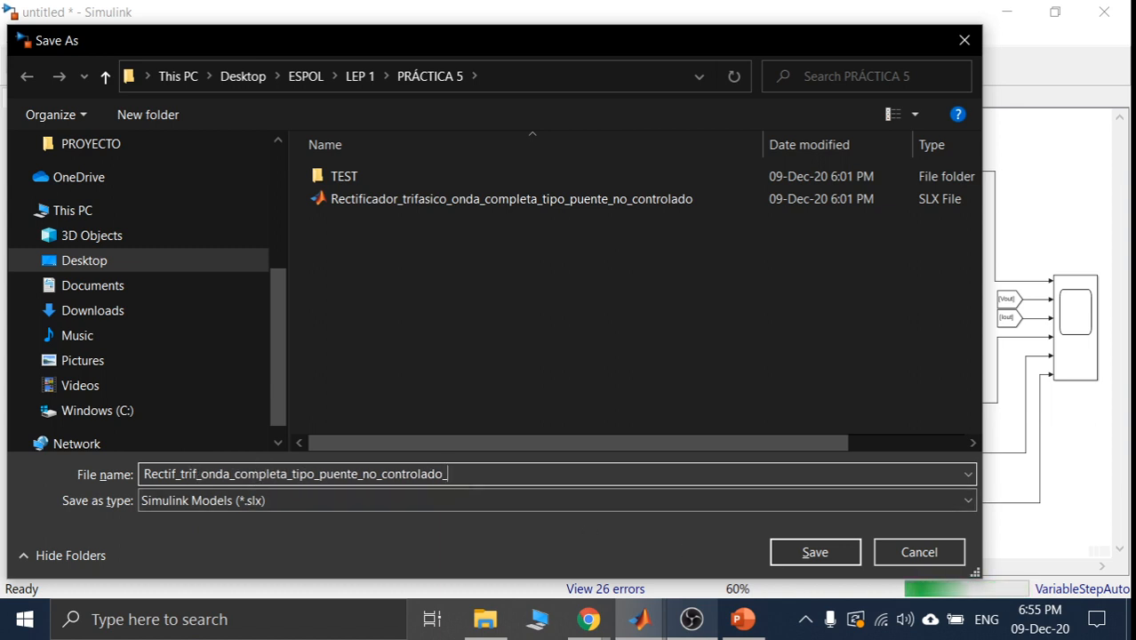
type("RI")
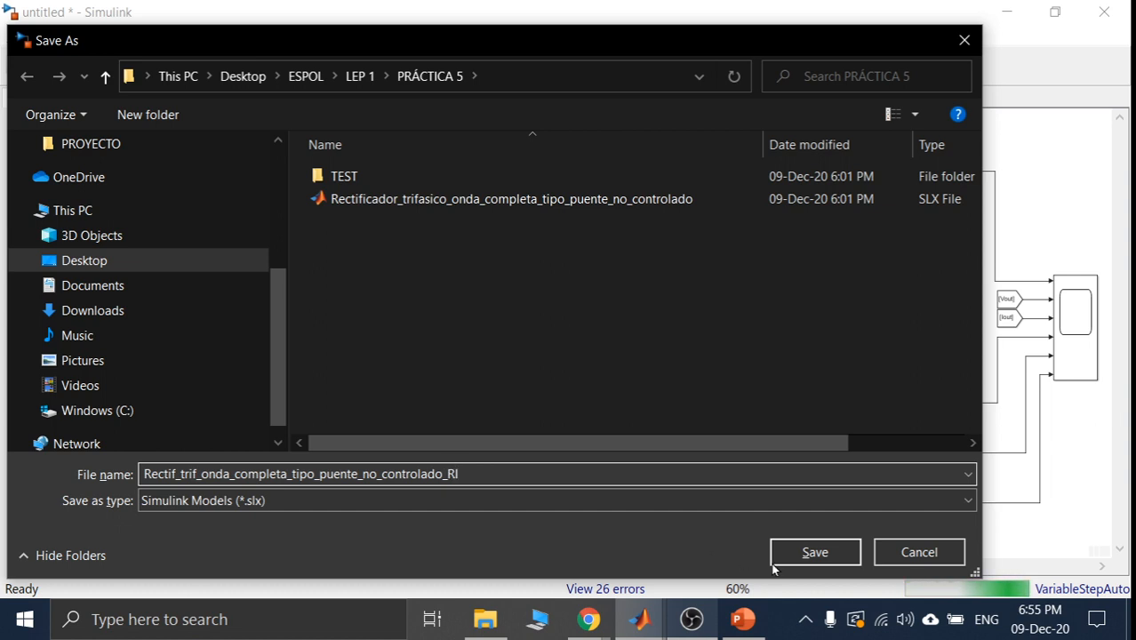
left_click(805, 559)
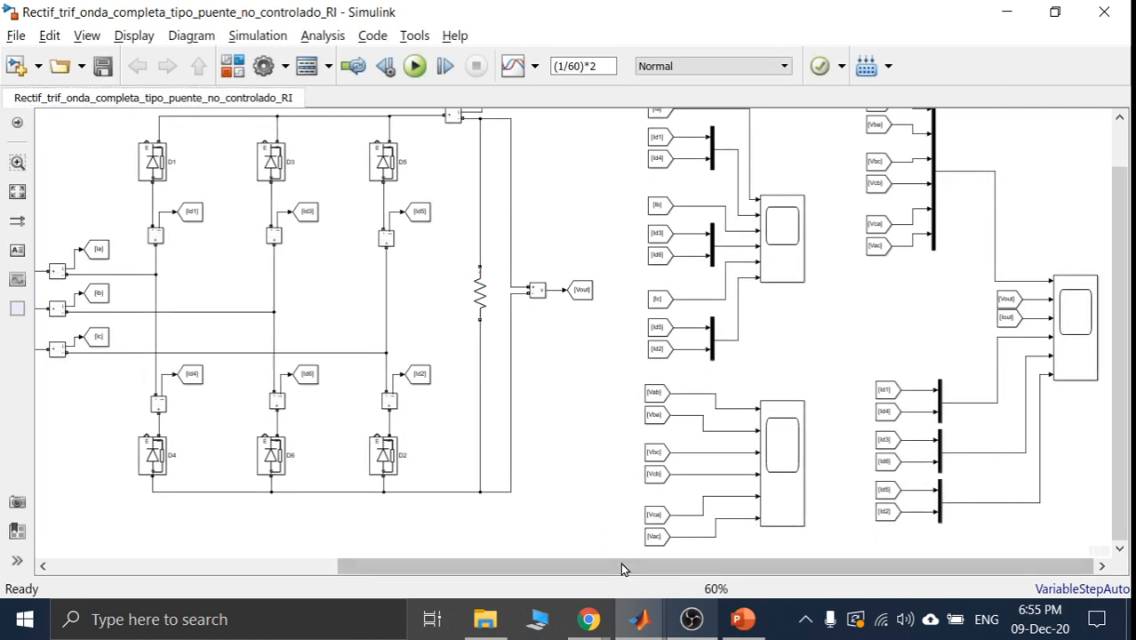
left_click(415, 67)
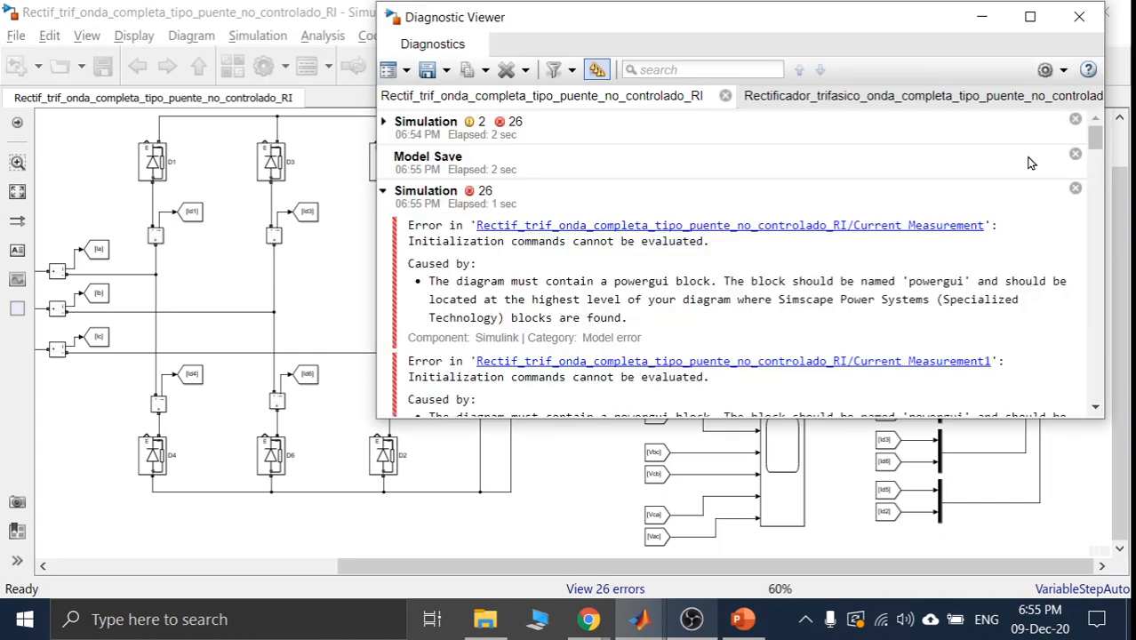
left_click(1079, 18)
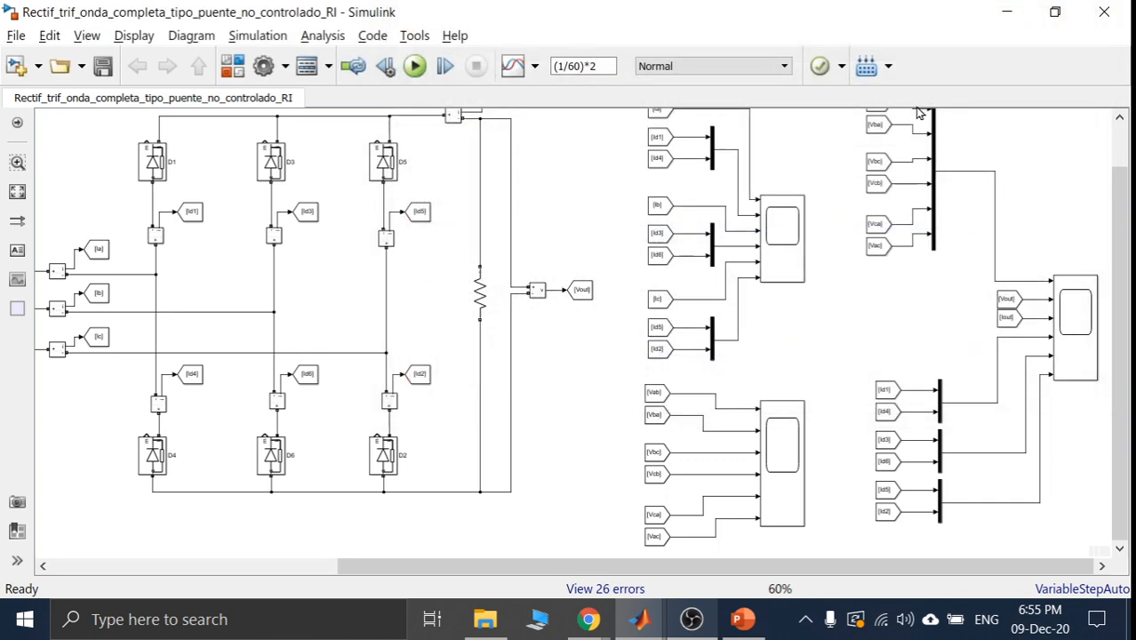
- Add a powergui block from the Specialized Technology Fundamental Blocks library, just below the AUTOMATION image and above the three-phase sources
left_click(230, 68)
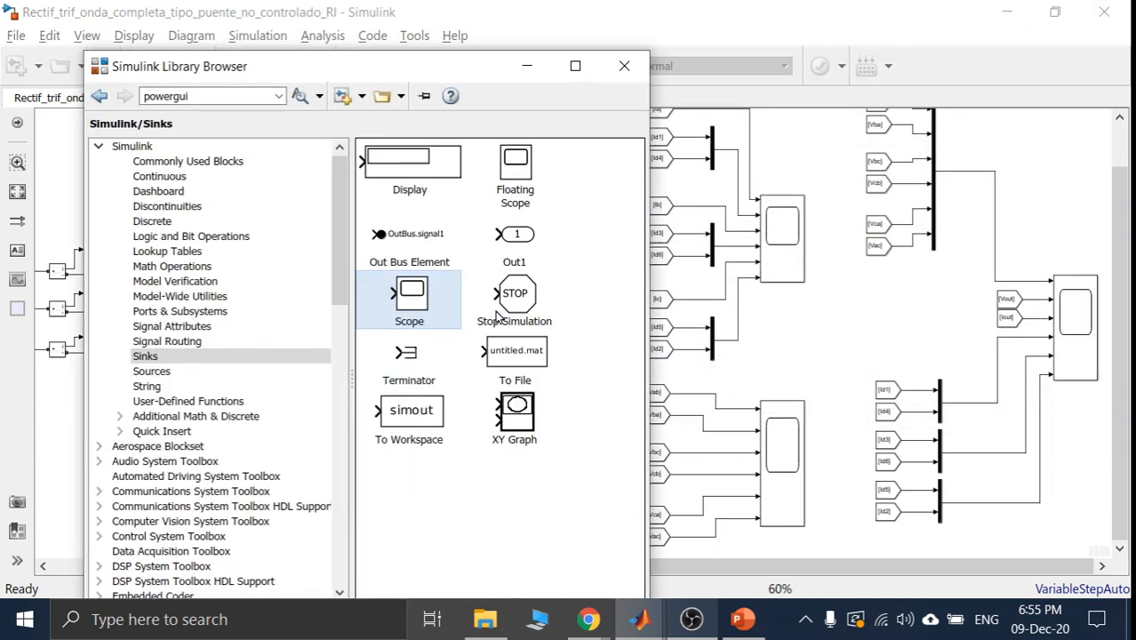
left_click_drag(340, 294, 351, 502)
left_click(185, 357)
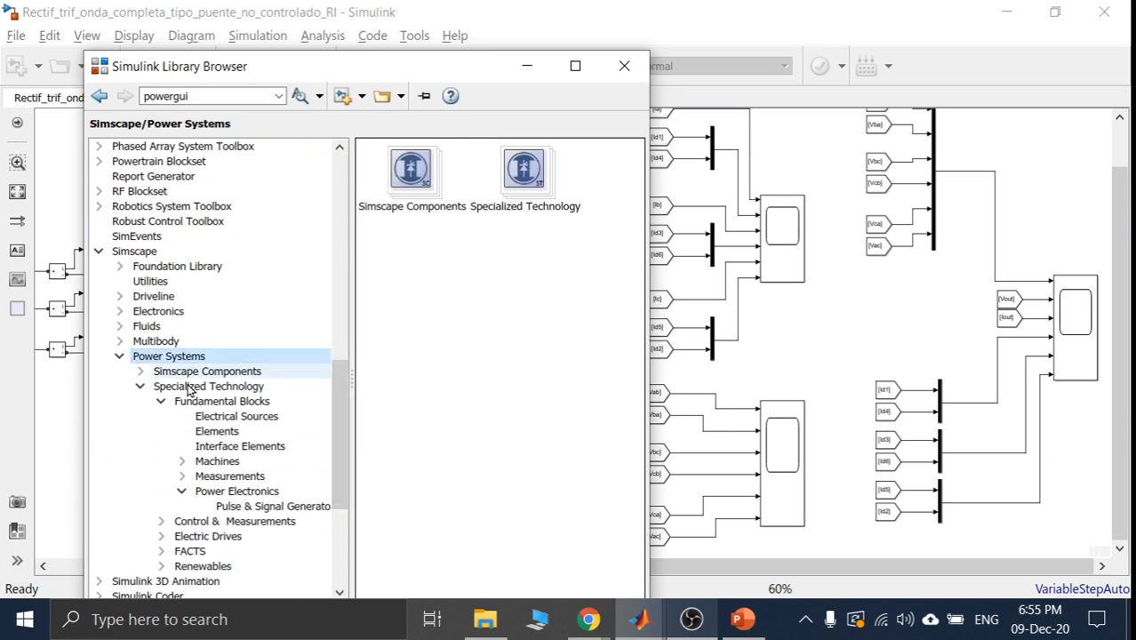
double_click(536, 182)
double_click(551, 258)
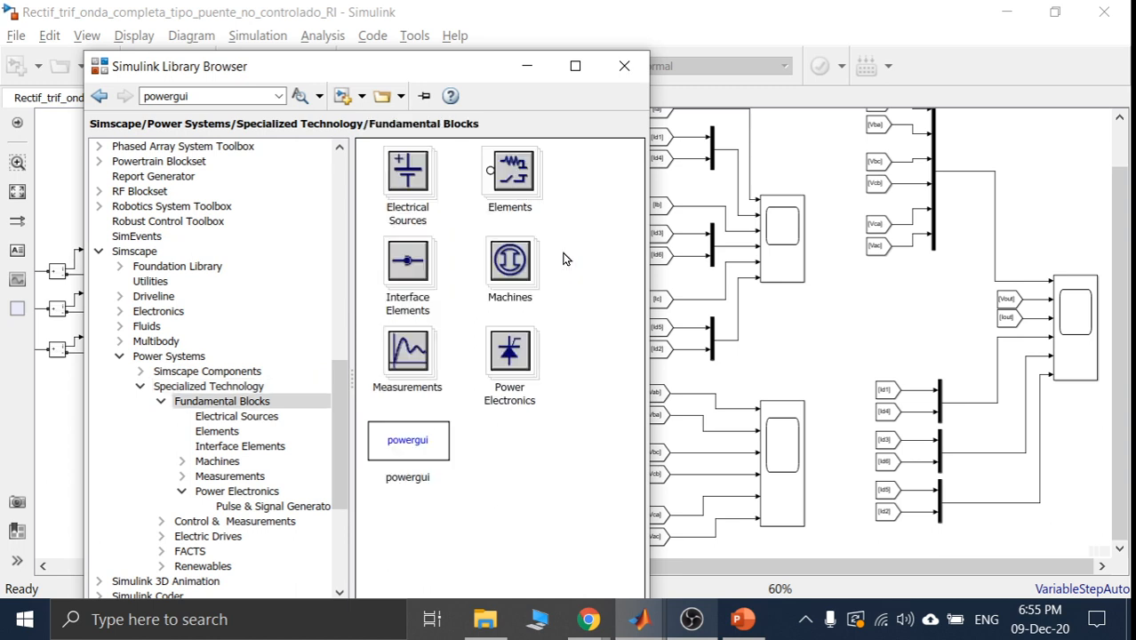
left_click_drag(422, 459, 52, 173)
left_click_drag(545, 563, 259, 565)
left_click_drag(458, 171, 64, 228)
left_click(382, 174)
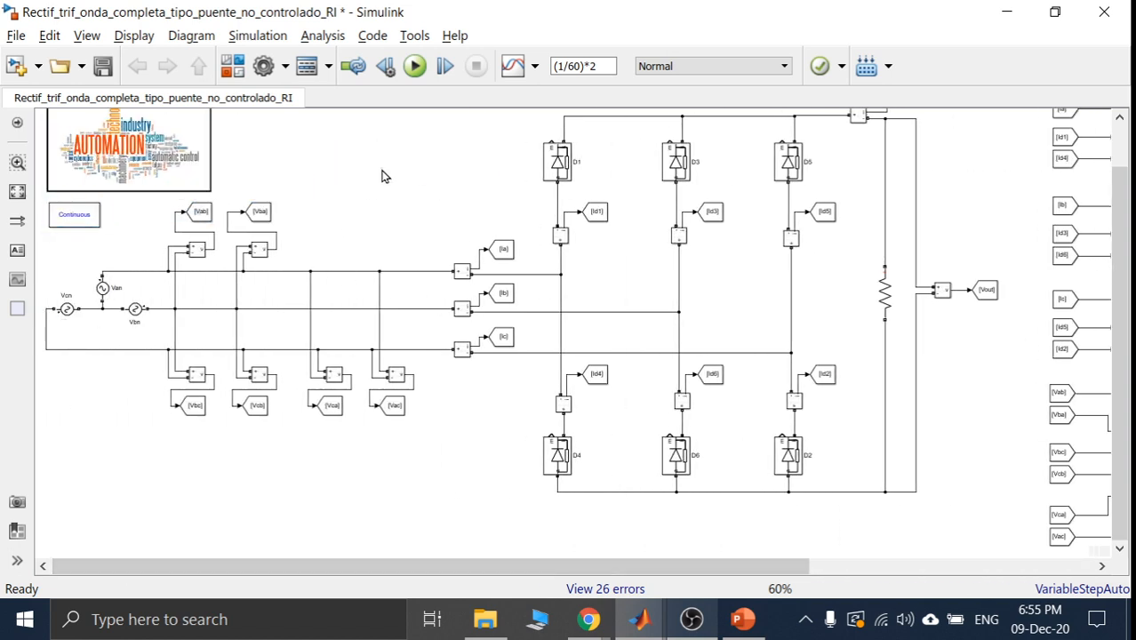
- Rerun the rectifier simulation and save the model with its powergui block
left_click(413, 69)
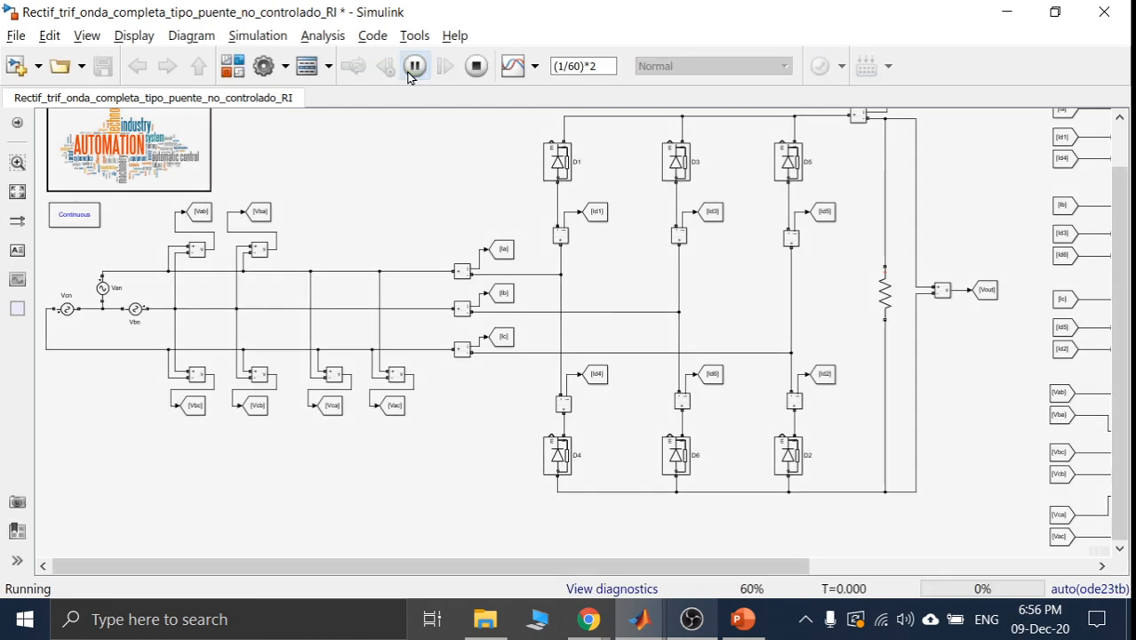
key("ctrl+s")
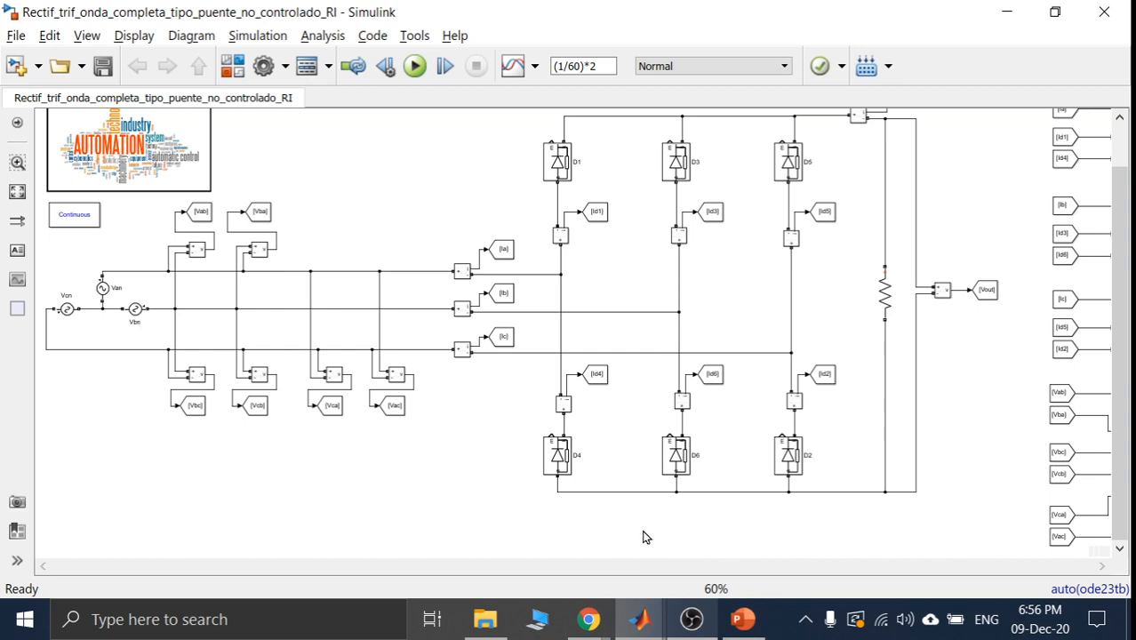
- Display the simulated waveforms of Scope2, the scope fed by the line-voltage mux, Vout, Iout and the diode-current muxes
left_click(1103, 566)
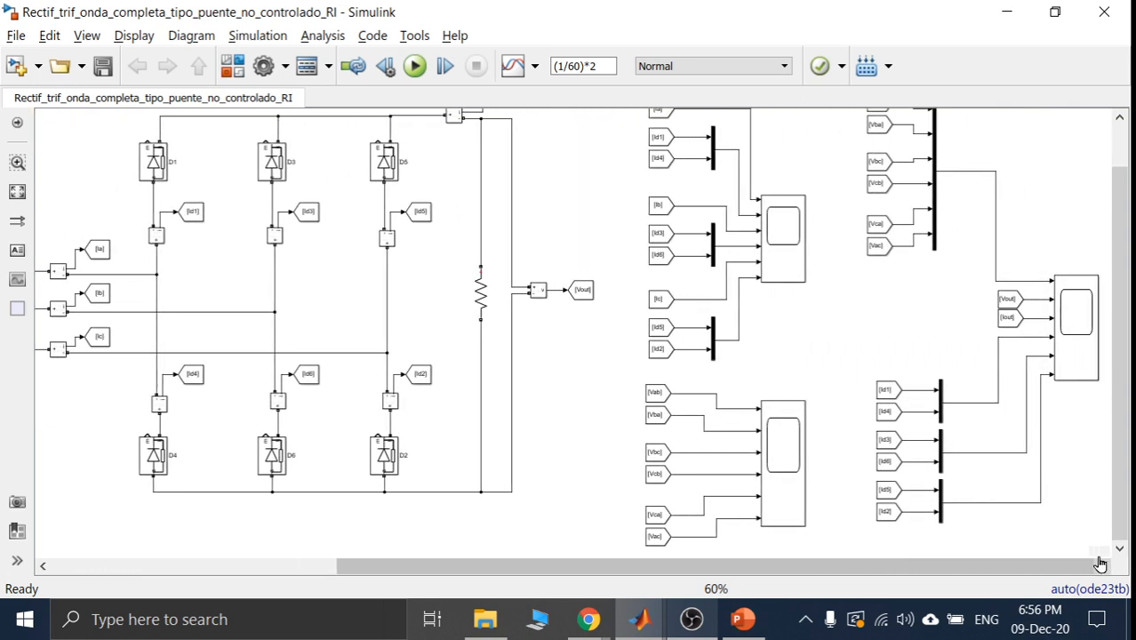
left_click(1080, 320)
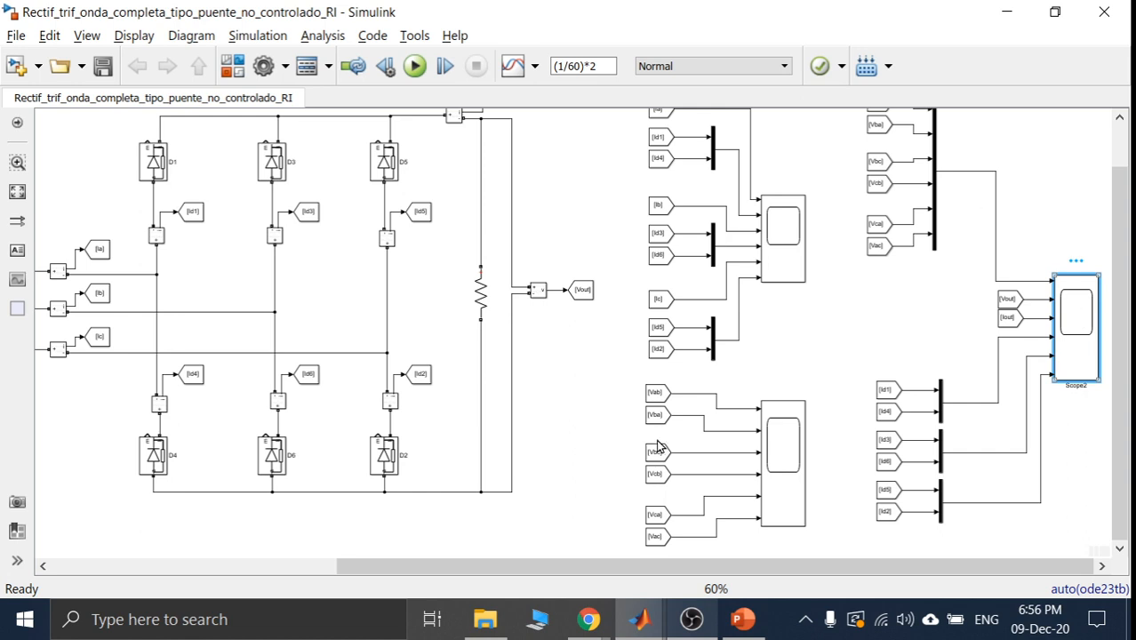
left_click(644, 628)
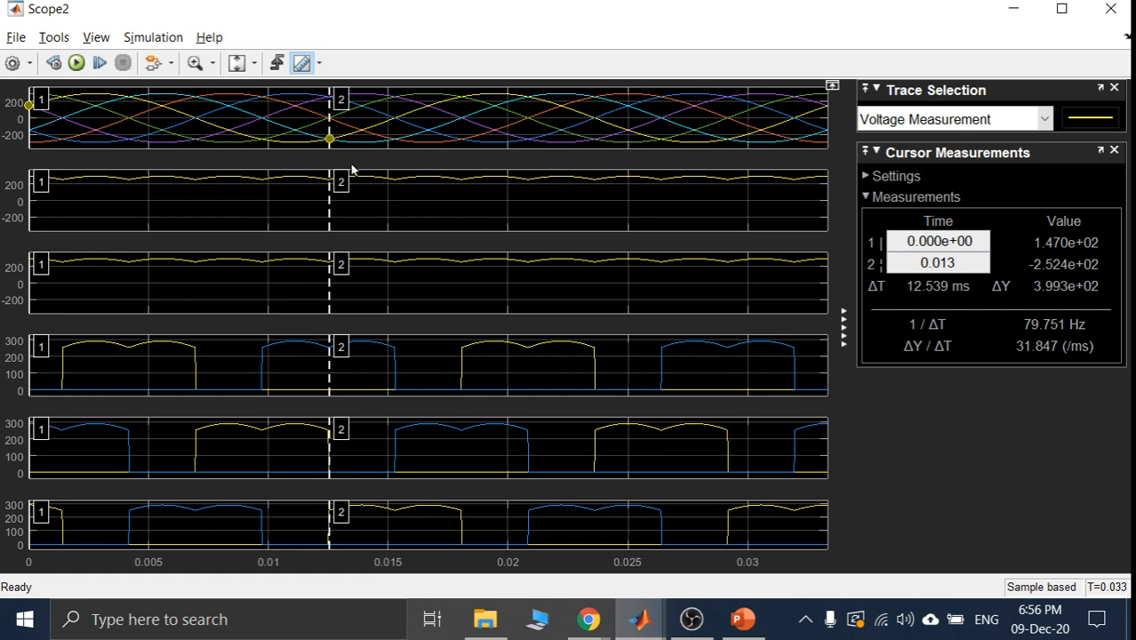
- Move Scope2's second cursor to about 0.023 s and trace the Id1/Id4 mux signal from the scope's input to diode D1
left_click_drag(329, 203, 587, 210)
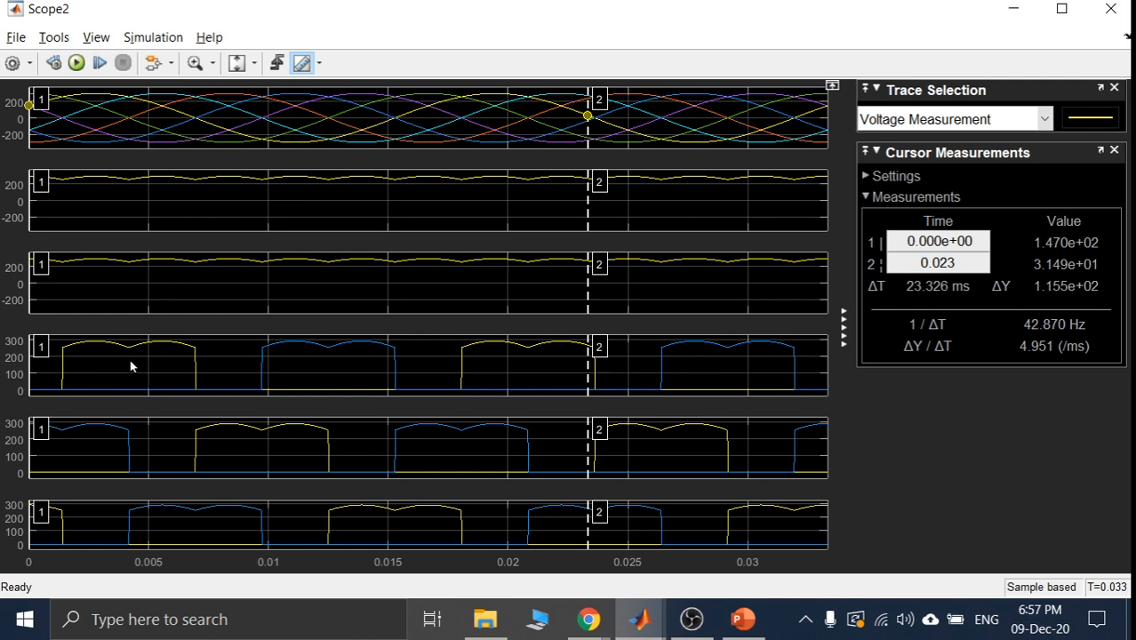
left_click(1014, 14)
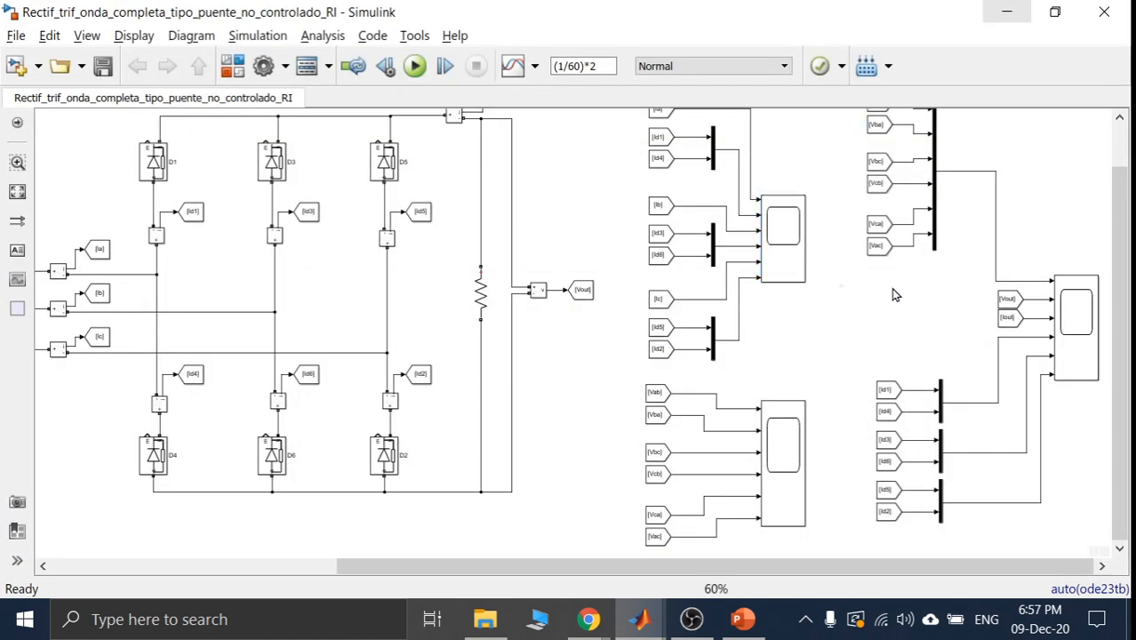
left_click(998, 367)
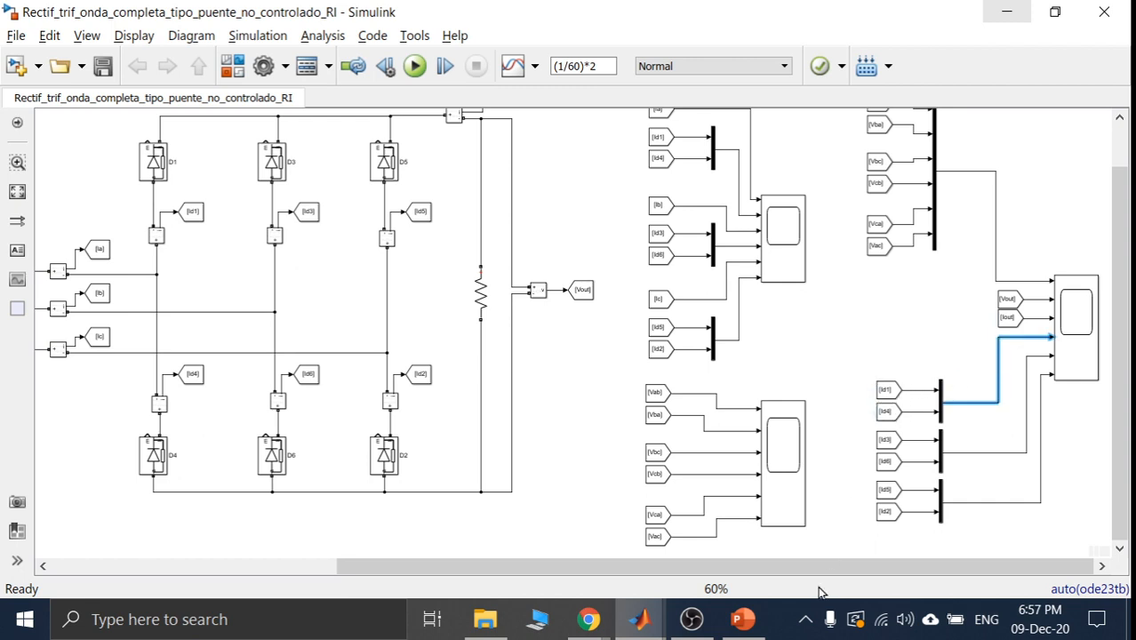
left_click_drag(829, 569, 585, 533)
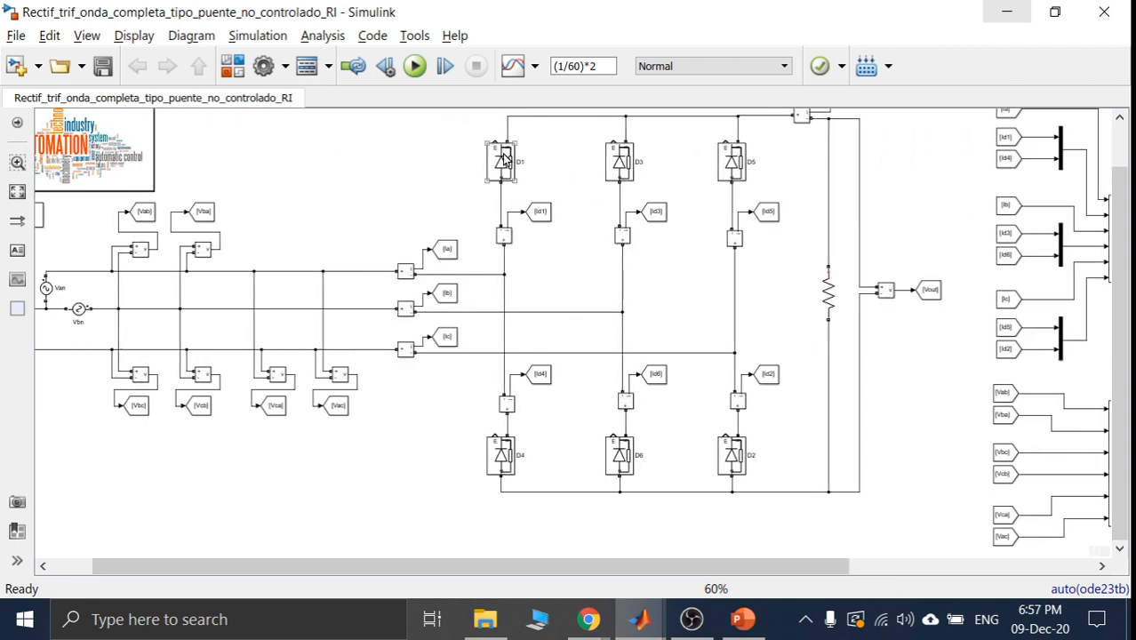
- Display the Scope2 waveforms again to examine the Id1 and Id4 current traces
left_click_drag(528, 577, 901, 525)
left_click(1069, 342)
double_click(1069, 341)
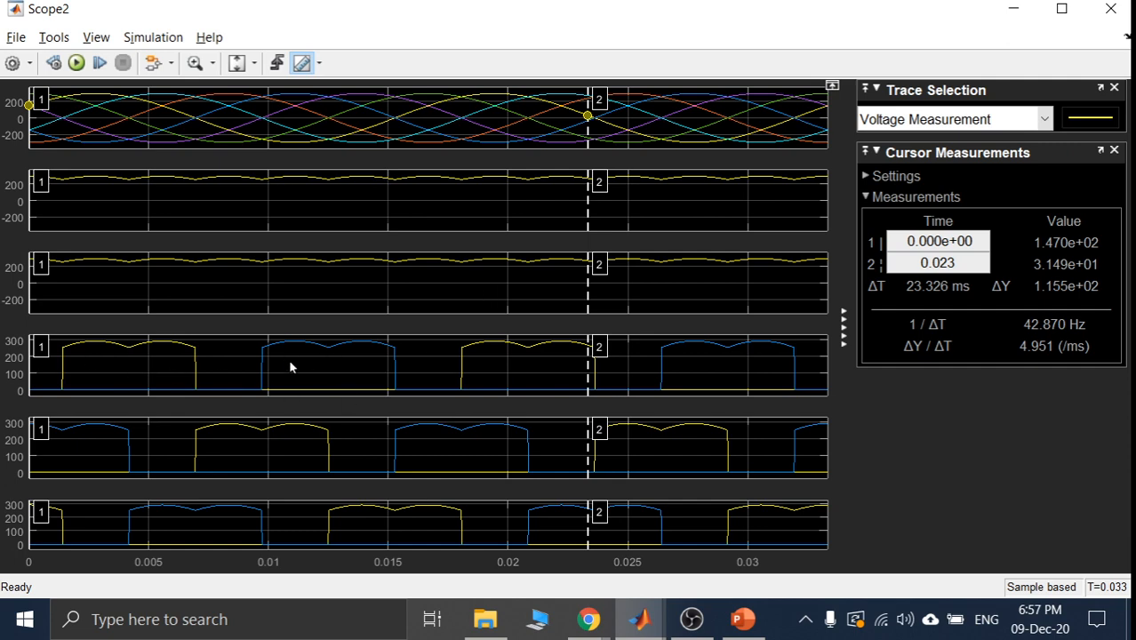
left_click(1003, 7)
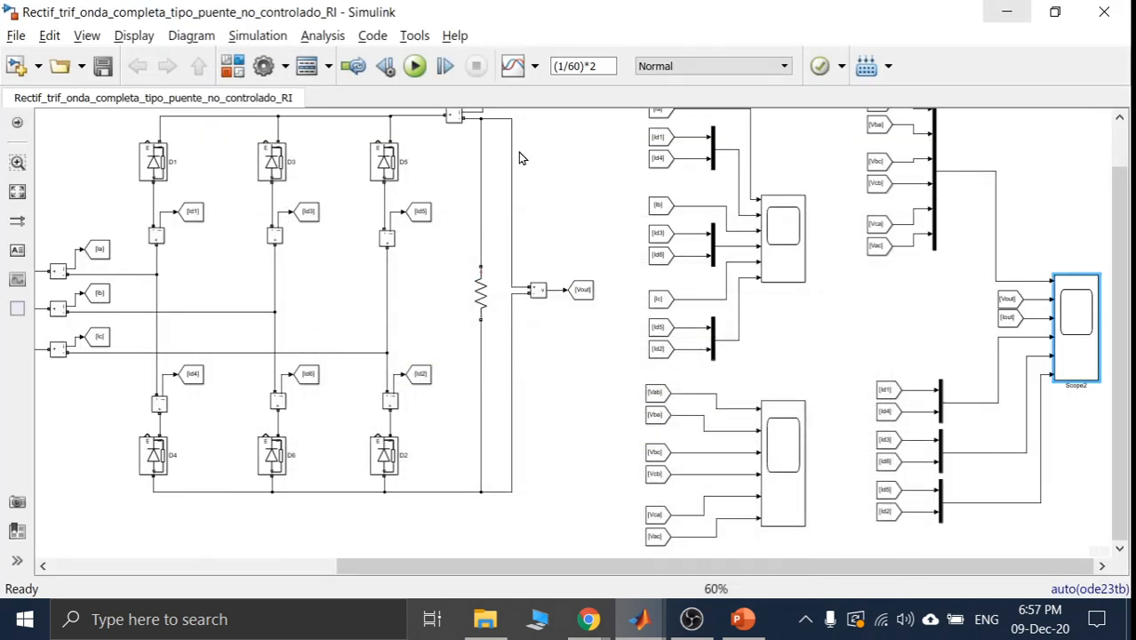
- Examine diodes D1 and D4 in the bridge together with the source-side measurements and the load resistor
left_click(154, 174)
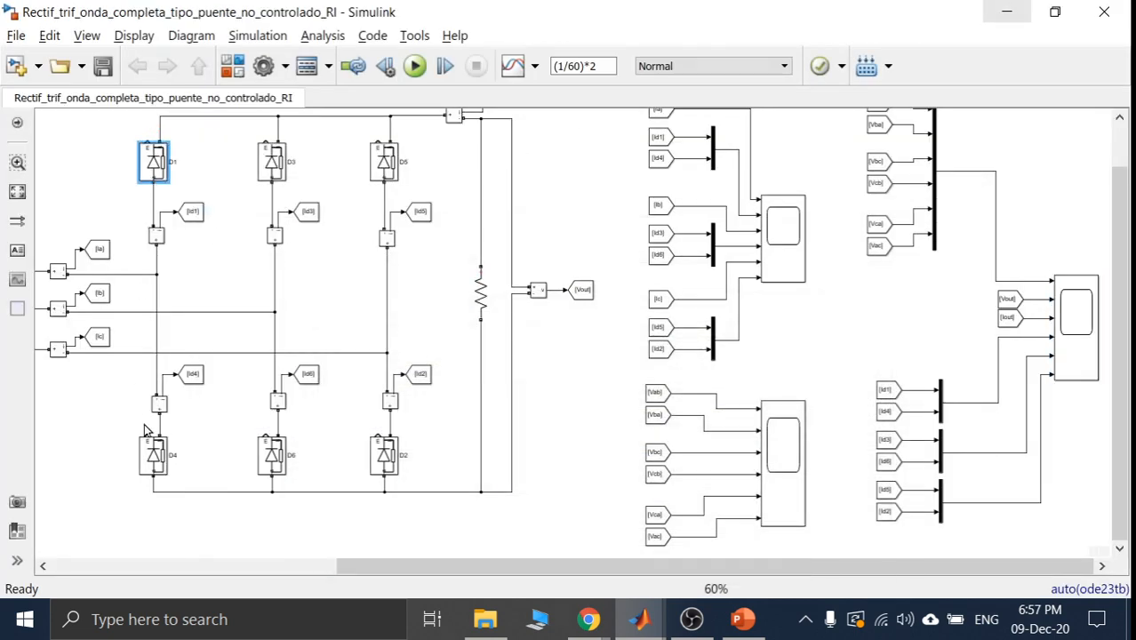
left_click(156, 457)
left_click_drag(405, 565, 194, 540)
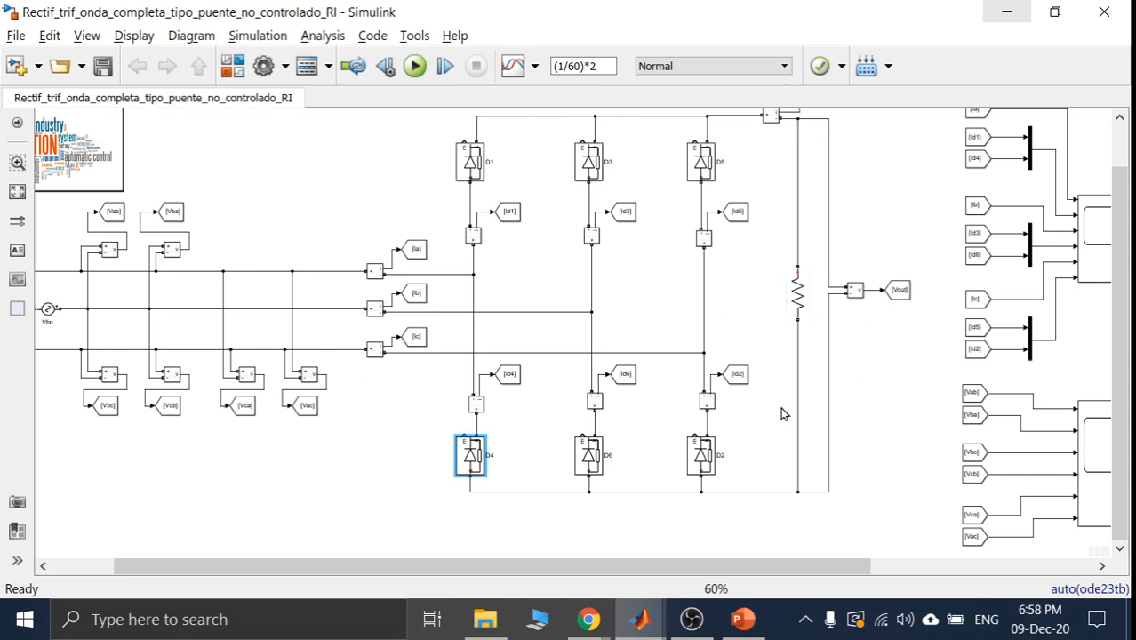
left_click_drag(653, 573, 810, 565)
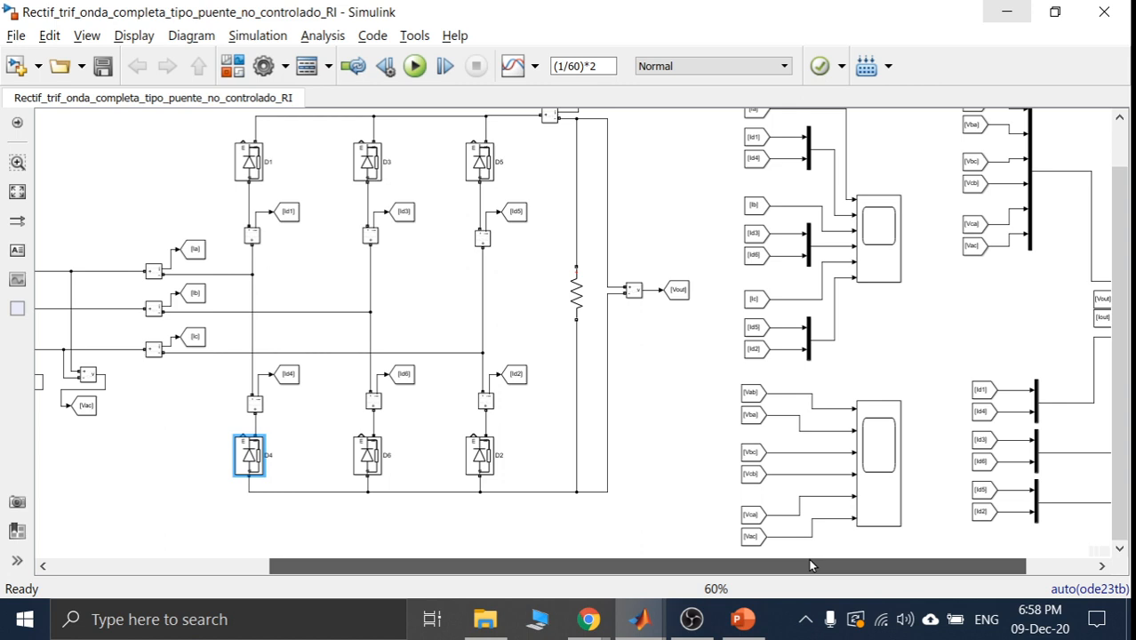
- Open Scope2 and place the cursors at about 1.405 ms and 6.92 ms, around the first yellow pulse in the fourth plot
left_click_drag(809, 565, 876, 565)
double_click(1076, 322)
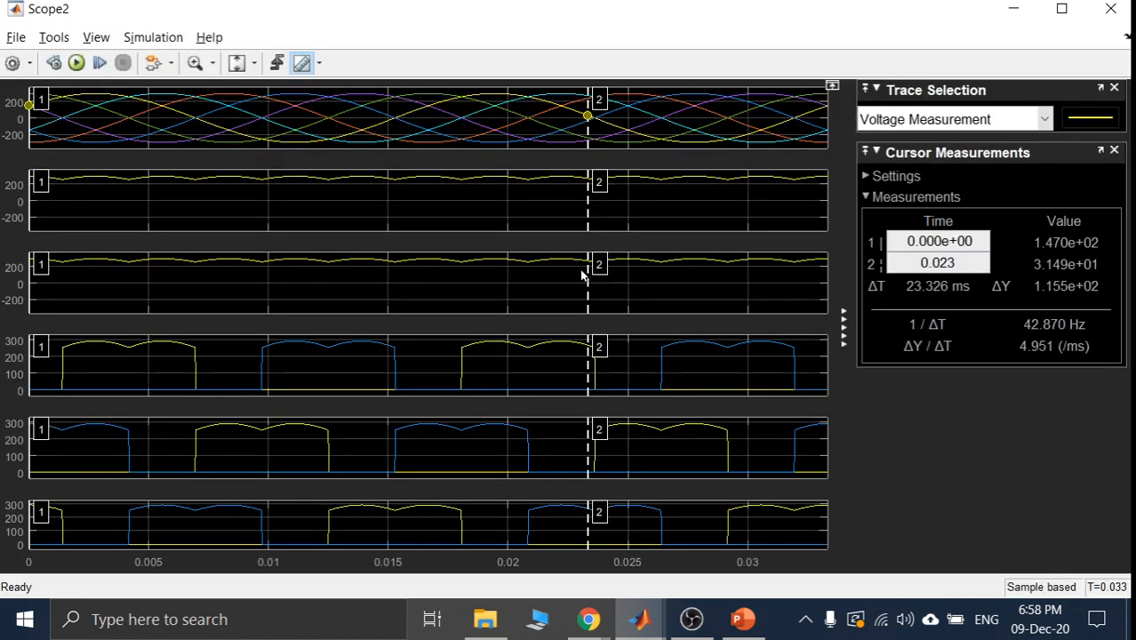
left_click_drag(587, 284, 398, 284)
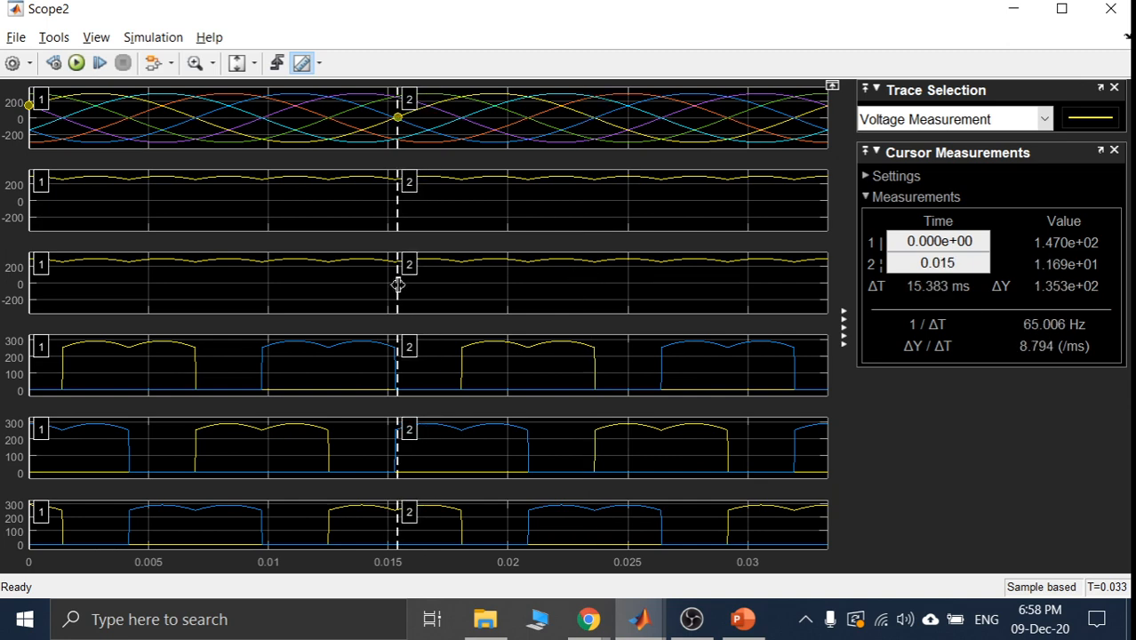
left_click_drag(30, 294, 63, 302)
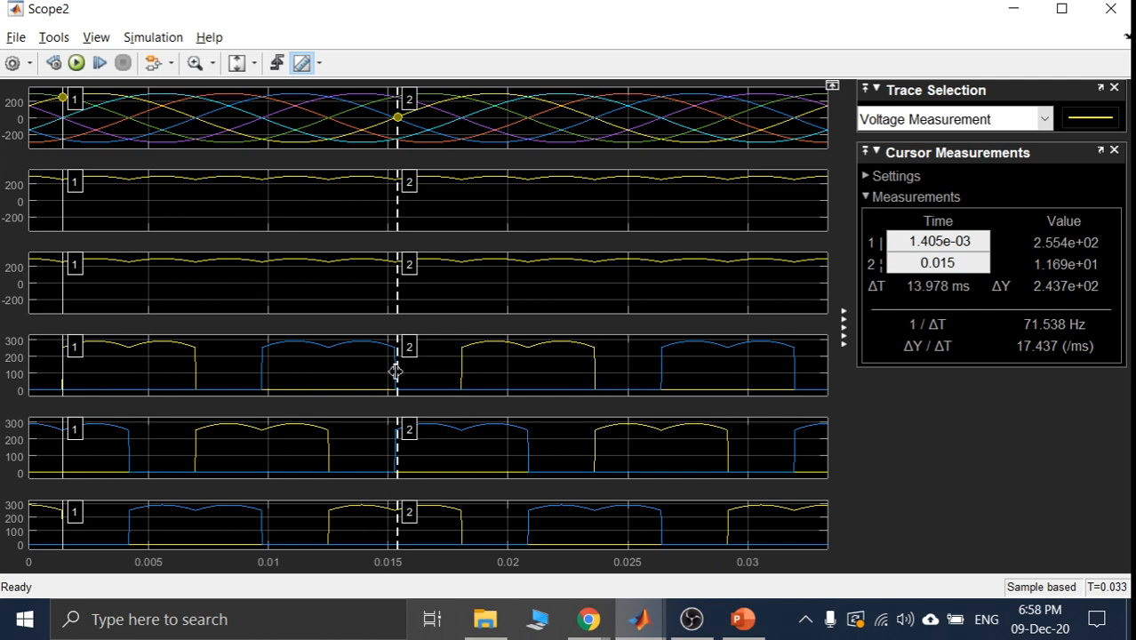
left_click_drag(393, 368, 196, 377)
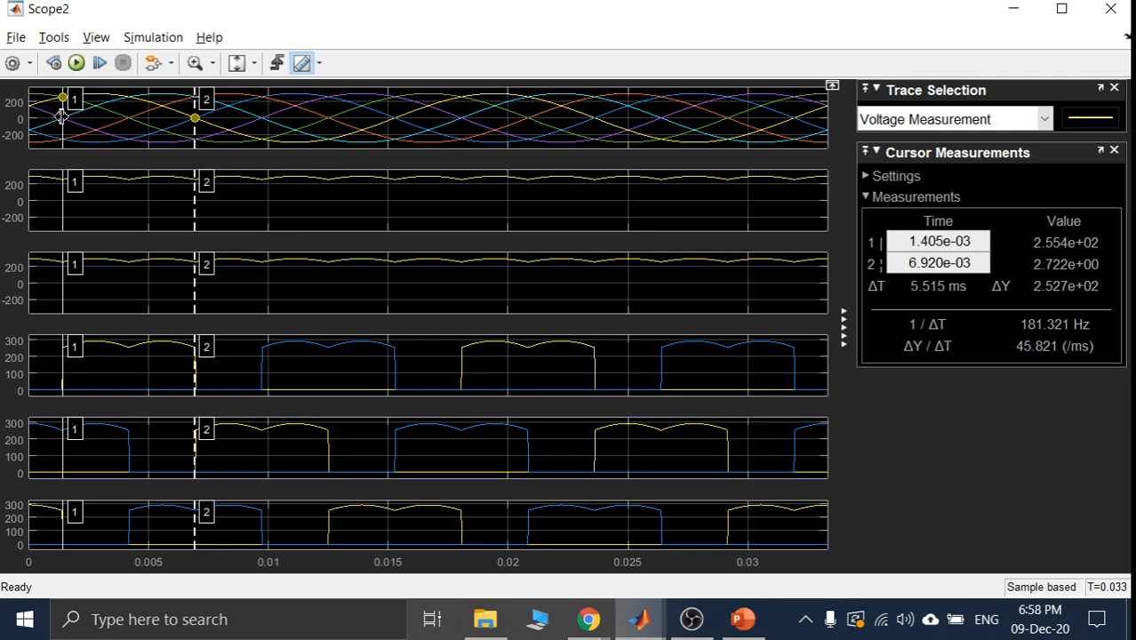
- Measure one period with the cursors, first on the voltages from 0 to 16.667 ms, then between yellow pulse starts from 1.405 ms to about 18 ms
left_click_drag(62, 116, 3, 123)
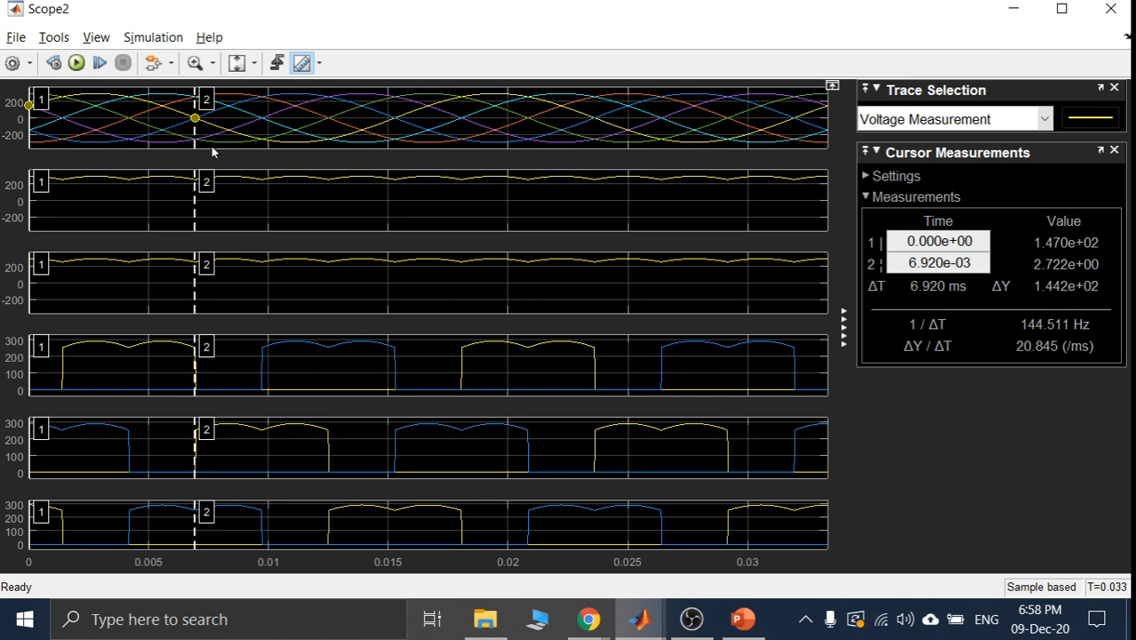
left_click_drag(196, 139, 428, 113)
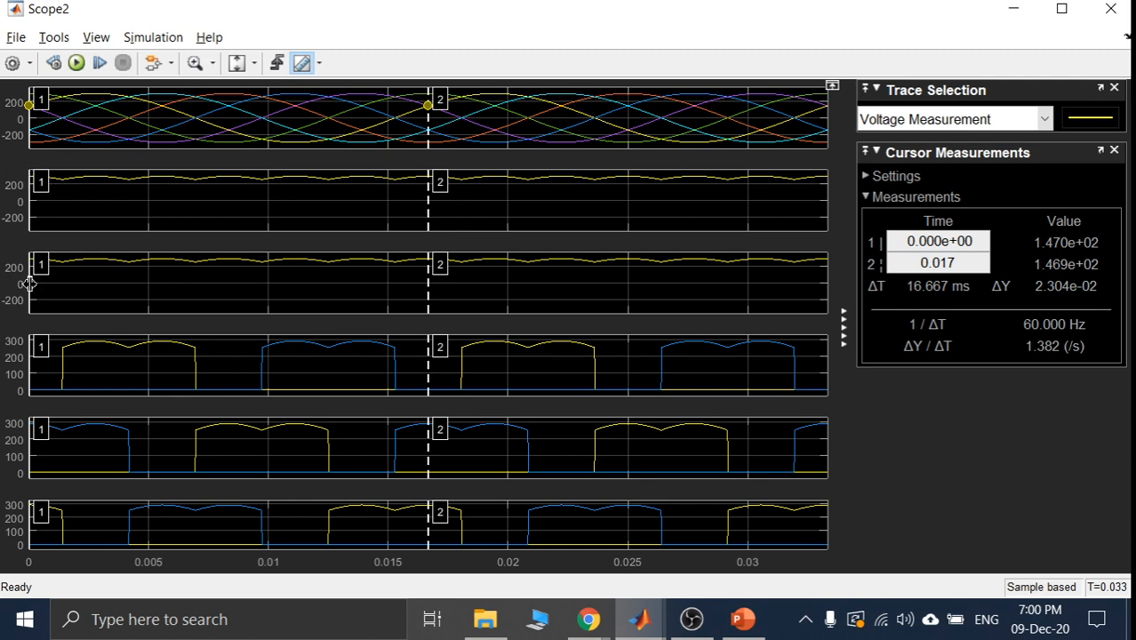
left_click_drag(30, 283, 61, 364)
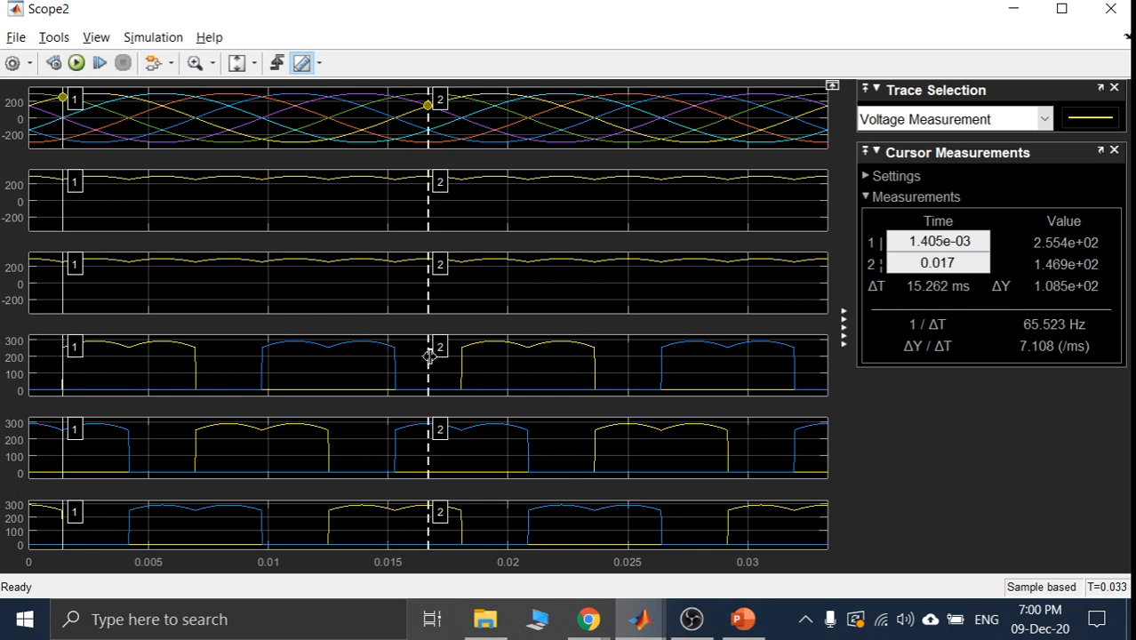
left_click_drag(428, 357, 460, 353)
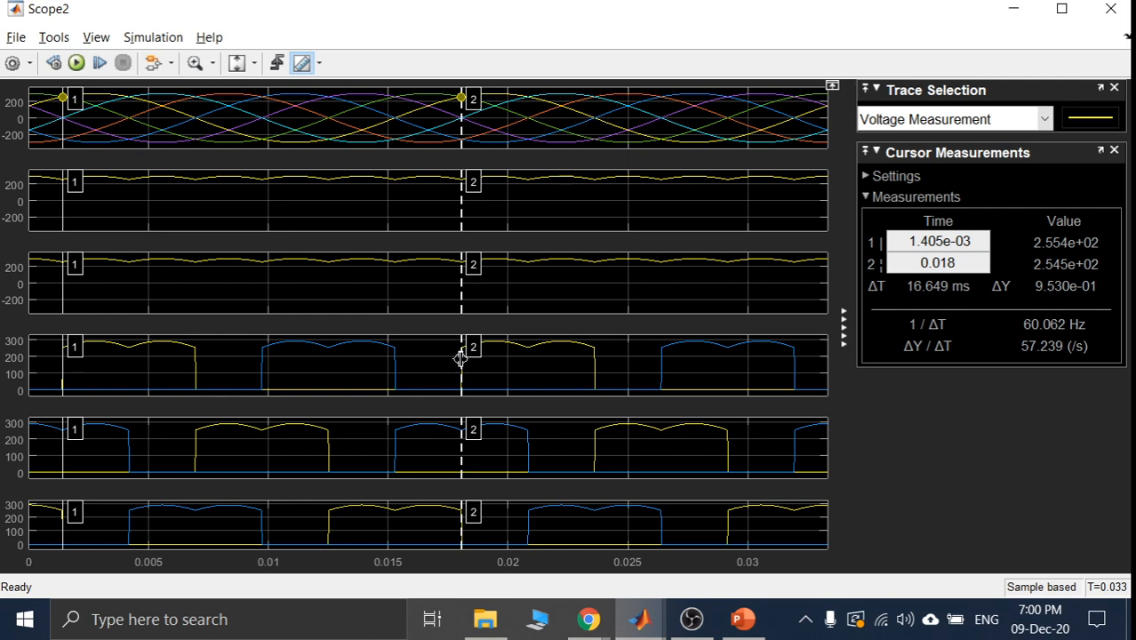
left_click_drag(460, 358, 461, 358)
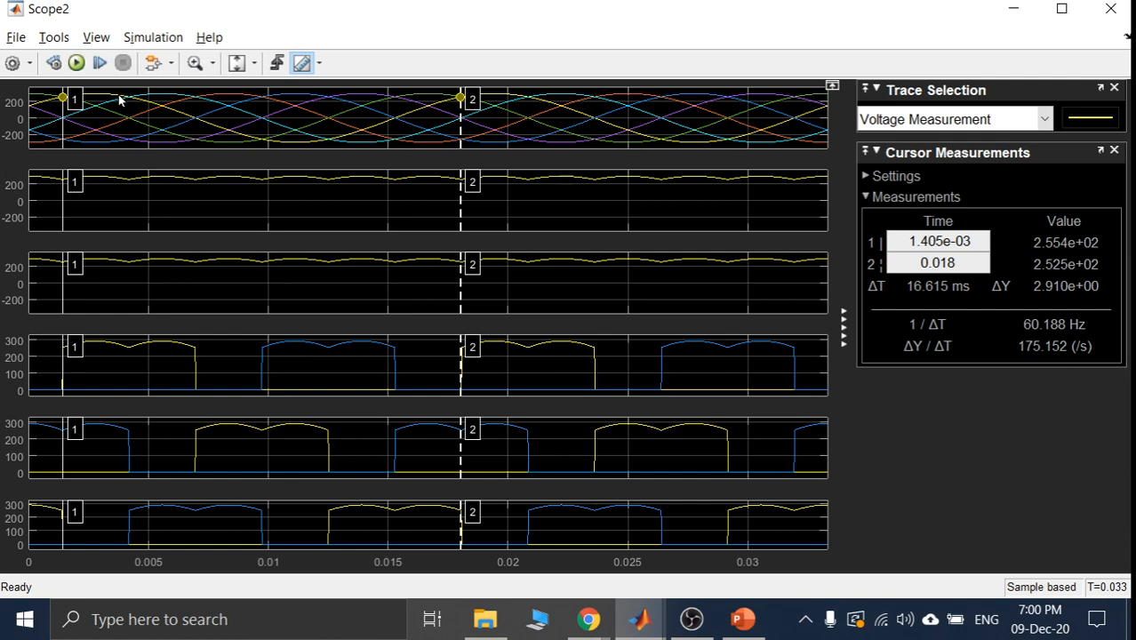
- Return to the rectifier model, run the simulation again and reopen Scope2
left_click(1041, 121)
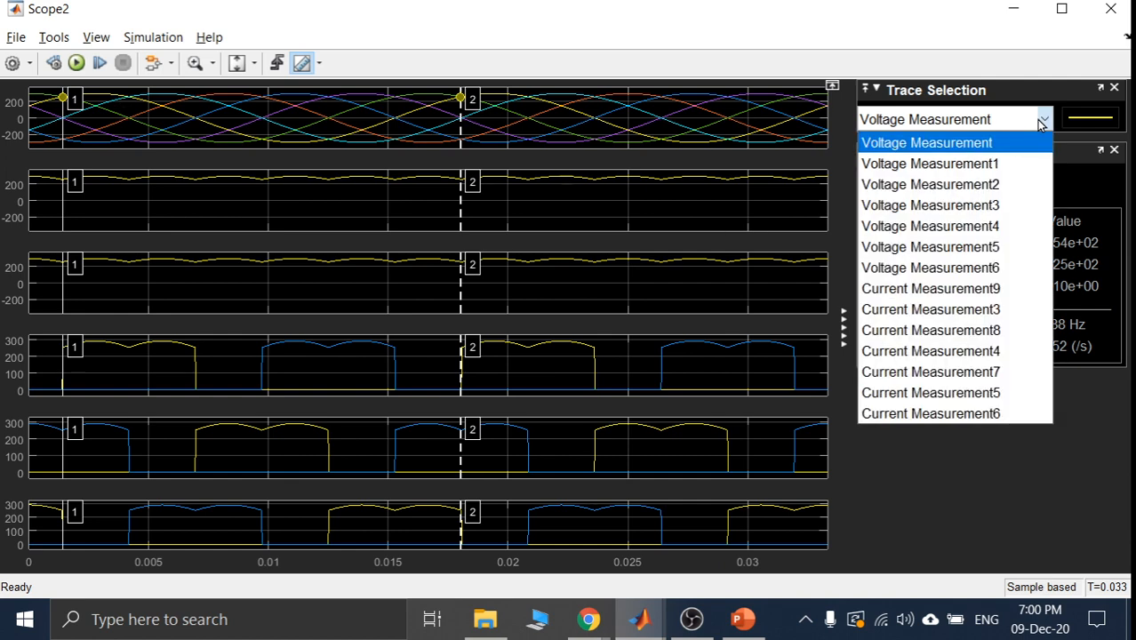
left_click(1042, 122)
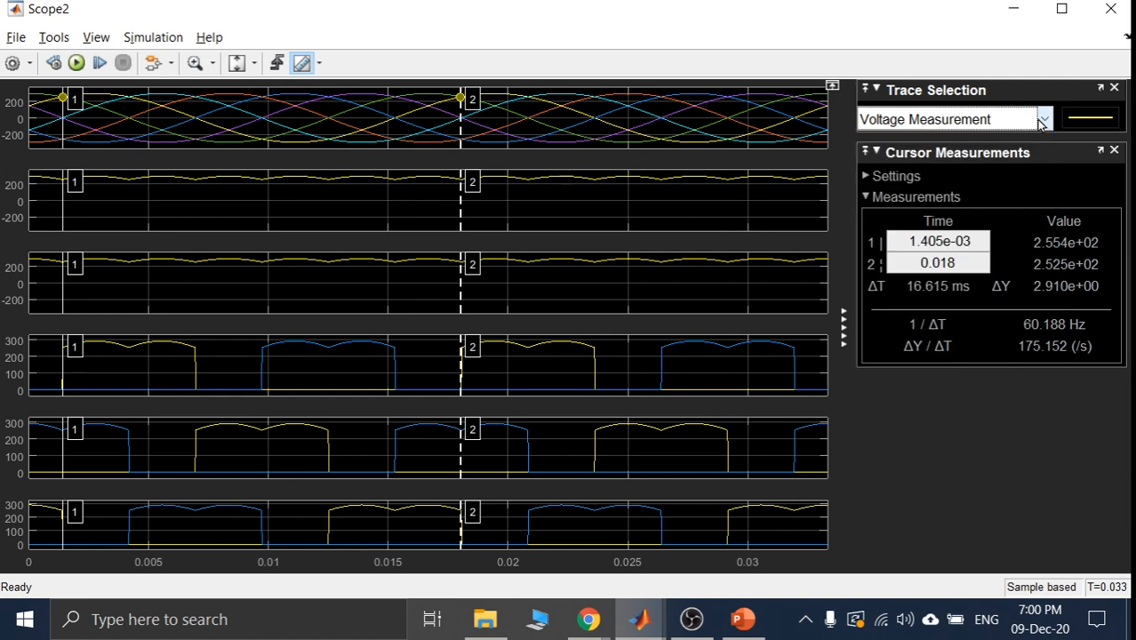
left_click(1013, 12)
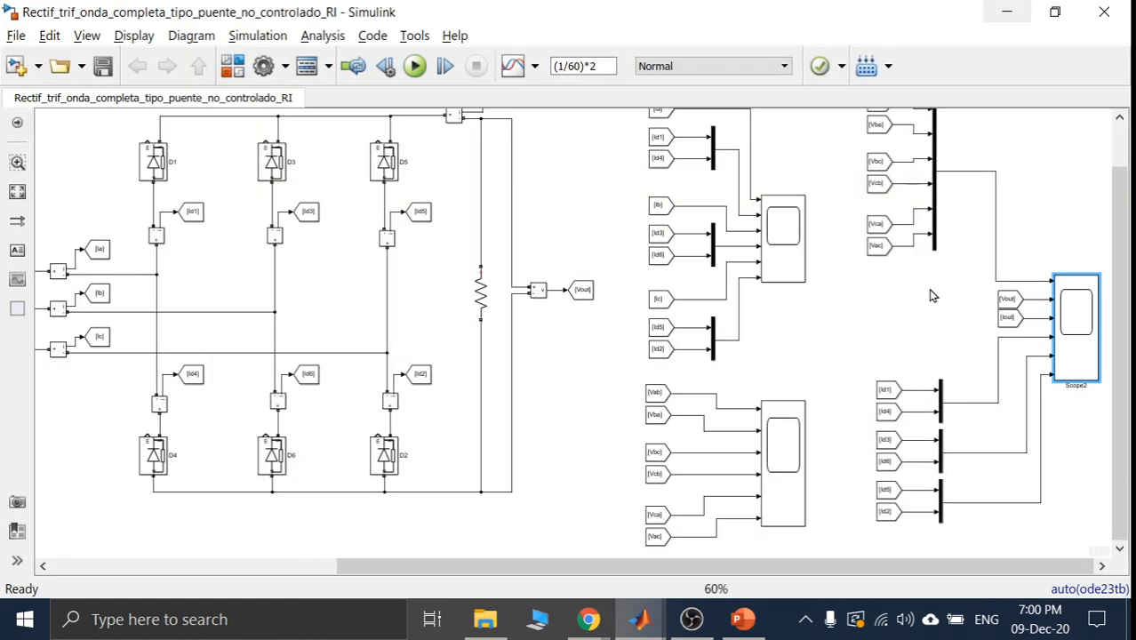
left_click_drag(1124, 264, 1127, 186)
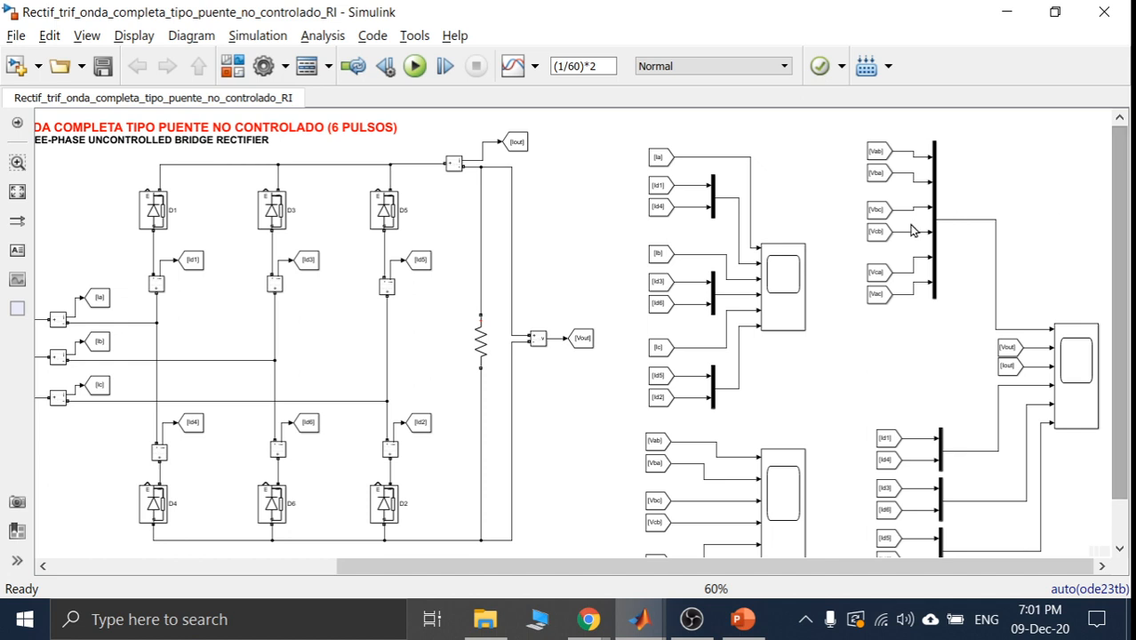
left_click(414, 69)
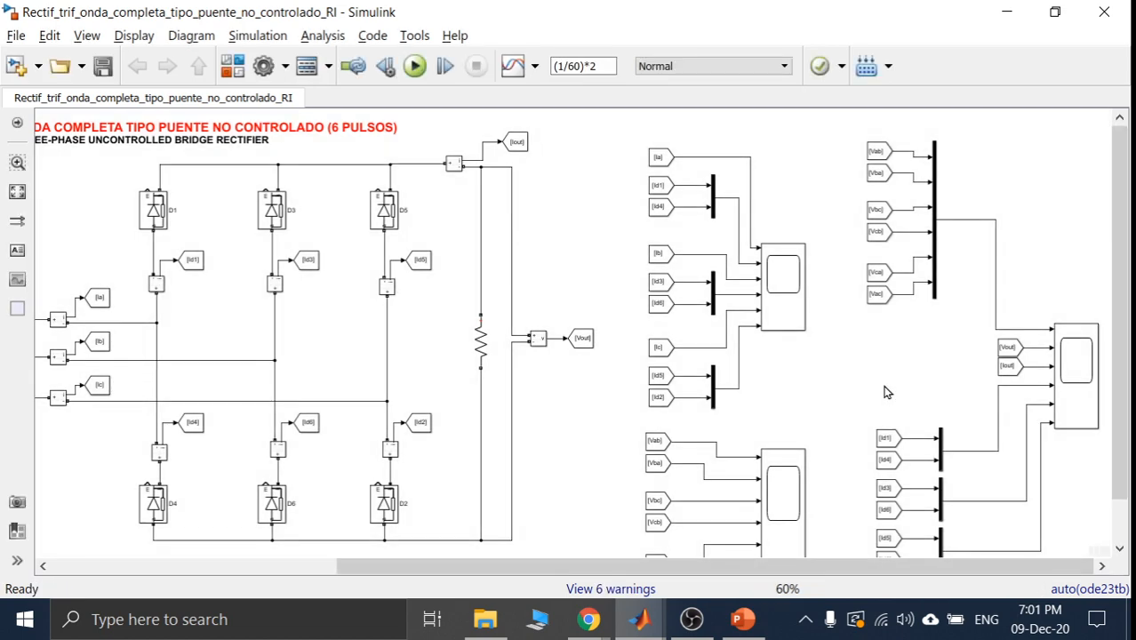
double_click(1066, 374)
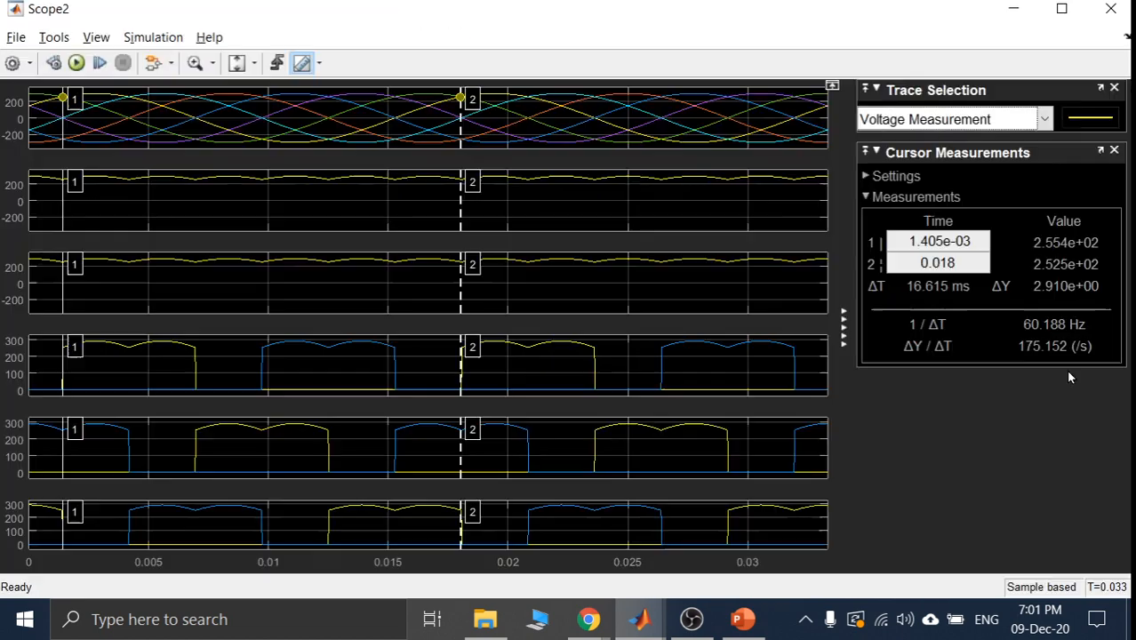
left_click(1043, 119)
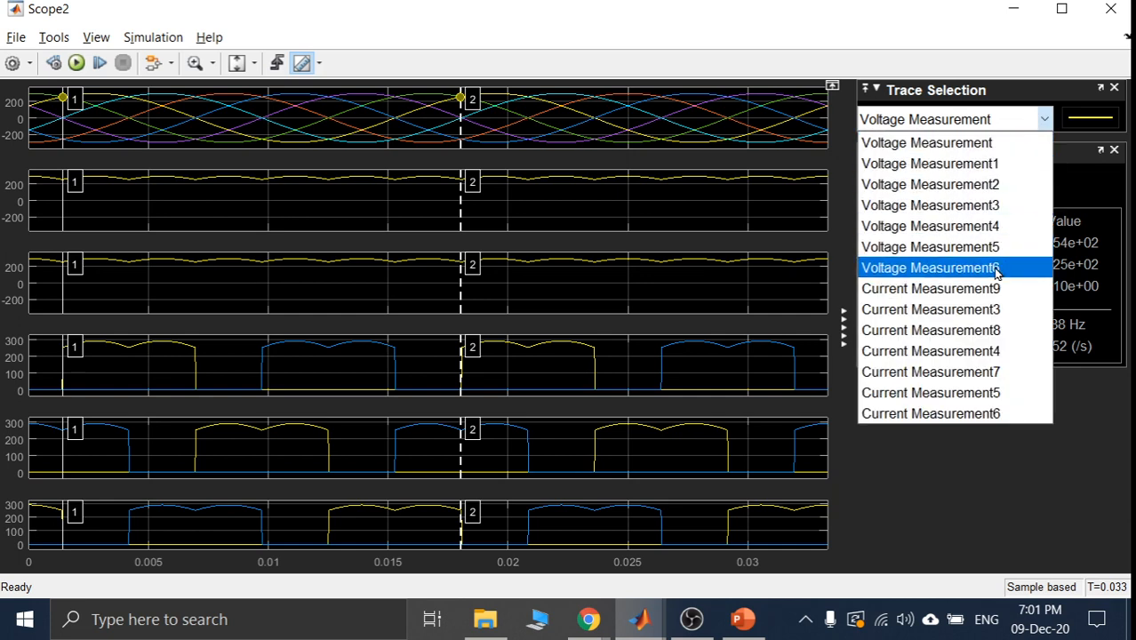
left_click(885, 27)
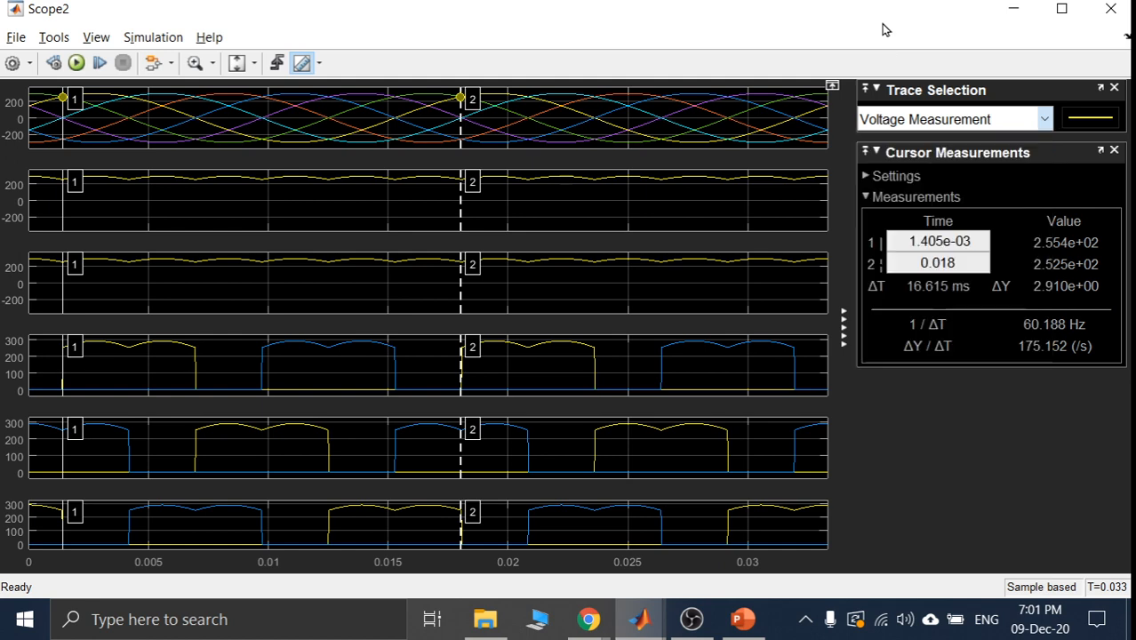
left_click(1013, 9)
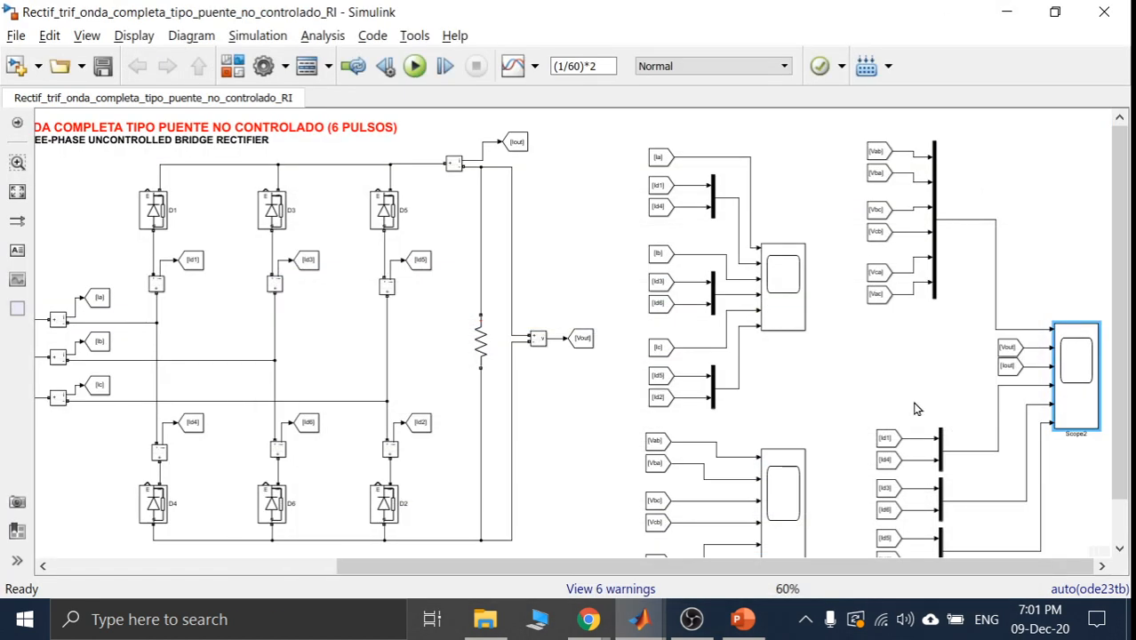
left_click_drag(813, 566, 887, 543)
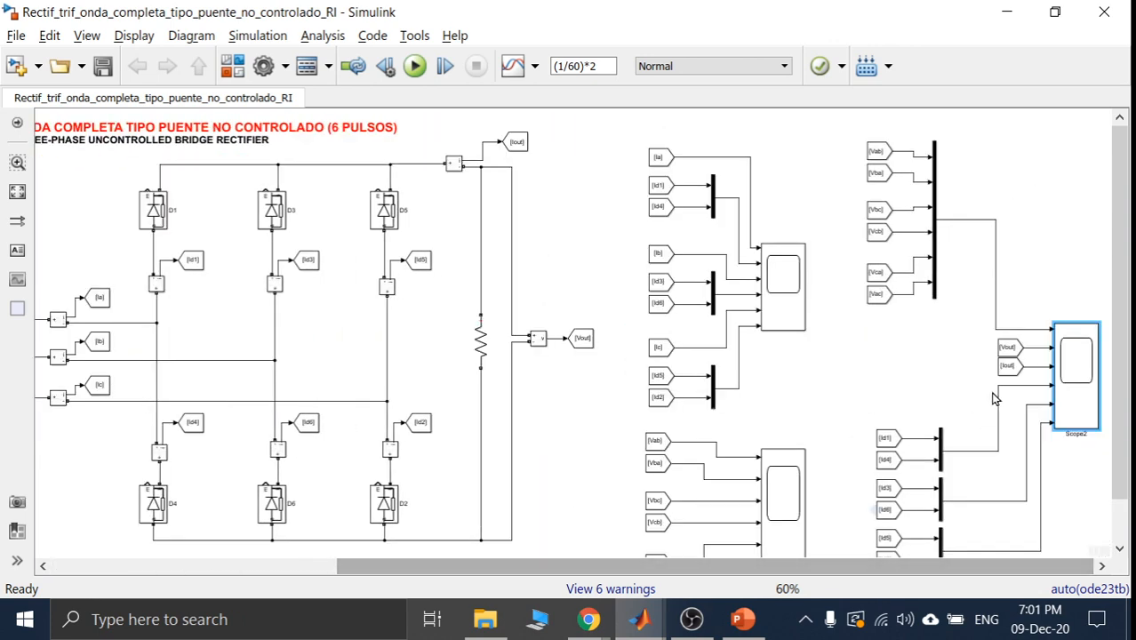
- Reopen Scope2 and move cursor 2 to about 4.249 ms on the Voltage Measurement trace
double_click(1079, 369)
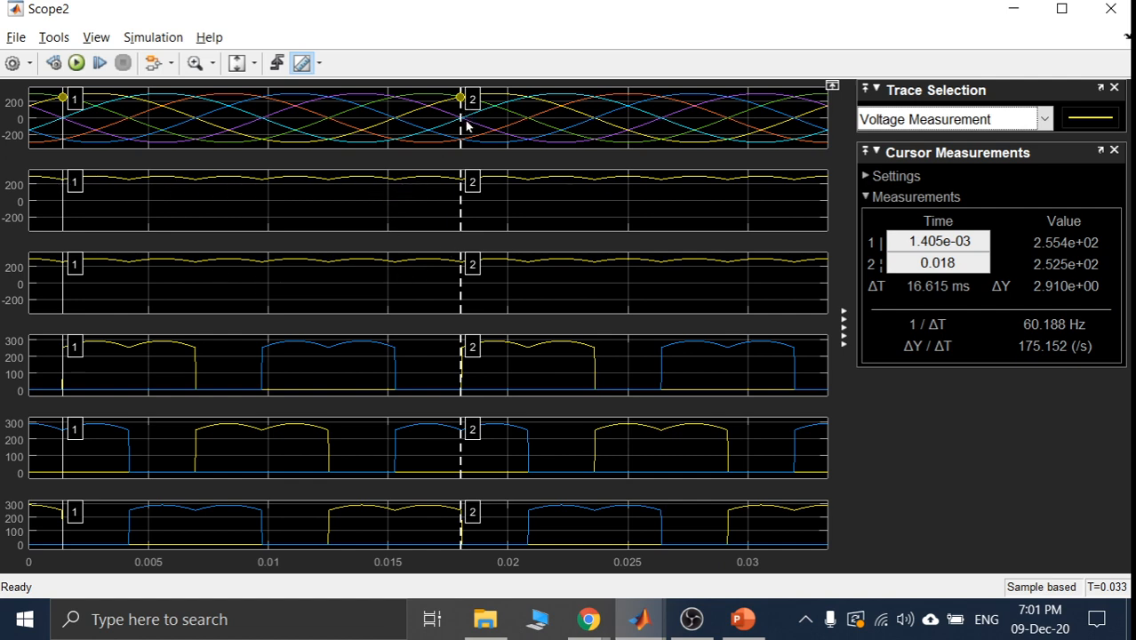
left_click_drag(461, 124, 127, 109)
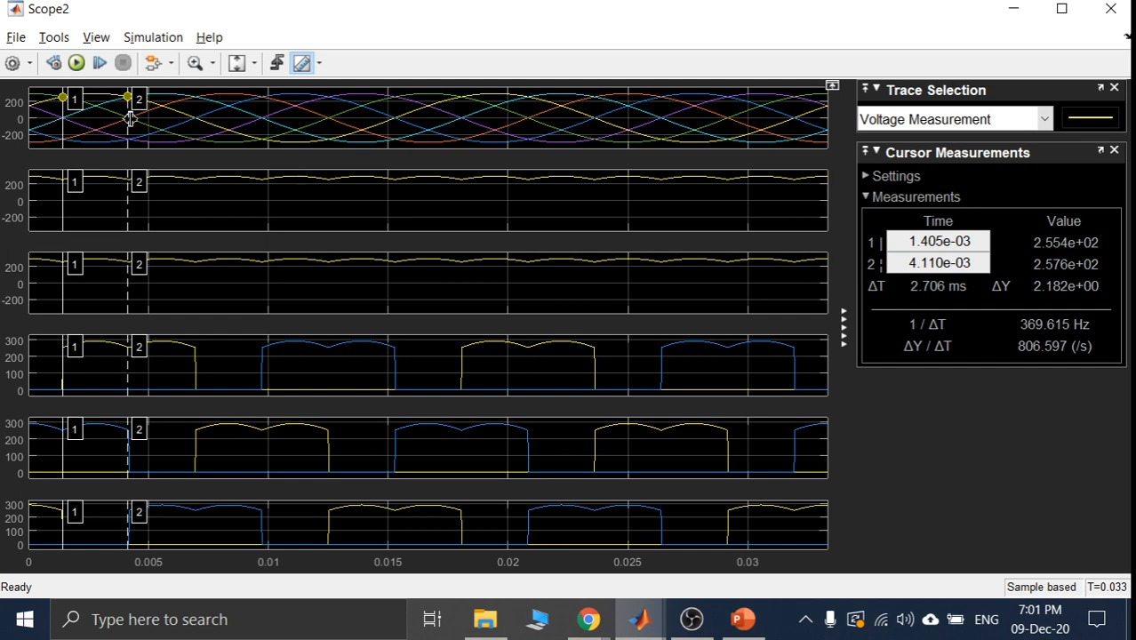
left_click_drag(130, 119, 133, 111)
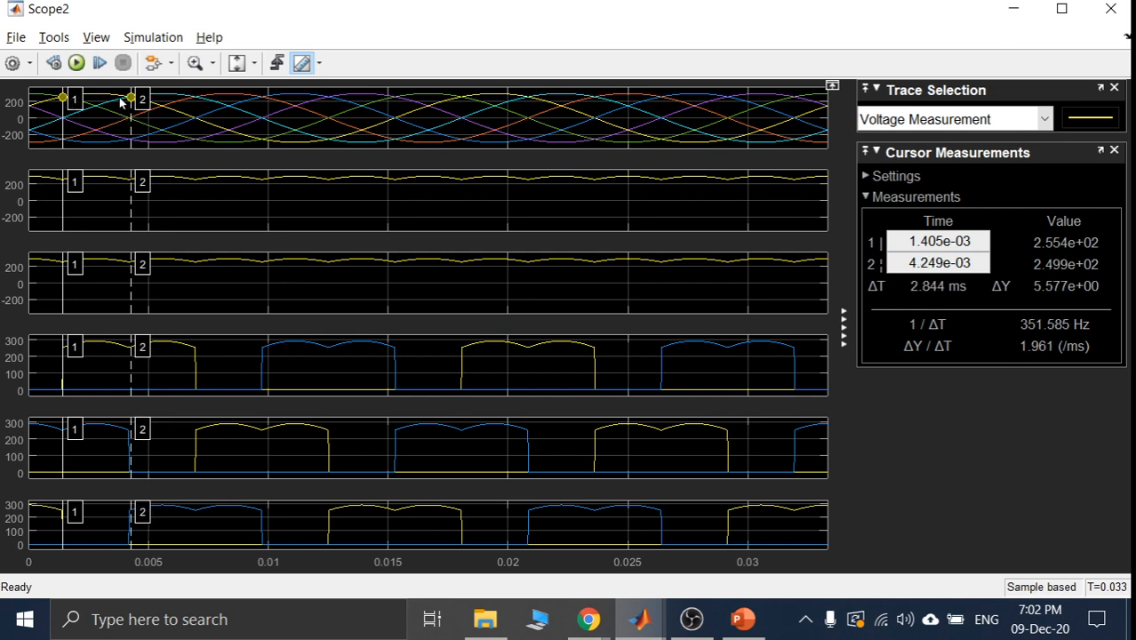
left_click(1044, 118)
left_click(970, 147)
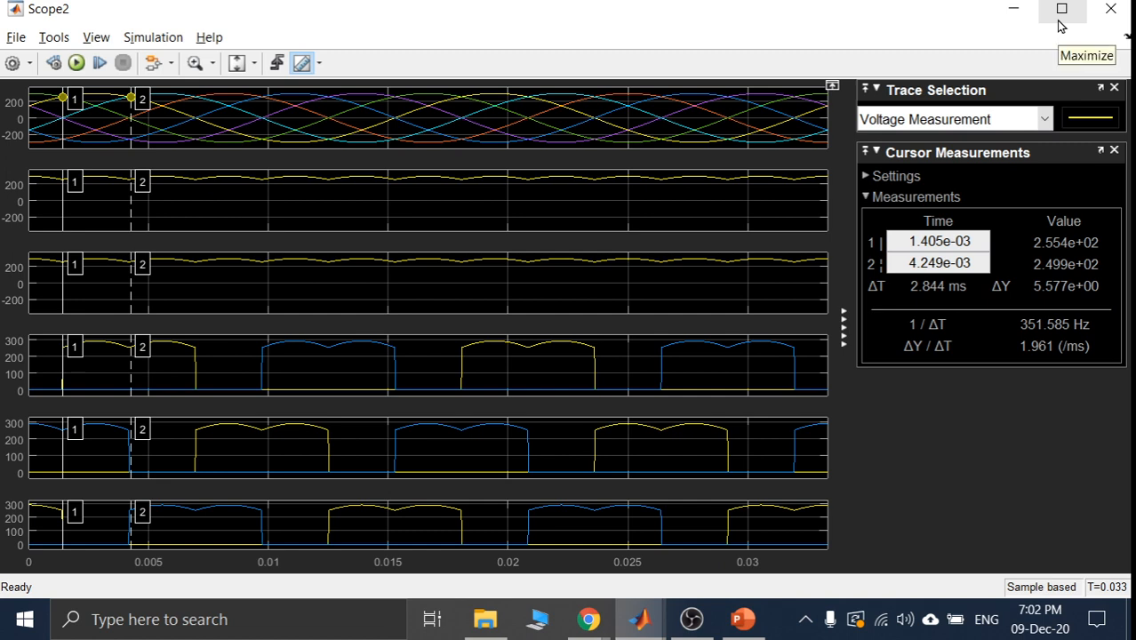
- Check the Vab tag feeding Scope2 in the model and move the scope's cursor 2 to about 6.851 ms
left_click(1013, 11)
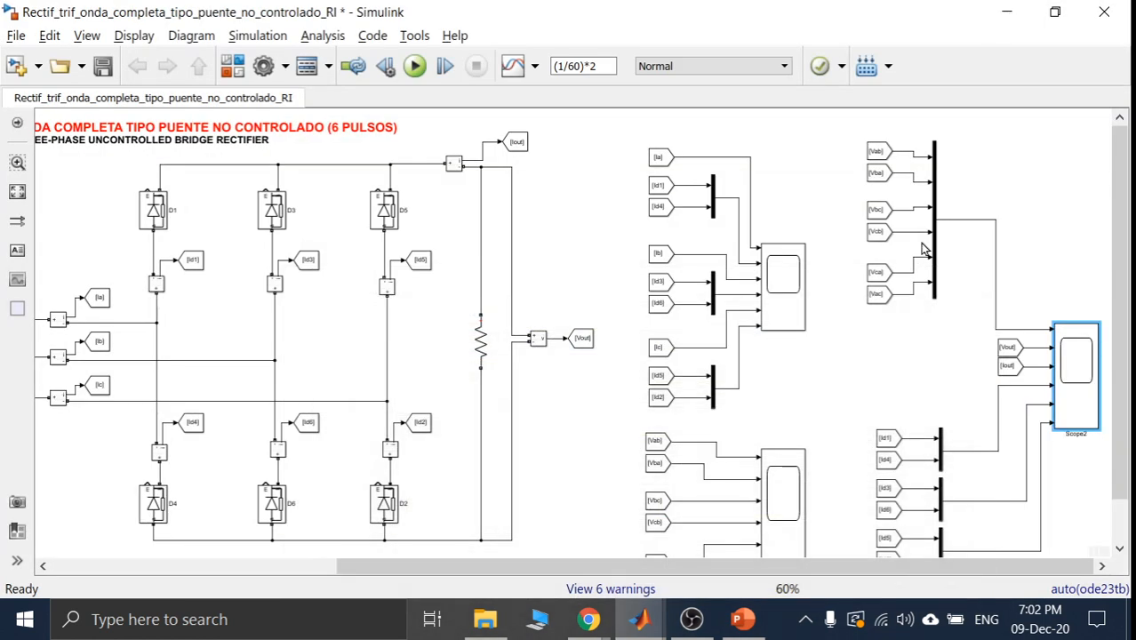
left_click(875, 153)
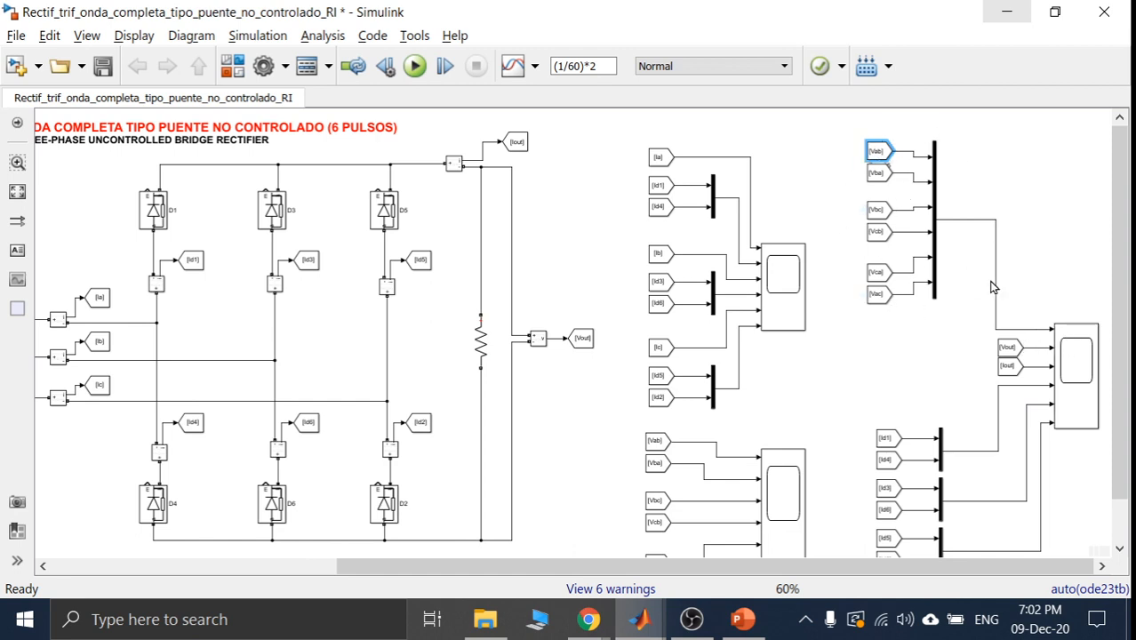
double_click(1072, 351)
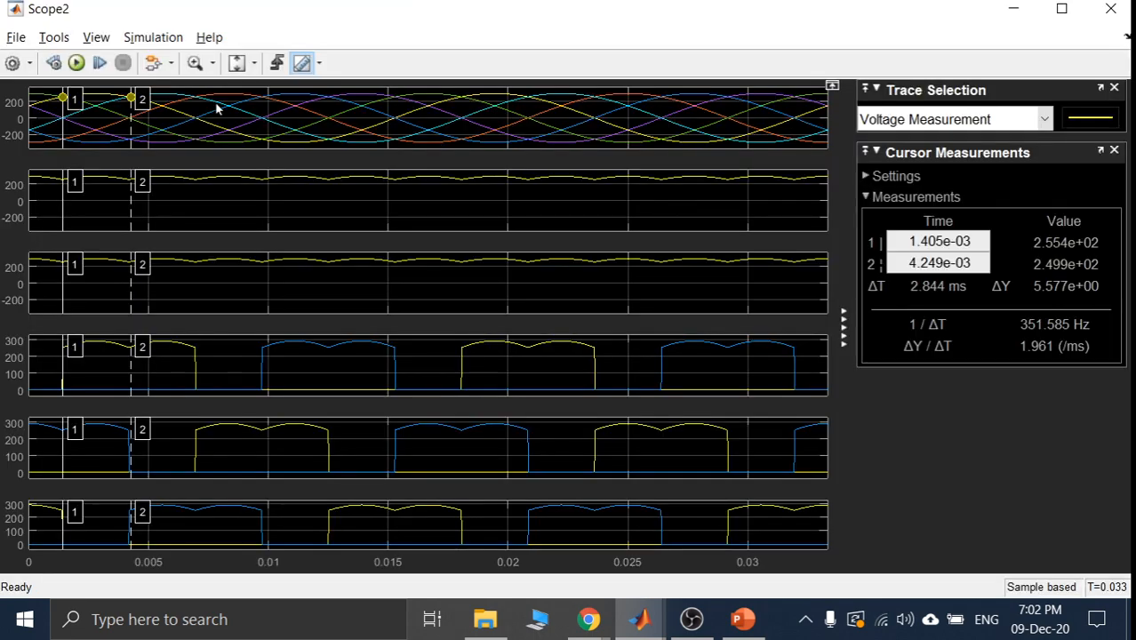
left_click_drag(132, 142, 193, 138)
- Switch the cursor measurements to the Voltage Measurement1 trace and move cursor 1 to about 1.335 ms
left_click(1045, 116)
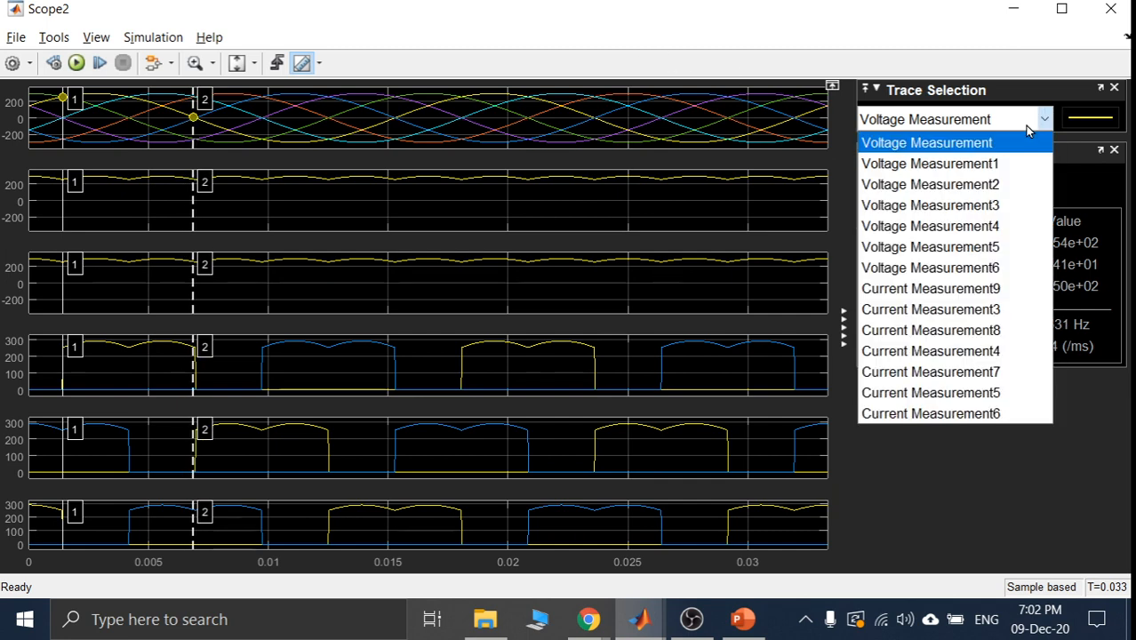
left_click(993, 167)
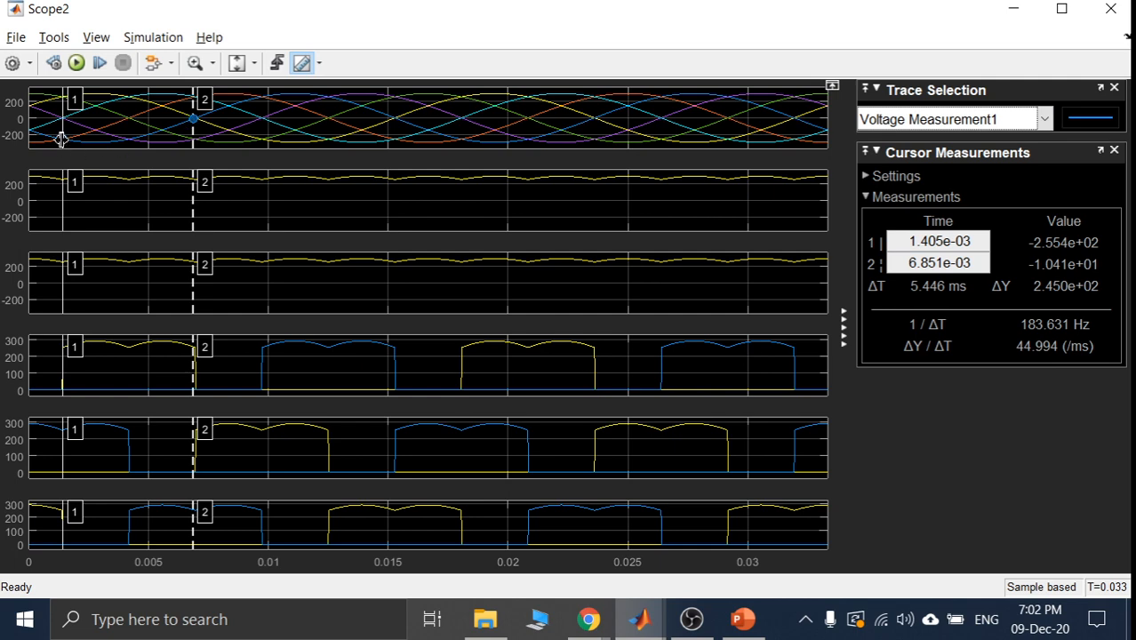
left_click_drag(61, 139, 59, 139)
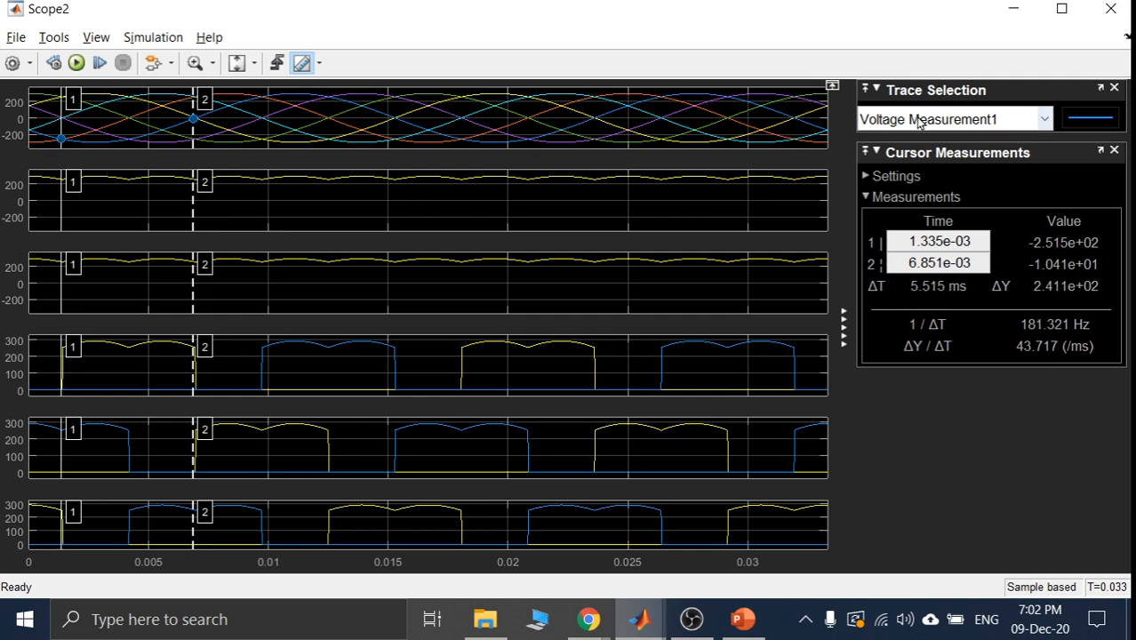
- Examine the cursor values of the Voltage Measurement2, Voltage Measurement3 and Voltage Measurement4 traces one after another
left_click(1046, 122)
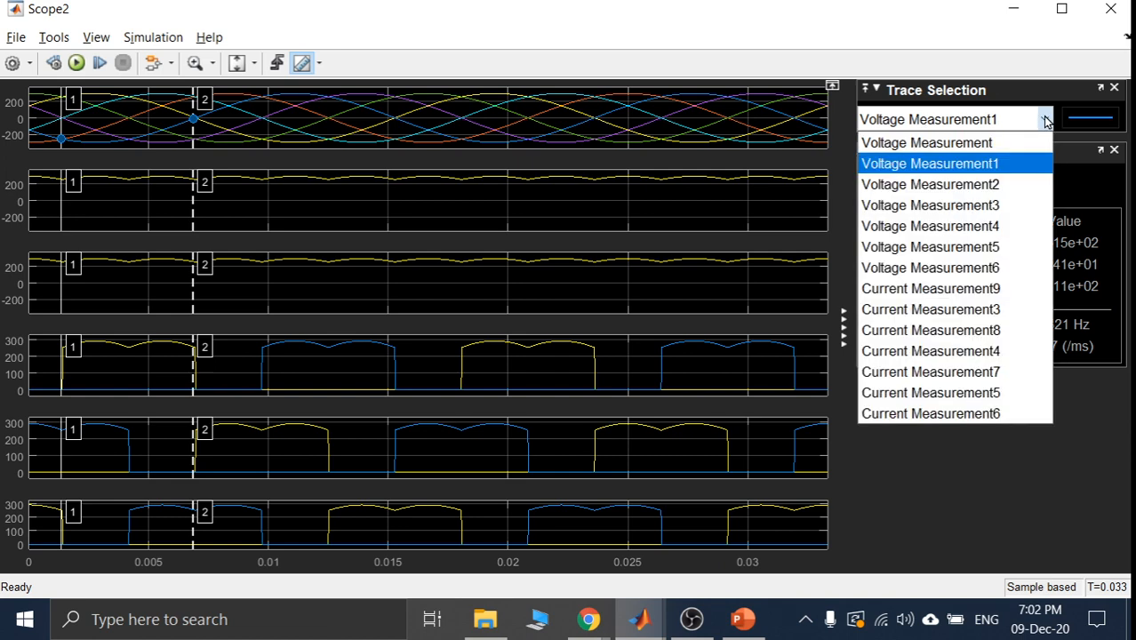
left_click(1008, 184)
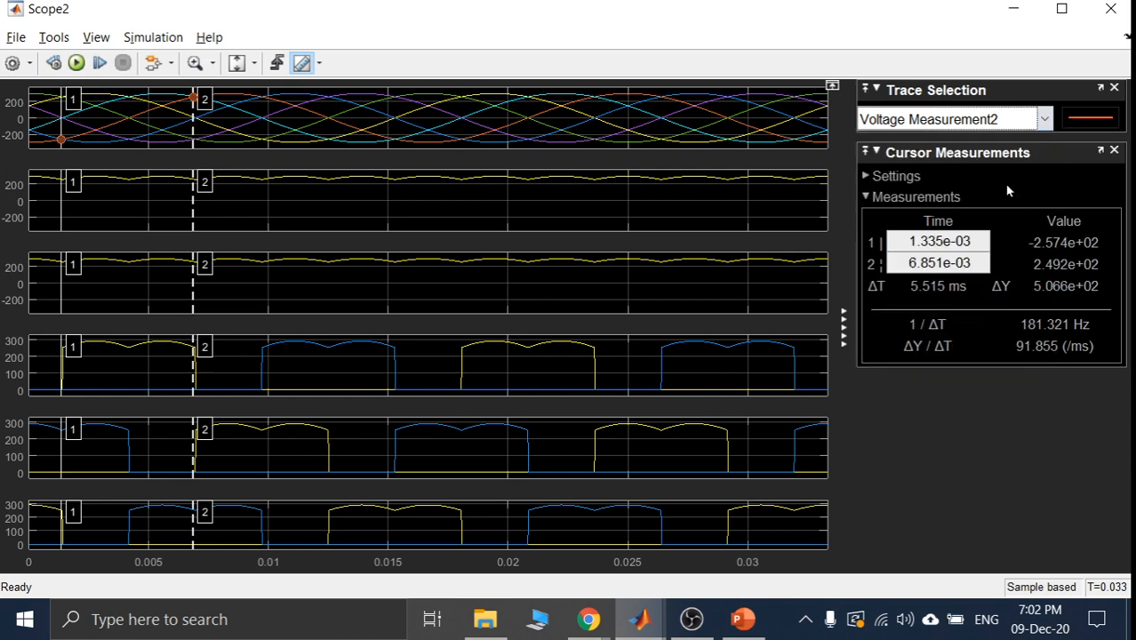
left_click(1044, 119)
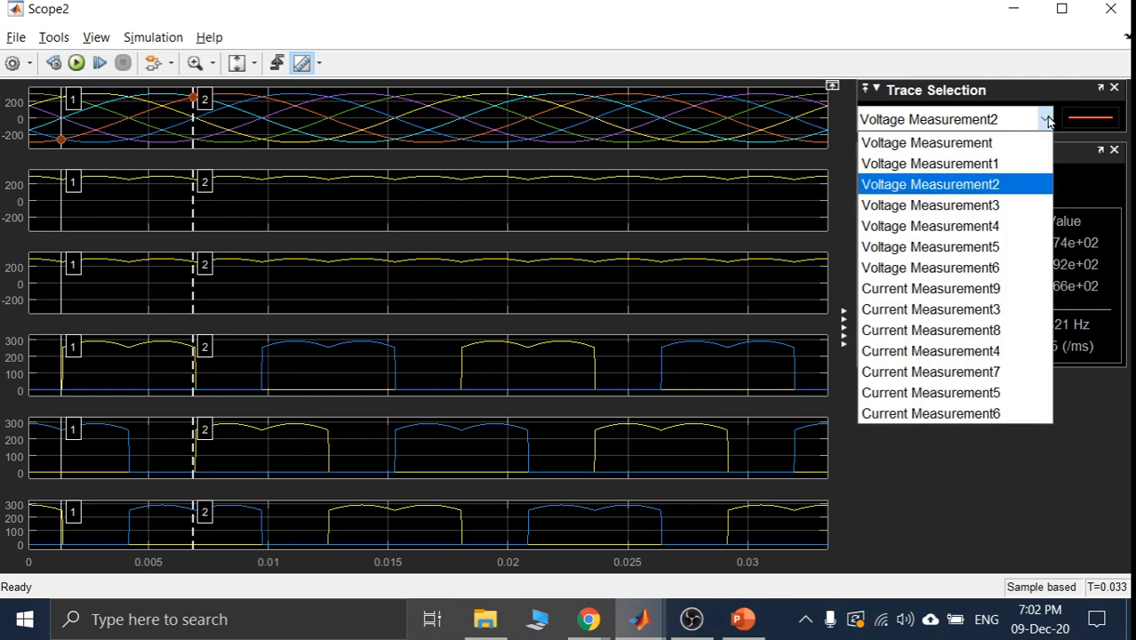
left_click(1004, 205)
left_click(1044, 119)
left_click(1013, 203)
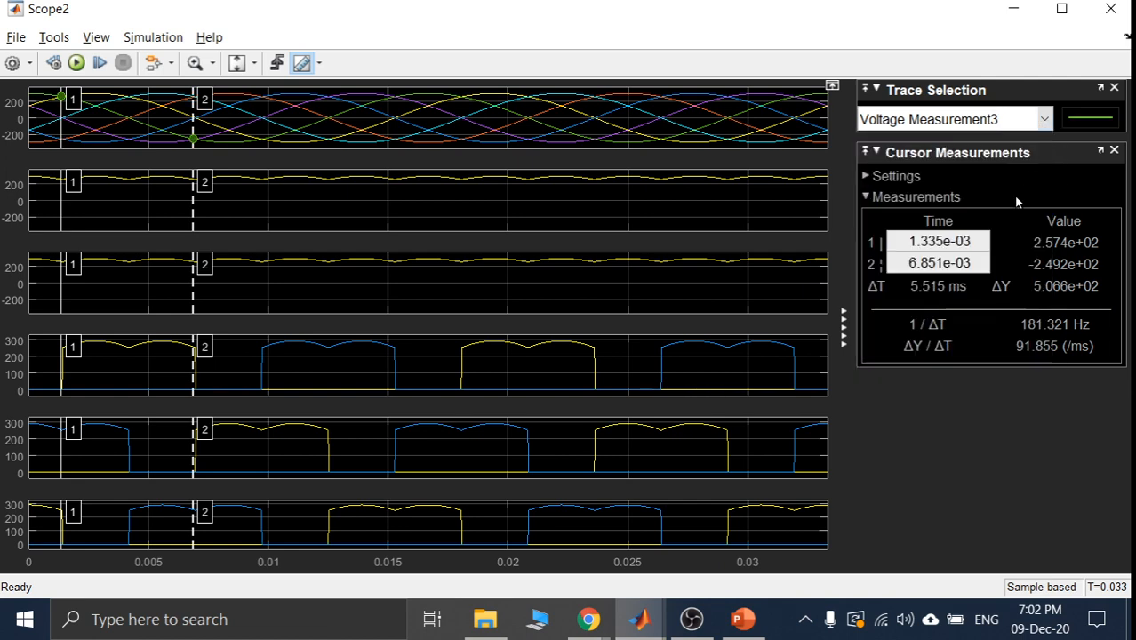
left_click(1045, 119)
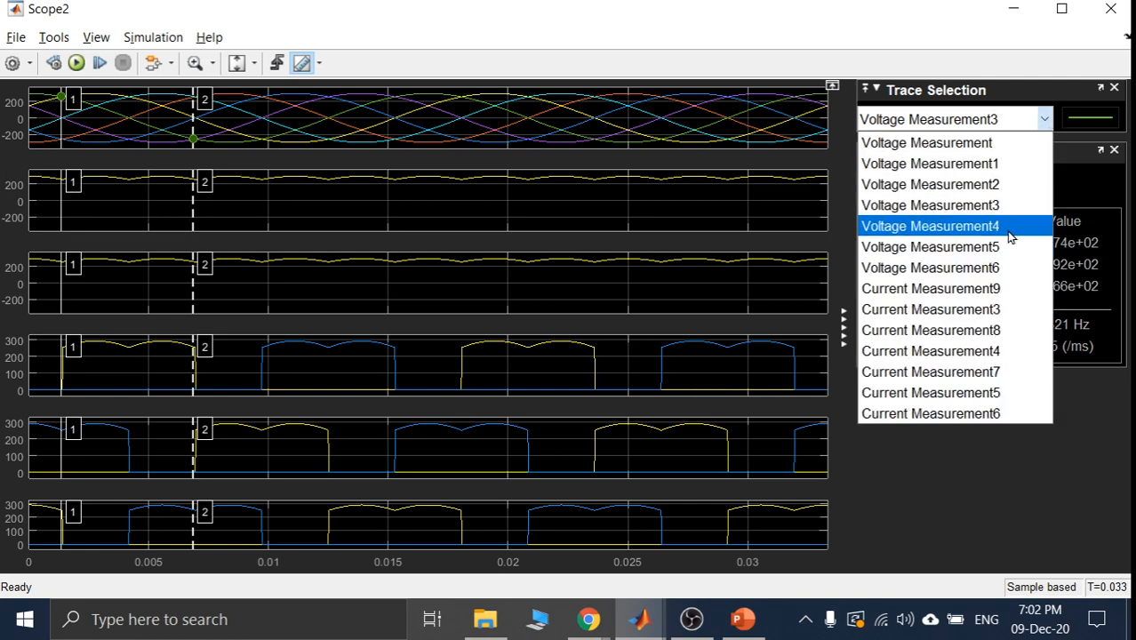
left_click(1009, 227)
- Switch the cursor measurements to Voltage Measurement5 and move cursor 2 to about 6.920 ms and cursor 1 to about 4.145 ms
left_click(1044, 119)
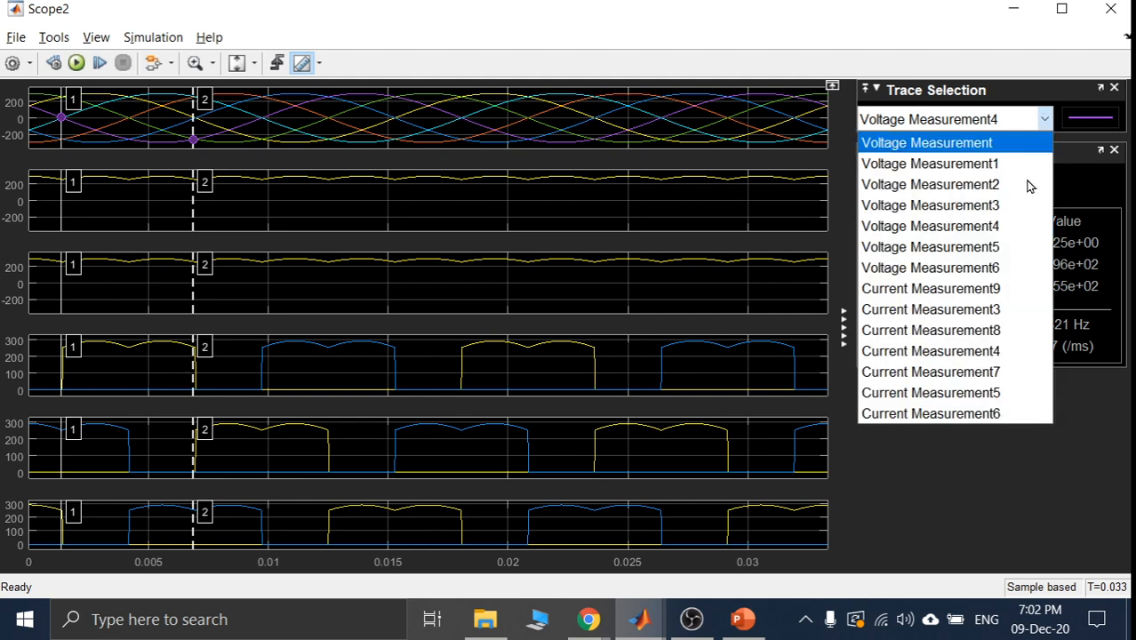
left_click(1014, 248)
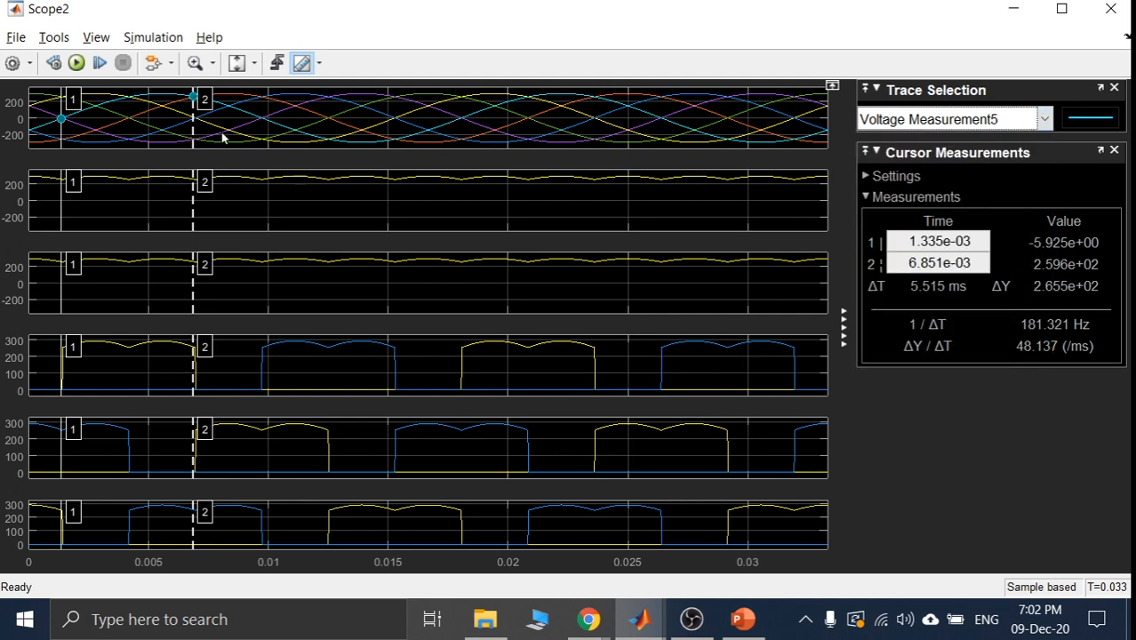
left_click_drag(193, 114, 194, 114)
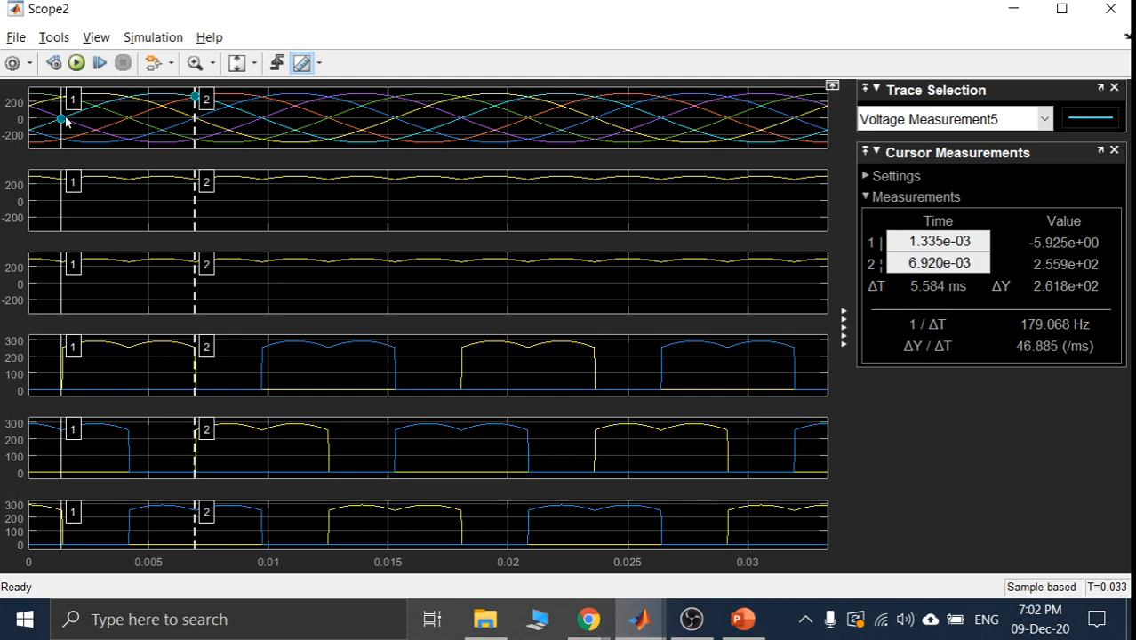
left_click_drag(64, 114, 129, 105)
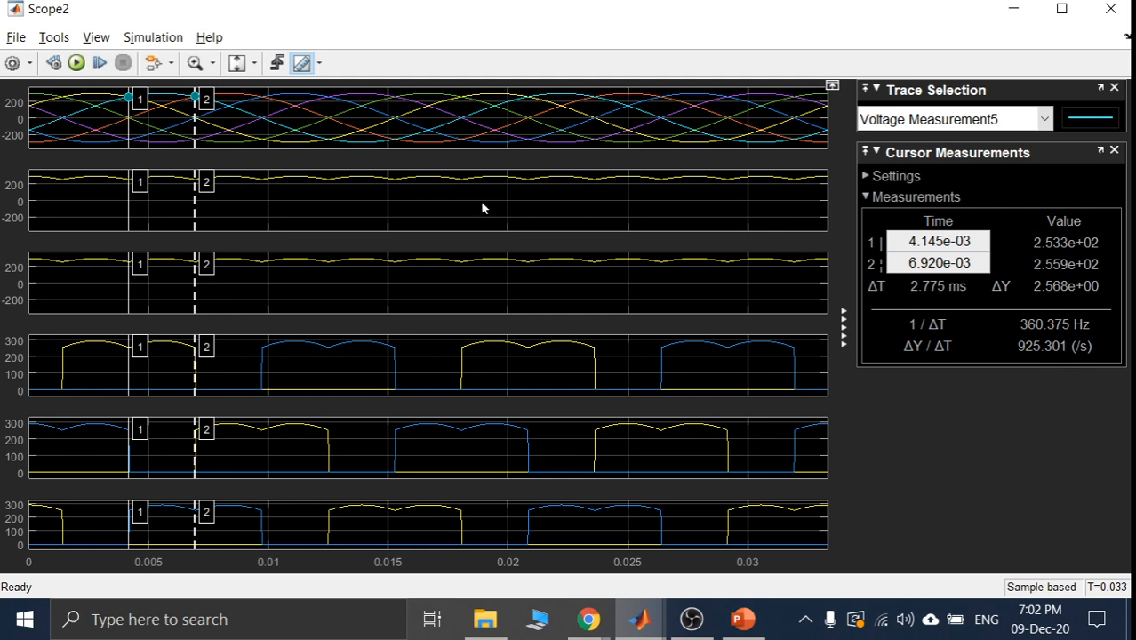
- Return to the model and name the six signal lines entering the line-voltage mux Vab, Vba, Vbc, Vcb, Vca and Vac
left_click(1013, 9)
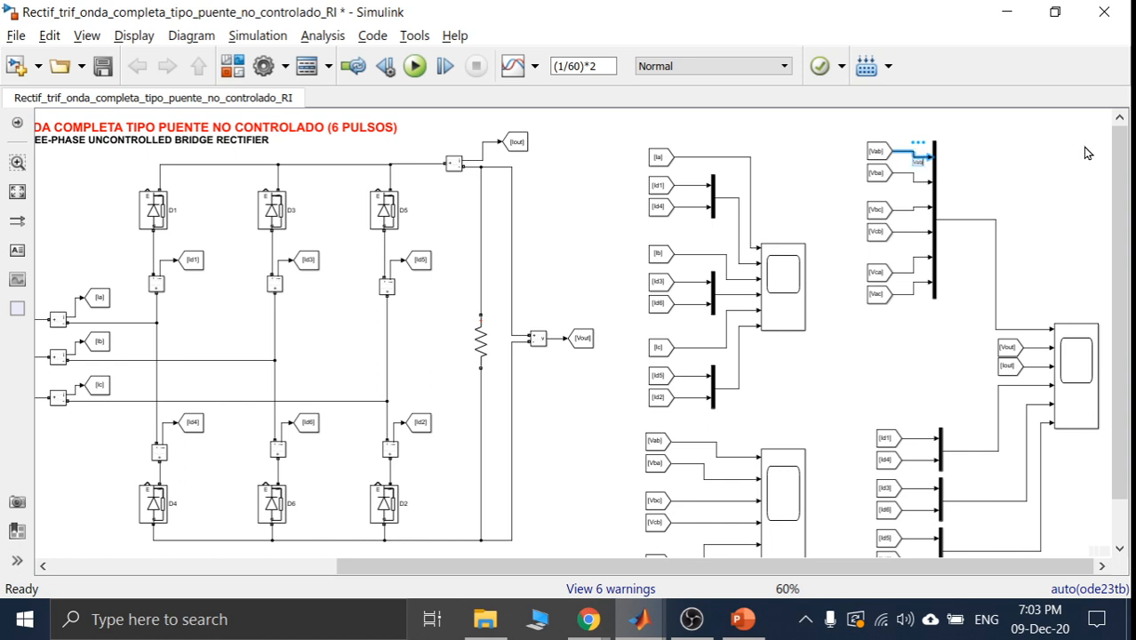
left_click(944, 194)
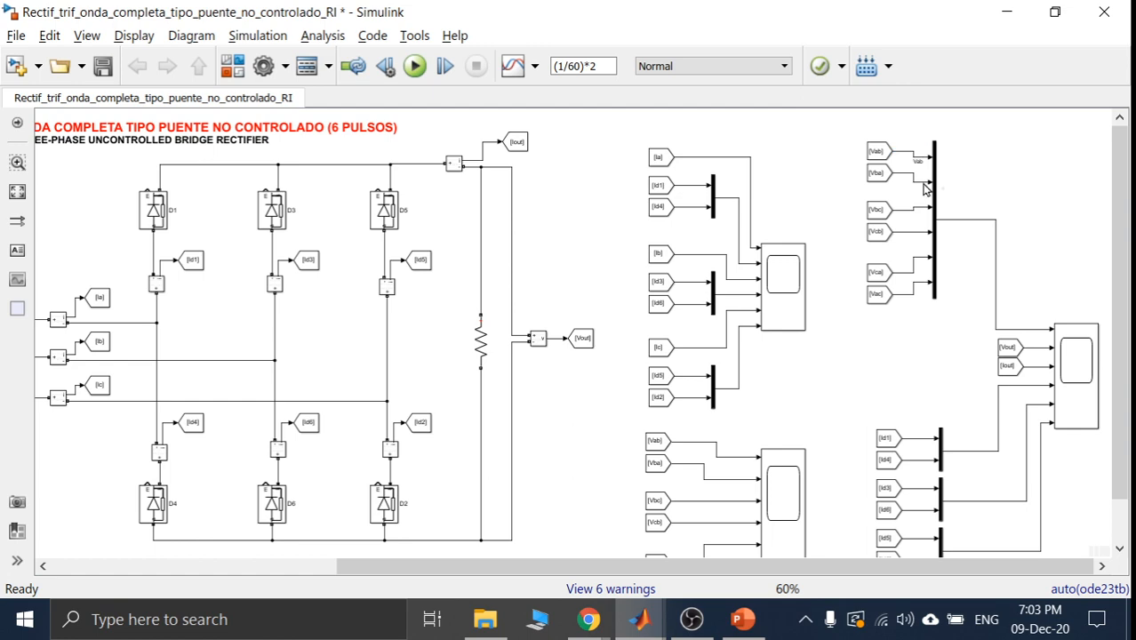
scroll(801, 194, "up", 3)
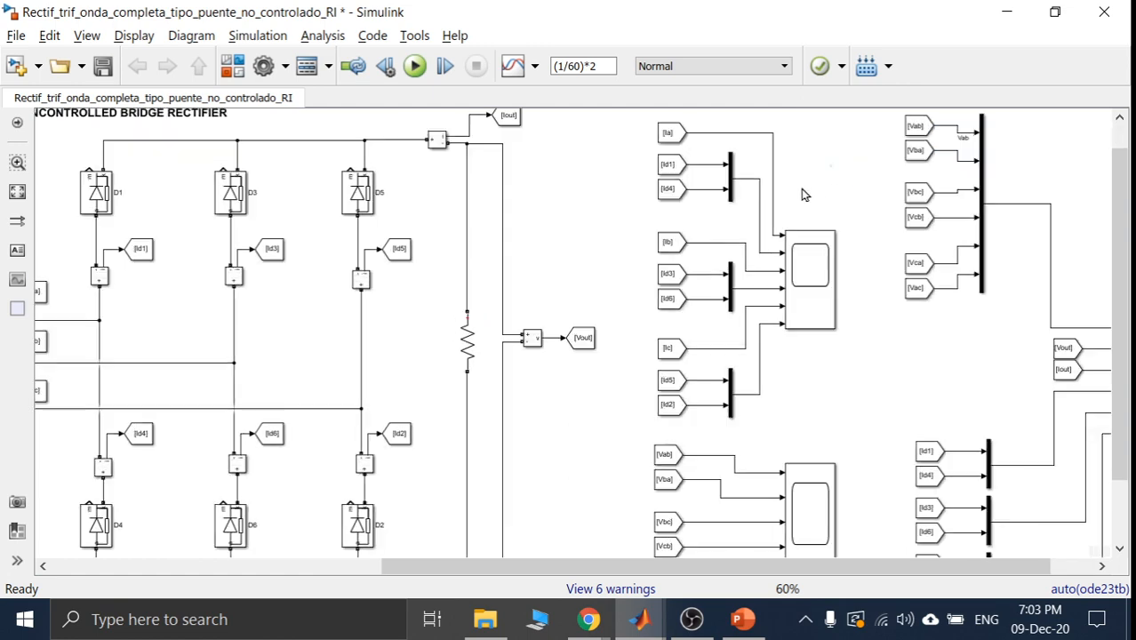
left_click_drag(1120, 246, 1119, 199)
left_click(1026, 204)
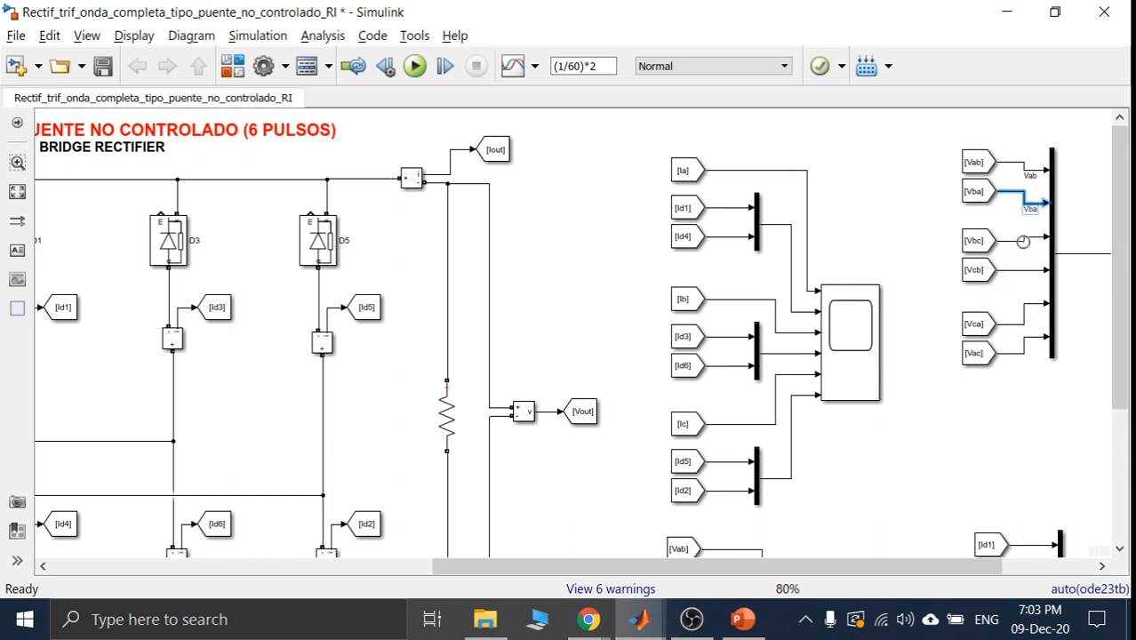
left_click(1023, 240)
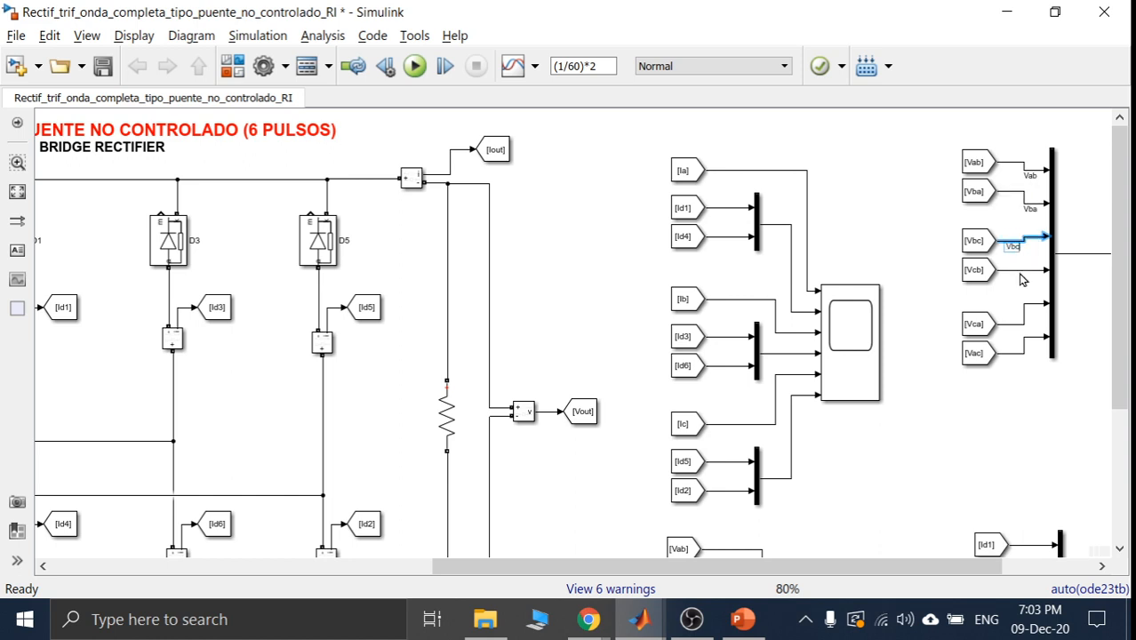
left_click(1019, 271)
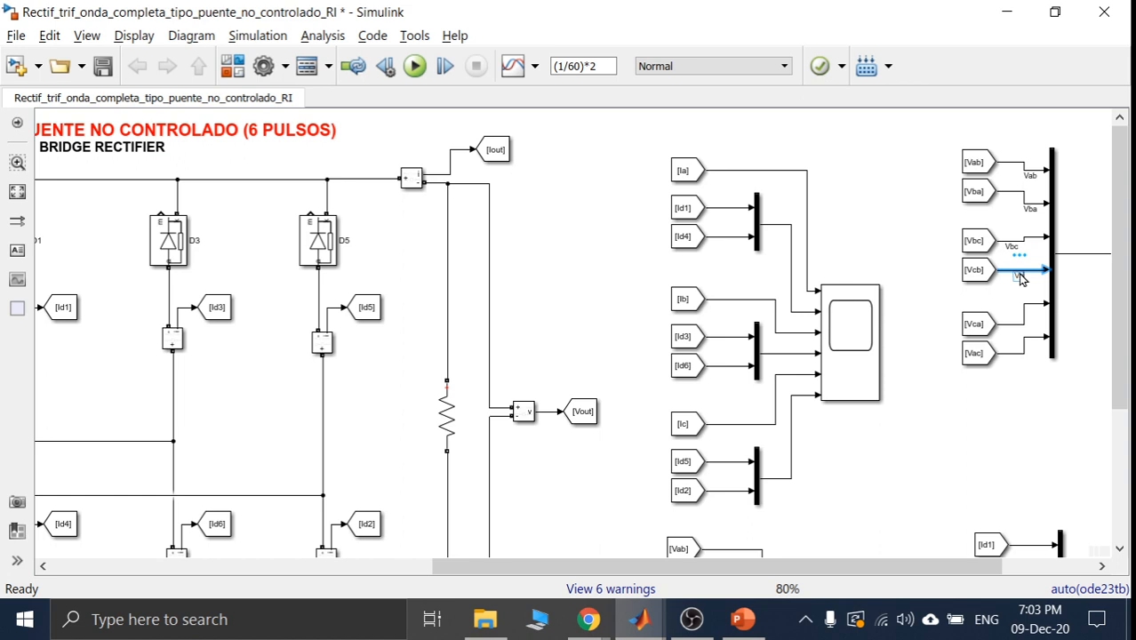
left_click(1020, 325)
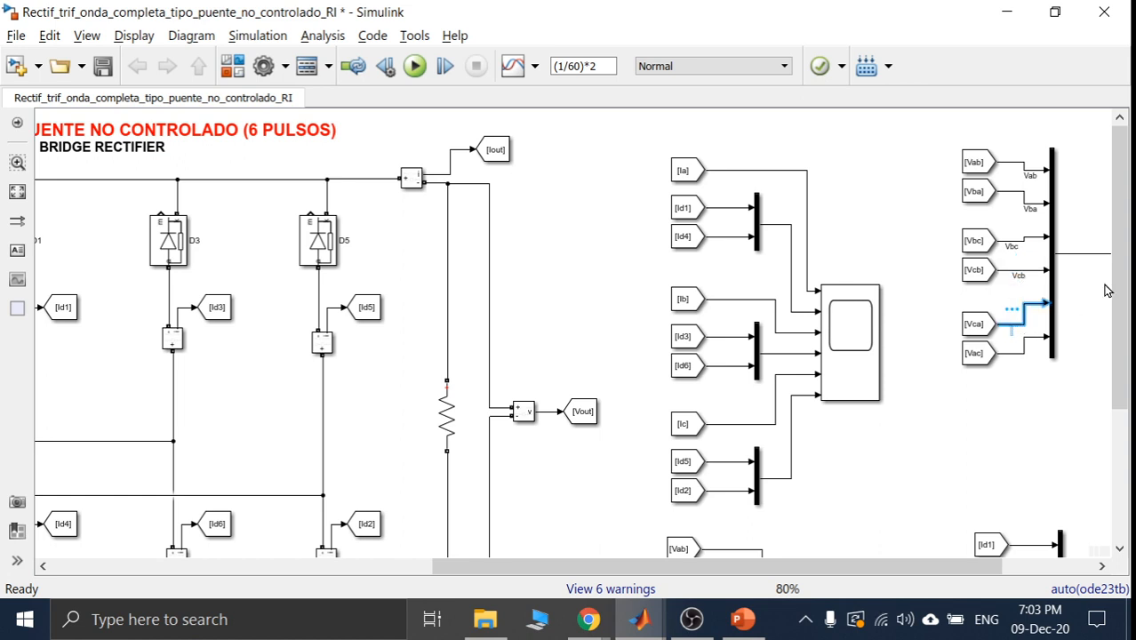
left_click(1014, 353)
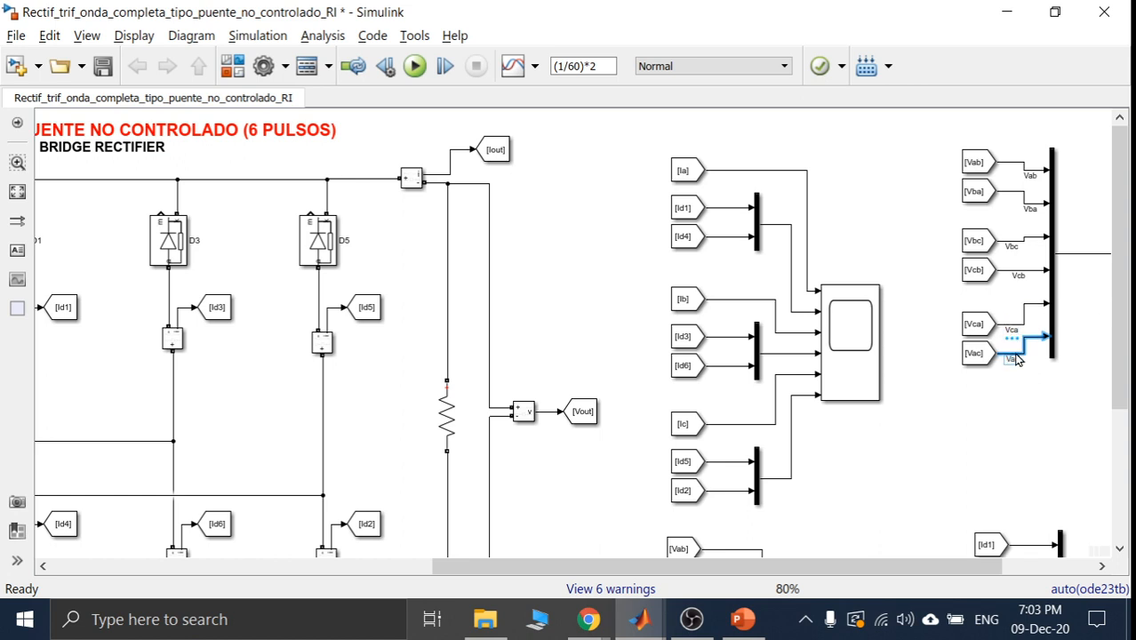
- Run the simulation again, reopen Scope2 and check the line-voltage names among the selectable traces
left_click(414, 67)
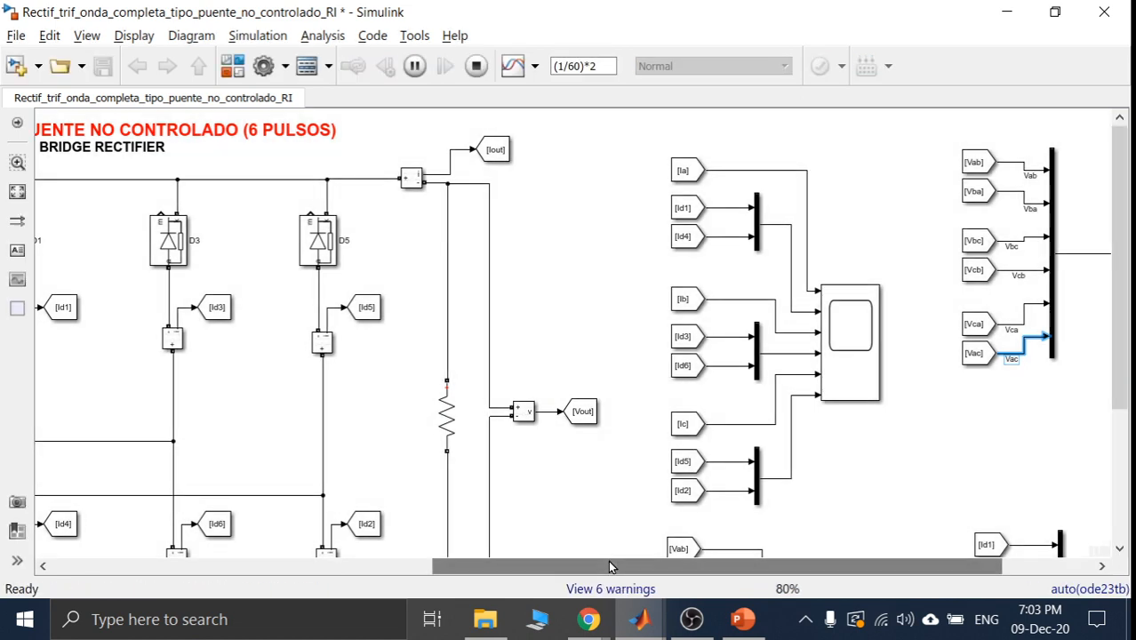
left_click_drag(610, 567, 700, 567)
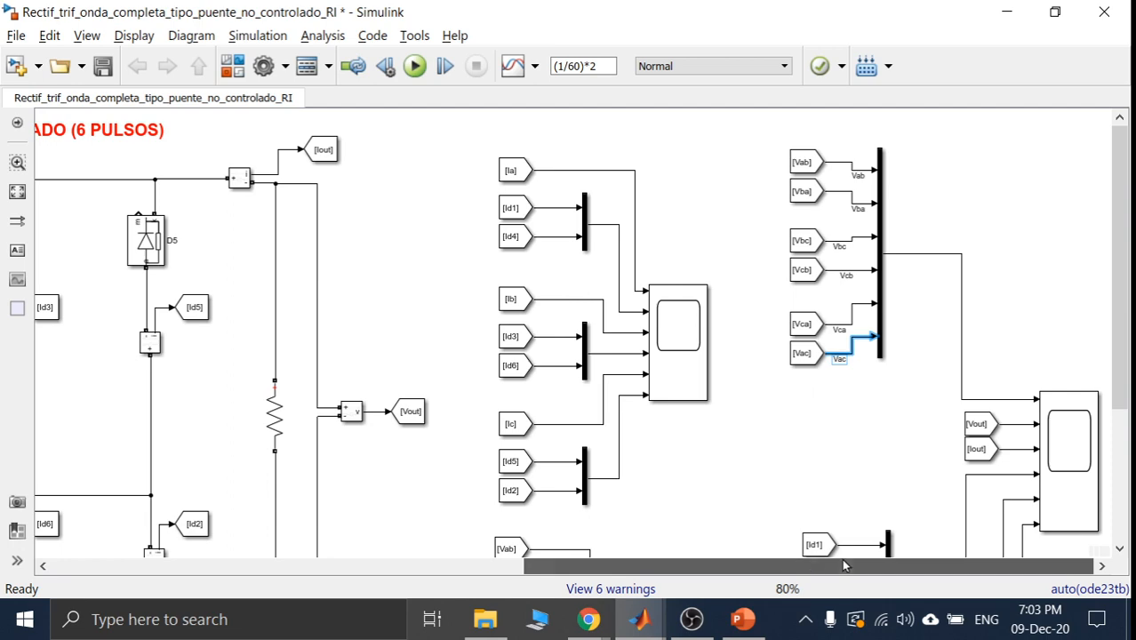
left_click_drag(1117, 330, 1118, 376)
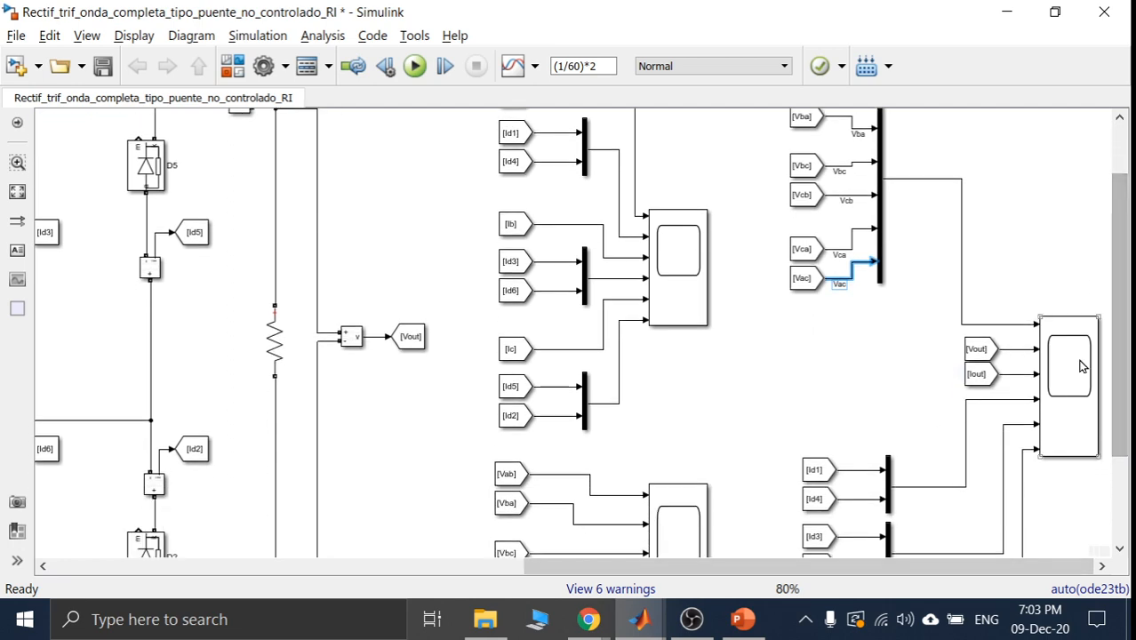
double_click(1081, 363)
left_click(1044, 123)
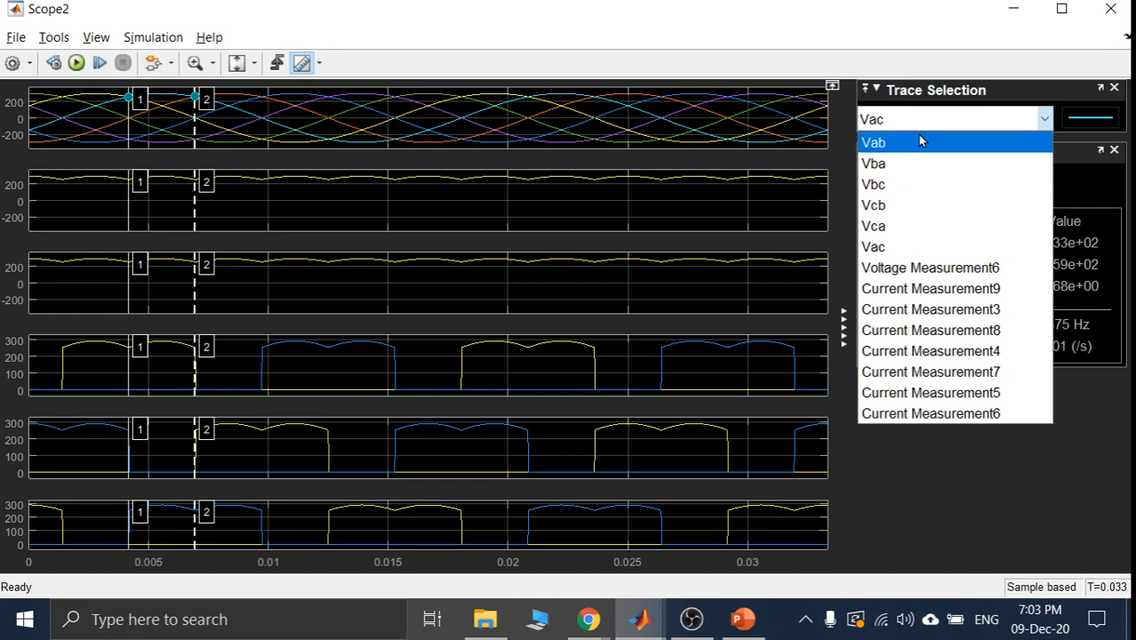
- Return to the model and name the signal lines entering Scope2's three diode-current muxes Id1, Id4, Id3, Id6, Id5 and Id2
left_click(1013, 9)
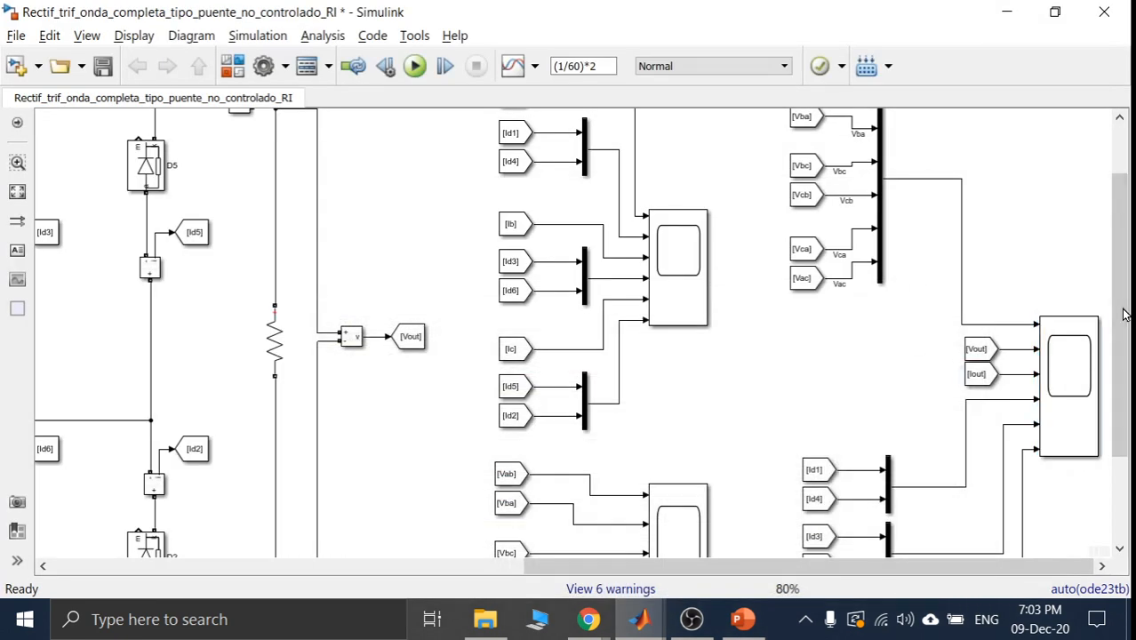
scroll(1122, 317, "down", 3)
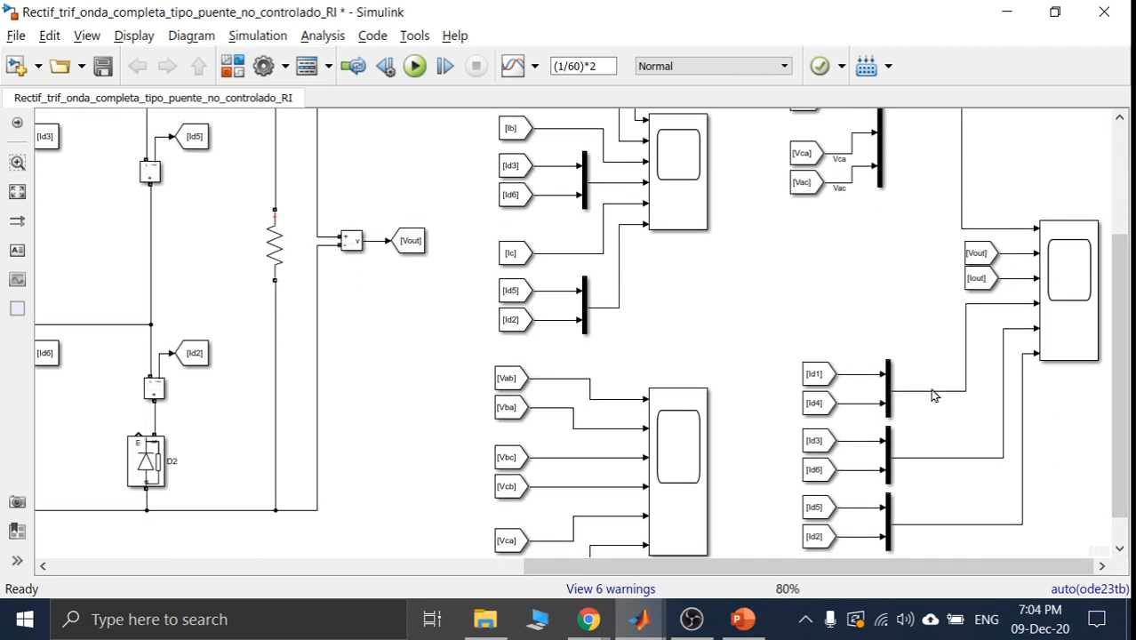
left_click(858, 375)
left_click(862, 404)
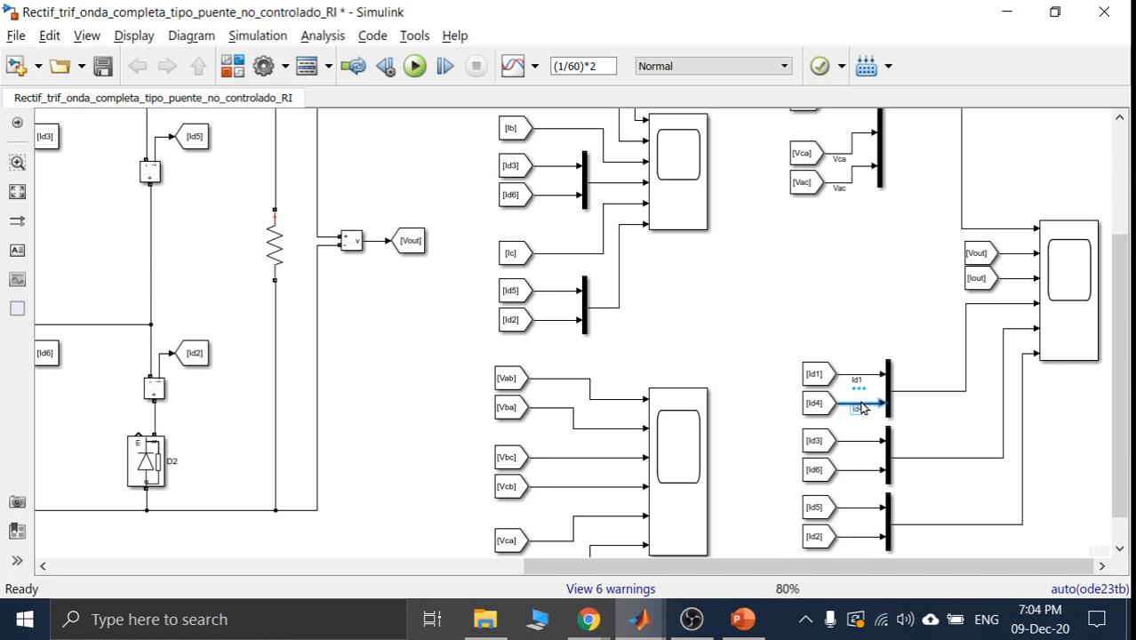
left_click(861, 441)
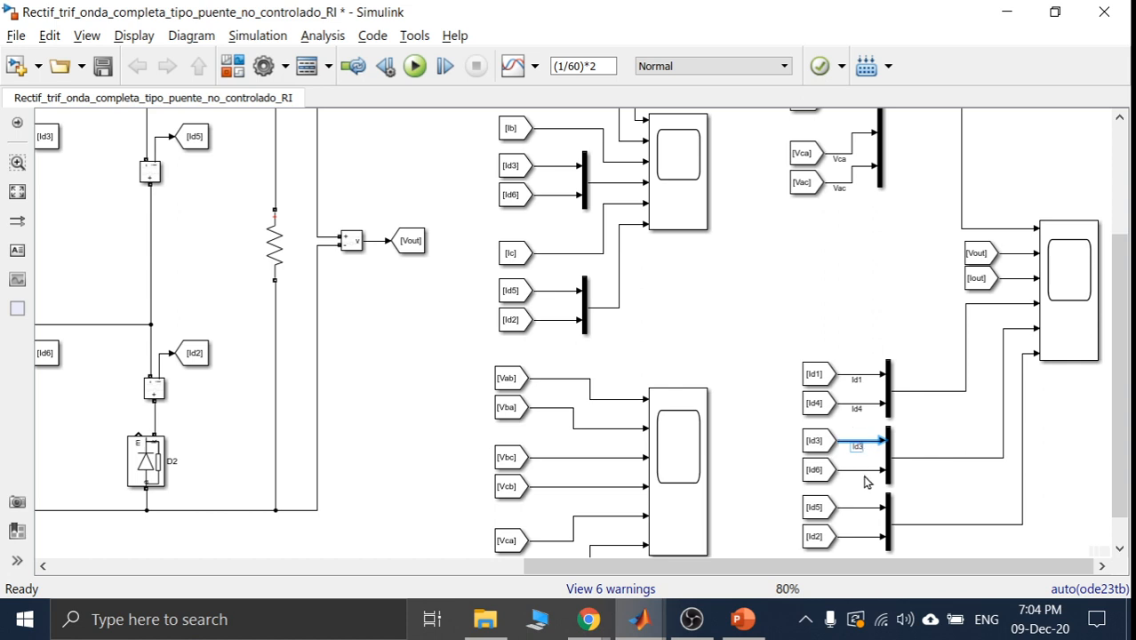
left_click(863, 471)
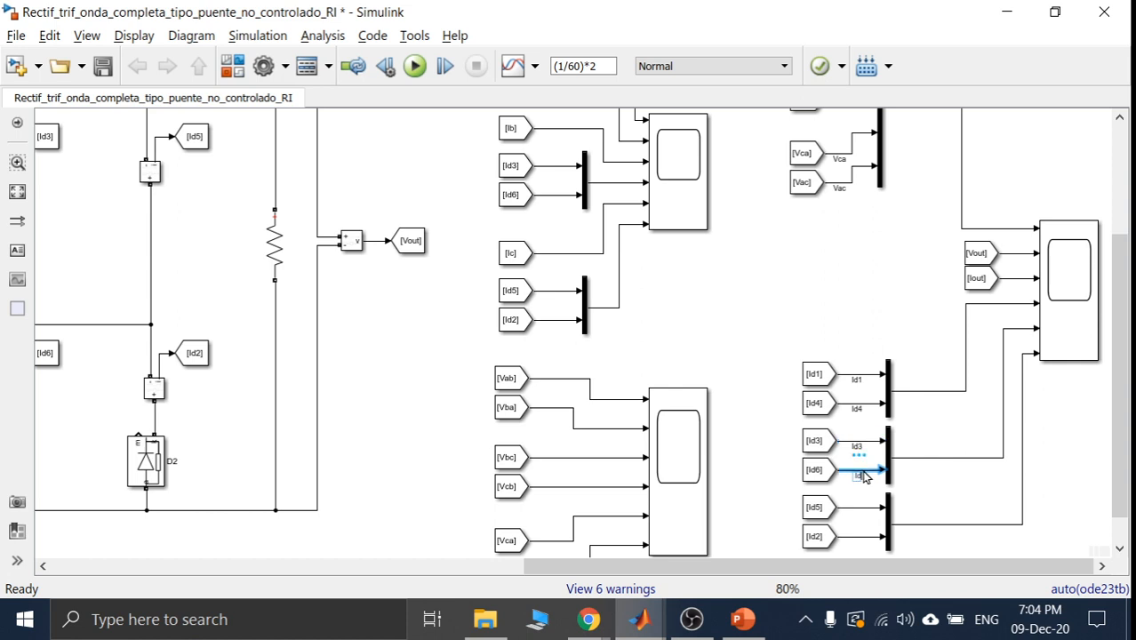
left_click(856, 507)
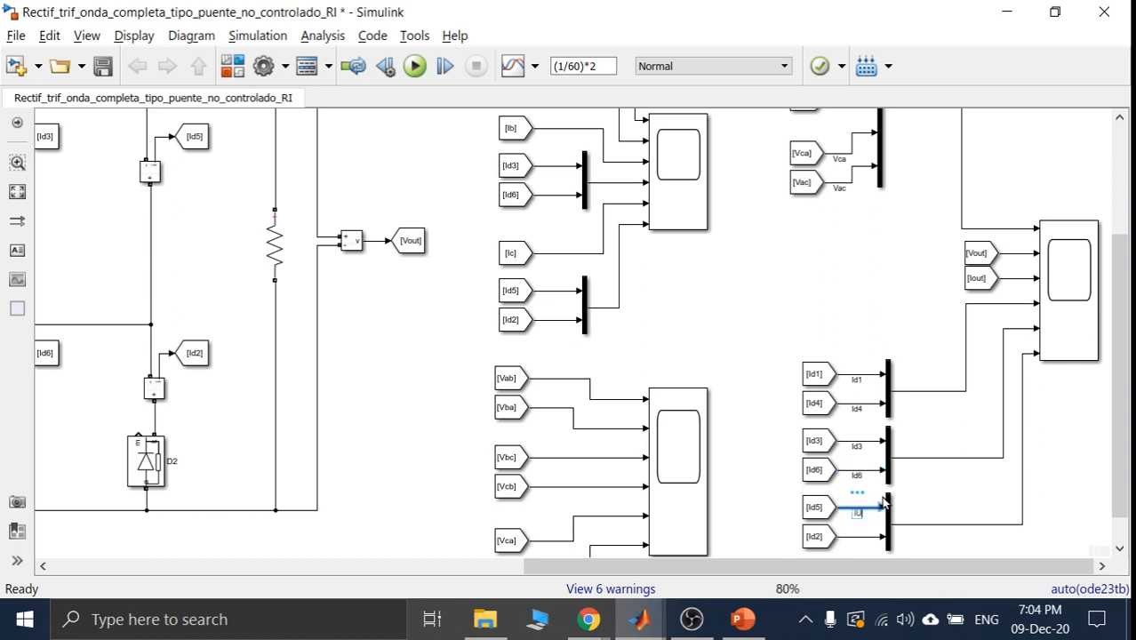
double_click(858, 537)
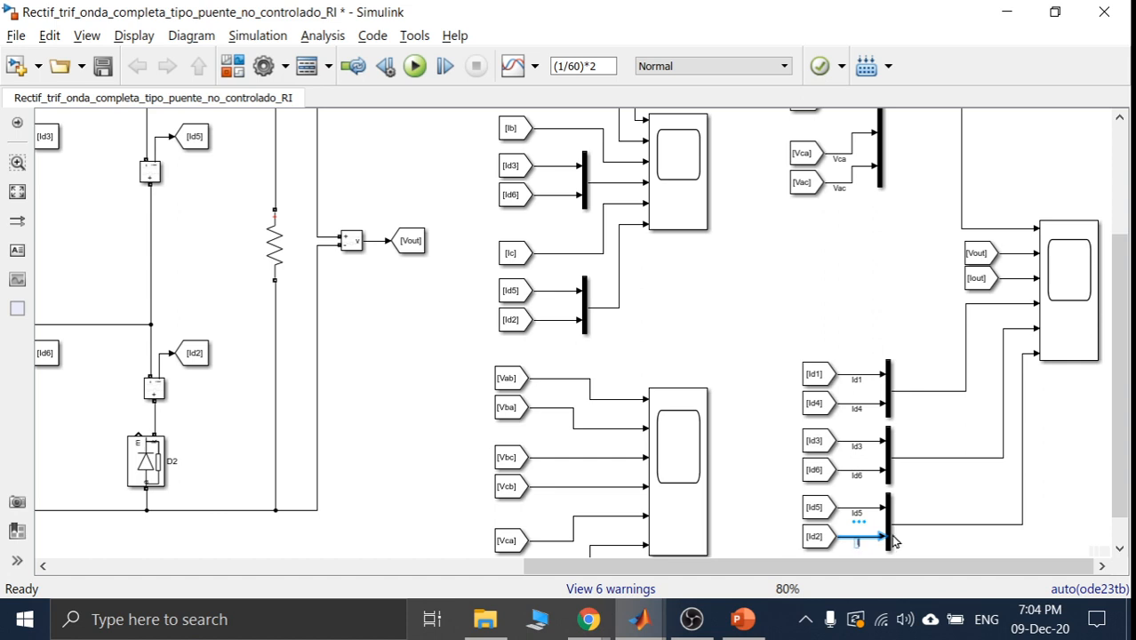
left_click(989, 492)
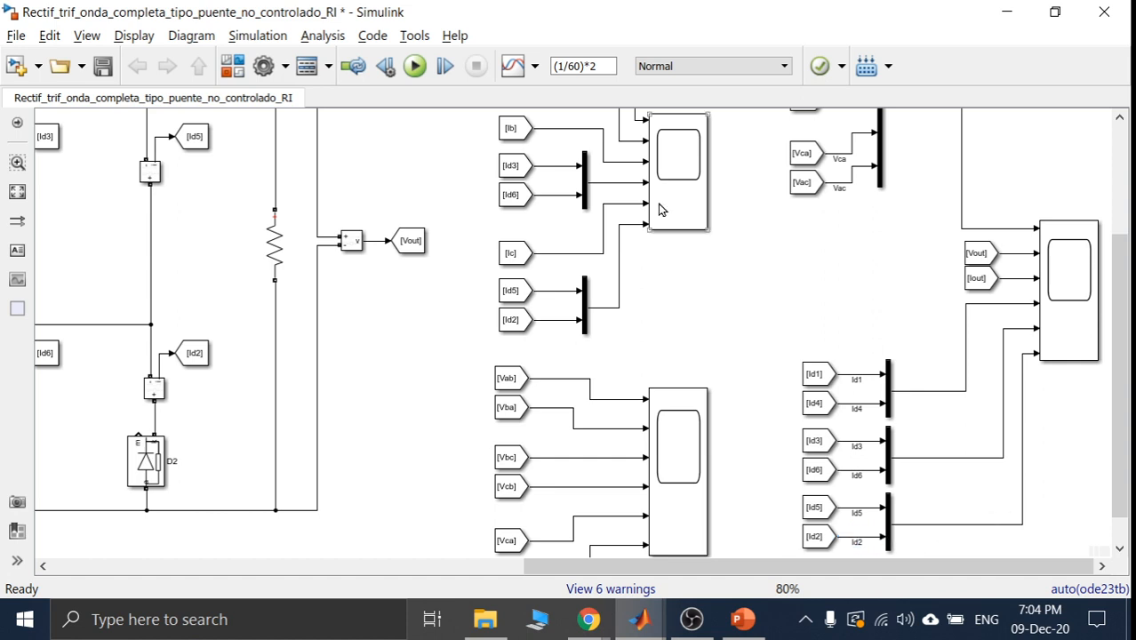
- Name the two output signal lines going directly into Scope2 Vout and Iout
left_click(1018, 255)
double_click(1016, 256)
type("V")
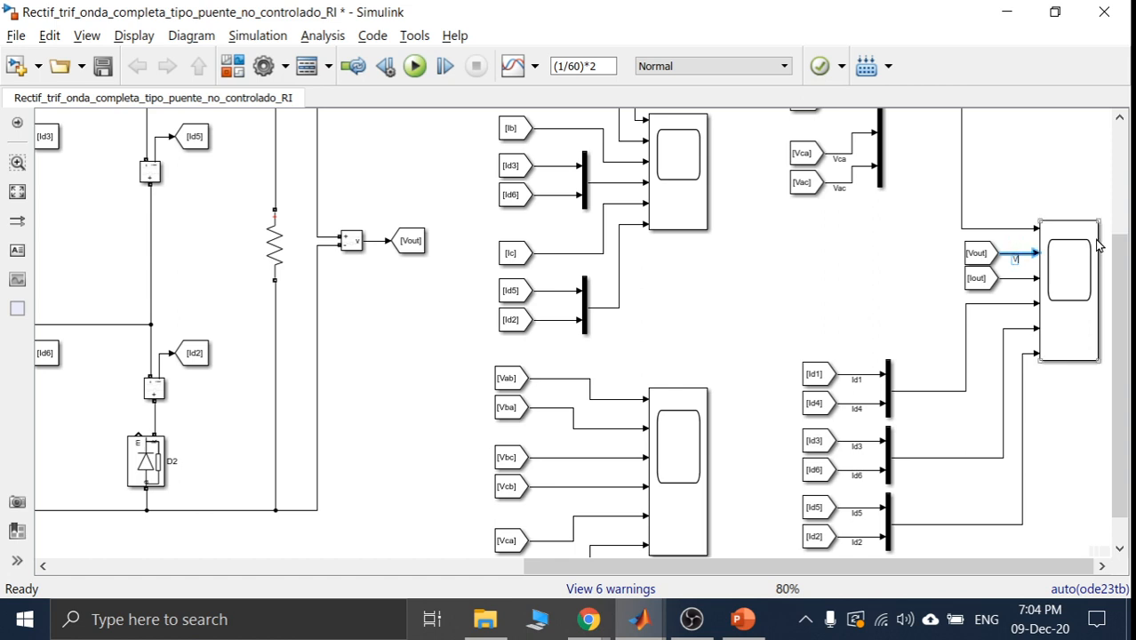
type("out")
left_click(1017, 281)
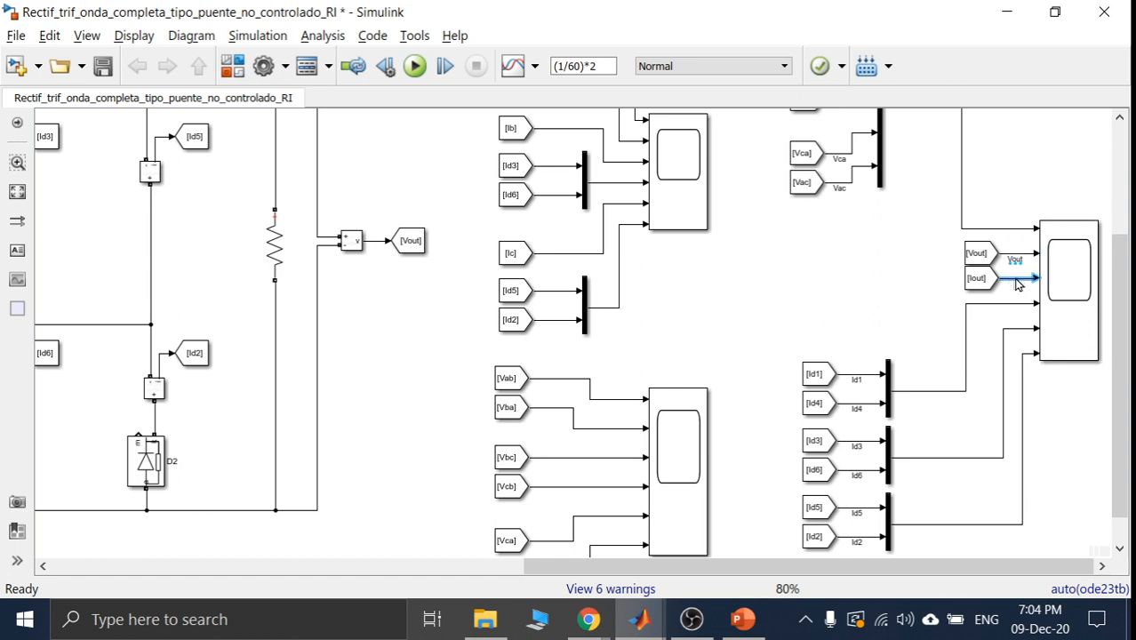
- Rerun the simulation, reopen Scope2 and review the names of all selectable traces, keeping Vac as the measured trace
left_click(414, 66)
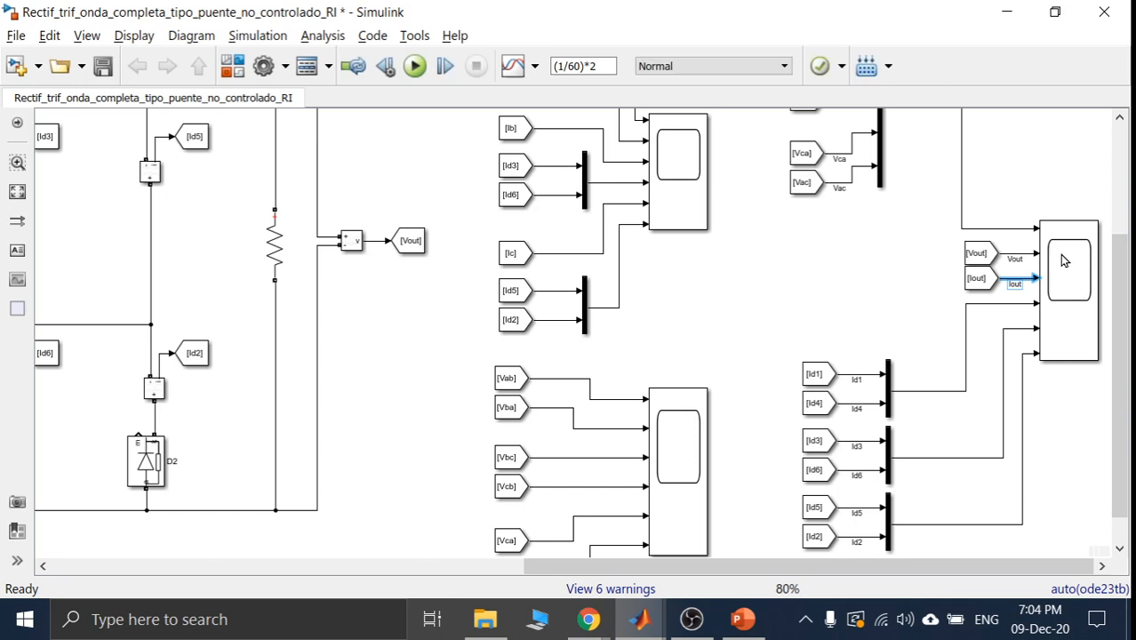
double_click(1064, 260)
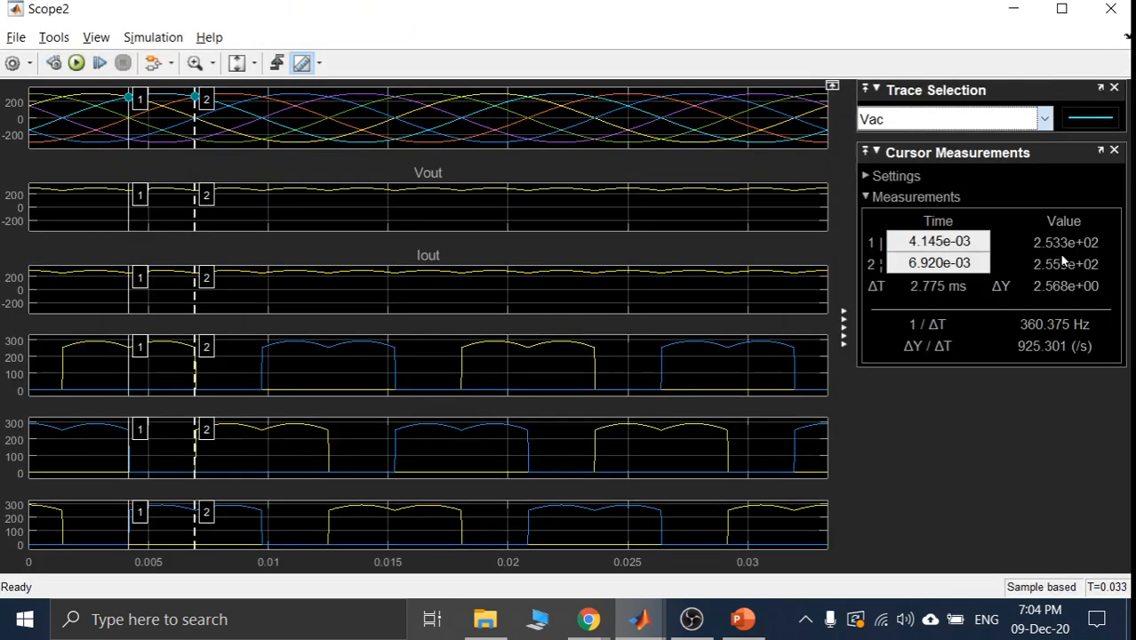
left_click(1046, 122)
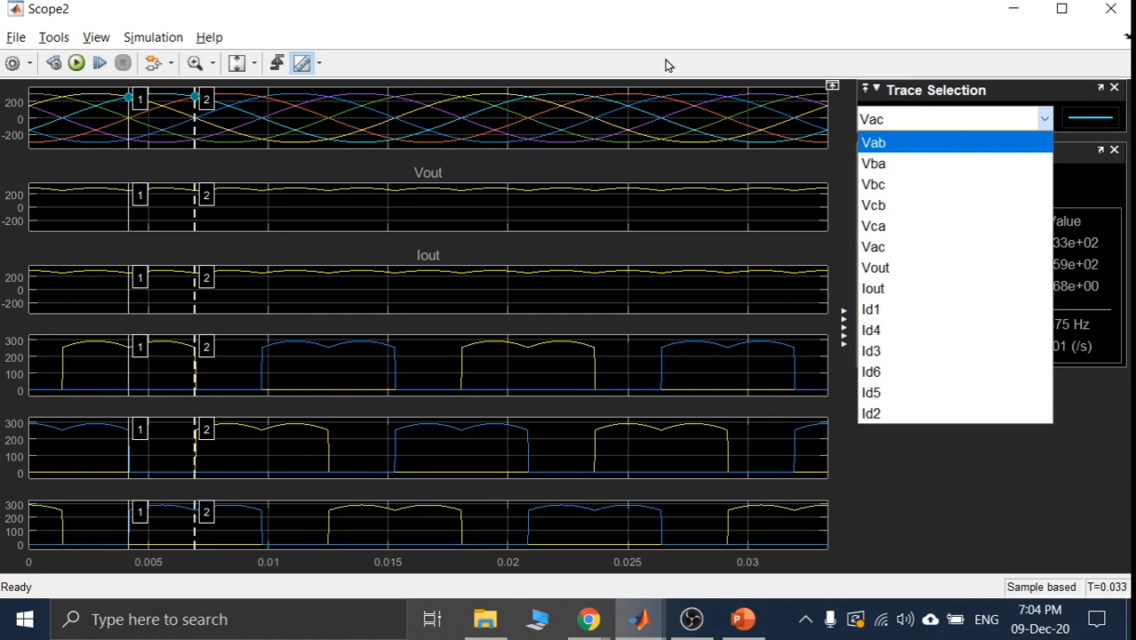
left_click(600, 40)
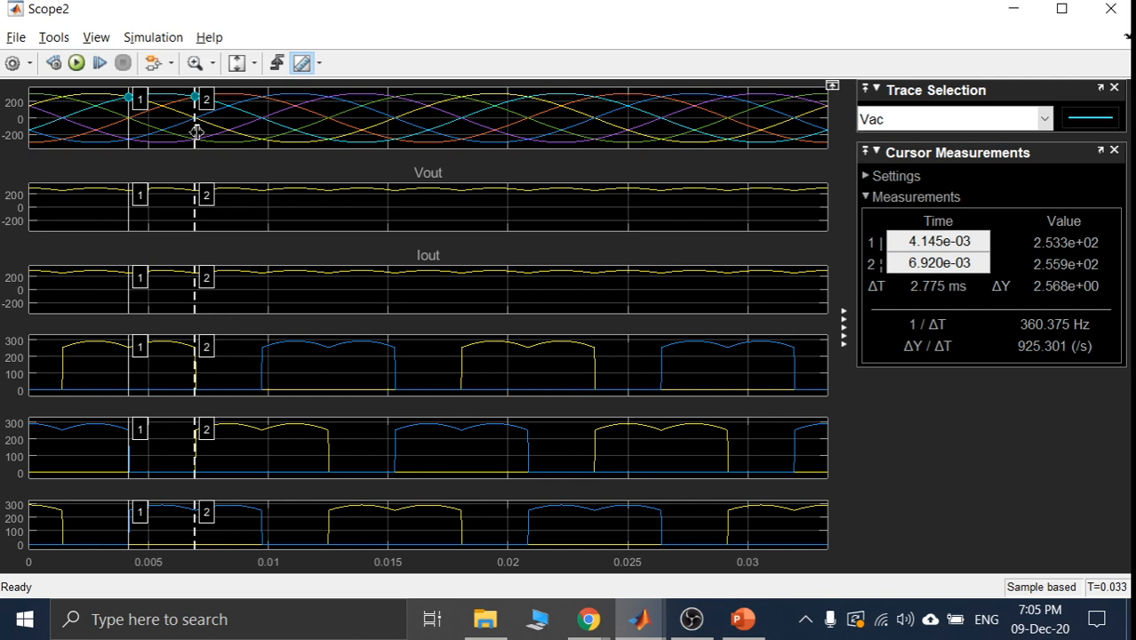
- Switch the measured trace to Vbc and bracket its conduction interval with cursor 1 at about 6.989e-03 s and cursor 2 at about 9.695e-03 s
left_click_drag(197, 132, 198, 132)
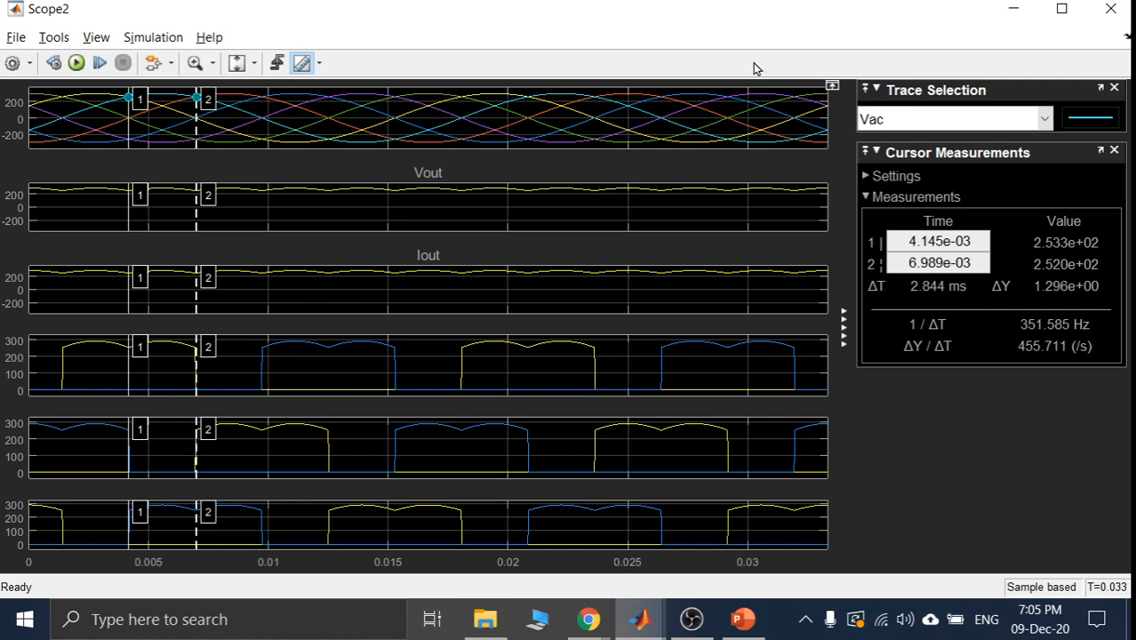
left_click(1045, 121)
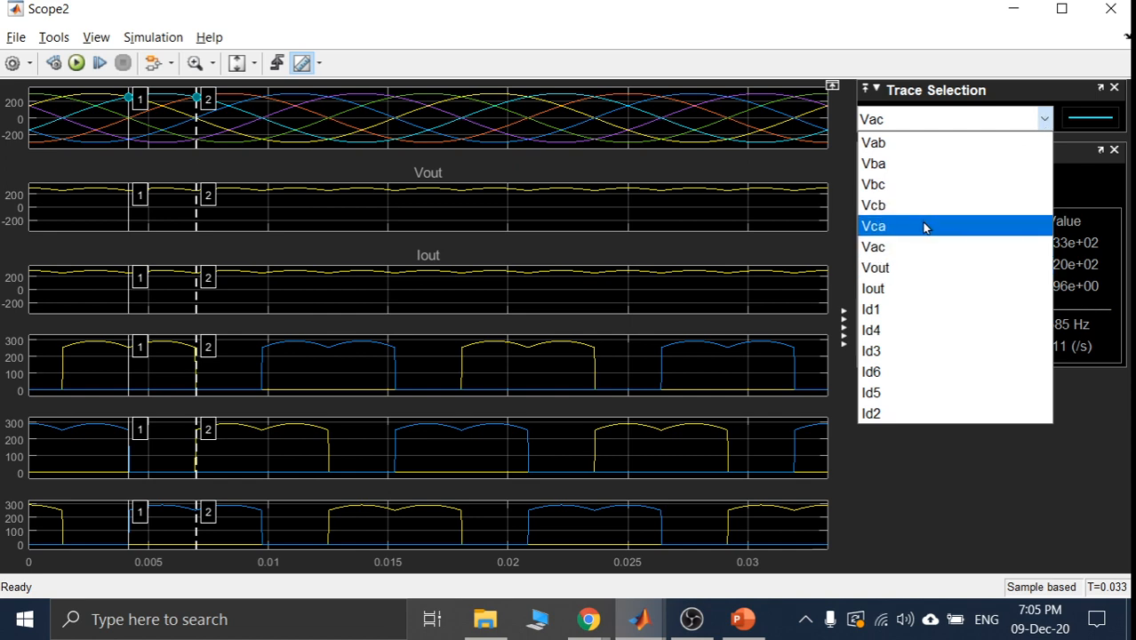
left_click(915, 184)
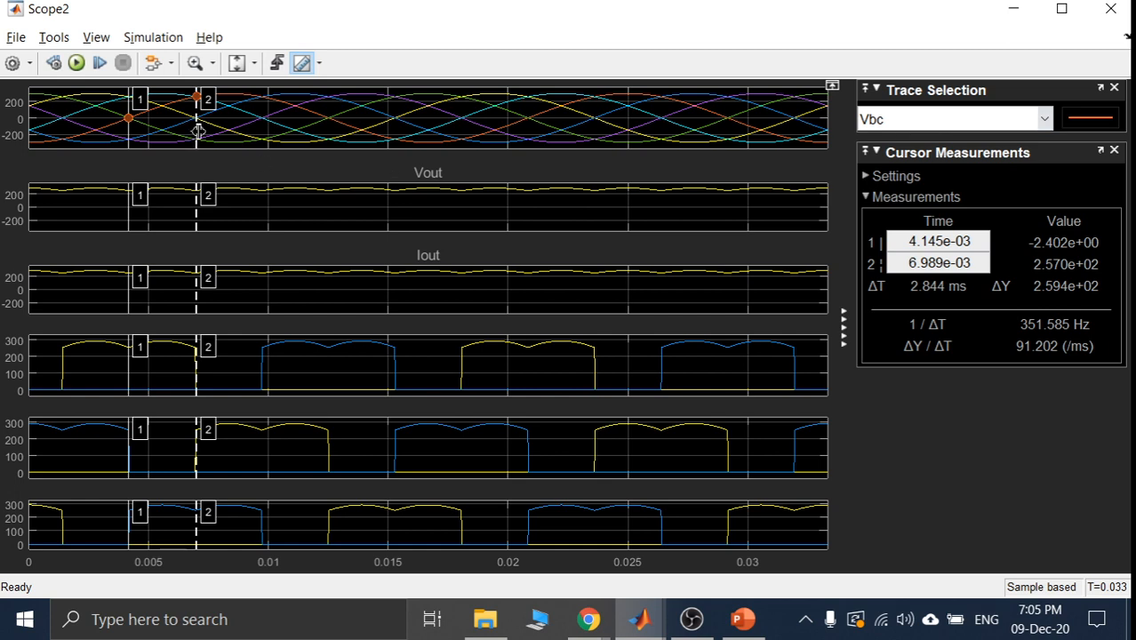
left_click_drag(196, 124, 267, 123)
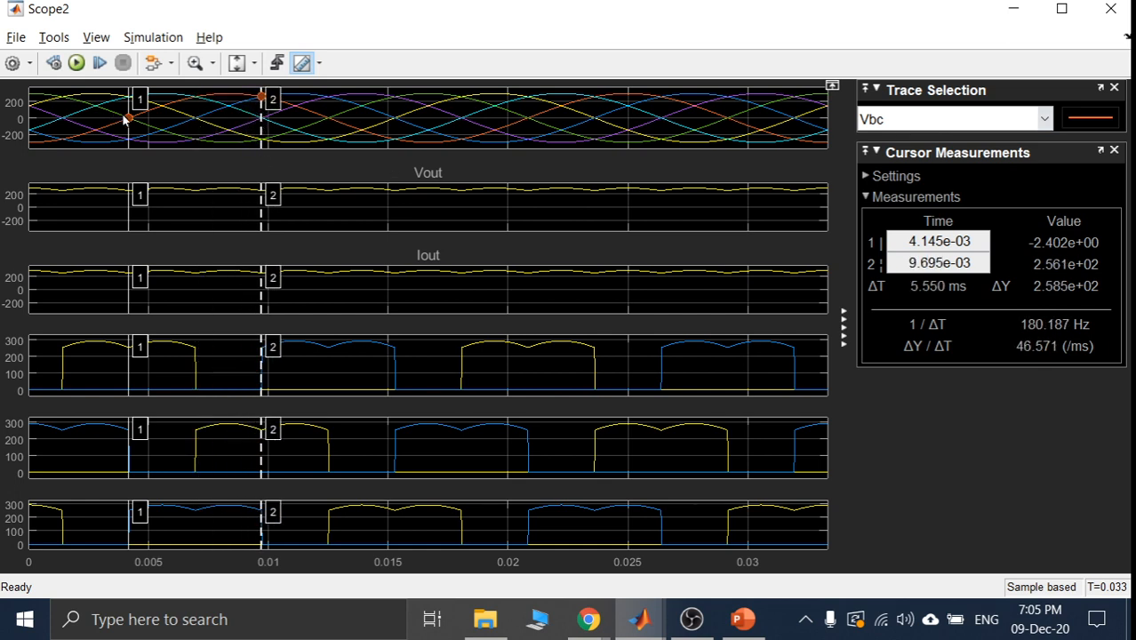
left_click_drag(142, 113, 202, 113)
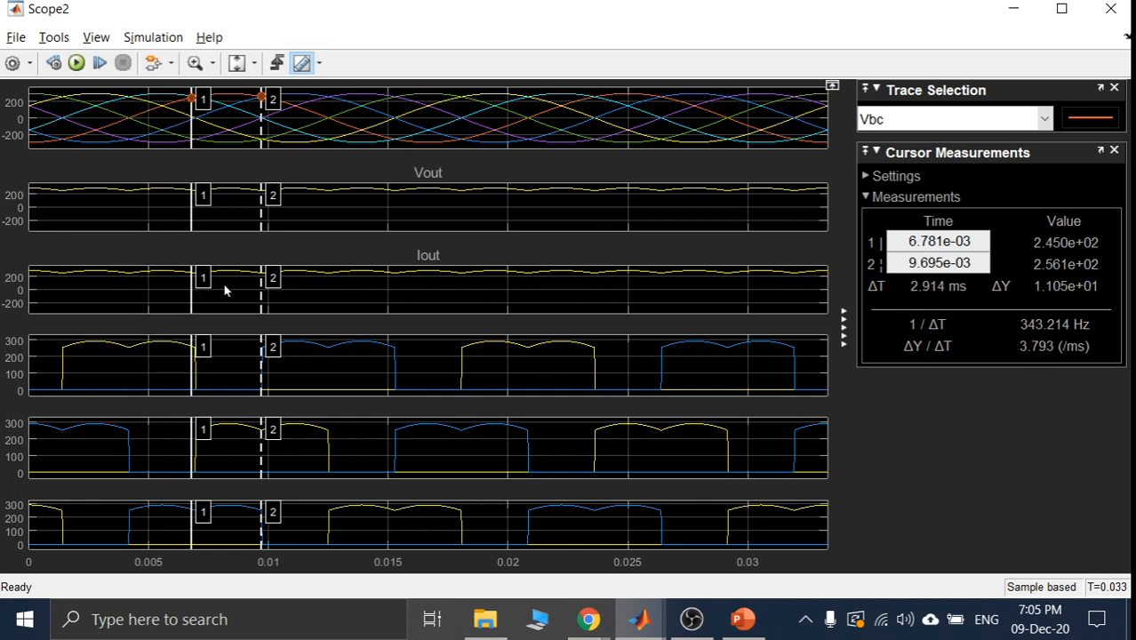
left_click_drag(190, 303, 199, 304)
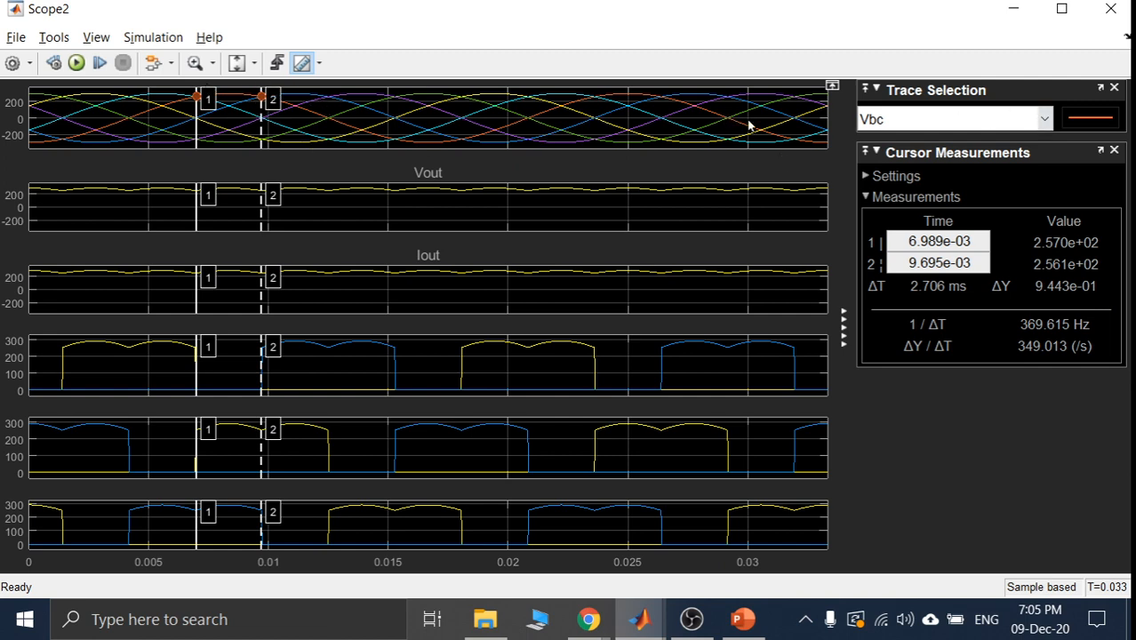
- Compare Vca and Vac at the cursors, then measure Vba with cursors at about 9.764e-03 s and 0.012 s
left_click(1046, 120)
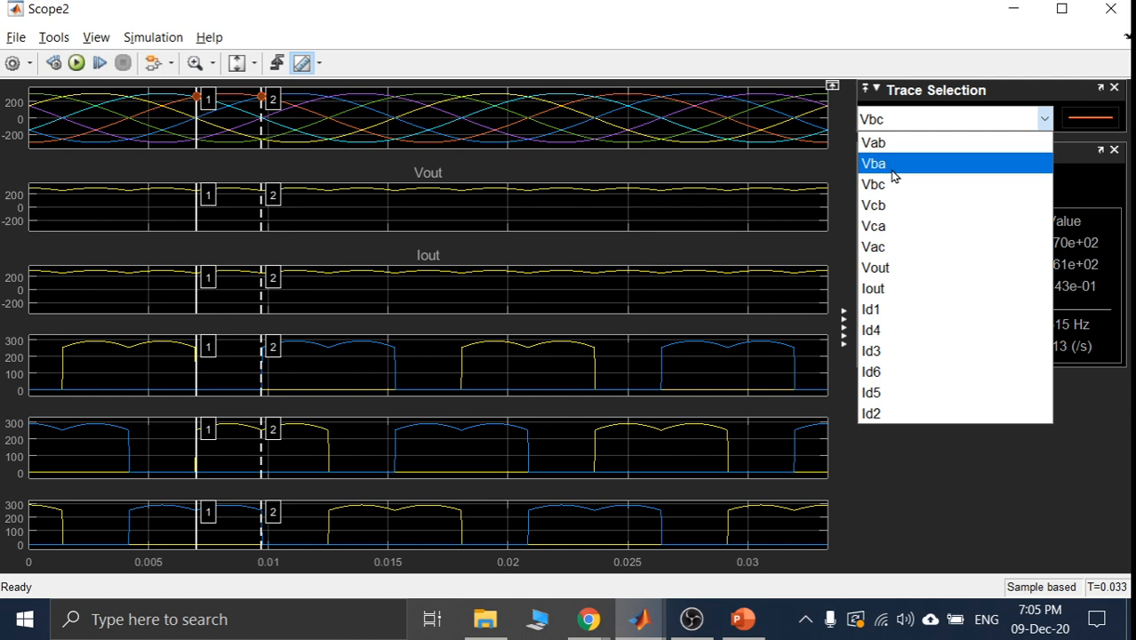
left_click(886, 226)
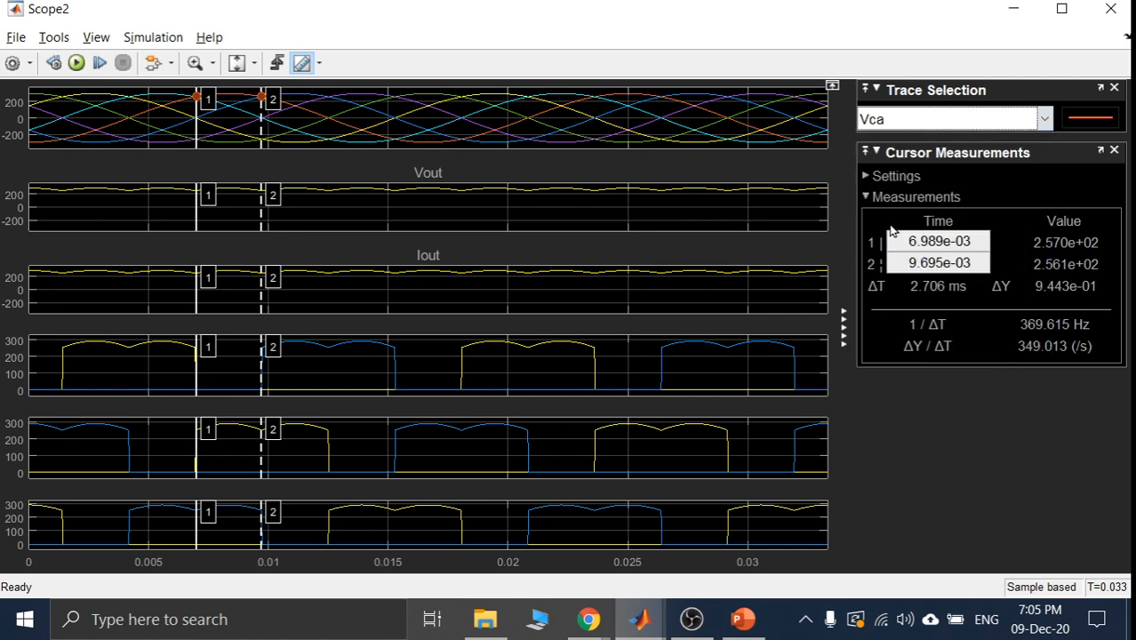
left_click(1027, 113)
left_click(930, 249)
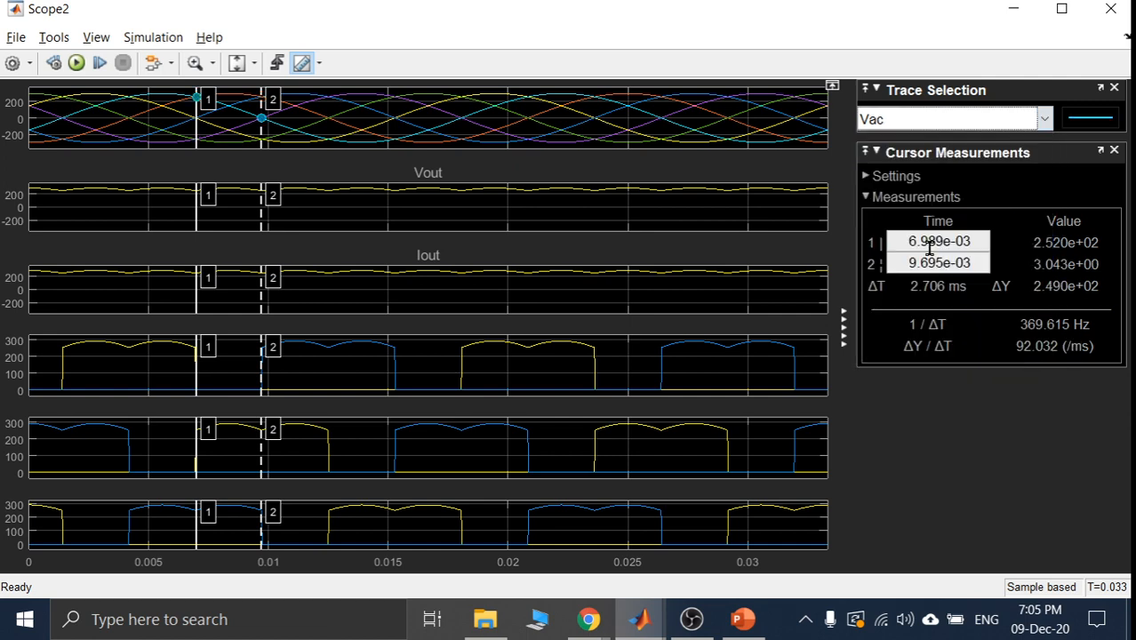
left_click(1044, 118)
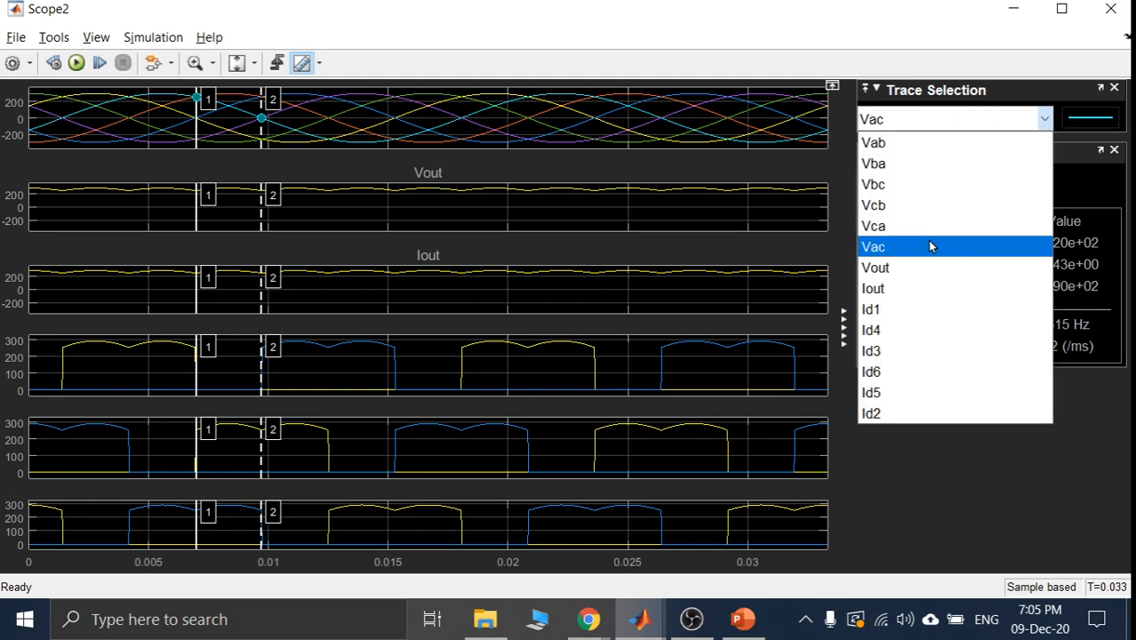
left_click(911, 166)
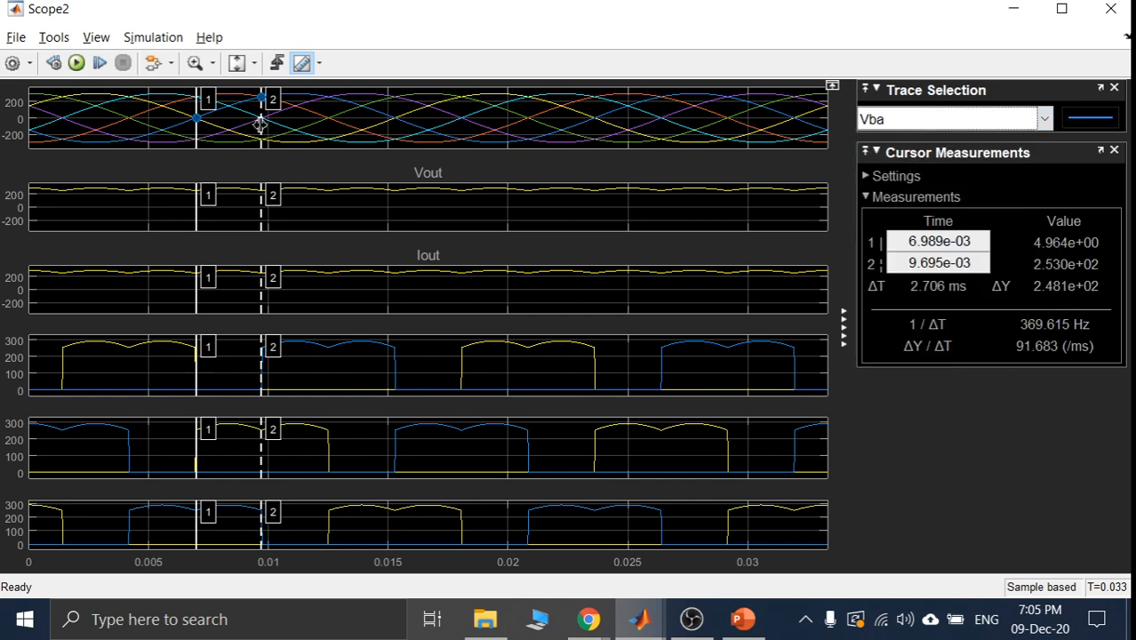
left_click_drag(259, 119, 327, 115)
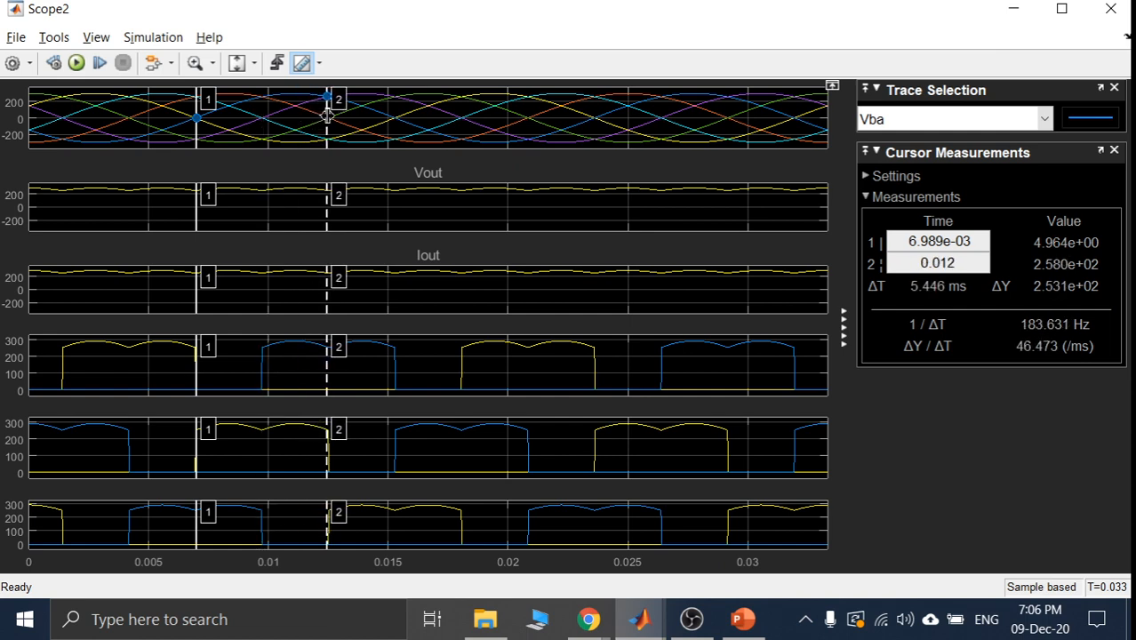
left_click_drag(196, 122, 263, 111)
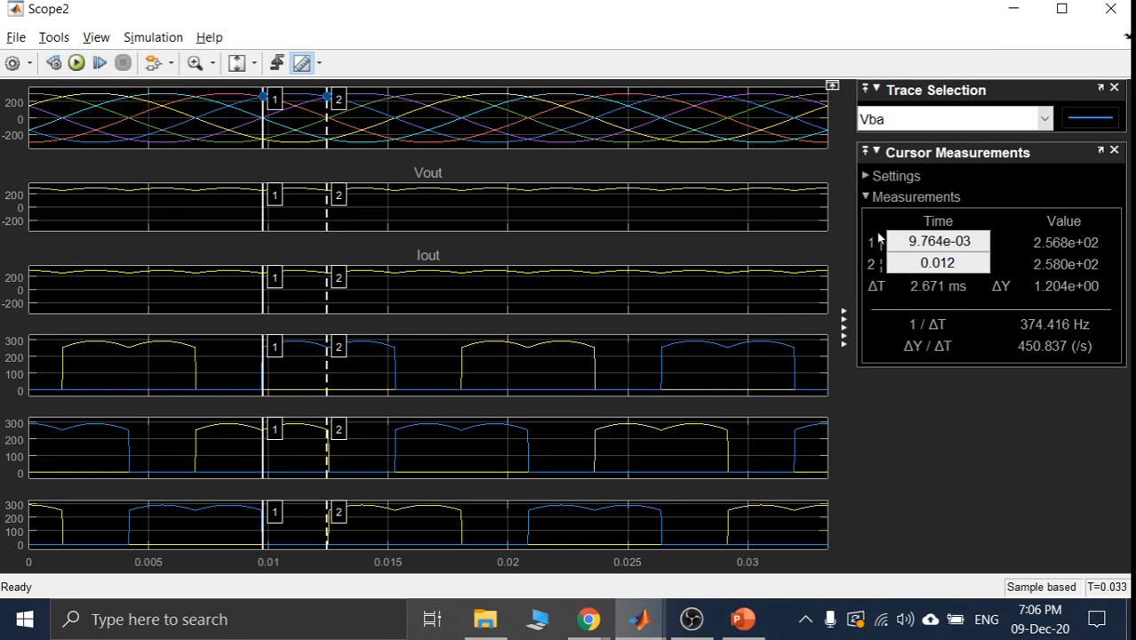
- Step through the line-voltage traces to Vca and bracket its peak interval with cursors at about 0.012 s and 0.015 s
left_click(1044, 119)
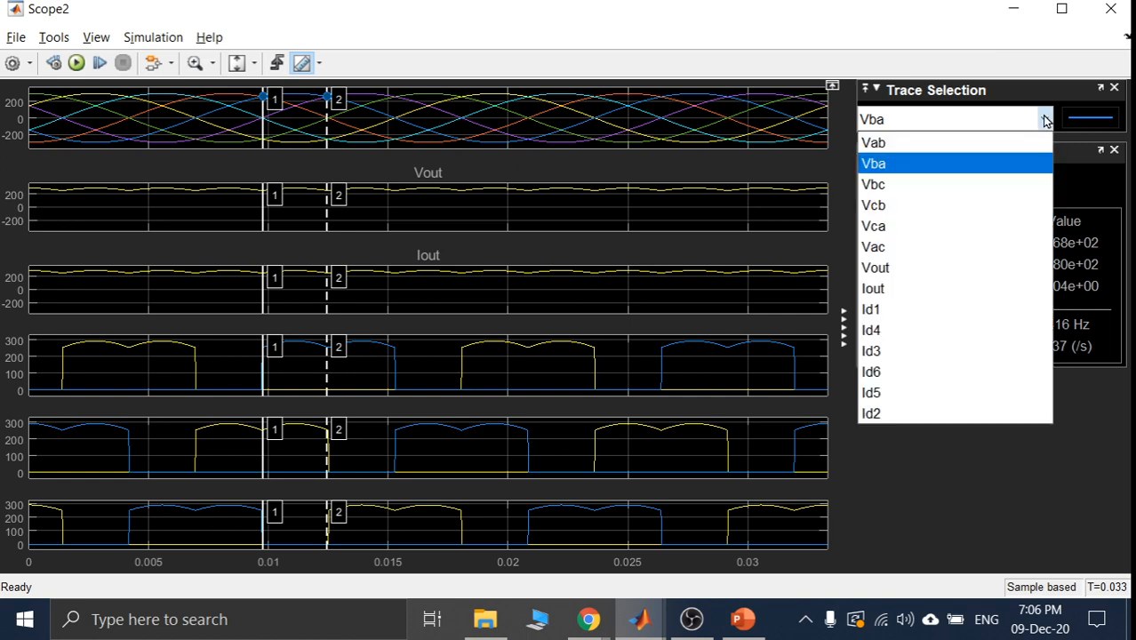
left_click(1044, 119)
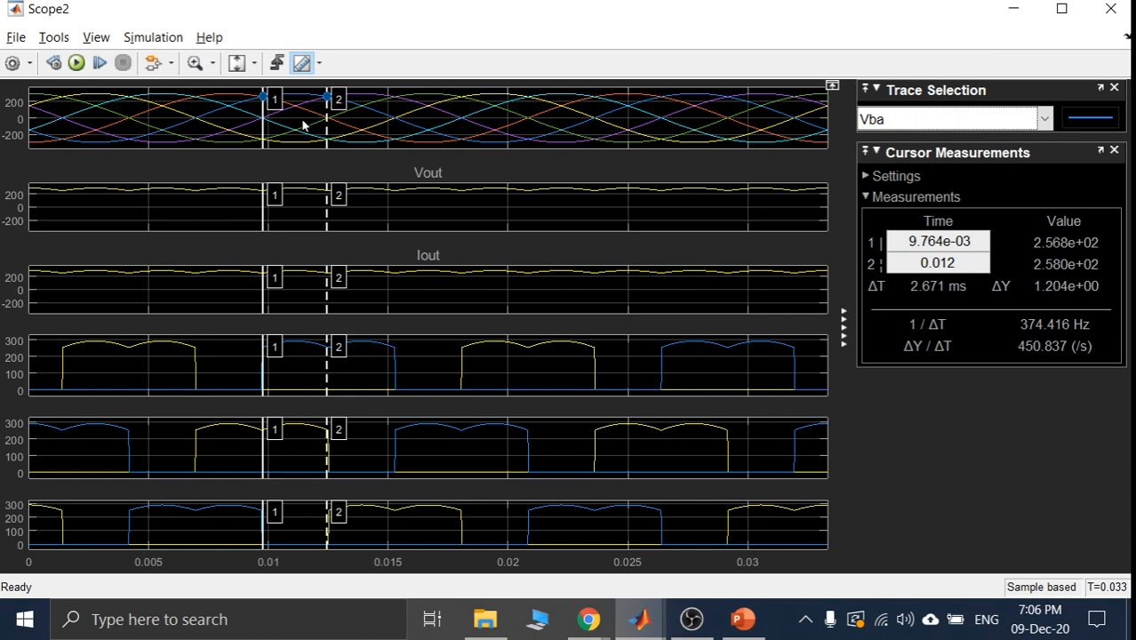
left_click(1043, 121)
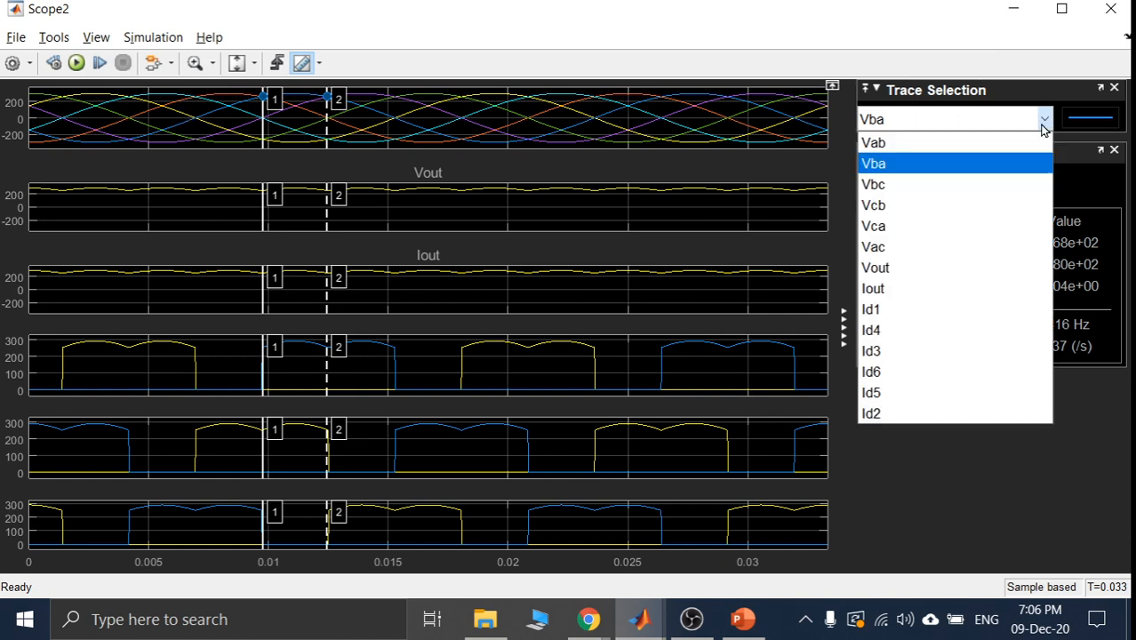
left_click(971, 186)
left_click(1043, 120)
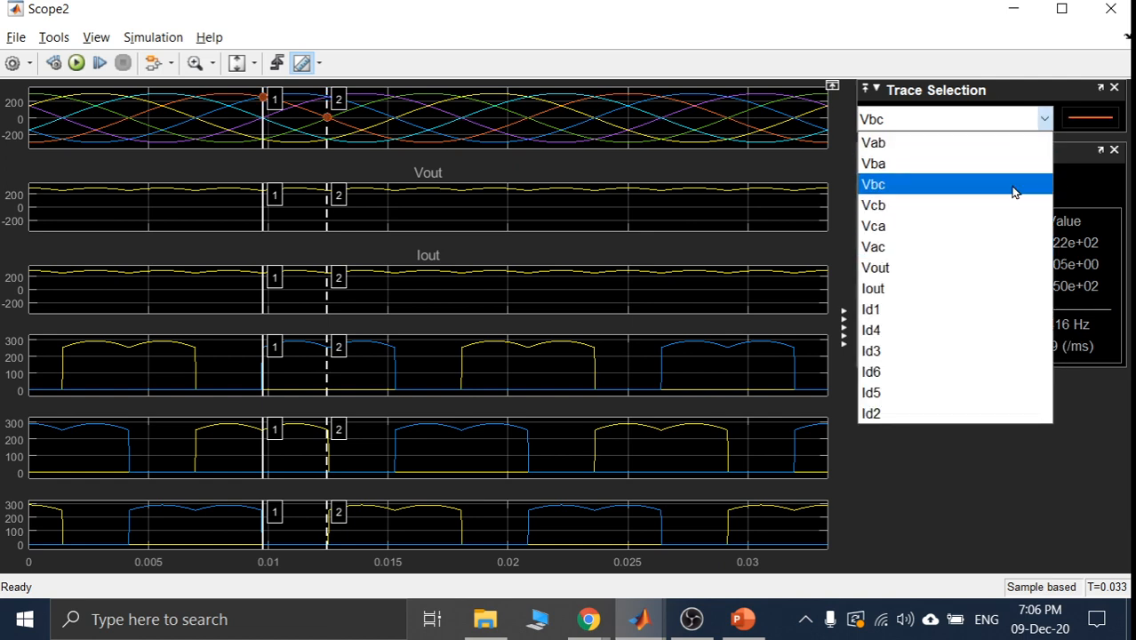
left_click(974, 206)
left_click(1042, 118)
left_click(997, 228)
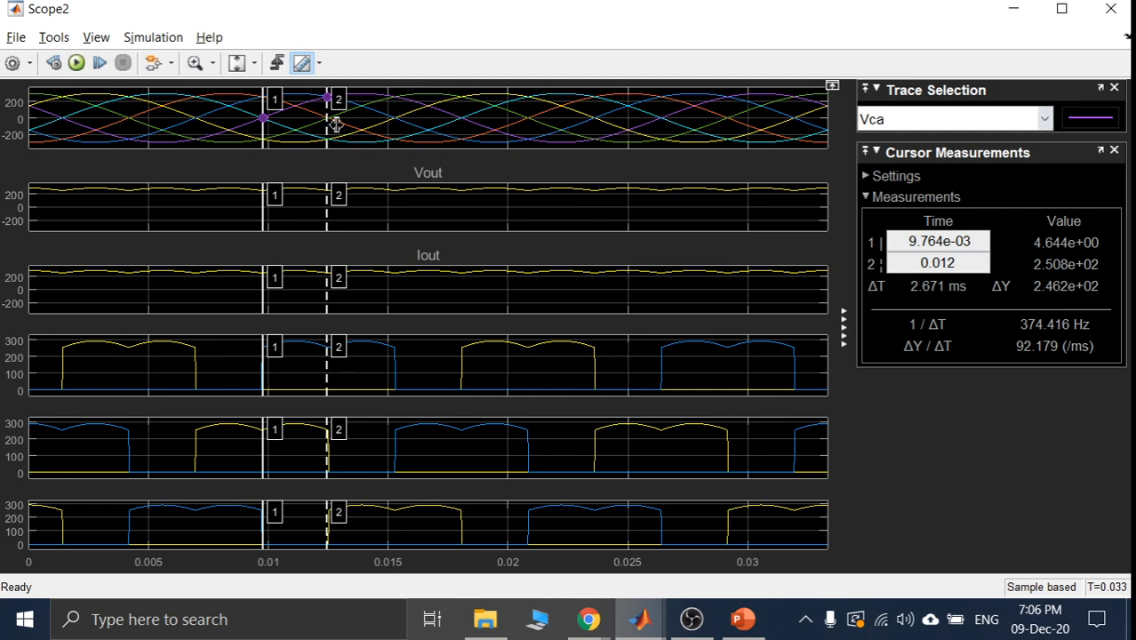
left_click_drag(328, 119, 393, 119)
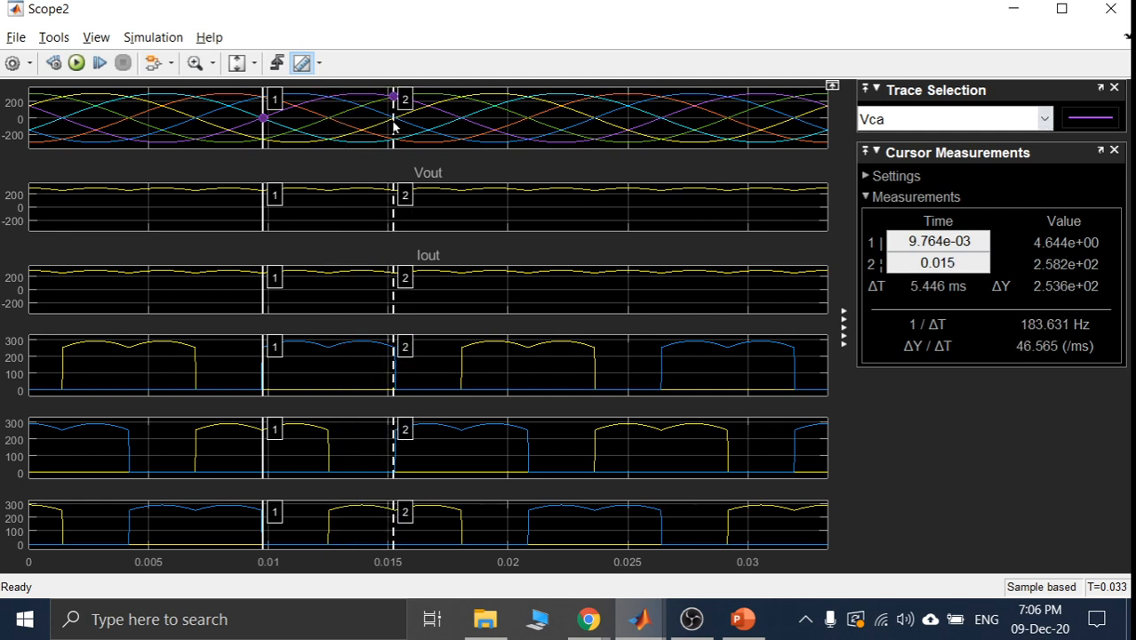
left_click_drag(259, 119, 329, 107)
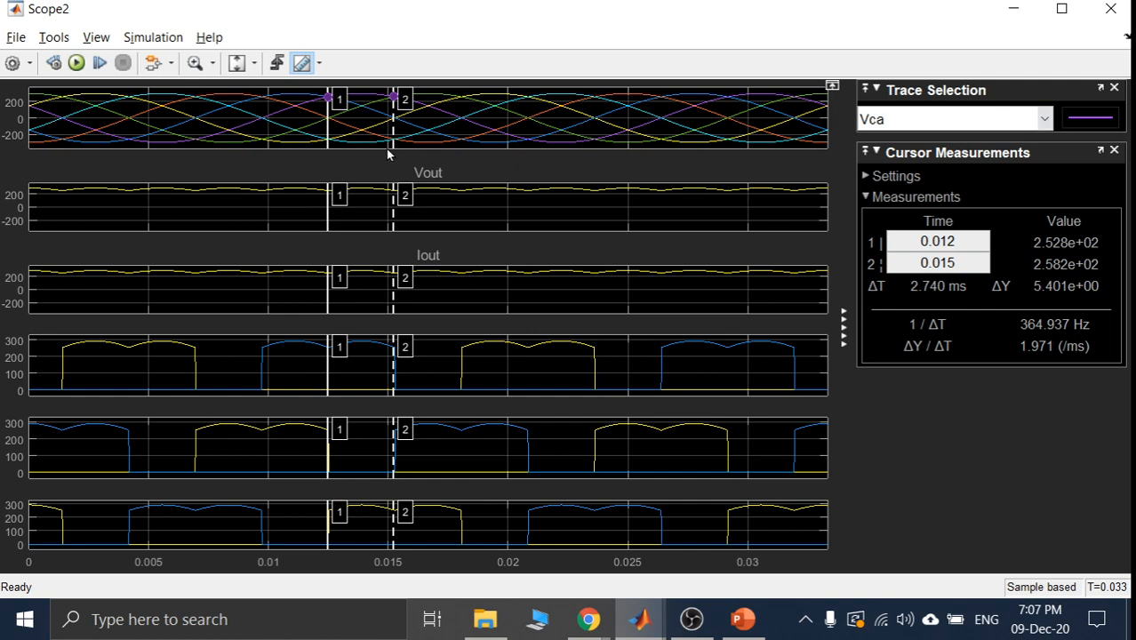
- Move the cursors to about 0.015 s and 0.018 s and measure trace Vcb over that interval
left_click_drag(391, 132, 460, 118)
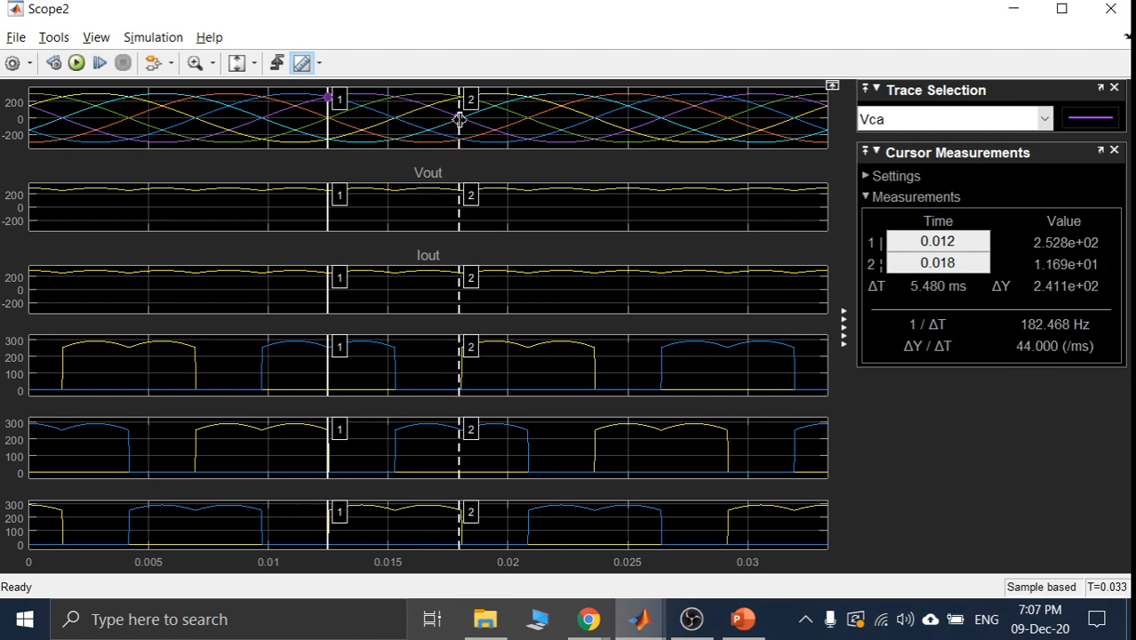
left_click_drag(329, 125, 394, 118)
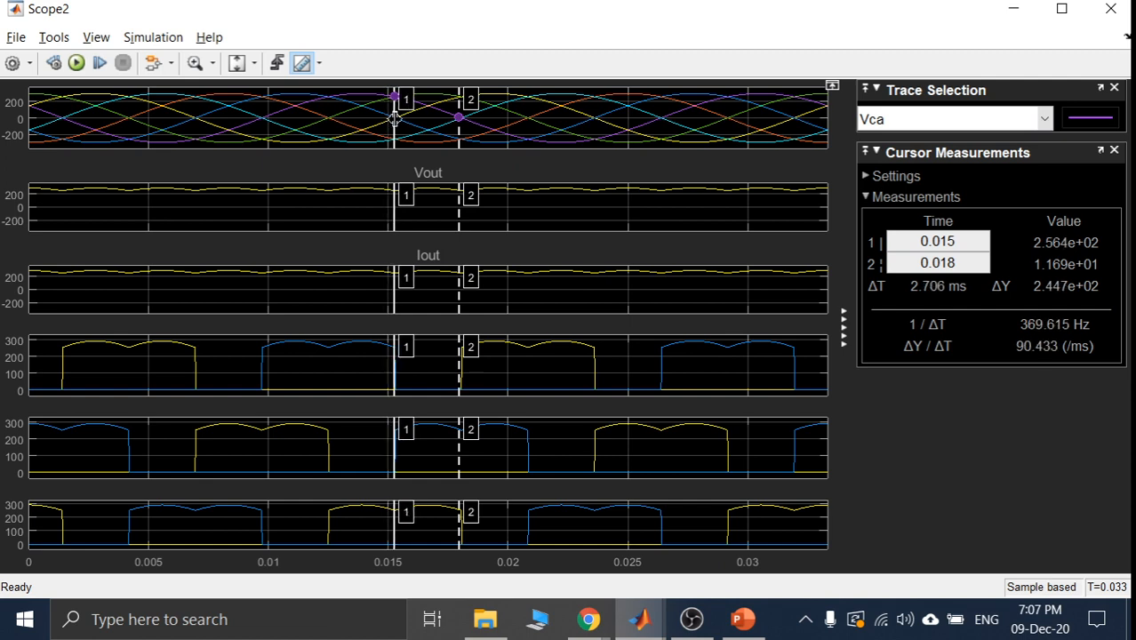
left_click(1038, 118)
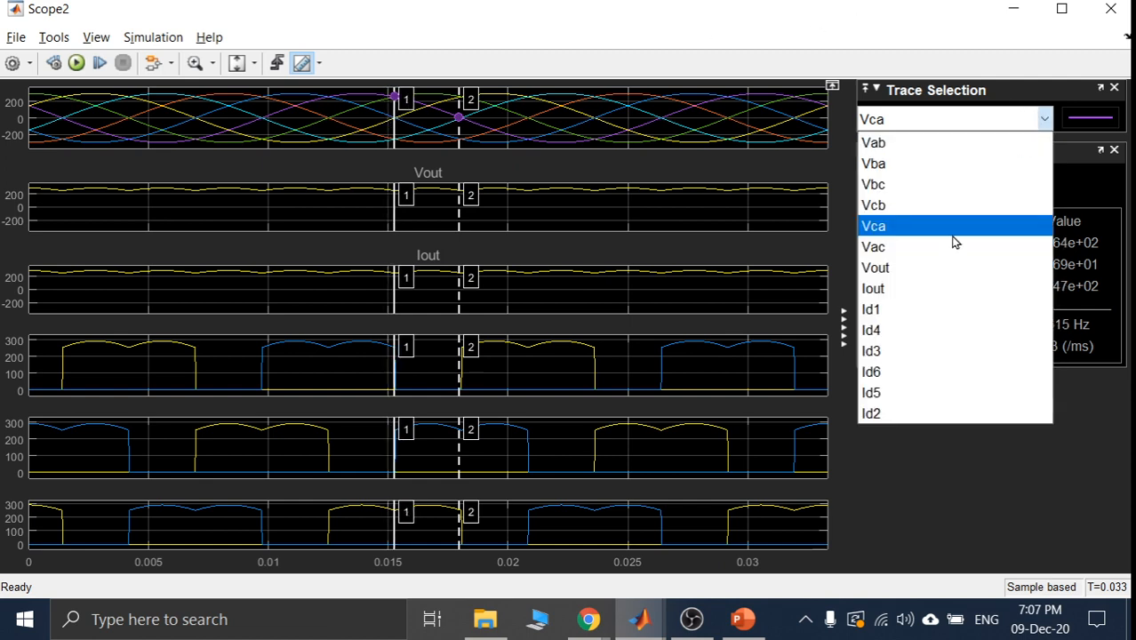
left_click(940, 208)
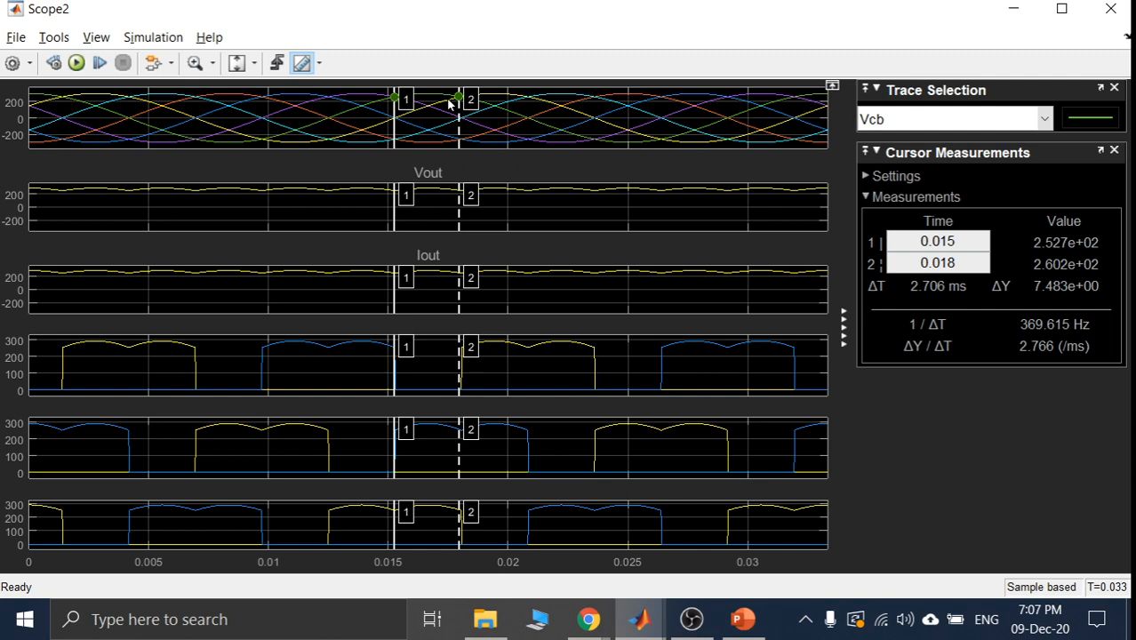
- Return to the model and examine the diode bridge and its resistive load branch
left_click(1012, 9)
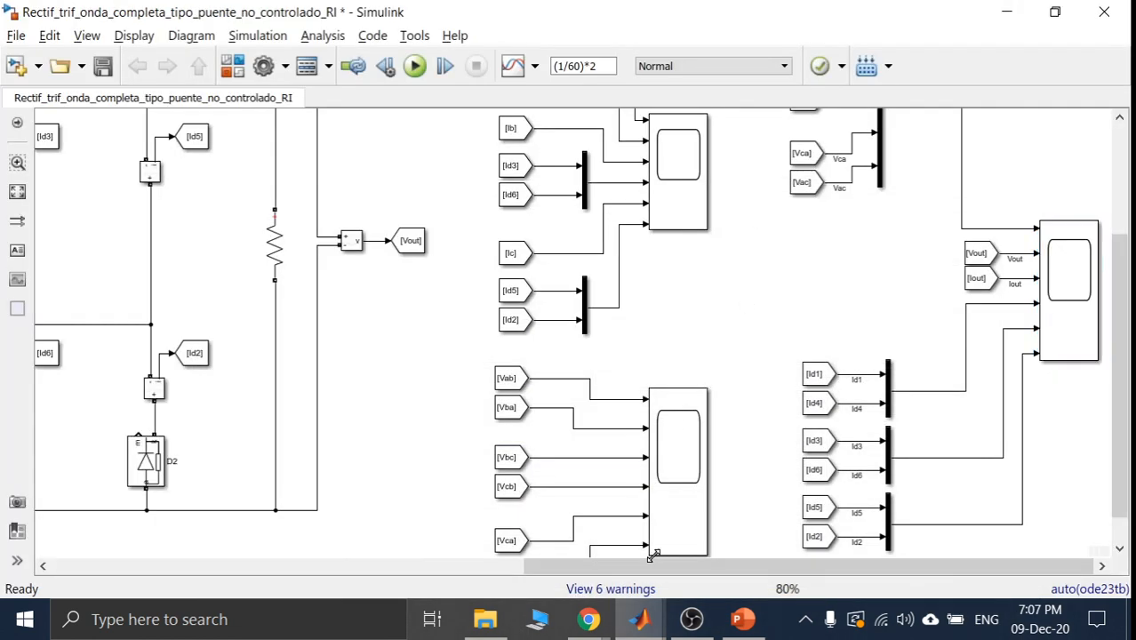
left_click_drag(664, 566, 357, 566)
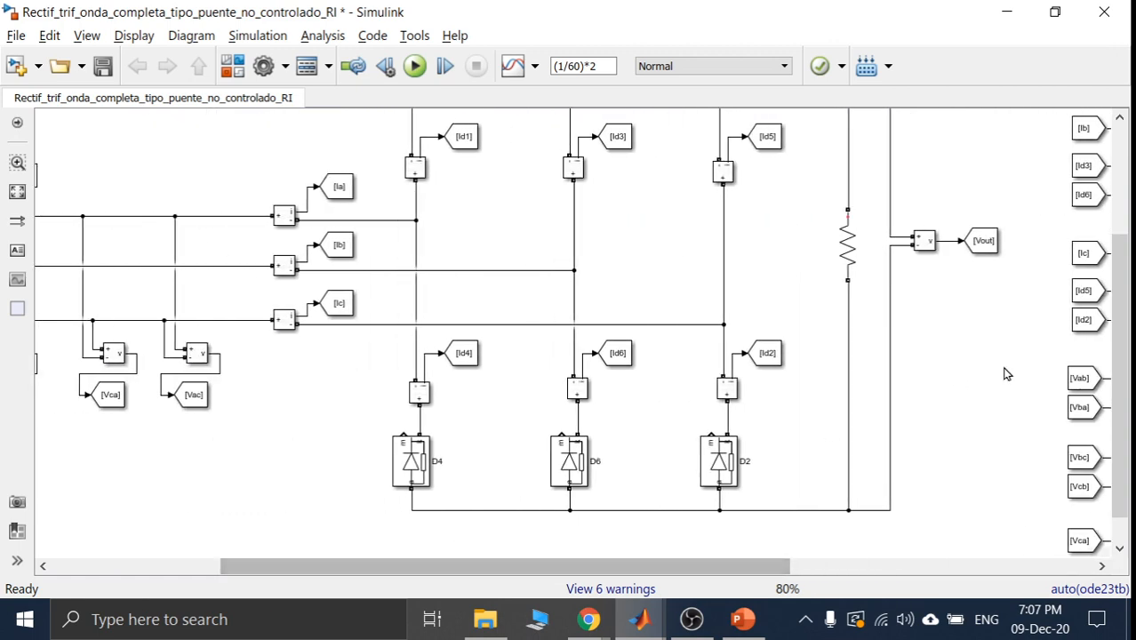
left_click_drag(1118, 356, 1114, 292)
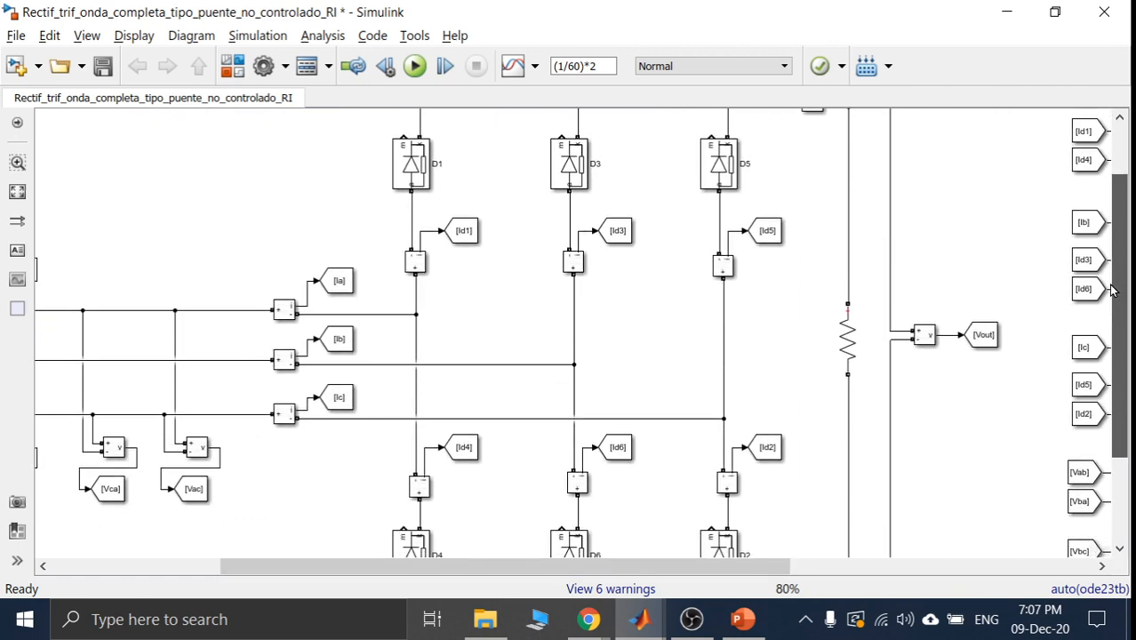
scroll(279, 275, "down", 1)
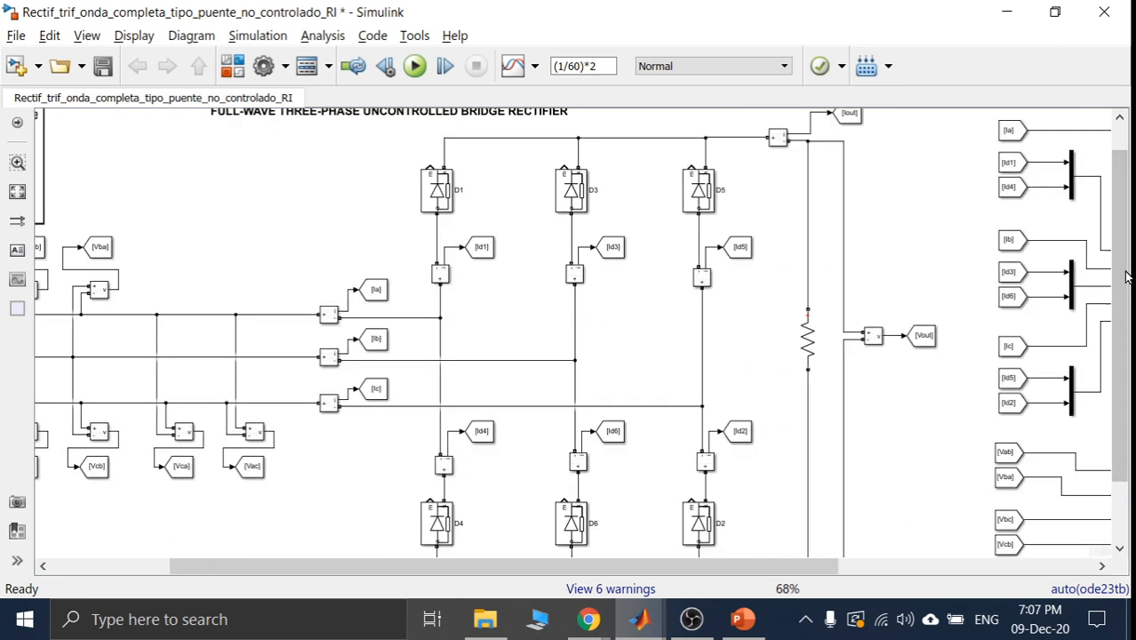
left_click_drag(1121, 277, 1121, 287)
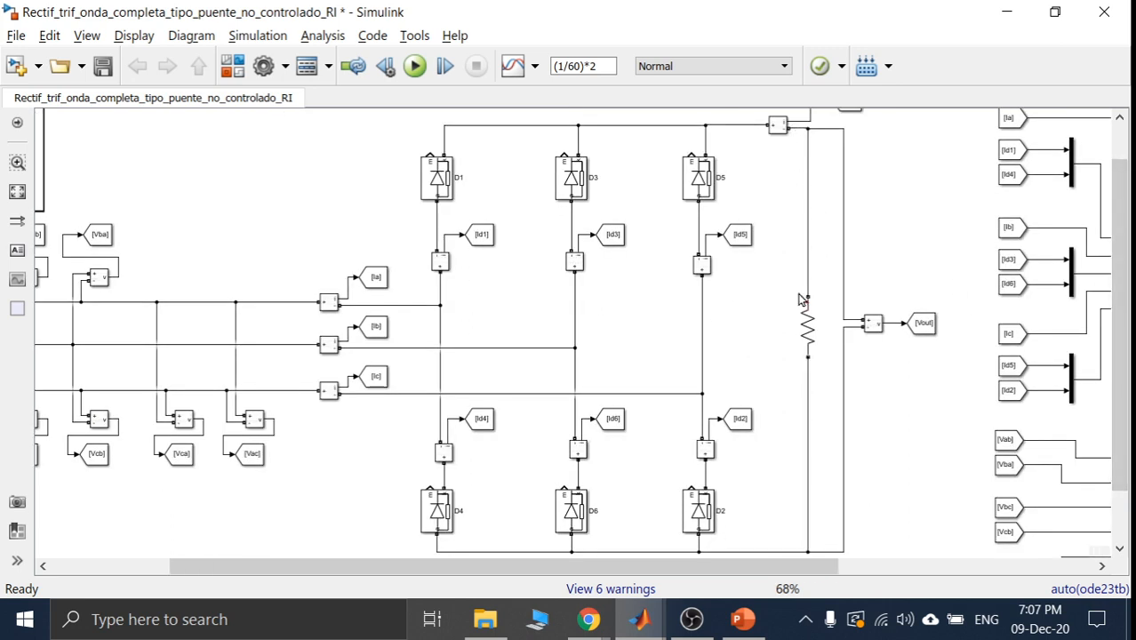
left_click(807, 325)
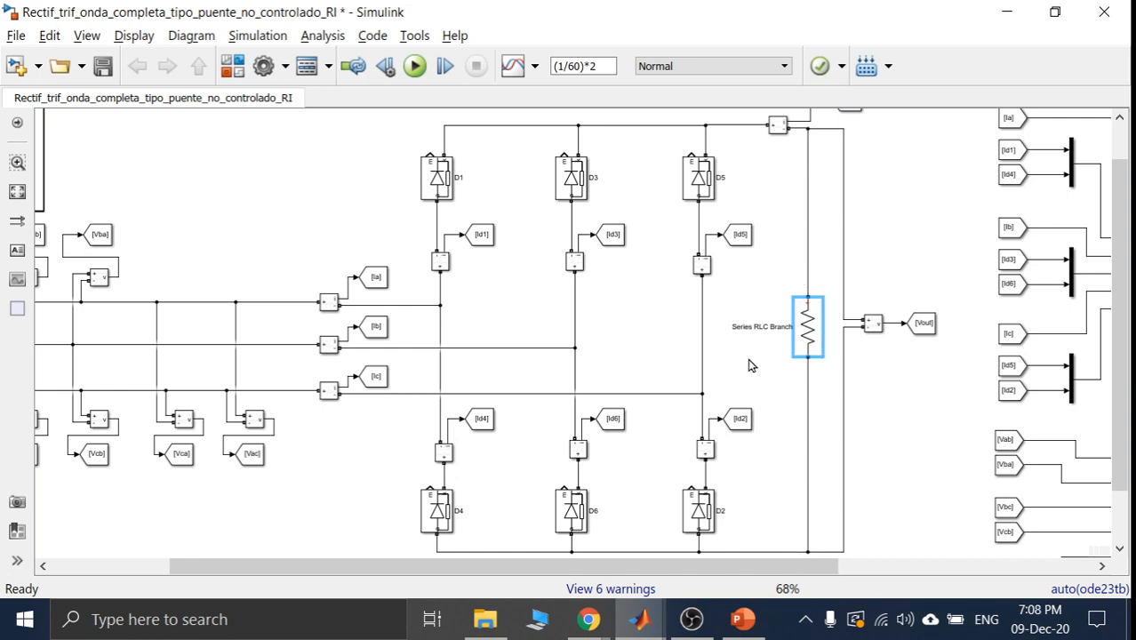
- Examine the circuit path linking sources Van and Vbn, the phase a line into the bridge and the load resistor
left_click_drag(710, 567, 516, 566)
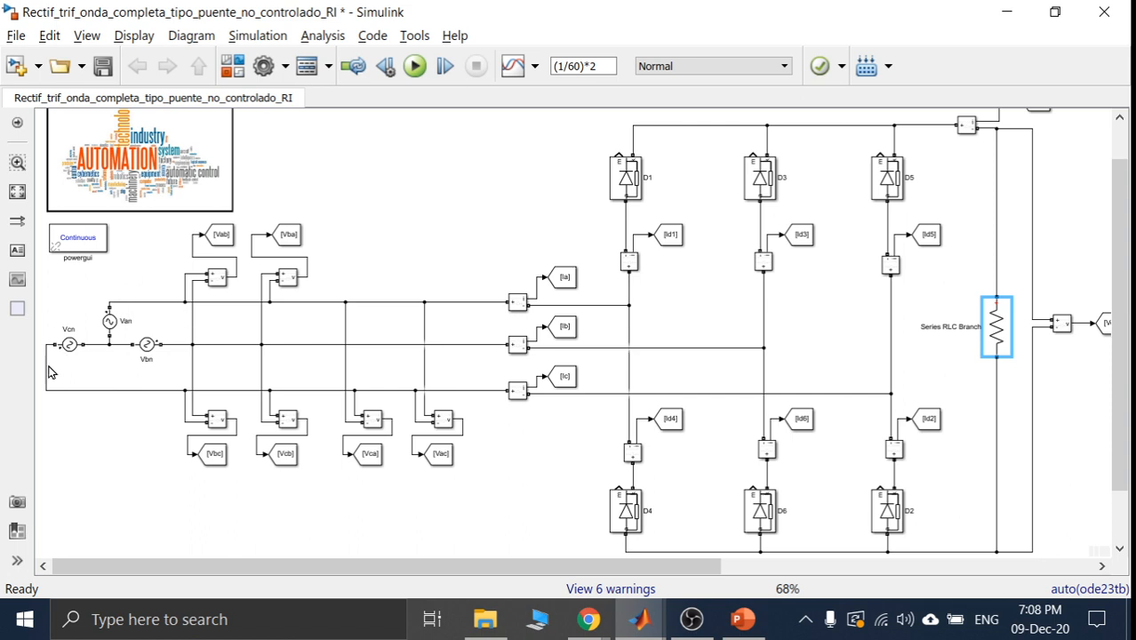
left_click(147, 344)
left_click(995, 336)
left_click(110, 322)
left_click(110, 325)
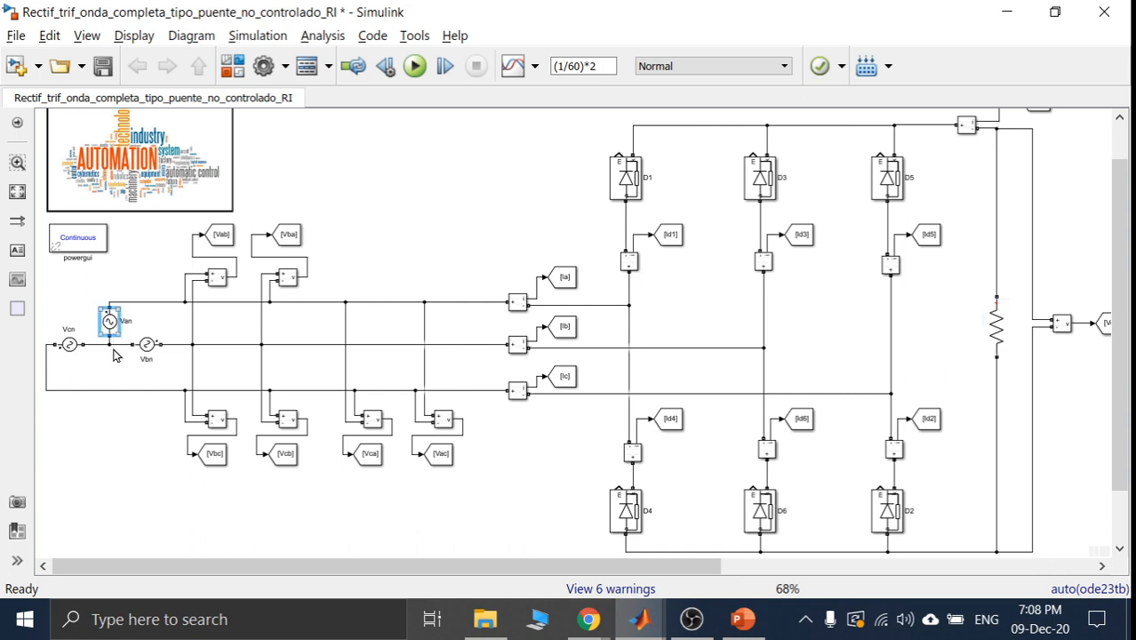
left_click(1001, 330)
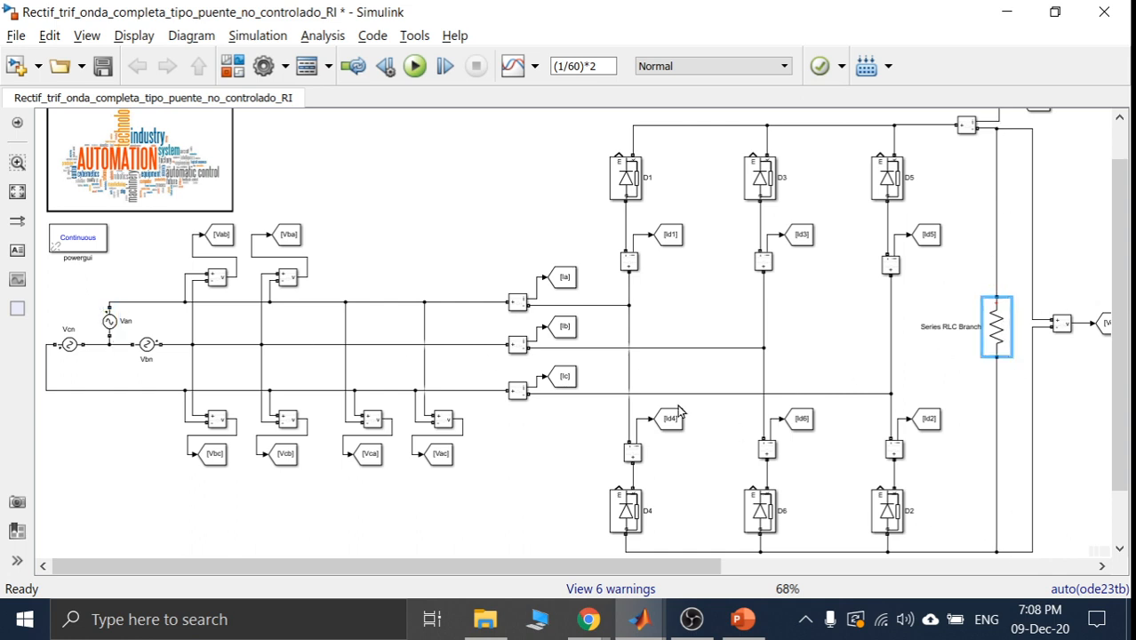
left_click(114, 345)
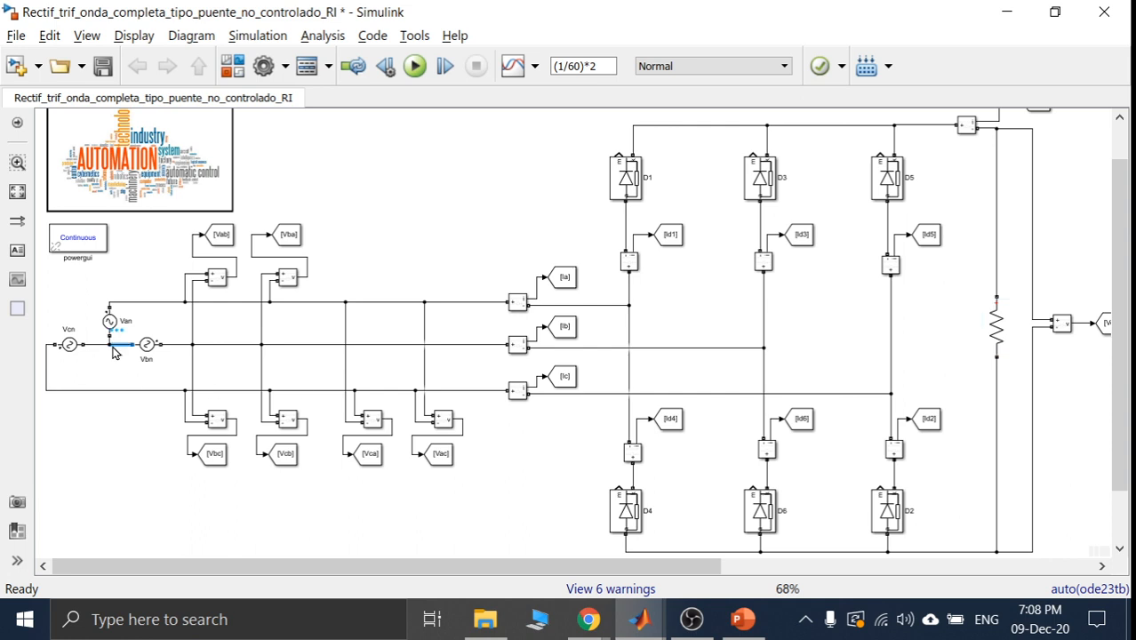
key("Delete")
left_click(612, 306)
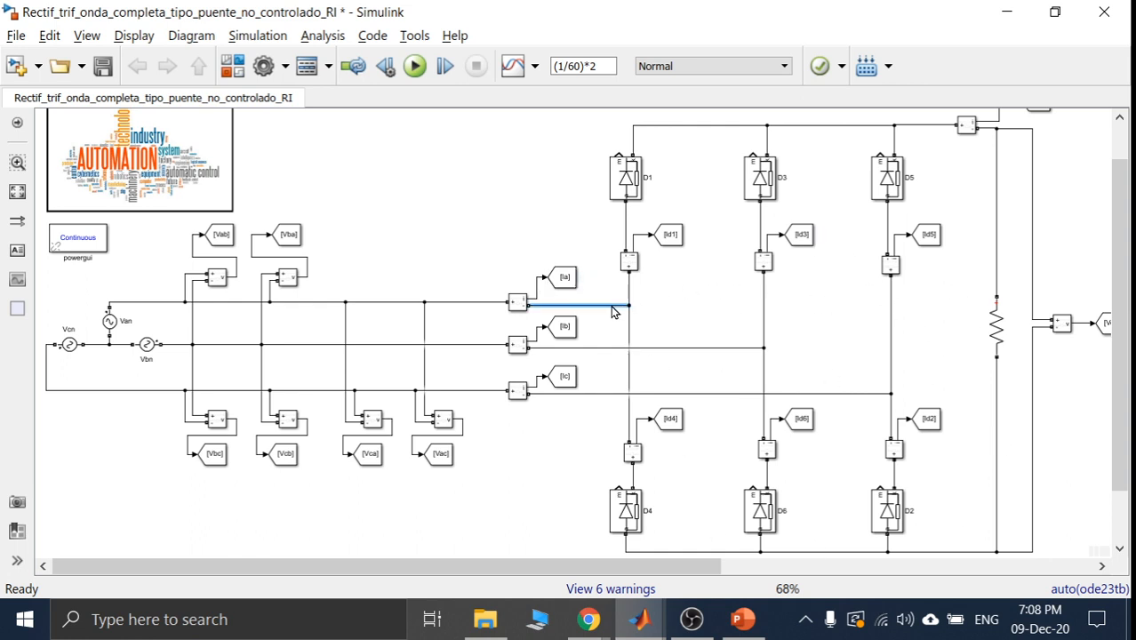
left_click_drag(606, 305, 608, 351)
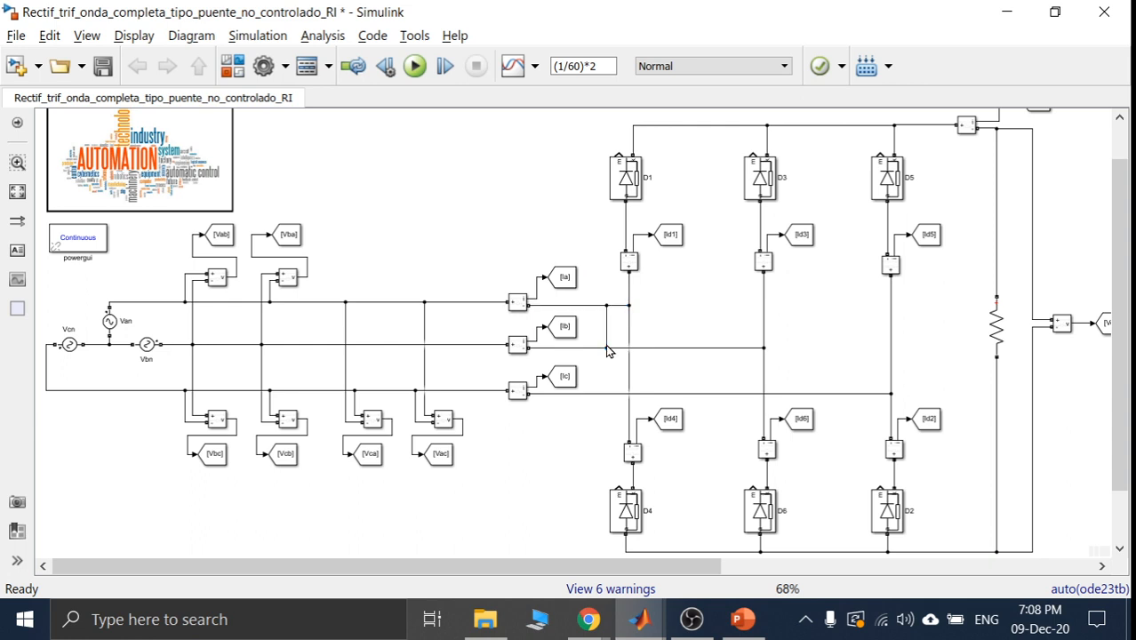
left_click(607, 338)
key("Delete")
- Examine the phase a line from source Van through the Ia current measurement to the node between D1 and D4
left_click(382, 305)
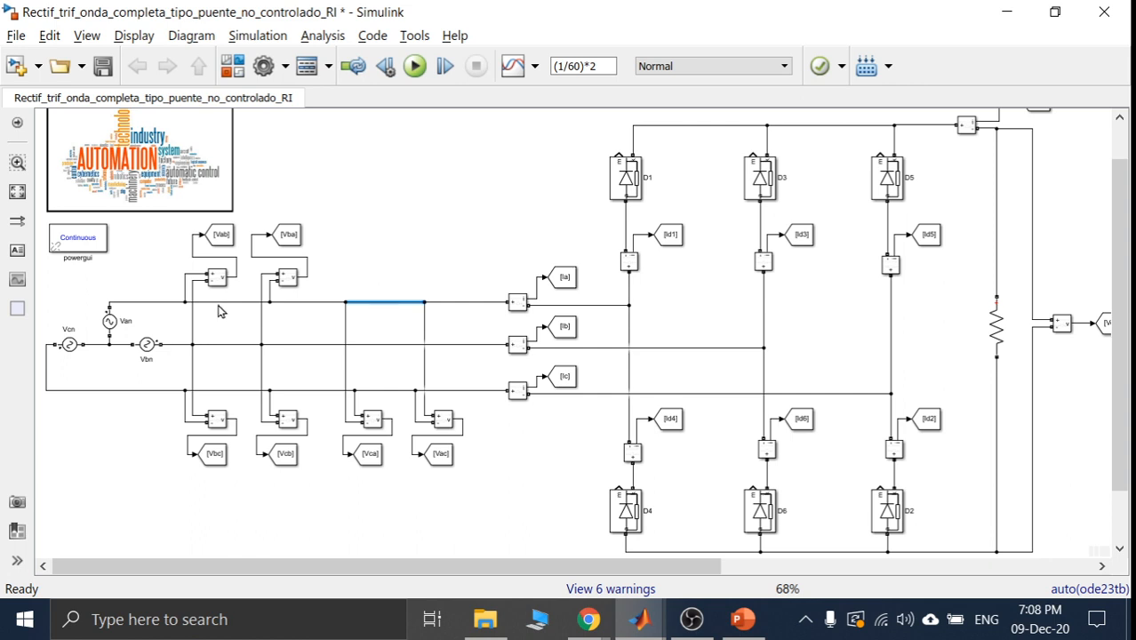
left_click(130, 303)
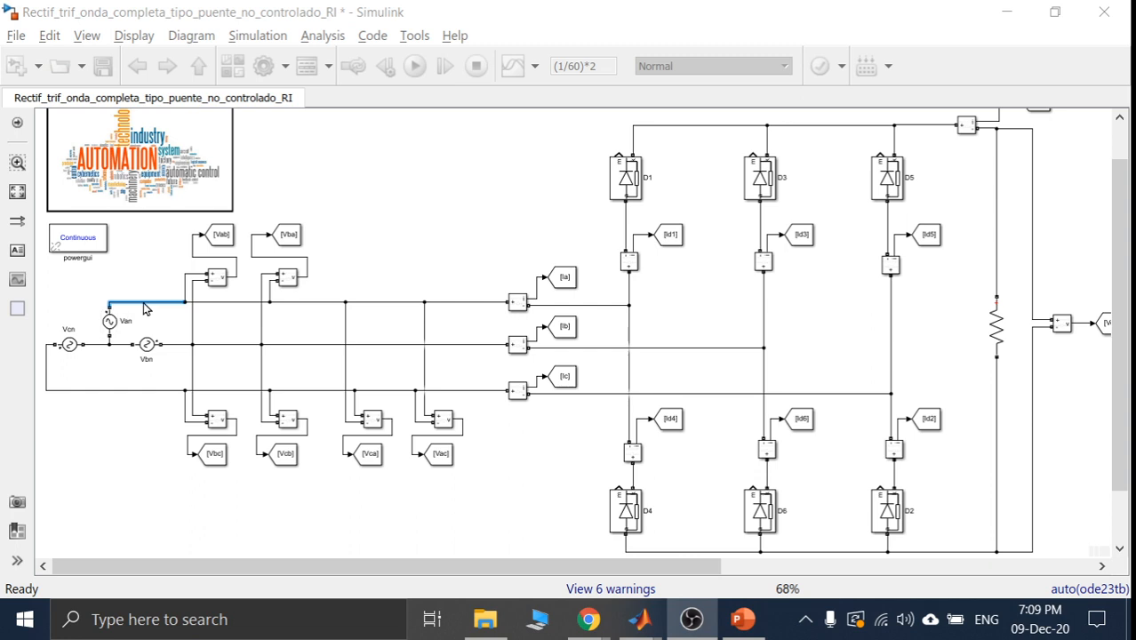
left_click(421, 289)
left_click(421, 289)
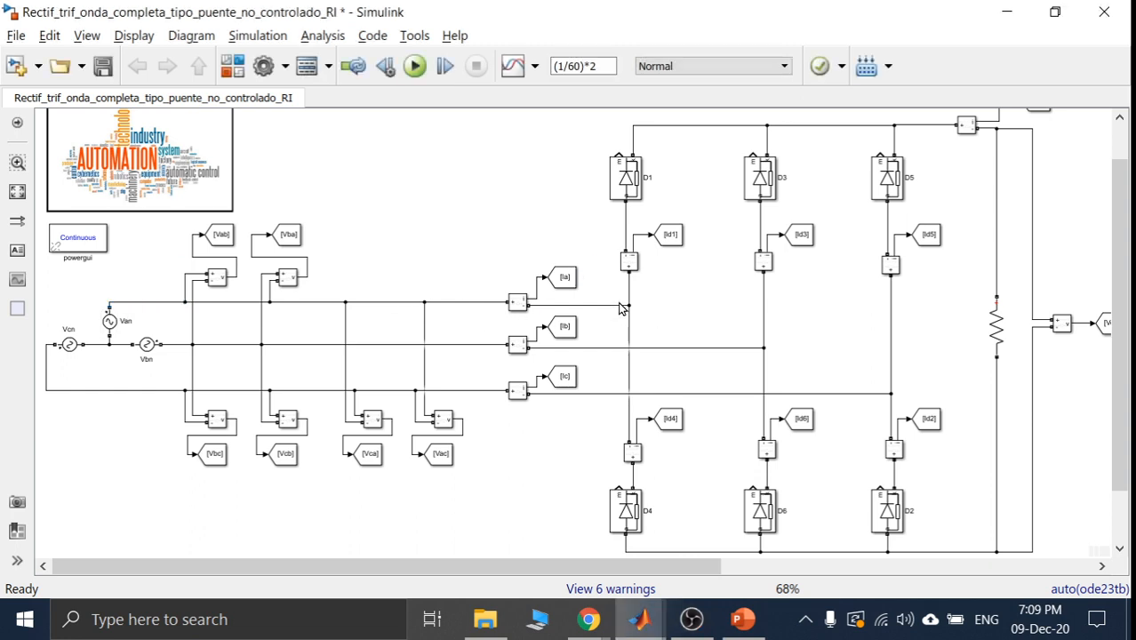
left_click(139, 303)
mouse_move(144, 295)
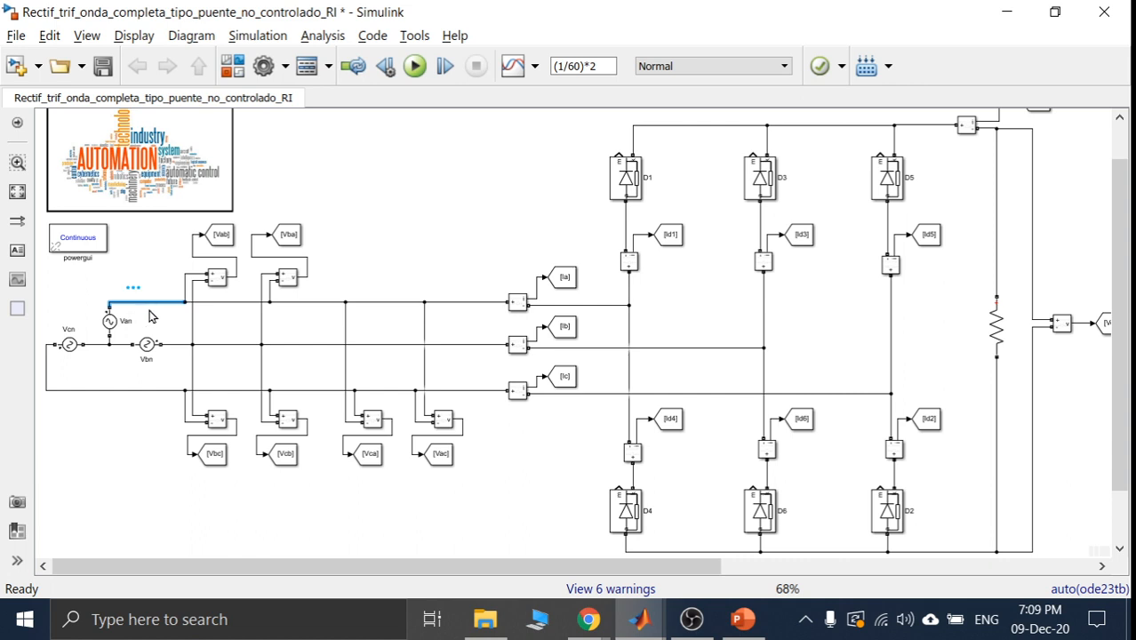
left_click(149, 311)
left_click(150, 303)
left_click(666, 308)
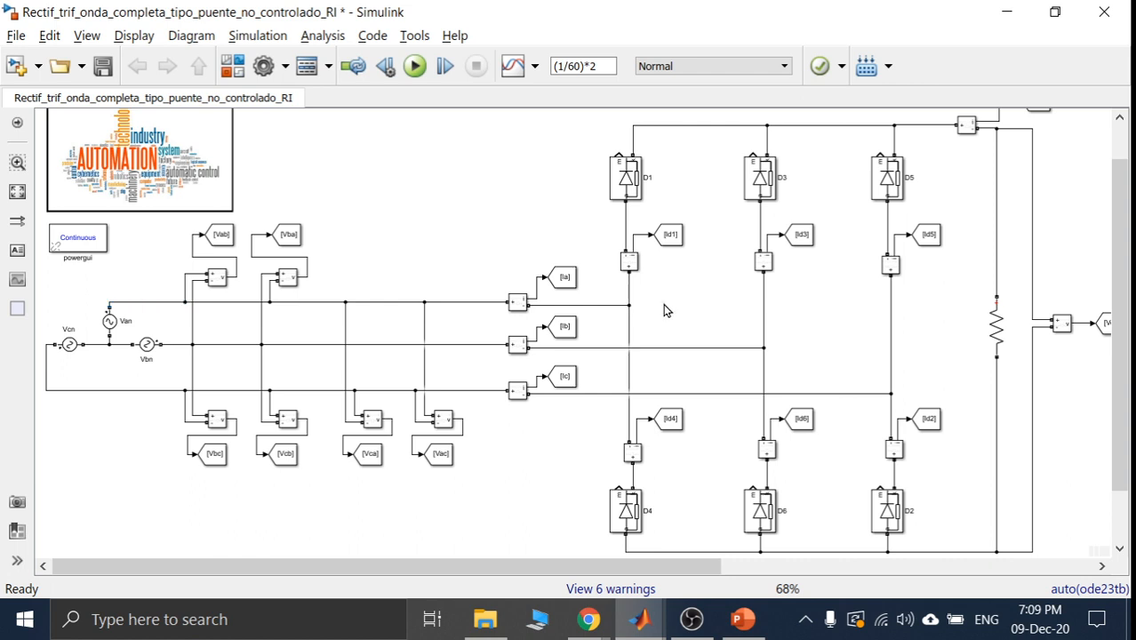
- Add the text annotation Van beside the phase a node between diodes D1 and D4
left_click(13, 255)
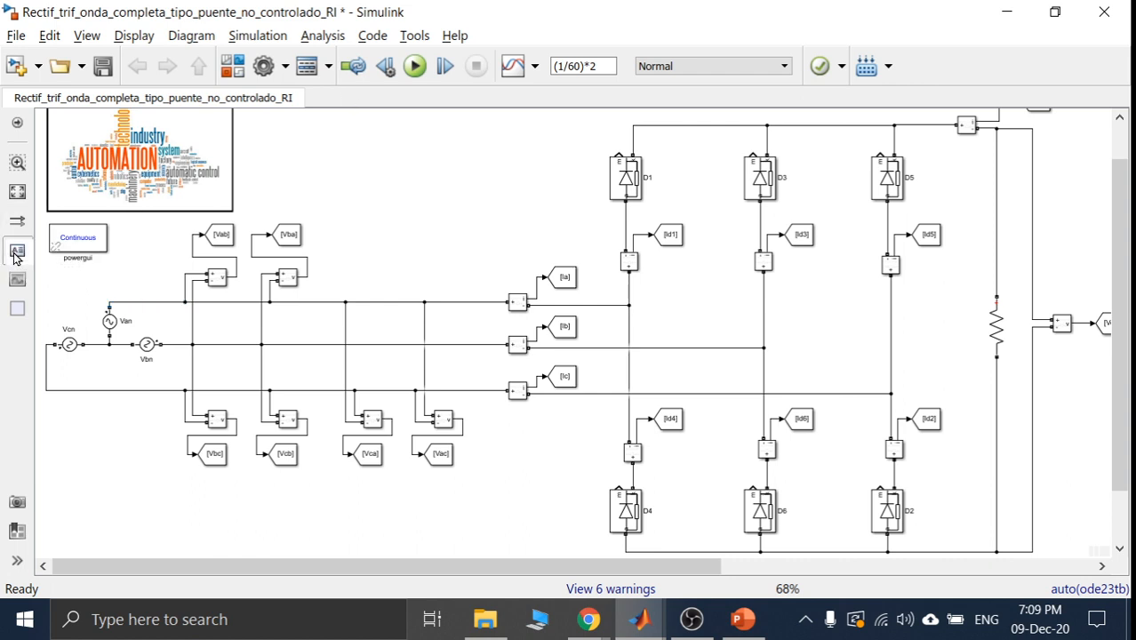
left_click(635, 304)
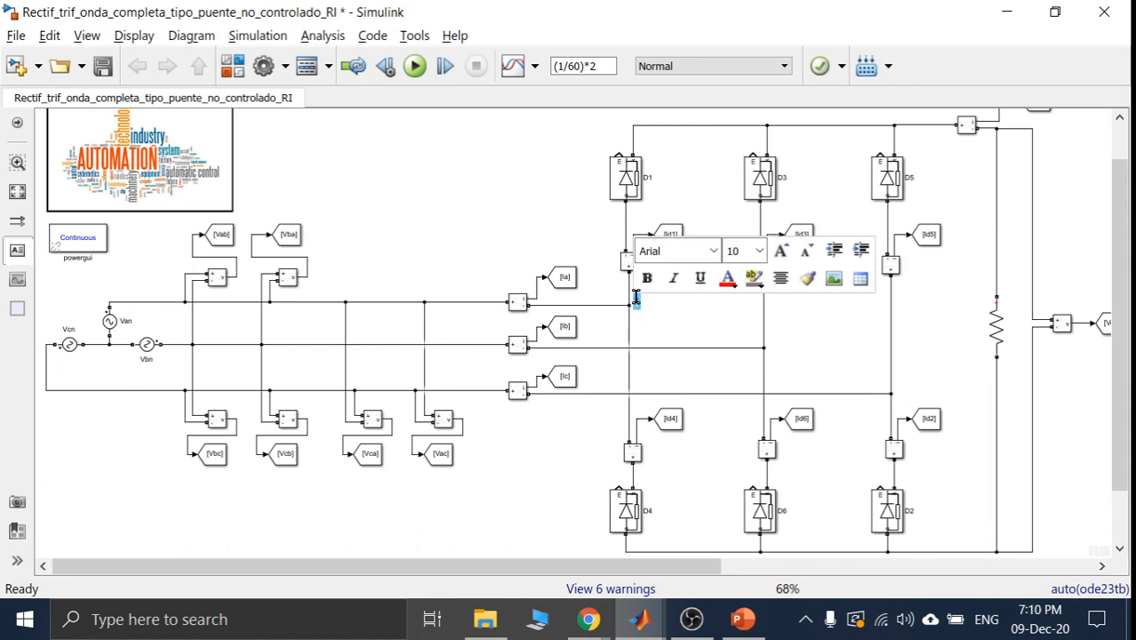
left_click(689, 310)
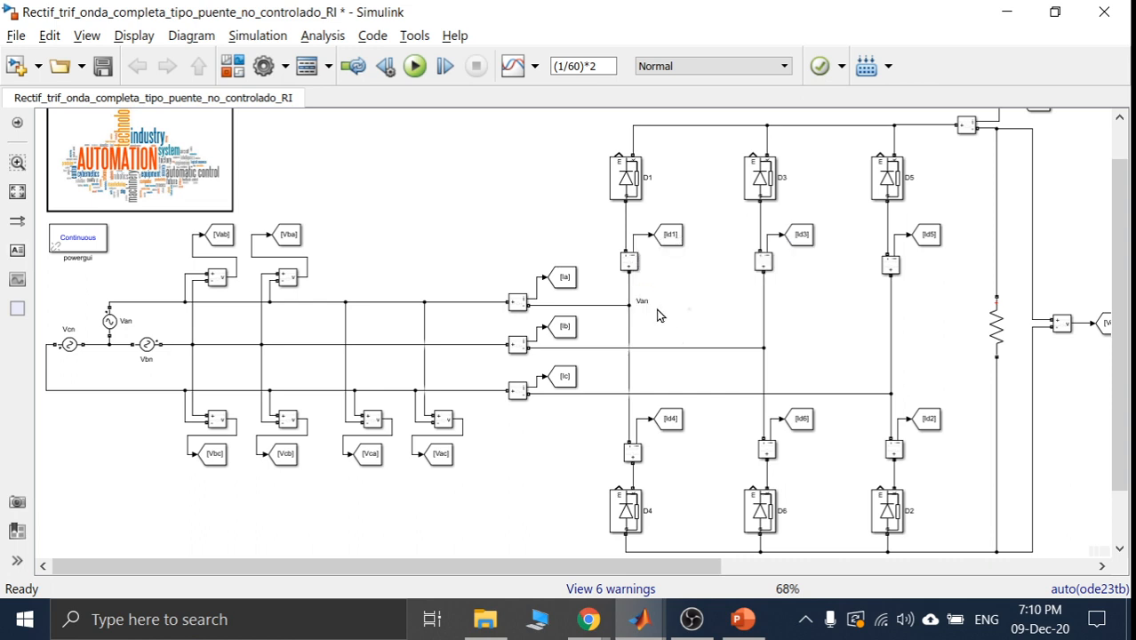
- Format the Van annotation beside the phase a node as bold, red text at size 20
double_click(647, 303)
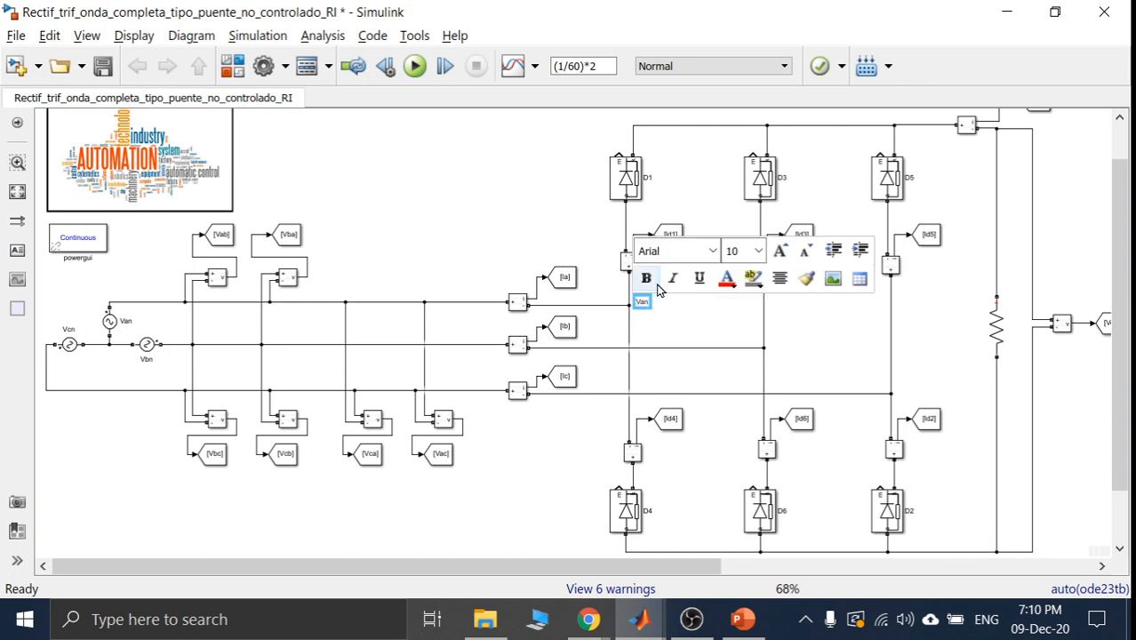
left_click(726, 282)
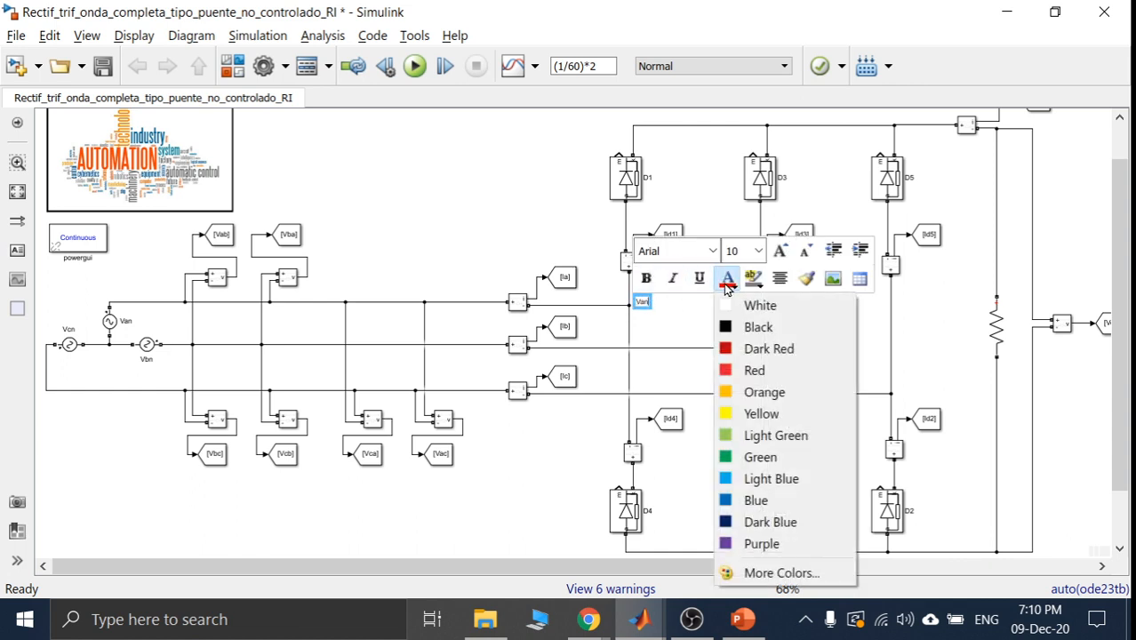
left_click(750, 370)
double_click(643, 302)
left_click(646, 278)
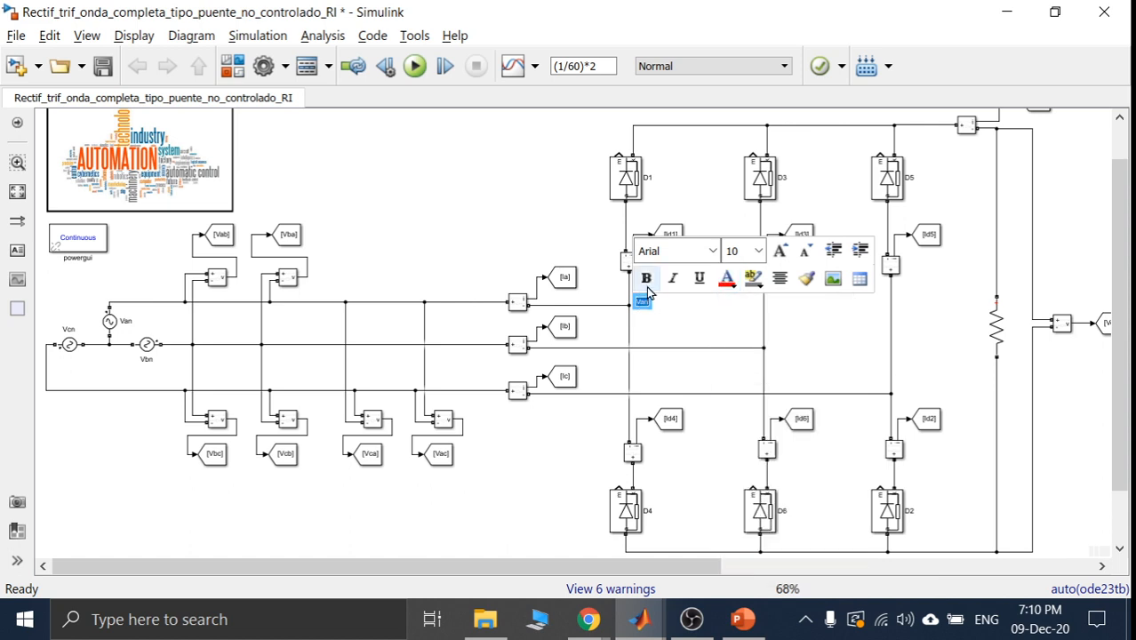
left_click(730, 281)
left_click(781, 251)
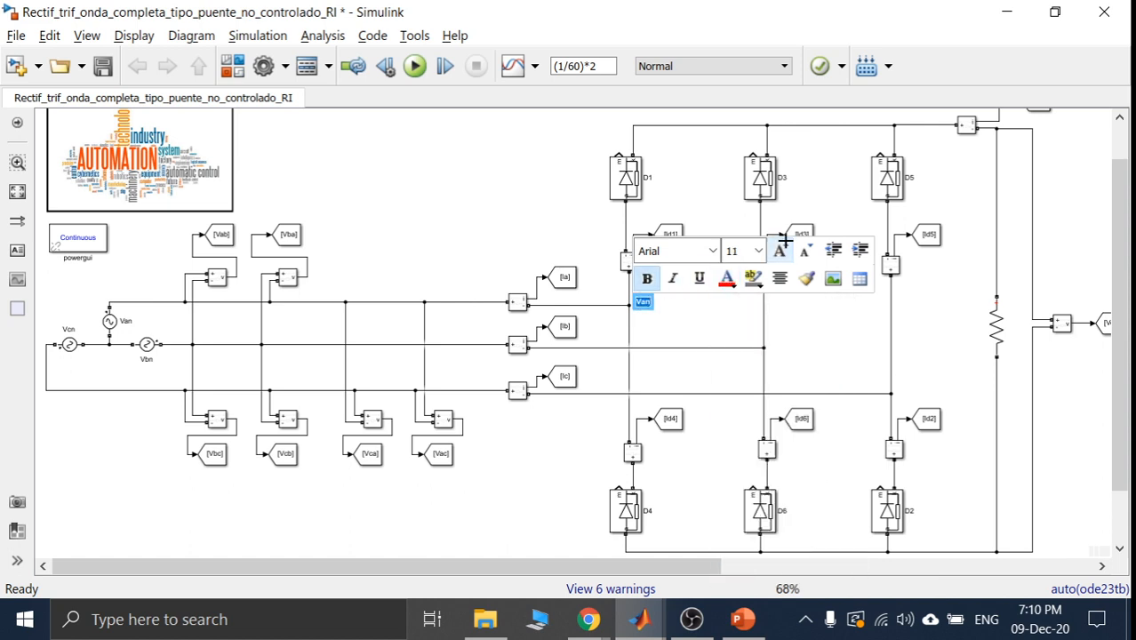
left_click(781, 251)
left_click(781, 250)
left_click(782, 250)
left_click(786, 242)
left_click(786, 242)
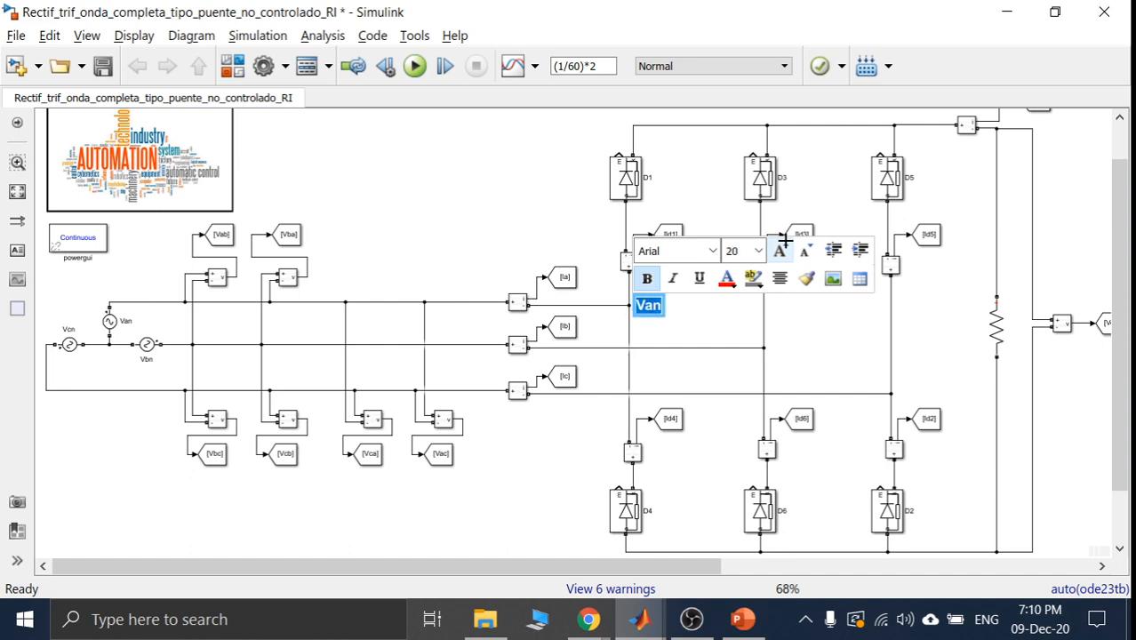
left_click(728, 281)
left_click(735, 371)
left_click(691, 329)
- Duplicate the red Van annotation and place copies beside the phase b and phase c nodes of the bridge
left_click(648, 311)
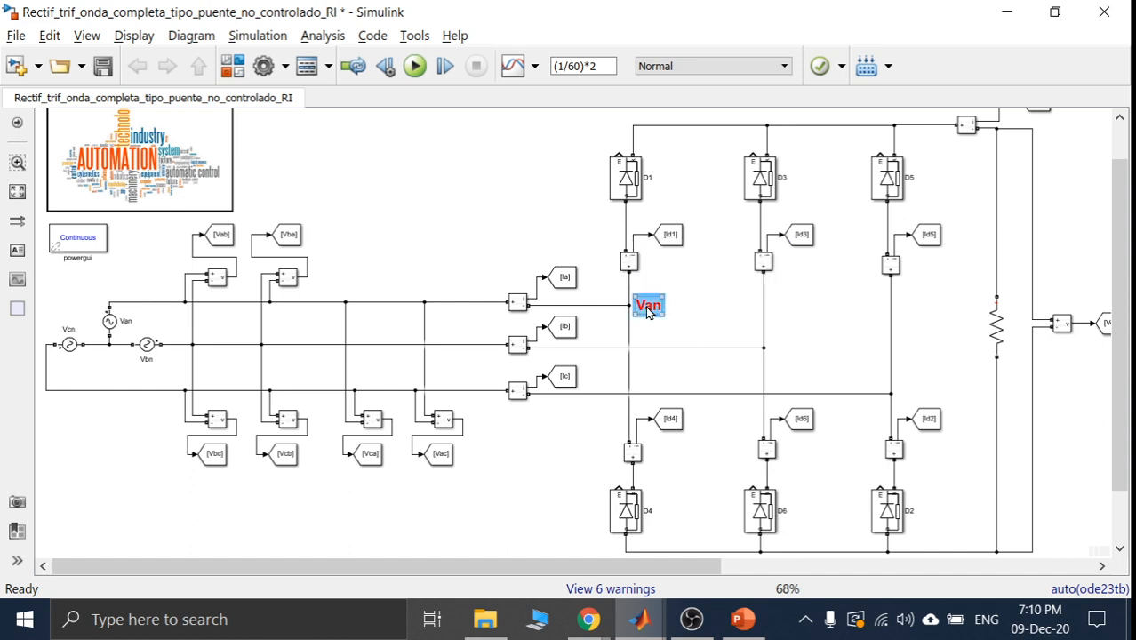
left_click_drag(648, 311, 663, 323)
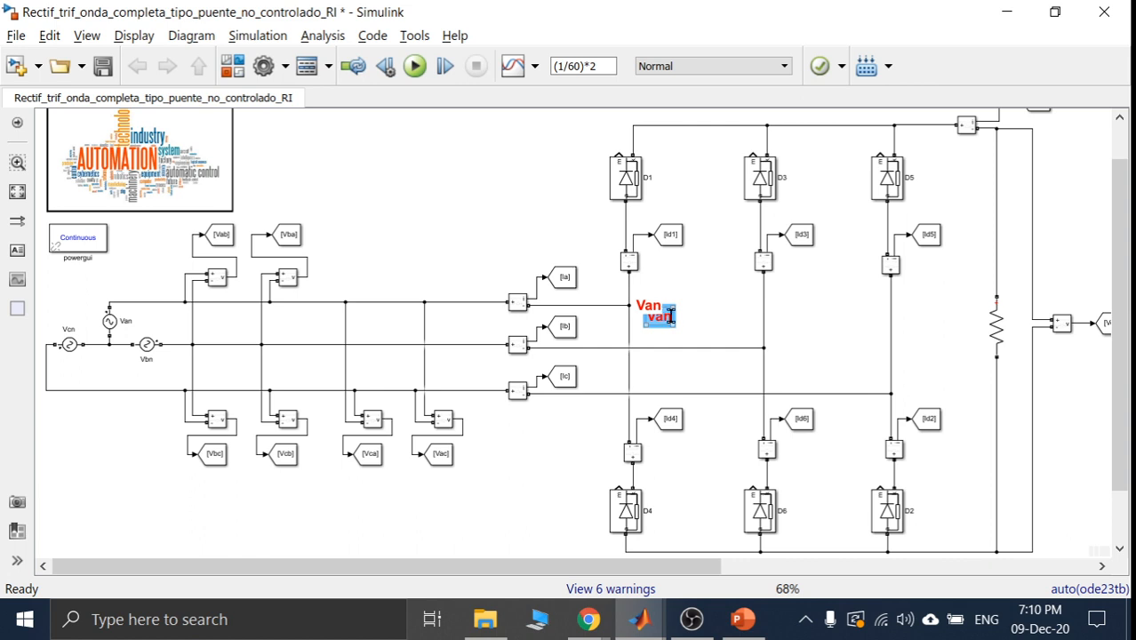
left_click(679, 330)
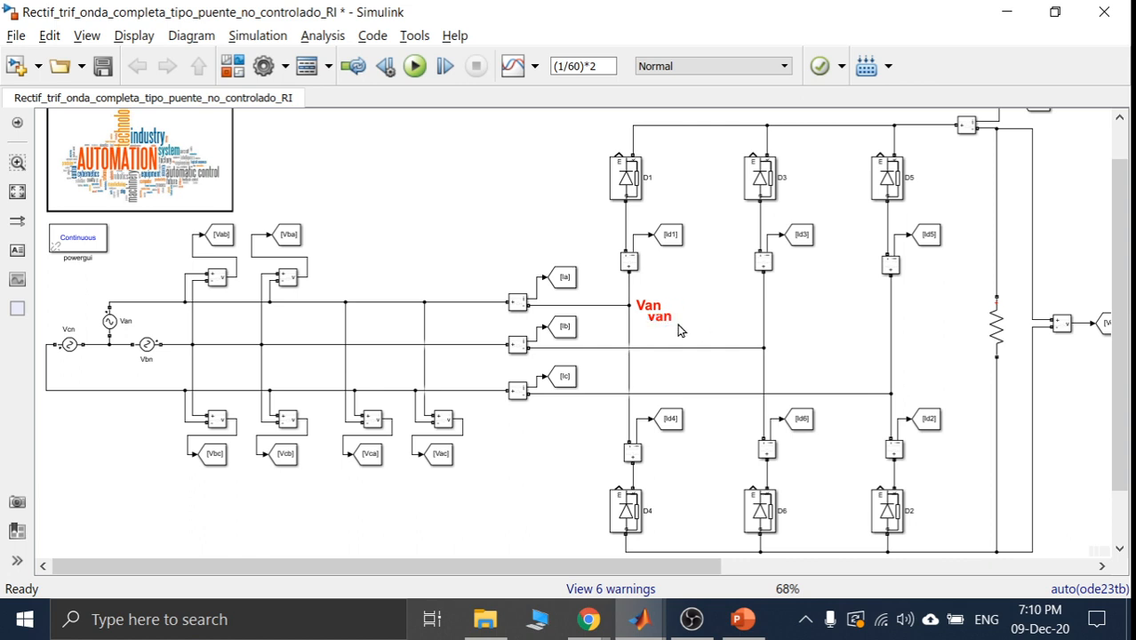
left_click(663, 318)
mouse_move(663, 318)
left_mouse_down()
mouse_move(856, 357)
mouse_move(793, 357)
mouse_move(923, 394)
left_mouse_up()
left_click(785, 349)
double_click(808, 357)
left_click(810, 332)
- Rename the copied annotations to Vbn at the phase b node and Vcn at the phase c node
left_click(782, 347)
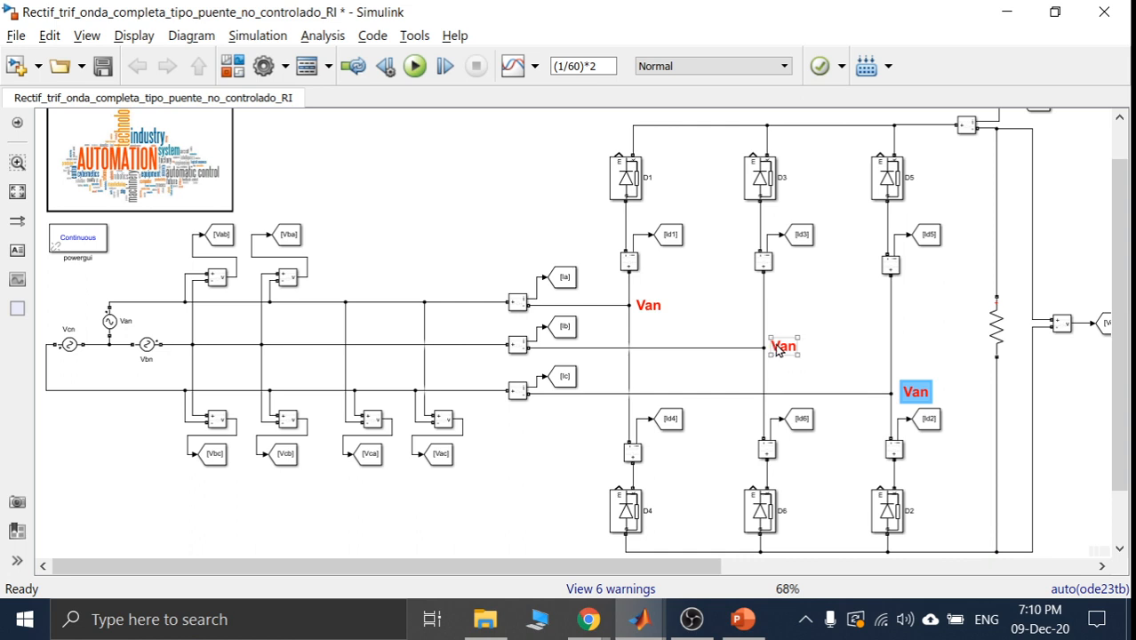
left_click(784, 345)
key("Delete")
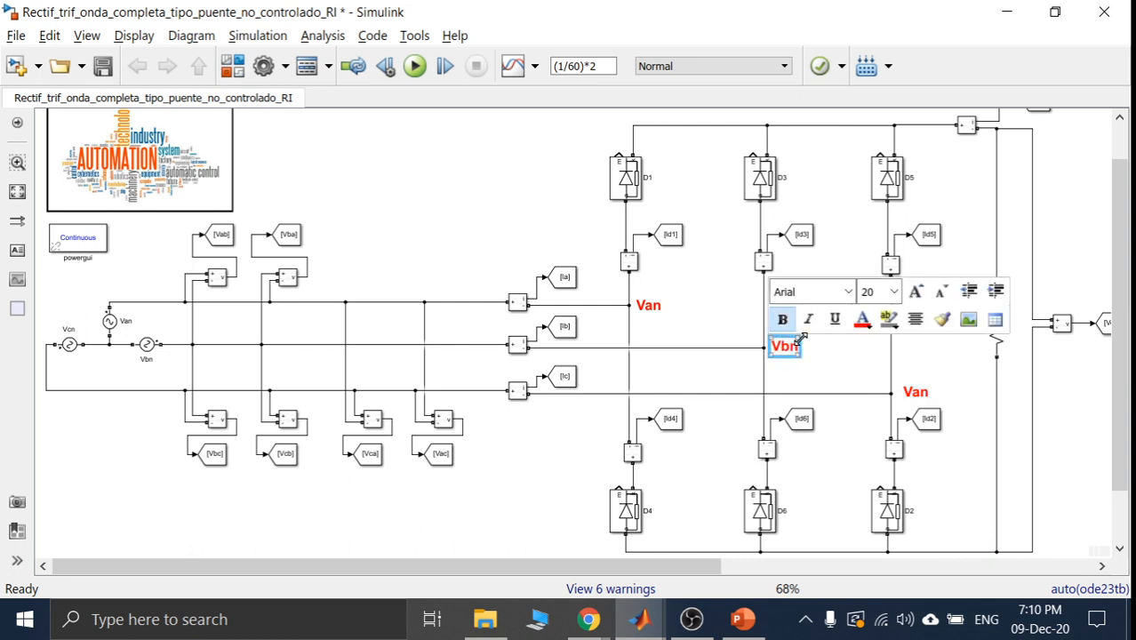
type("b")
left_click(919, 393)
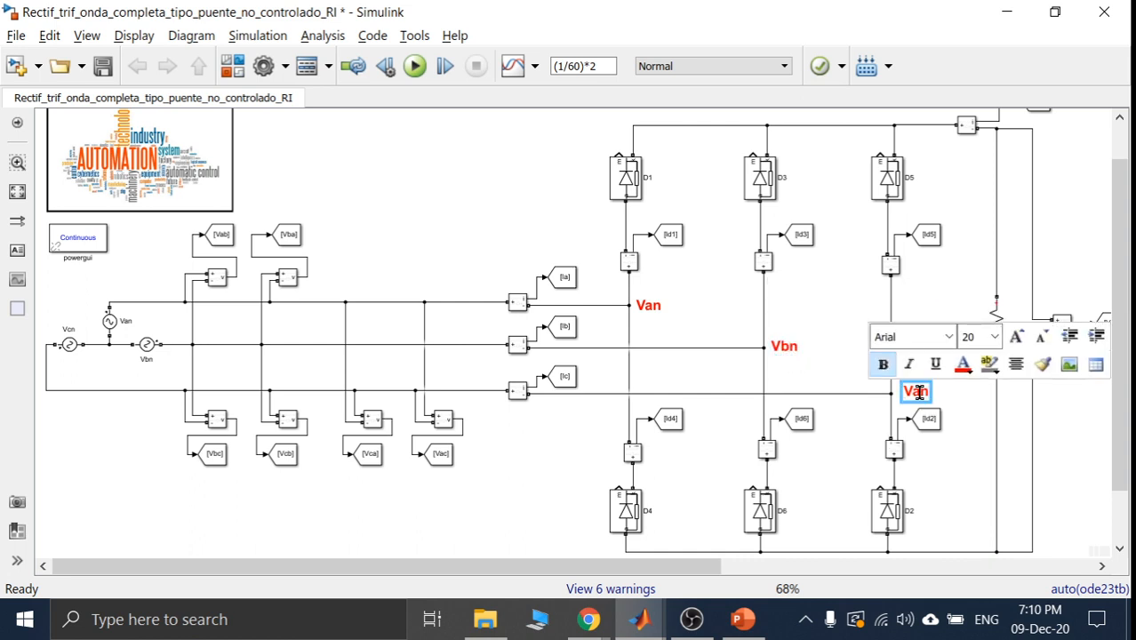
key("BackSpace")
type("c")
left_click(906, 300)
- Examine the load resistor branch and the output voltage measurement connected across it
mouse_move(691, 620)
left_click_drag(558, 571, 776, 568)
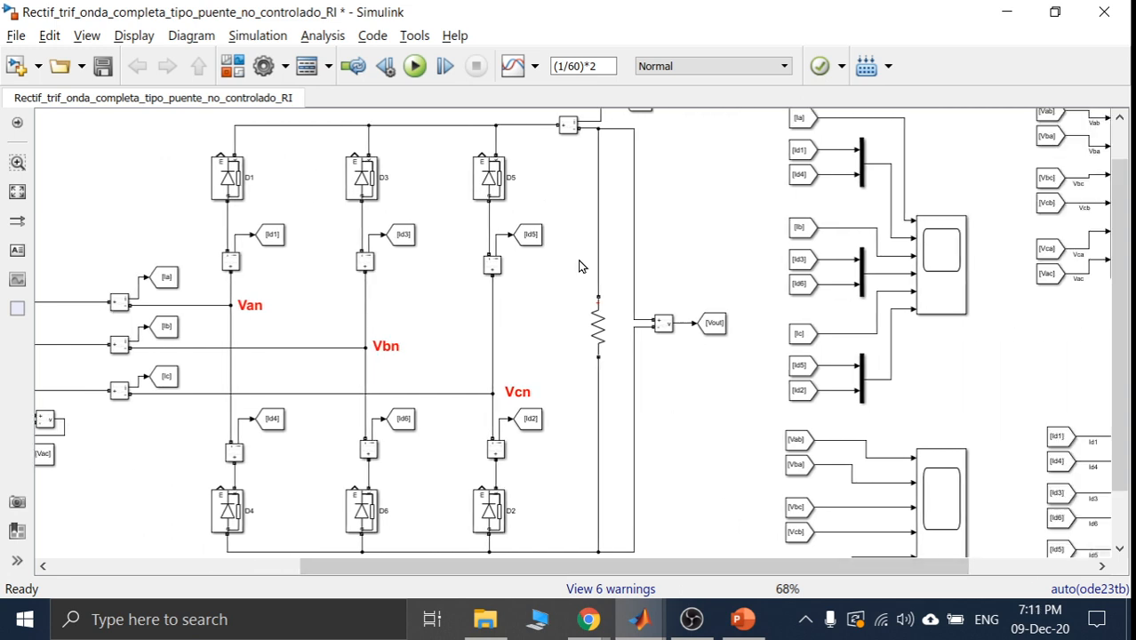
left_click(587, 319)
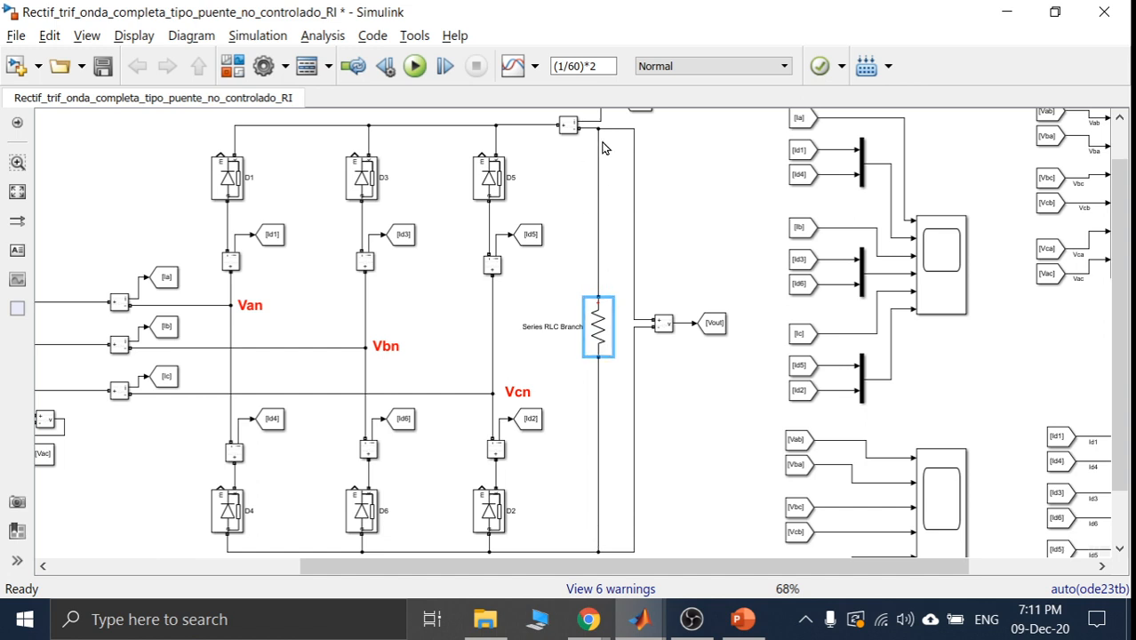
left_click(686, 291)
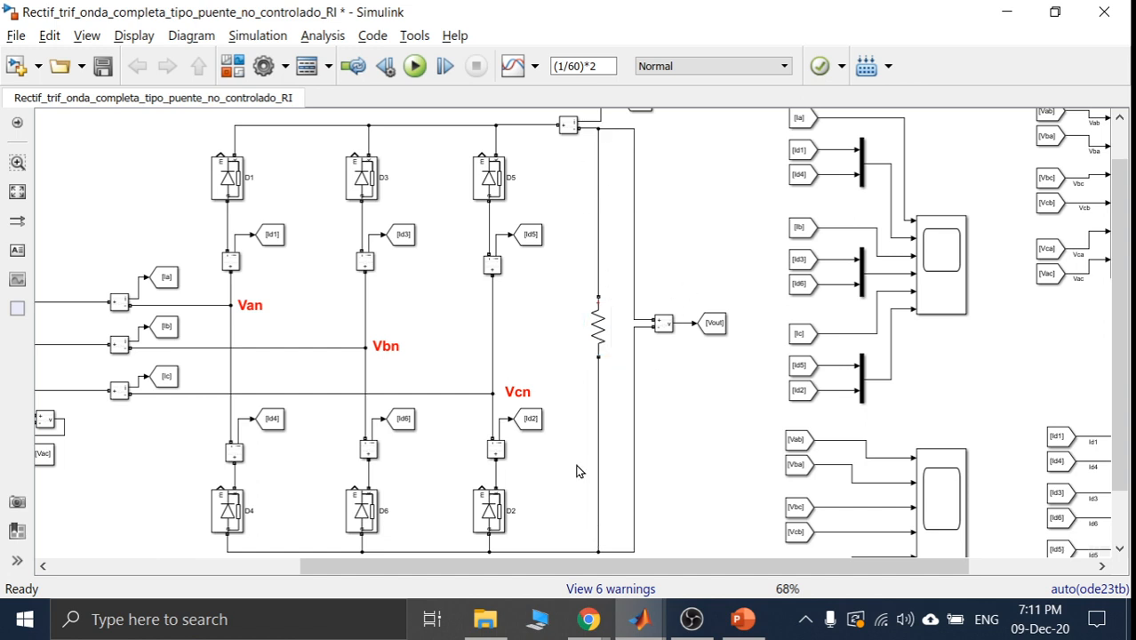
- Examine the diode pairs formed by D1 with D6 and D1 with D2, comparing them with D4 in the same leg
left_click_drag(570, 573, 430, 559)
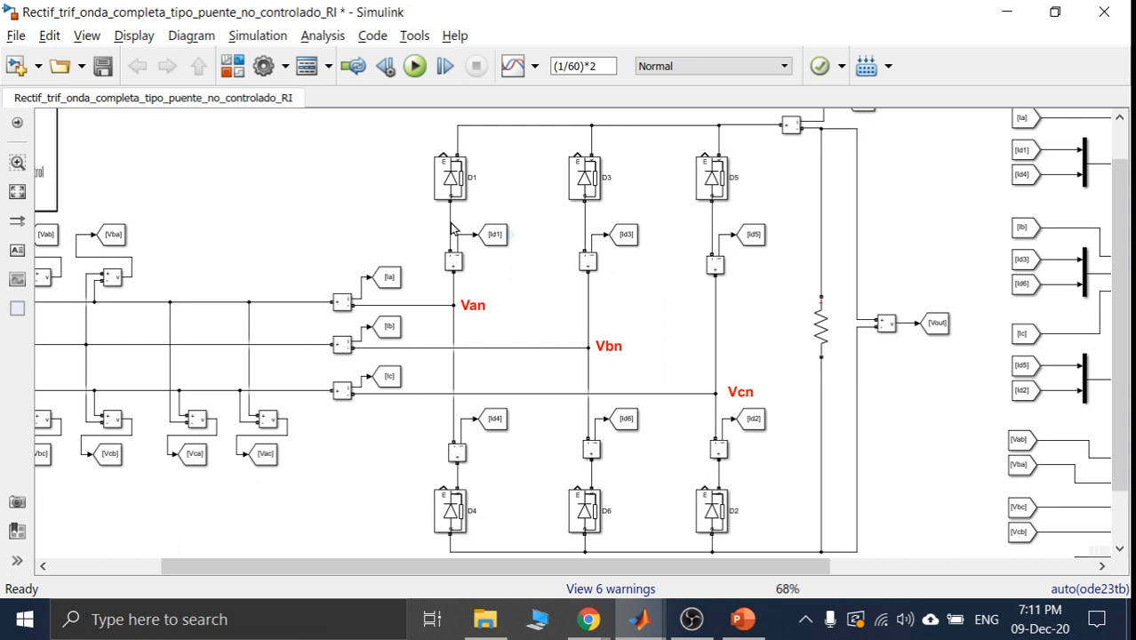
left_click(453, 193)
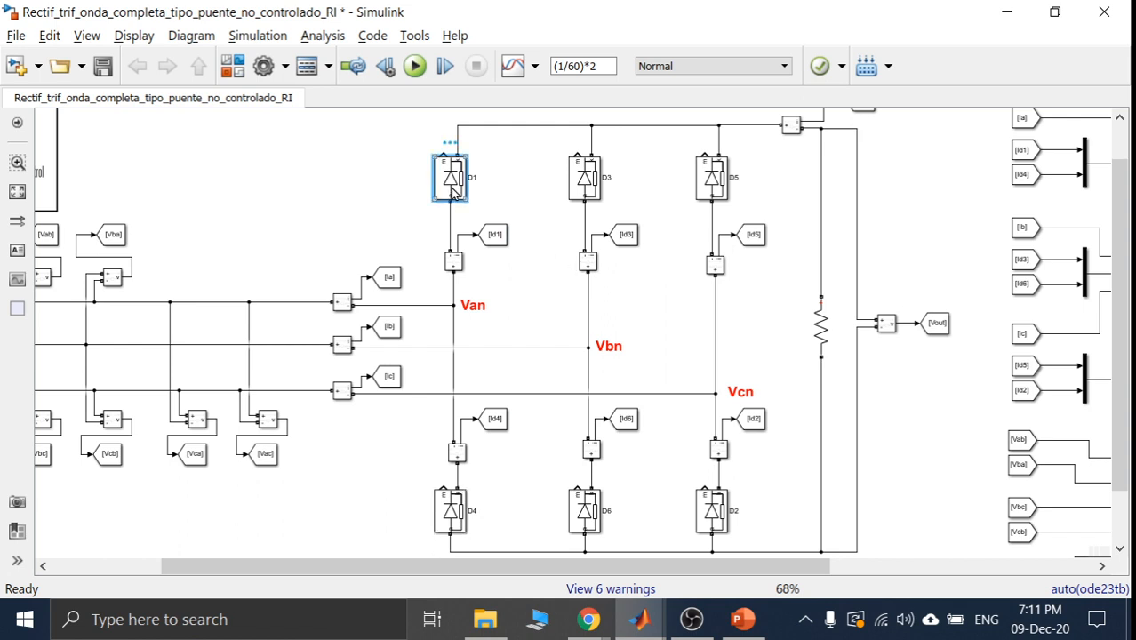
left_click(588, 522)
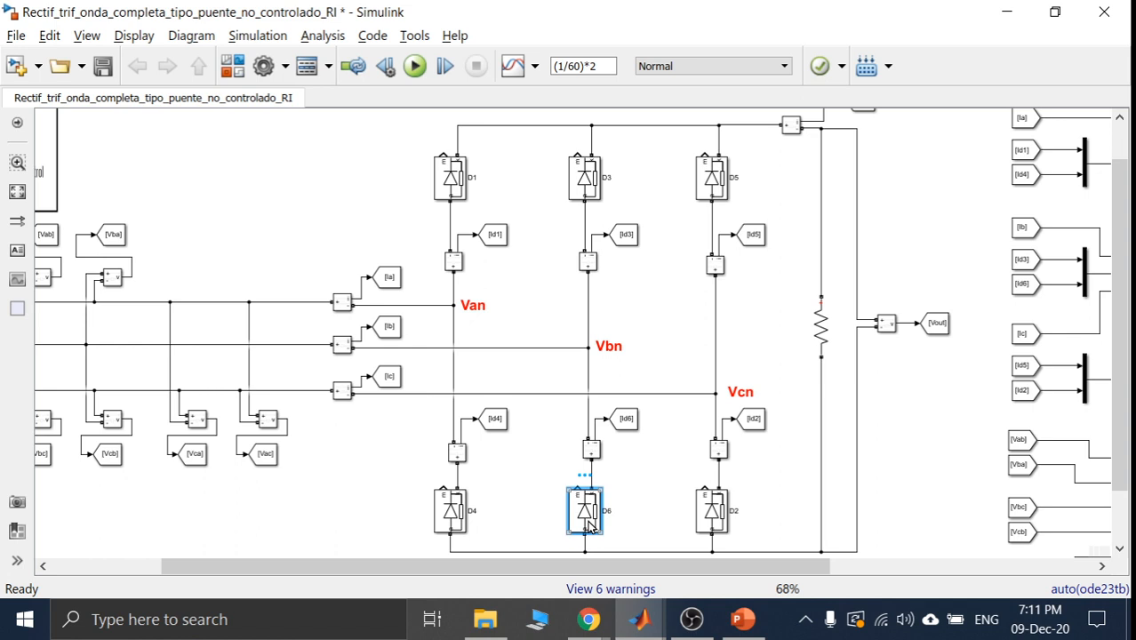
left_click(458, 190)
left_click(460, 524)
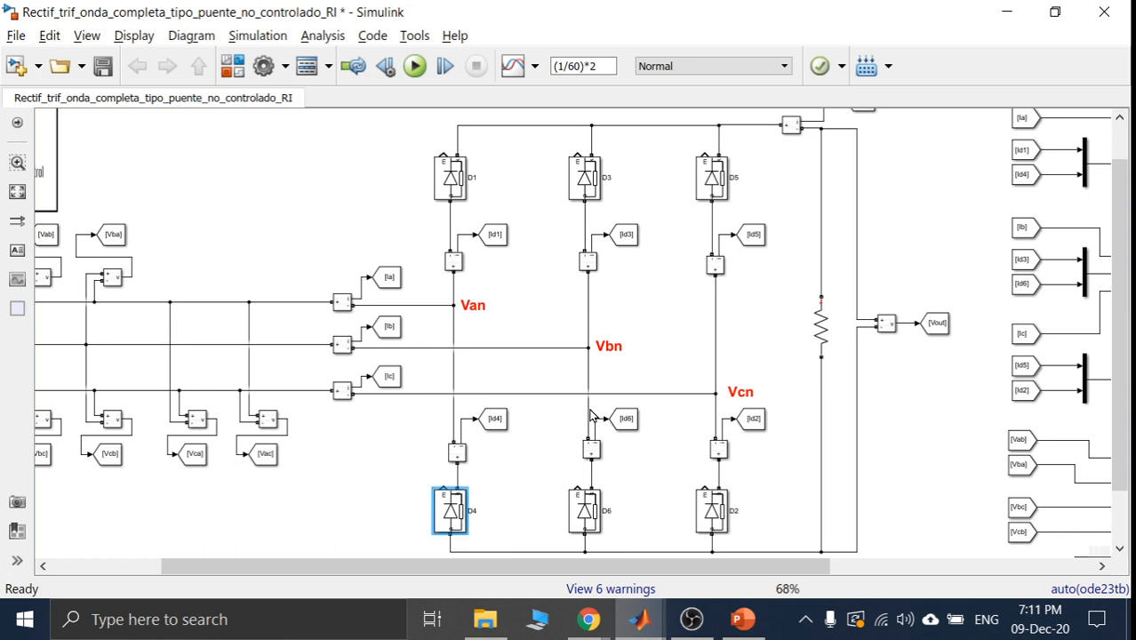
left_click(456, 185)
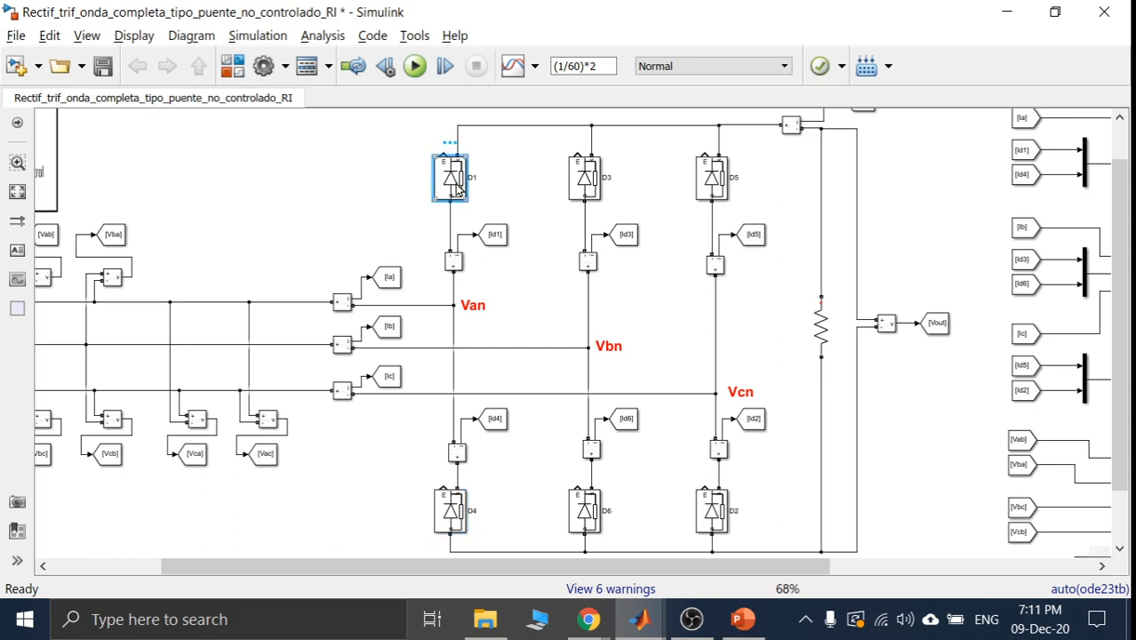
left_click(579, 508)
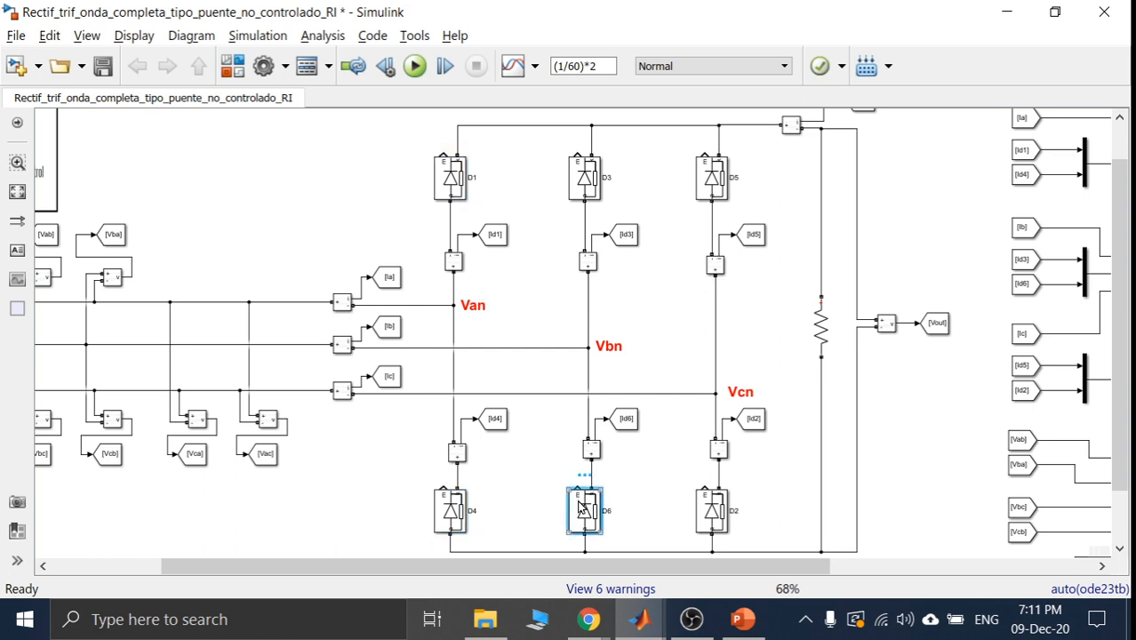
left_click(462, 193)
left_click(722, 524)
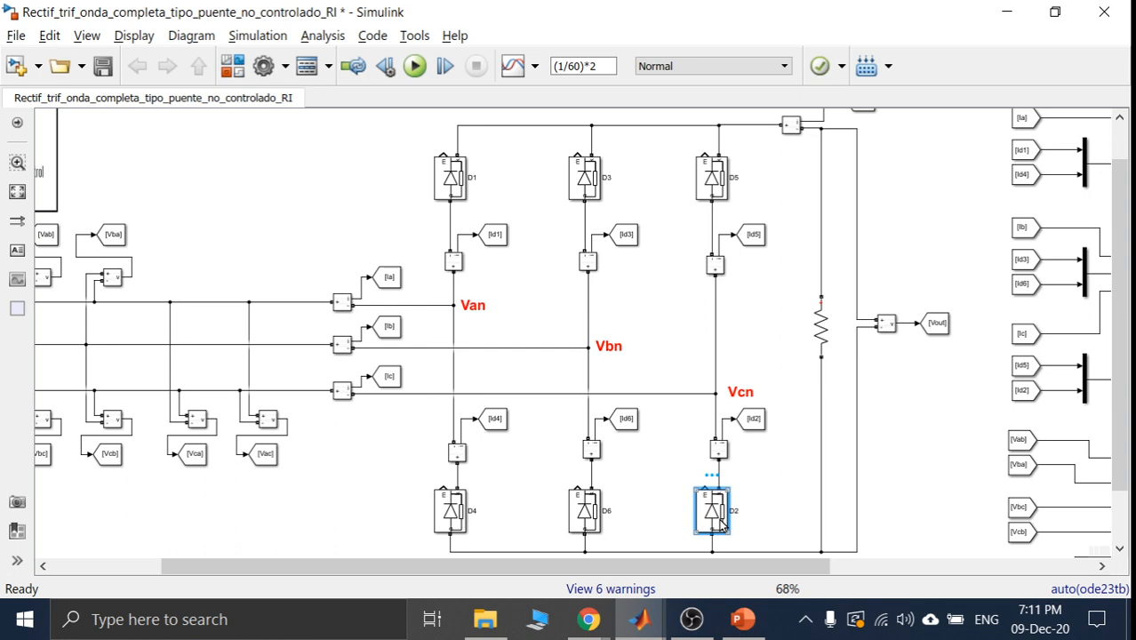
left_click(449, 168)
left_click(586, 520)
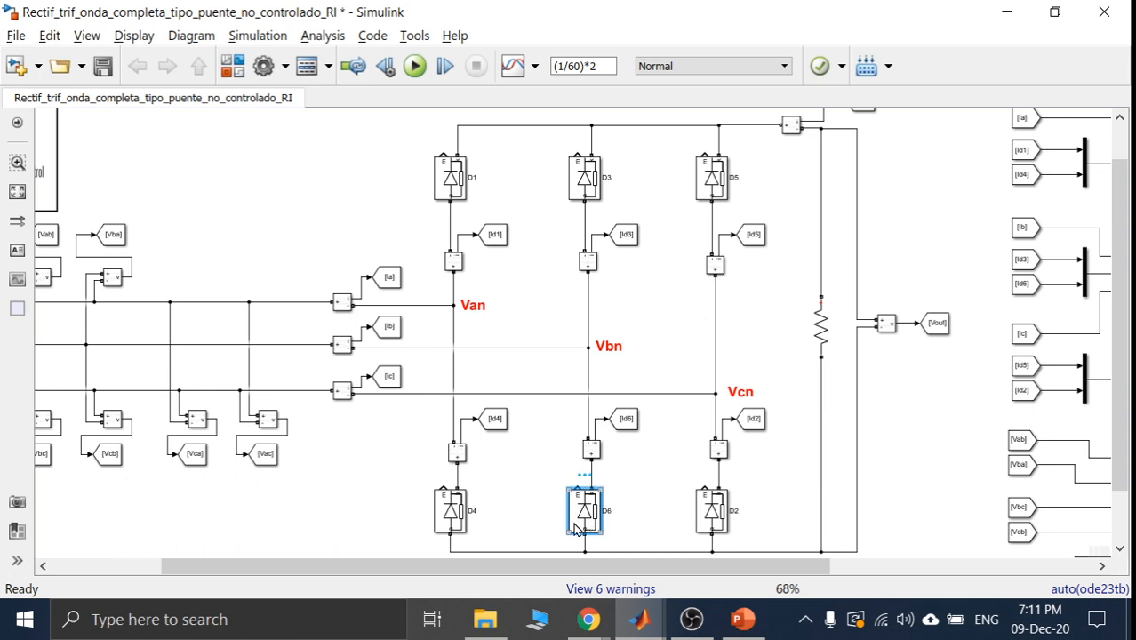
left_click(450, 178)
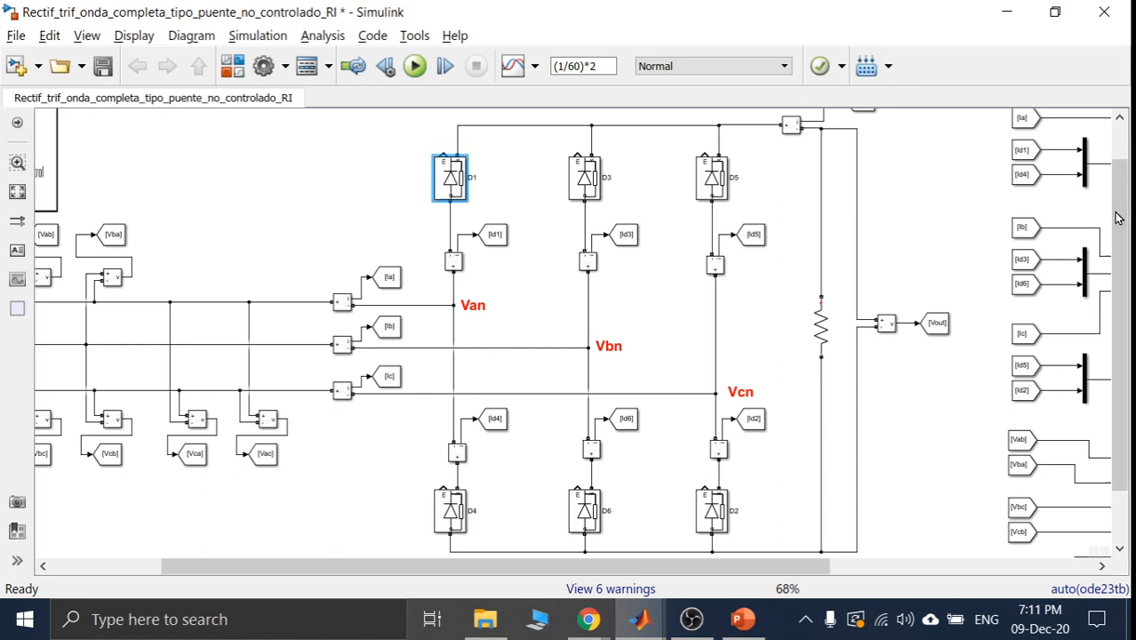
- Examine the common connection joining the upper diodes D1, D3 and D5 to the output current measurement
mouse_move(1116, 213)
left_mouse_down()
mouse_move(1117, 193)
mouse_move(1117, 204)
left_mouse_up()
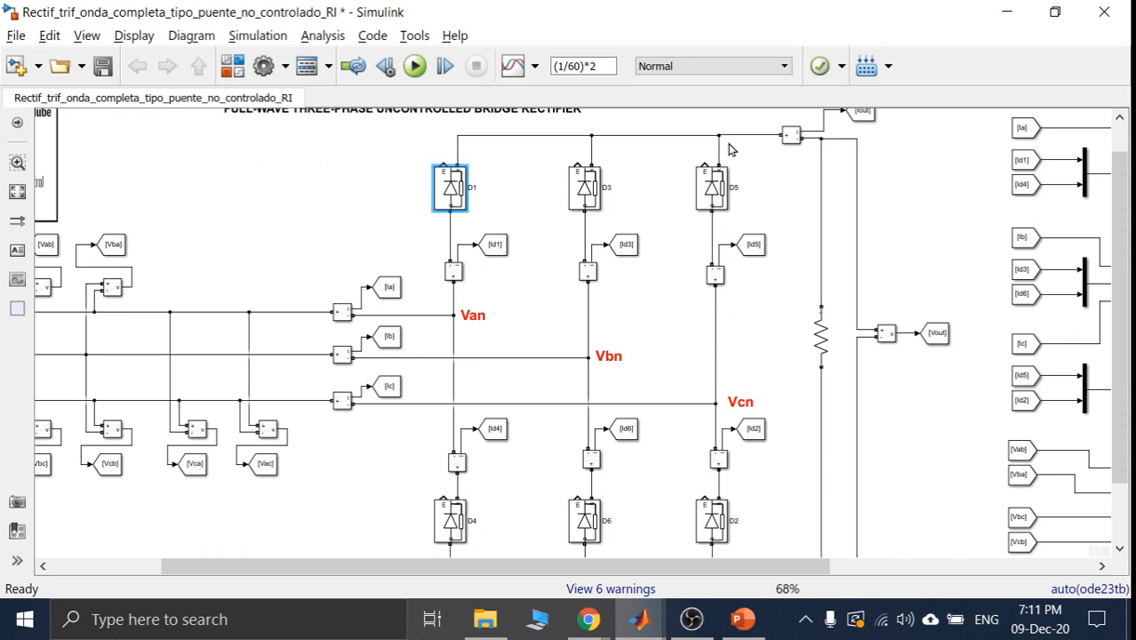
left_click(719, 149)
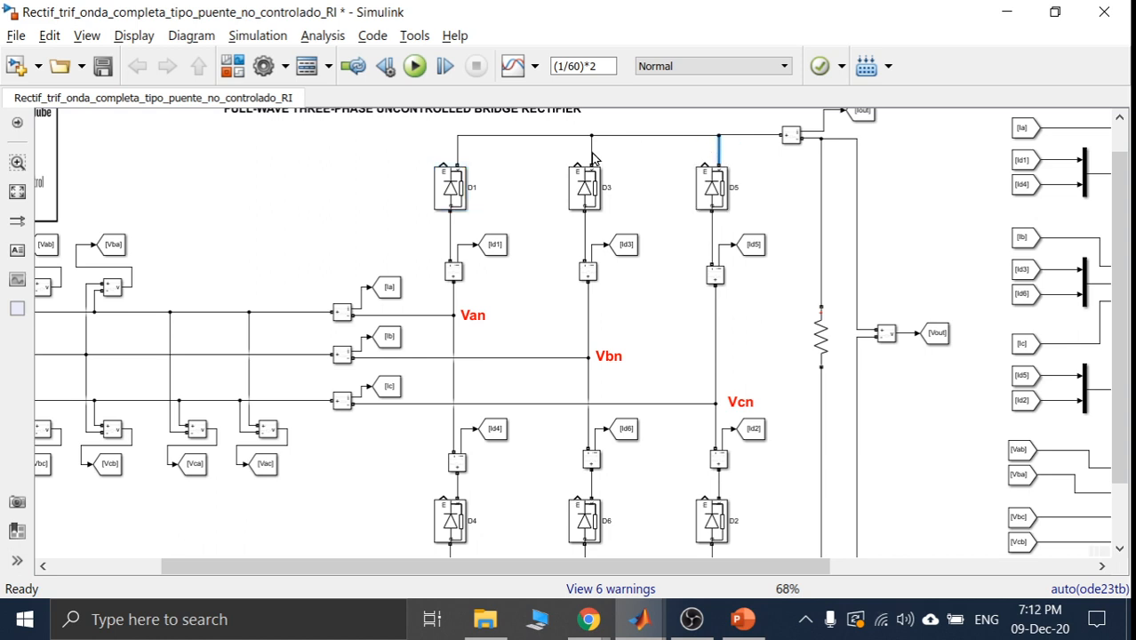
left_click(591, 151)
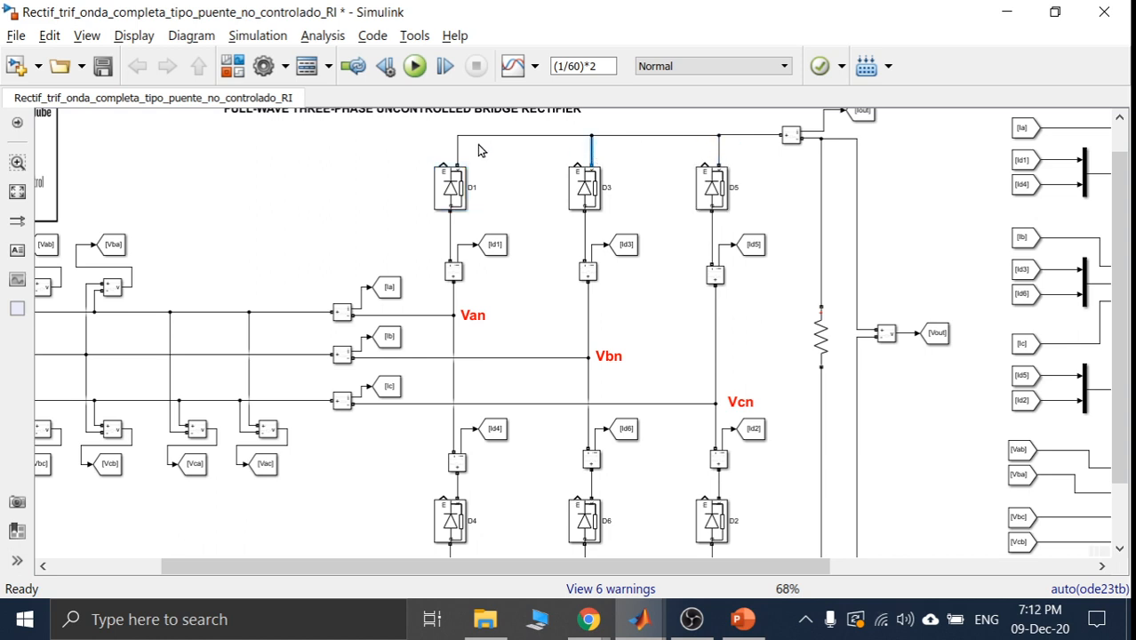
left_click(632, 137)
left_click(551, 135)
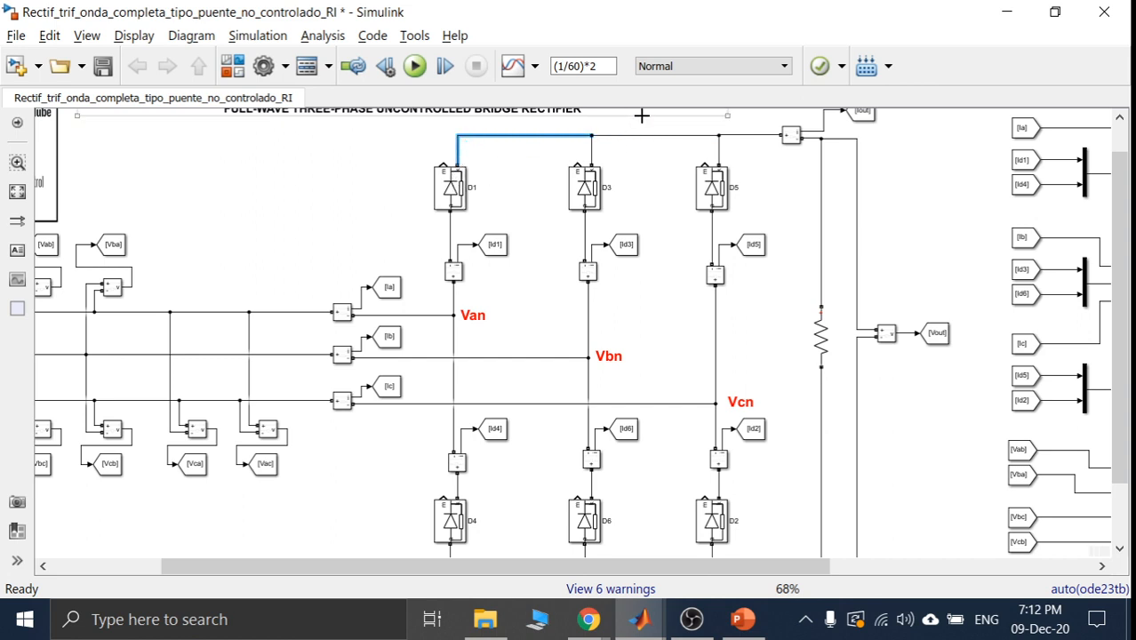
left_click(791, 158)
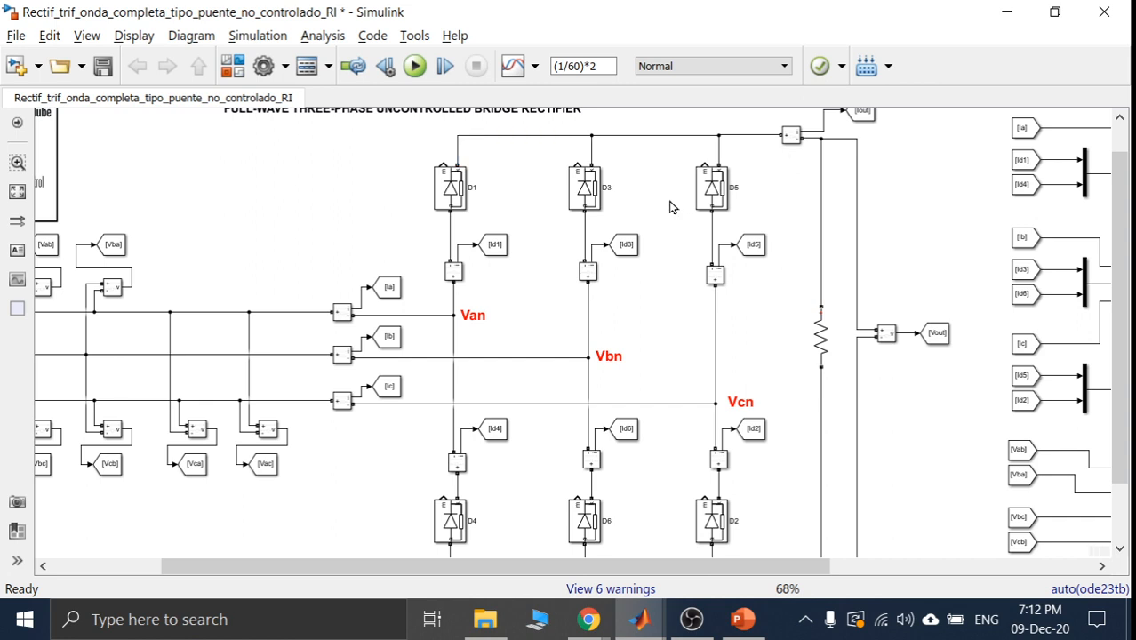
- Draw a trial connection between the phase a and phase b legs below their upper current measurements, and delete it
left_click(469, 318)
left_click(448, 263)
left_click_drag(451, 300, 587, 306)
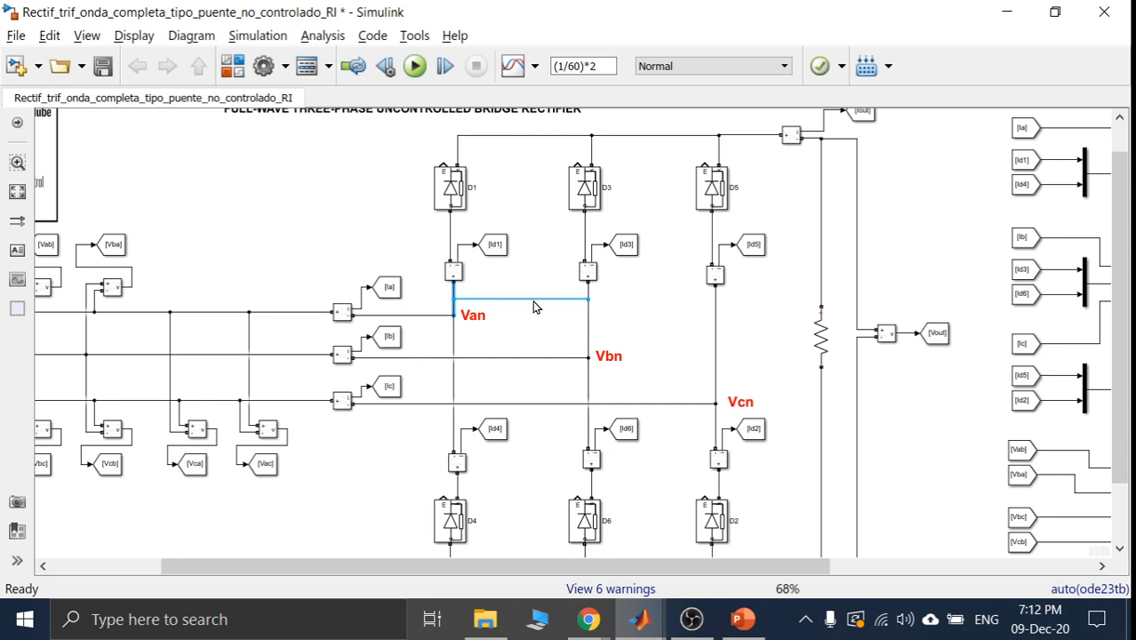
key("Delete")
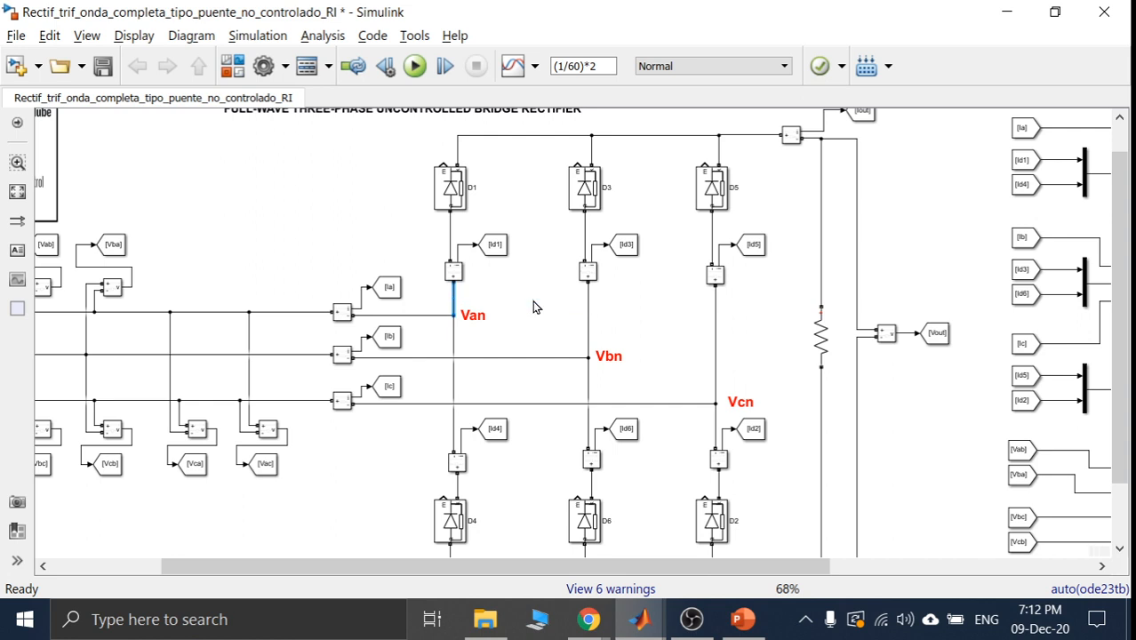
left_click(587, 271)
left_click(453, 273)
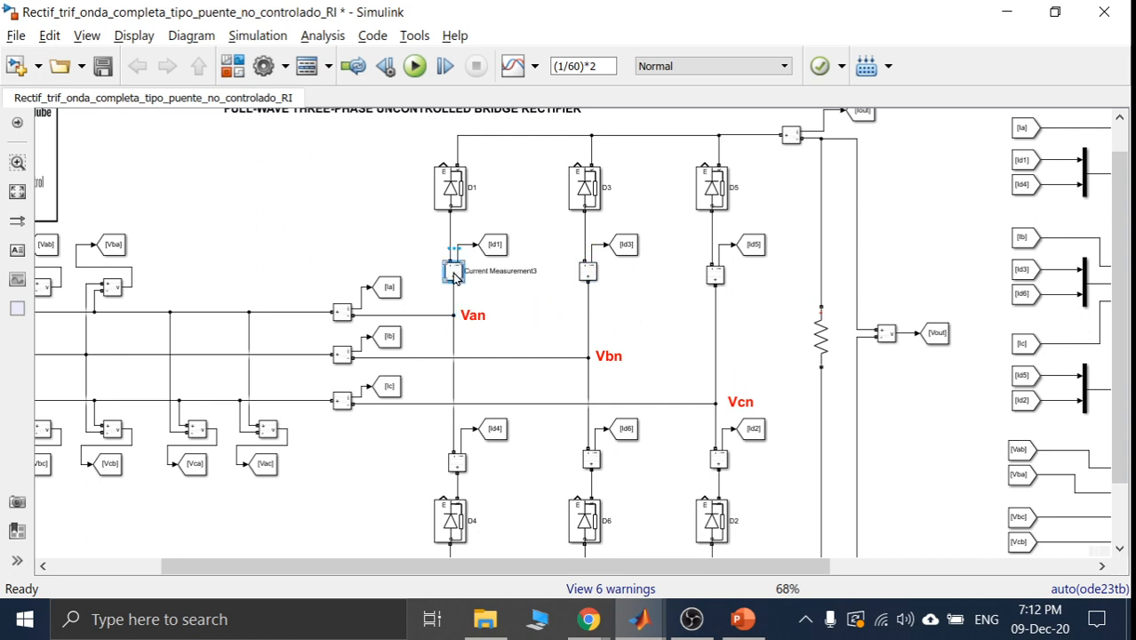
- Try out connections from the wire above the Vbn node to the wires under D3 and D1, and discard them
left_click(610, 300)
left_click(588, 306)
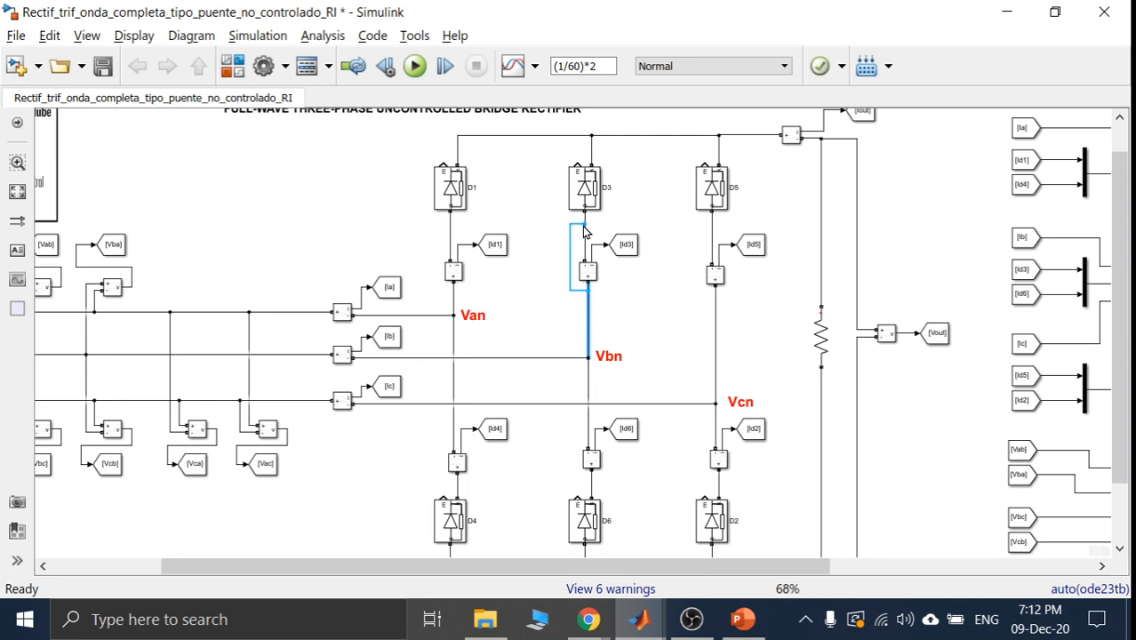
left_click(573, 231)
left_click(588, 300)
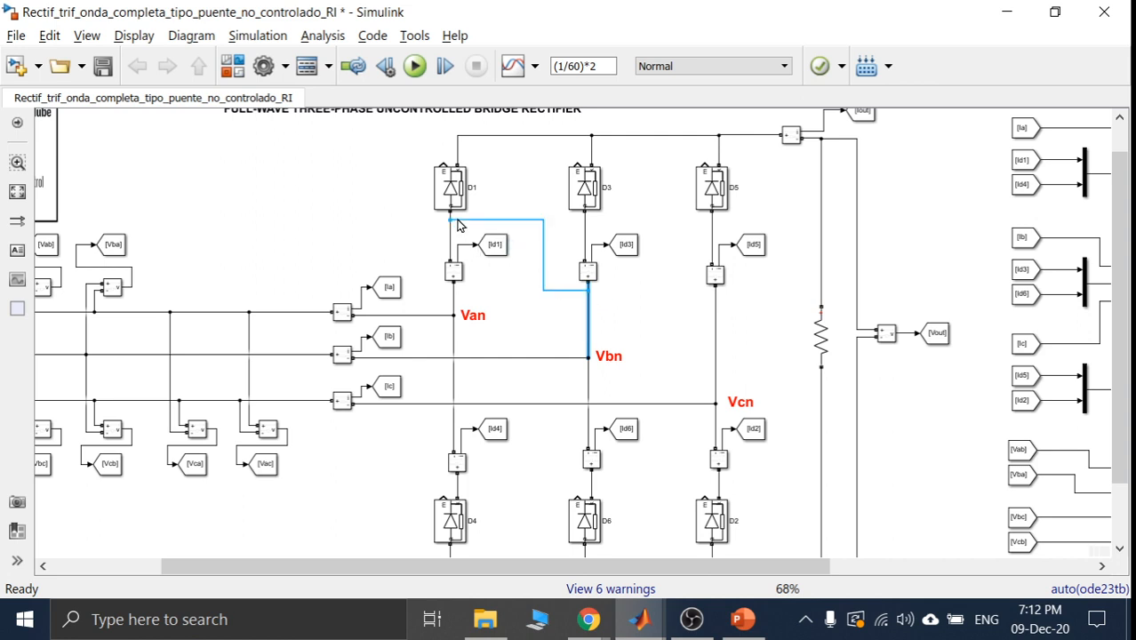
left_click(522, 261)
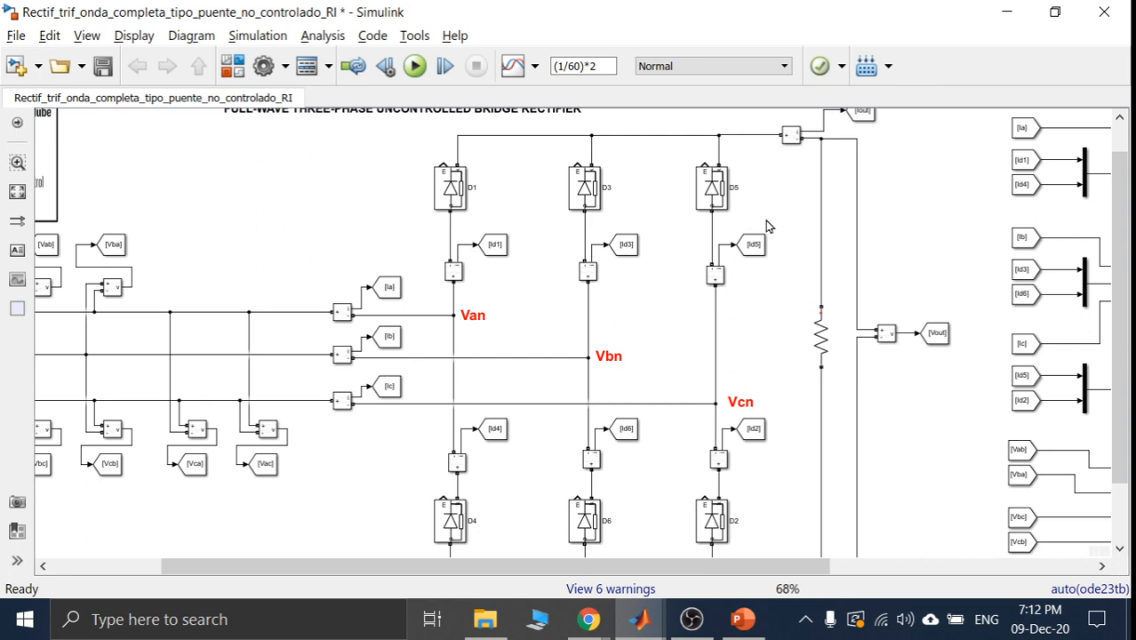
- Switch to Chrome, look through the power electronics rectifier playlist on the YouTube channel page, and return to the Simulink model
mouse_move(1122, 200)
left_mouse_down()
mouse_move(1121, 219)
mouse_move(1122, 206)
left_mouse_up()
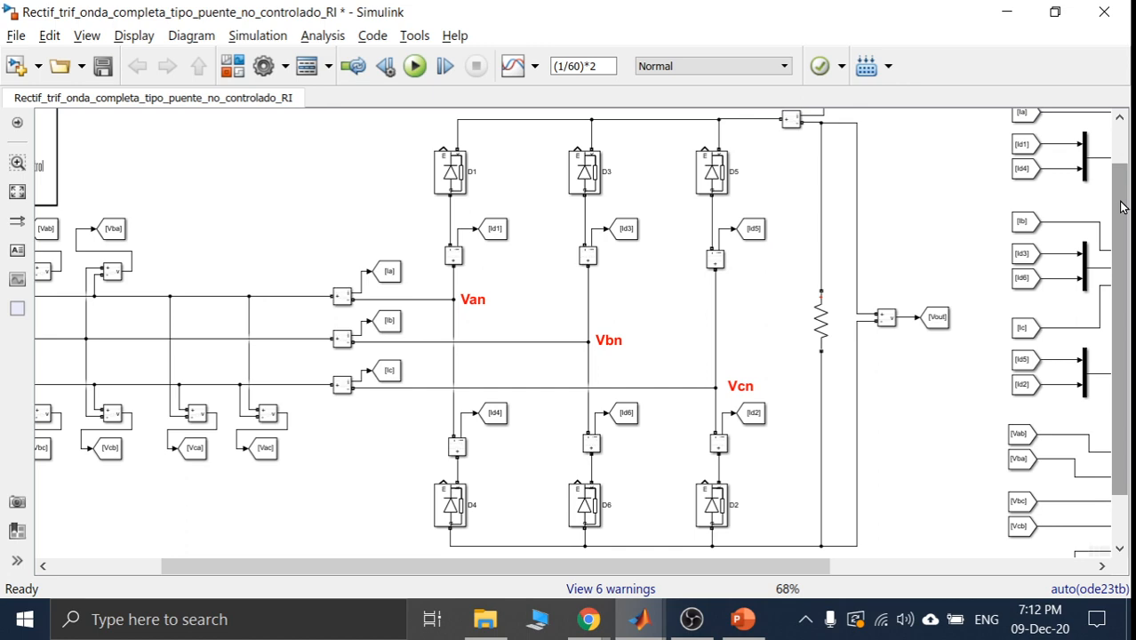
left_click(592, 619)
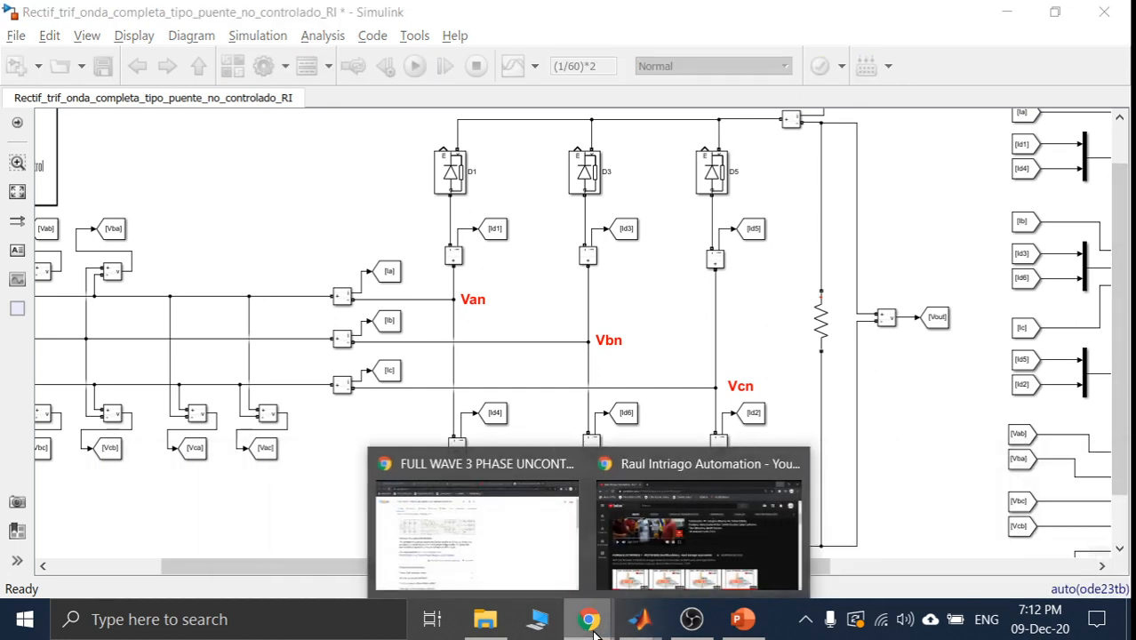
left_click(698, 529)
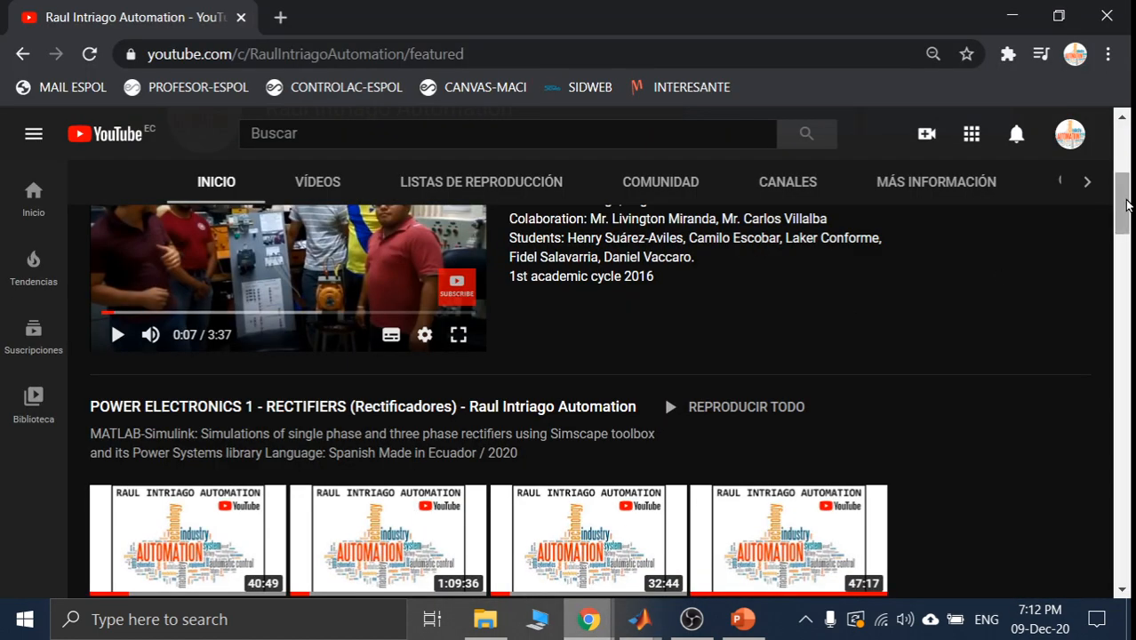
left_click_drag(1125, 204, 1125, 227)
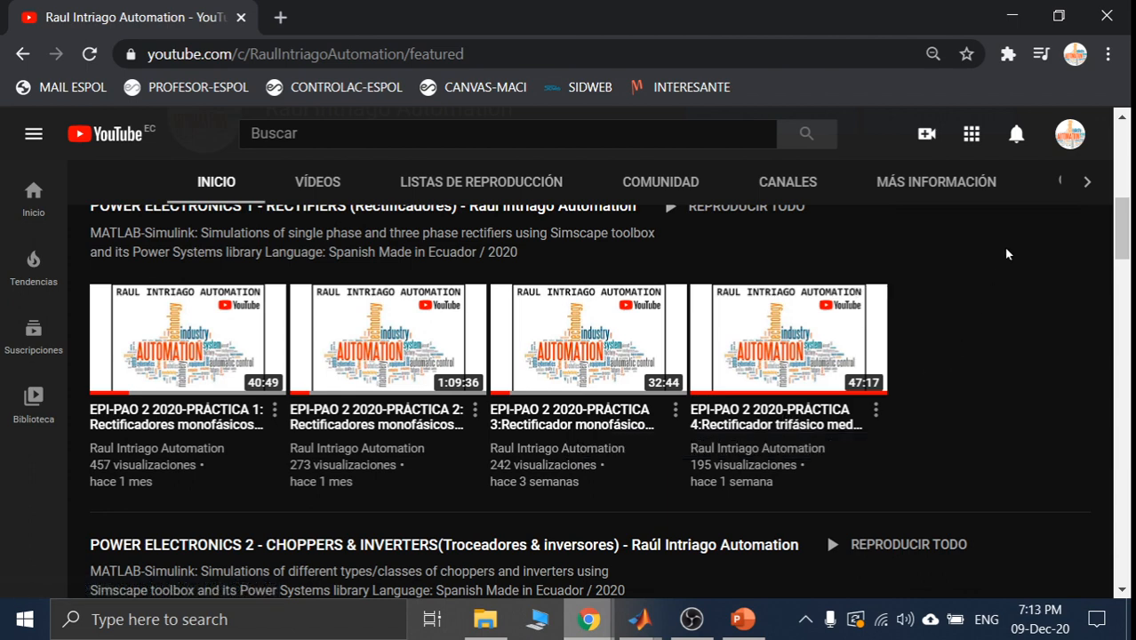
left_click(1012, 16)
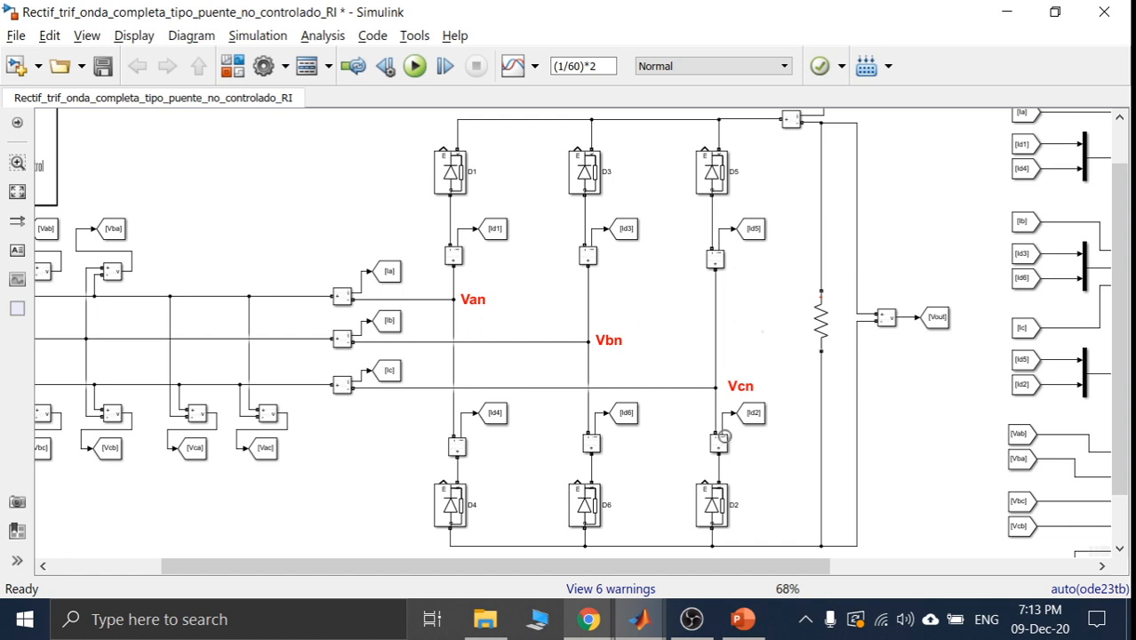
- Examine the lower diodes D4, D6 and D2 and the common return line that joins them to the load
left_click(716, 500)
left_click(582, 511)
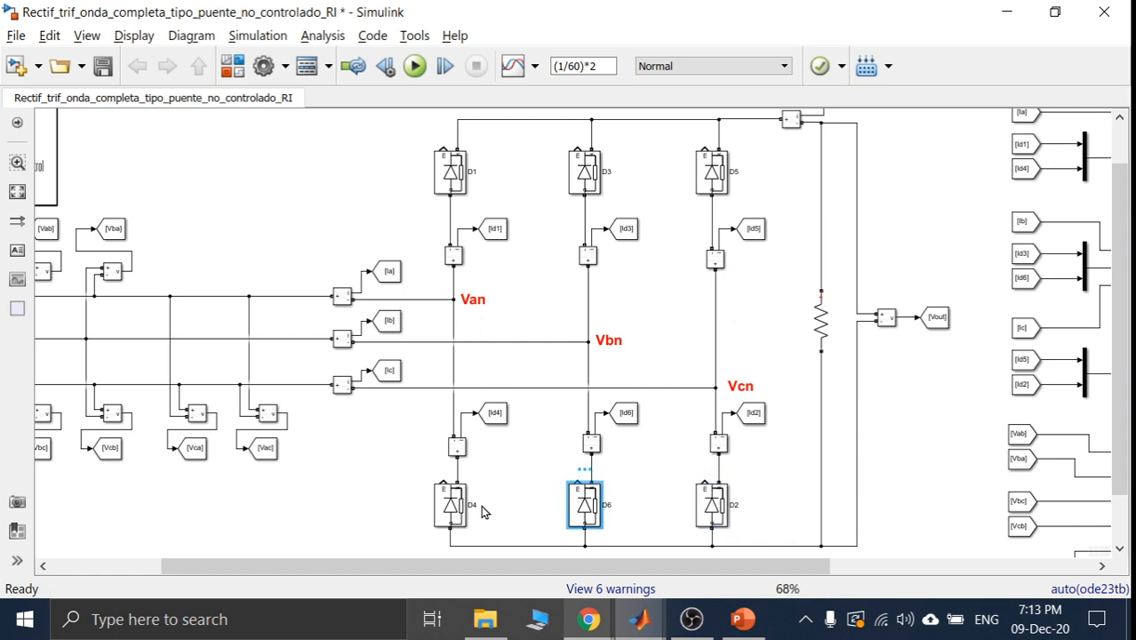
left_click(445, 511)
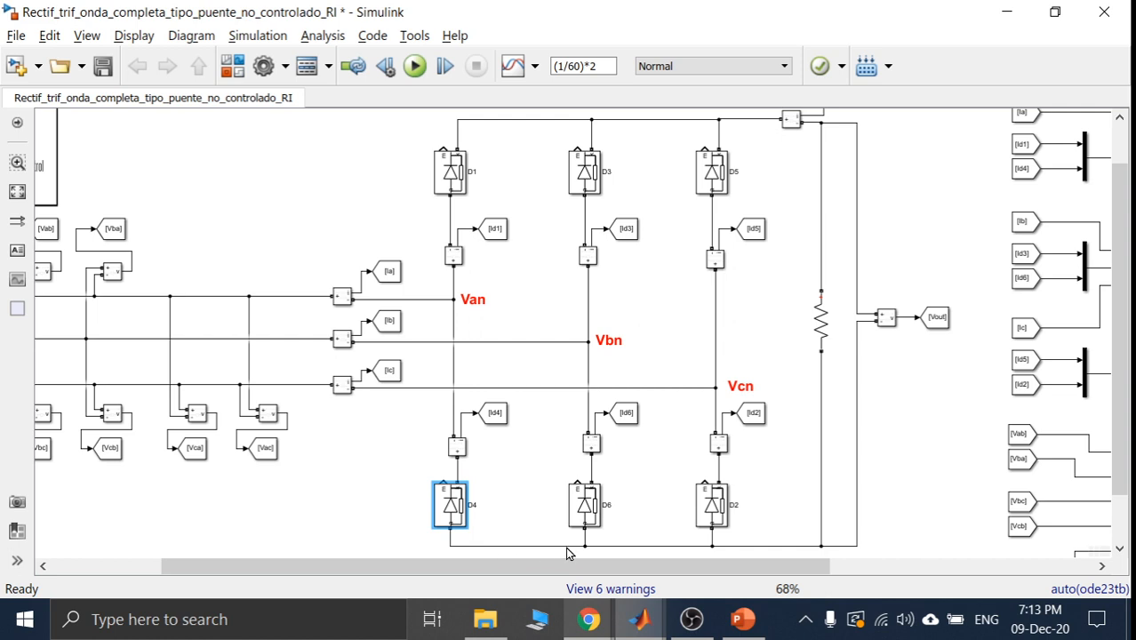
left_click(678, 545)
left_click(524, 546)
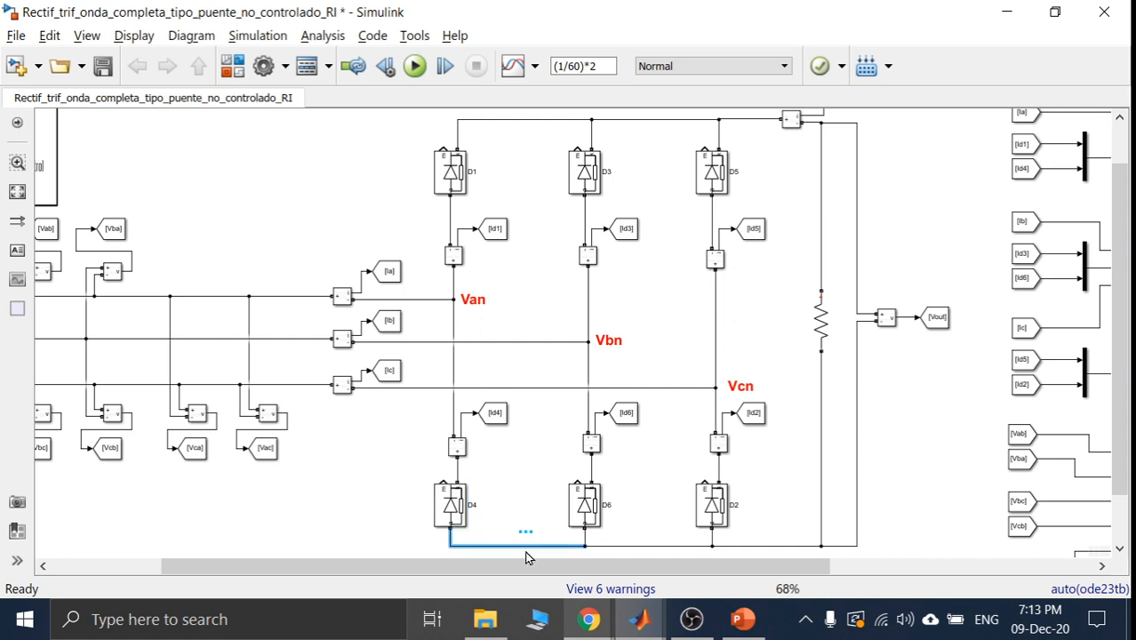
left_click(454, 518)
left_click(583, 512)
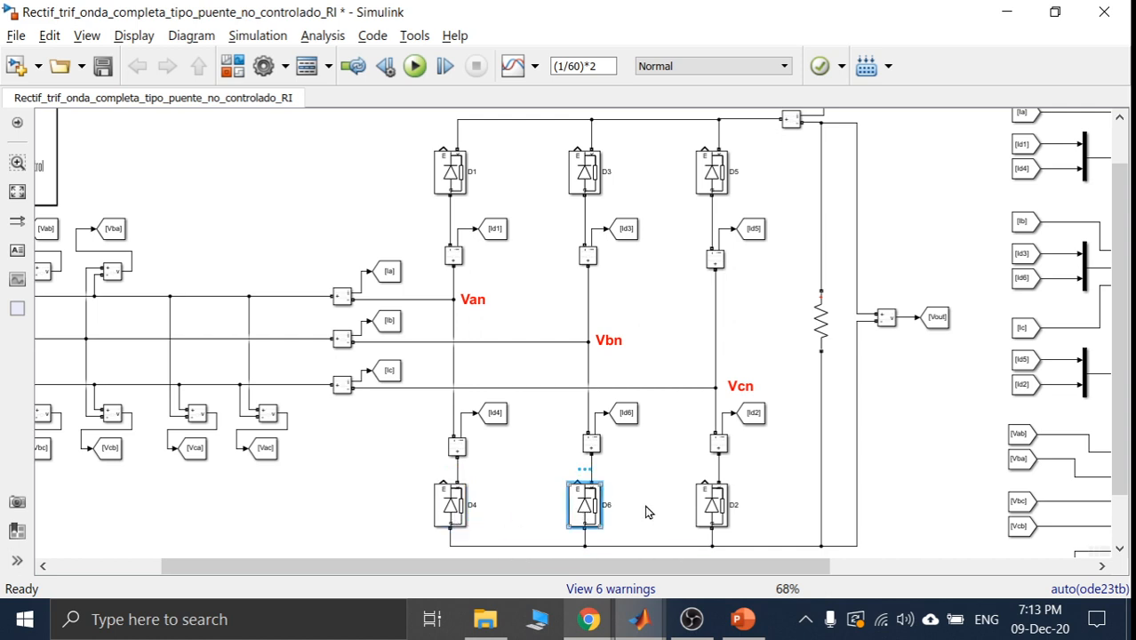
left_click(704, 508)
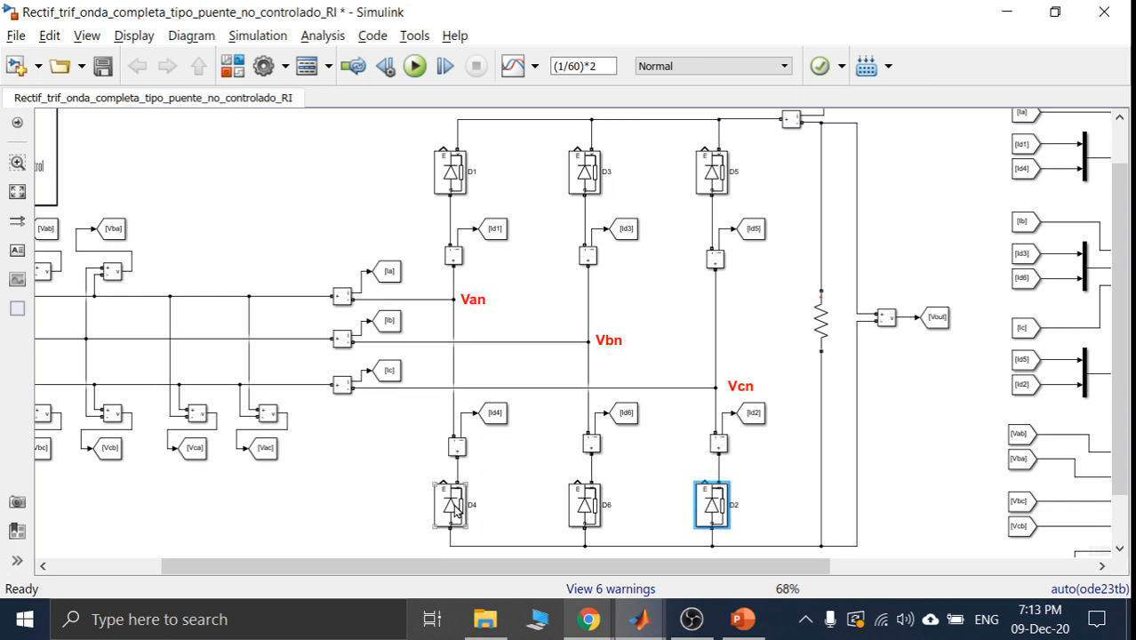
left_click(457, 508)
left_click(583, 509)
left_click(711, 508)
left_click(787, 474)
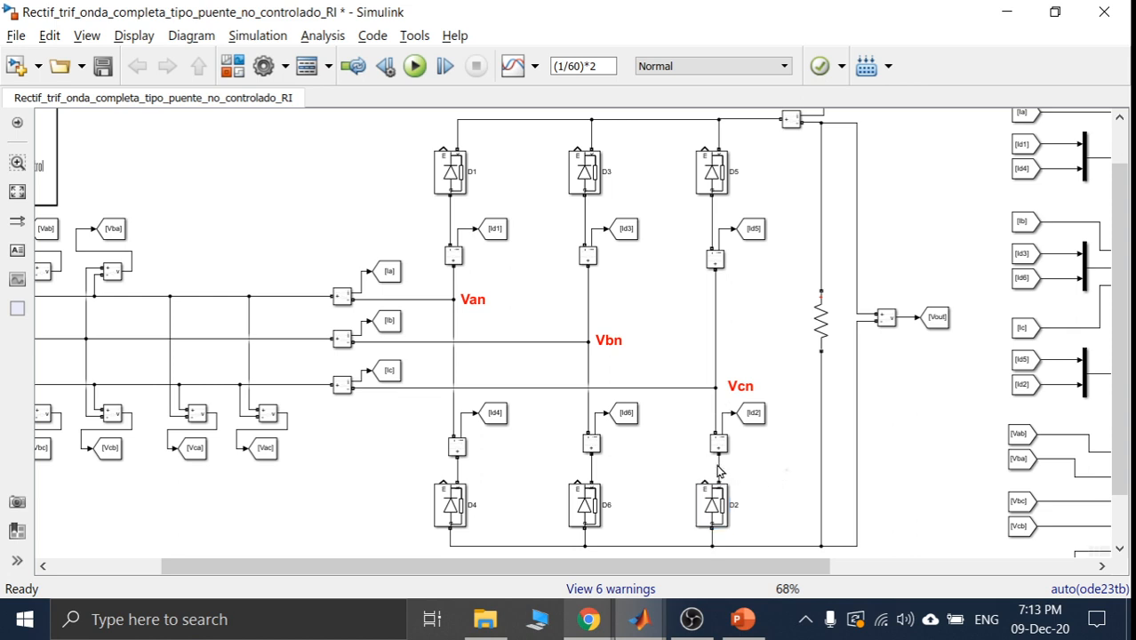
- Draw a trial connection between the wires above D2 and D6, delete it, and inspect both wires
left_click_drag(718, 463, 590, 463)
left_click(632, 462)
key("Delete")
left_click(591, 466)
left_click(591, 467)
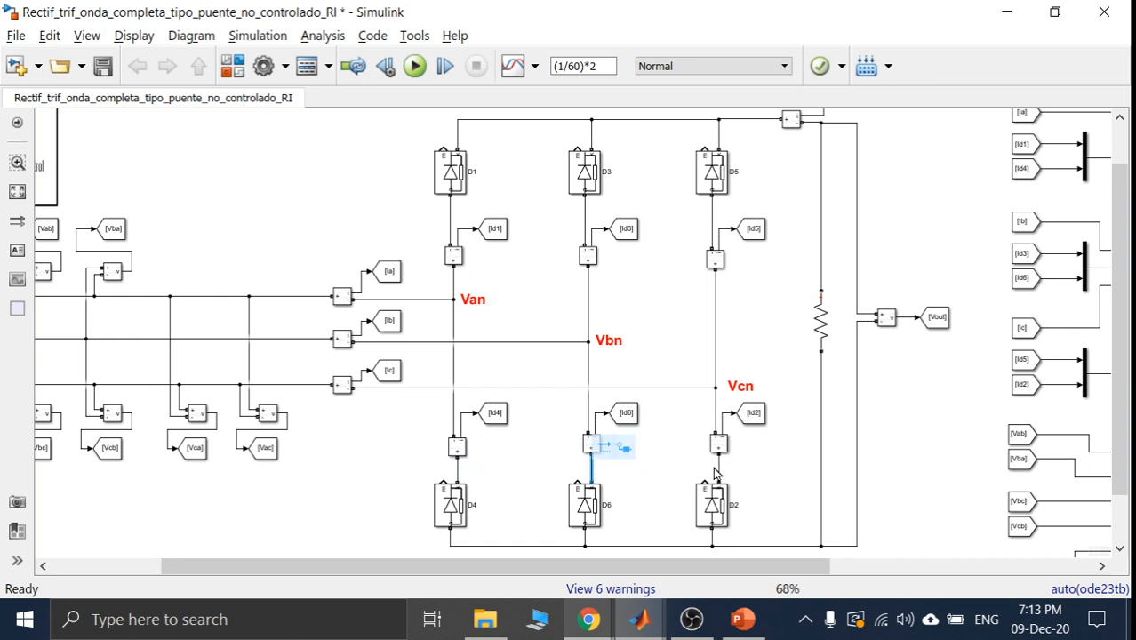
left_click(719, 468)
left_click(772, 479)
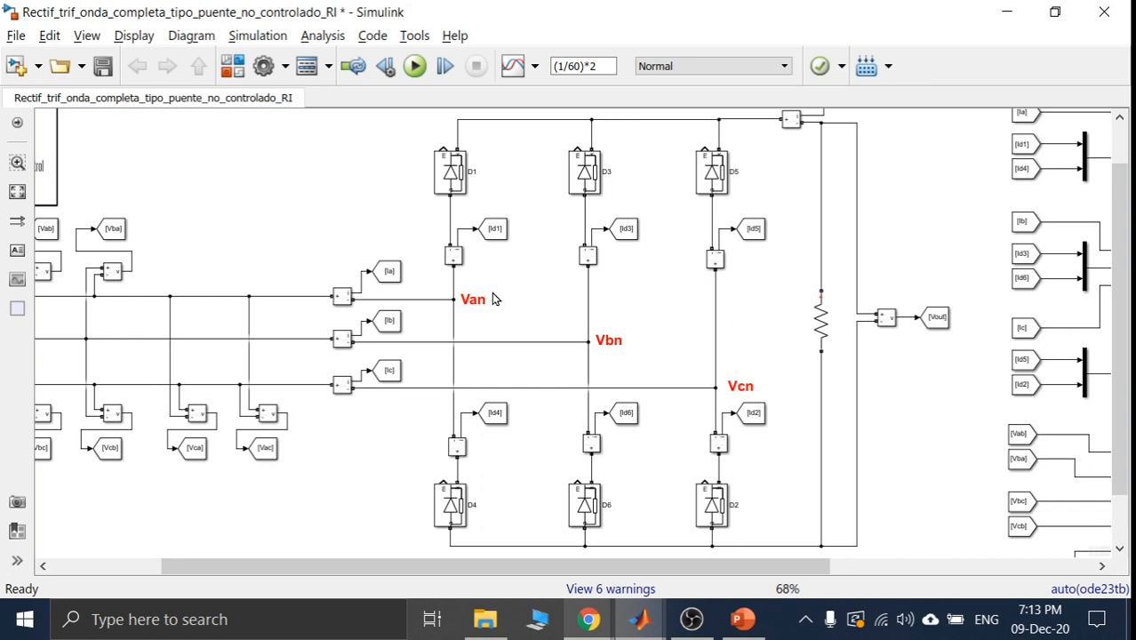
- Examine the conduction path through D1 and D6 in relation to the Van node
left_click(452, 174)
left_click(585, 505)
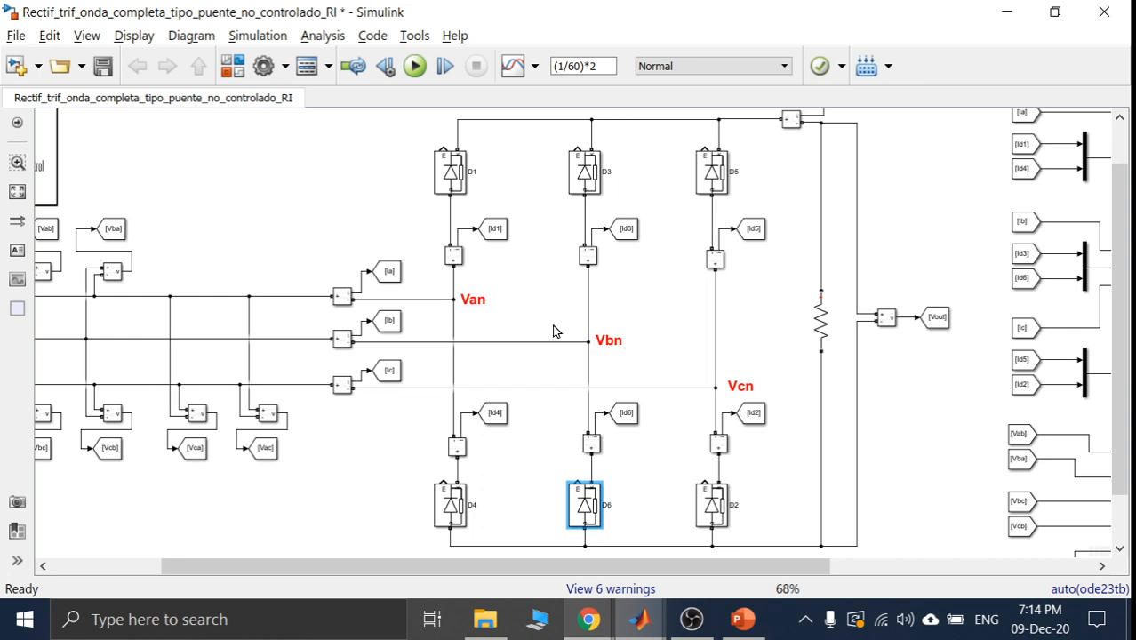
double_click(476, 300)
left_click(514, 304)
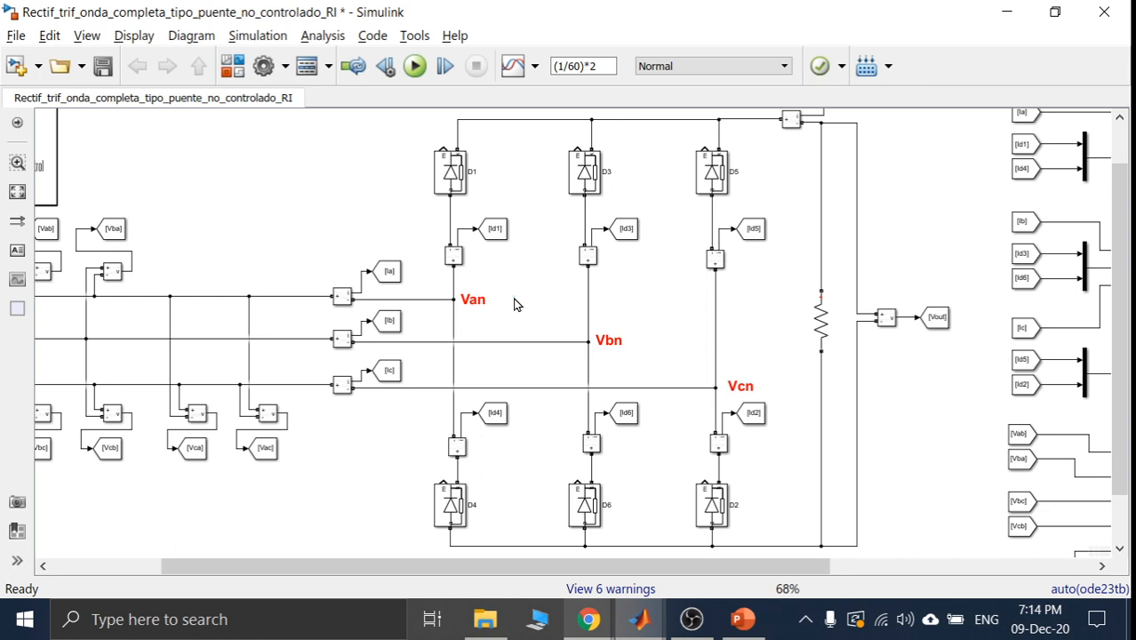
left_click(590, 510)
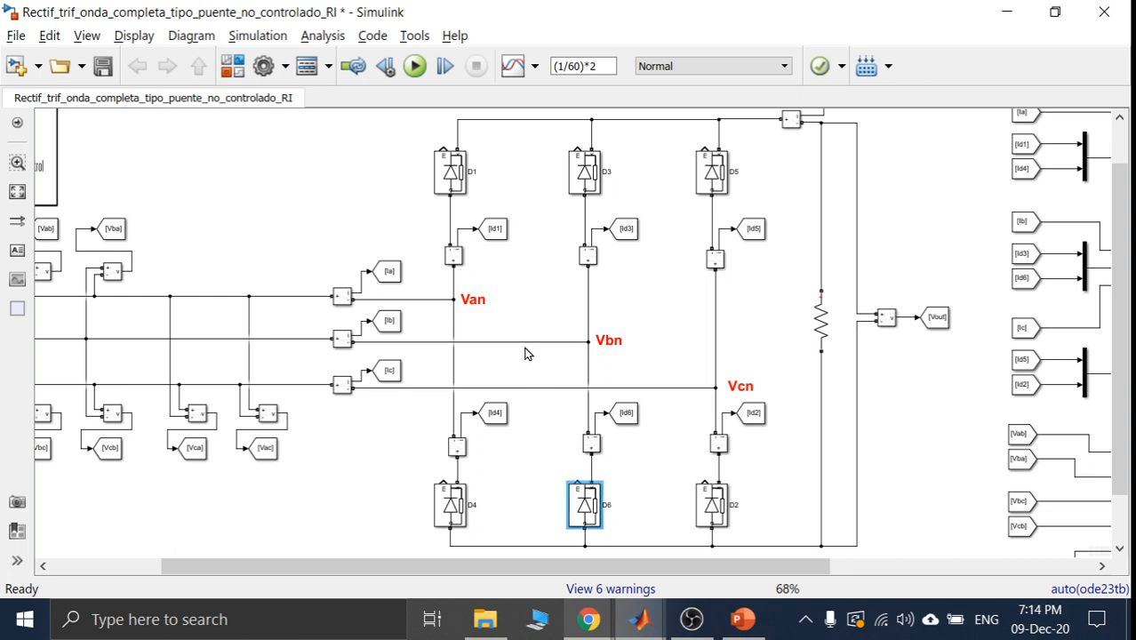
- Compare the Van, Vbn and Vcn phase nodes to identify which one makes D6 conduct
double_click(476, 301)
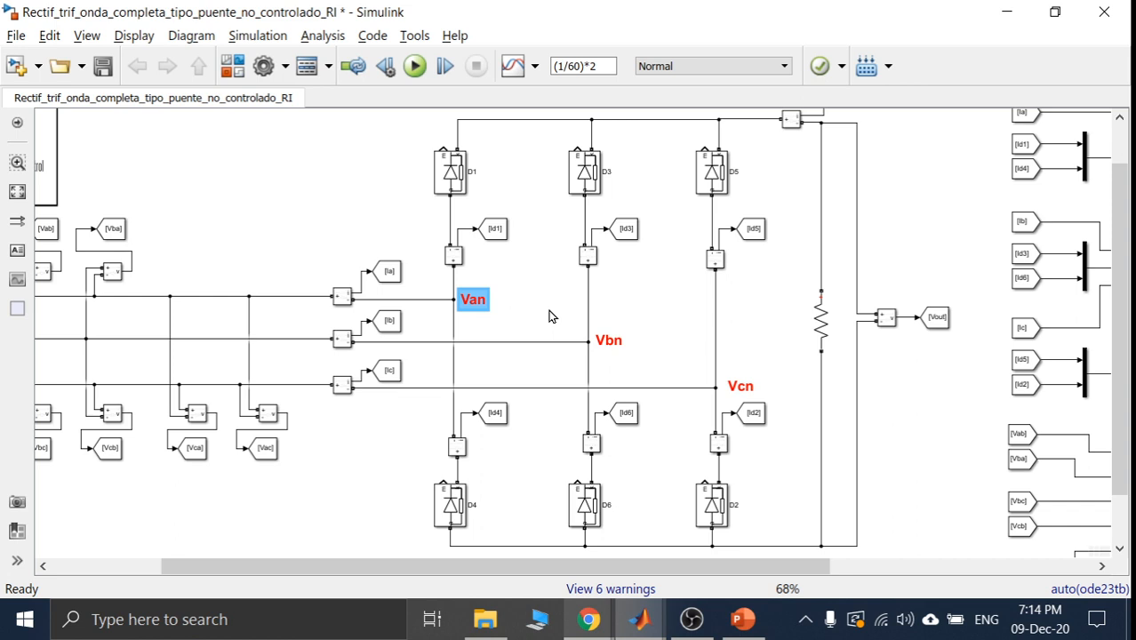
left_click(608, 341)
left_click(735, 389)
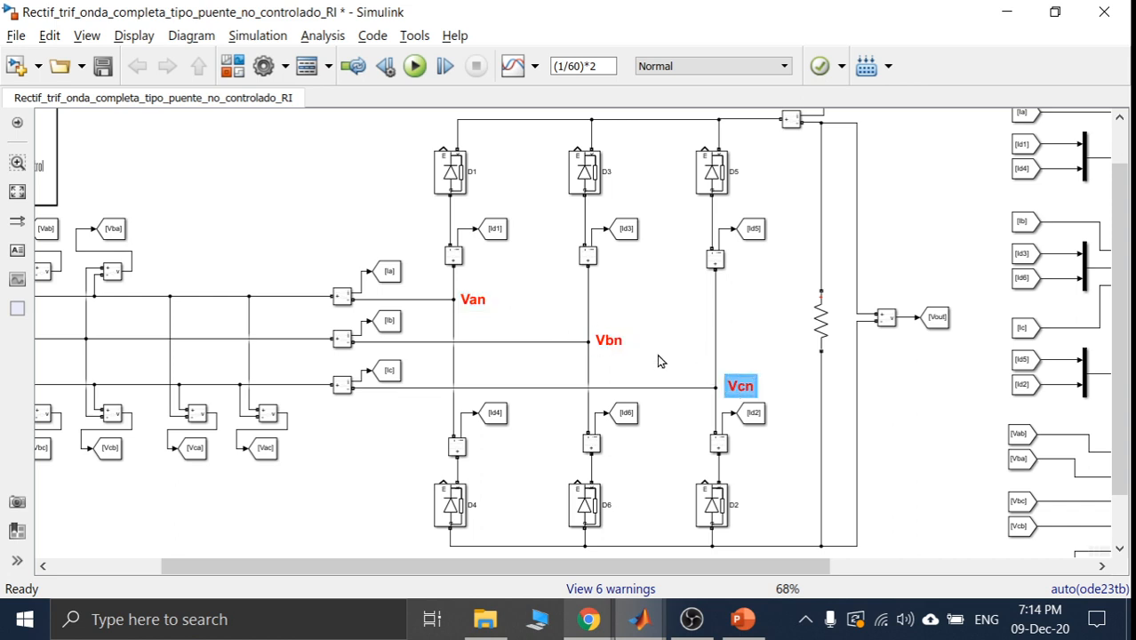
left_click(659, 360)
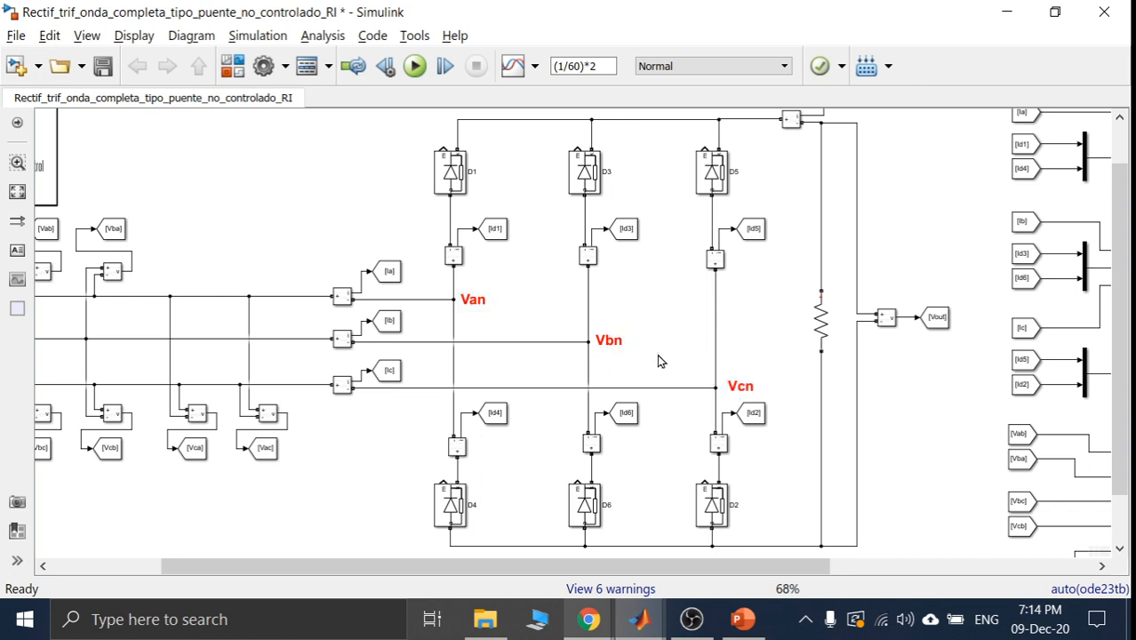
double_click(609, 341)
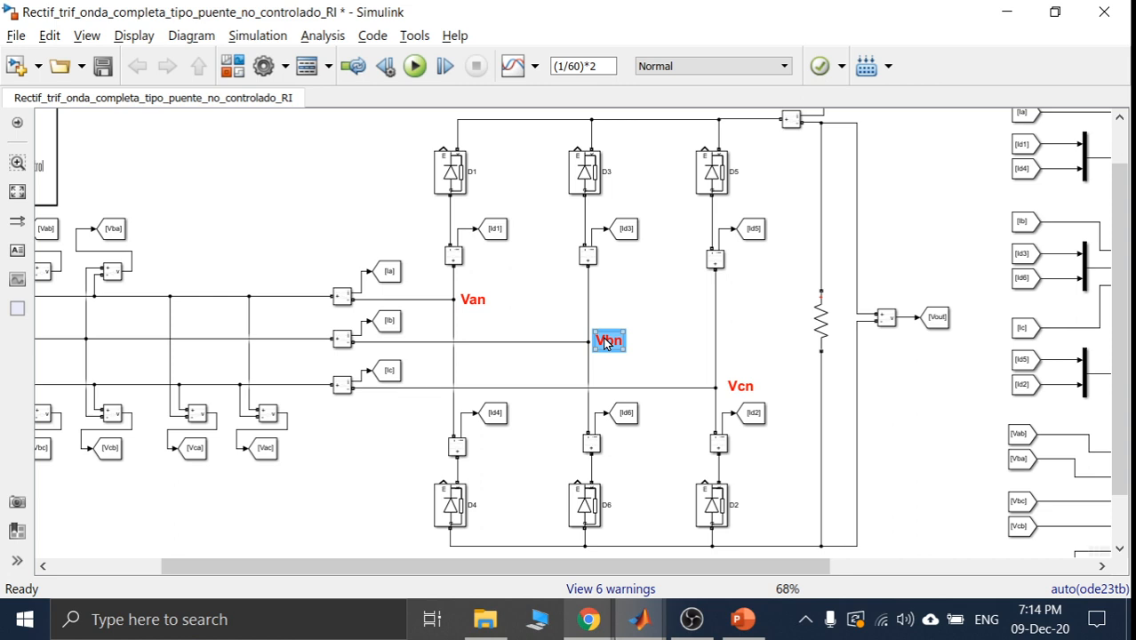
left_click(668, 356)
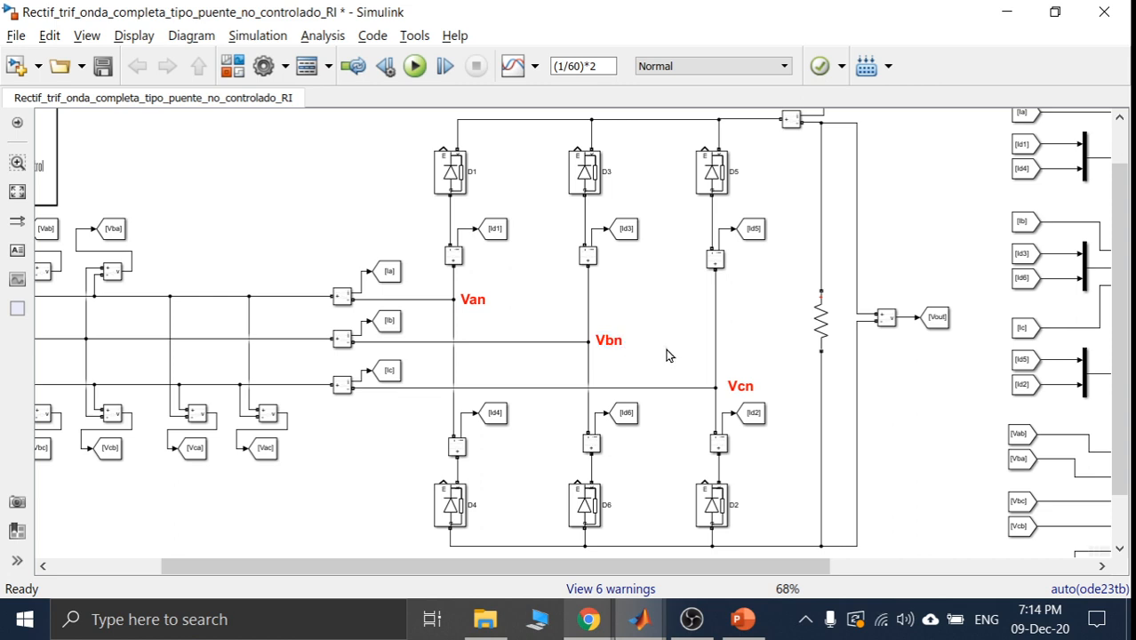
left_click(593, 520)
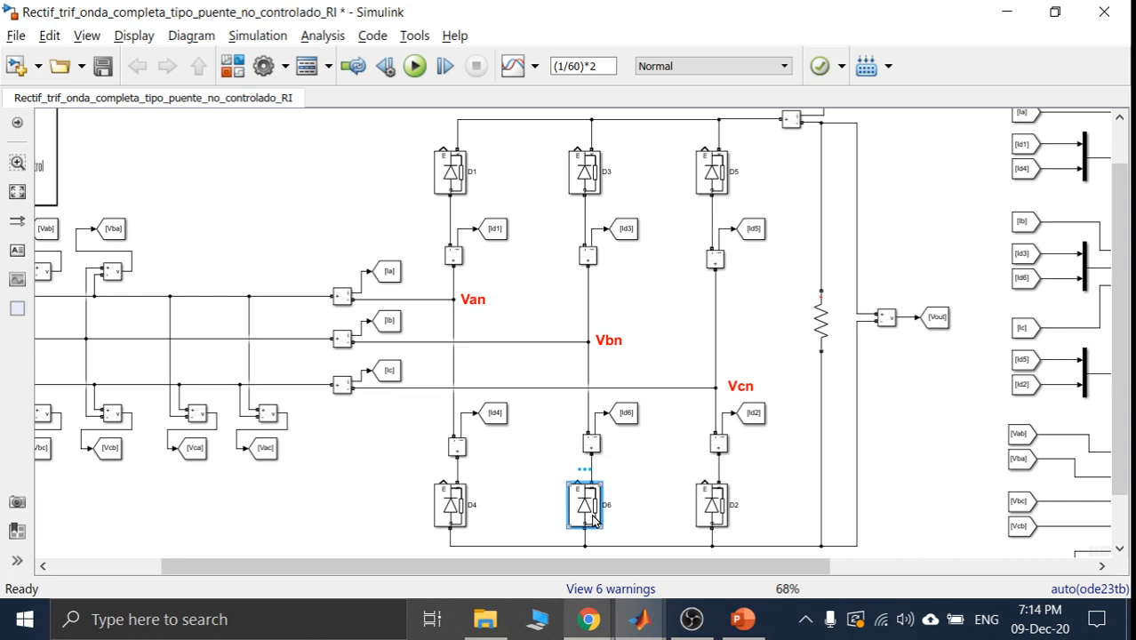
left_click(658, 303)
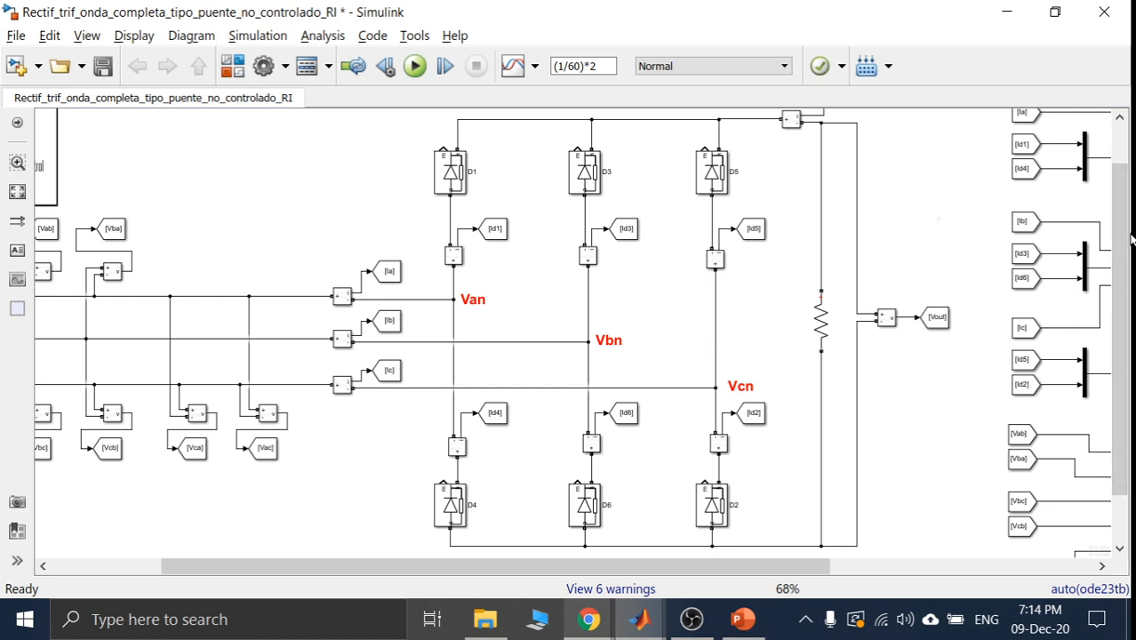
scroll(1122, 300, "down", 2)
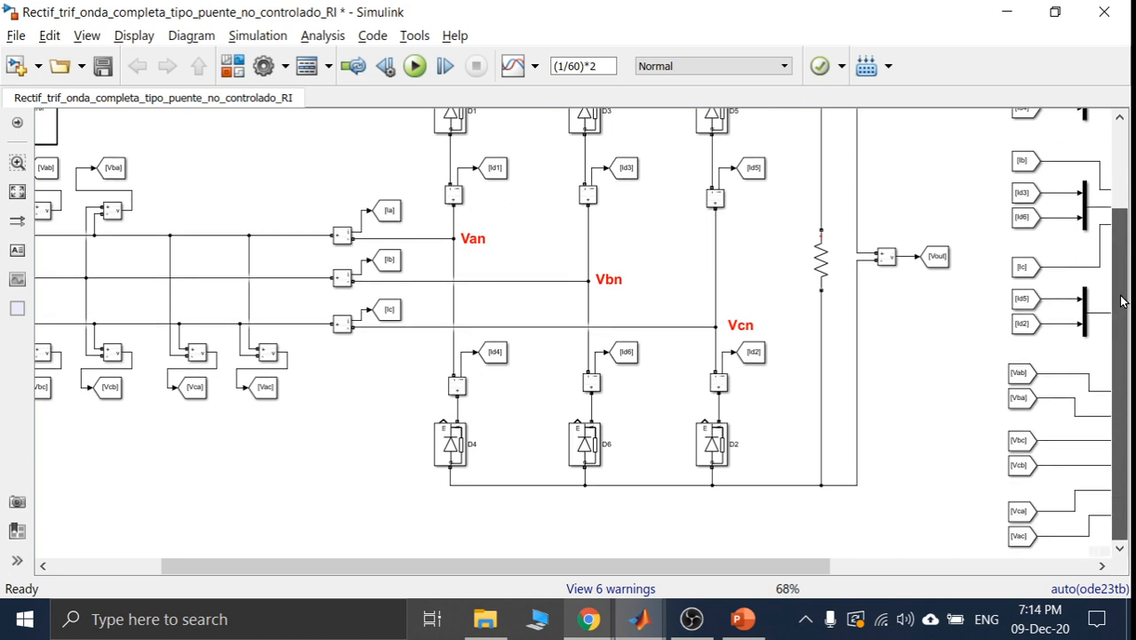
- Examine the bridge from the Van node and upper diodes down to lower diode D2
scroll(1121, 249, "up", 1)
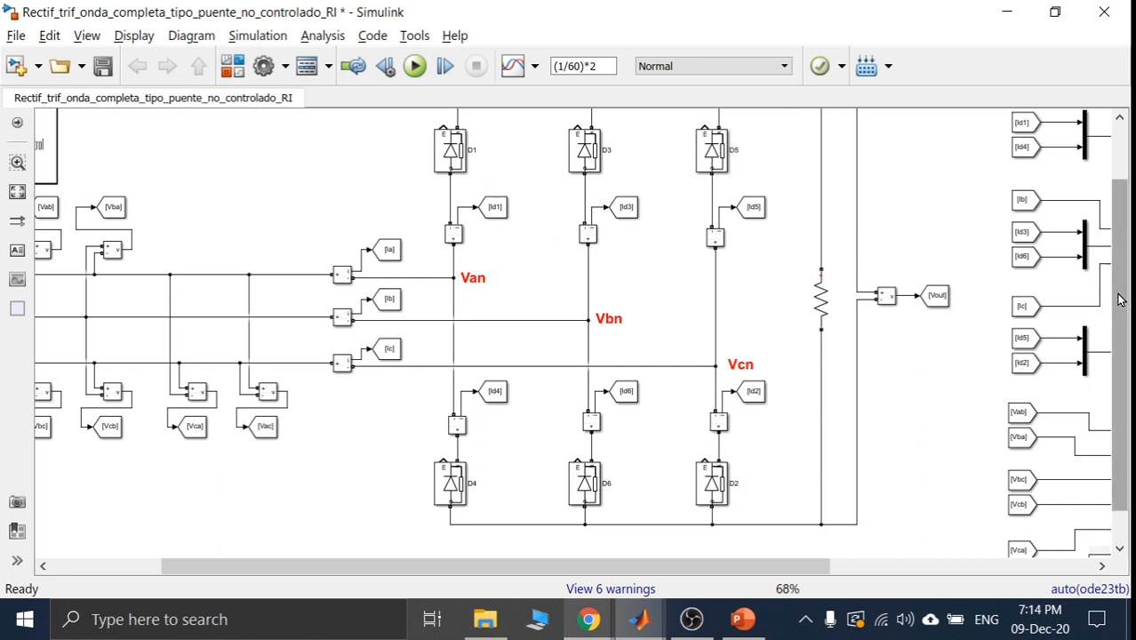
left_click_drag(1119, 294, 1116, 280)
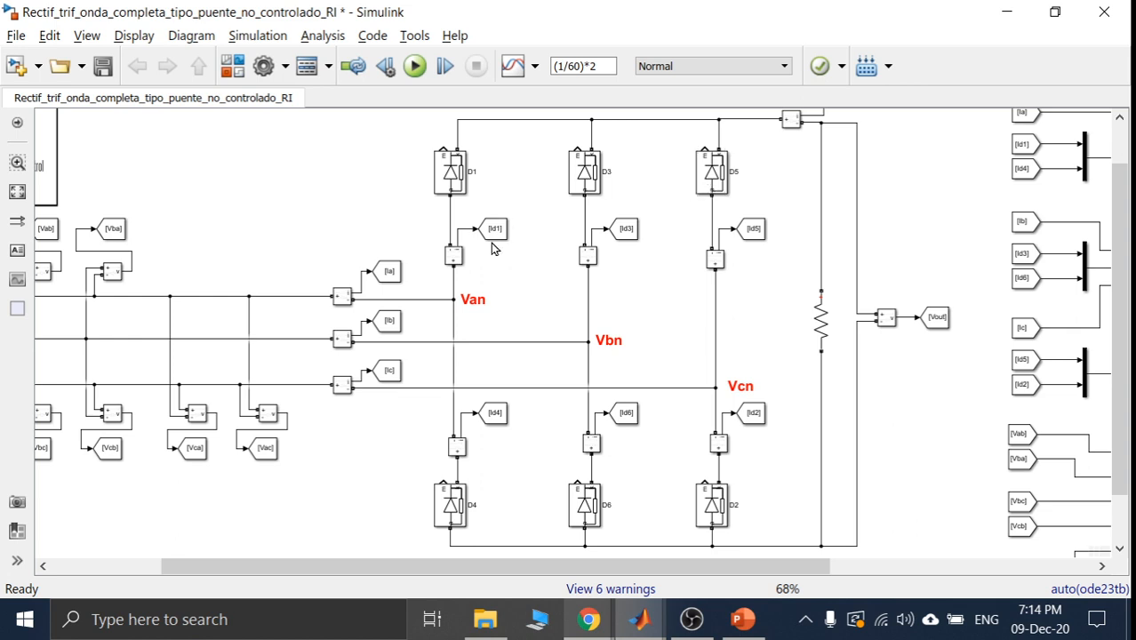
left_click(469, 307)
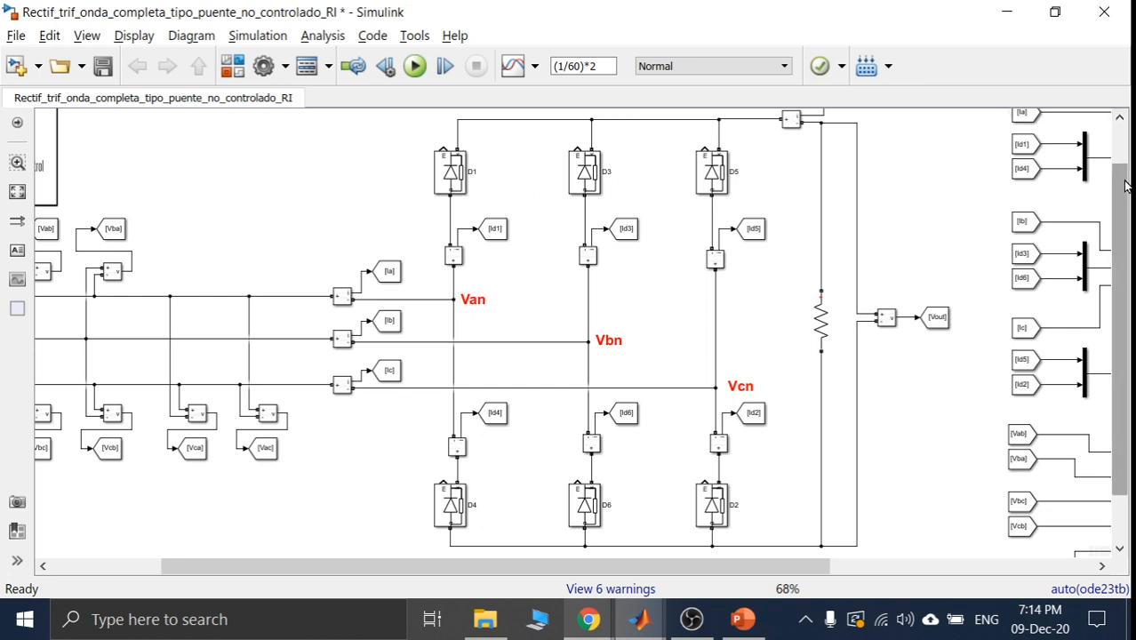
left_click_drag(1122, 182, 1123, 245)
left_click(715, 445)
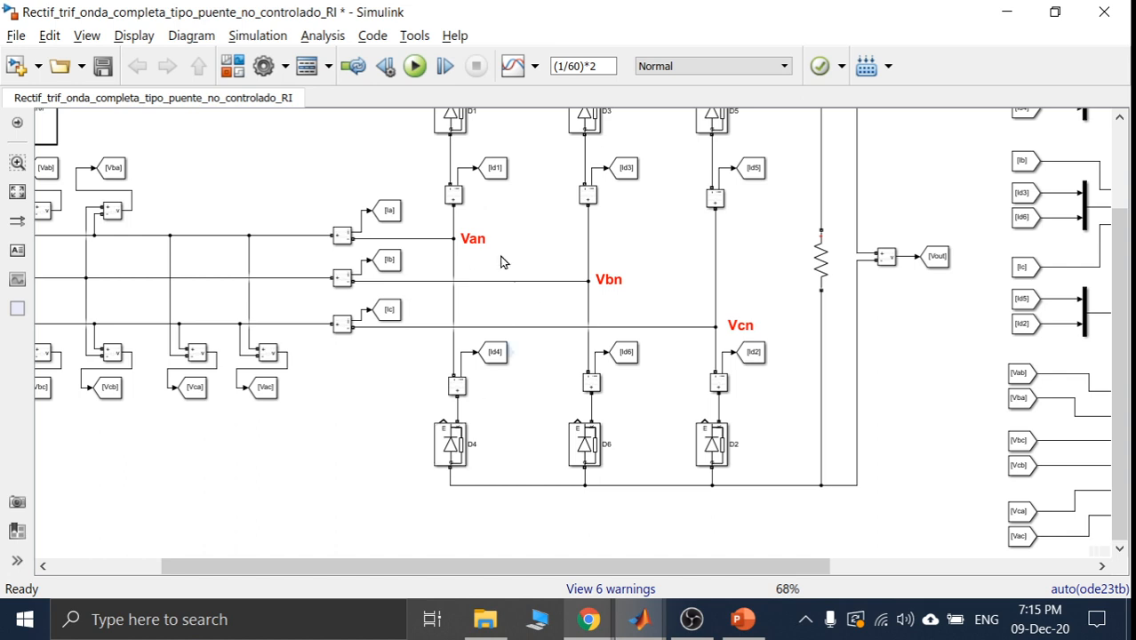
- Place a copy of the Van label below the lower diode line and shorten its text to "V"
left_click(476, 242)
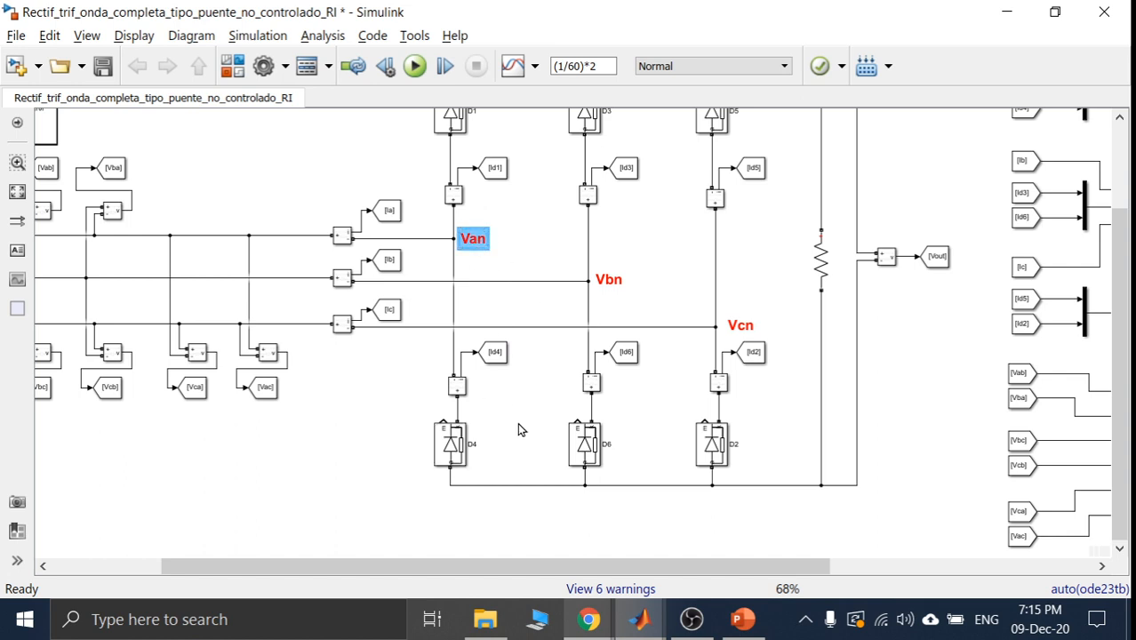
left_click(482, 515)
key("ctrl+v")
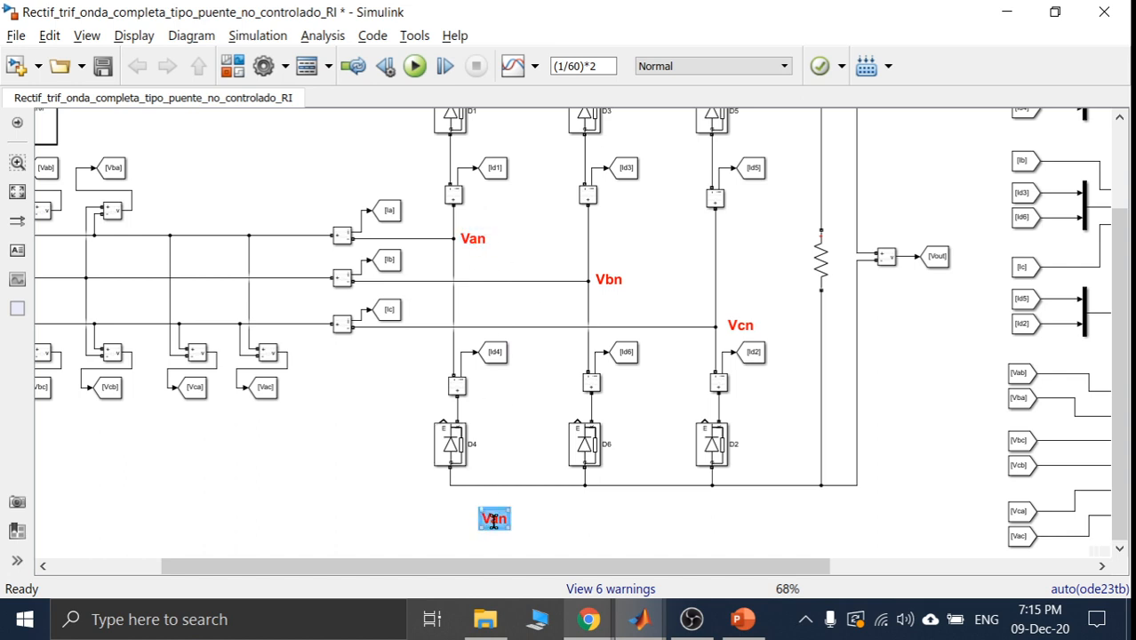
double_click(494, 519)
left_click(494, 519)
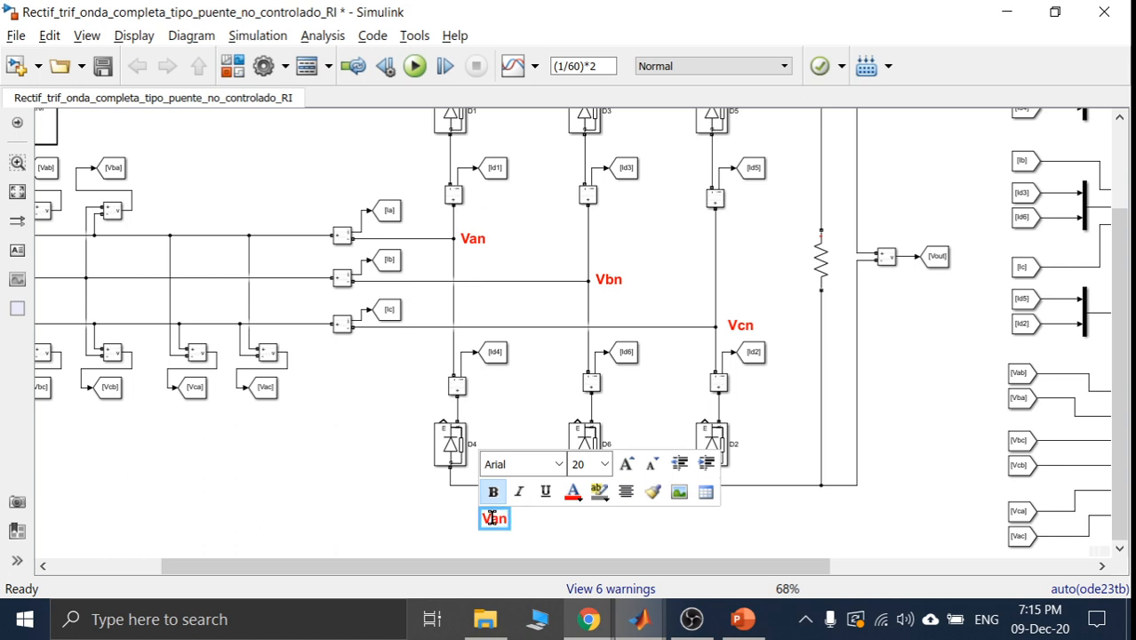
left_click_drag(492, 518, 514, 526)
key("BackSpace")
- Trace the conduction path through D1, D6 and the load resistor
left_click_drag(1111, 318, 1111, 265)
left_click(453, 192)
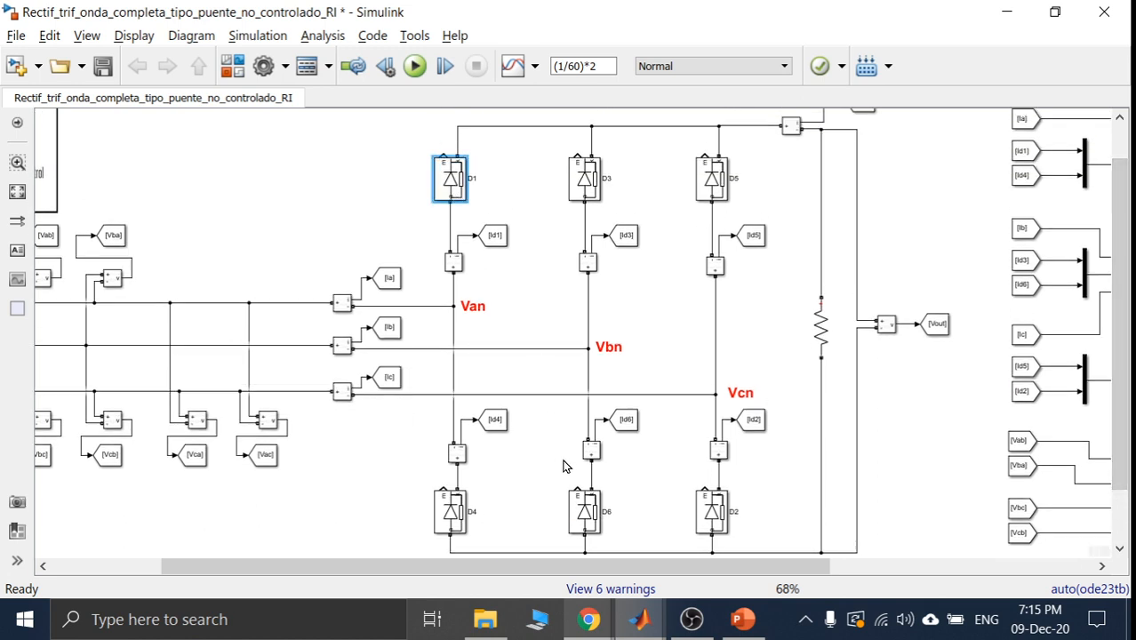
left_click(589, 514)
left_click(823, 327)
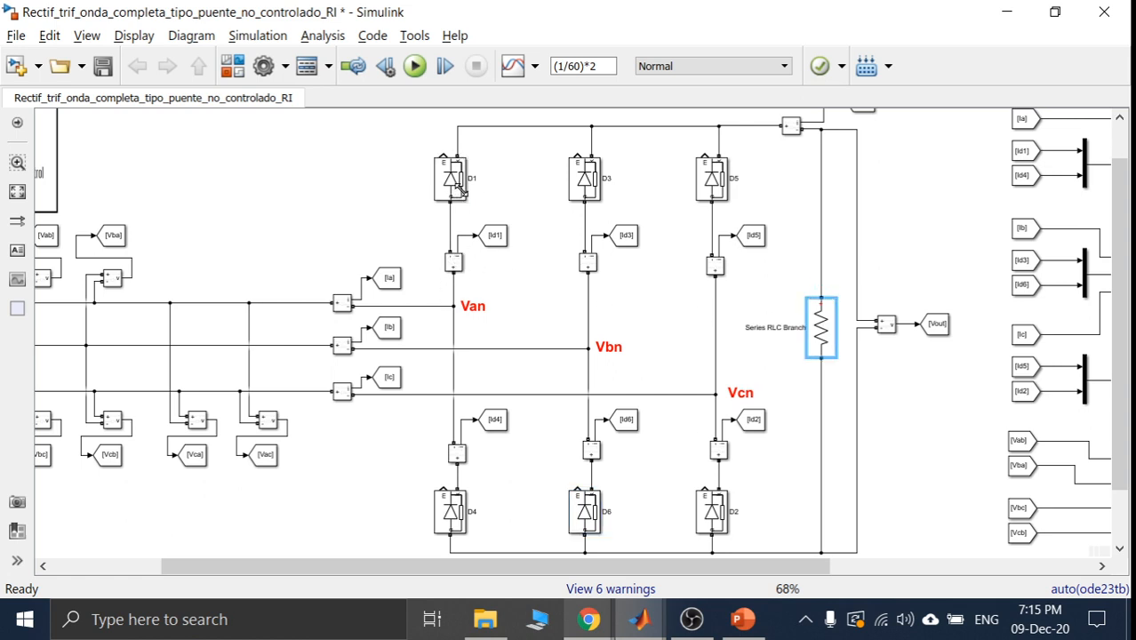
left_click(456, 182)
- Copy the Van label and place the copy beside the upper terminal of the load resistor
left_click(474, 308)
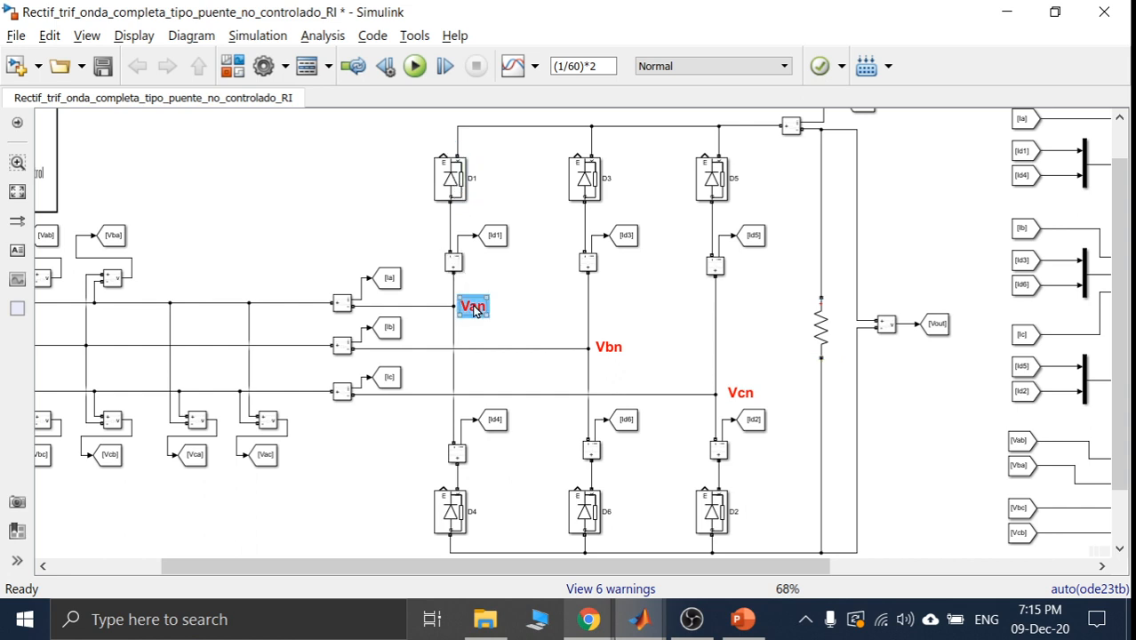
key("ctrl+c")
left_click(789, 315)
key("ctrl+v")
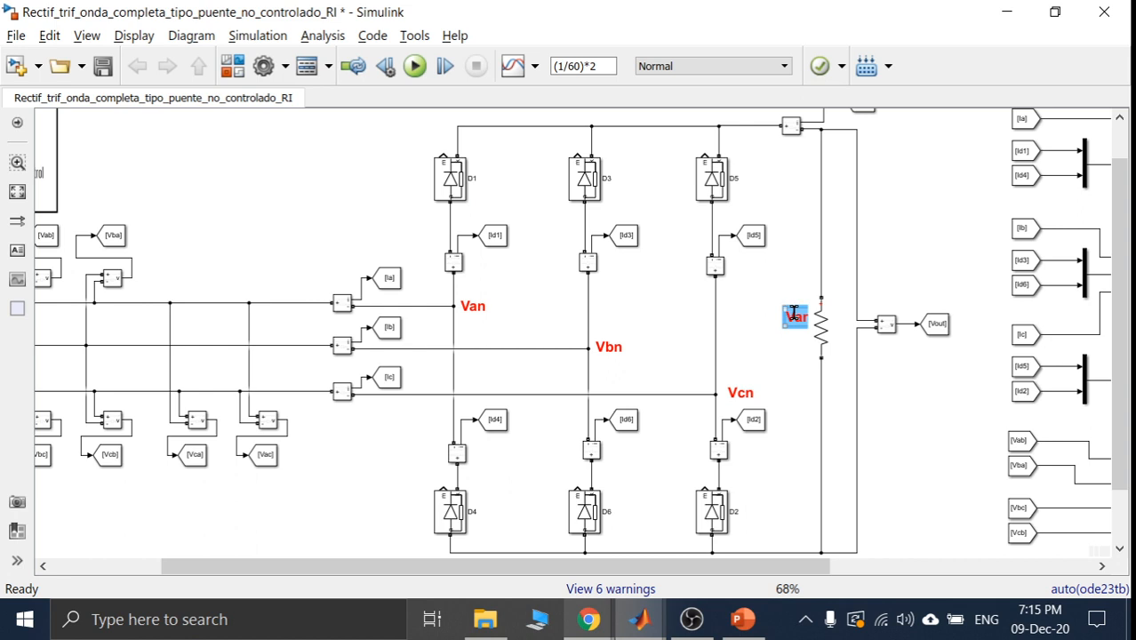
left_click(789, 352)
left_click(785, 318)
left_click(790, 350)
left_click(789, 325)
left_click_drag(789, 330, 784, 282)
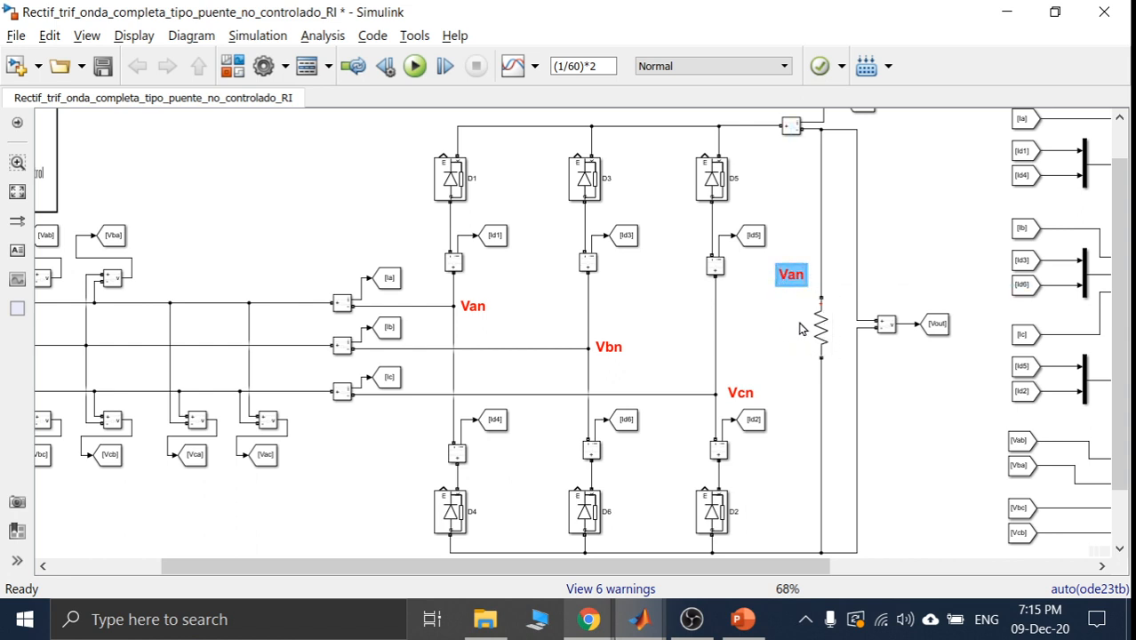
- Inspect the block parameters of diode D1 and the three-phase source side of the circuit
left_click(882, 326)
left_click(771, 334)
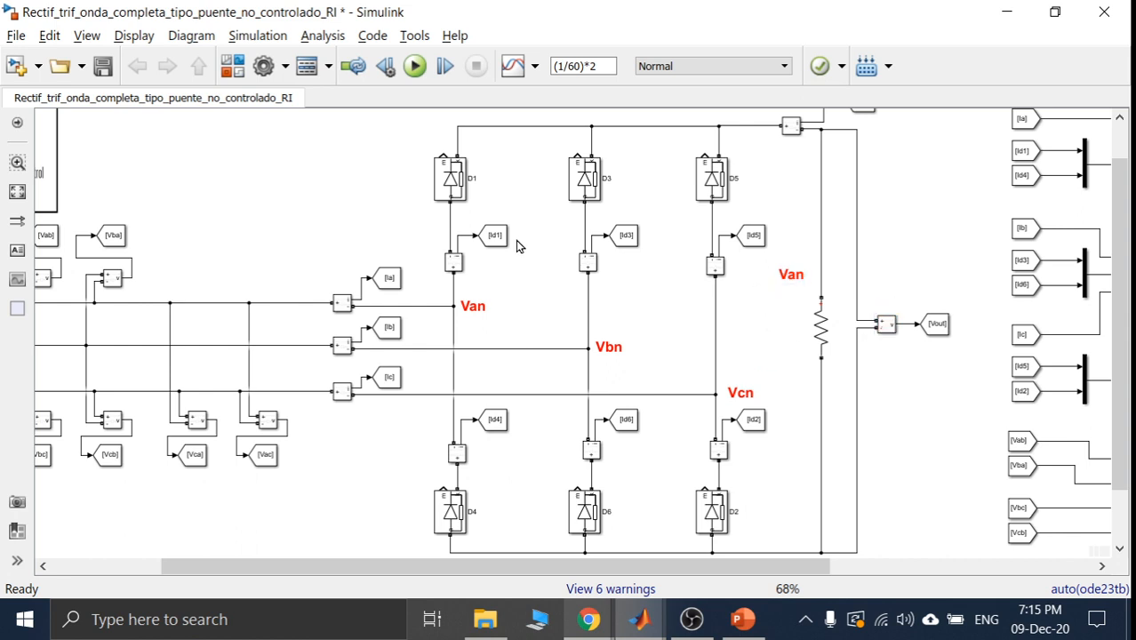
left_click(450, 177)
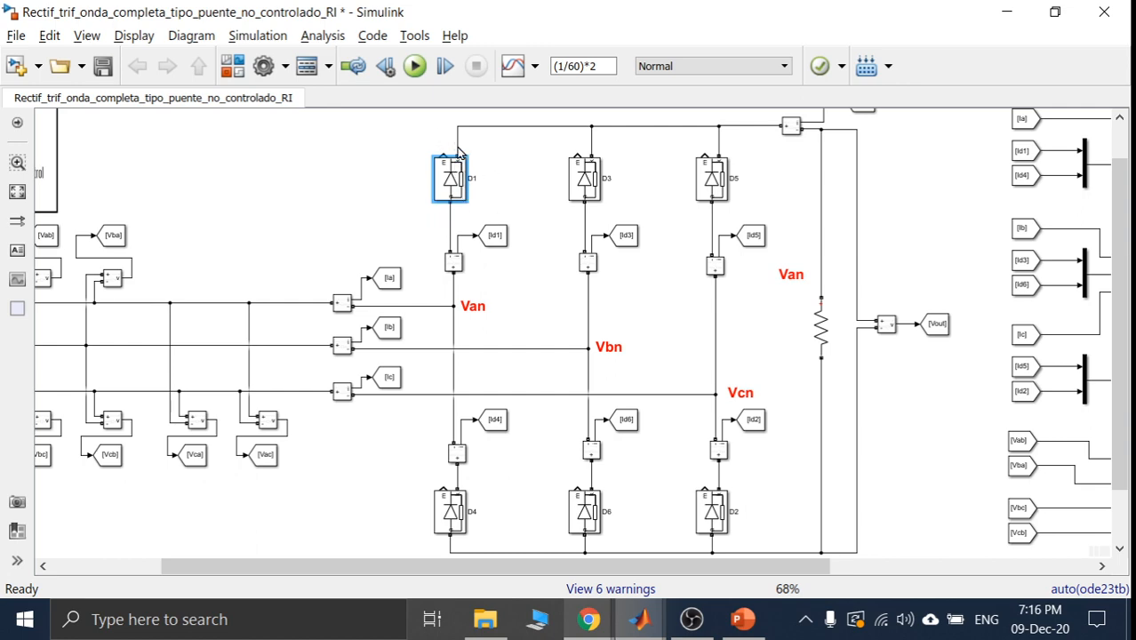
double_click(455, 181)
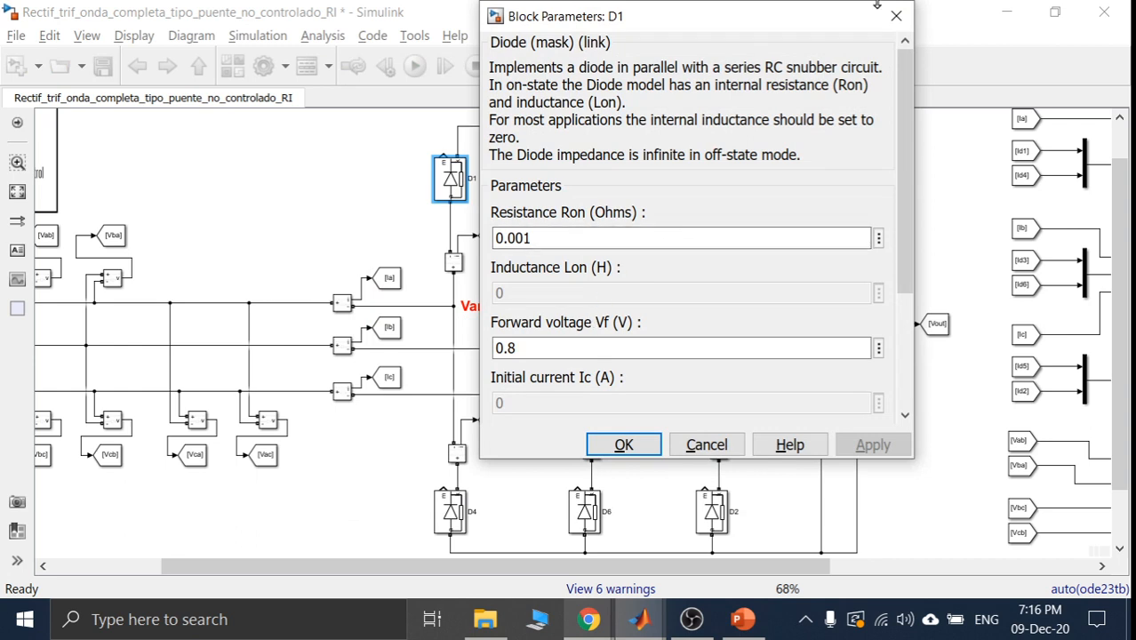
left_click(895, 15)
left_click_drag(609, 566, 411, 593)
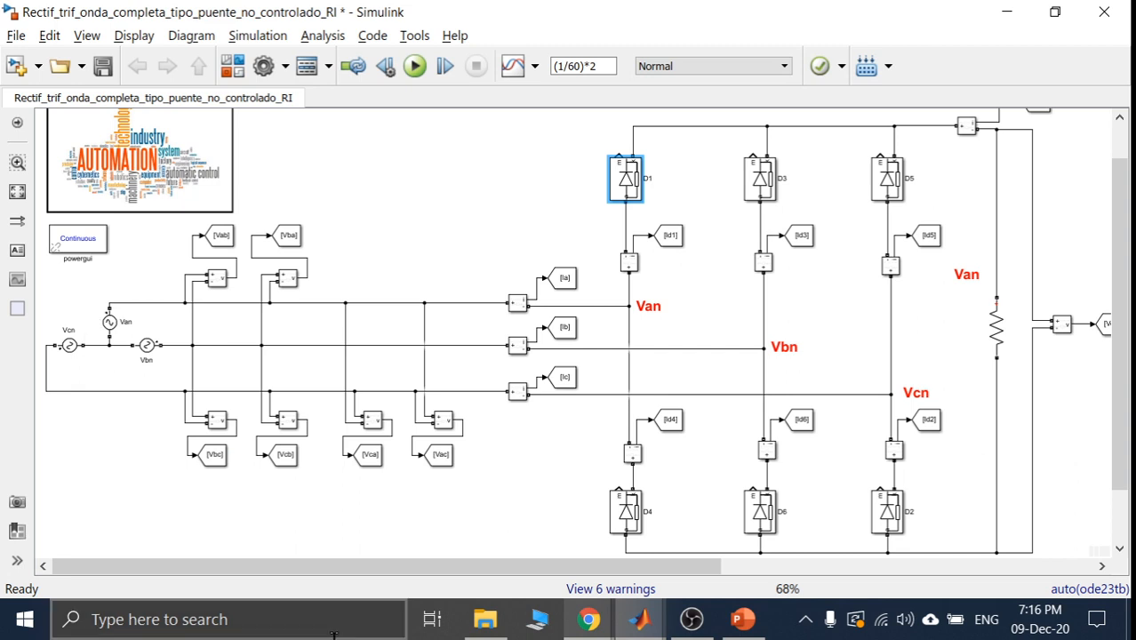
left_click_drag(449, 567, 673, 548)
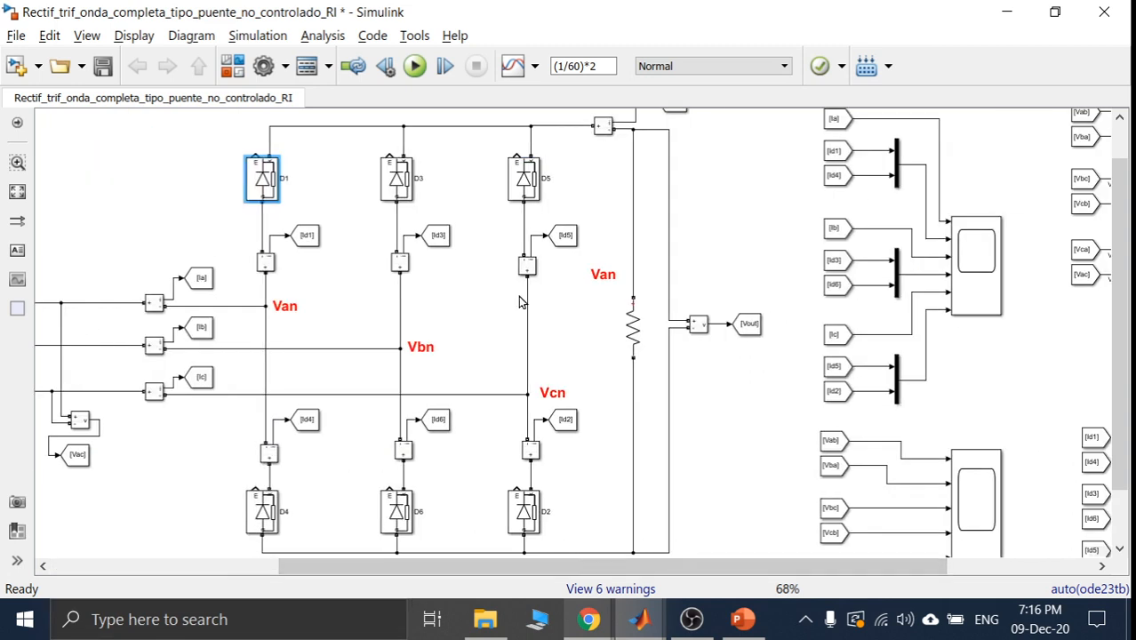
- Trace the Van node to the load's upper wire and the load's lower wire to D6
left_click(284, 307)
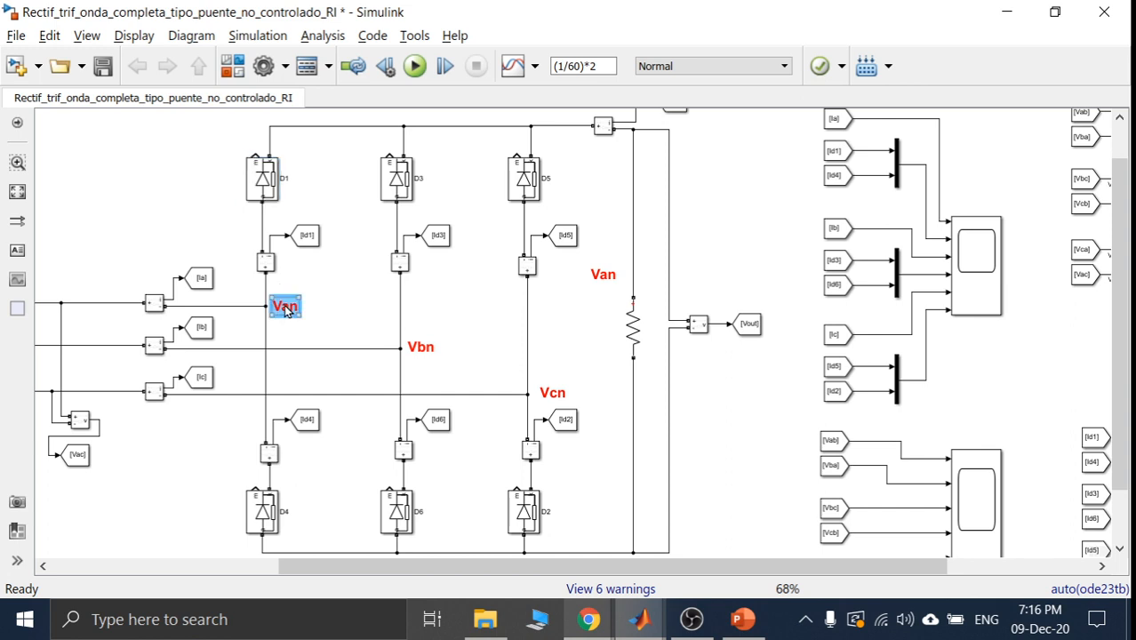
left_click(633, 277)
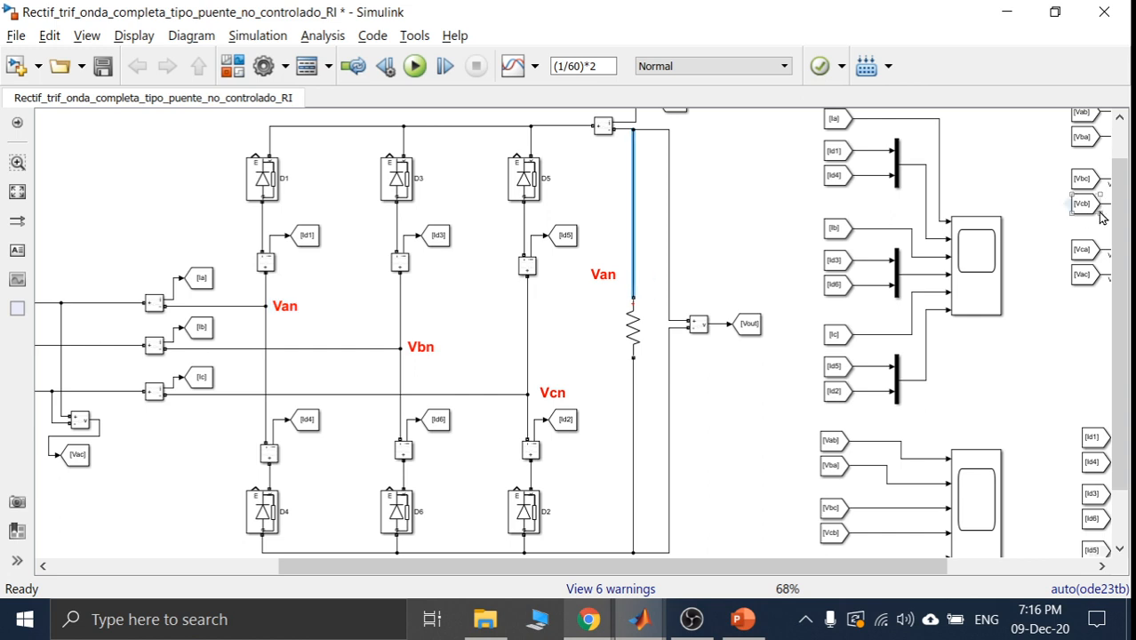
left_click_drag(1118, 222, 1118, 271)
left_click(631, 271)
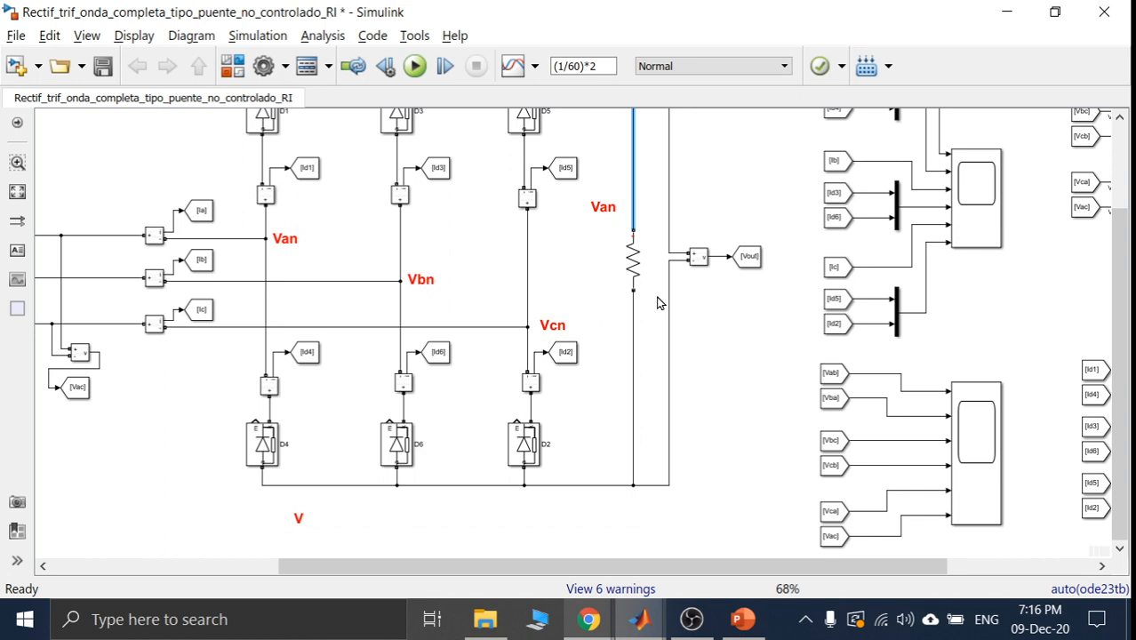
left_click(633, 316)
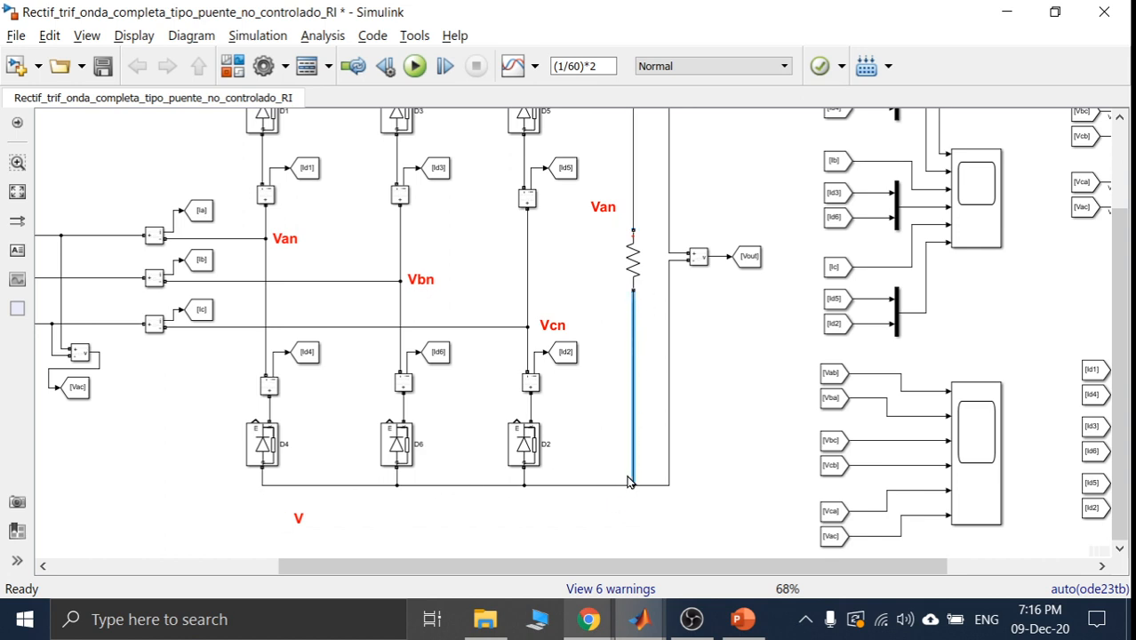
left_click(405, 445)
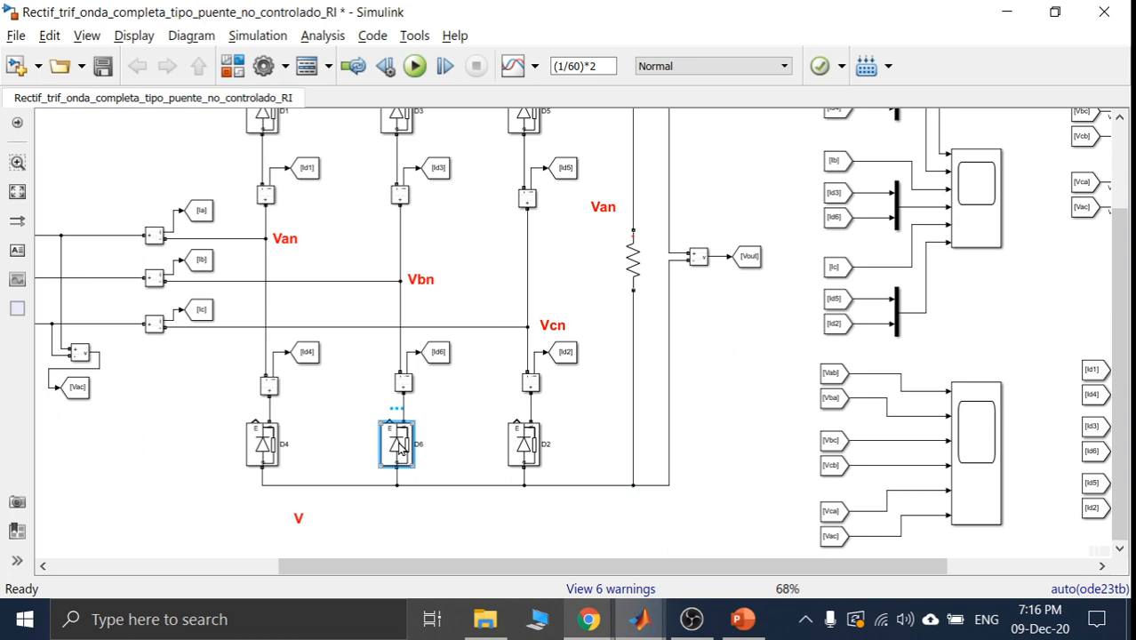
- Place a copy of the Vbn label beside the lower terminal of the load resistor and check the load branch
left_click(424, 282)
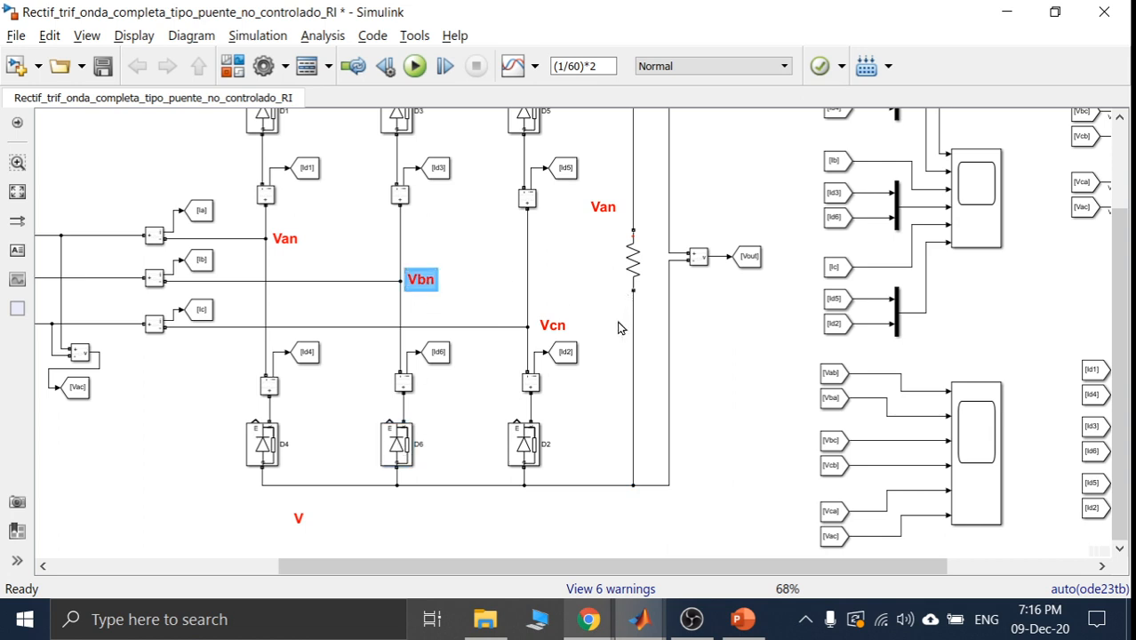
key("ctrl+v")
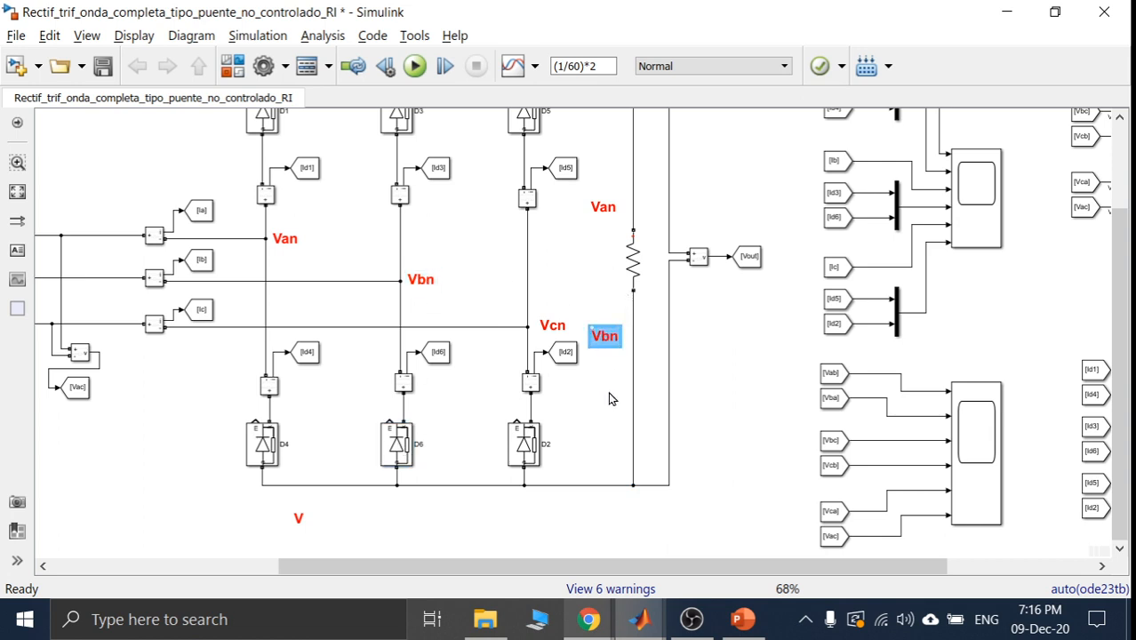
left_click(632, 336)
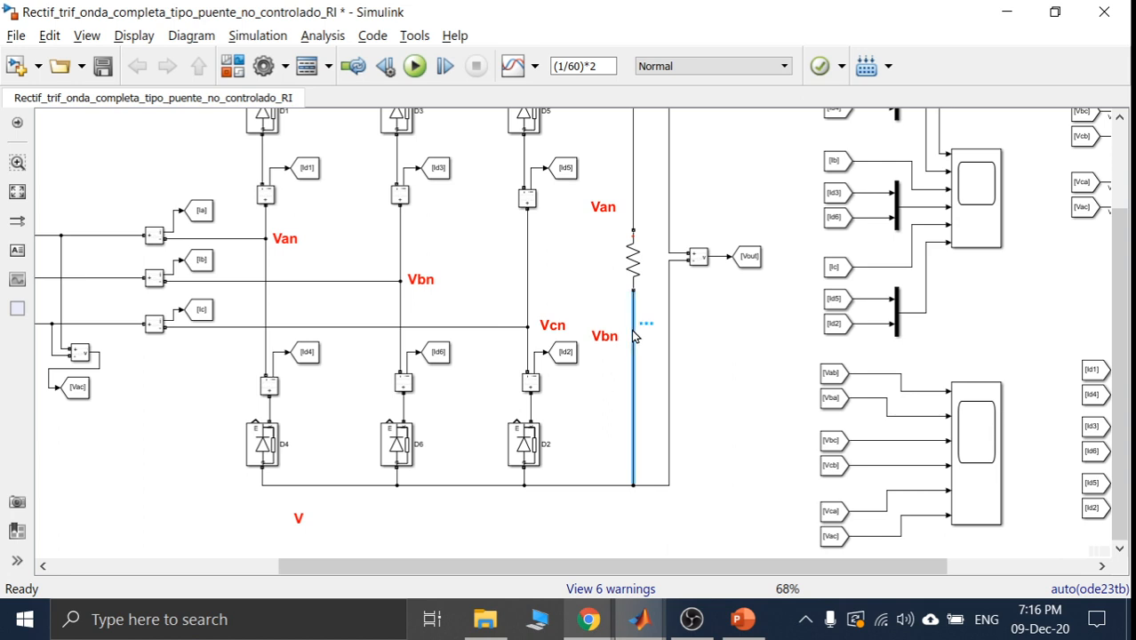
left_click(631, 262)
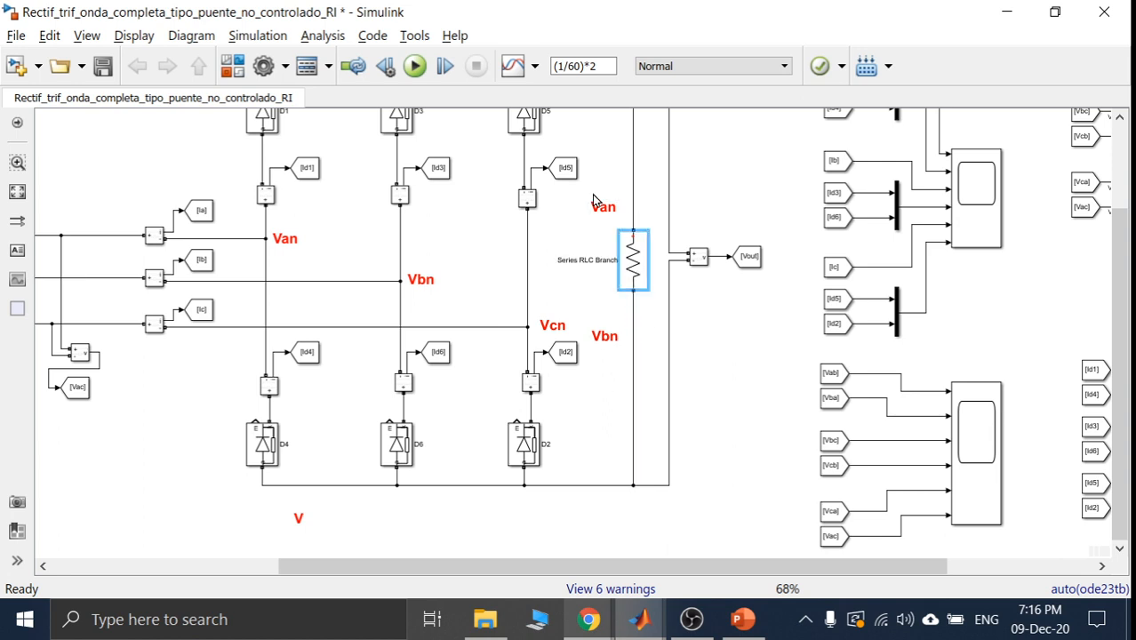
- Complete the "V" annotation below the bridge so it reads "Van-Vbn = Vab"
double_click(299, 519)
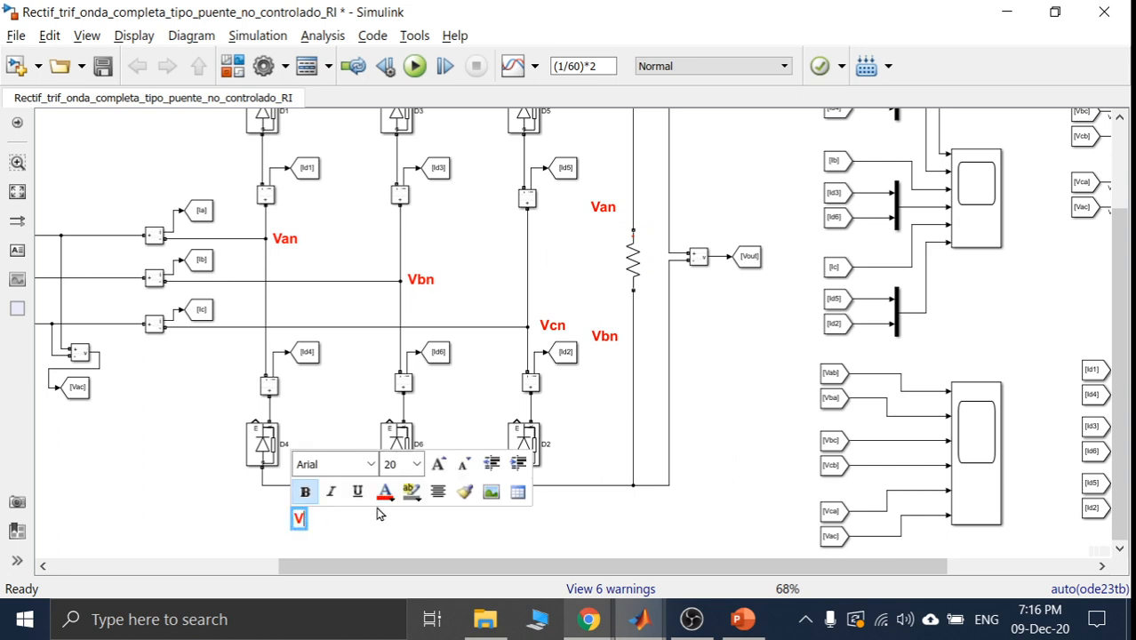
type("an-V")
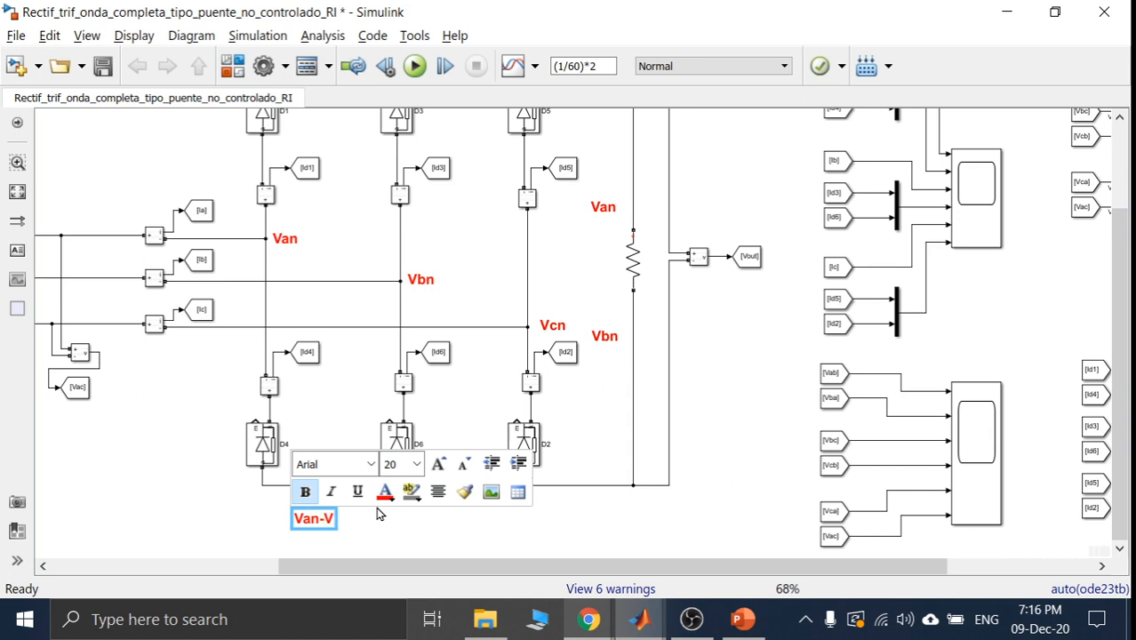
type("bn =")
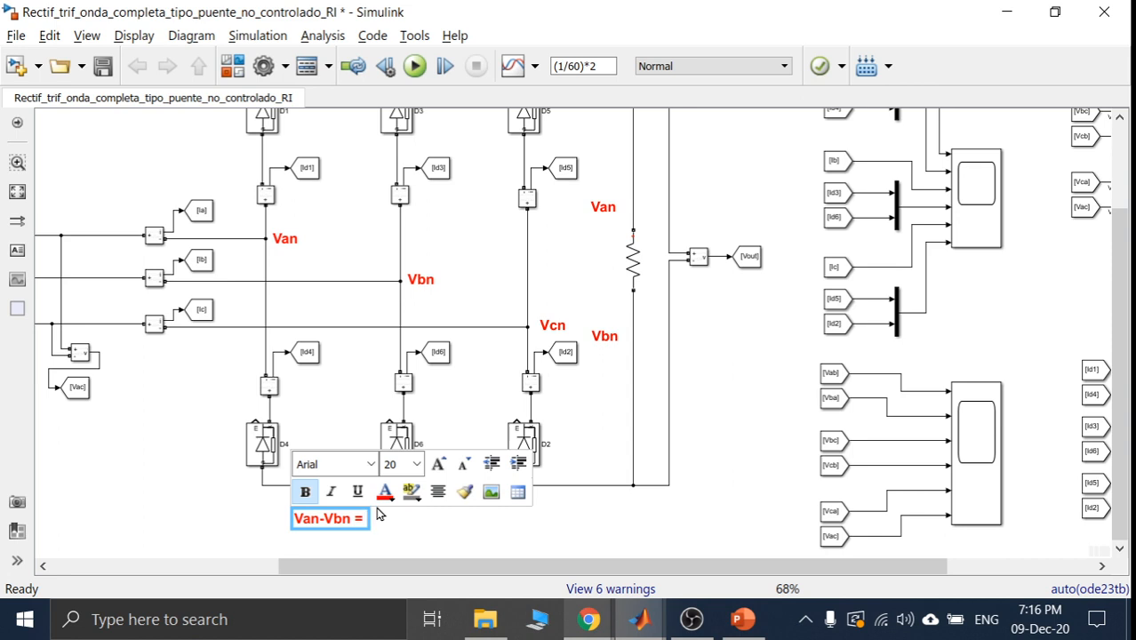
type(" va")
key("BackSpace")
key("BackSpace")
type("Vab")
left_click(424, 537)
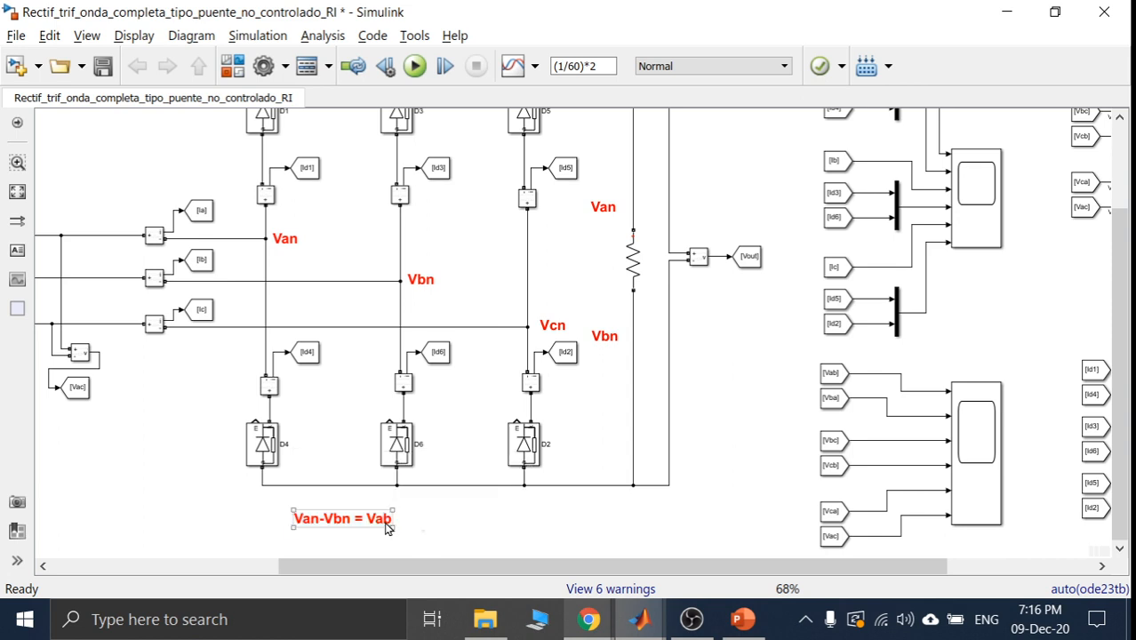
- Review the Van-Vbn = Vab expression against the D1 and D6 conduction path
left_click(387, 520)
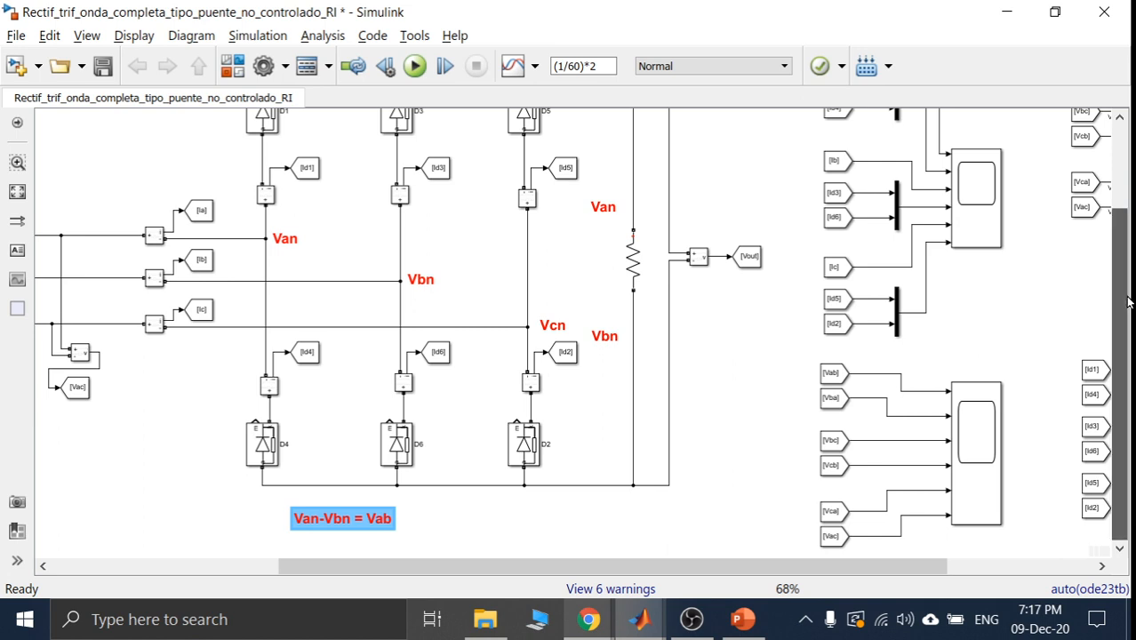
left_click_drag(1128, 302, 1127, 283)
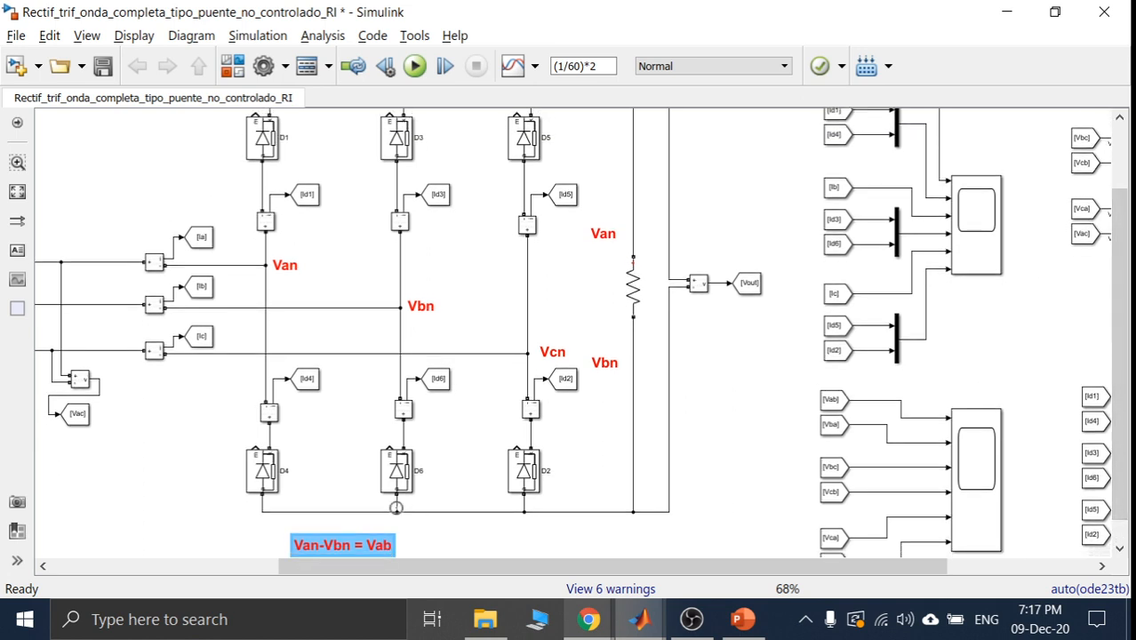
left_click(274, 156)
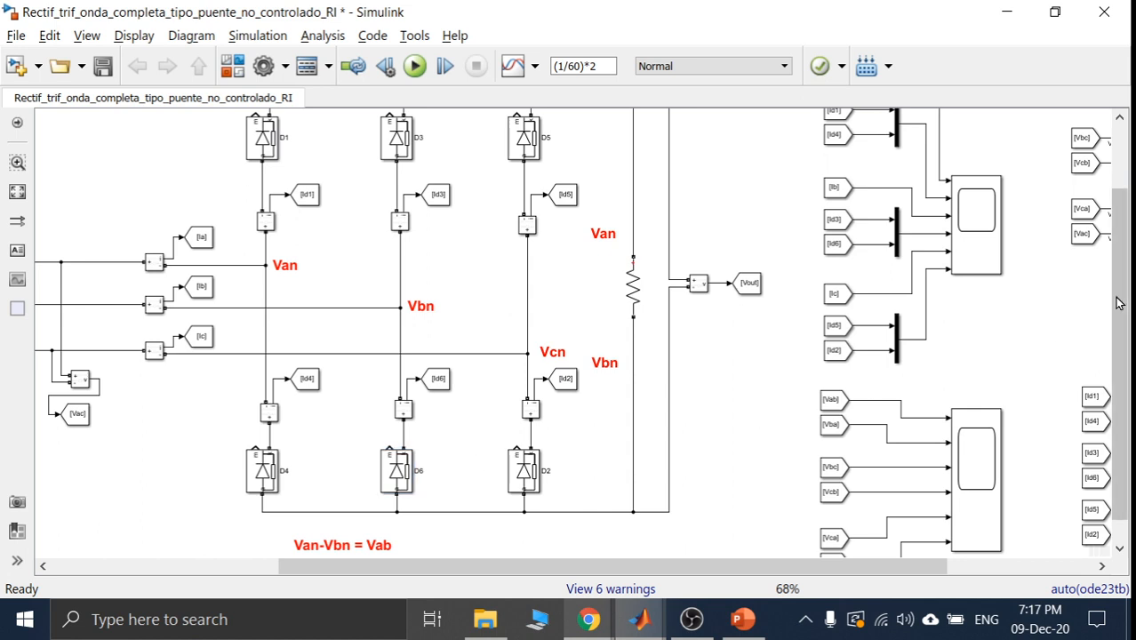
left_click_drag(1118, 303, 1118, 312)
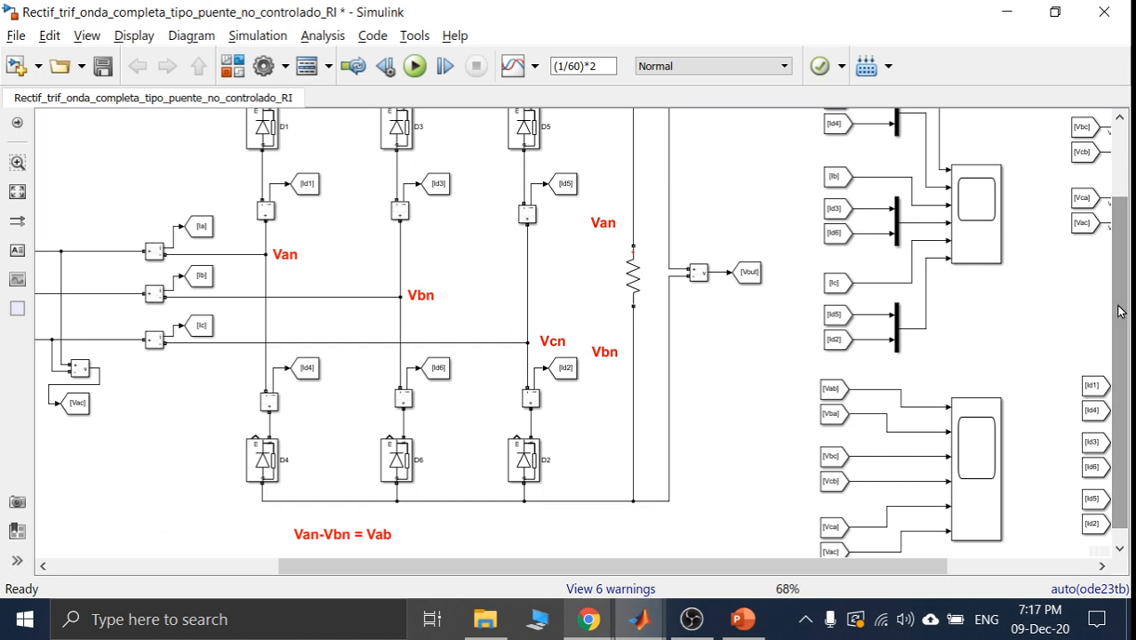
left_click(390, 531)
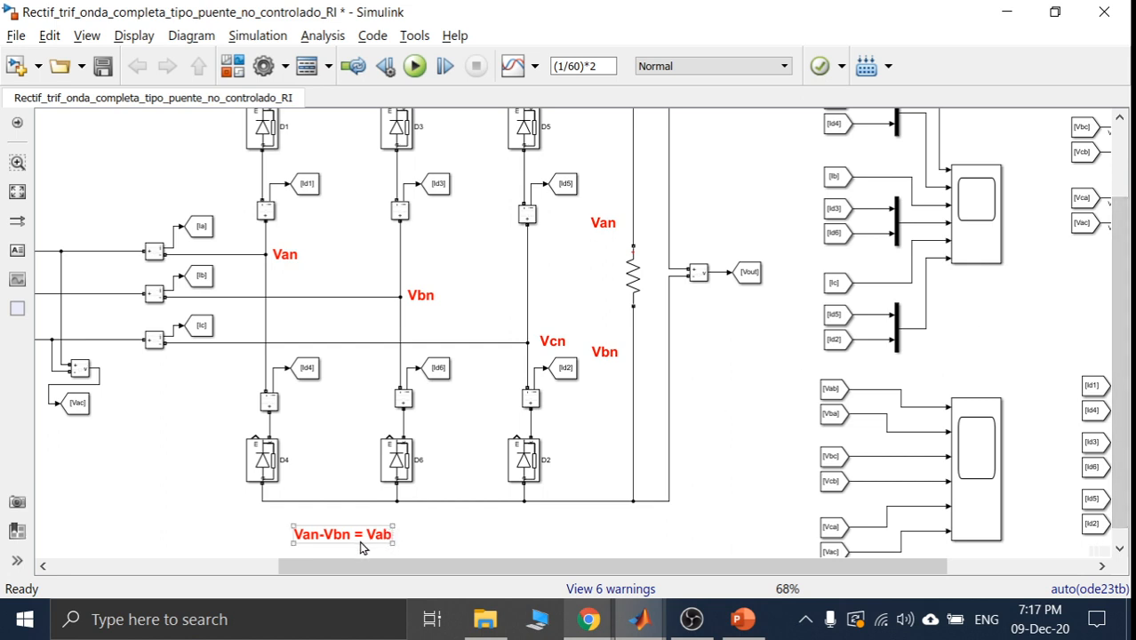
- Compare the Van-Vbn = Vab expression with the Van node and diode D6 in the bridge
left_click(360, 547)
left_click(281, 256)
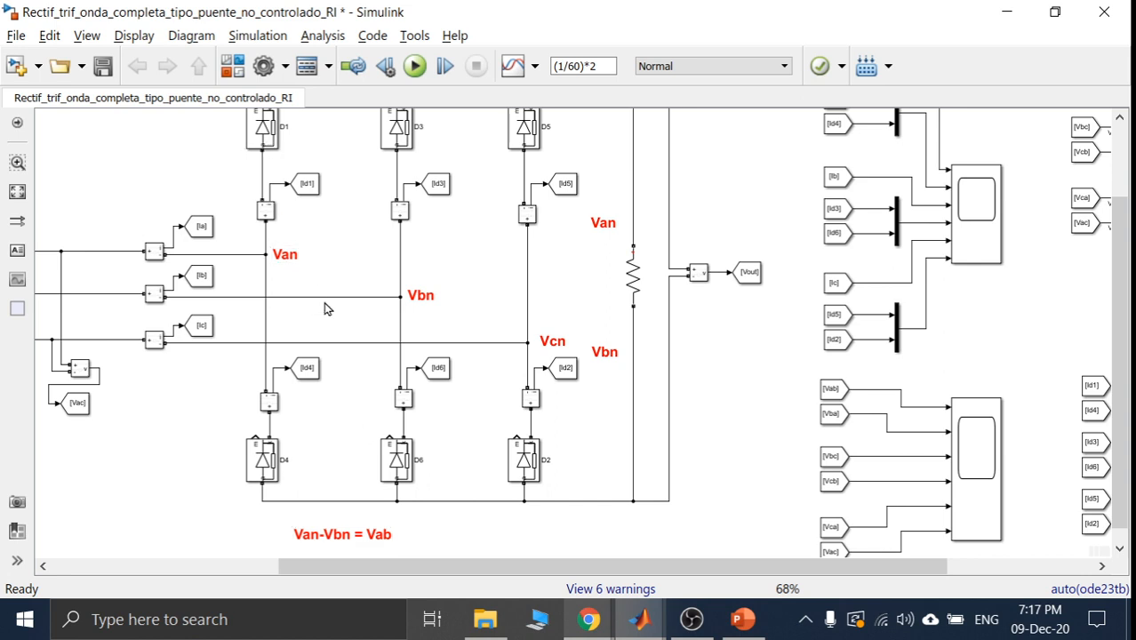
left_click(406, 475)
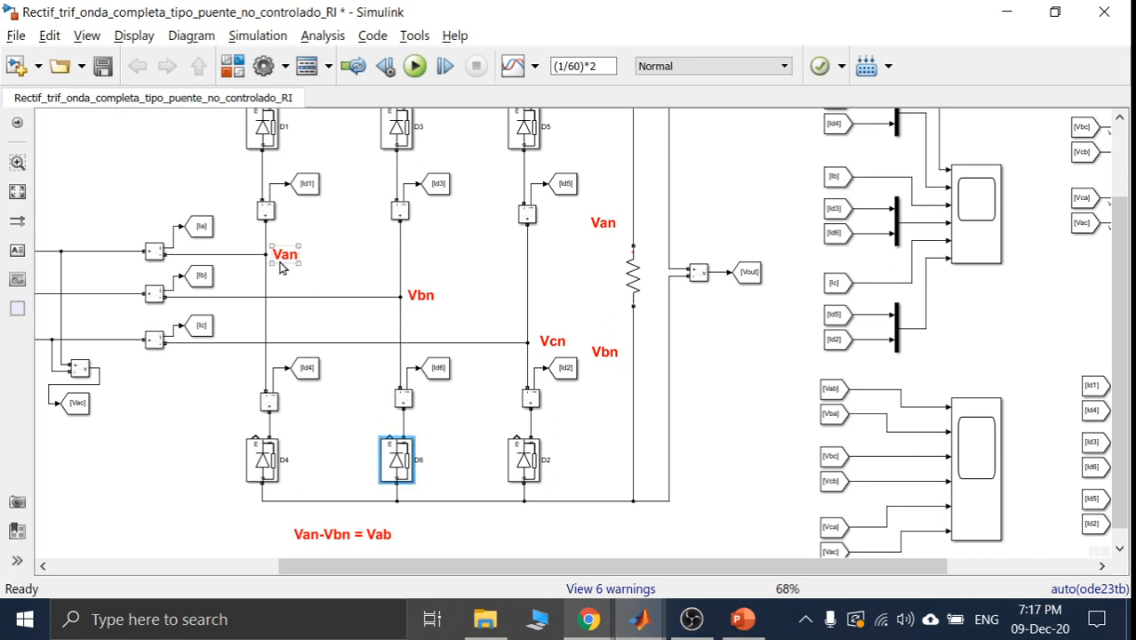
left_click(375, 539)
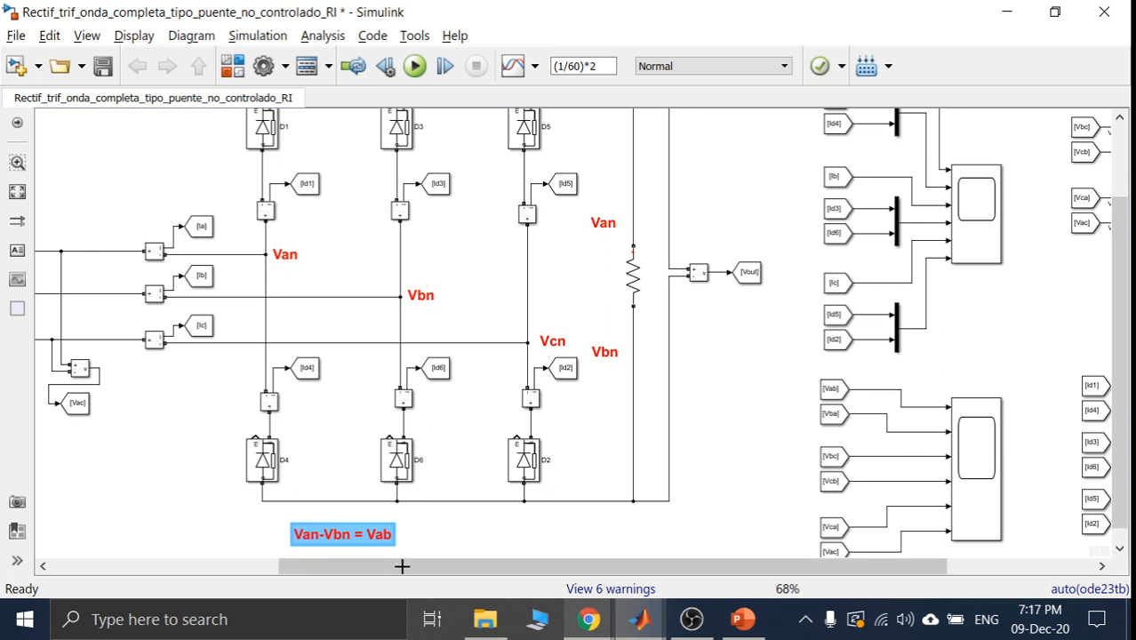
- Examine the line-voltage measurement tags on the source side: Vab, Vbc, Vcb, Vca and Vac
left_click_drag(413, 562, 111, 562)
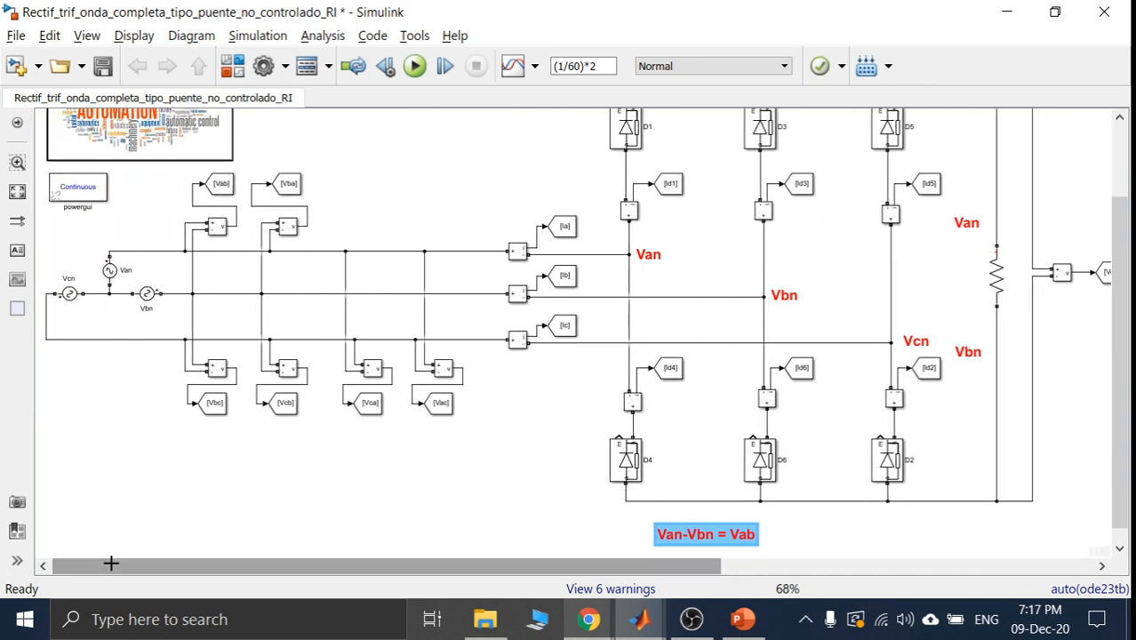
left_click(221, 526)
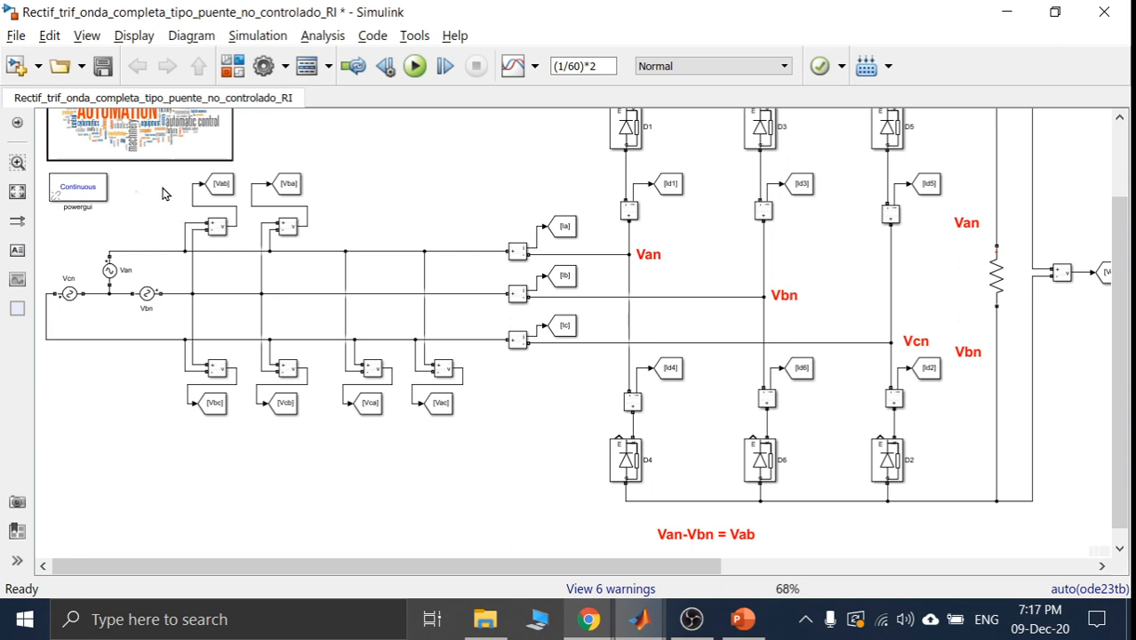
left_click_drag(174, 169, 466, 447)
left_click(484, 478)
left_click(220, 184)
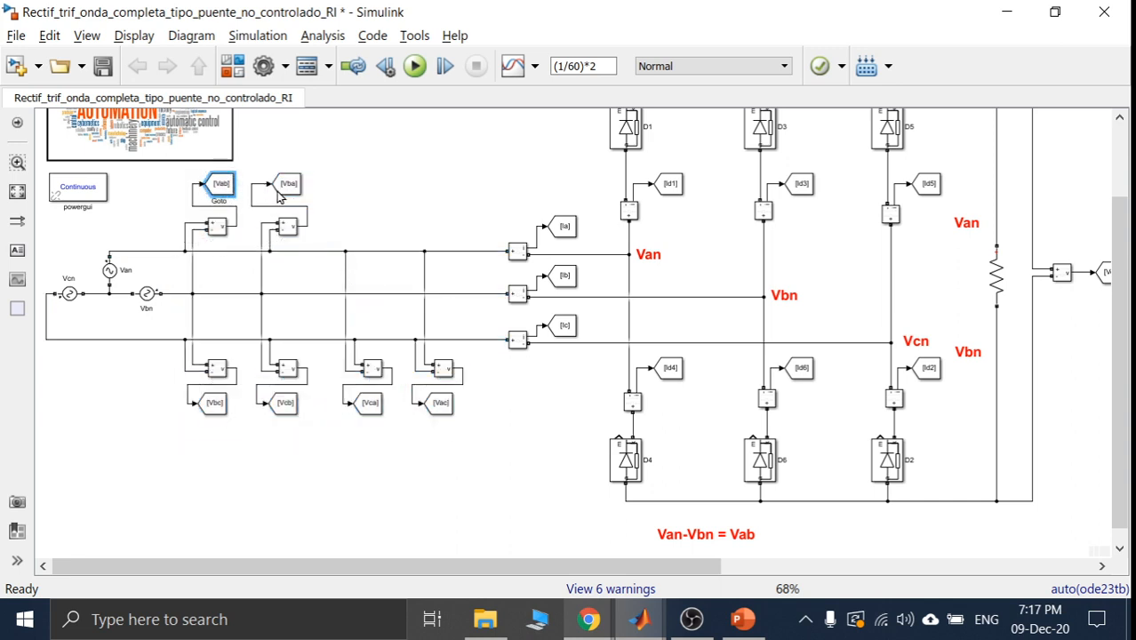
left_click(216, 406)
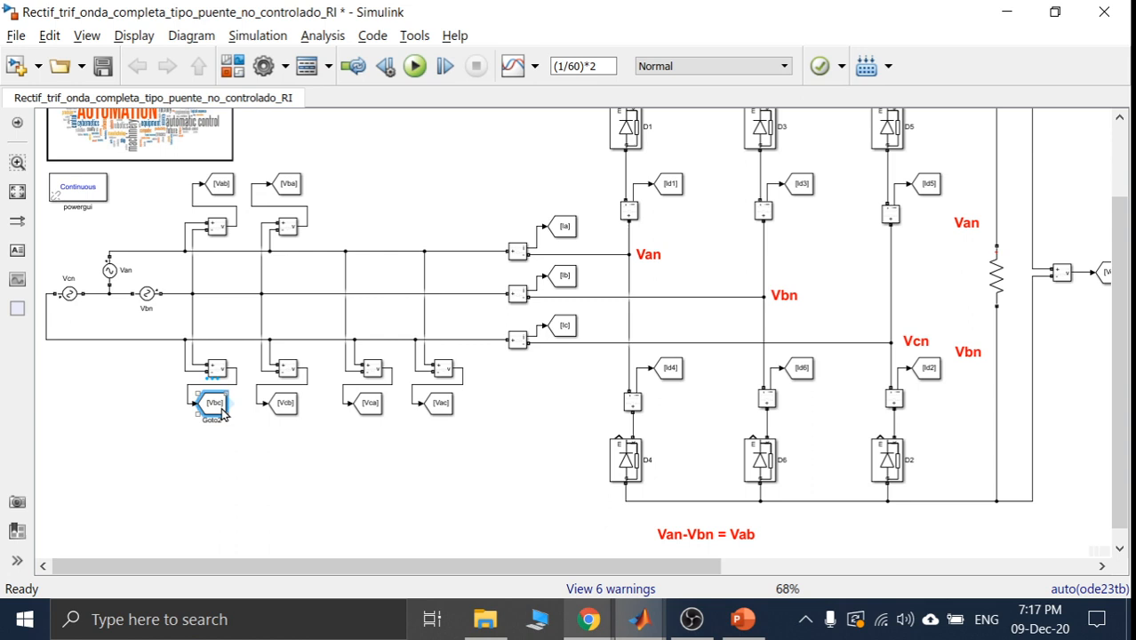
left_click(280, 409)
left_click(374, 411)
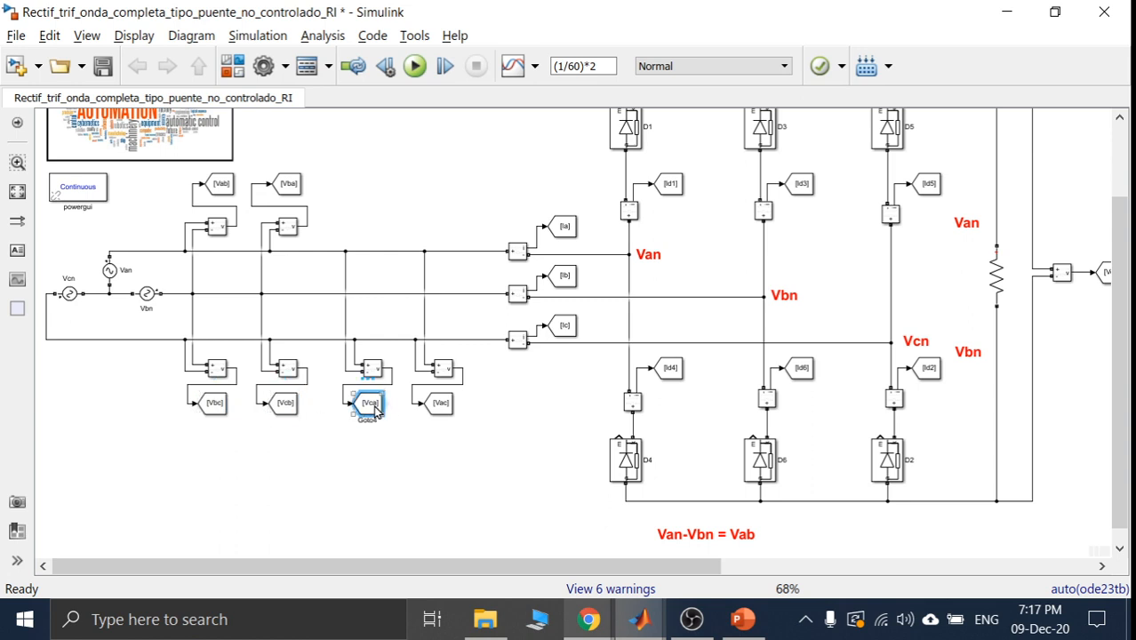
left_click(443, 401)
left_click(496, 457)
- Trace the conduction options from the Van node through D1 to the lower diodes D2, D6 and D4
left_click_drag(460, 563, 675, 550)
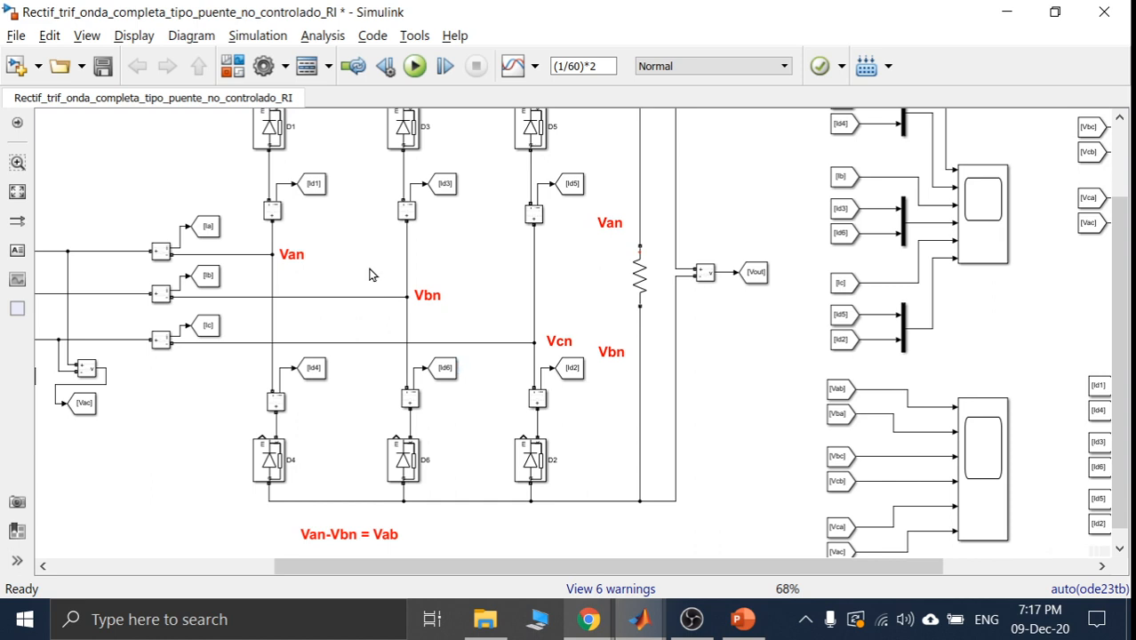
left_click(287, 256)
left_click_drag(1129, 287, 1126, 253)
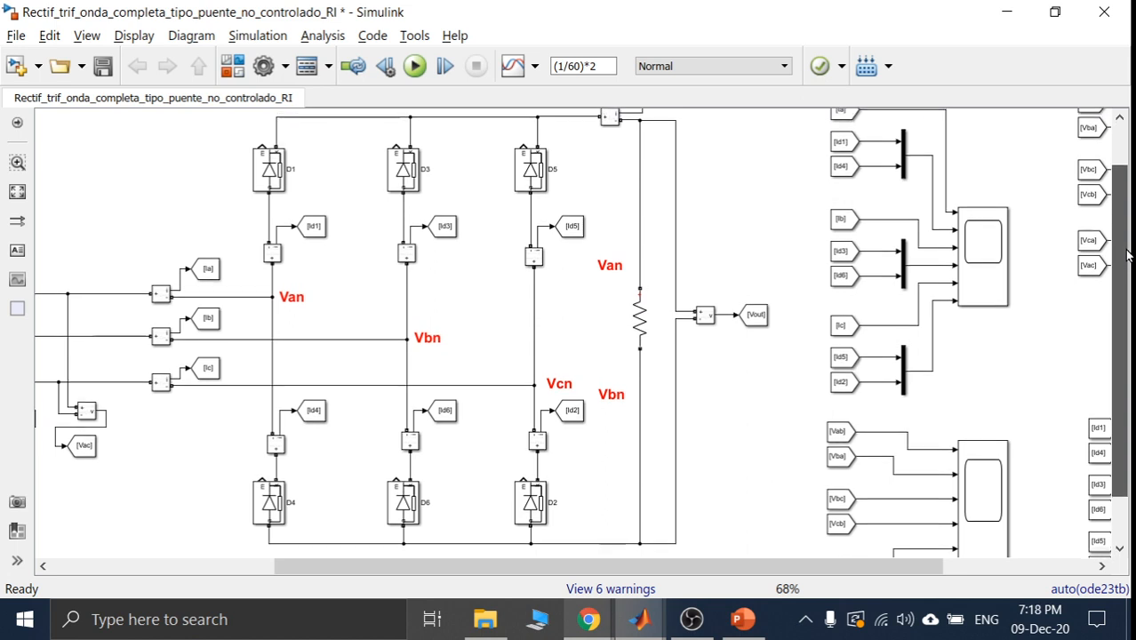
left_click(276, 173)
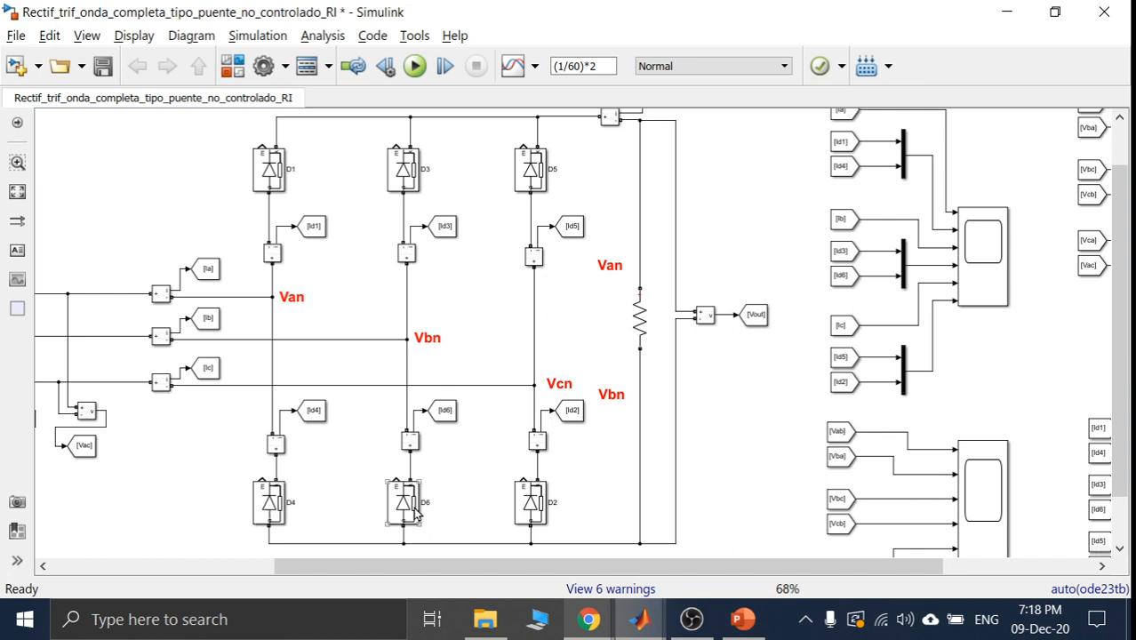
left_click(539, 513)
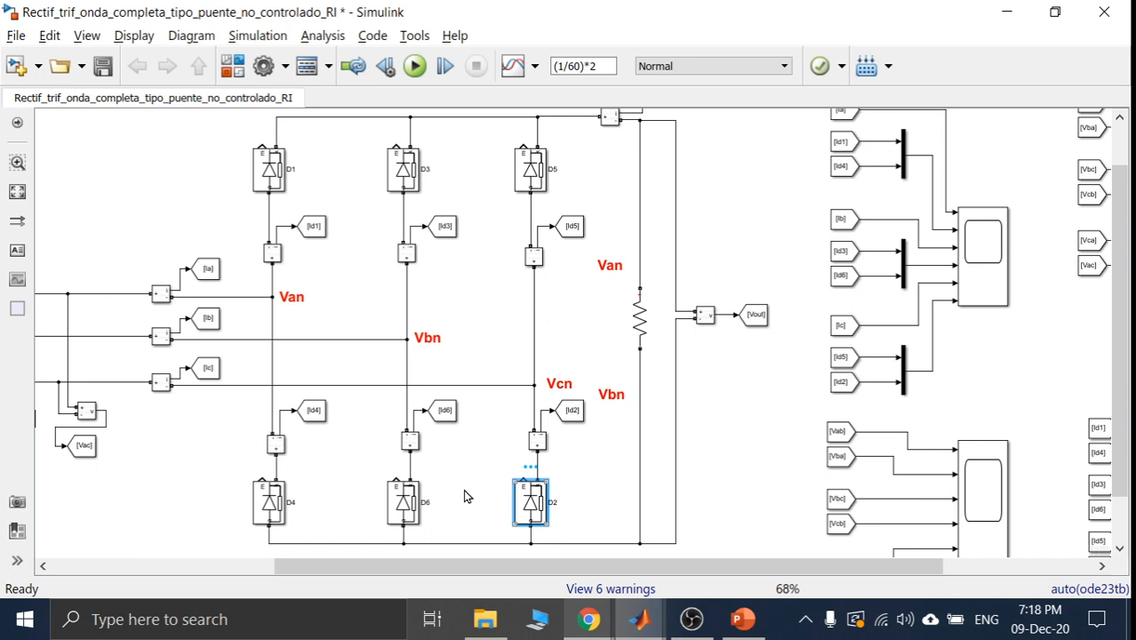
left_click(415, 506)
left_click(265, 511)
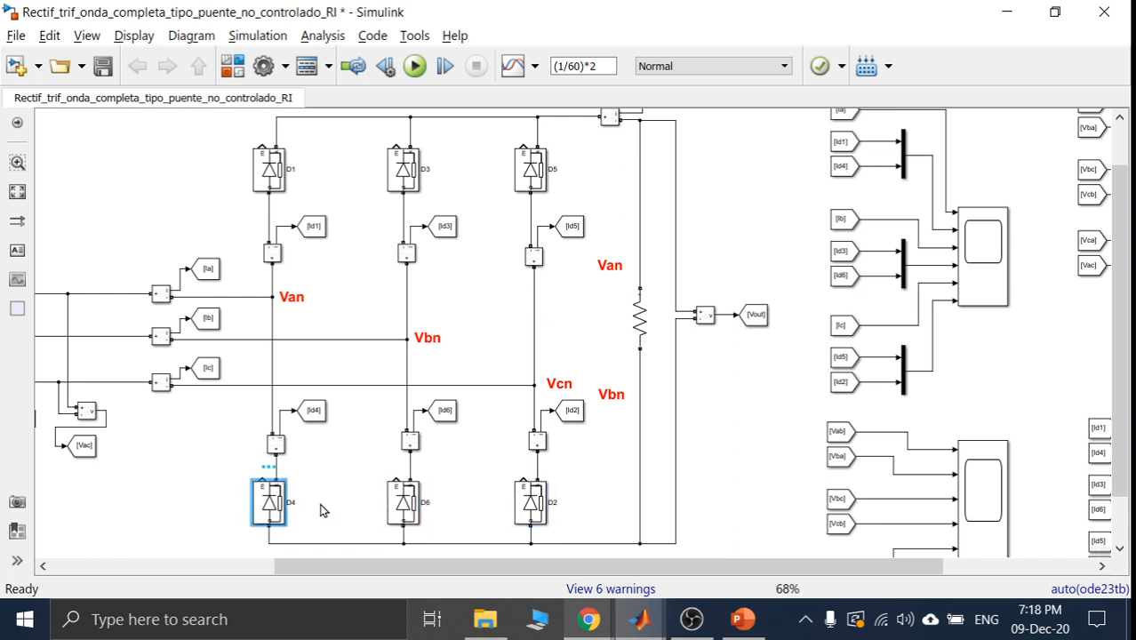
left_click(321, 509)
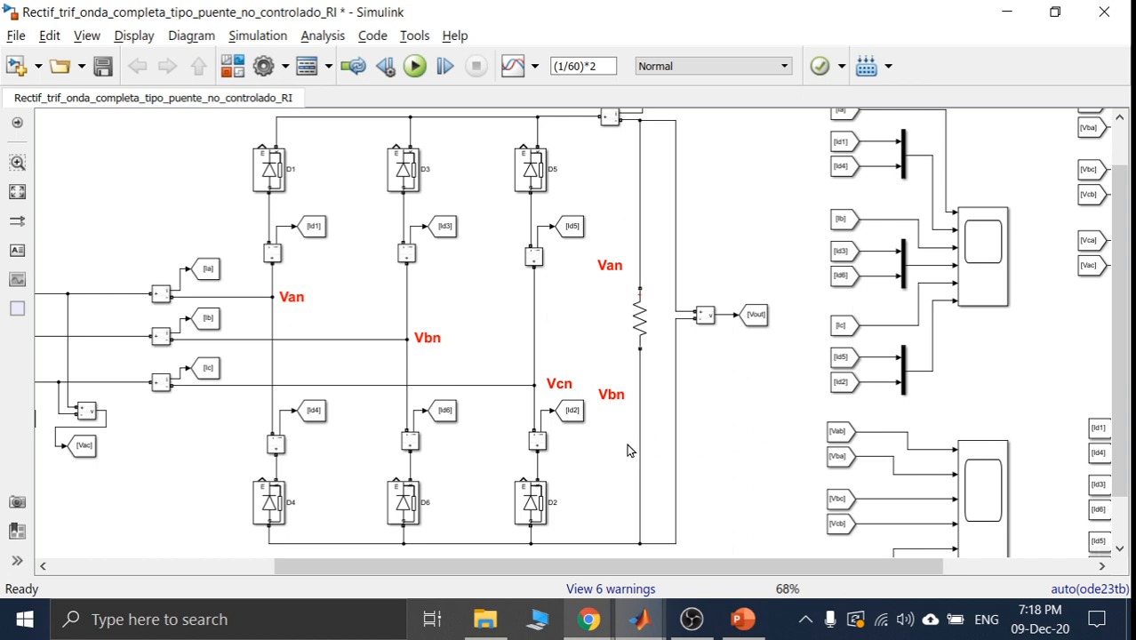
- Move the Van-Vbn = Vab annotation slightly down and left, beneath diode D4
scroll(773, 410, "down", 2)
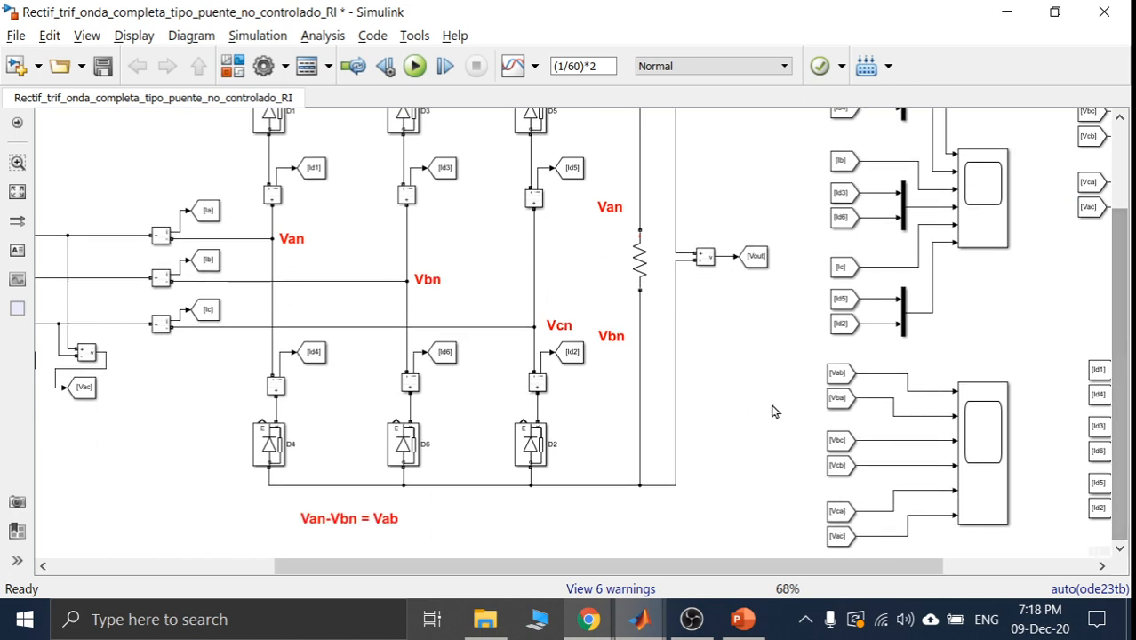
left_click_drag(439, 540, 282, 514)
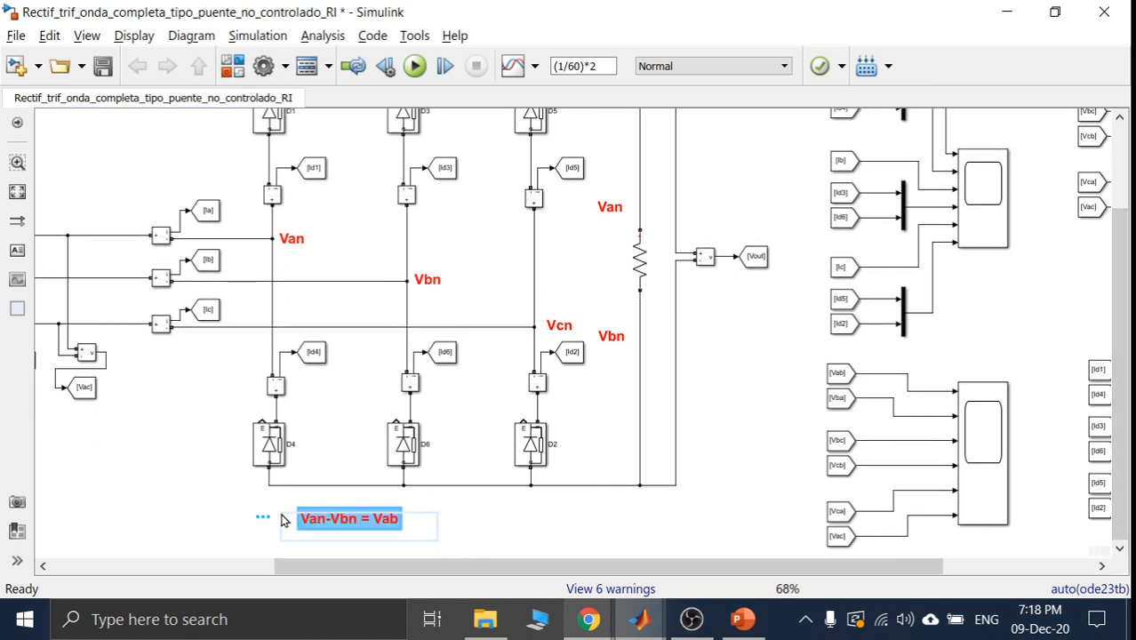
left_click(283, 520)
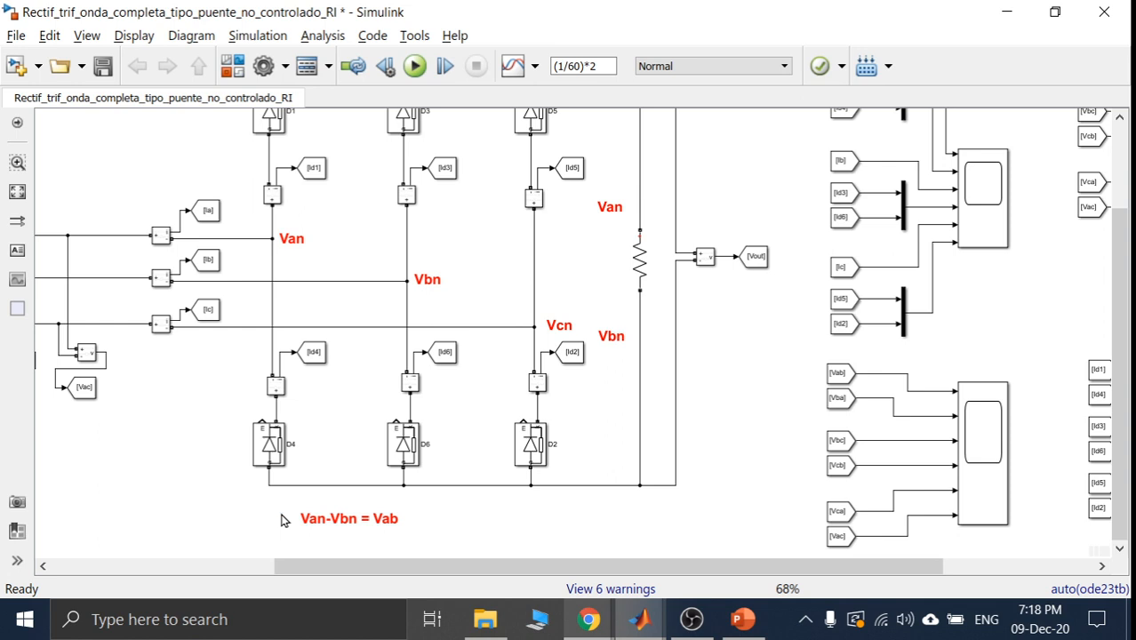
left_click_drag(339, 521, 300, 537)
left_click(682, 512)
- Examine the load branch with the upper diodes D1, D3, D5 and the lower diodes D4, D6, D2
left_click_drag(1118, 398, 1119, 354)
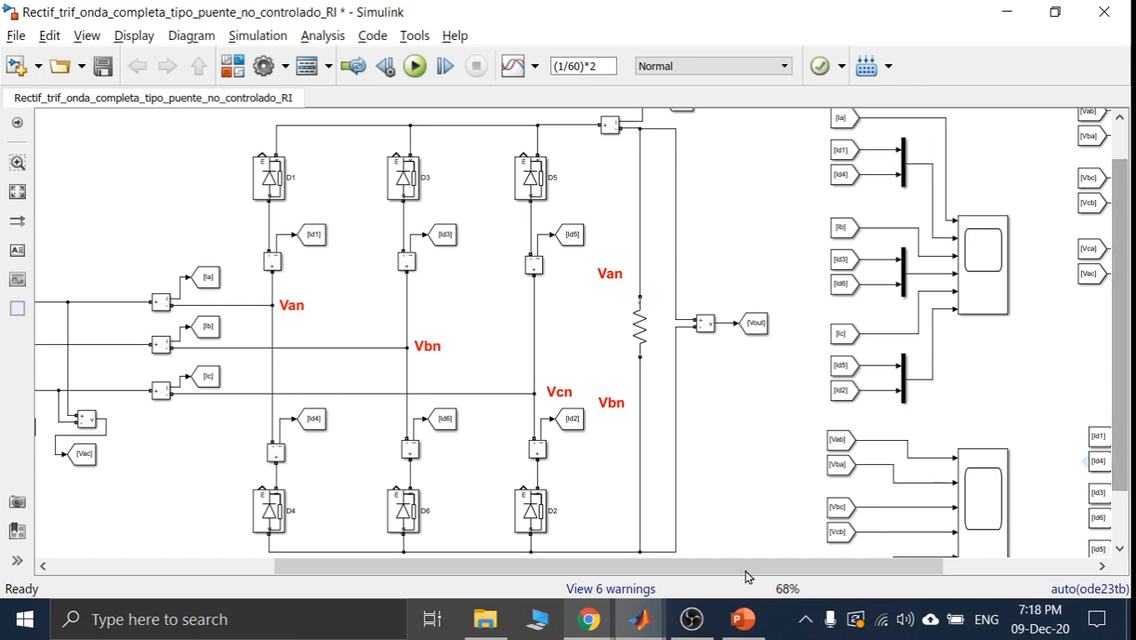
left_click_drag(728, 573, 801, 574)
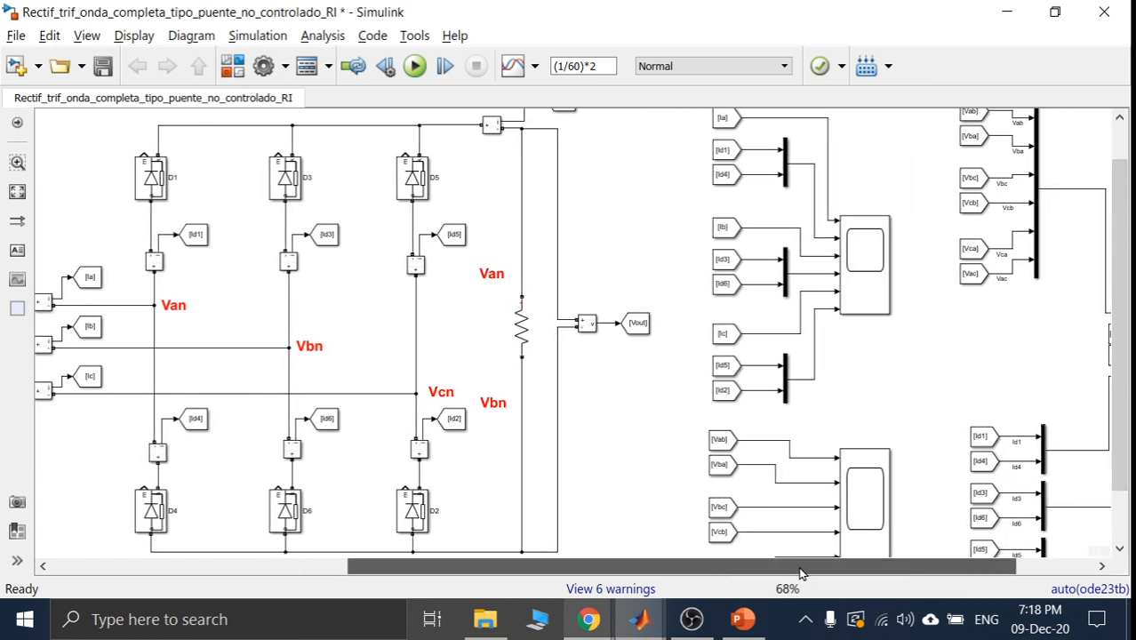
left_click(523, 333)
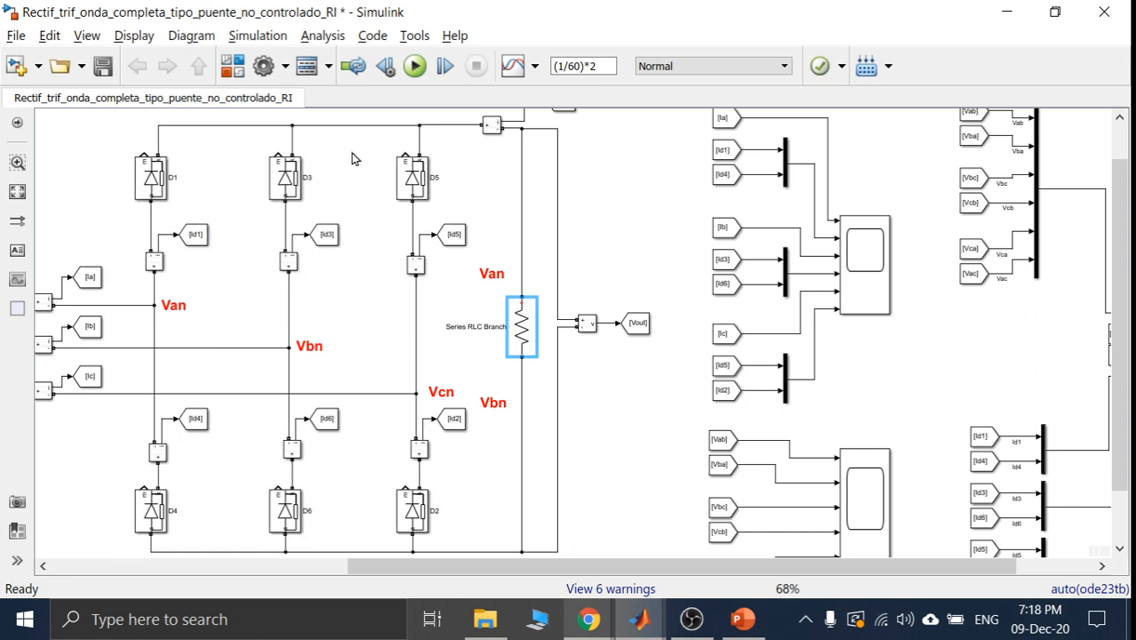
left_click(149, 171)
left_click(285, 179)
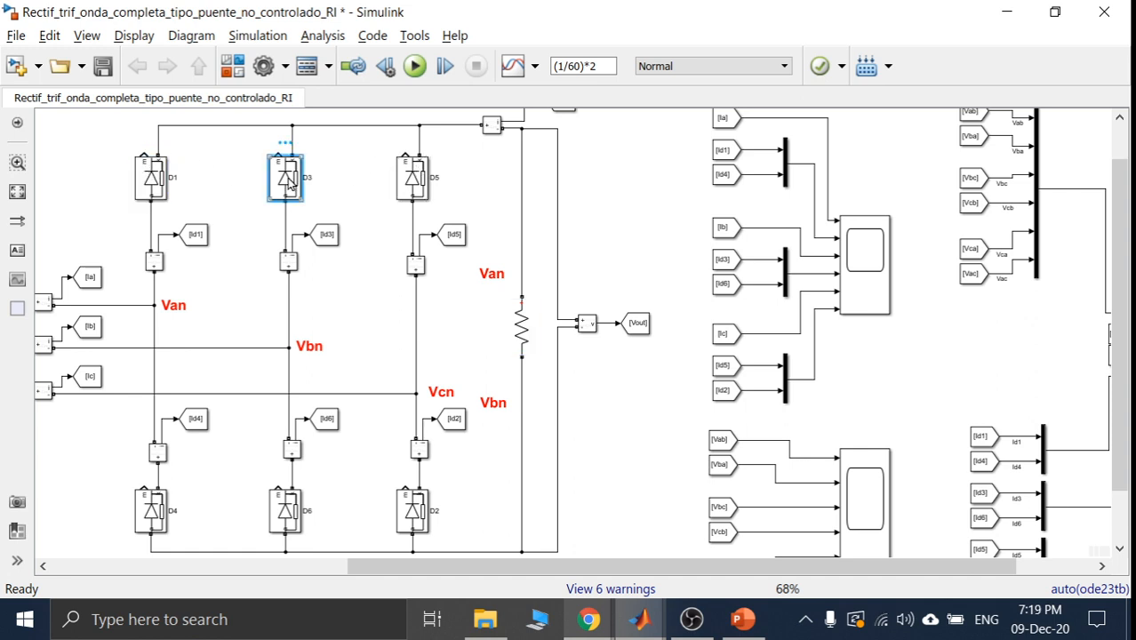
left_click(425, 179)
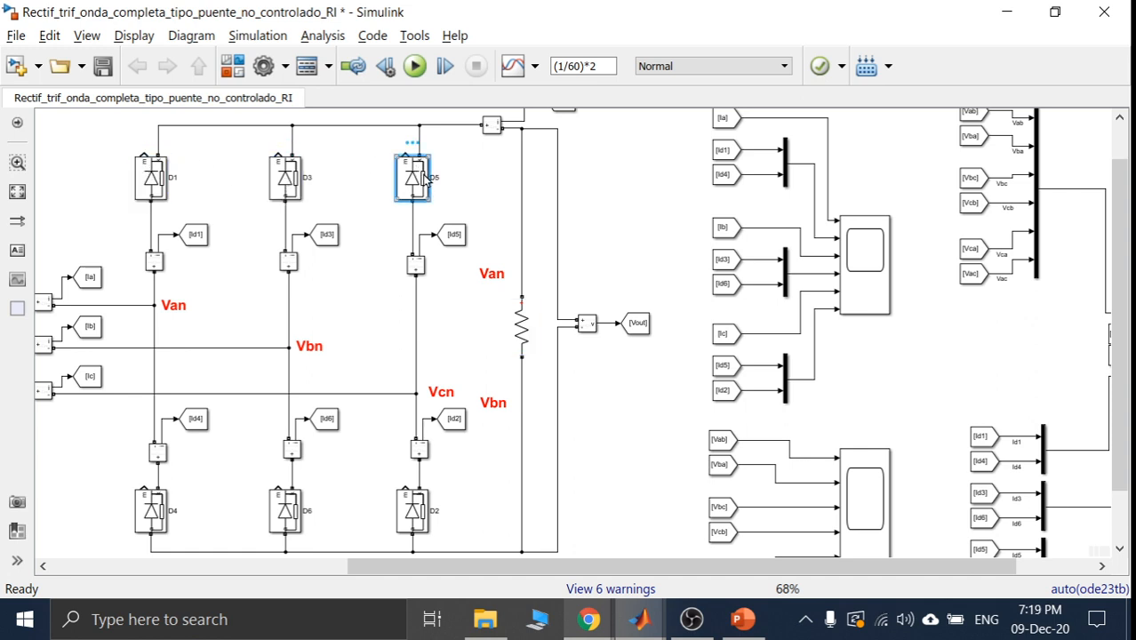
left_click(163, 503)
left_click(285, 513)
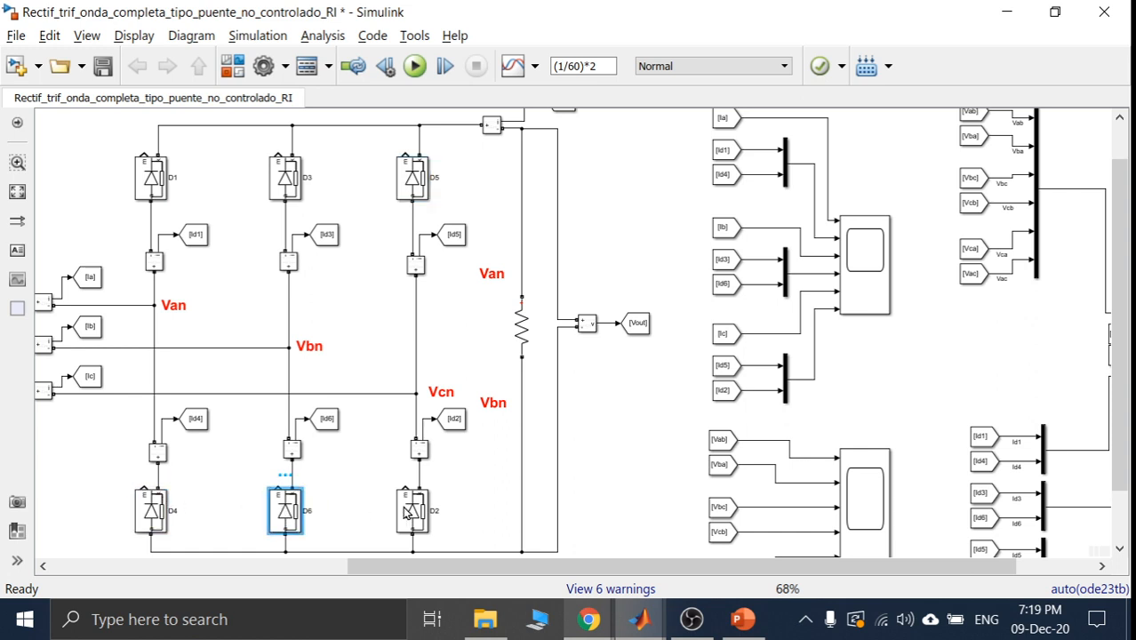
left_click(415, 513)
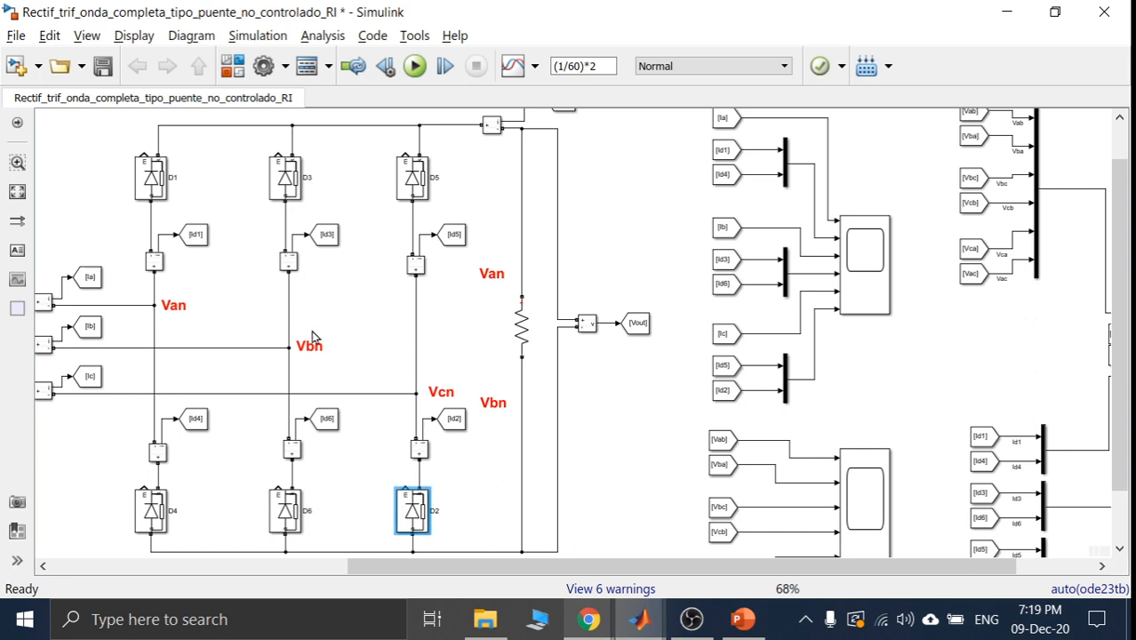
left_click(393, 298)
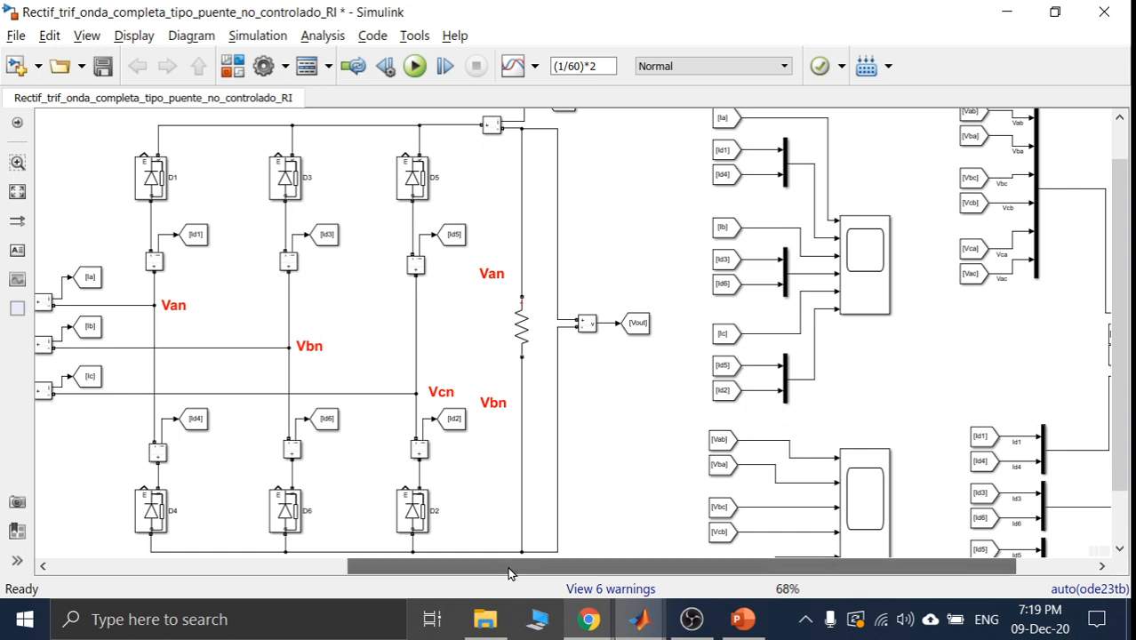
- Review the Vab result and the Van-Vbn terms within the annotation below the bridge
left_click_drag(509, 568, 384, 567)
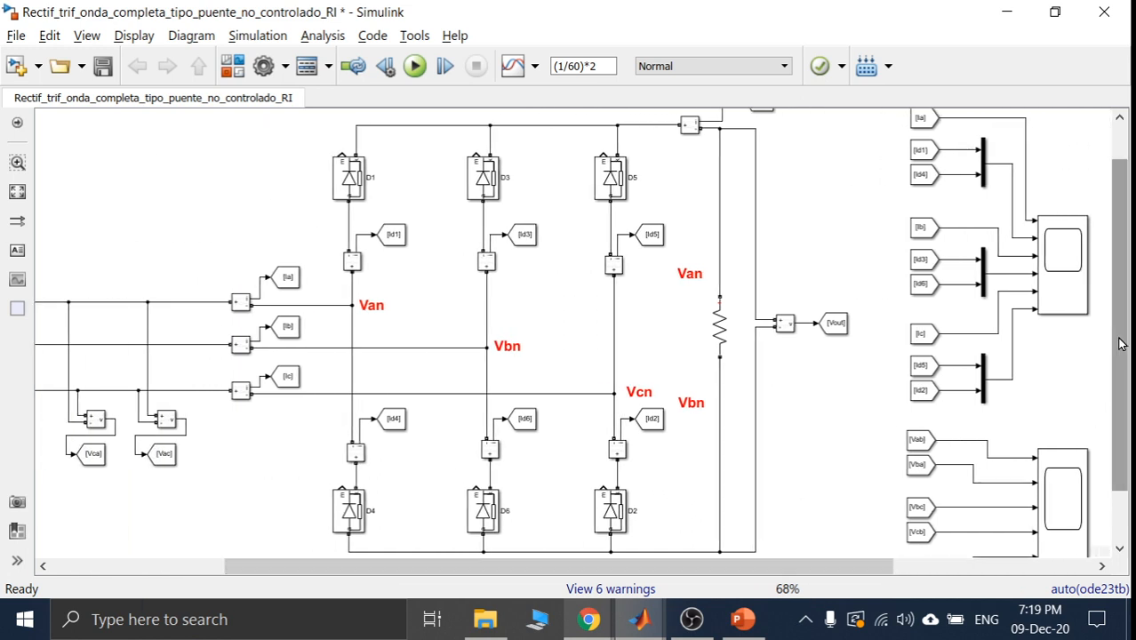
left_click_drag(1118, 454, 1108, 503)
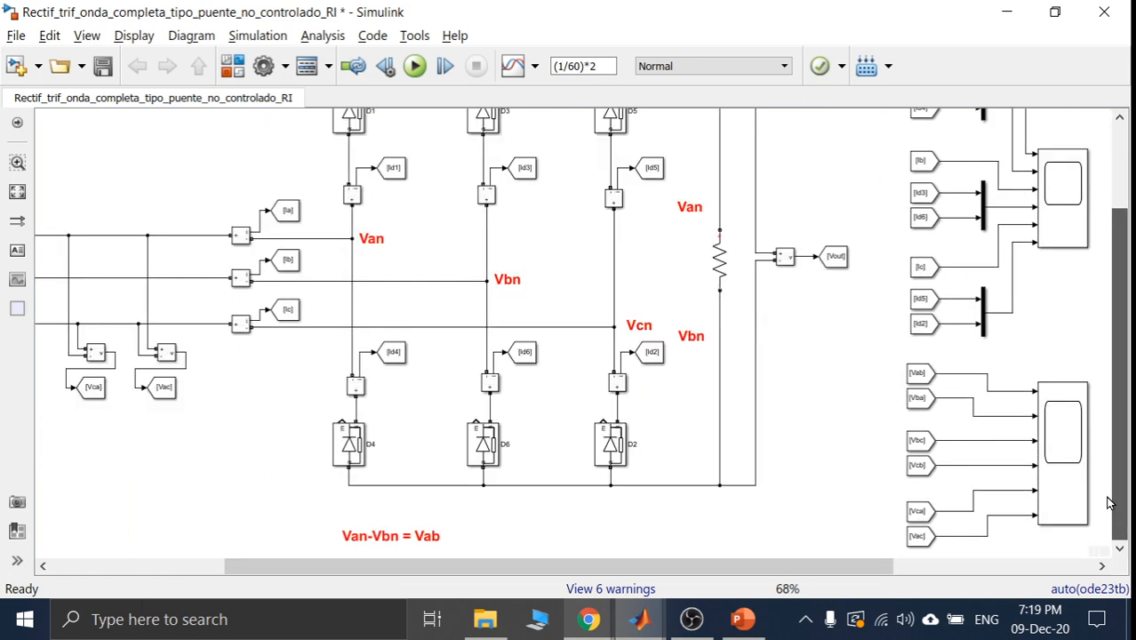
left_click(433, 540)
double_click(423, 539)
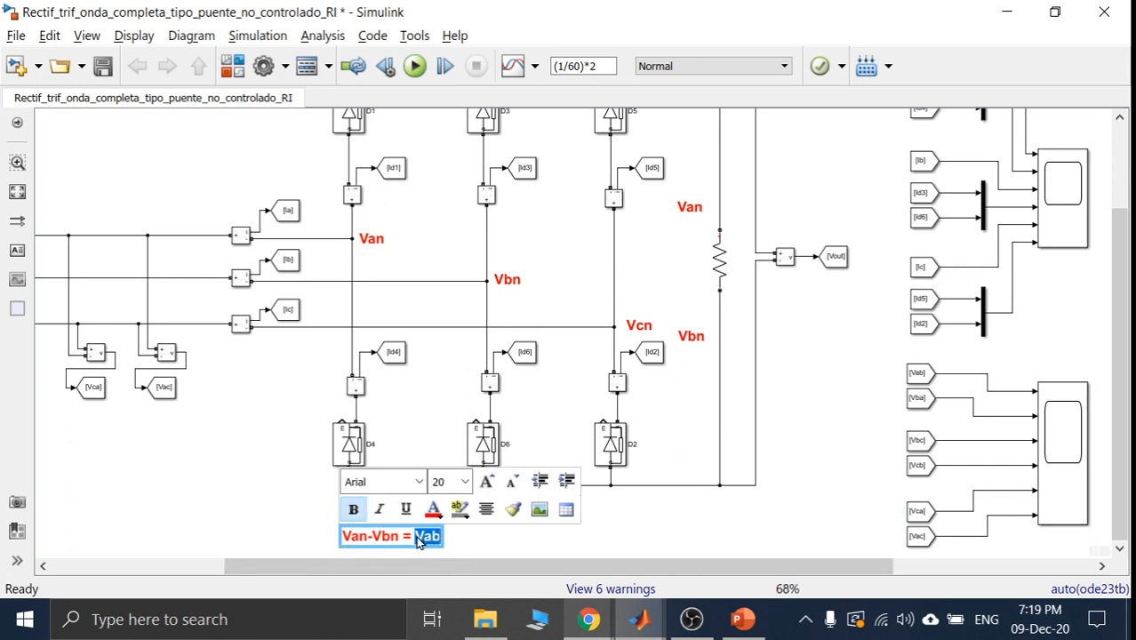
left_click_drag(413, 540, 323, 542)
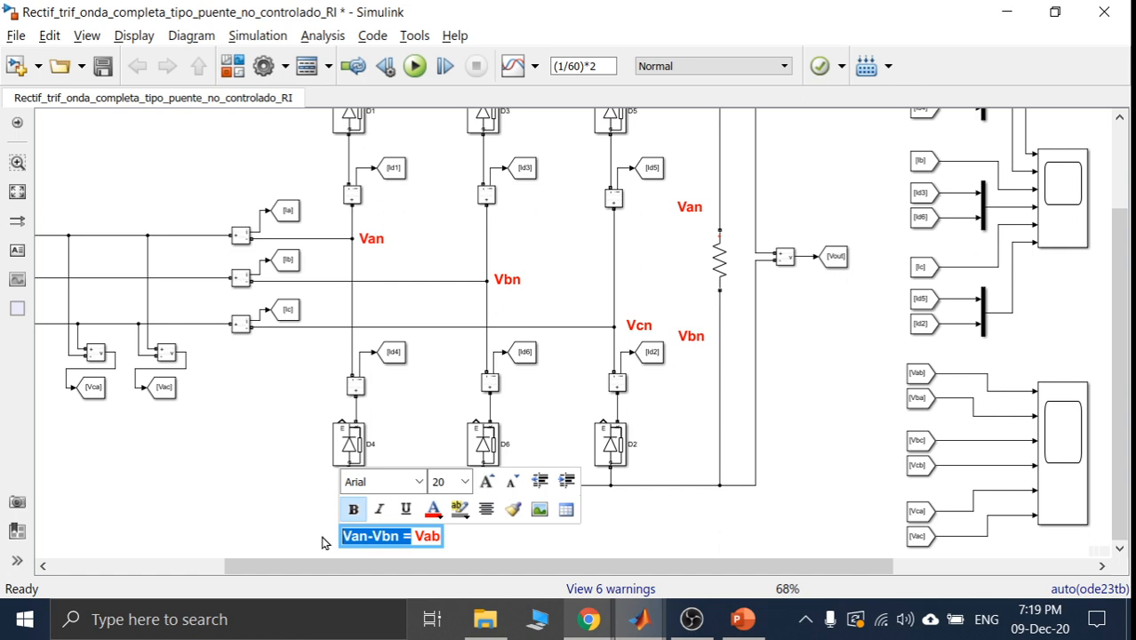
left_click(471, 539)
- Duplicate the Van-Vbn = Vab annotation and place the copy to its right, below D6 and D2
left_click(435, 544)
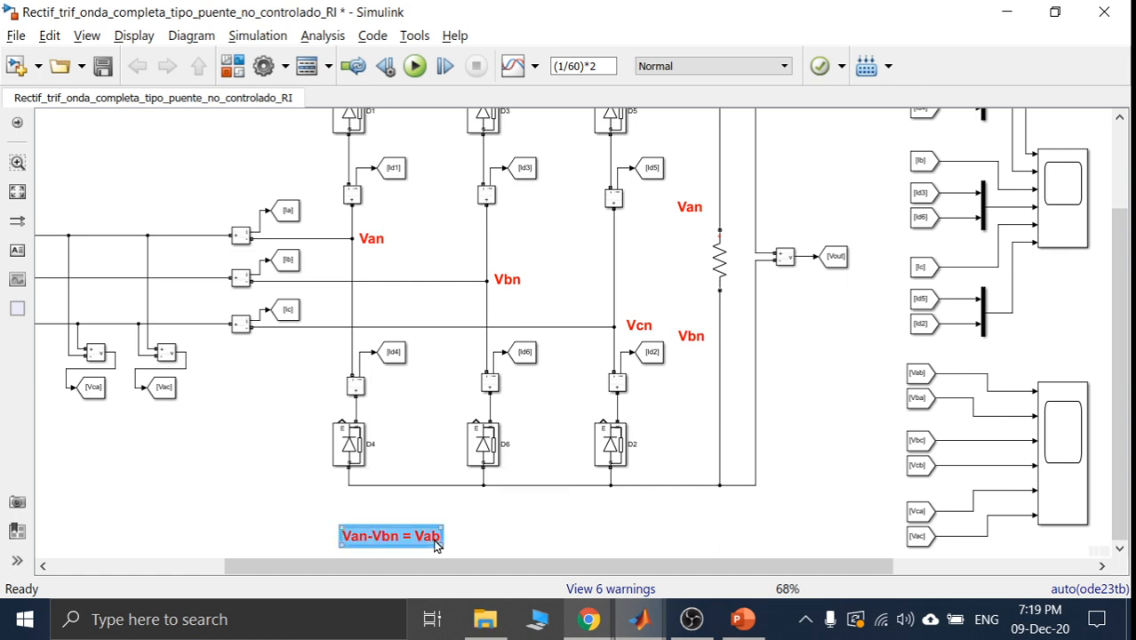
key("ctrl+v")
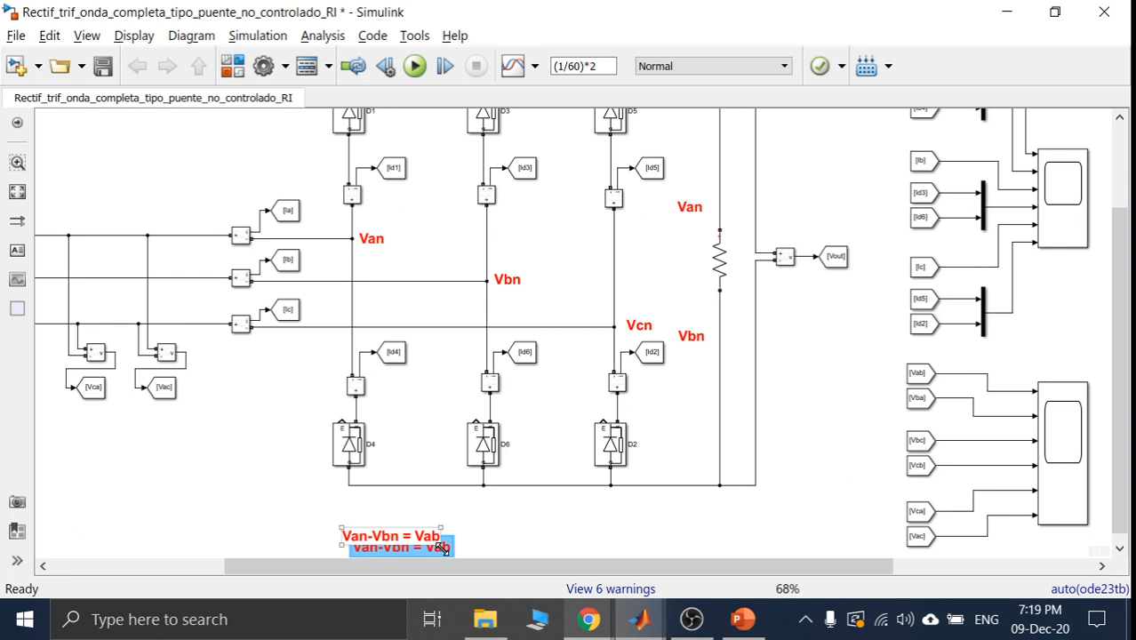
left_click(463, 543)
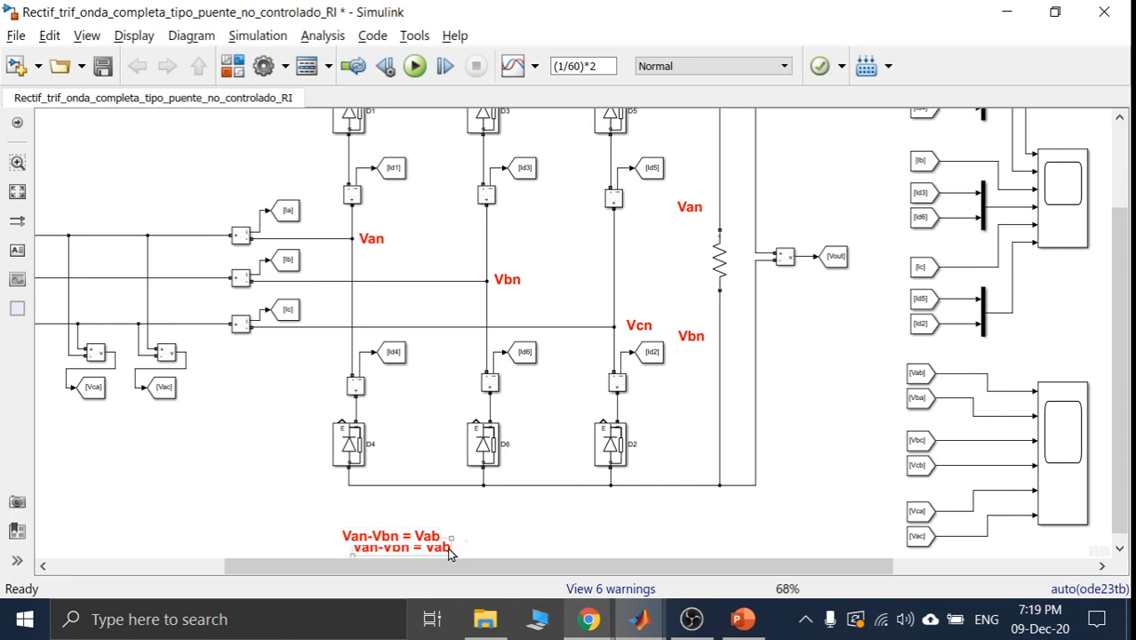
left_click_drag(447, 545, 574, 527)
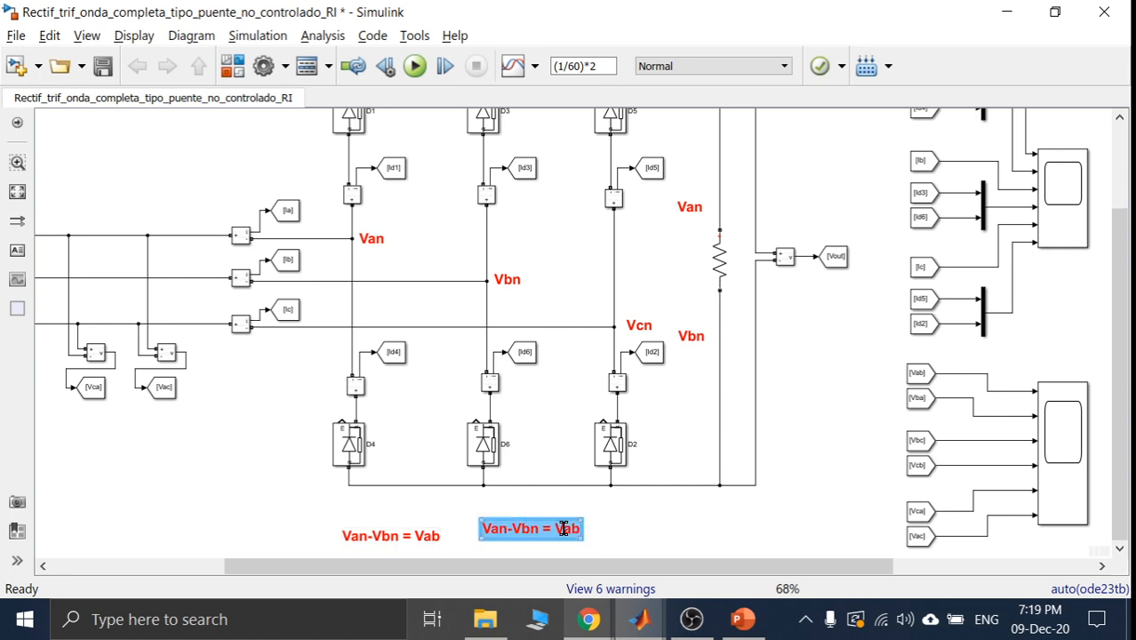
- Change the result term of the copied annotation to Vcb
left_click(564, 527)
left_click_drag(562, 528, 589, 529)
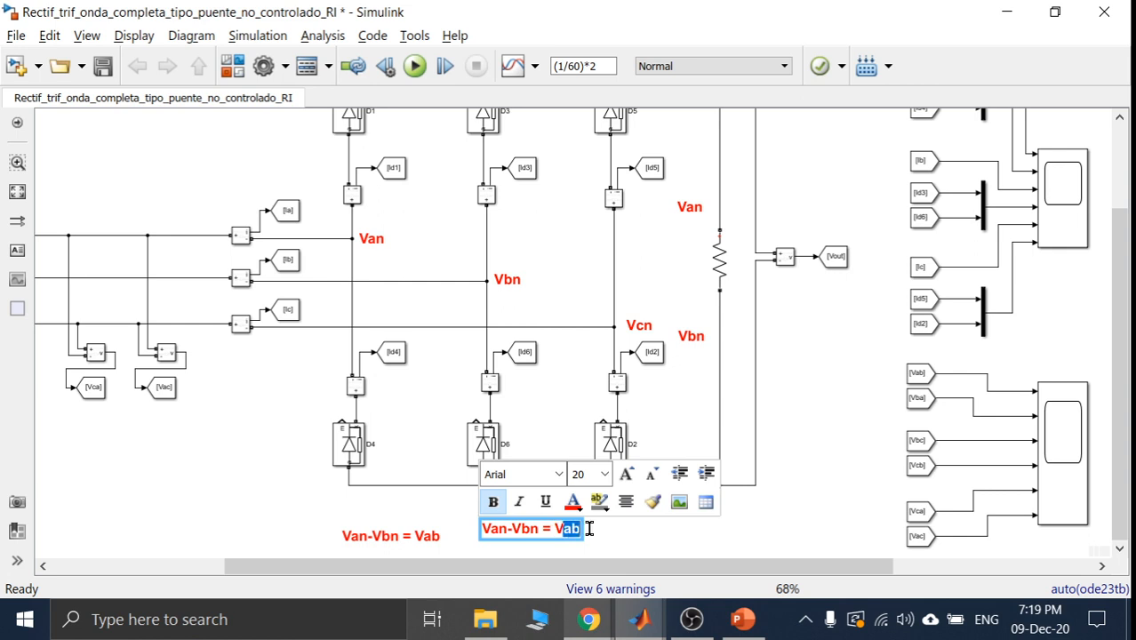
type("ca")
key("BackSpace")
type("b")
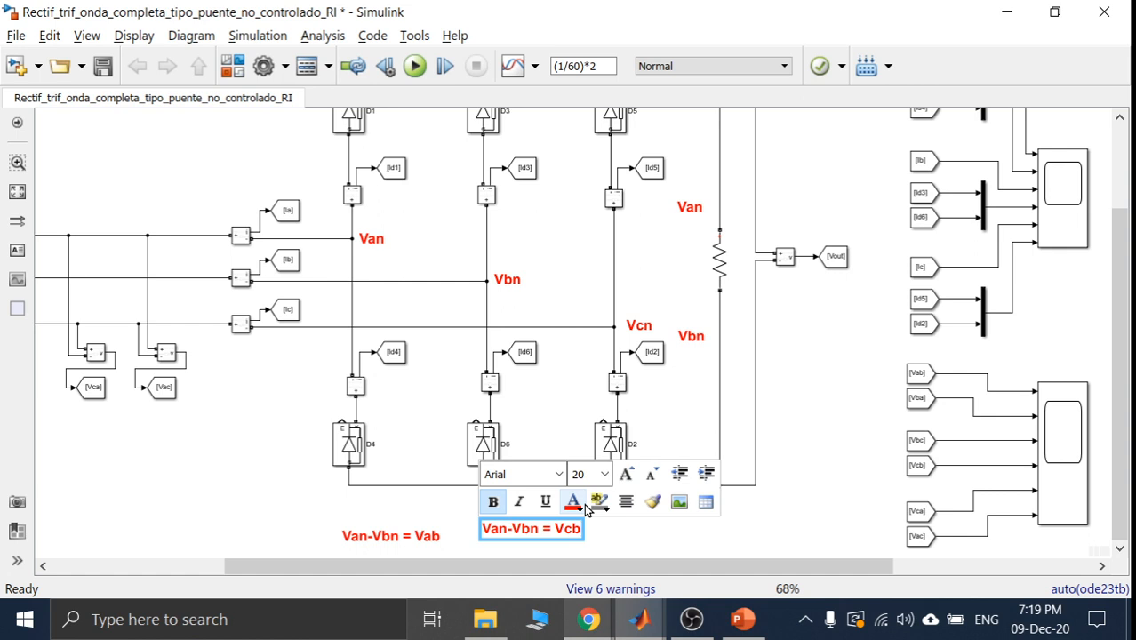
left_click(628, 554)
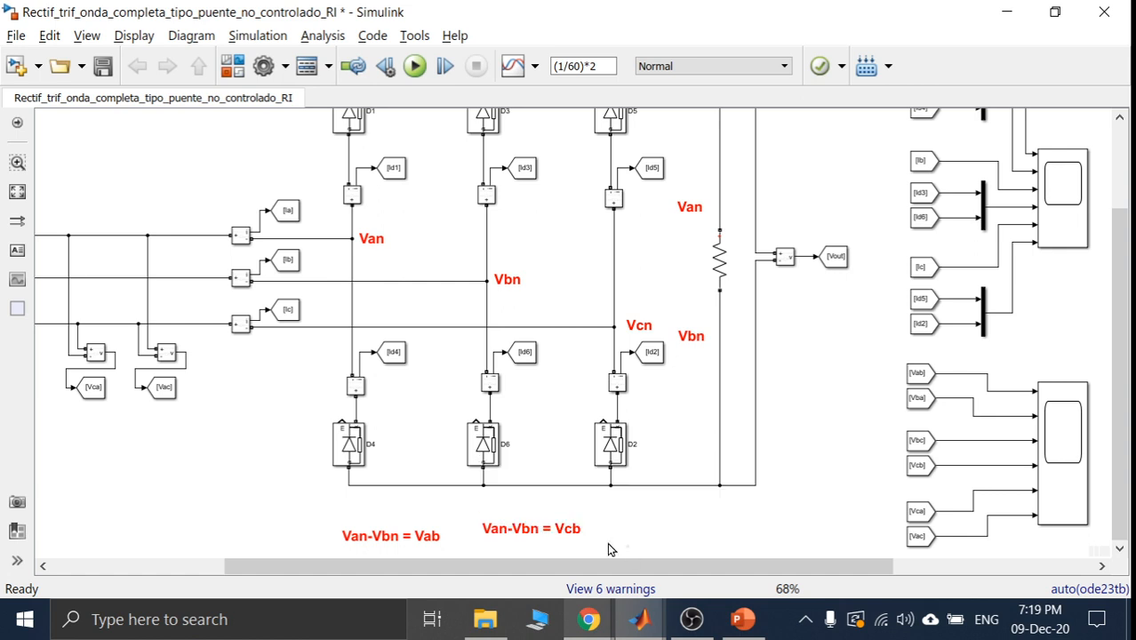
left_click(556, 533)
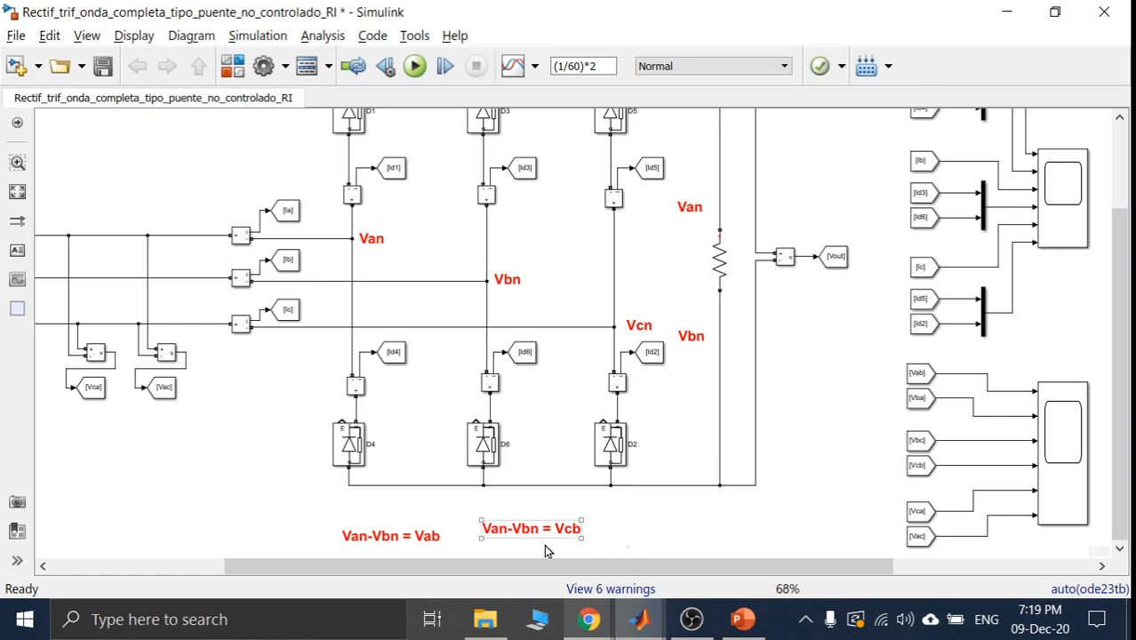
double_click(502, 531)
double_click(501, 530)
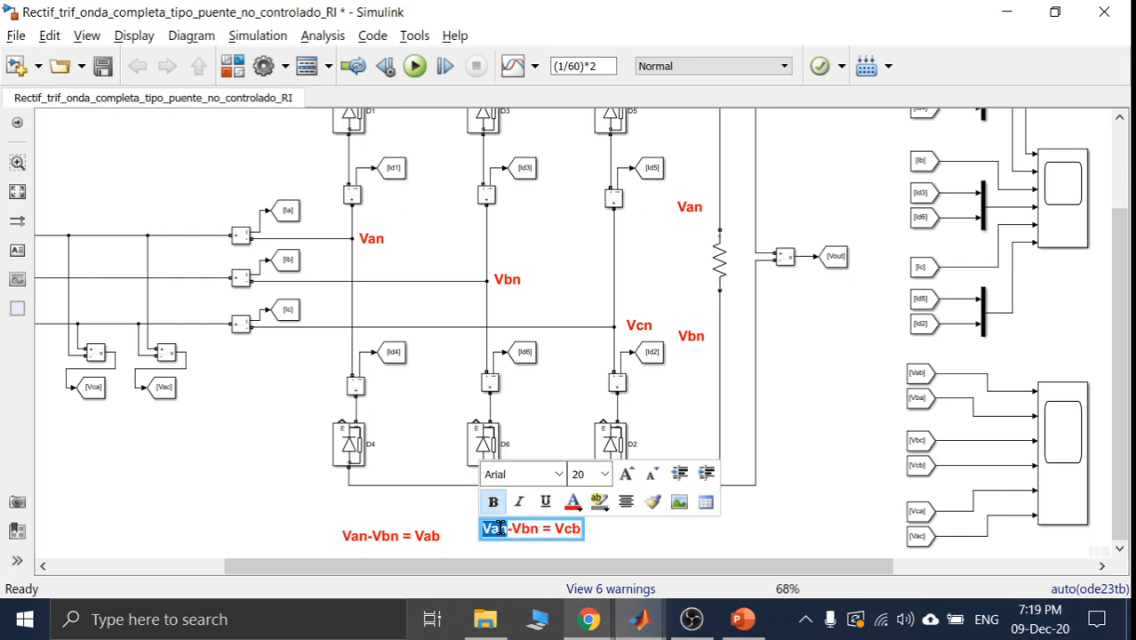
left_click(500, 527)
- Change the label at the load resistor's upper terminal to Vcn
double_click(693, 208)
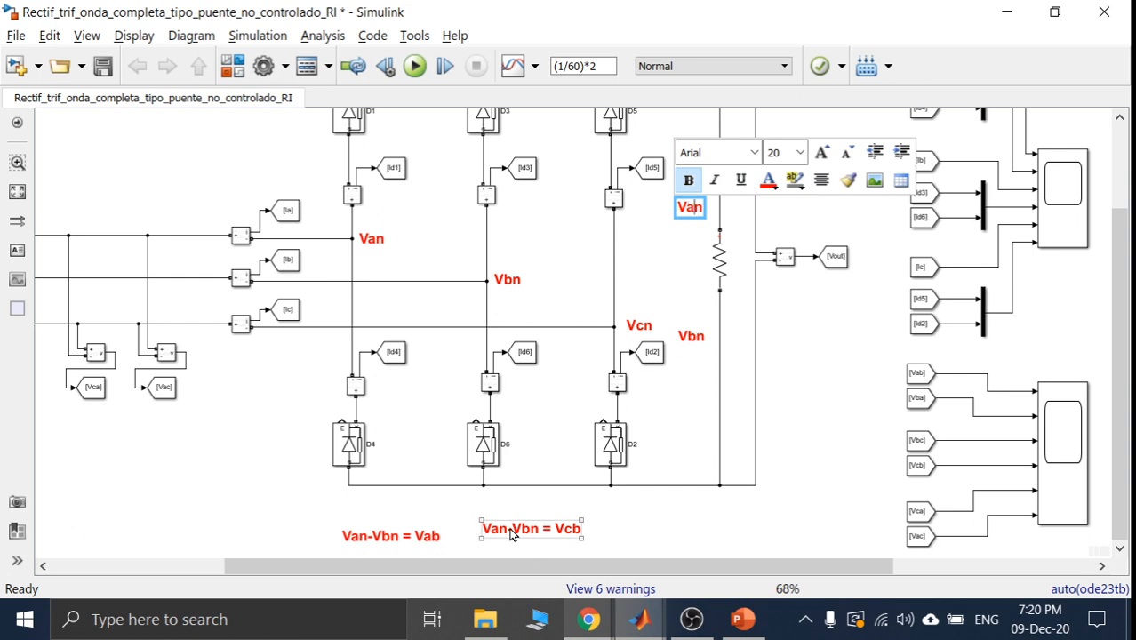
left_click(705, 281)
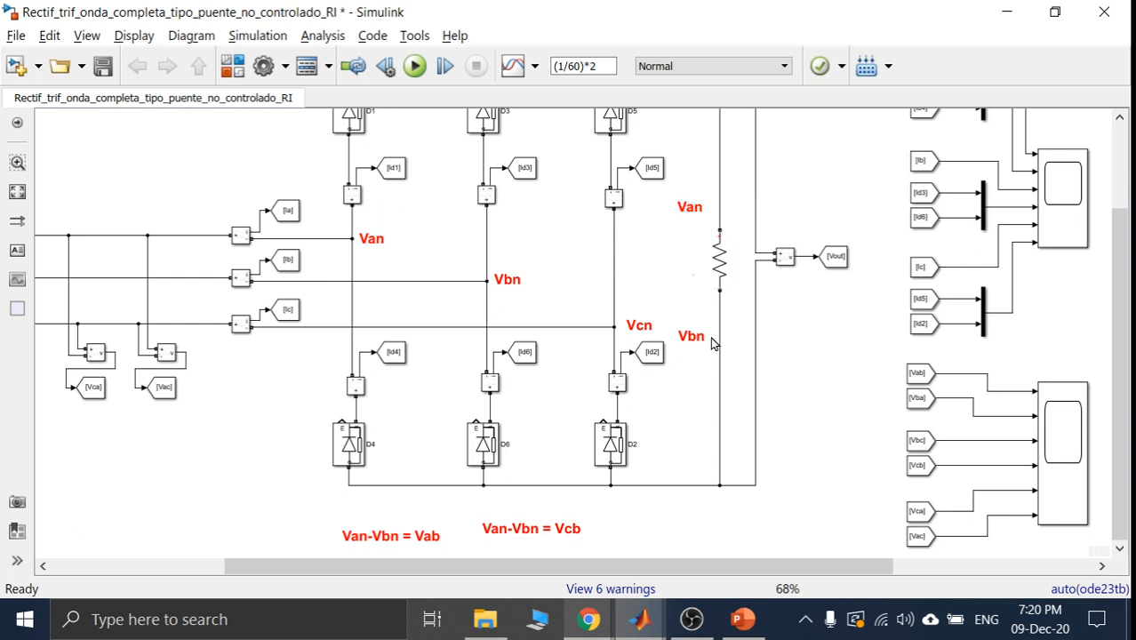
left_click(702, 209)
left_click(699, 210)
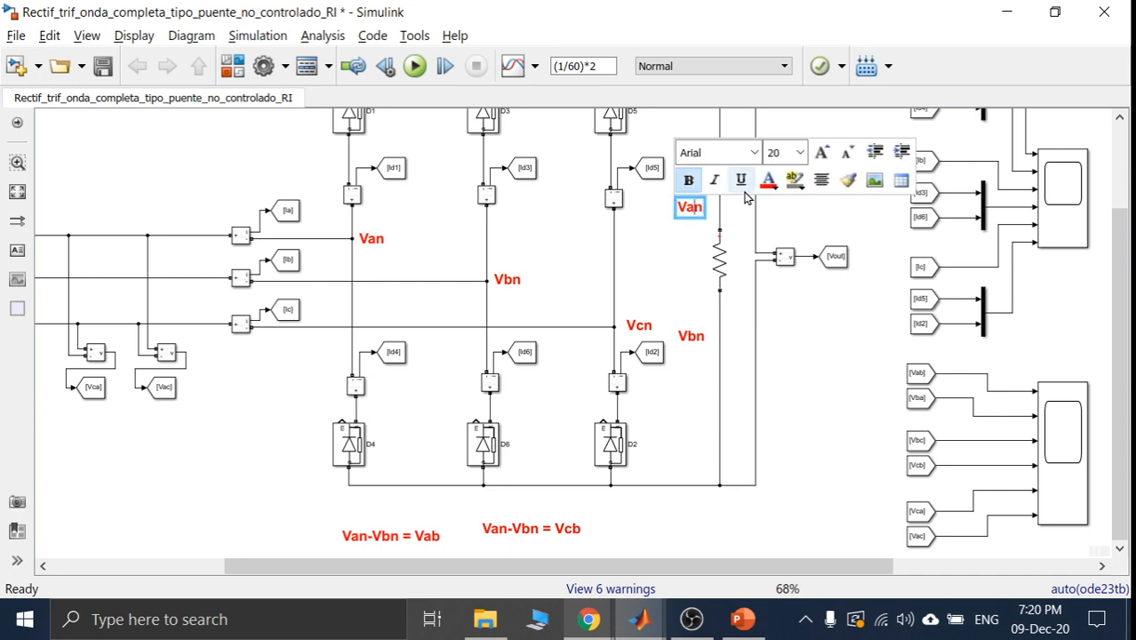
key("BackSpace")
type("c")
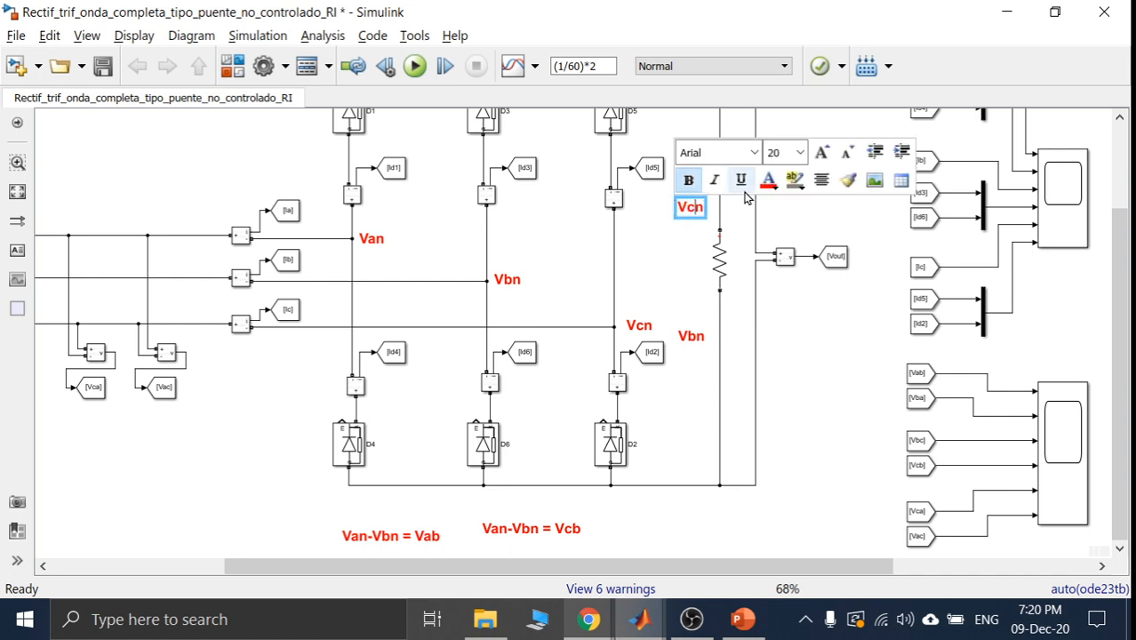
left_click(695, 337)
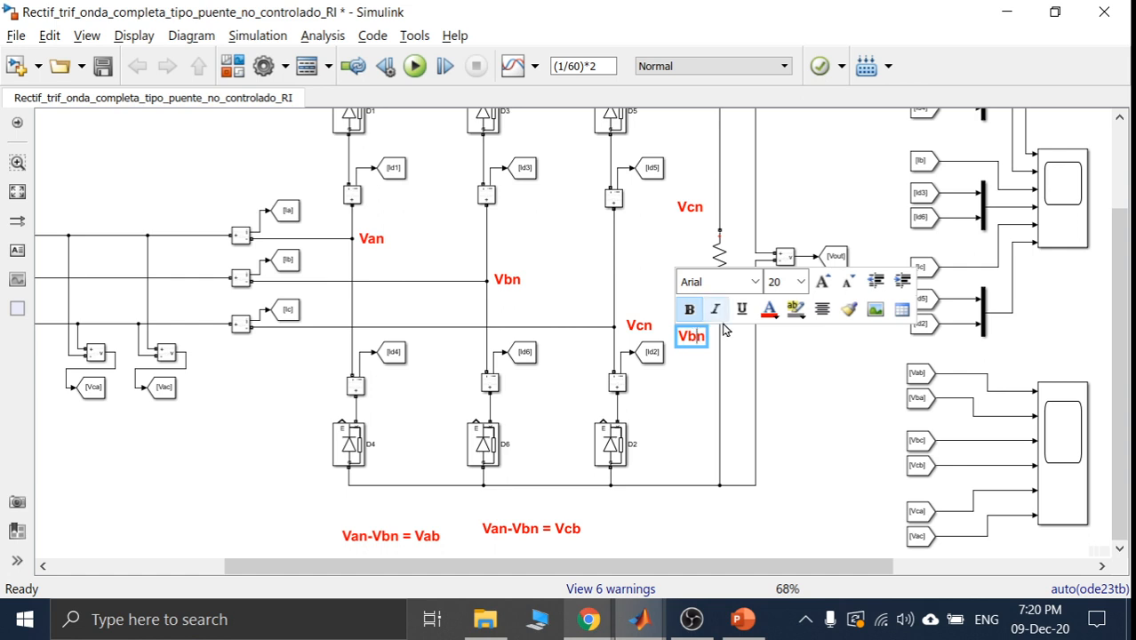
left_click(709, 374)
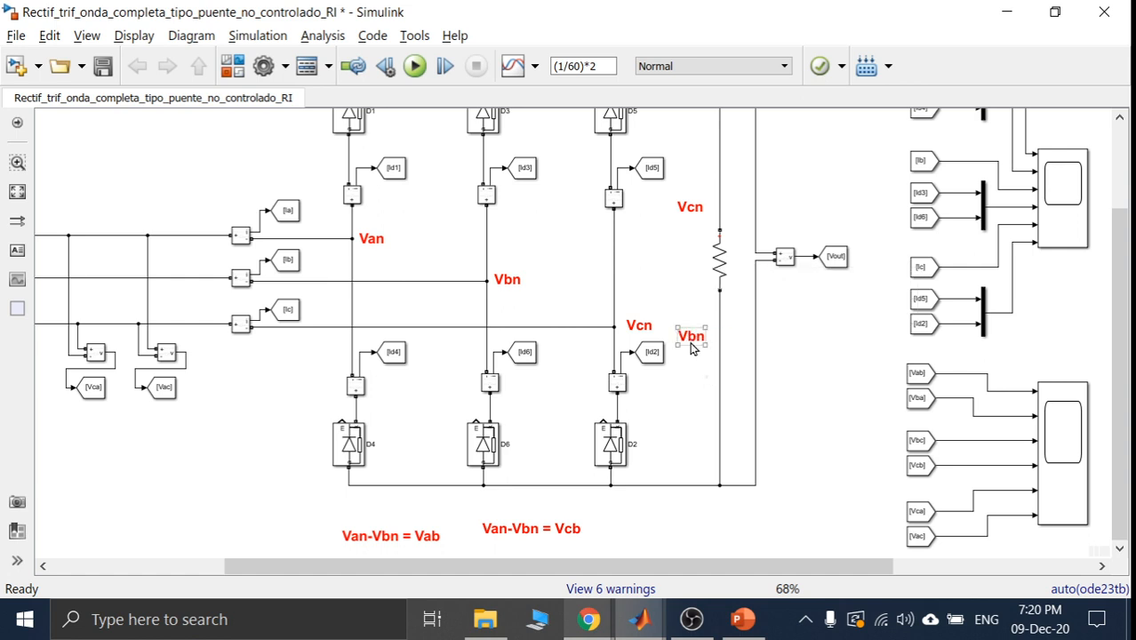
- Change the first term of the copied annotation to Vcn so it reads Vcn-Vbn = Vcb
left_click(519, 529)
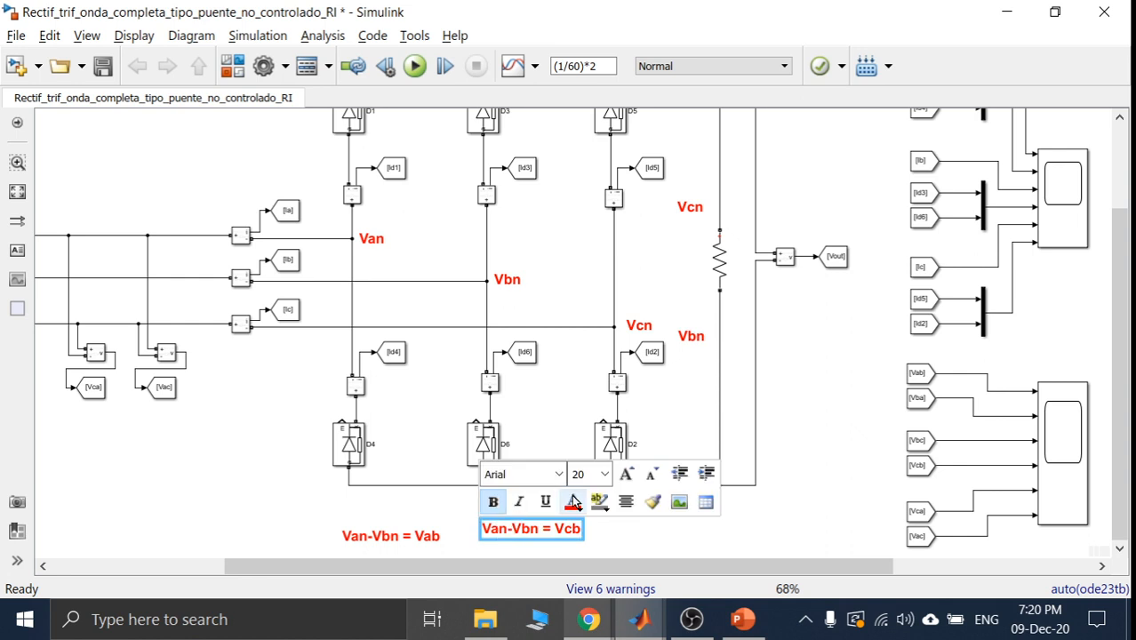
key("BackSpace")
type("c")
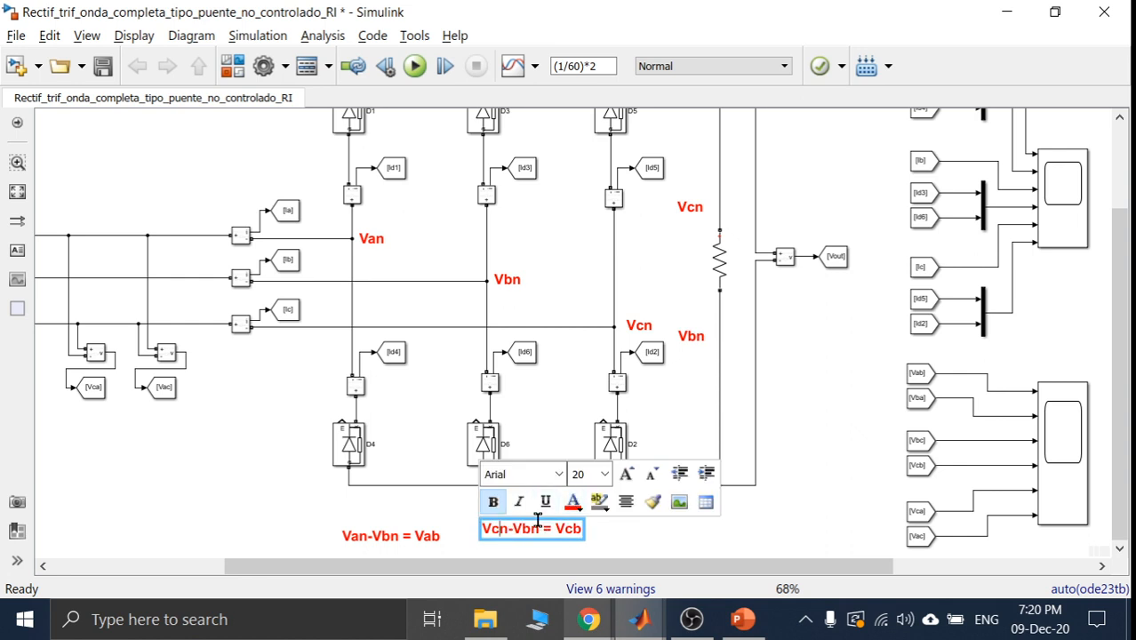
left_click(630, 527)
left_click(546, 534)
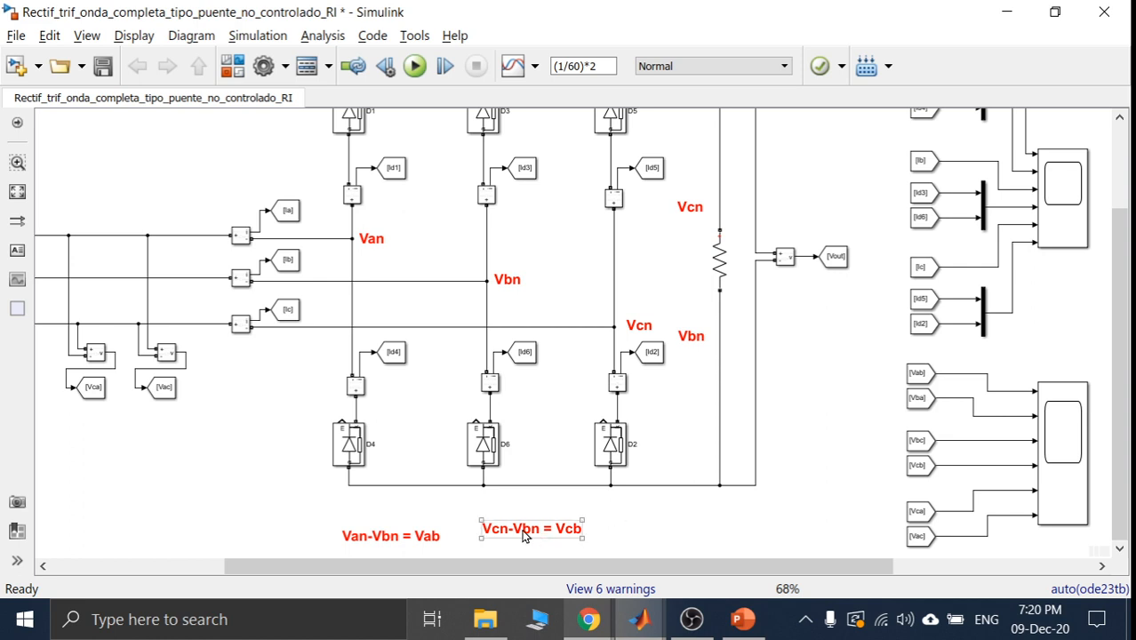
left_click(565, 539)
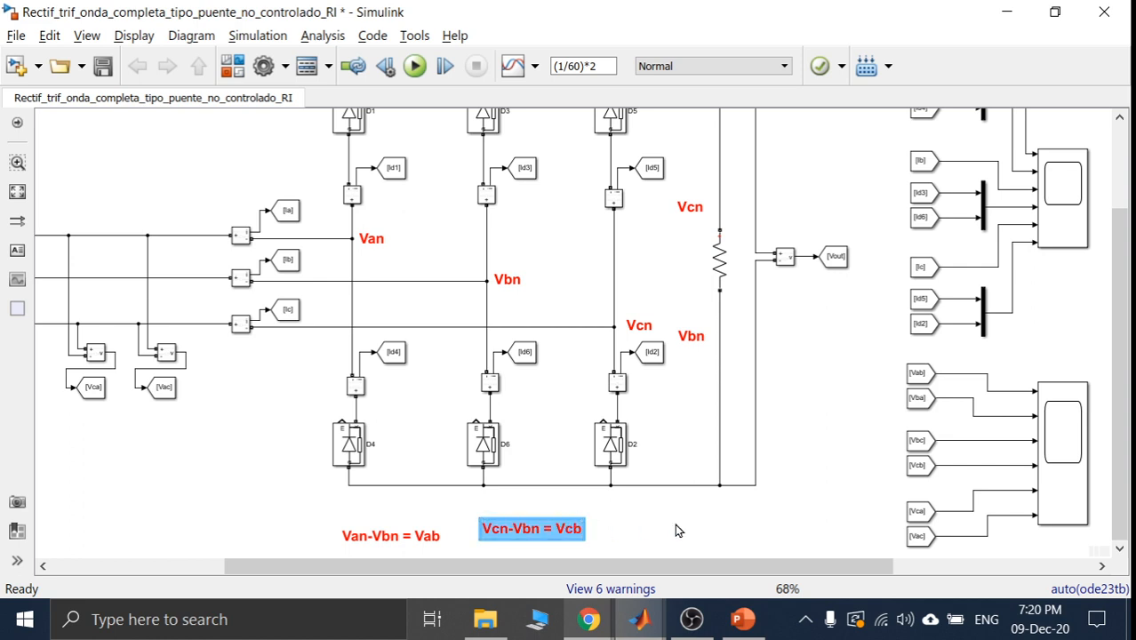
- Examine the Vcn label at the load's upper terminal and its path from the phase c node through diode D5
left_click_drag(1117, 330, 1116, 265)
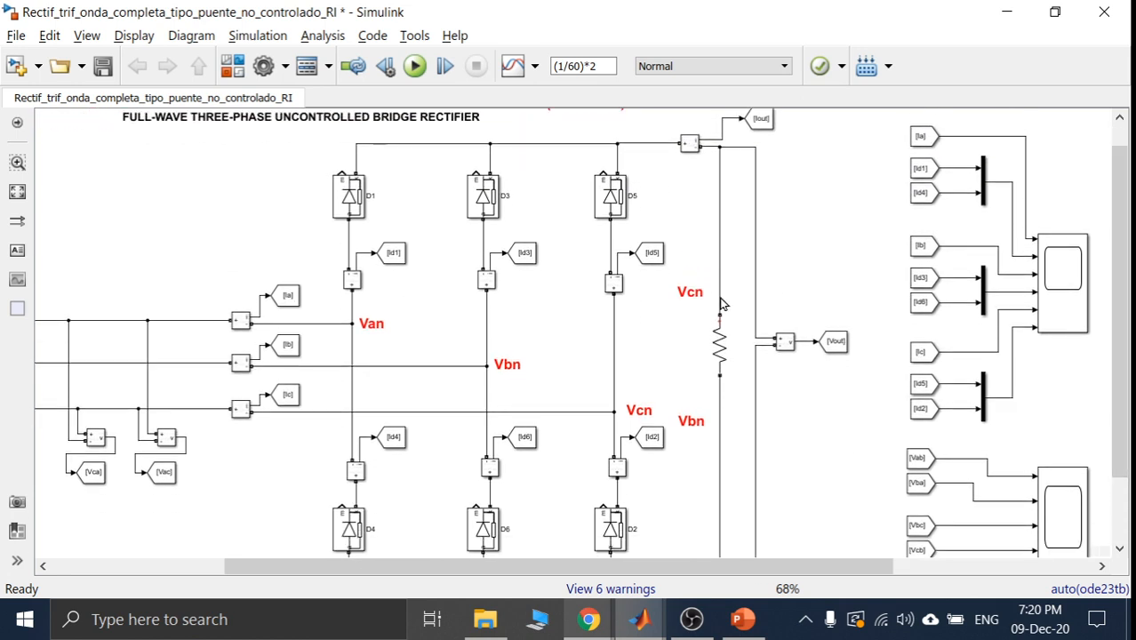
left_click(687, 295)
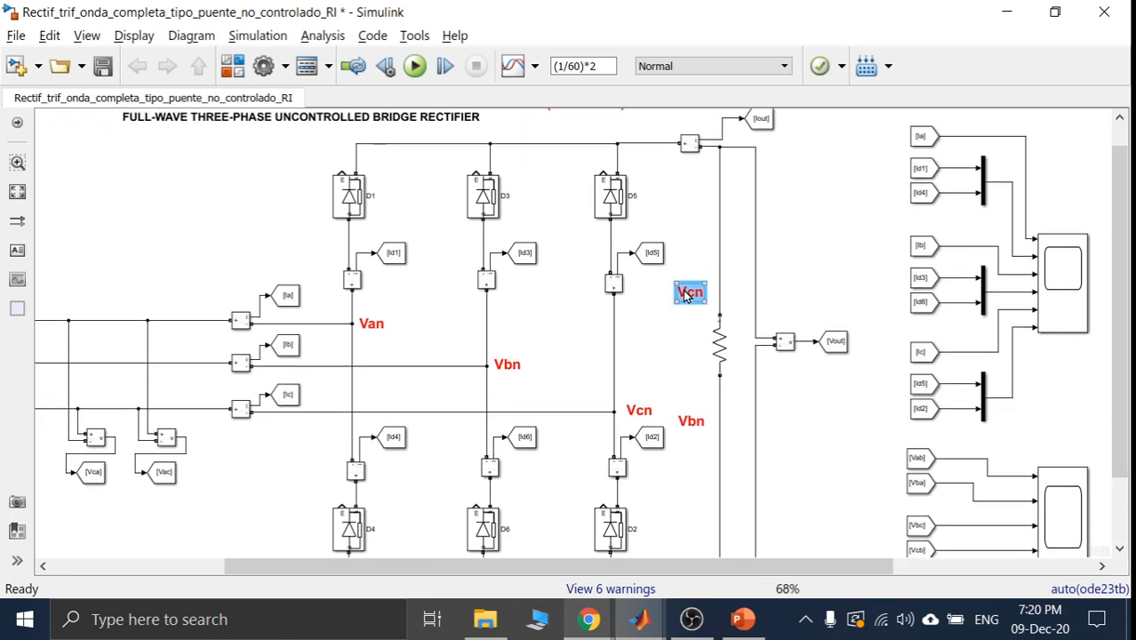
double_click(685, 294)
left_click(719, 285)
left_click(682, 296)
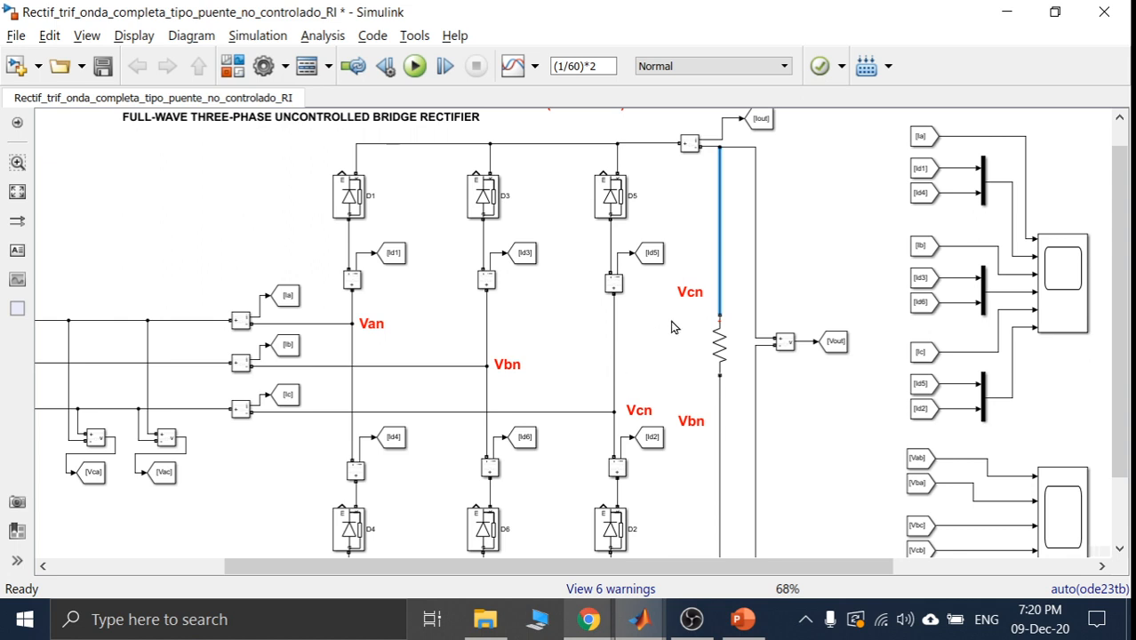
left_click(661, 346)
left_click(640, 414)
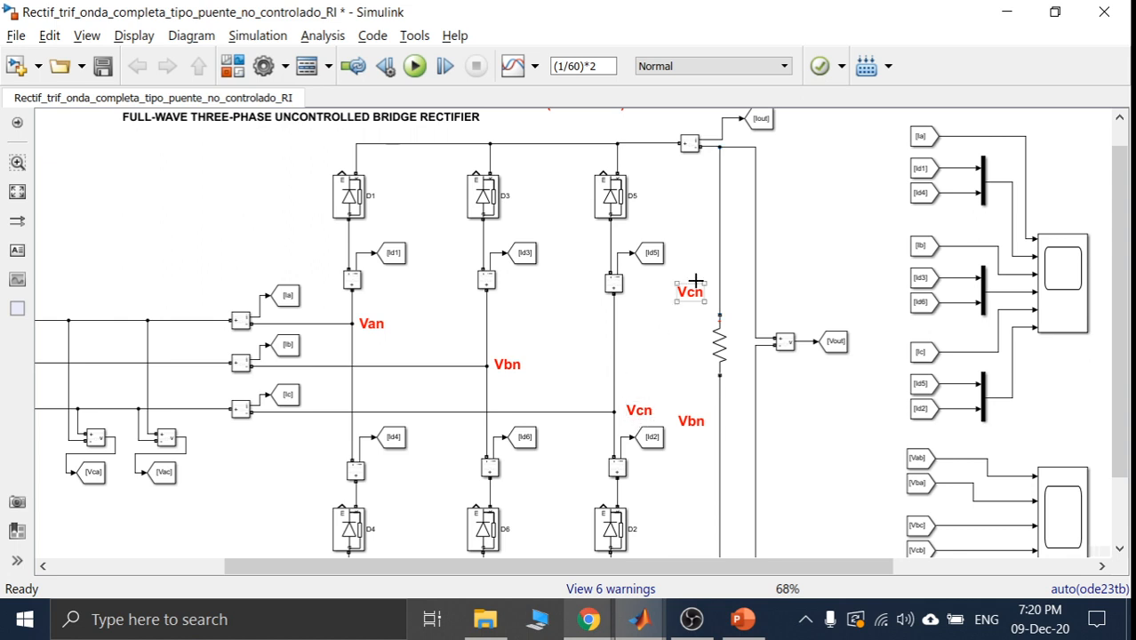
left_click(611, 202)
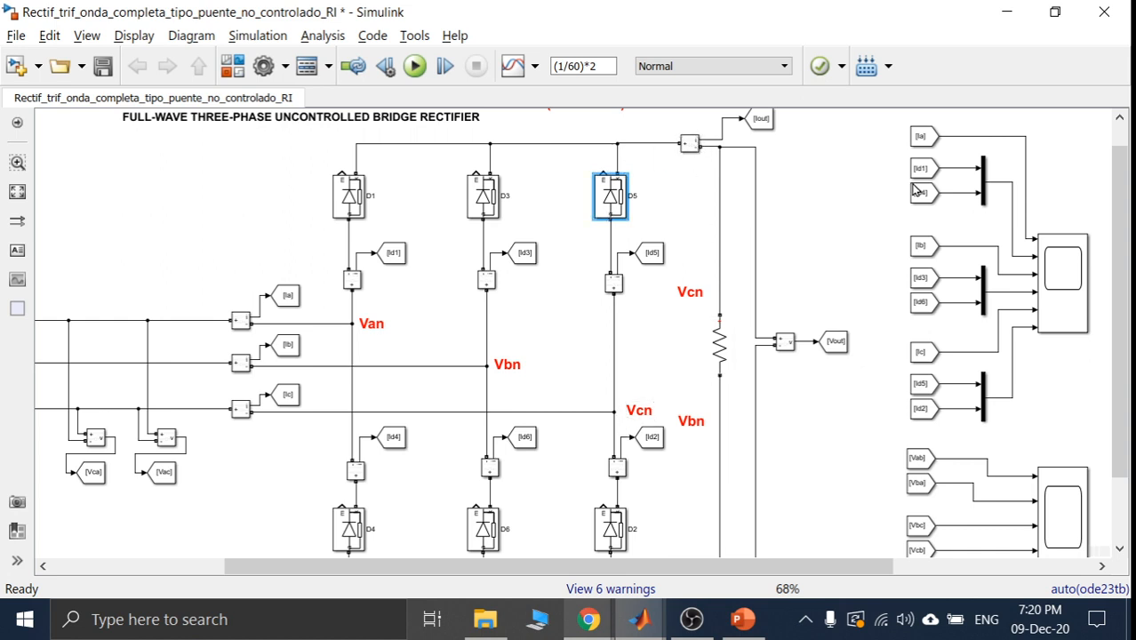
left_click_drag(1119, 167, 1120, 204)
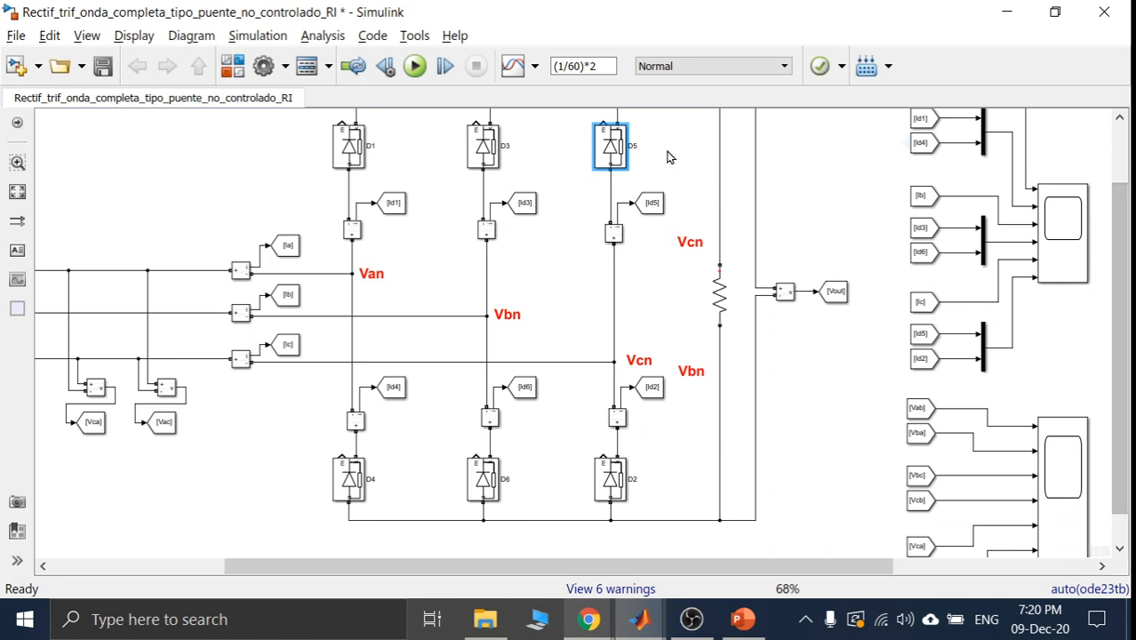
left_click(686, 179)
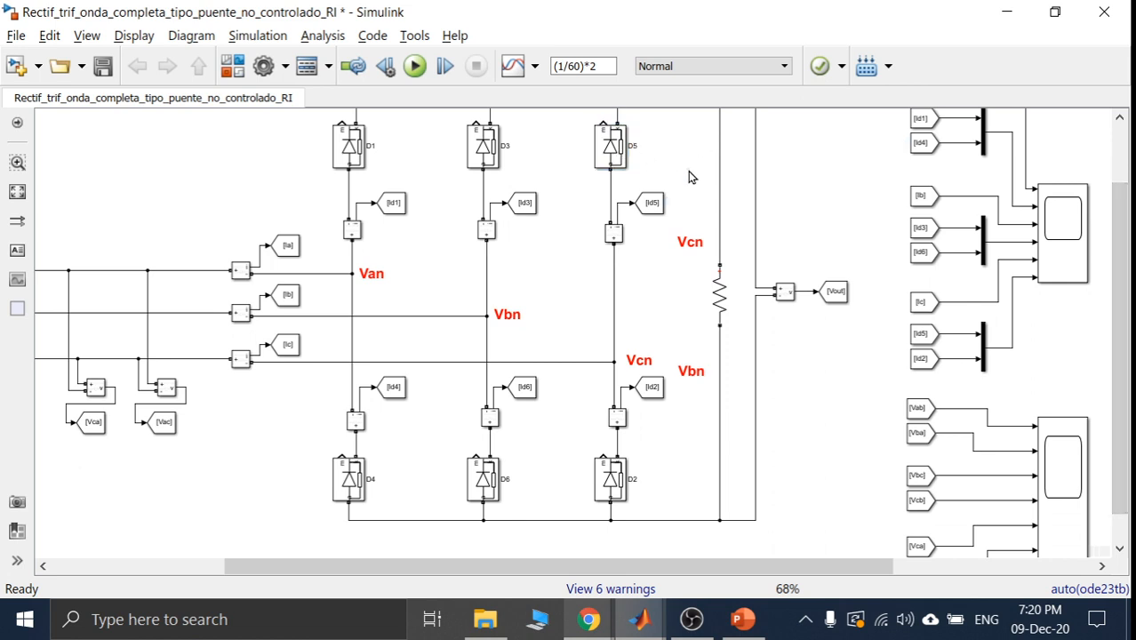
- Examine the load's lower terminal label Vbn and its path to the phase b node through D6, with D5 as the conducting partner
left_click_drag(1123, 242, 1125, 263)
left_click(629, 341)
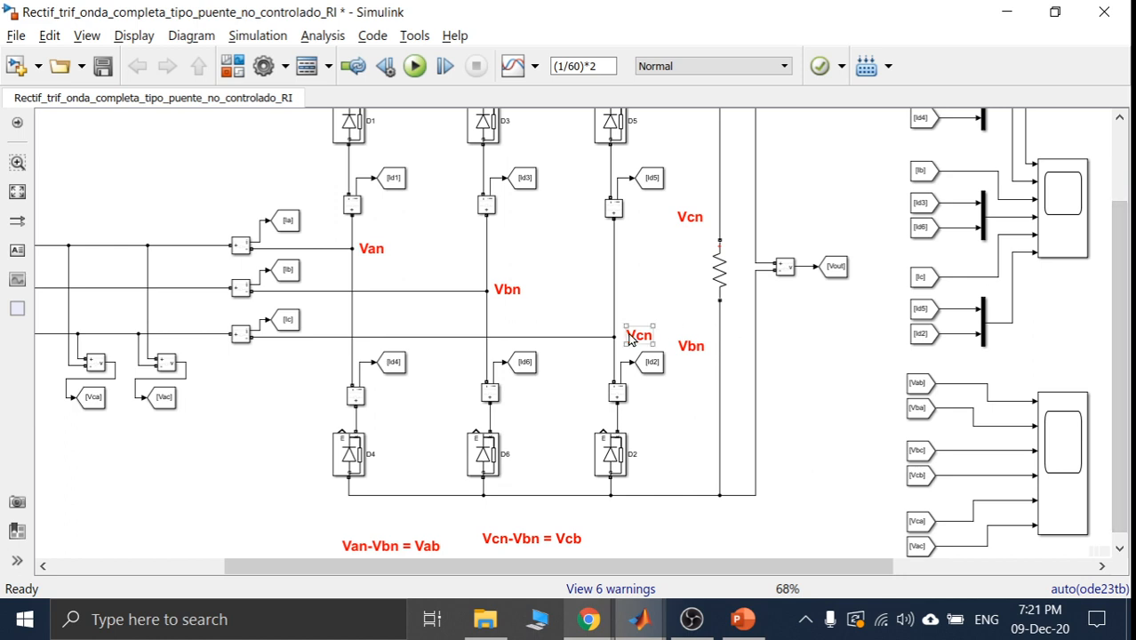
left_click(703, 347)
double_click(703, 347)
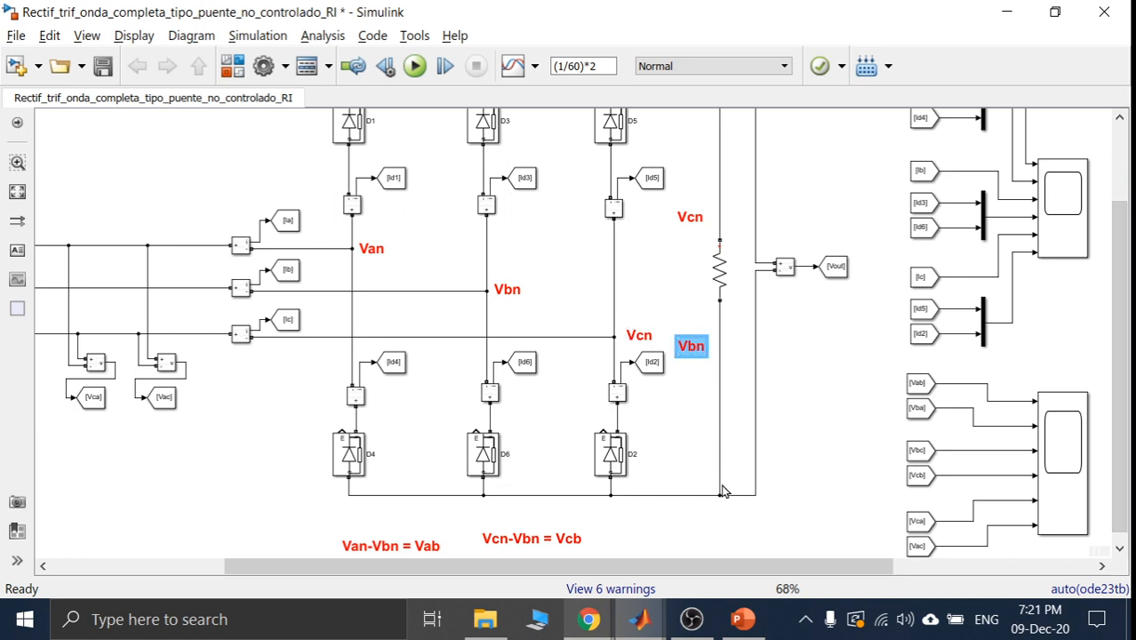
left_click(720, 353)
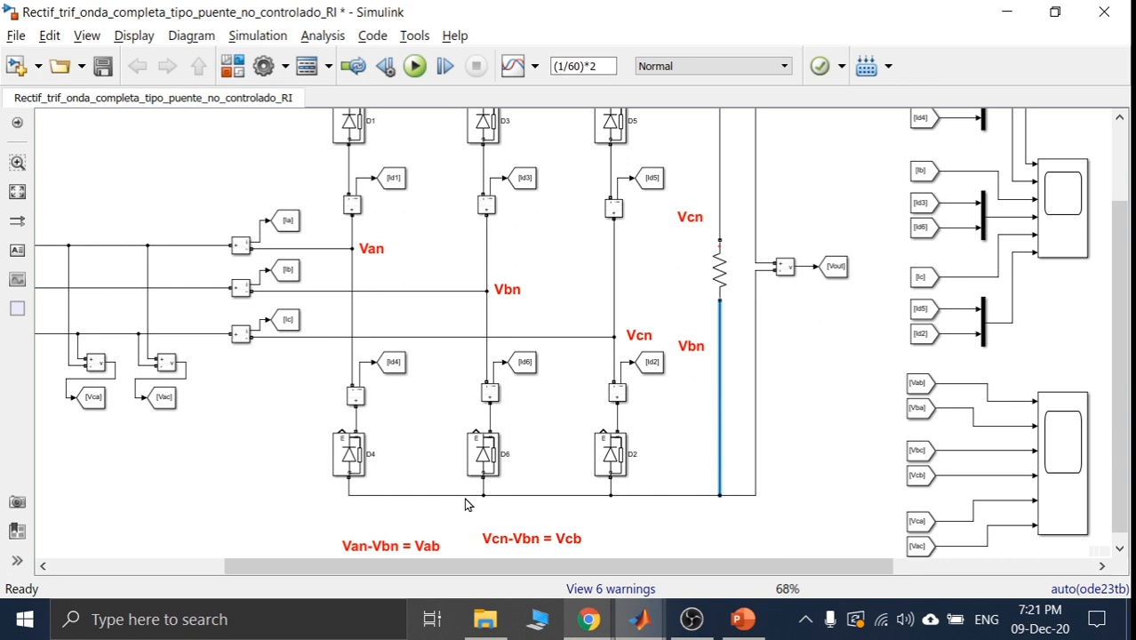
left_click(505, 292)
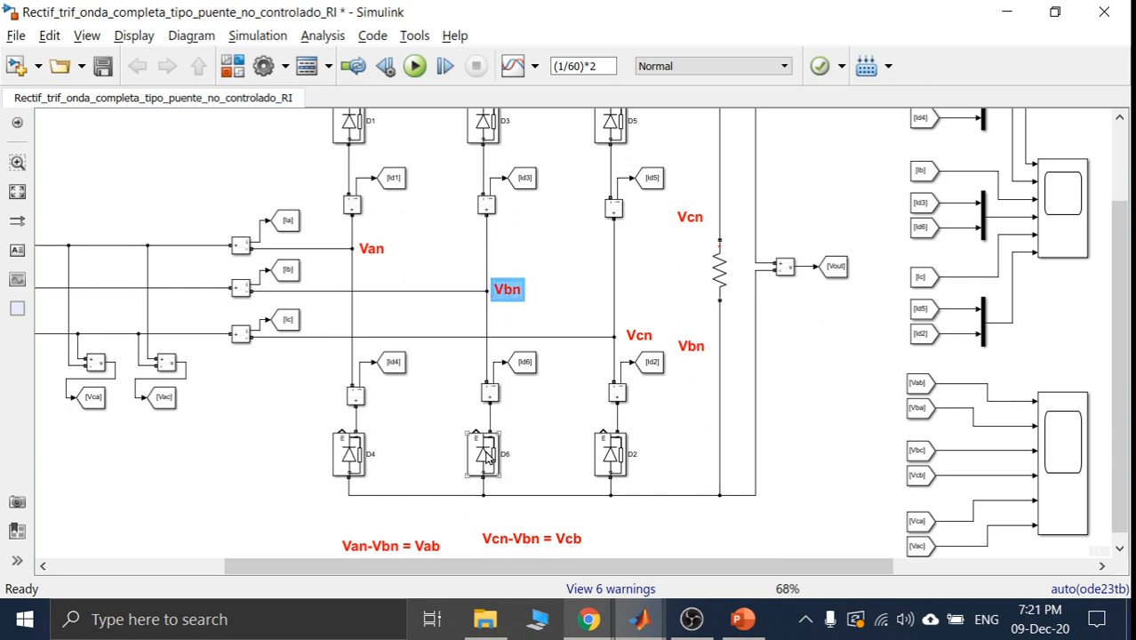
left_click(484, 457)
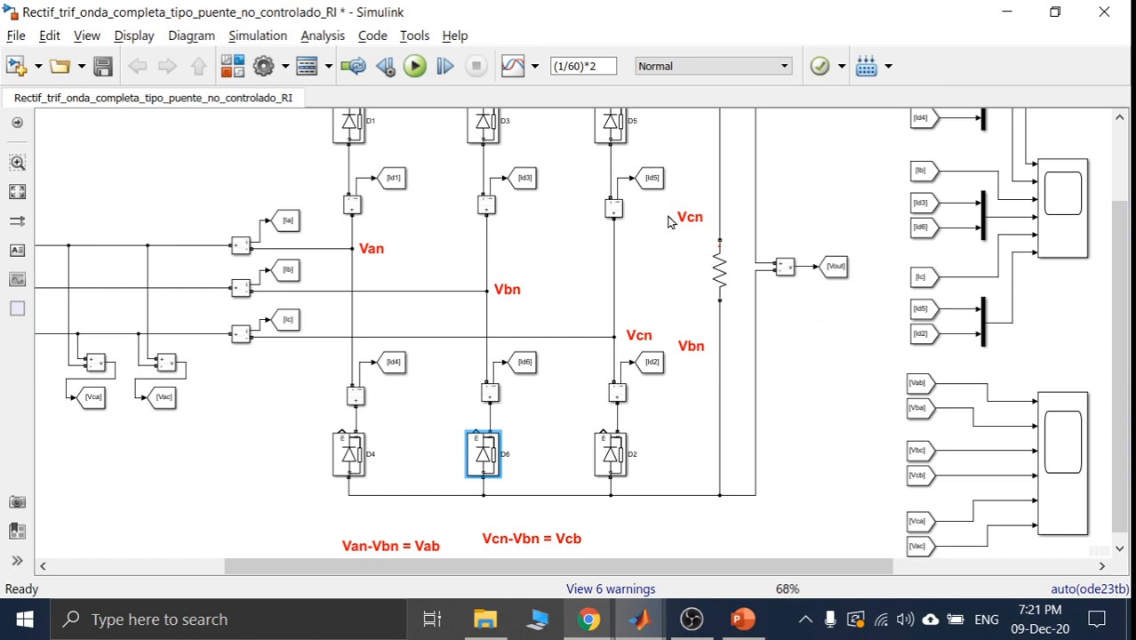
left_click(611, 129)
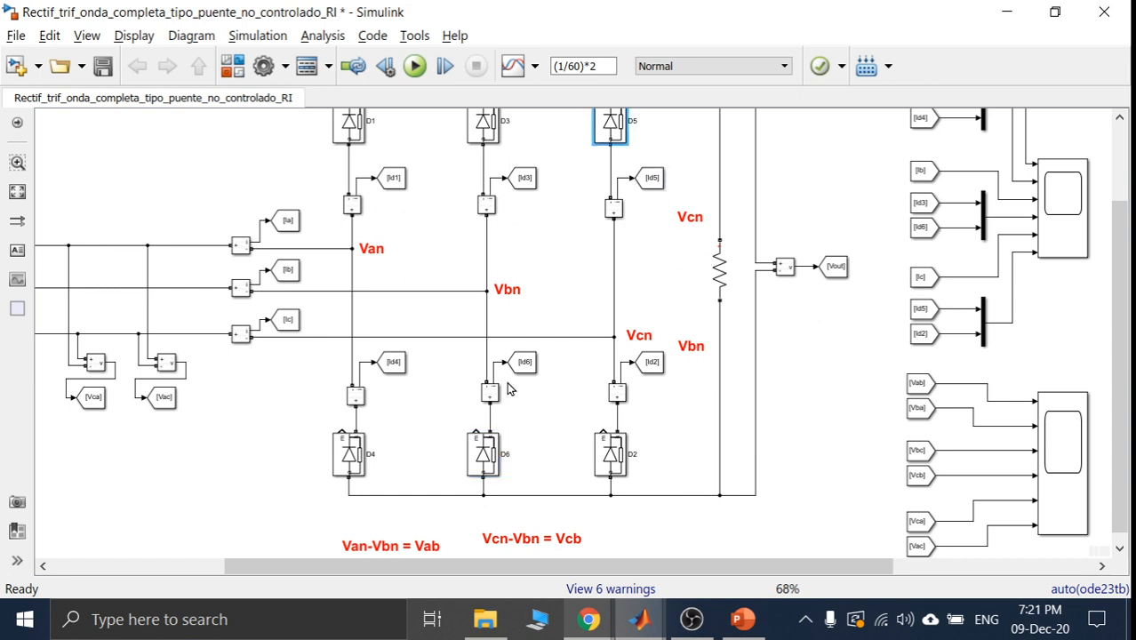
left_click(481, 457)
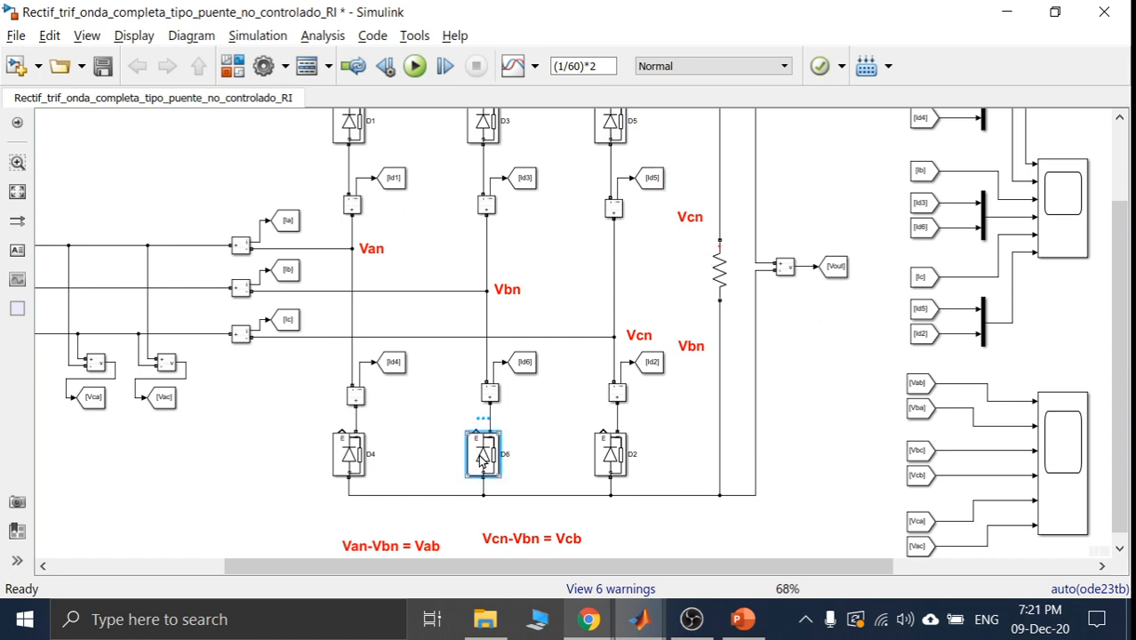
left_click(788, 389)
- Review the Vcn-Vbn = Vcb annotation below the bridge against the D5 and D6 conducting pair
scroll(1118, 222, "down", 1)
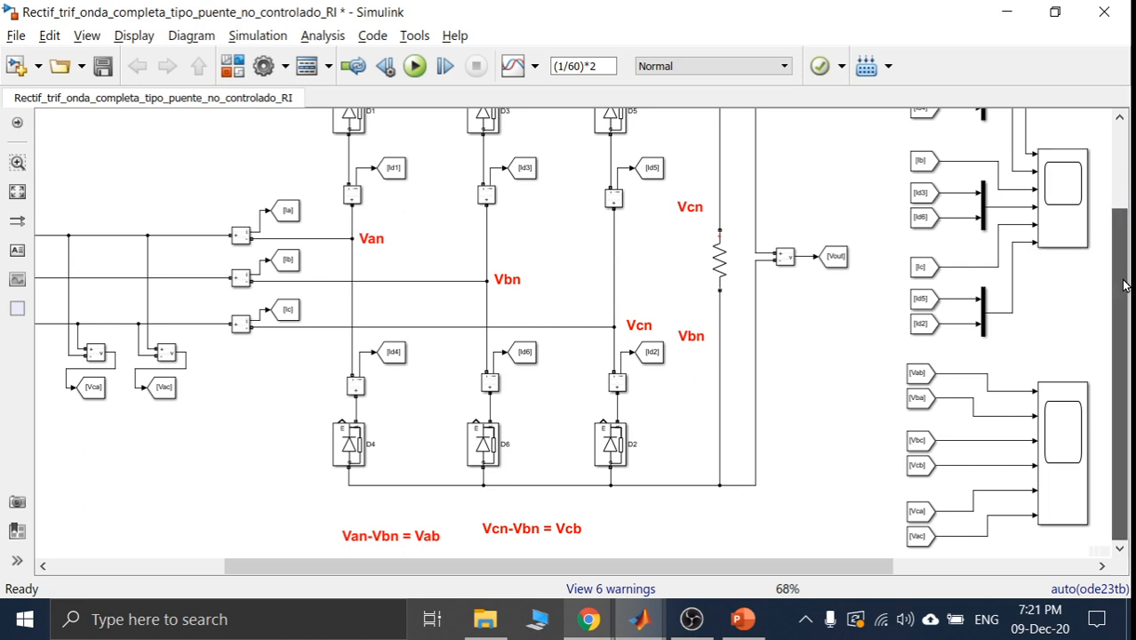
mouse_move(1122, 288)
left_mouse_down()
mouse_move(1117, 165)
mouse_move(1109, 274)
left_mouse_up()
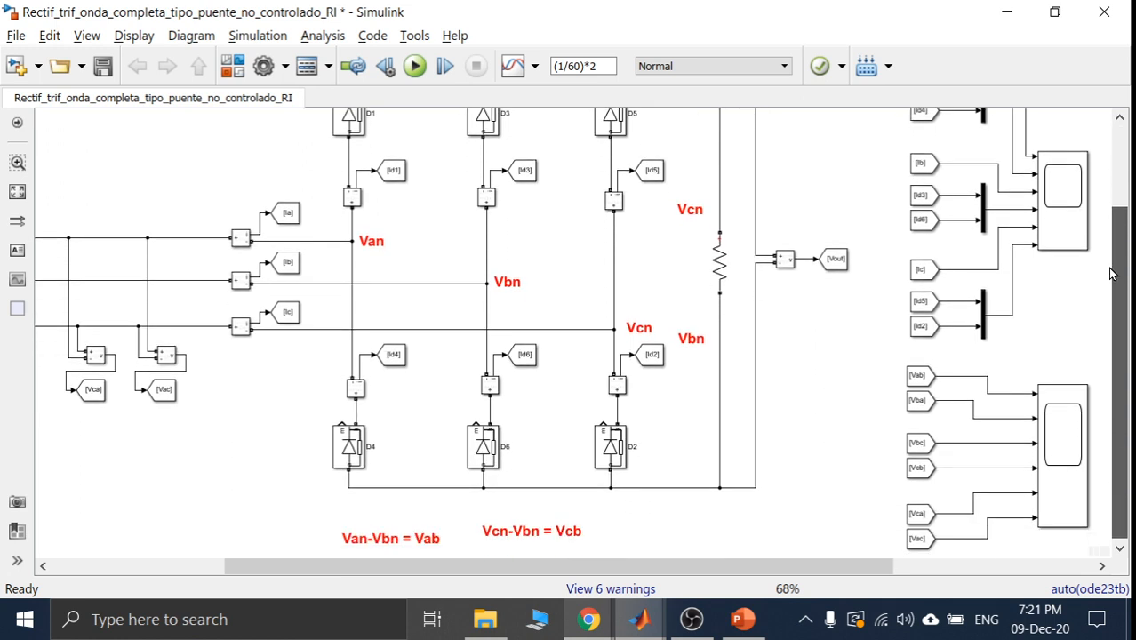
left_click(576, 530)
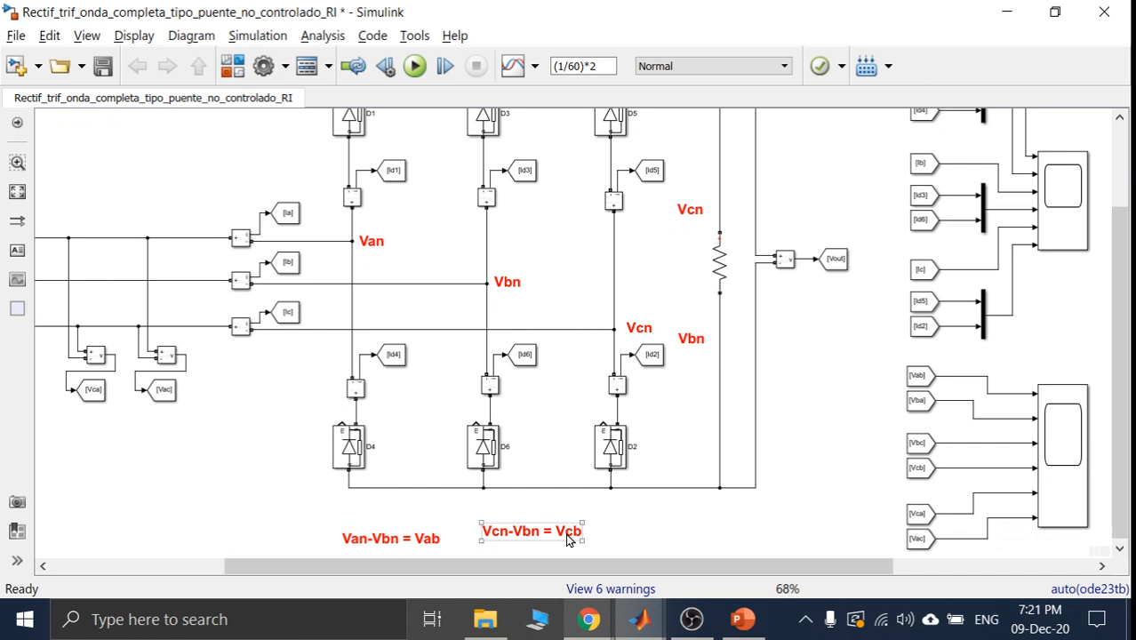
left_click(613, 535)
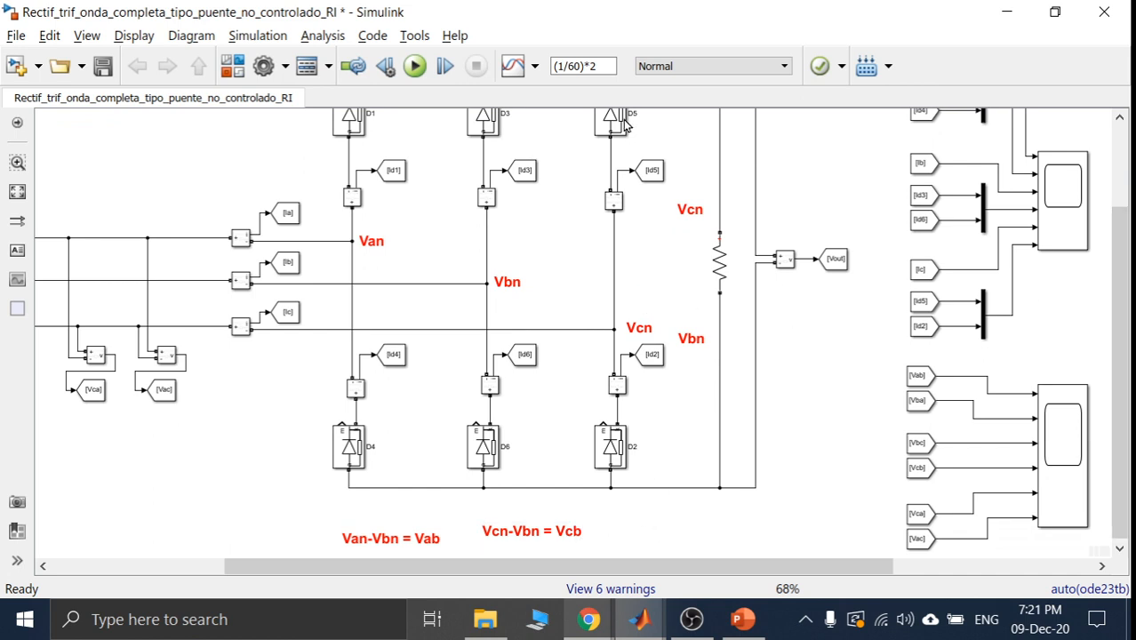
left_click(484, 436)
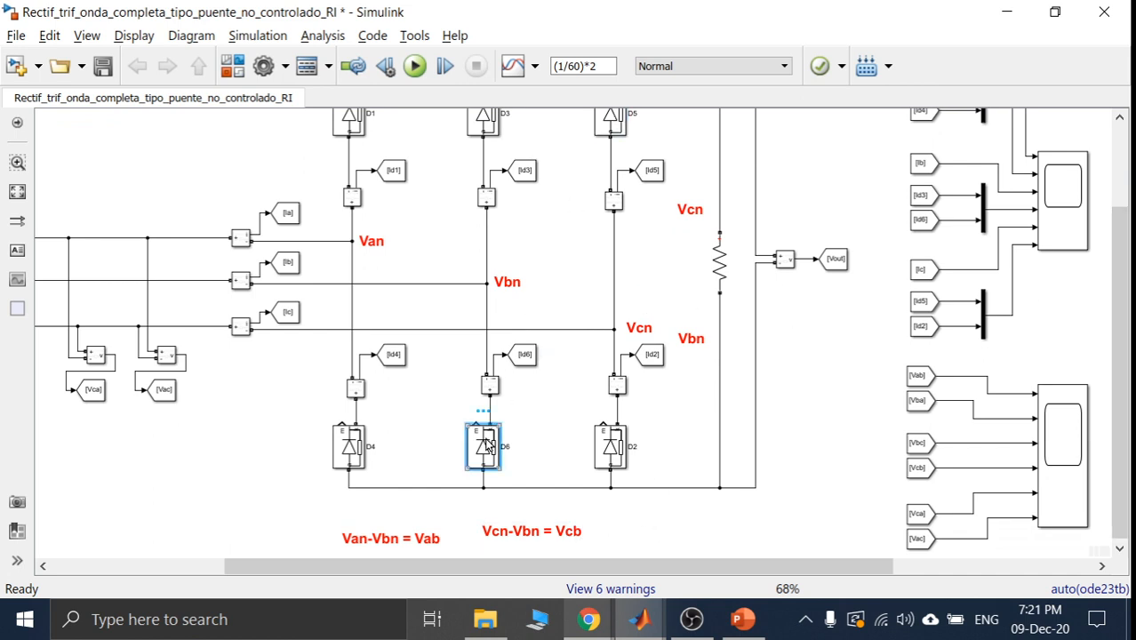
left_click(860, 453)
- Open Scope2 to inspect the waveforms between the cursors and the trace selection, and return to the rectifier model
left_click_drag(844, 566, 1046, 562)
left_click(1068, 318)
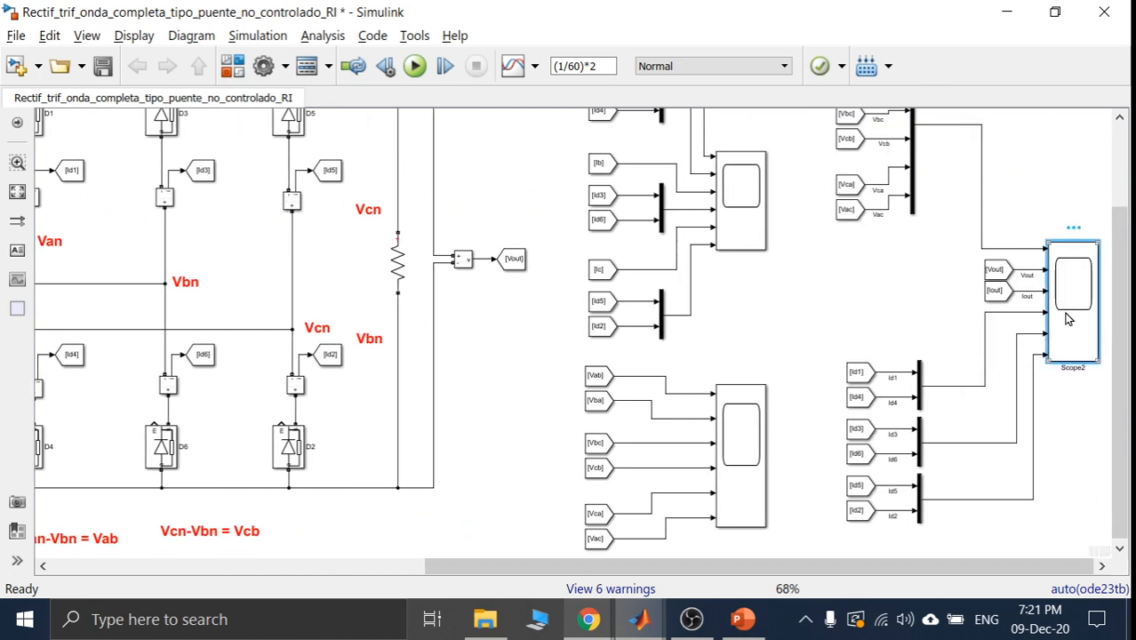
double_click(1068, 318)
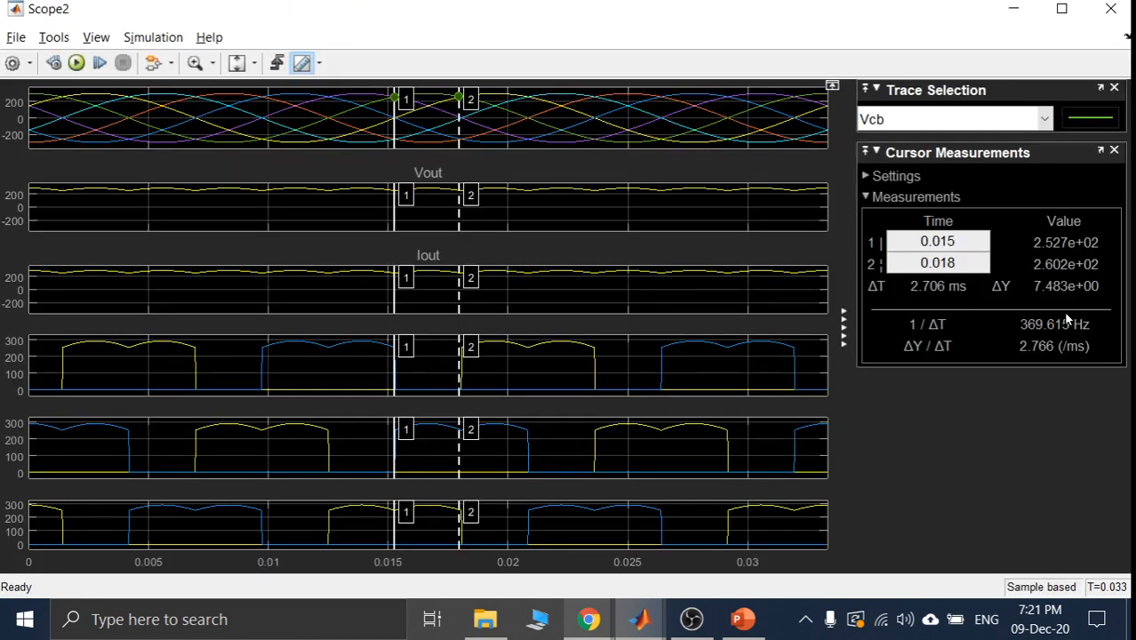
left_click(1045, 119)
left_click(1046, 119)
left_click(1011, 16)
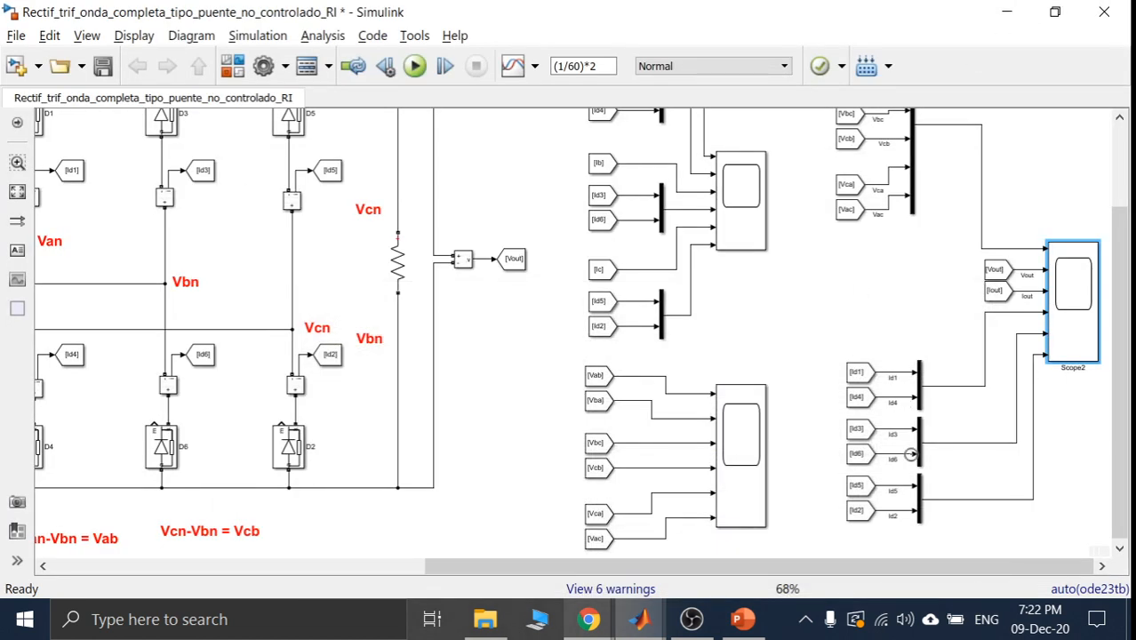
- Examine the mux combining Id3 and Id6 and compare its signals with the waveforms between the cursors in Scope2
left_click(919, 450)
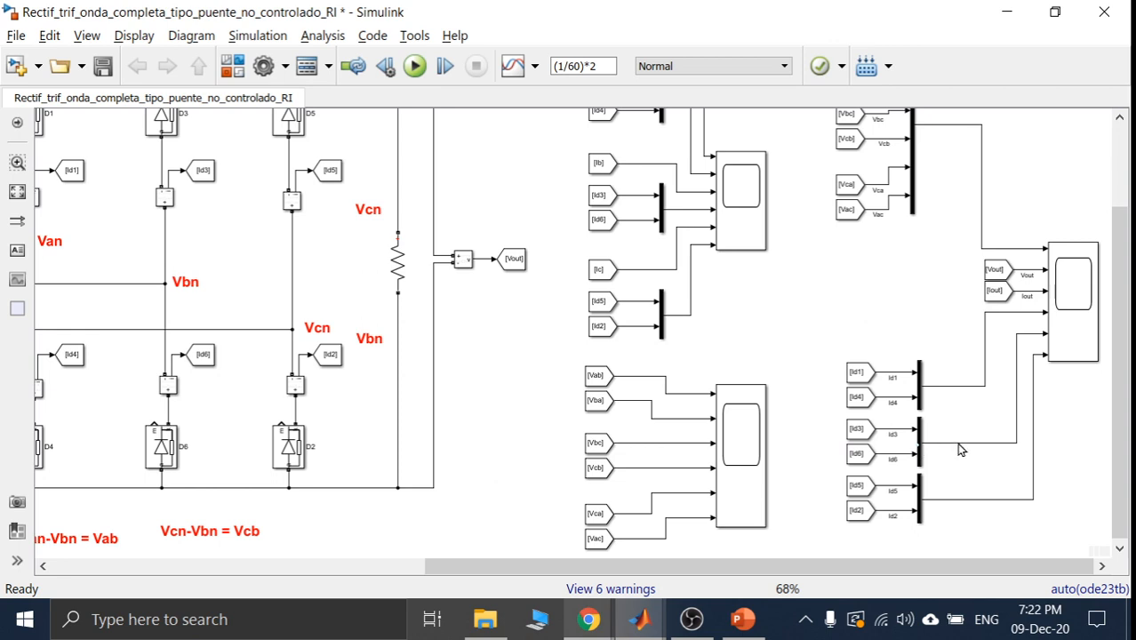
double_click(919, 442)
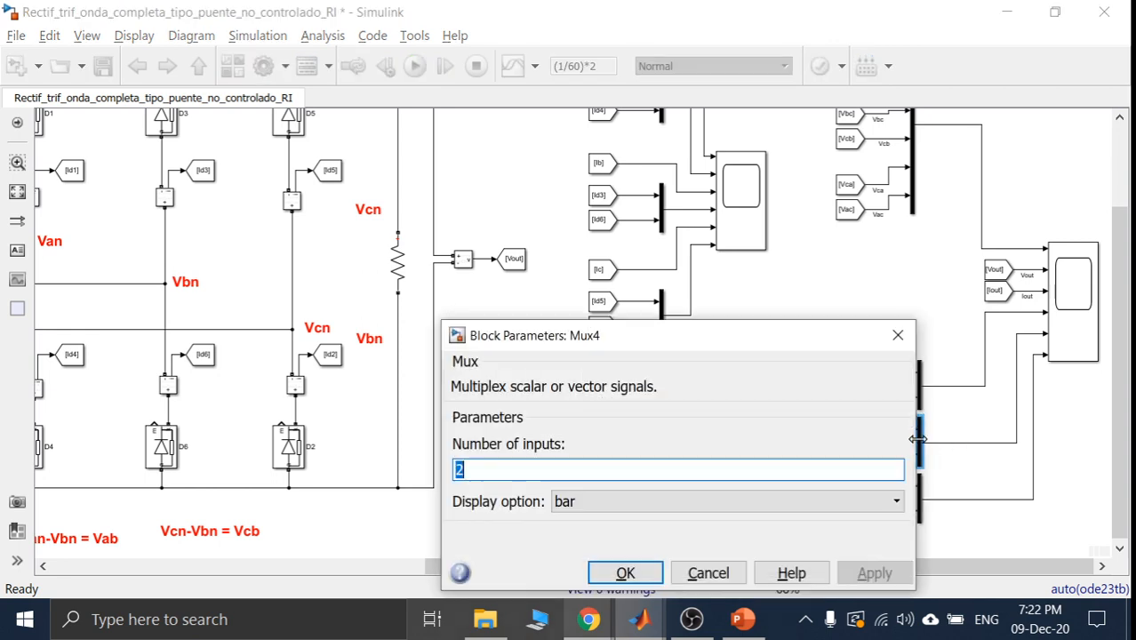
left_click(897, 335)
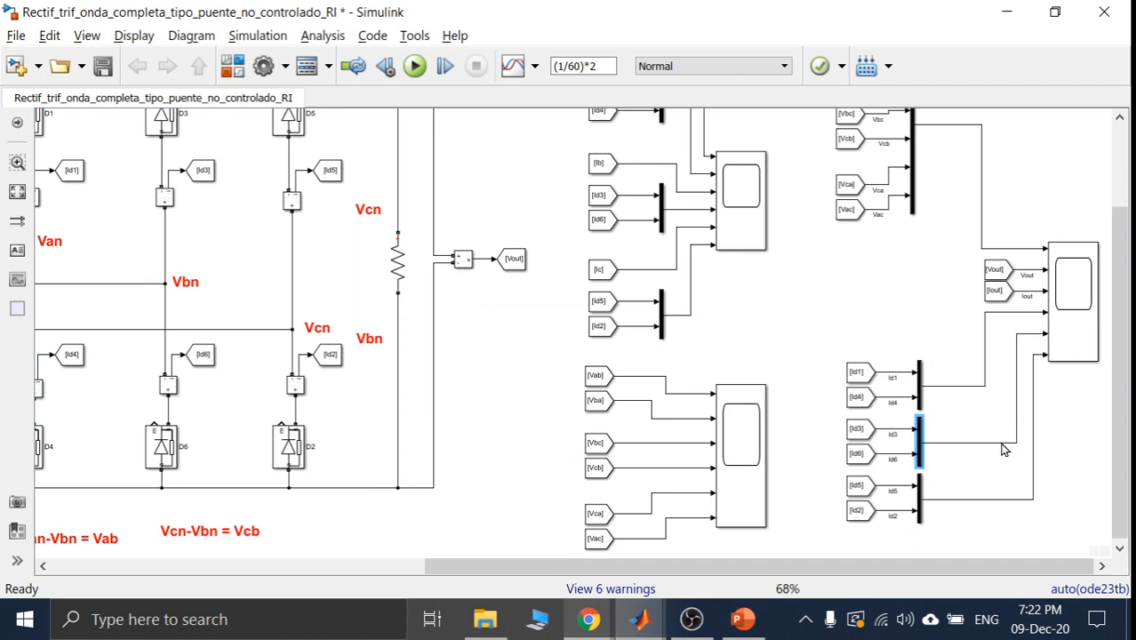
left_click(855, 455)
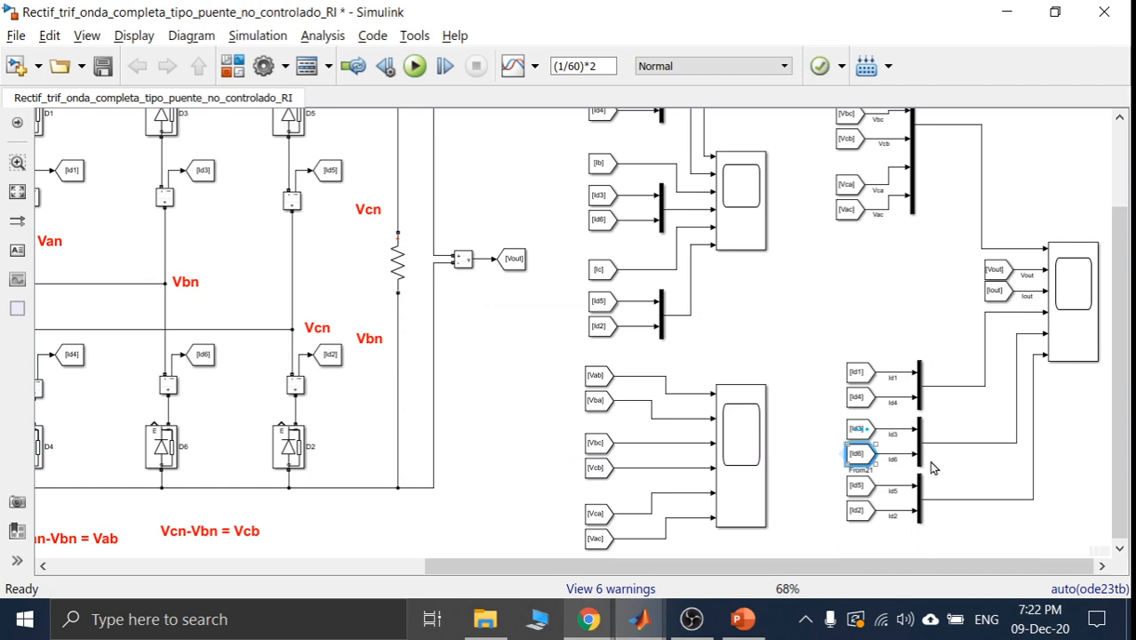
left_click(965, 482)
left_click(859, 455)
double_click(1077, 314)
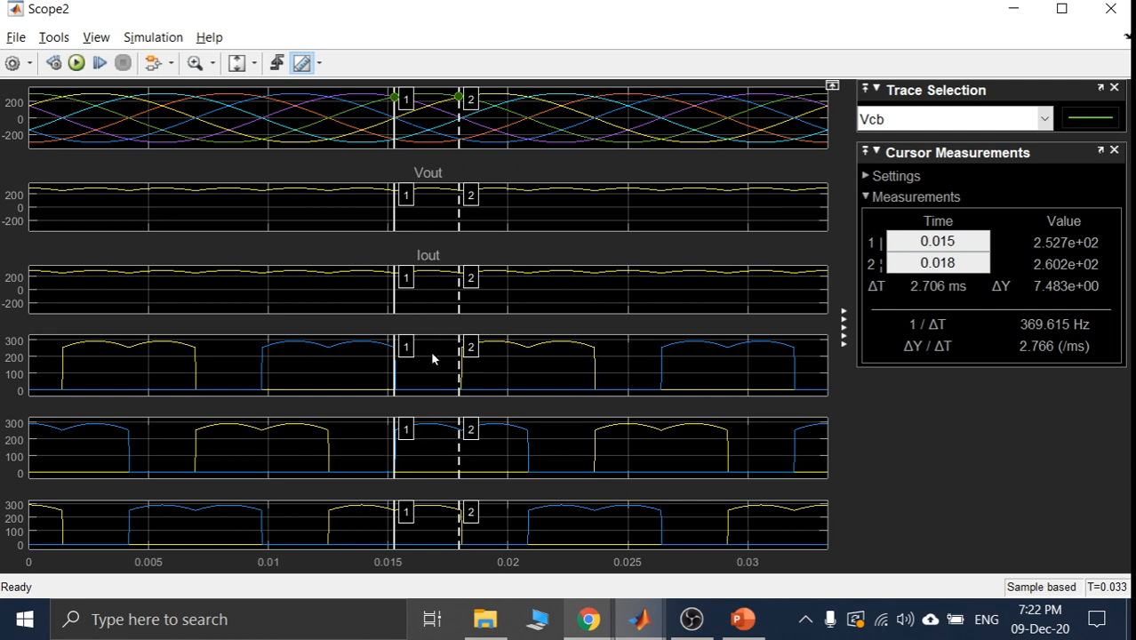
left_click(1012, 10)
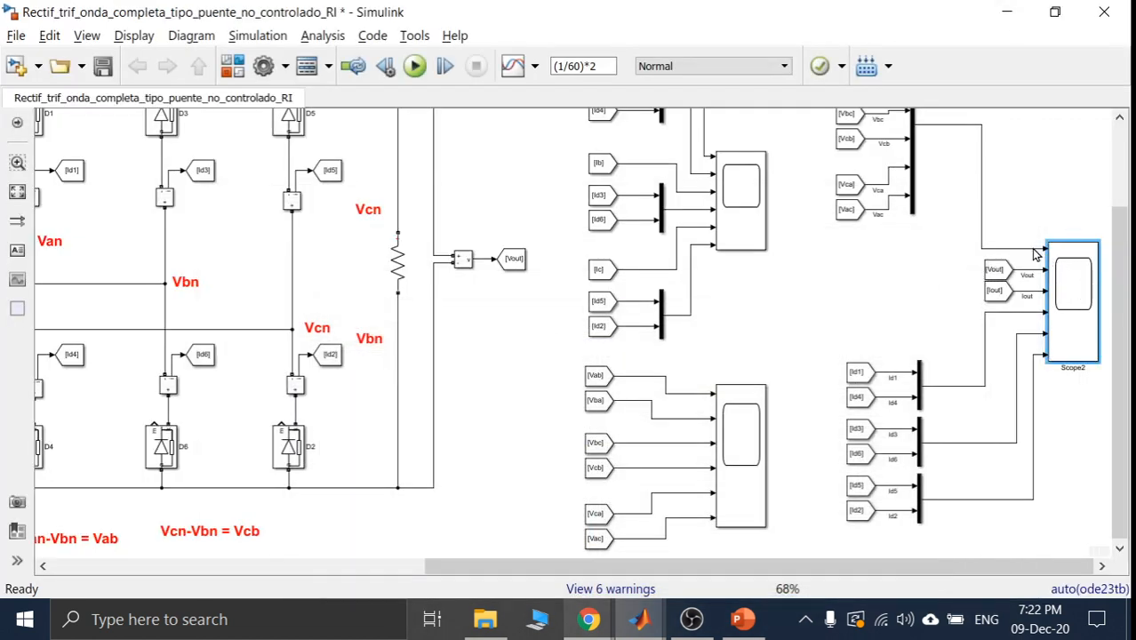
- Trace the Id3/Id6 mux output to its Scope2 input and match the Id6 source with the corresponding current plot
left_click(1036, 333)
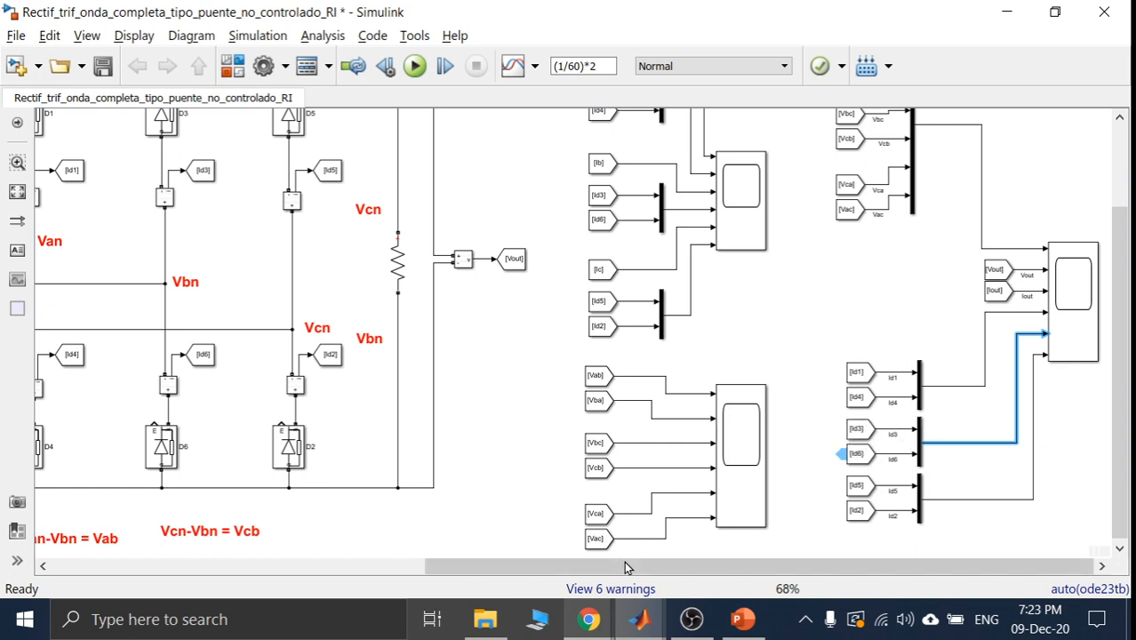
left_click(636, 615)
left_click(948, 533)
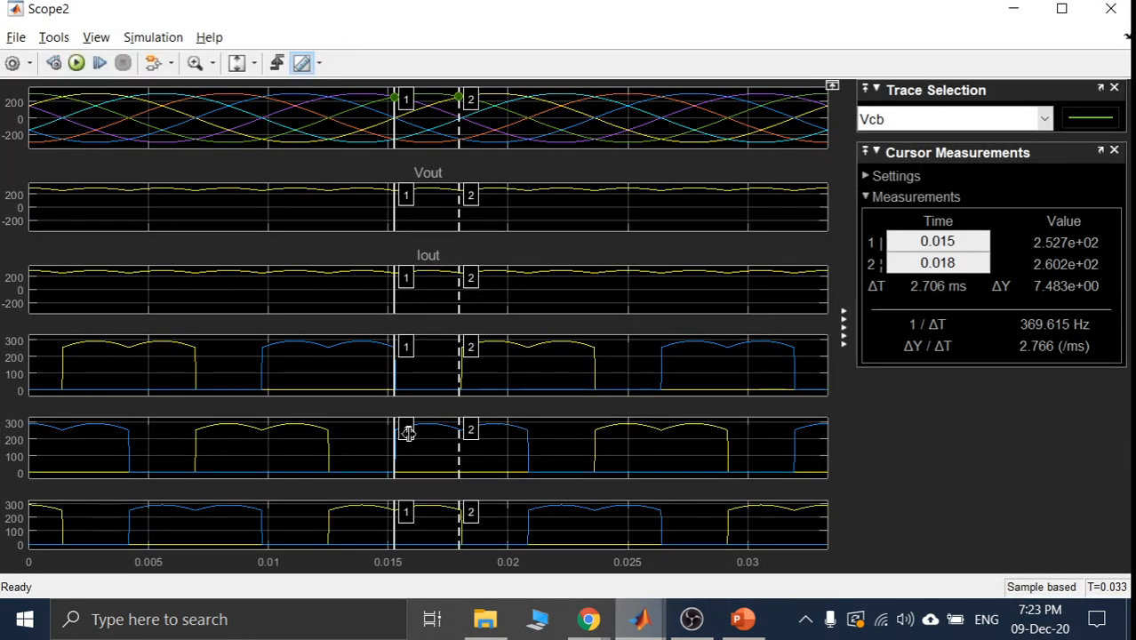
left_click(1013, 9)
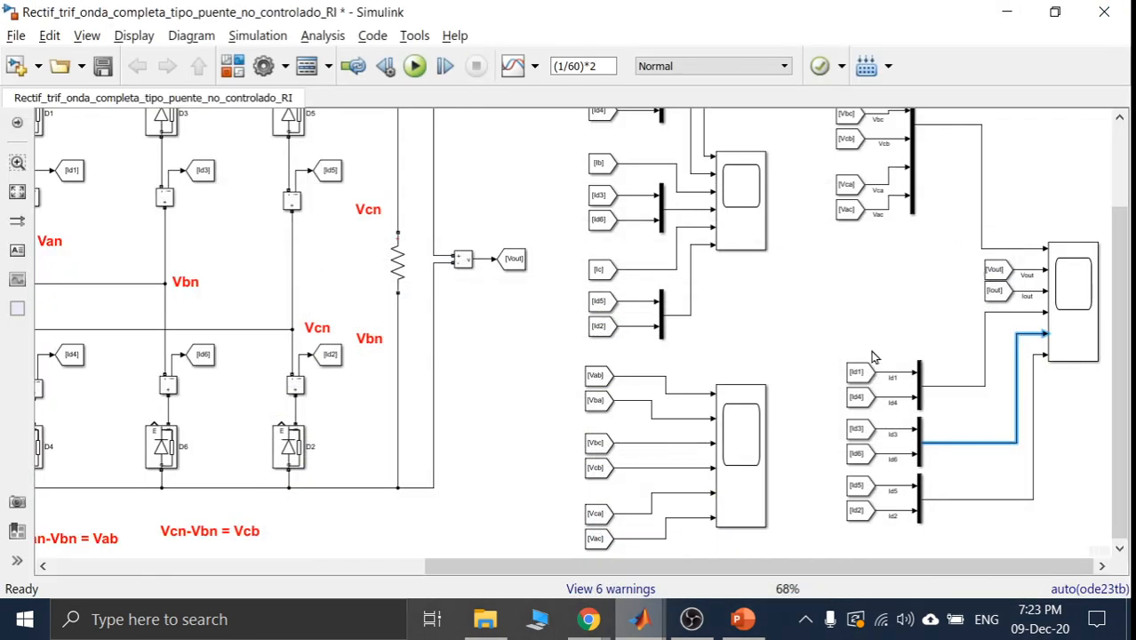
left_click(858, 457)
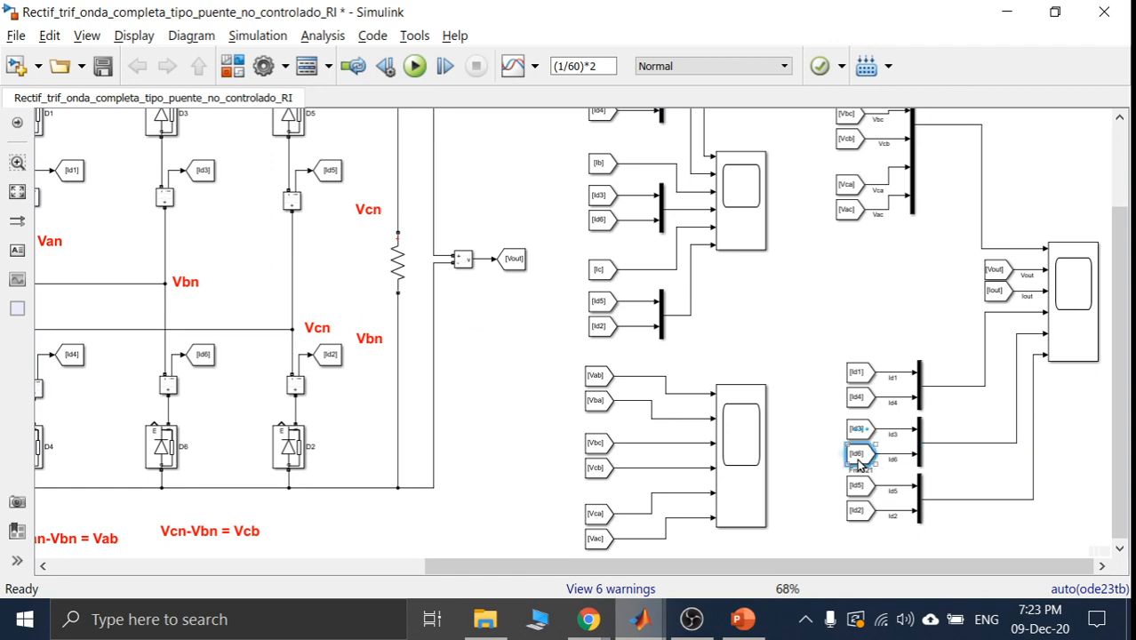
scroll(859, 459, "up", 1)
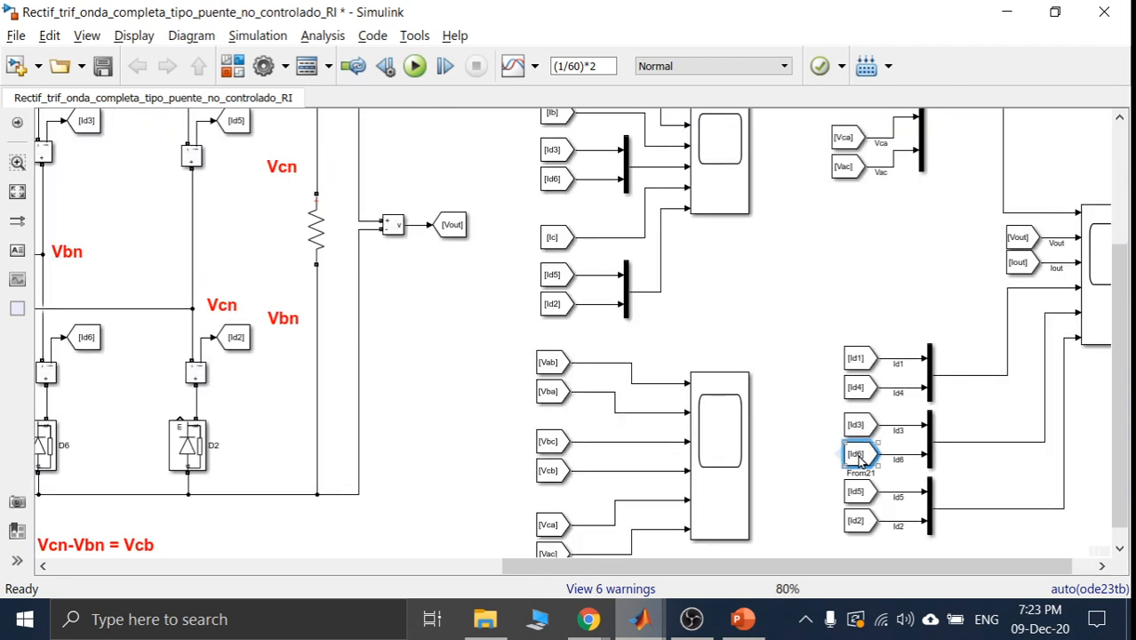
left_click(988, 495)
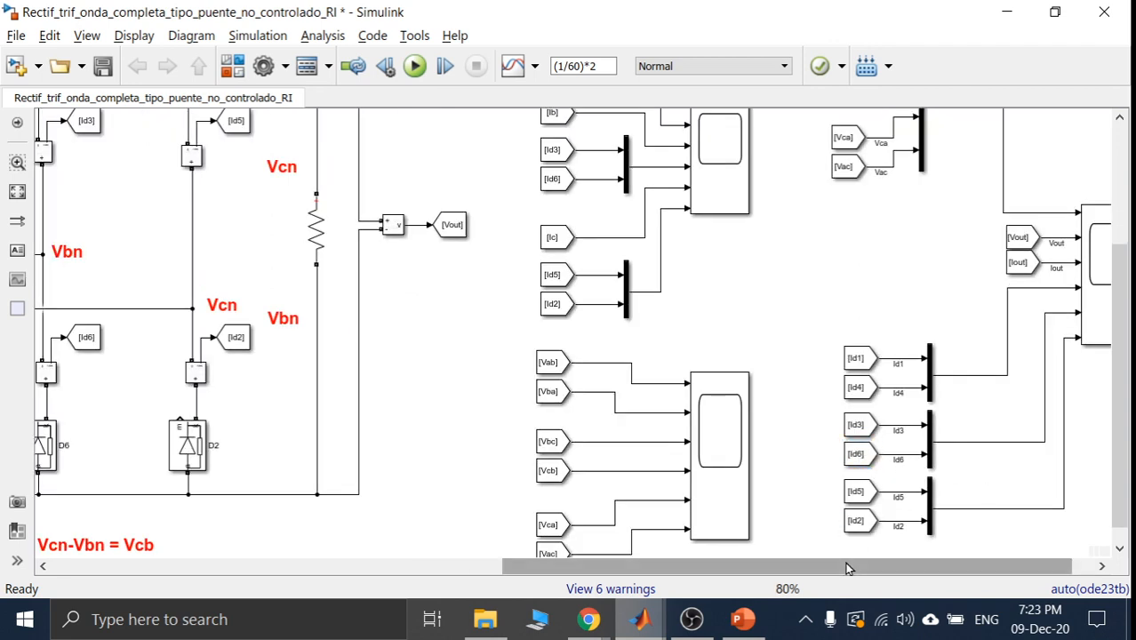
- Move the Vcn-Vbn = Vcb annotation from below D6 to beside the load resistor, between its Vcn and Vbn labels
left_click_drag(847, 569, 673, 573)
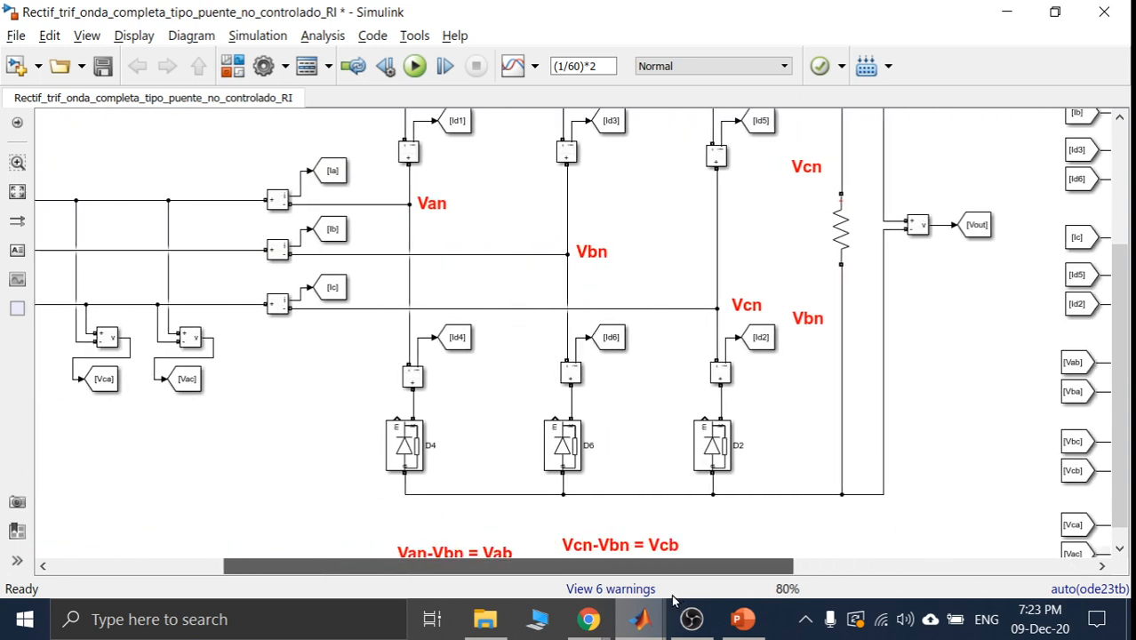
left_click(565, 433)
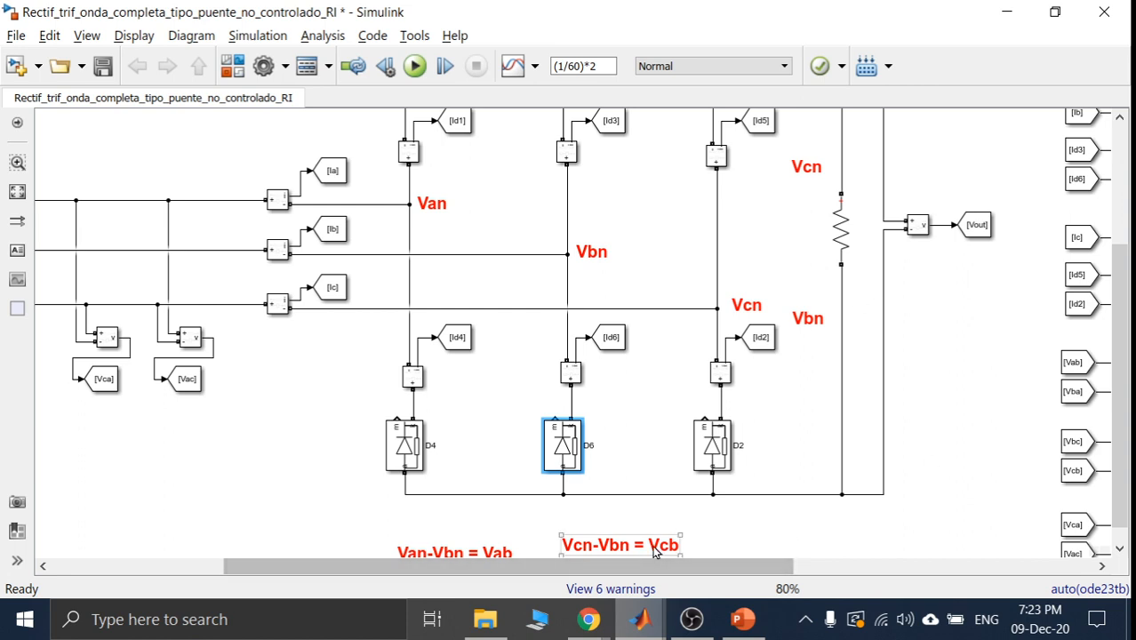
mouse_move(644, 549)
left_mouse_down()
mouse_move(790, 244)
mouse_move(782, 233)
left_mouse_up()
left_click(934, 318)
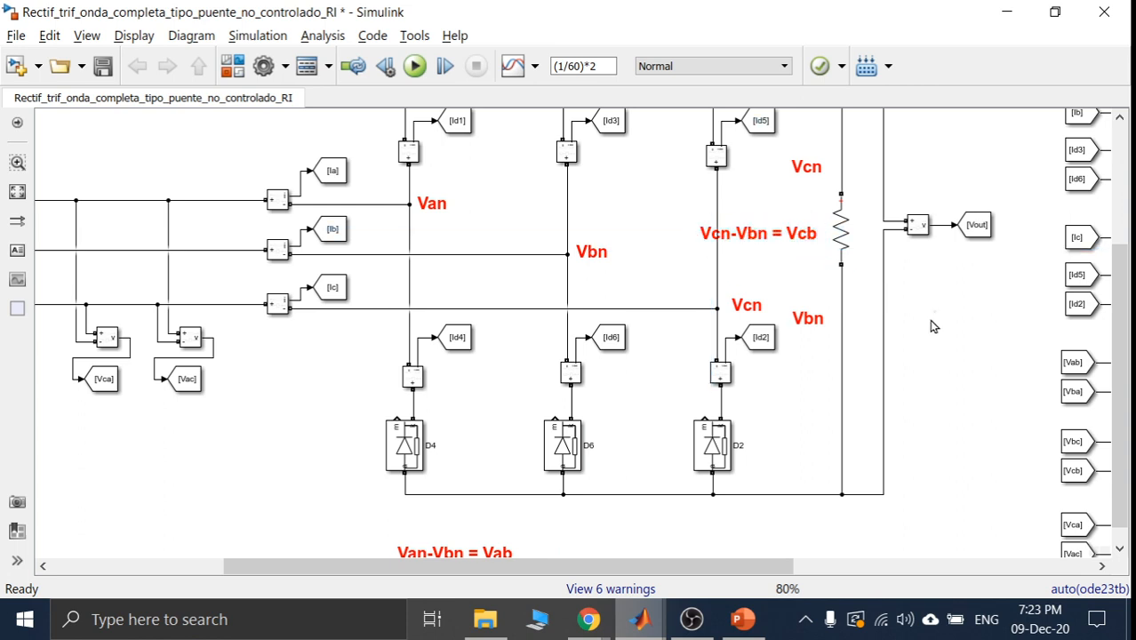
- Open Scope2 to inspect the lowest diode-current plot between the two cursors, and return to the model
mouse_move(699, 620)
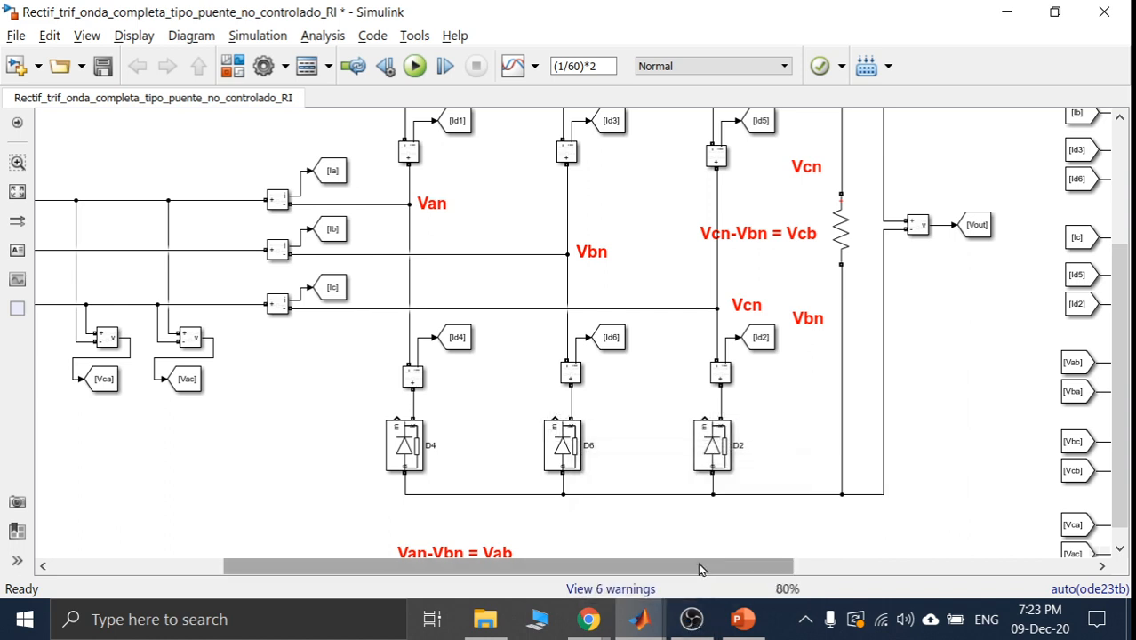
left_click_drag(1118, 370, 1117, 294)
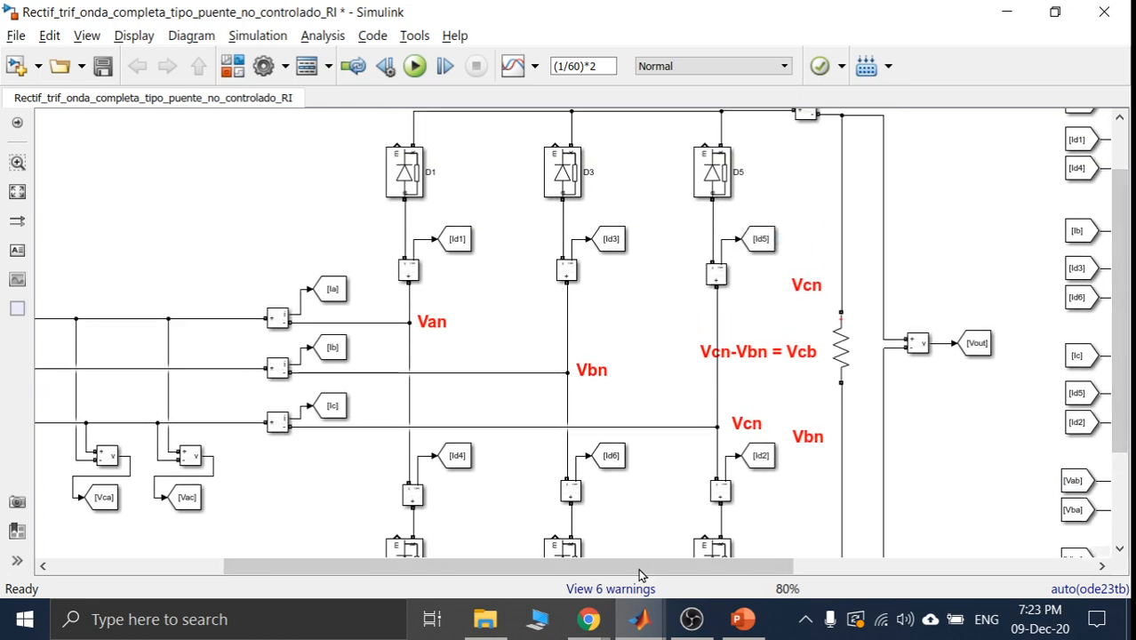
left_click_drag(638, 573, 938, 573)
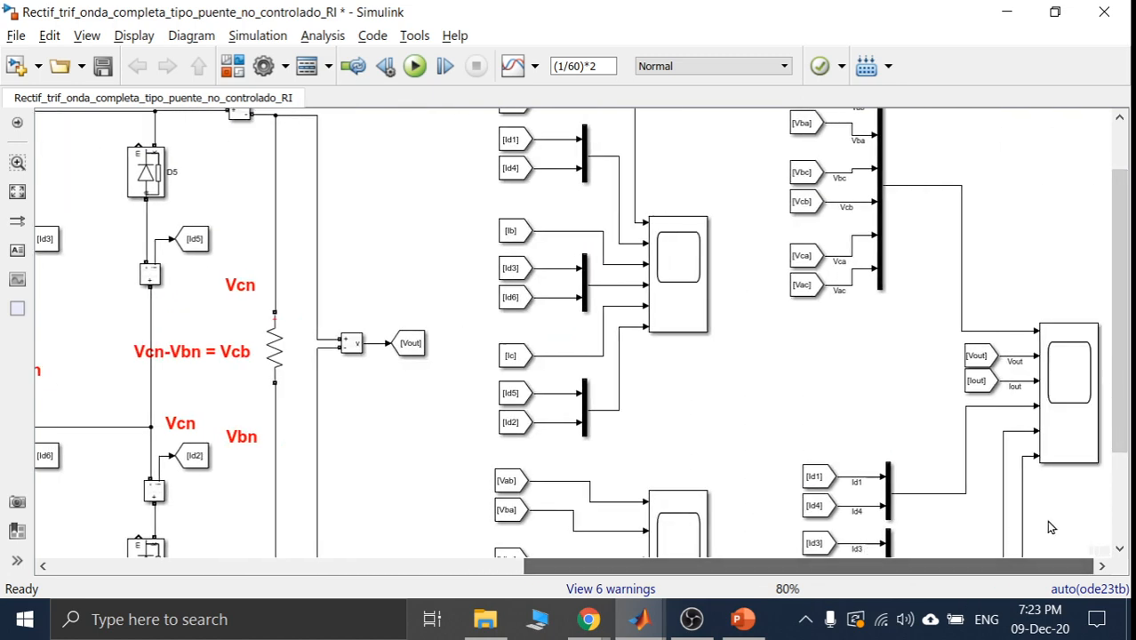
double_click(1058, 386)
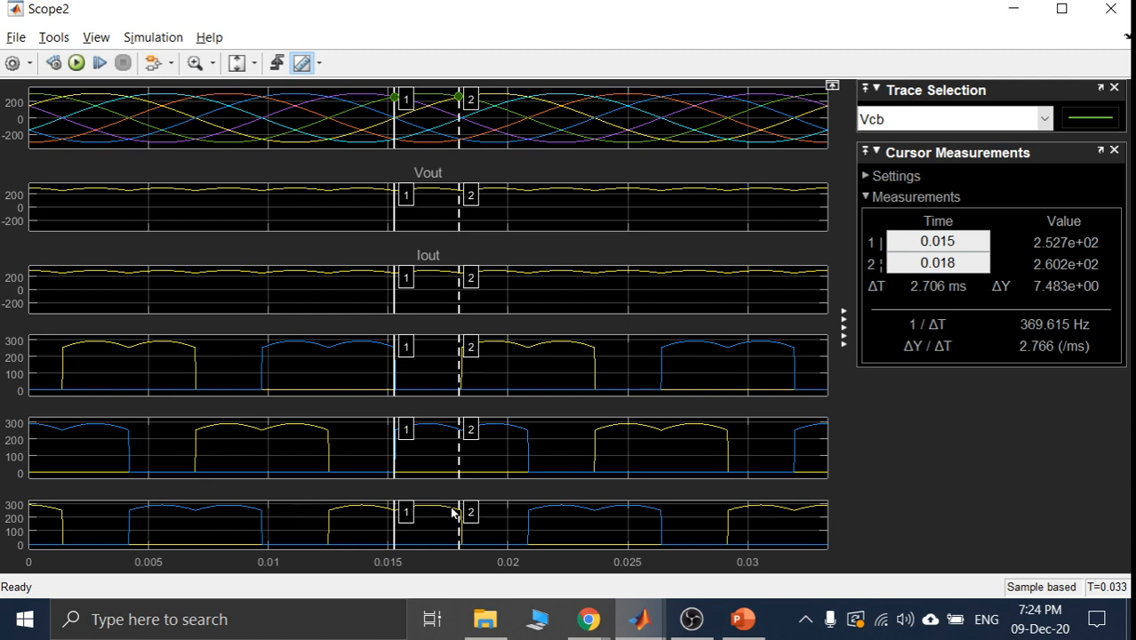
left_click(1013, 8)
- Examine the Id5 and Id2 sources feeding Scope2's last input and check them against the scope waveforms
left_click_drag(1123, 343, 1130, 464)
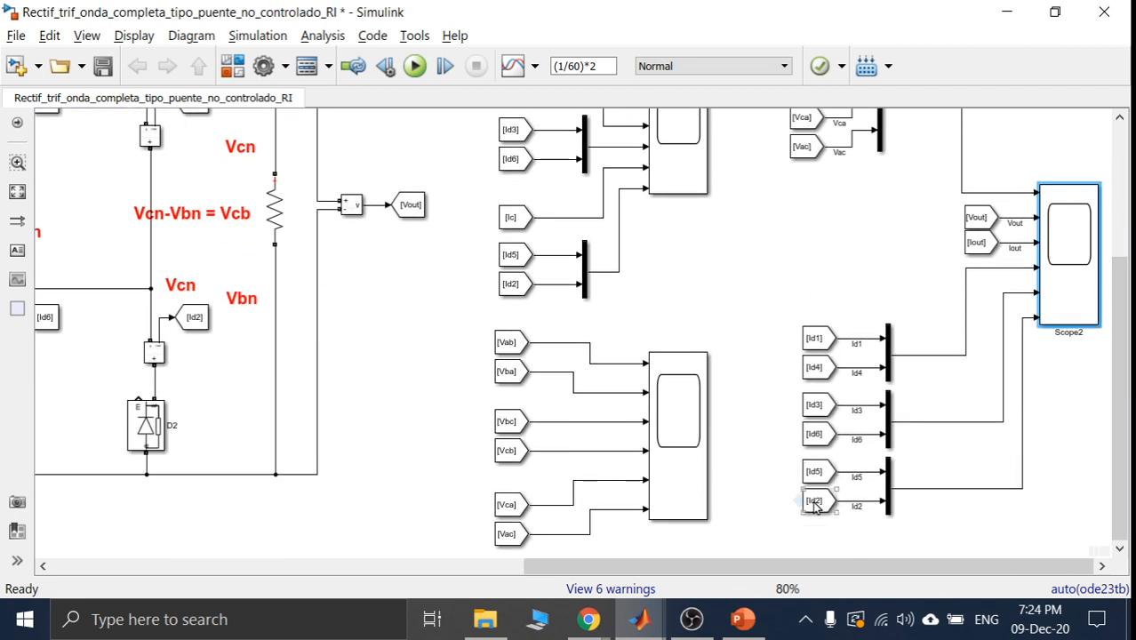
double_click(1071, 259)
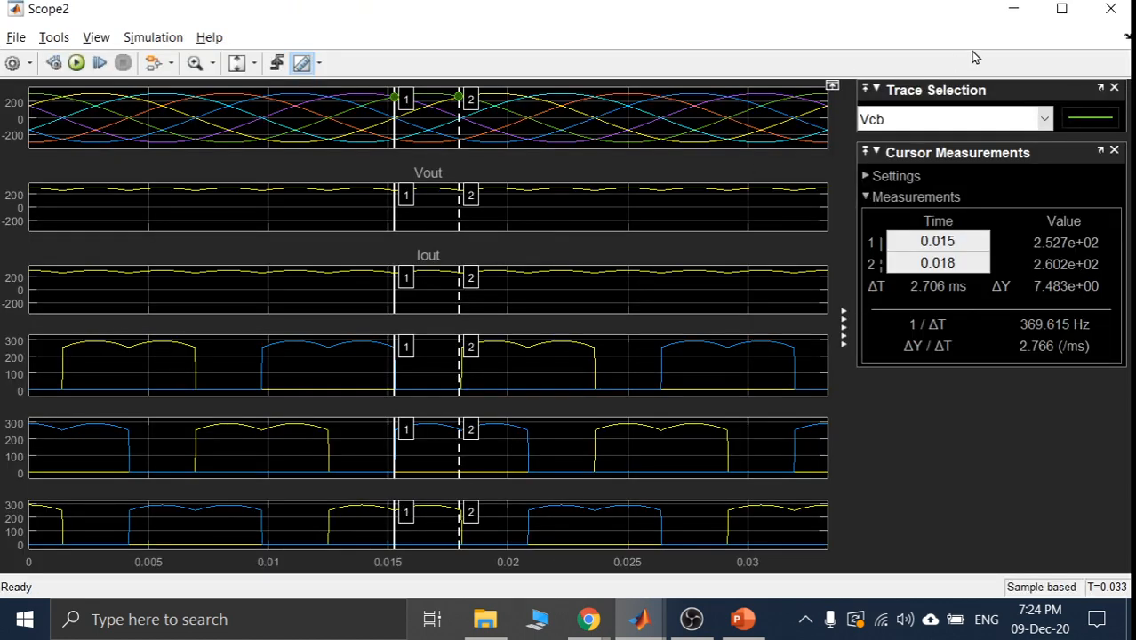
left_click(1013, 11)
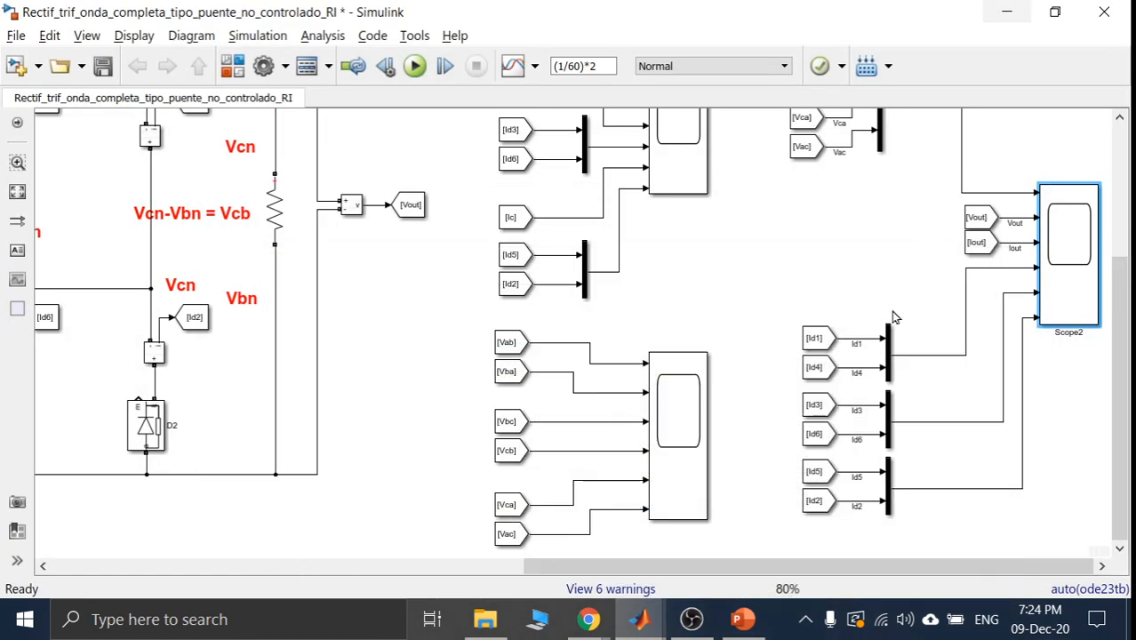
left_click(825, 475)
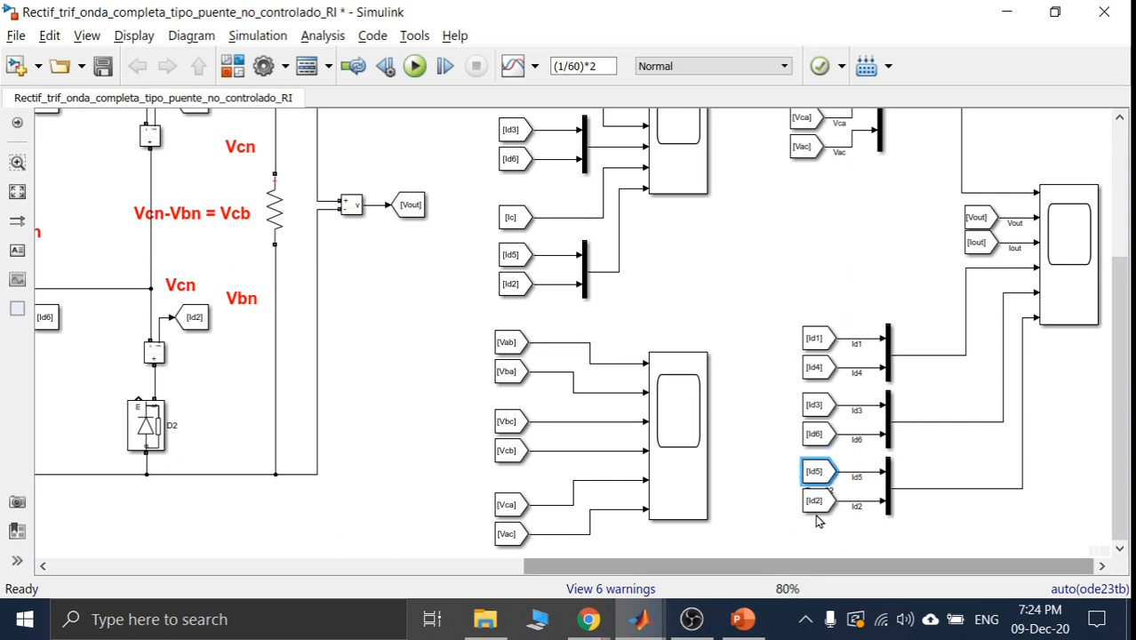
left_click_drag(768, 566, 833, 594)
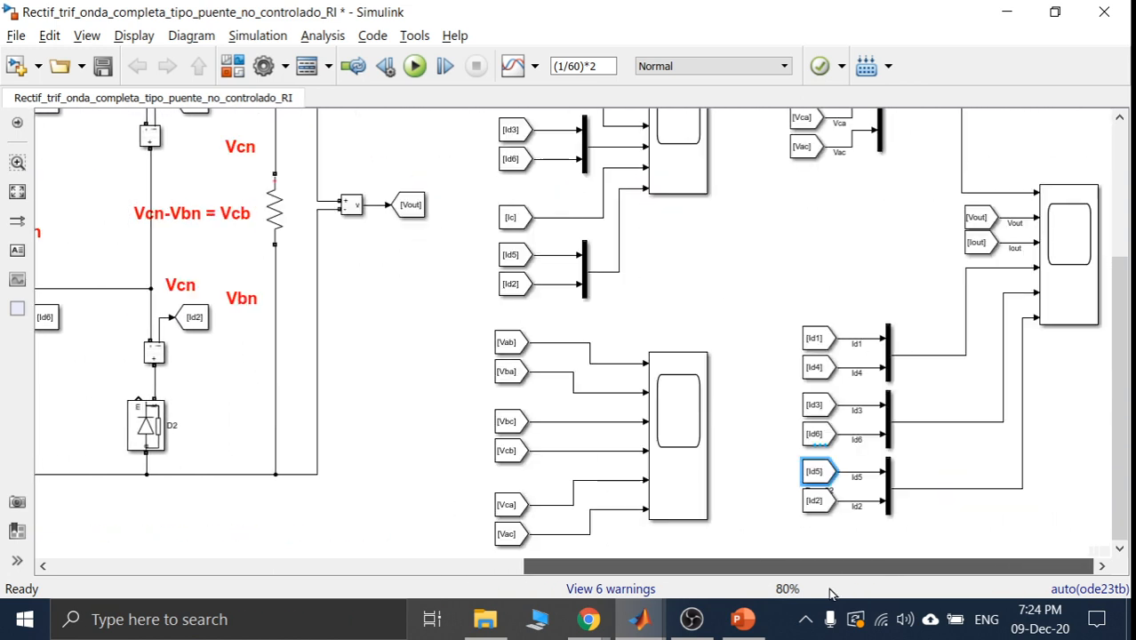
- Delete the Id2 and Id3 signal lines into the Scope2 muxes and rerun the simulation
left_click(858, 503)
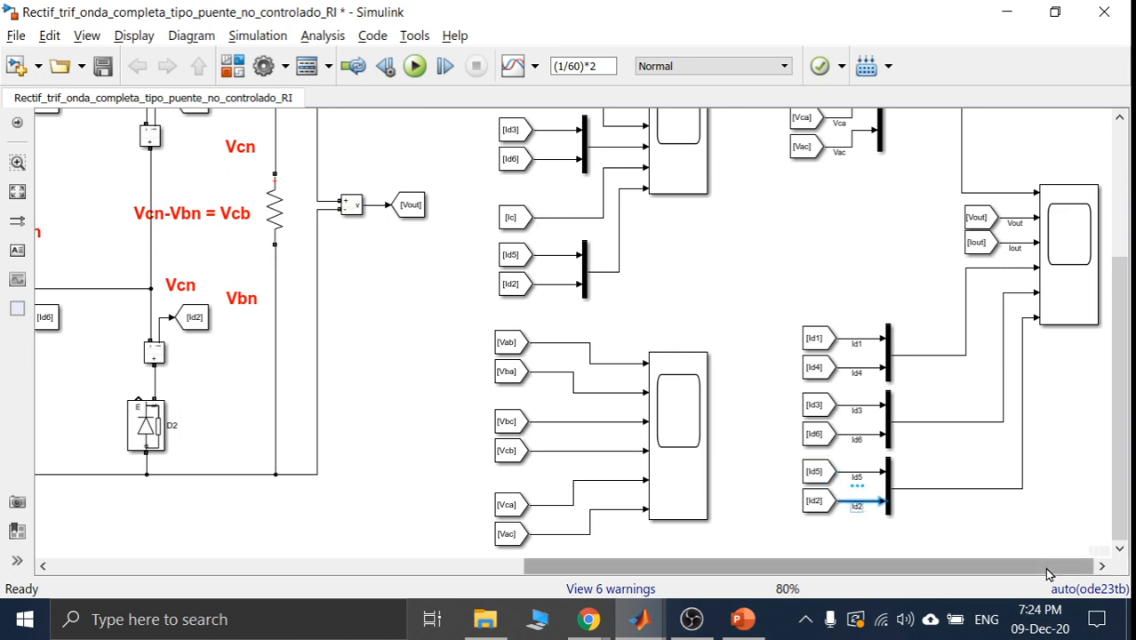
key("Delete")
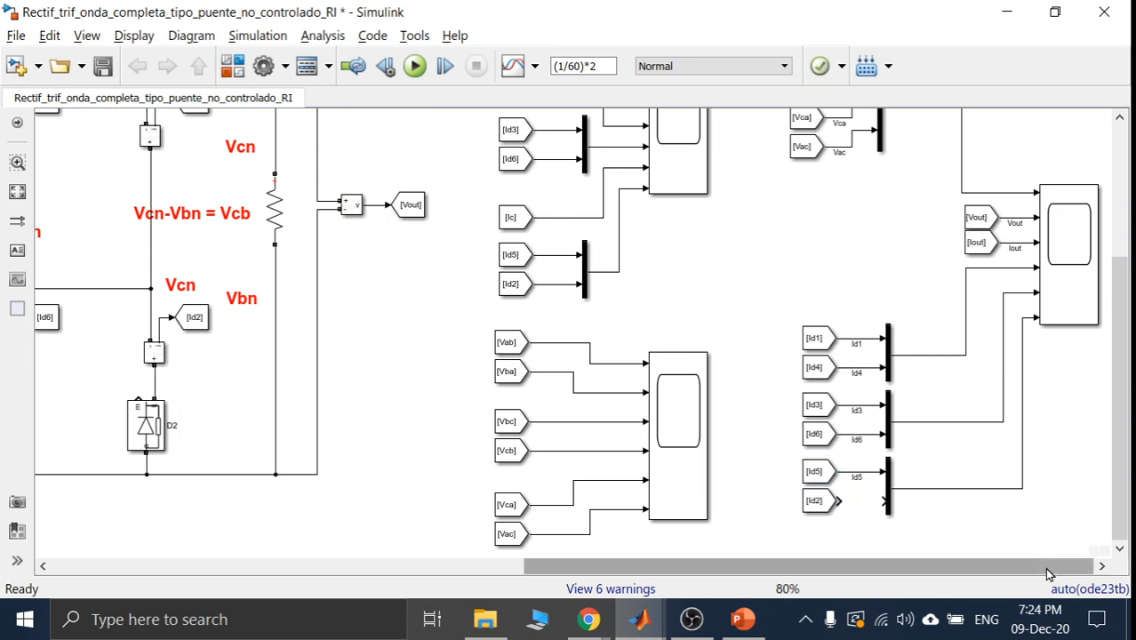
left_click(861, 411)
key("Delete")
left_click(414, 65)
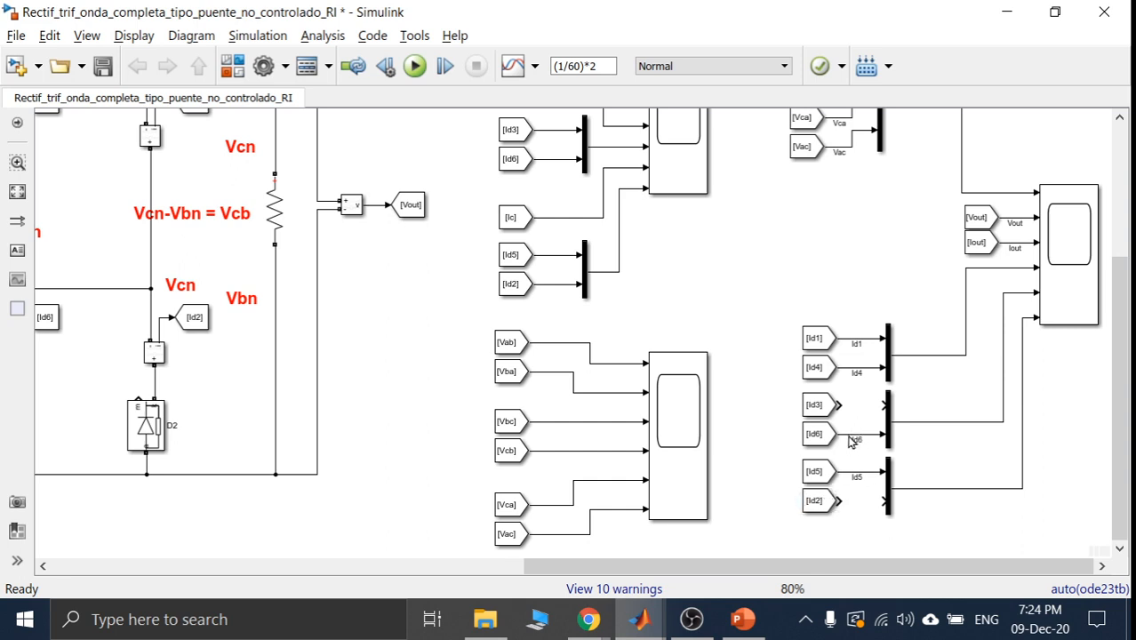
- Review the Id6 and Id5 sources still wired to the Scope2 muxes
left_click(819, 435)
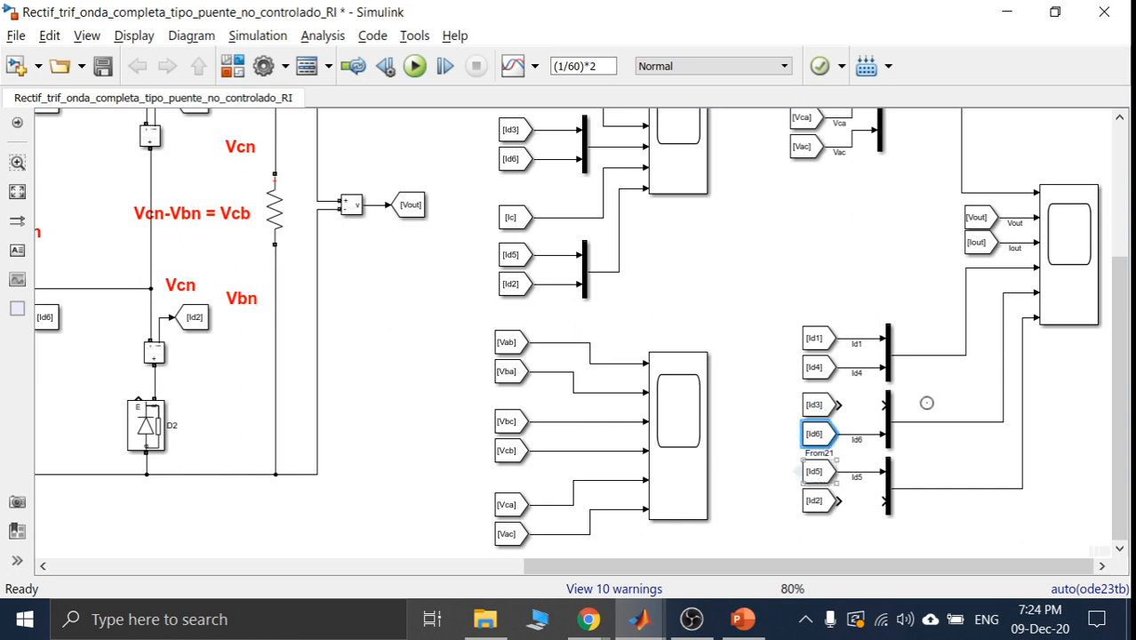
left_click(816, 476)
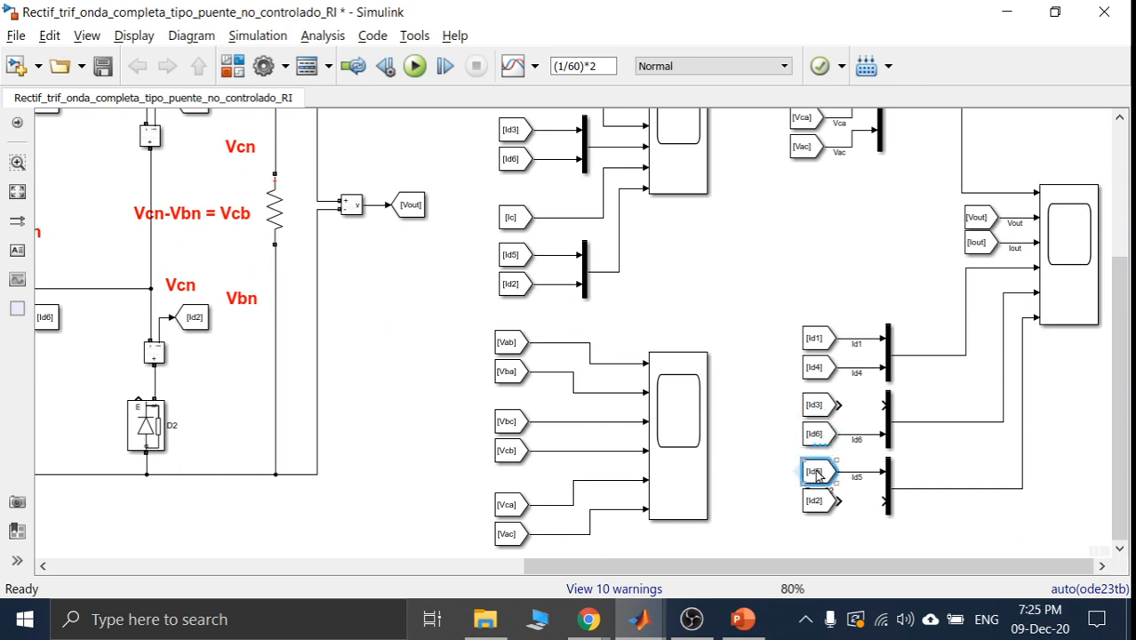
left_click(986, 463)
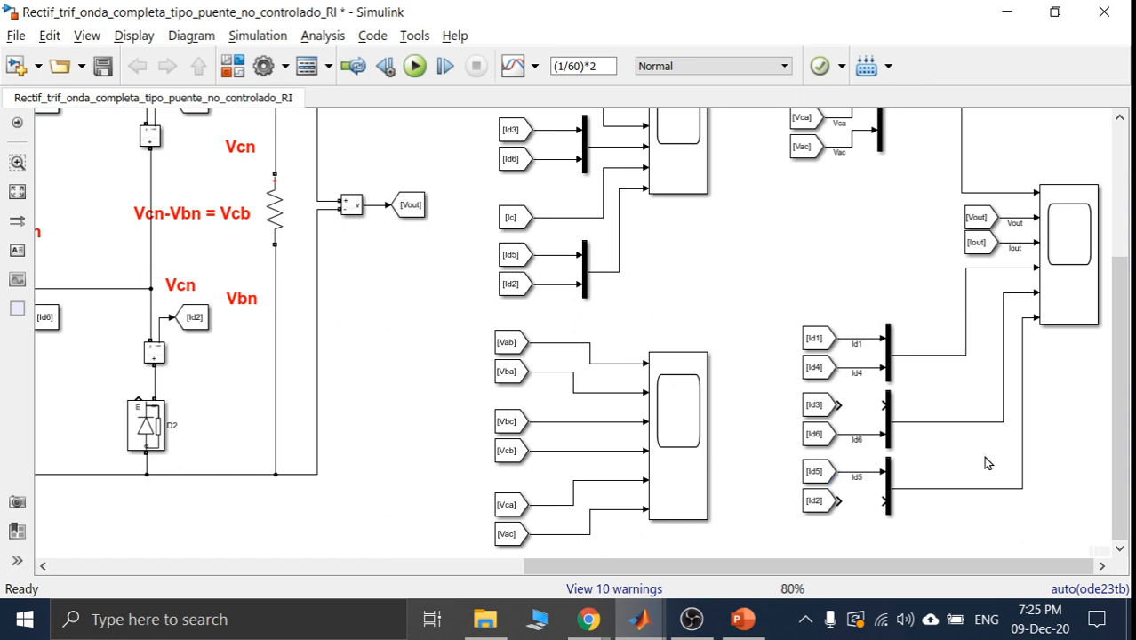
left_click(817, 436)
left_click(816, 471)
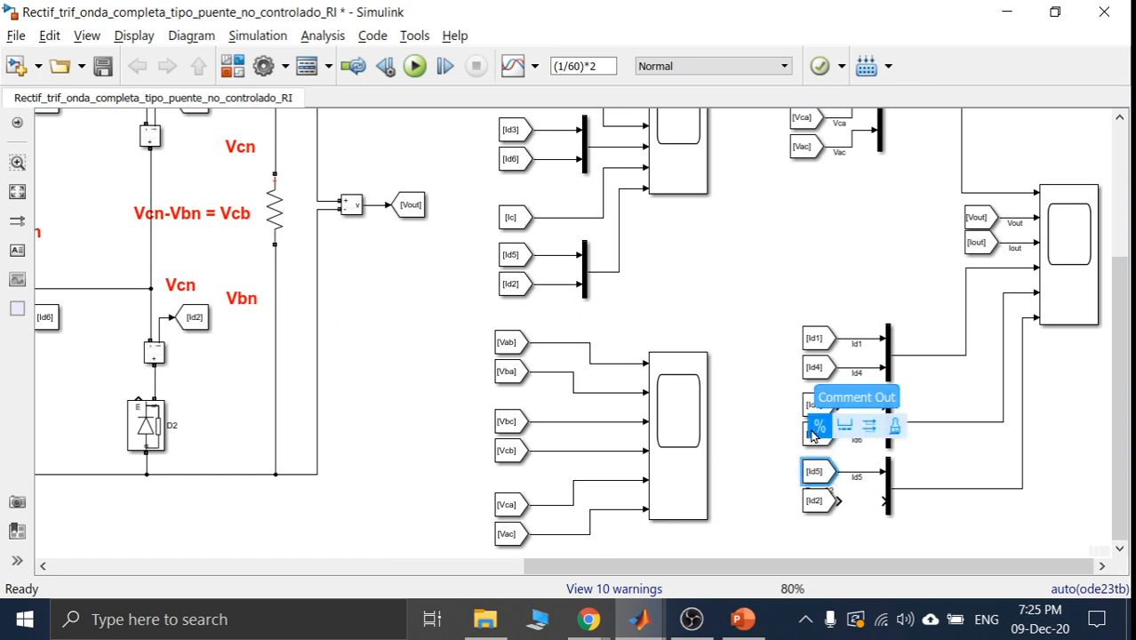
left_click(815, 431)
left_click(760, 475)
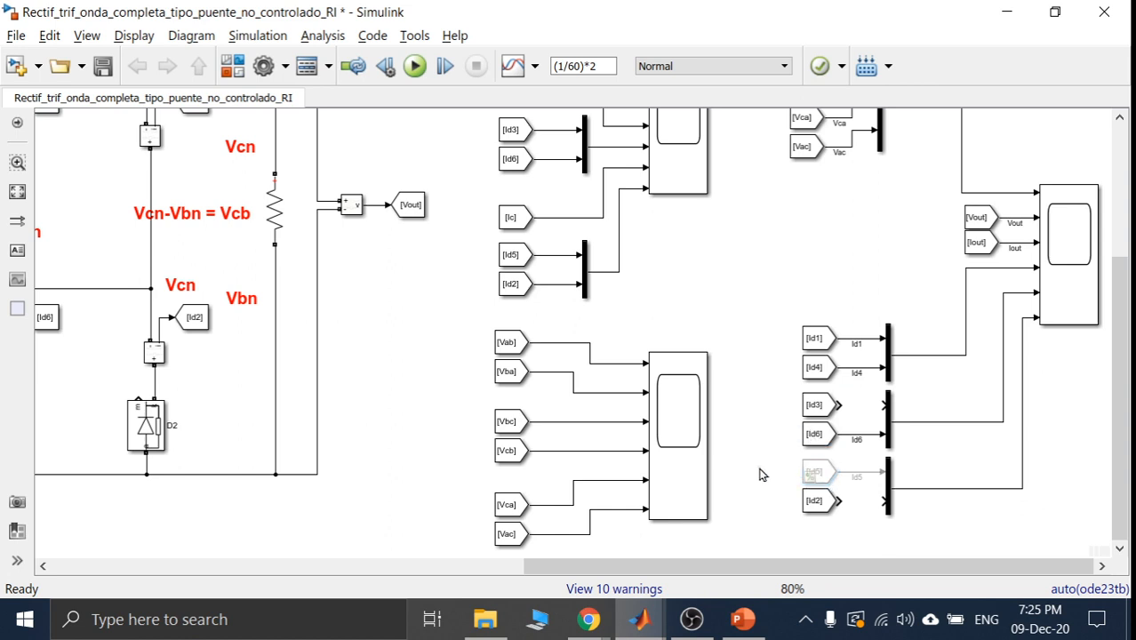
key("ctrl+z")
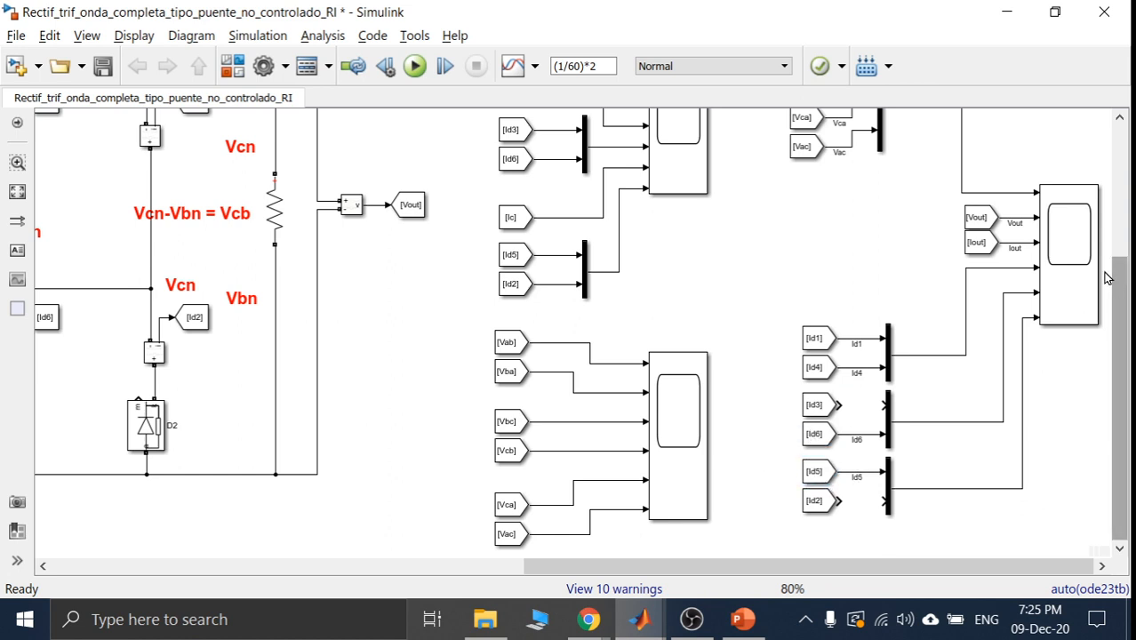
- Open Scope2 to inspect the Id6 and Id5 current waveforms between the cursors, and return to the model
double_click(1058, 257)
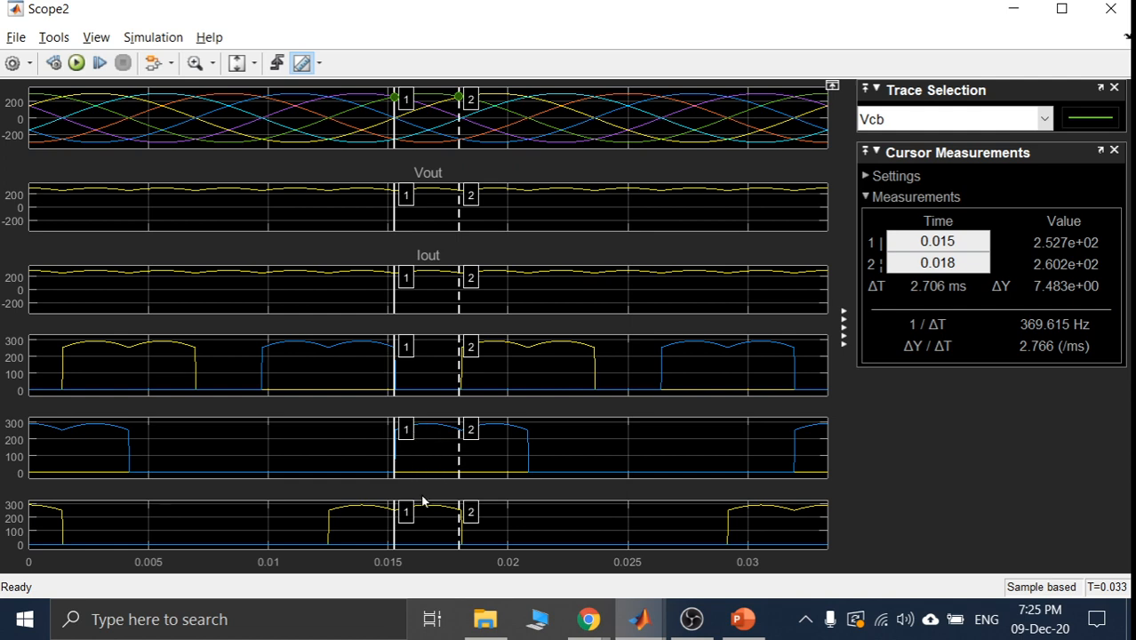
left_click(1012, 11)
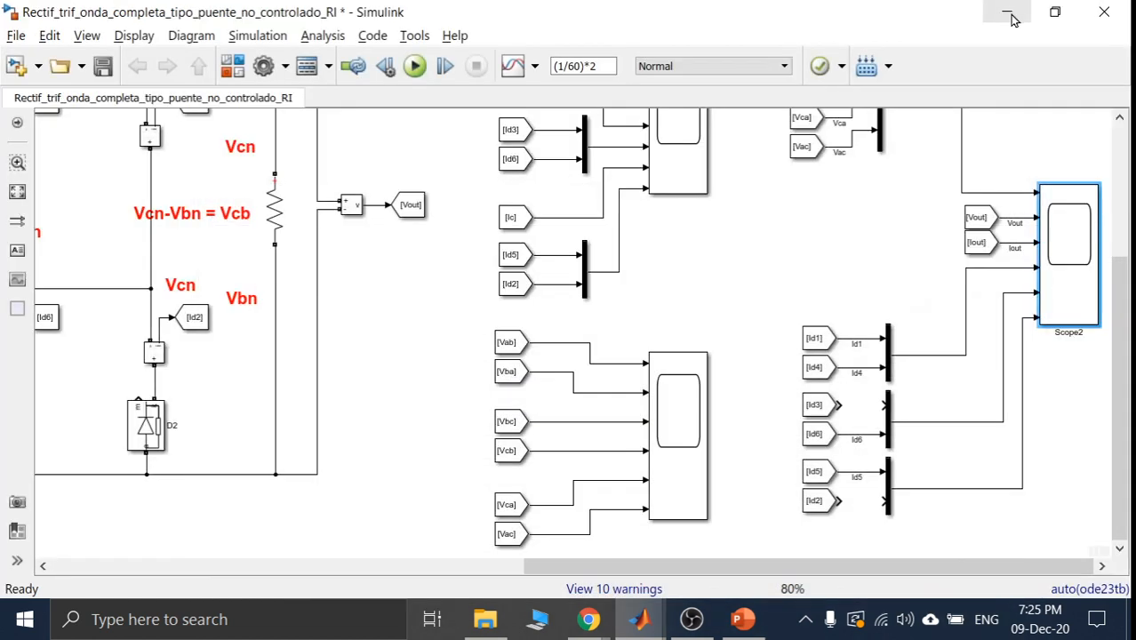
- Trace the conduction path of diodes D5 and D6 through the load resistor and check it against the Vcn-Vbn = Vcb annotation
left_click(813, 439)
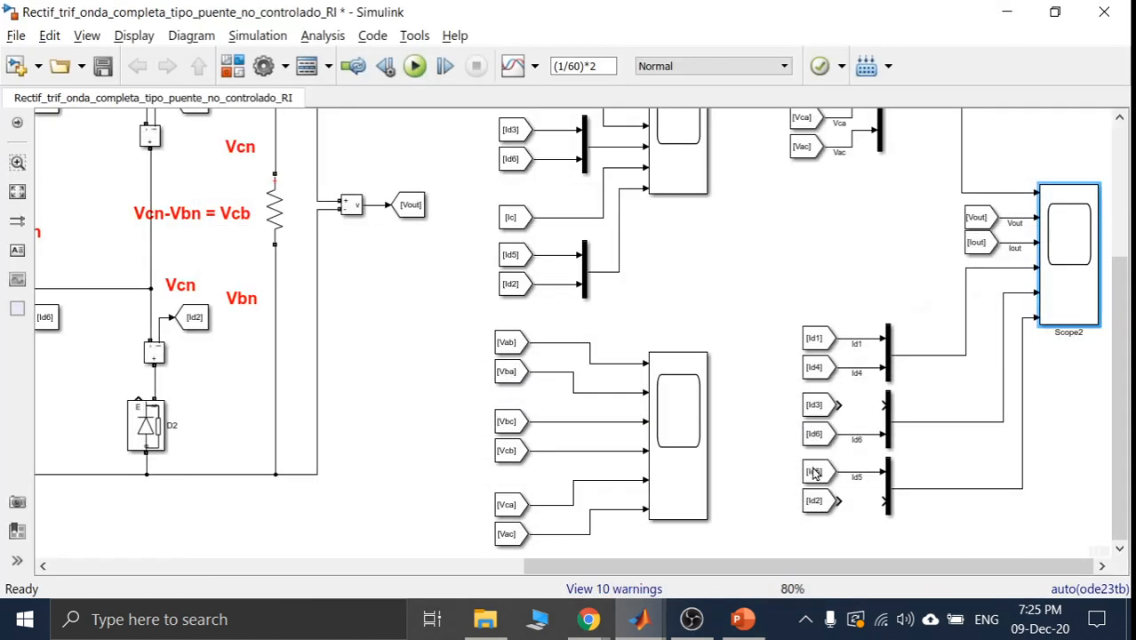
left_click_drag(594, 568, 312, 542)
left_click_drag(1122, 305, 1122, 224)
left_click(687, 169)
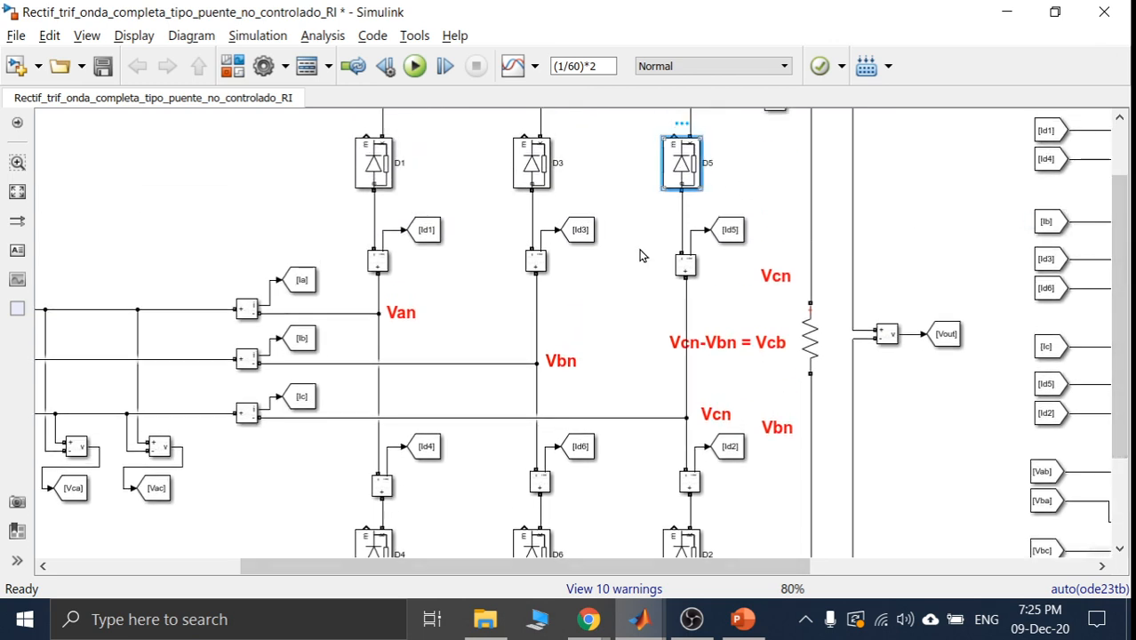
left_click(532, 542)
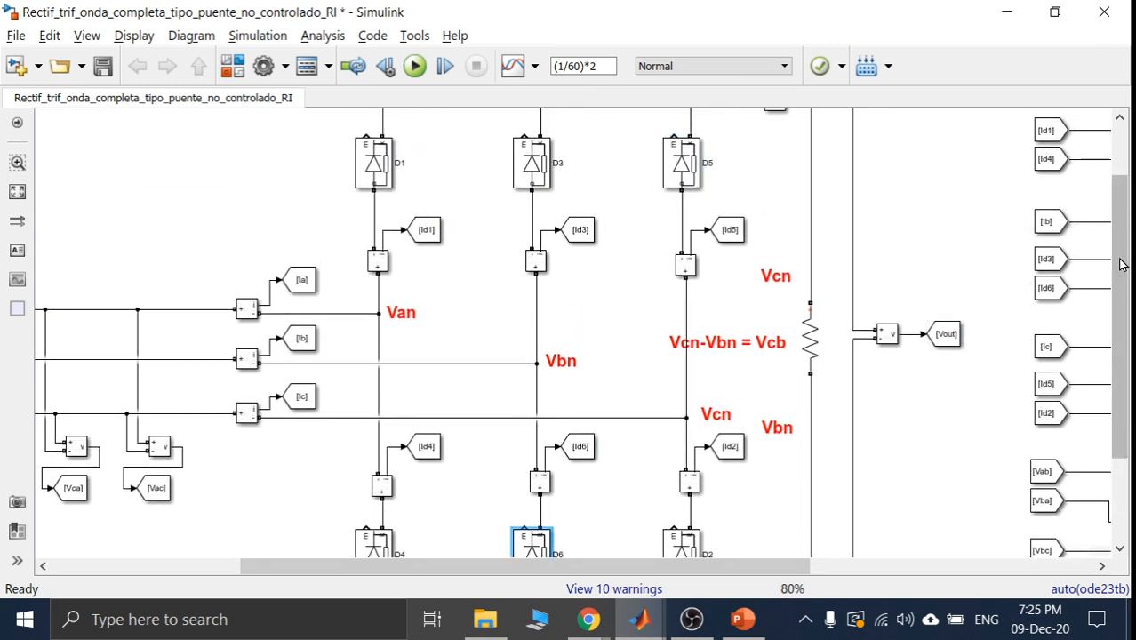
left_click_drag(1123, 266, 1124, 282)
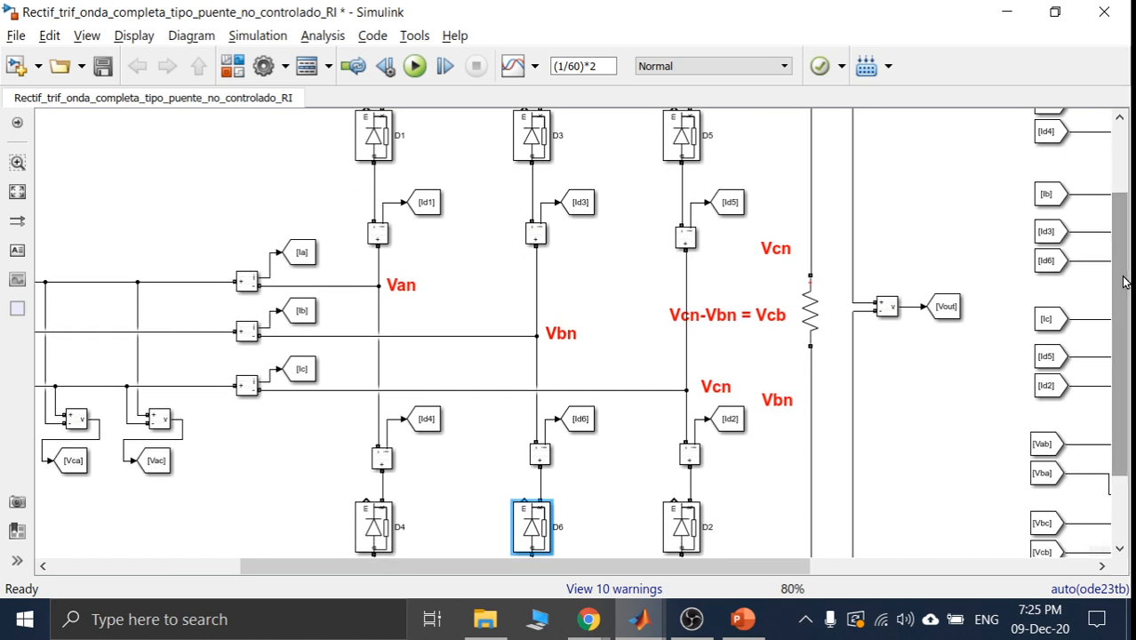
left_click(812, 305)
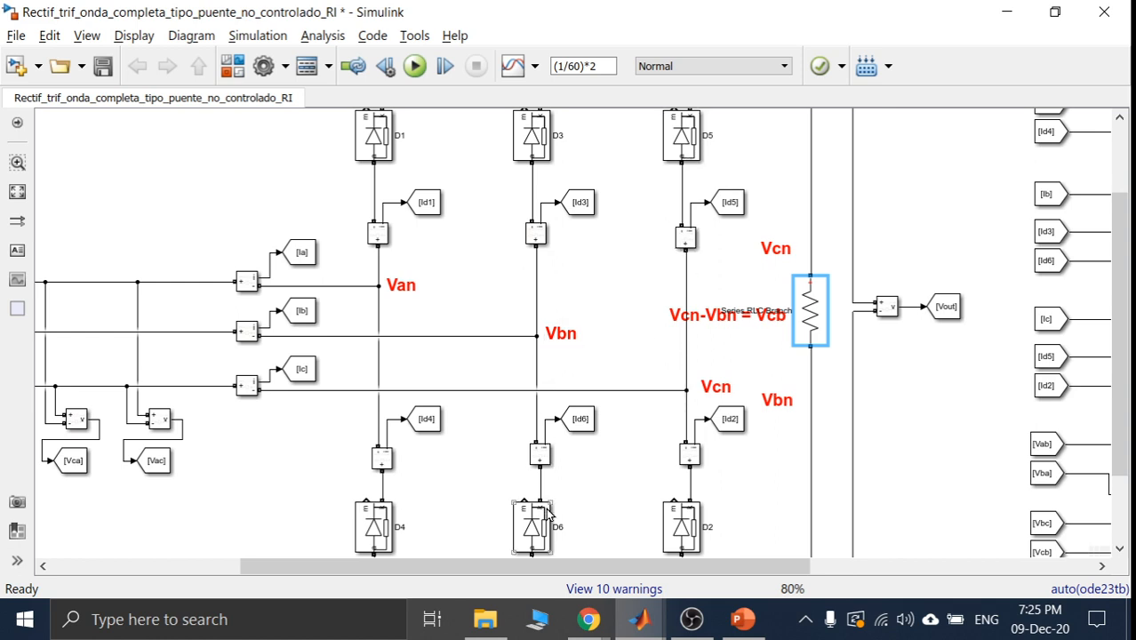
left_click(776, 324)
left_click(879, 405)
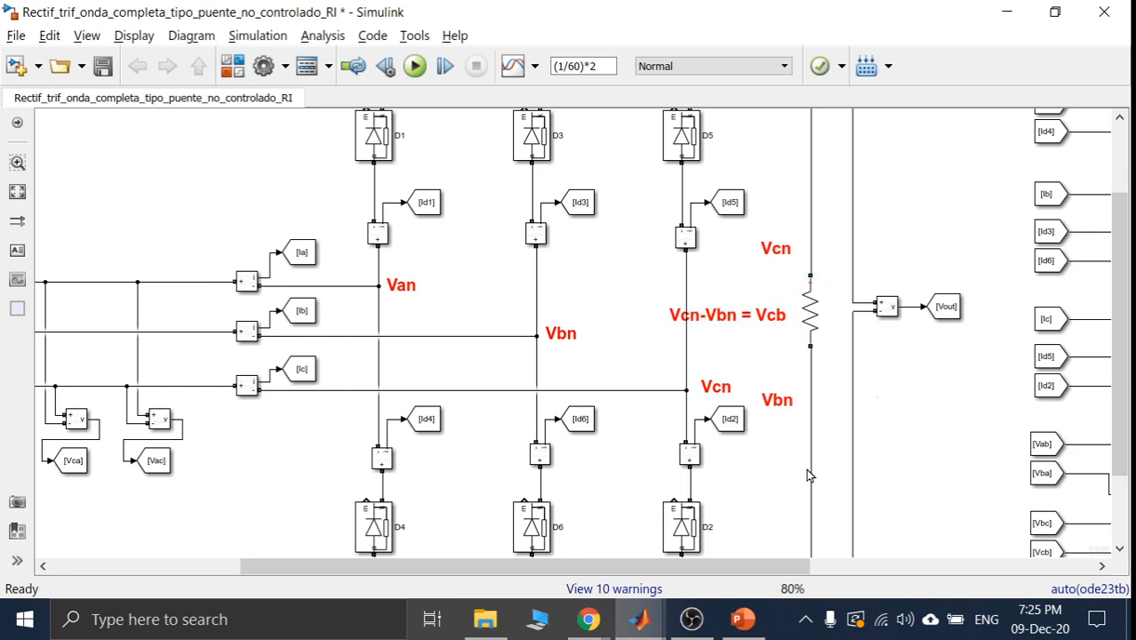
- Reconnect the Id3 and Id2 sources to the free inputs of their Scope2 muxes and rerun the simulation
left_click_drag(734, 575, 971, 550)
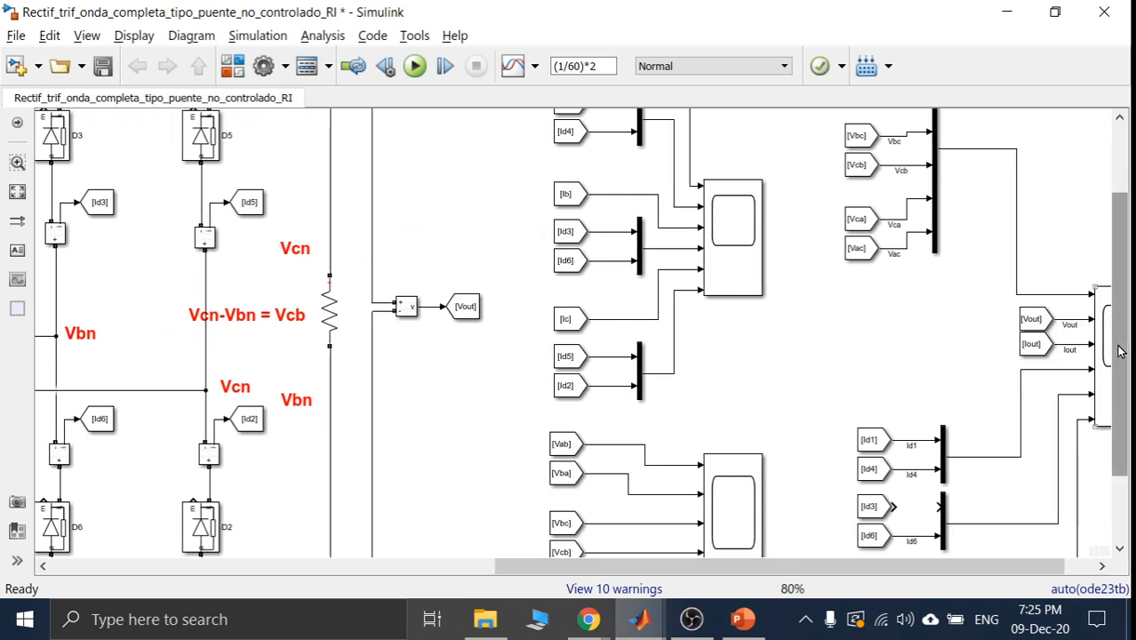
left_click_drag(1118, 376, 1121, 442)
left_click_drag(966, 567, 1058, 571)
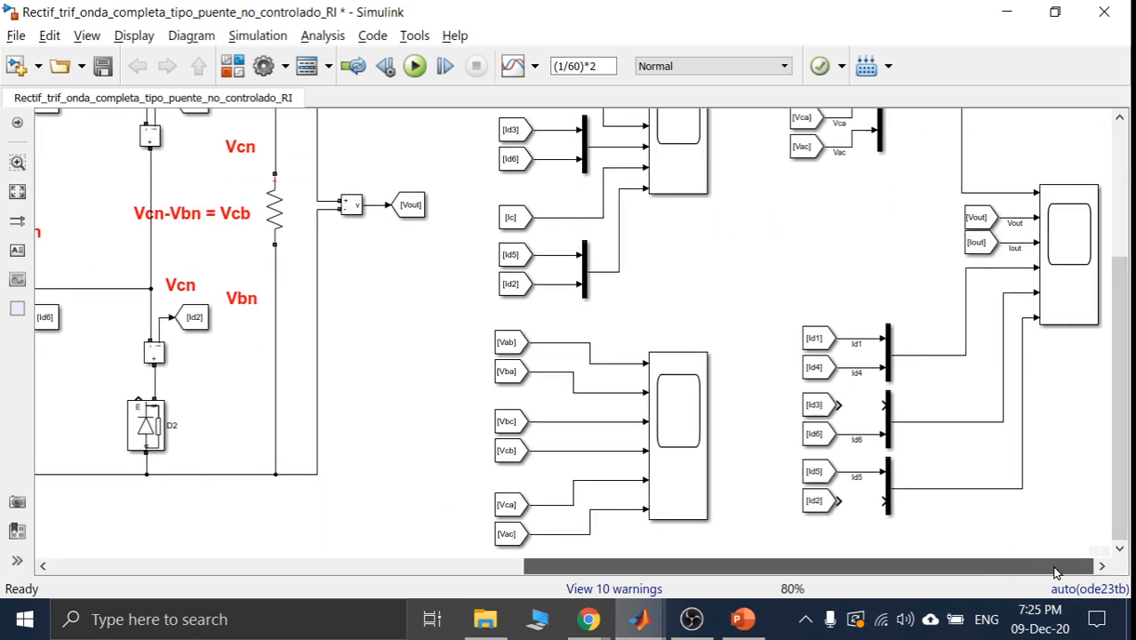
left_click(840, 406)
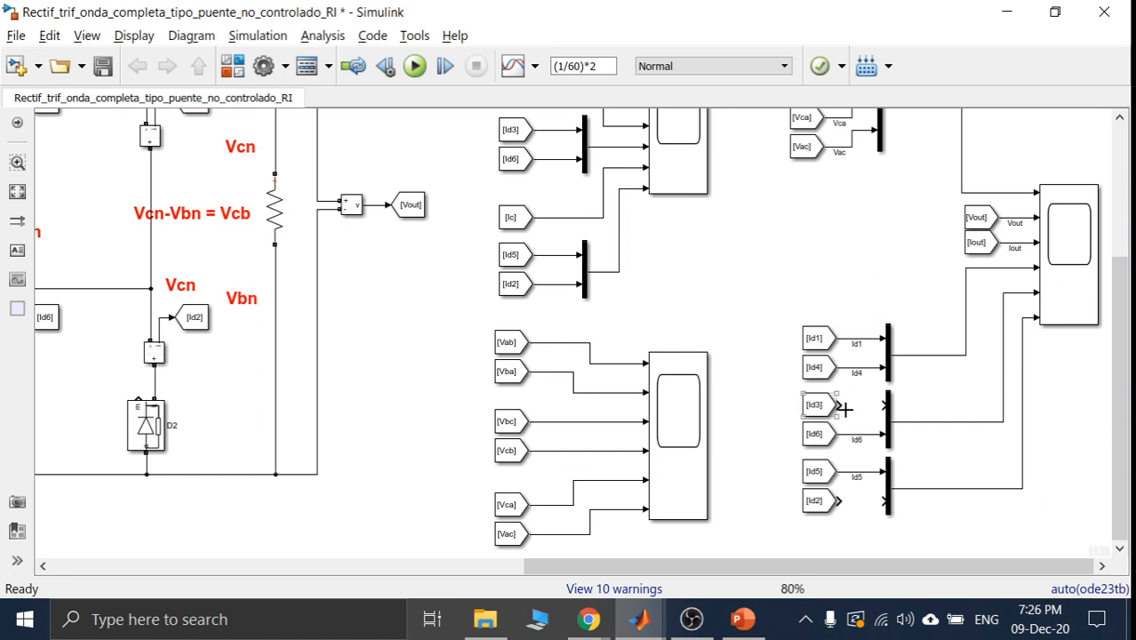
left_click_drag(844, 409, 878, 406)
left_click_drag(838, 500, 883, 503)
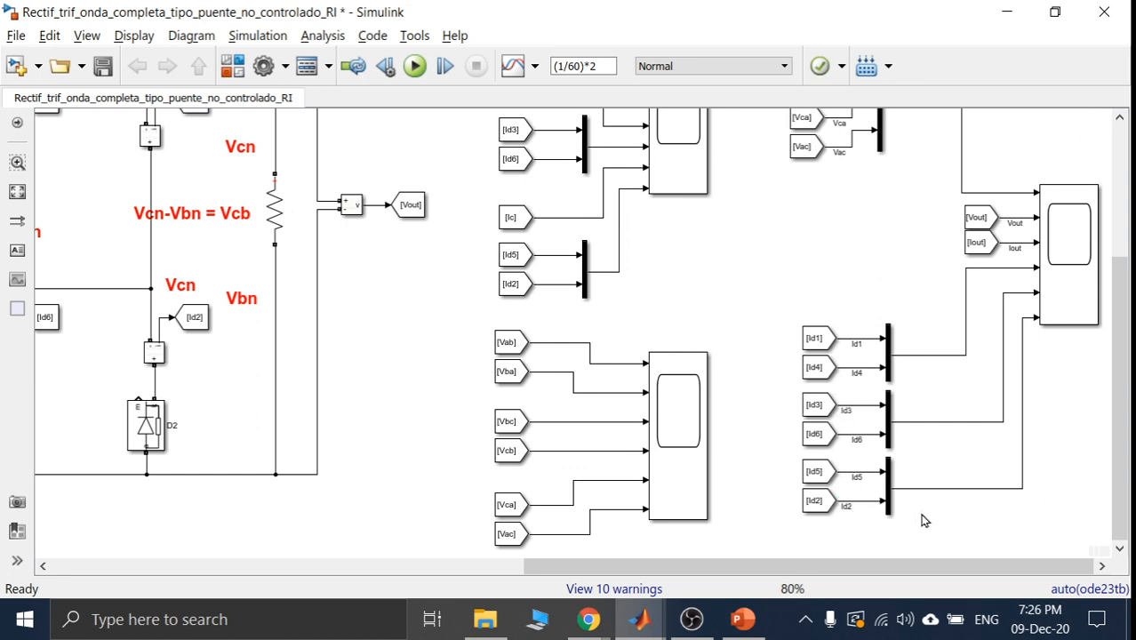
left_click(415, 66)
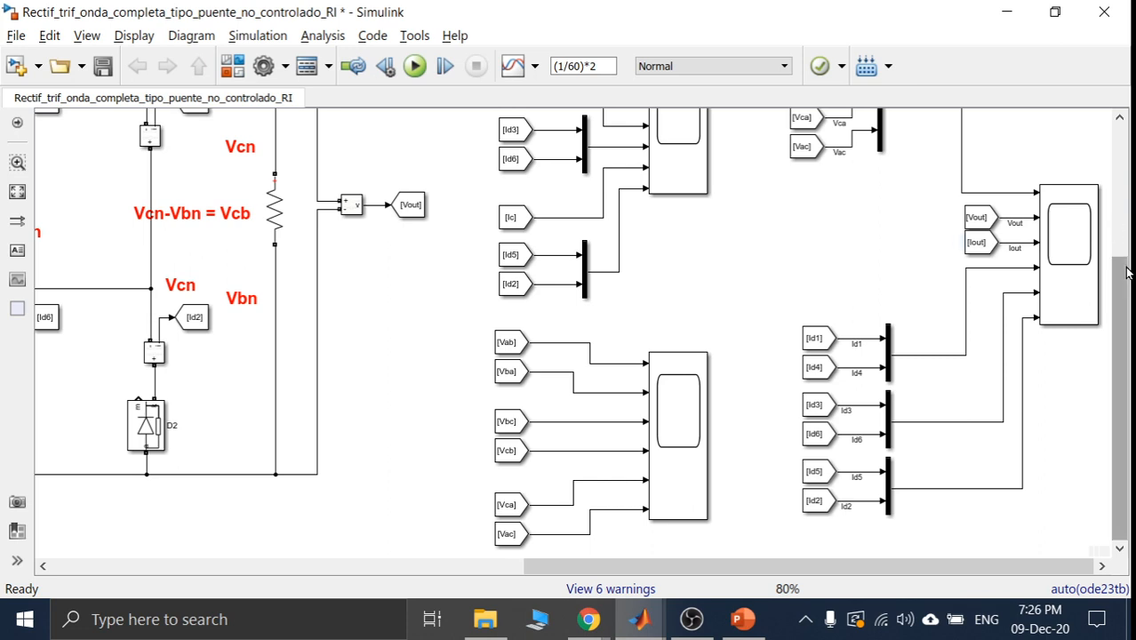
left_click_drag(1122, 287, 1119, 134)
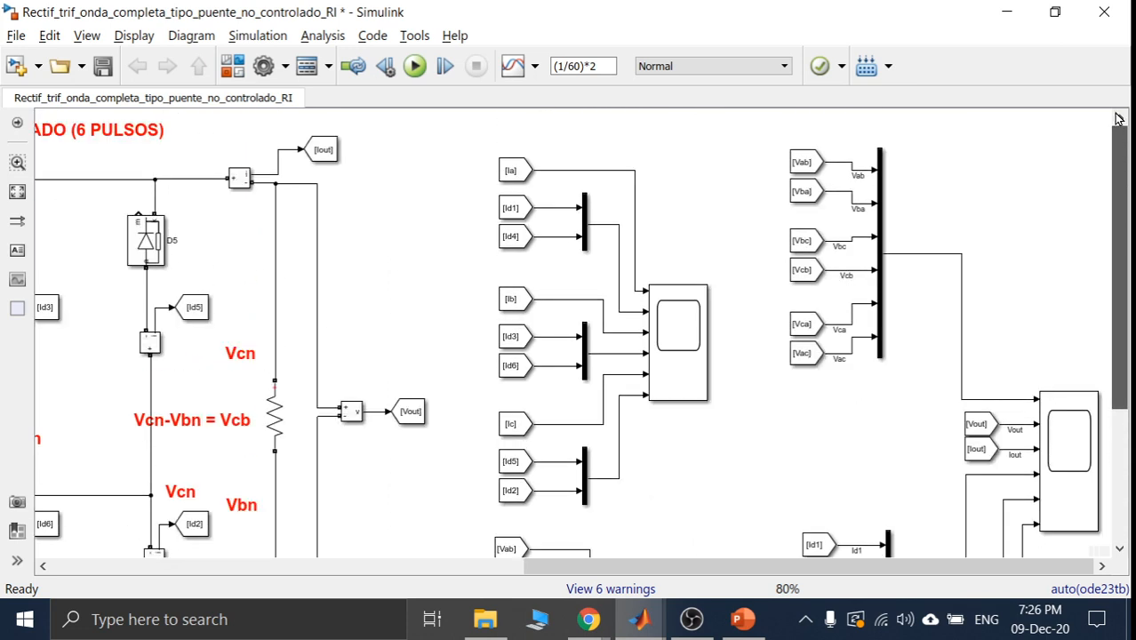